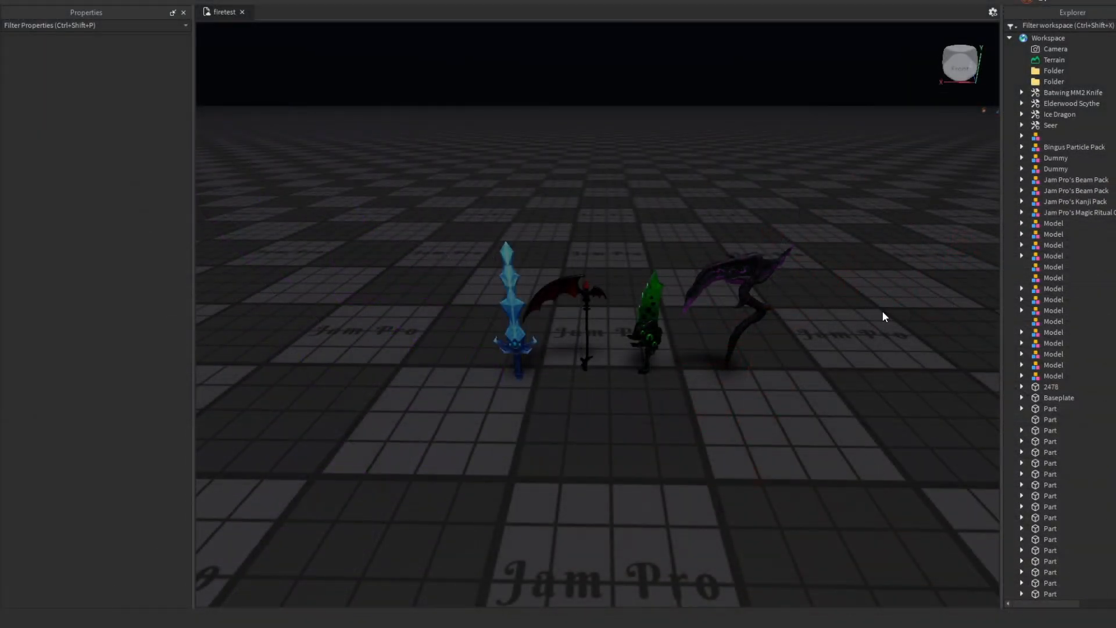
# Move the Elderwood Scythe away from the other three weapons onto an open area of the baseplate
pyautogui.moveTo(882, 312); pyautogui.dragTo(883, 312, button='right')
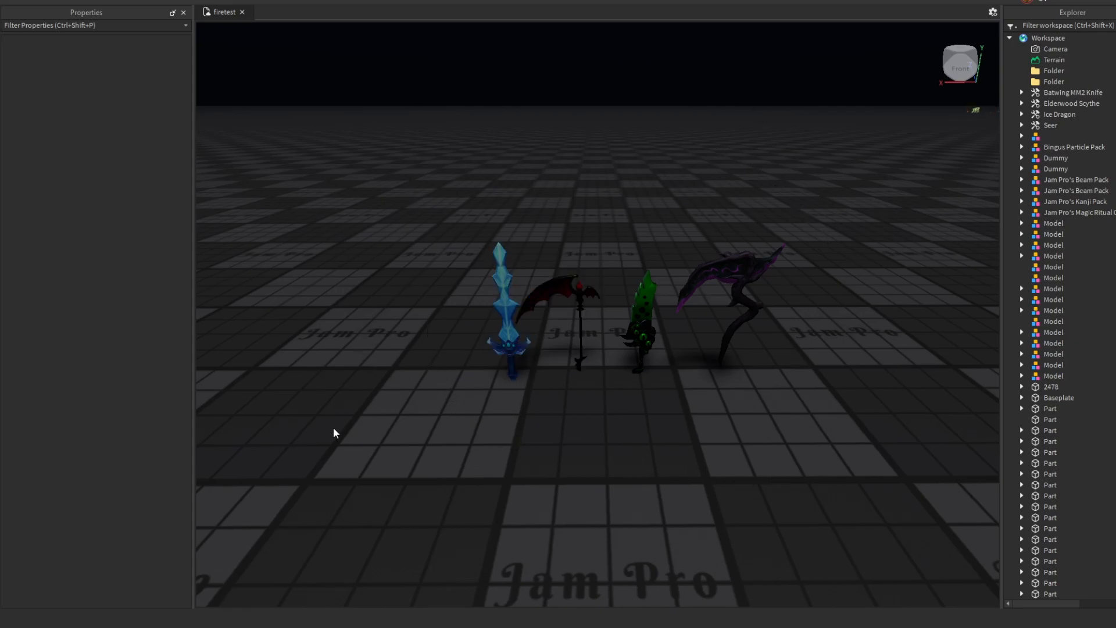
pyautogui.moveTo(746, 435); pyautogui.dragTo(709, 334, button='right')
pyautogui.press('s')
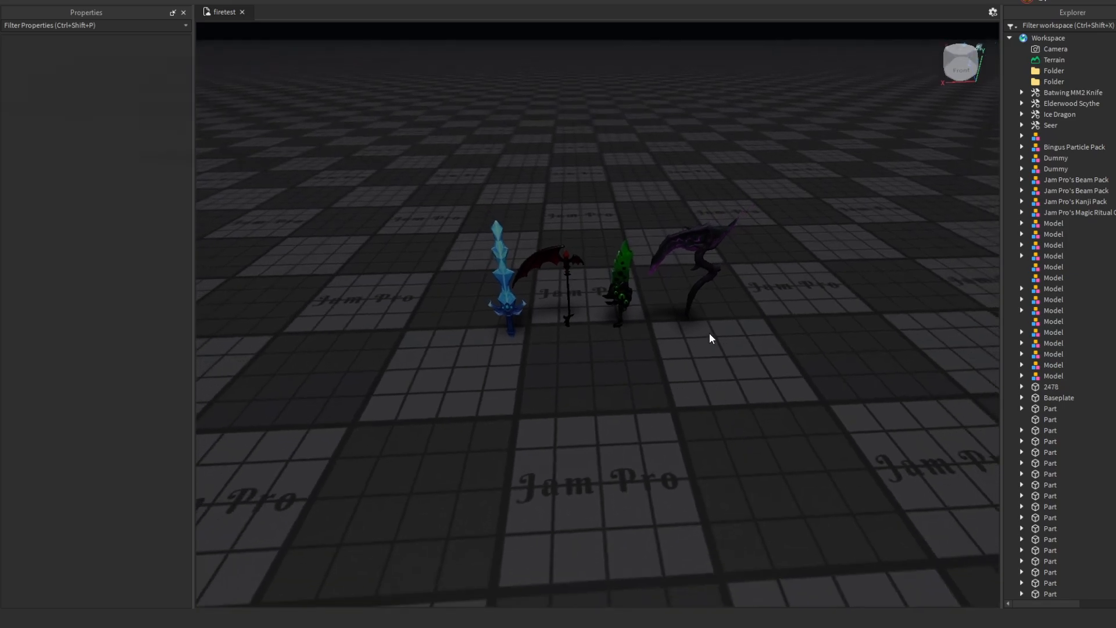
pyautogui.moveTo(704, 301); pyautogui.dragTo(631, 411)
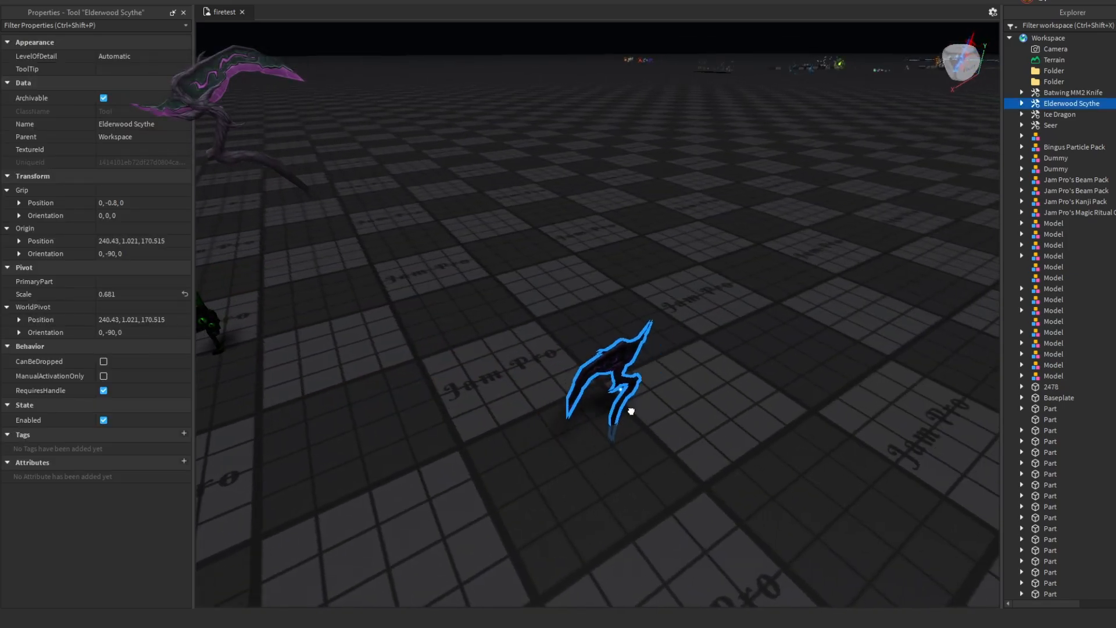
pyautogui.moveTo(650, 364); pyautogui.dragTo(648, 366, button='right')
pyautogui.press('d')
pyautogui.press('w')
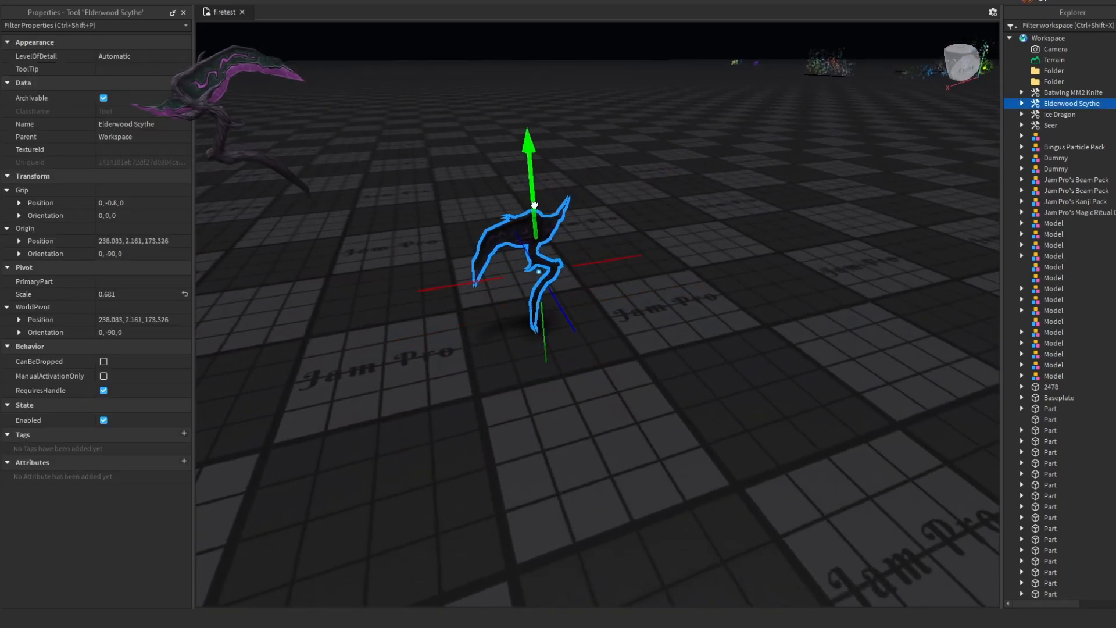
pyautogui.click(720, 302)
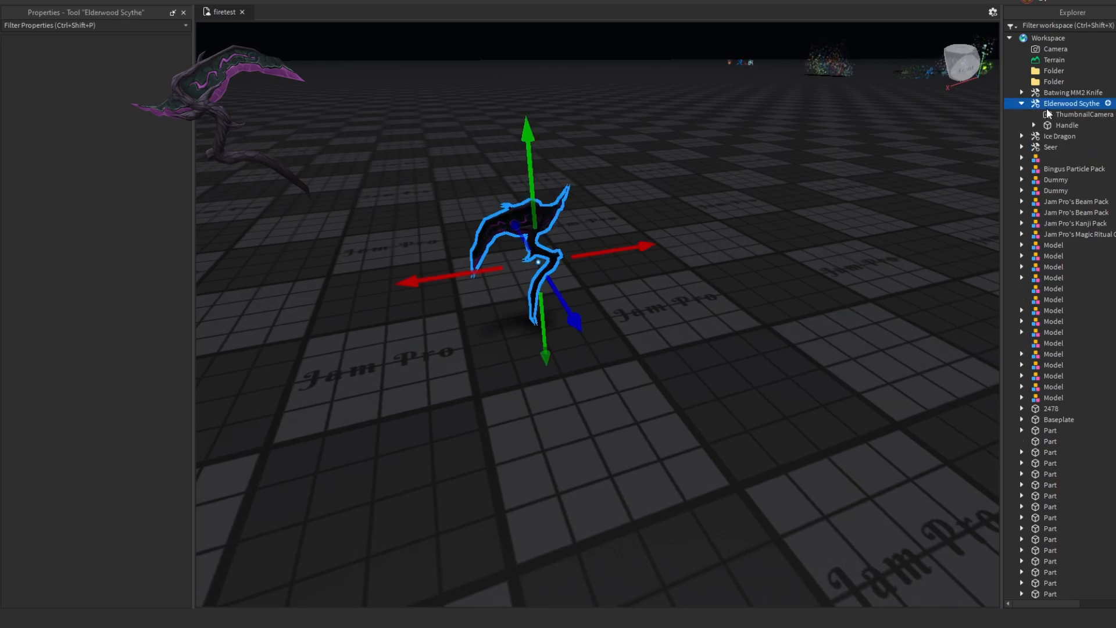
# Insert a PointLight into the Handle of the Elderwood Scythe
pyautogui.click(1061, 125)
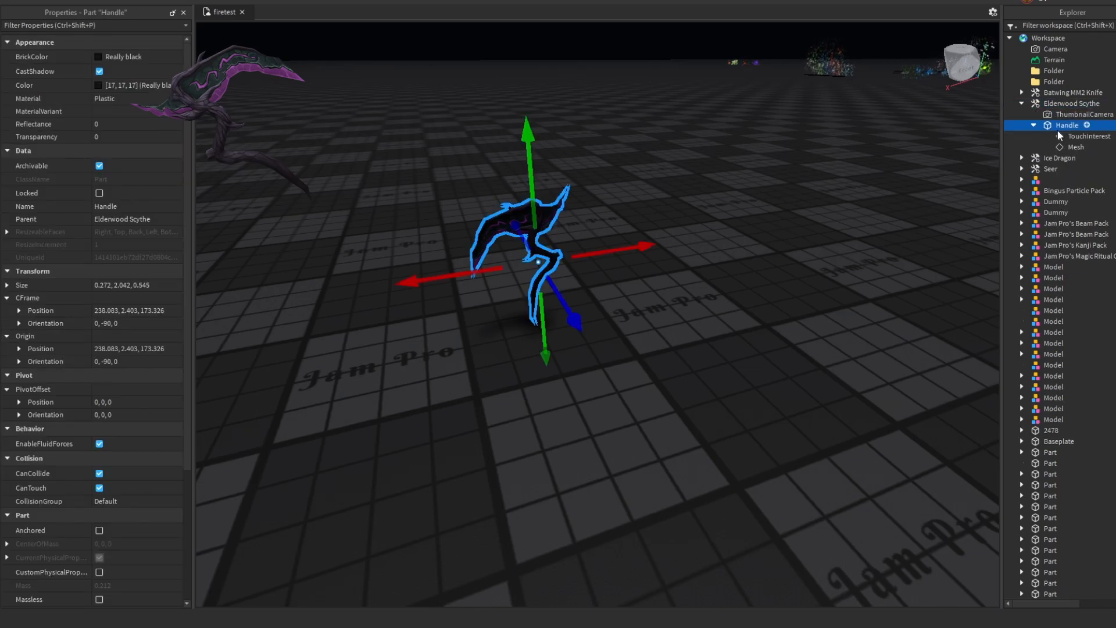
pyautogui.click(1064, 136)
pyautogui.click(1067, 127)
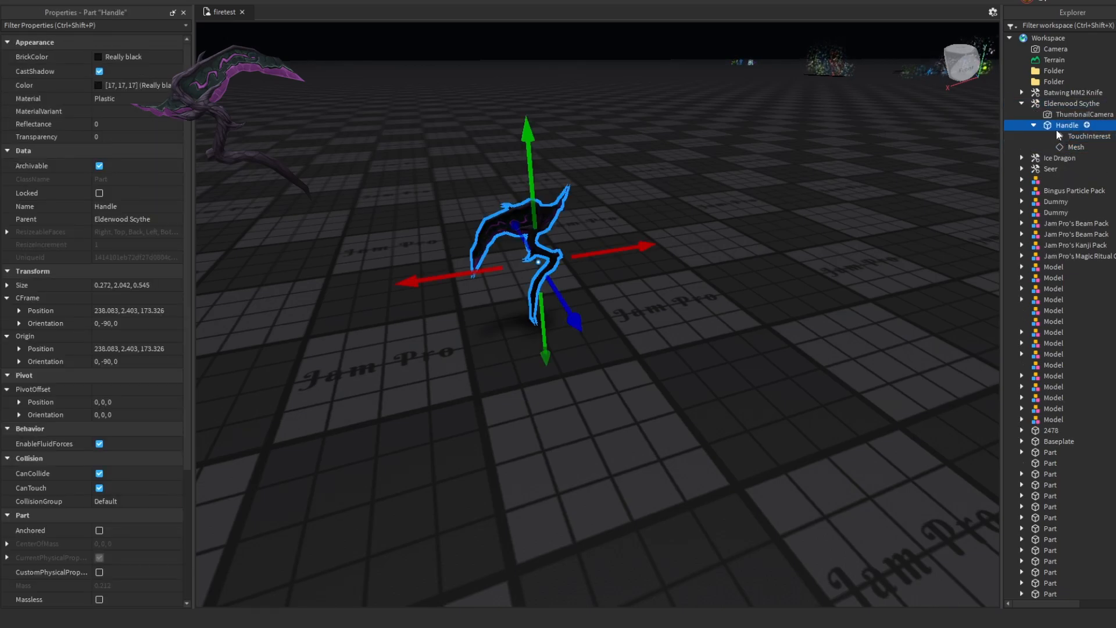
pyautogui.click(597, 251)
pyautogui.click(540, 219)
pyautogui.moveTo(657, 246); pyautogui.dragTo(658, 247, button='right')
pyautogui.click(1063, 128)
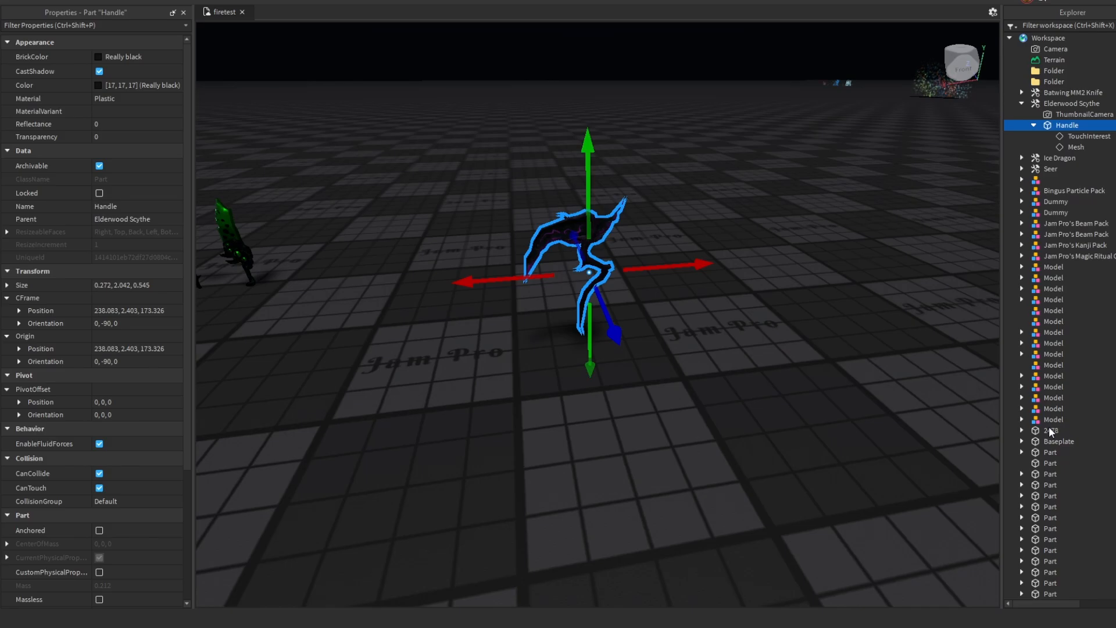
pyautogui.click(1043, 160)
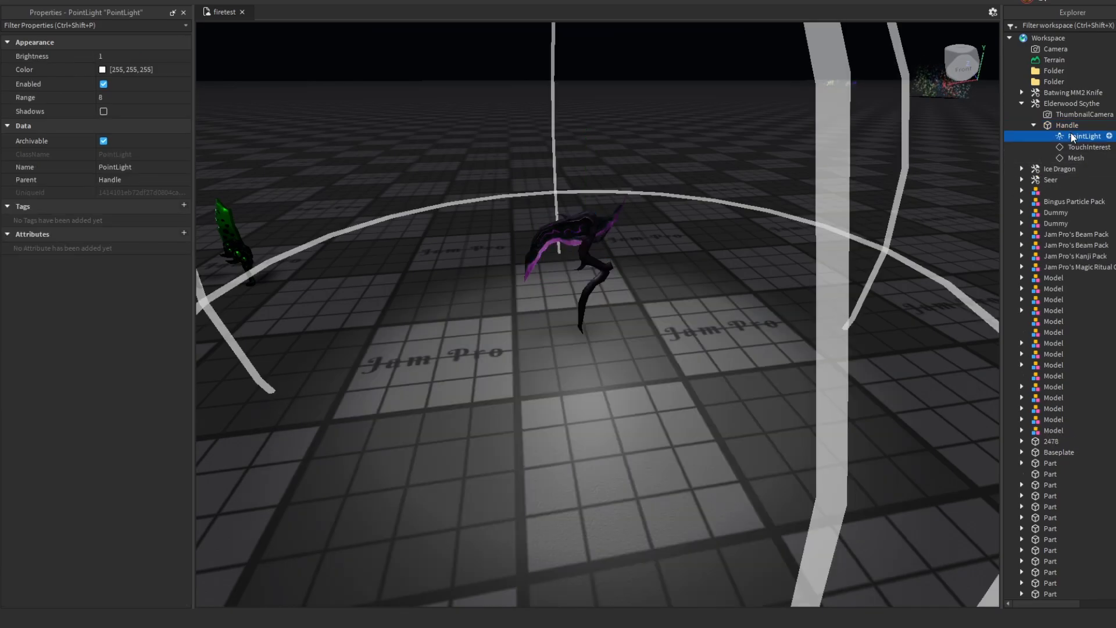
# Set the PointLight's range to 2, its color to 179, 26, 255 and its brightness to 40
pyautogui.click(130, 98)
pyautogui.write('2')
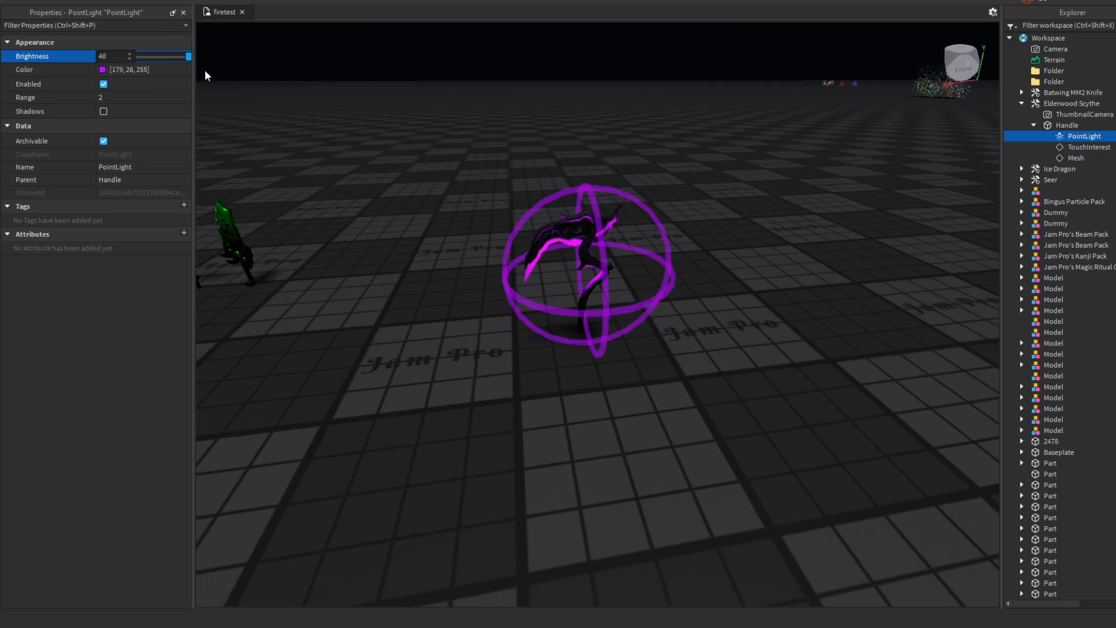
# Examine the purple glow on the scythe up close and from several angles
pyautogui.press('f')
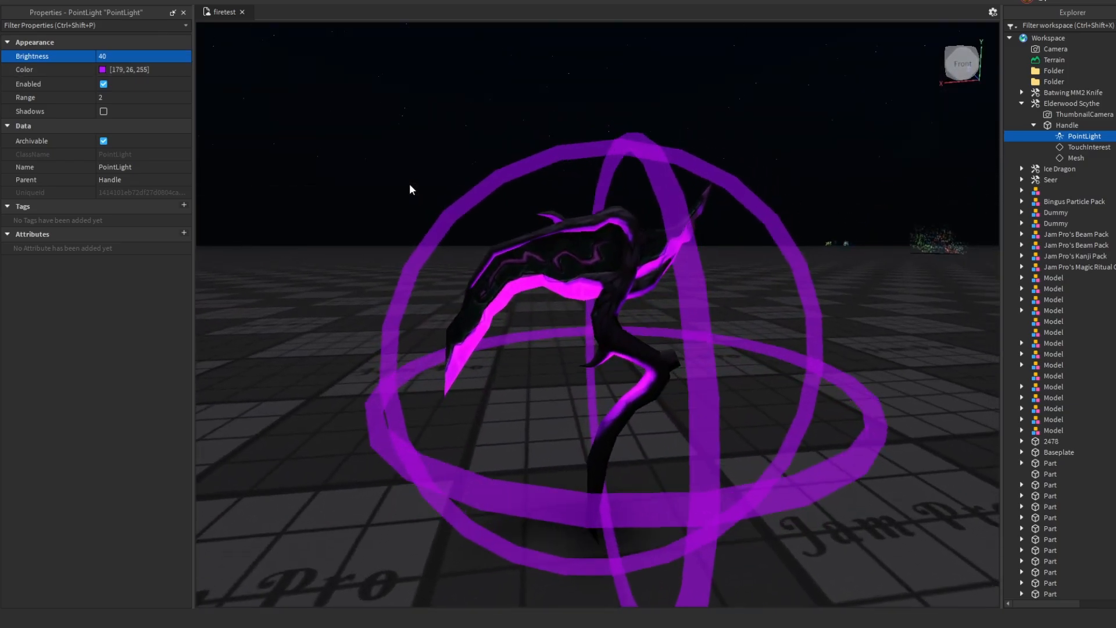
pyautogui.scroll(1, 410, 186)
pyautogui.moveTo(410, 185); pyautogui.dragTo(410, 186, button='right')
pyautogui.scroll(-3, 410, 186)
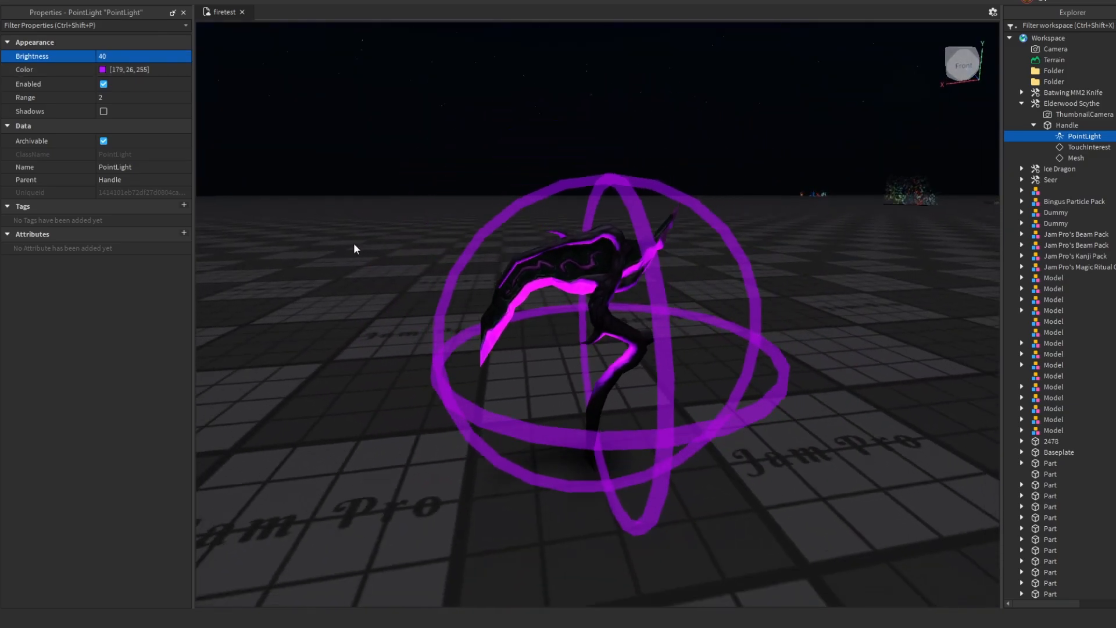
pyautogui.click(598, 211)
pyautogui.scroll(5, 618, 220)
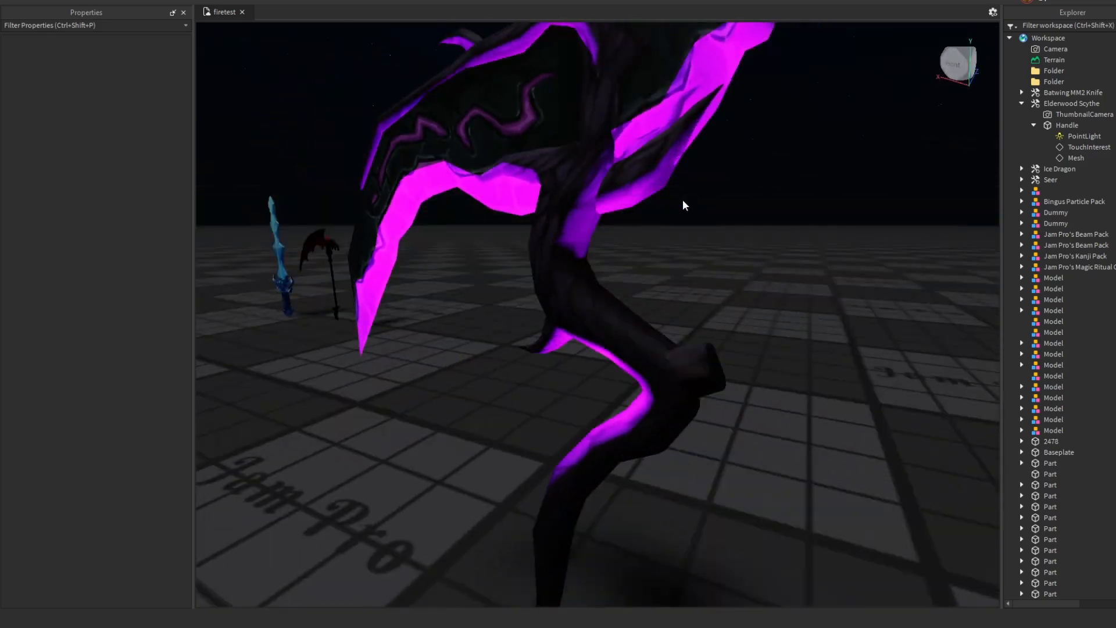
pyautogui.moveTo(833, 297); pyautogui.dragTo(834, 297, button='right')
pyautogui.scroll(-2, 833, 297)
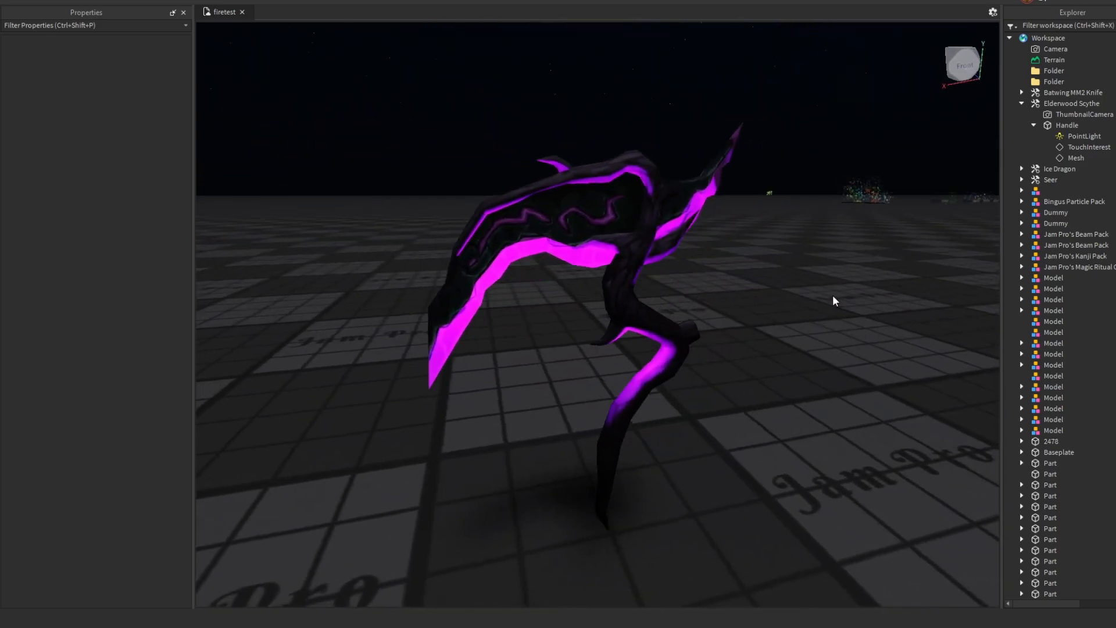
pyautogui.scroll(-2, 833, 300)
# Lower the scythe onto the baseplate and set its PointLight's brightness to 1
pyautogui.click(605, 407)
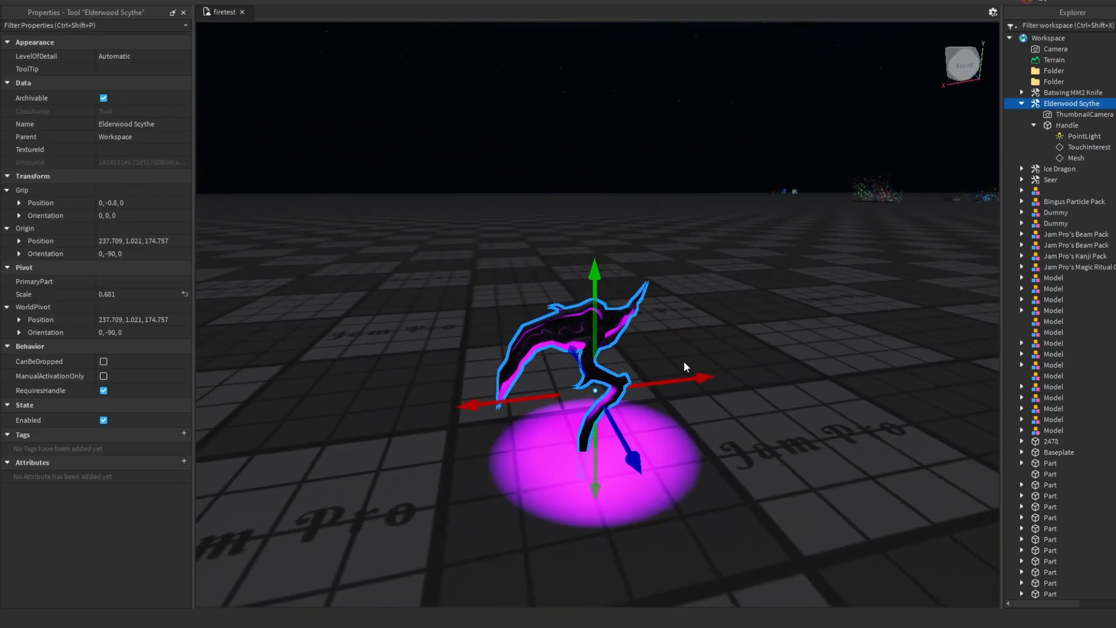
pyautogui.click(1082, 136)
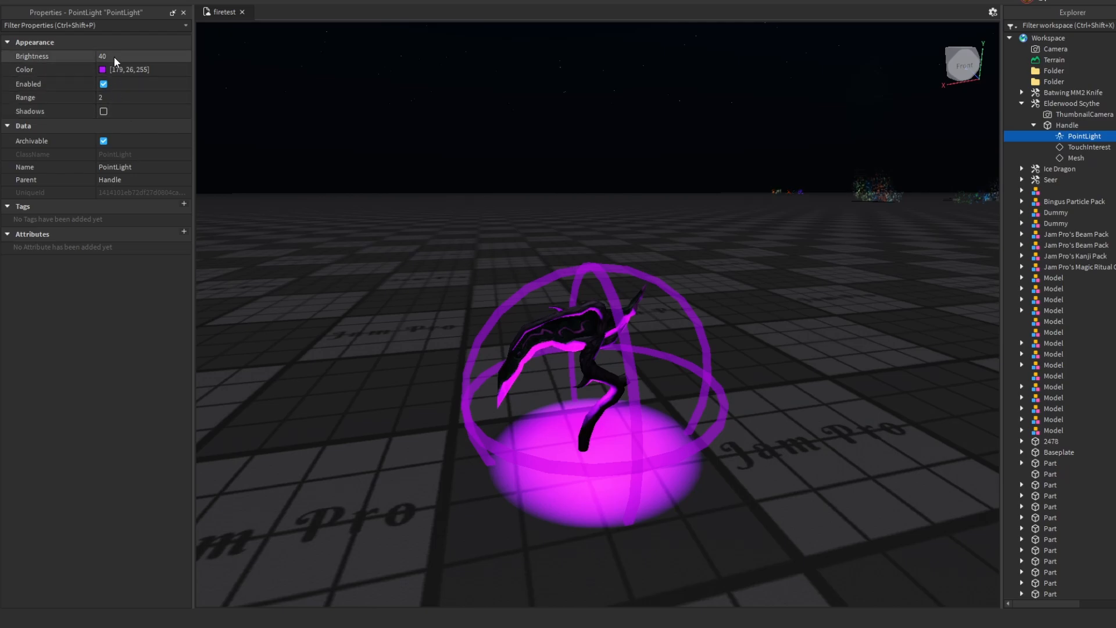
pyautogui.write('1')
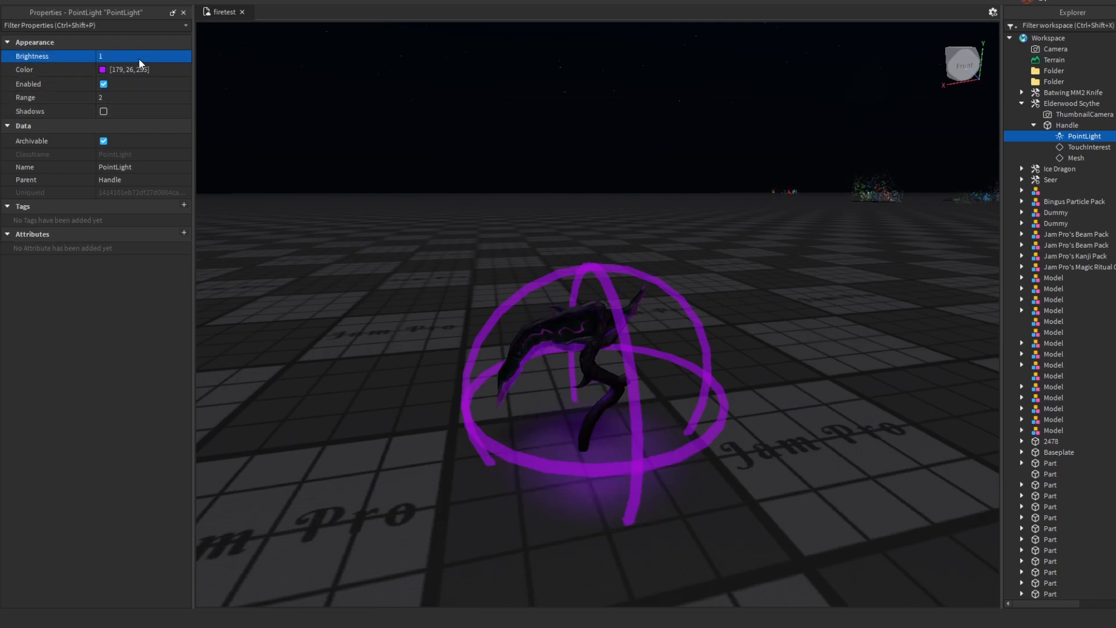
pyautogui.click(564, 415)
pyautogui.moveTo(595, 423); pyautogui.dragTo(579, 415)
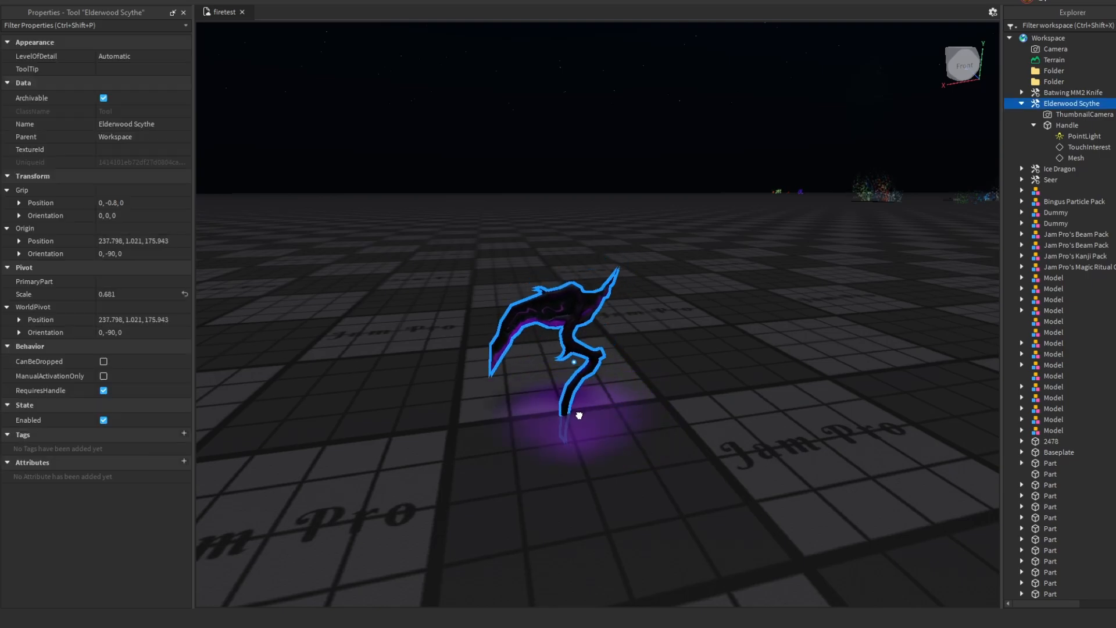
# Adjust the scythe's PointLight to a range of 3, keeping the brightness at 1
pyautogui.click(1075, 139)
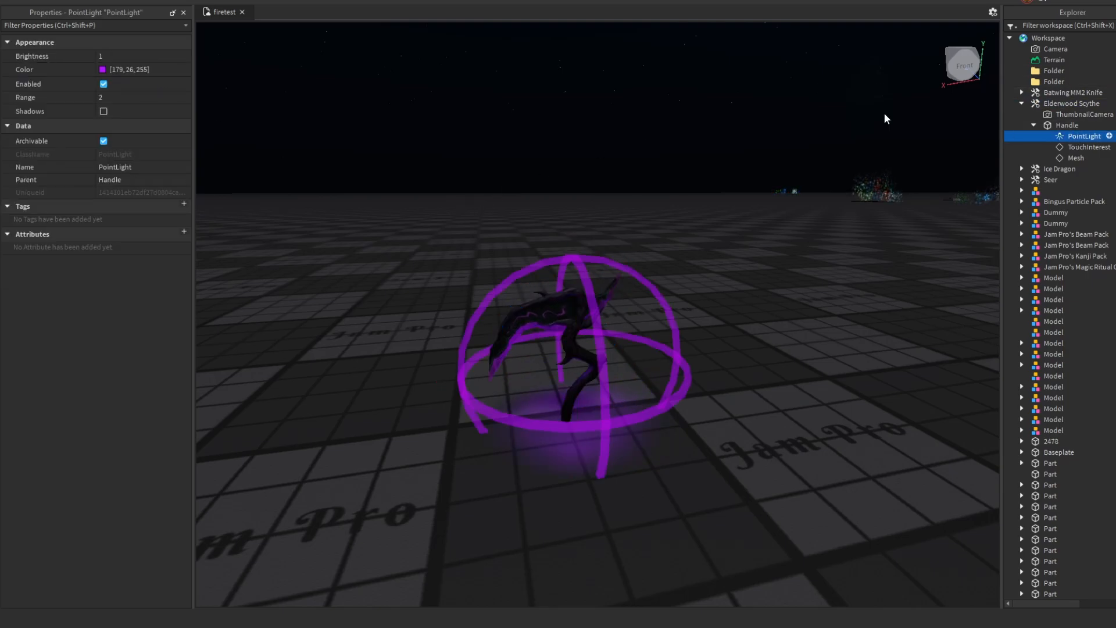
pyautogui.moveTo(141, 98); pyautogui.dragTo(154, 98)
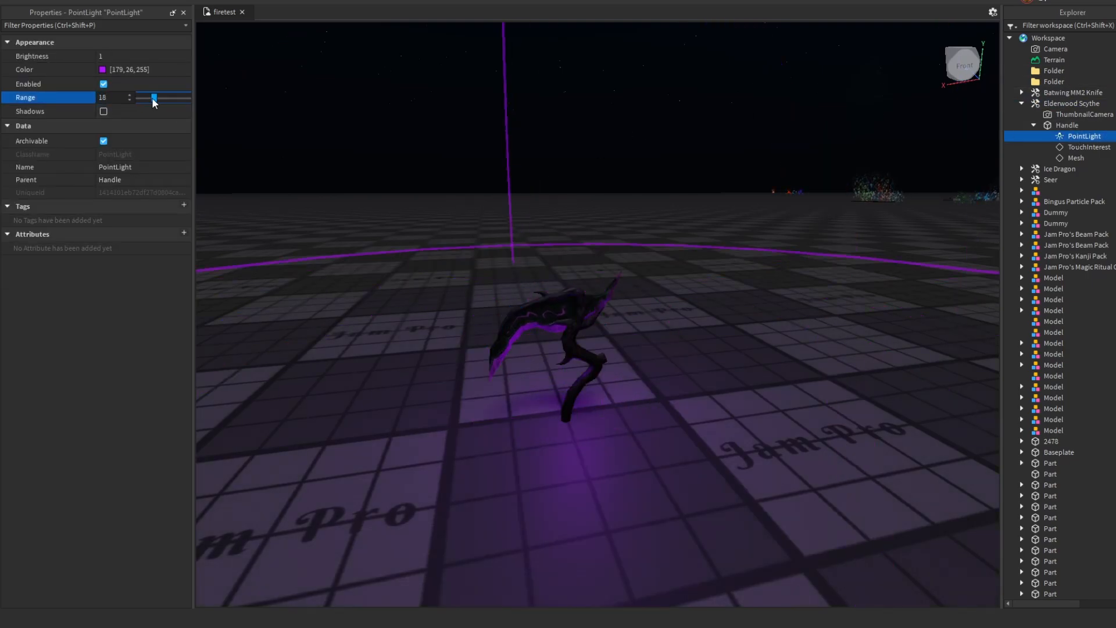
pyautogui.click(523, 171)
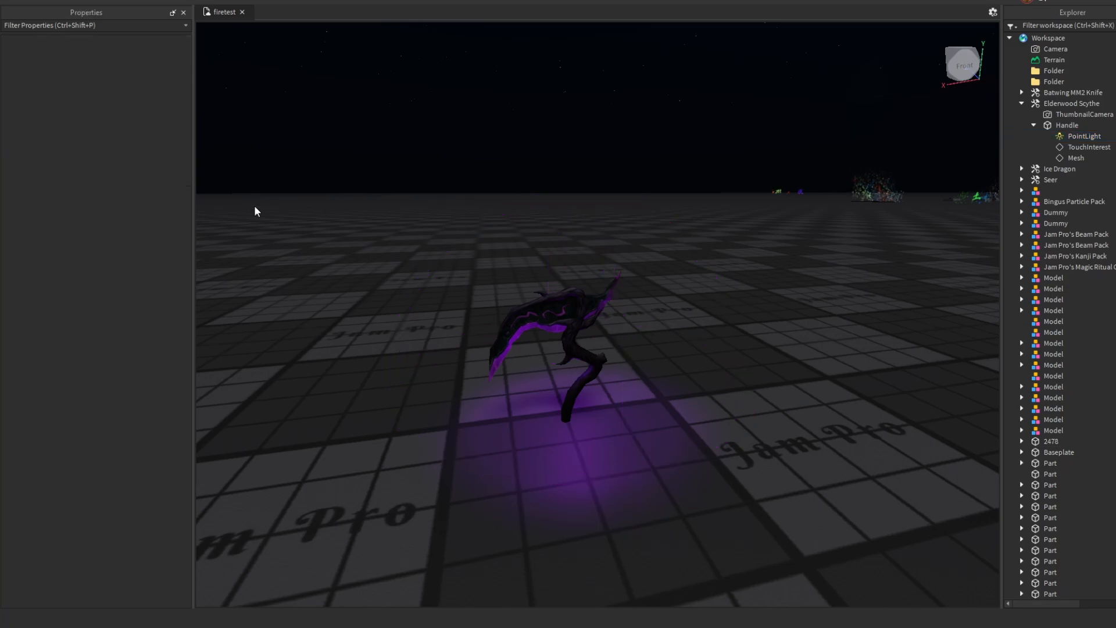
pyautogui.click(1066, 138)
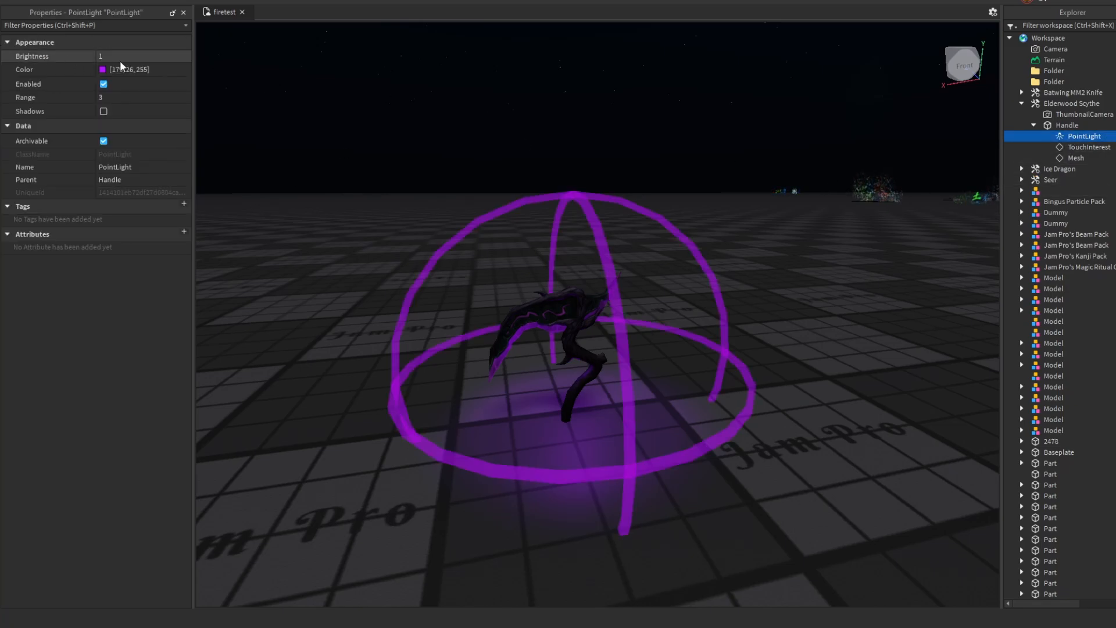
pyautogui.moveTo(140, 60)
pyautogui.mouseDown()
pyautogui.moveTo(166, 58)
pyautogui.moveTo(140, 61)
pyautogui.mouseUp()
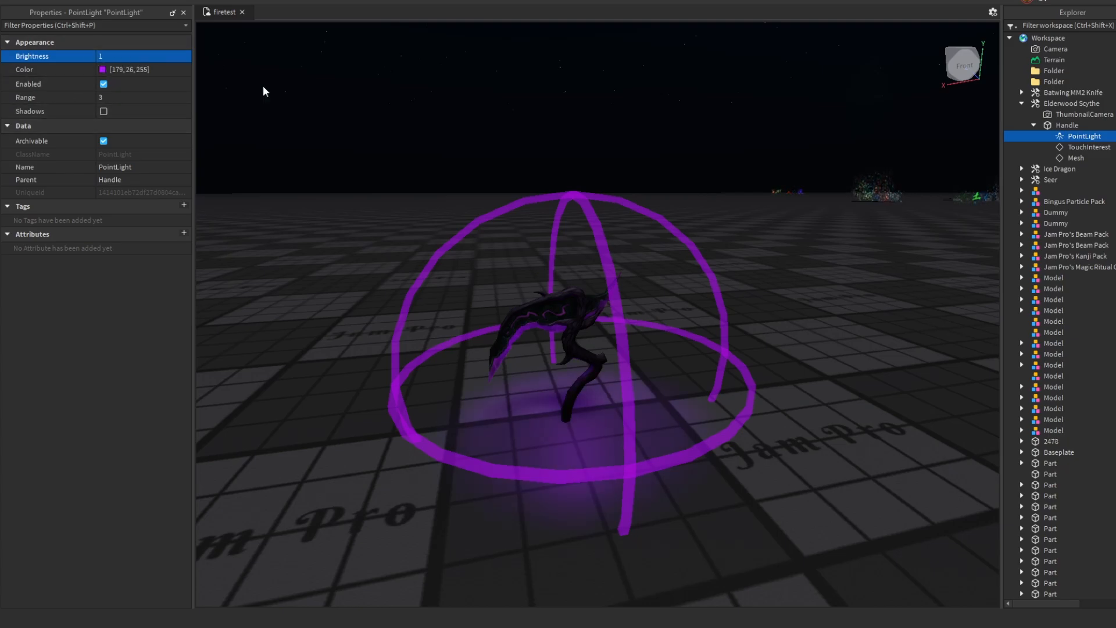
# Set the scythe's PointLight to a range of 2 and a brightness of 0.5
pyautogui.click(804, 237)
pyautogui.moveTo(804, 236); pyautogui.dragTo(789, 244, button='right')
pyautogui.scroll(-4, 789, 244)
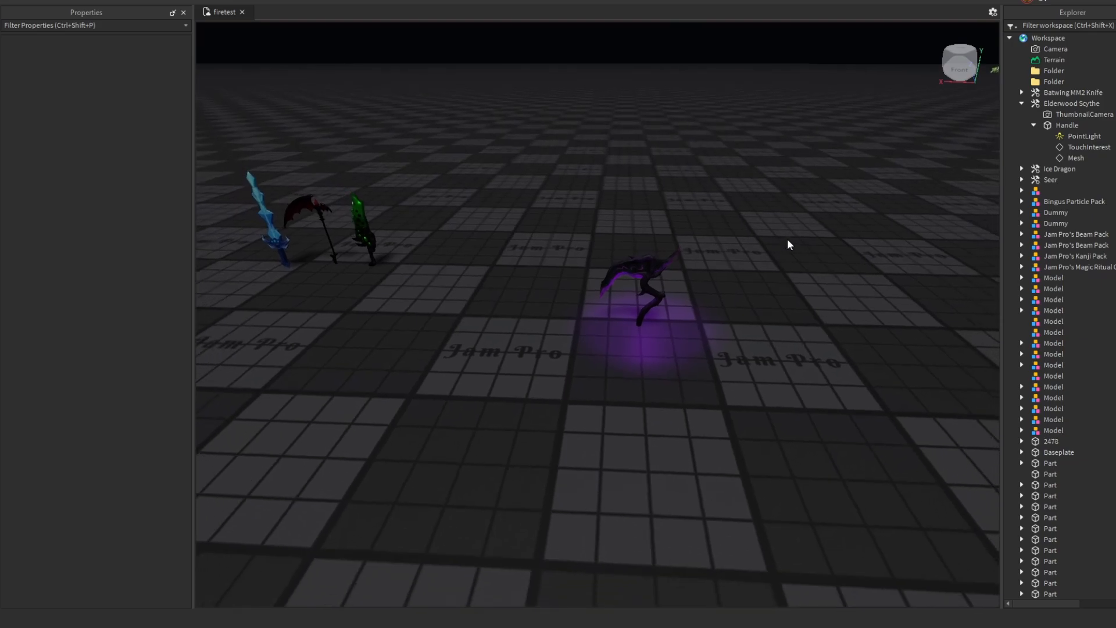
pyautogui.scroll(2, 789, 244)
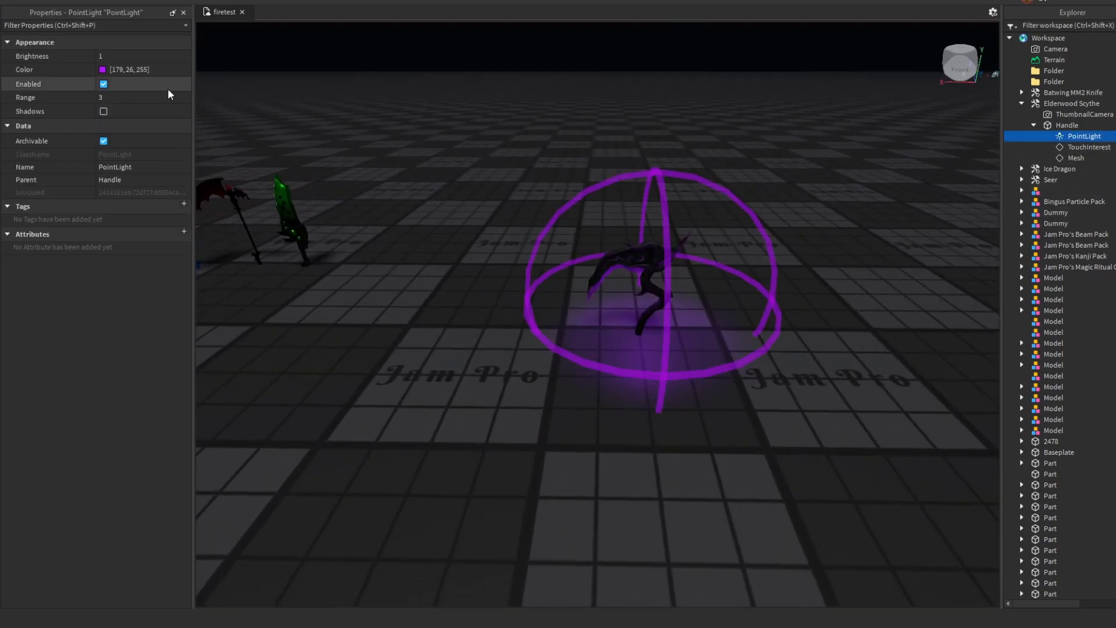
pyautogui.click(115, 97)
pyautogui.write('2')
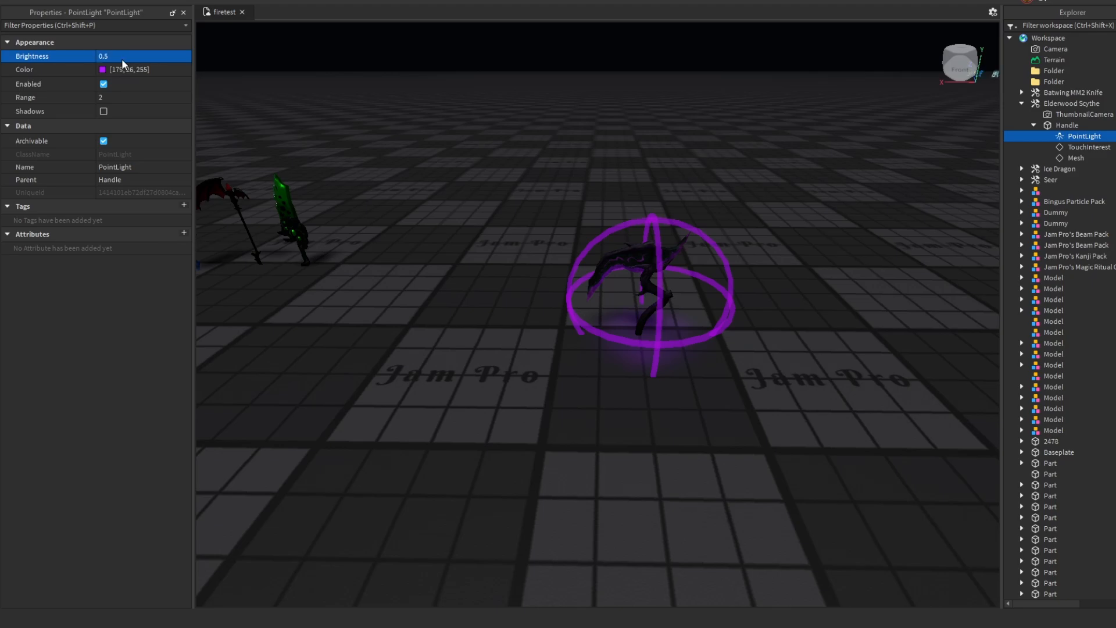
# Insert a ParticleEmitter into the scythe's Handle
pyautogui.click(443, 250)
pyautogui.scroll(4, 523, 256)
pyautogui.moveTo(526, 259); pyautogui.dragTo(552, 240, button='right')
pyautogui.click(1067, 126)
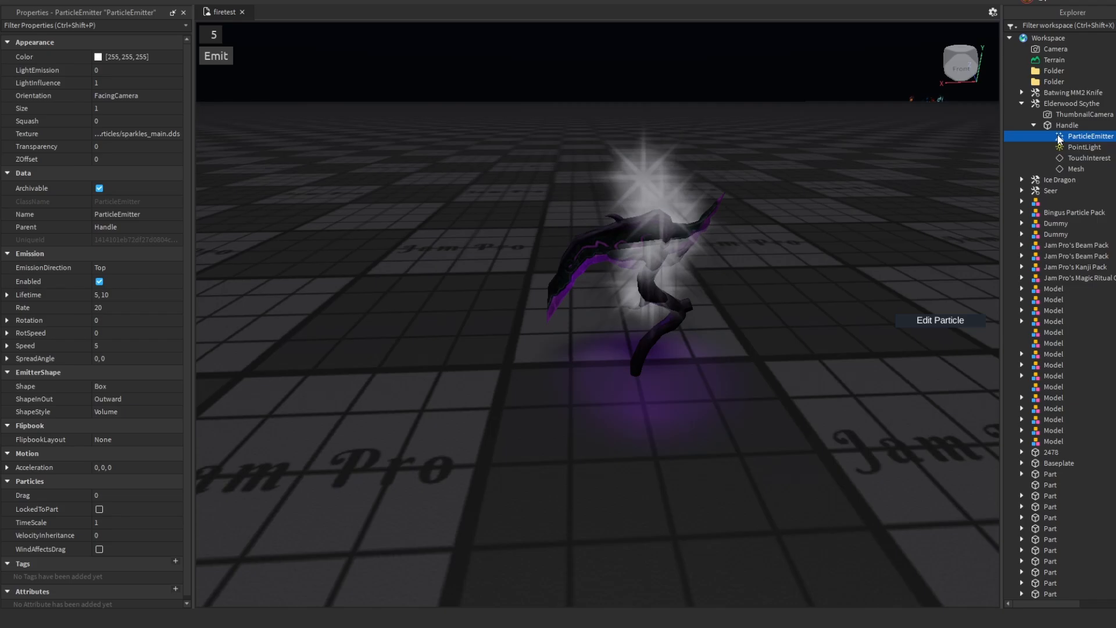
# Set the ParticleEmitter's SpreadAngle to 360, 360 and check where the emission centre lies on the scythe
pyautogui.click(145, 359)
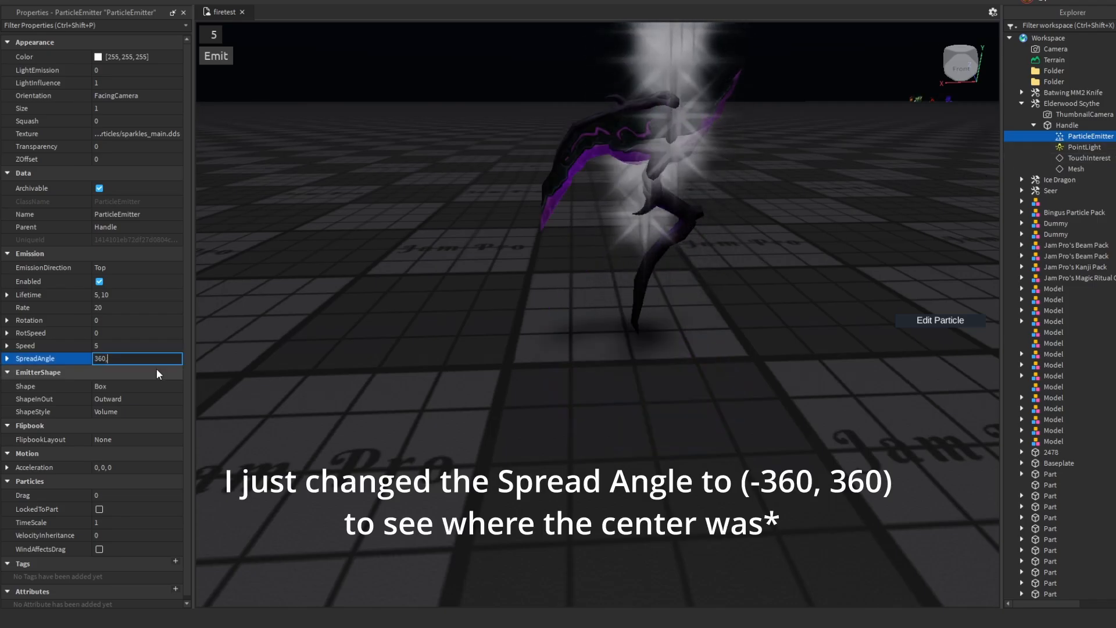
pyautogui.moveTo(718, 264); pyautogui.dragTo(552, 267, button='right')
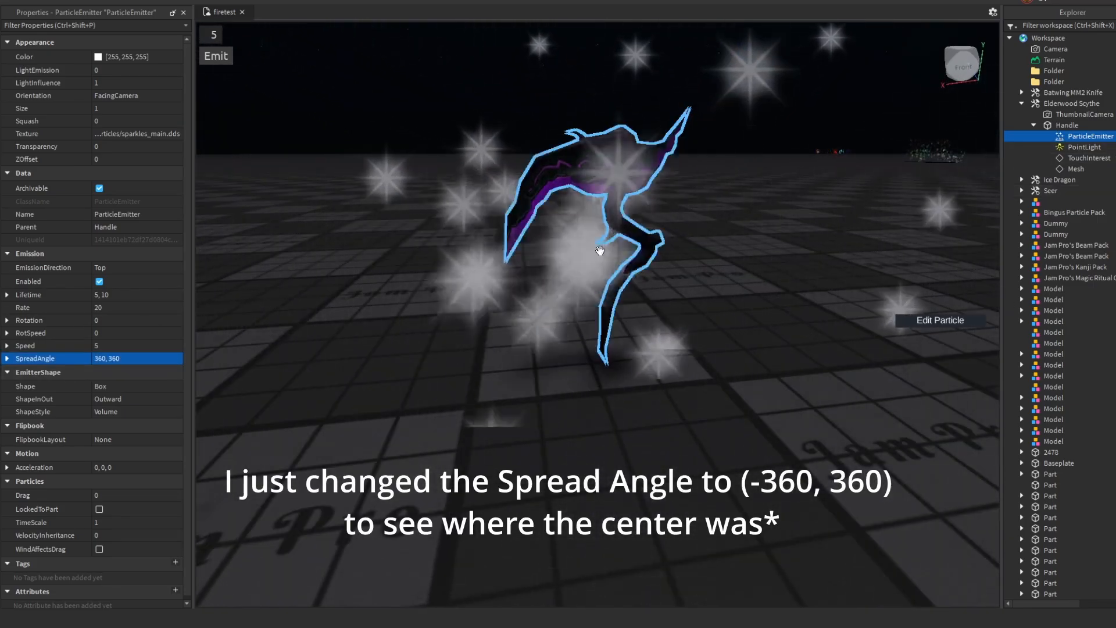
pyautogui.moveTo(734, 257); pyautogui.dragTo(866, 230, button='right')
# Insert a new block Part into the scythe's Handle
pyautogui.click(1067, 125)
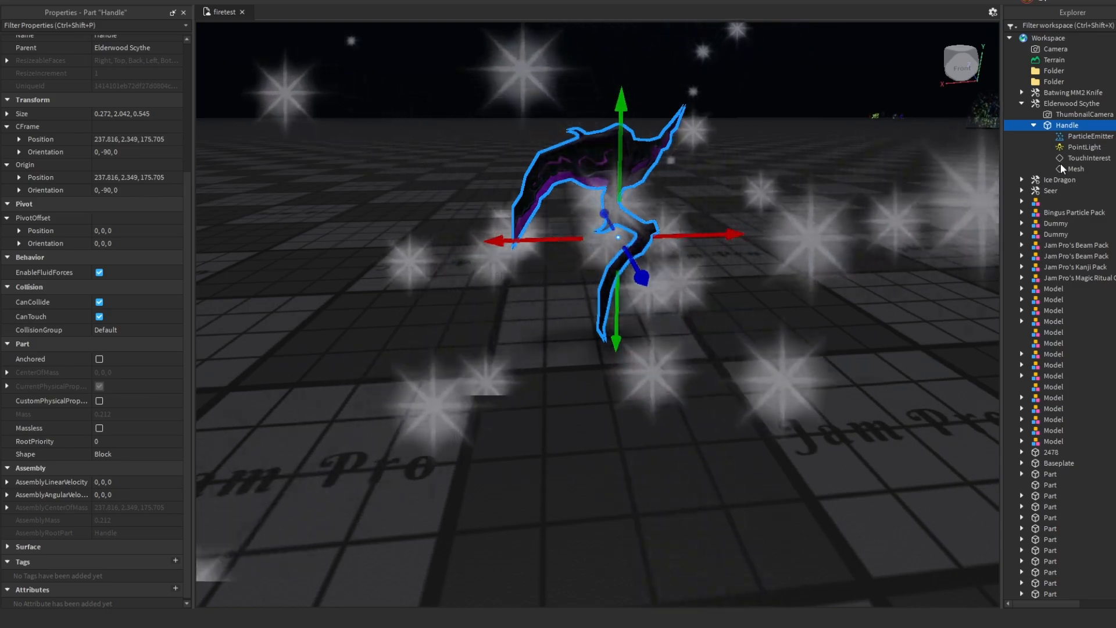
pyautogui.click(1038, 154)
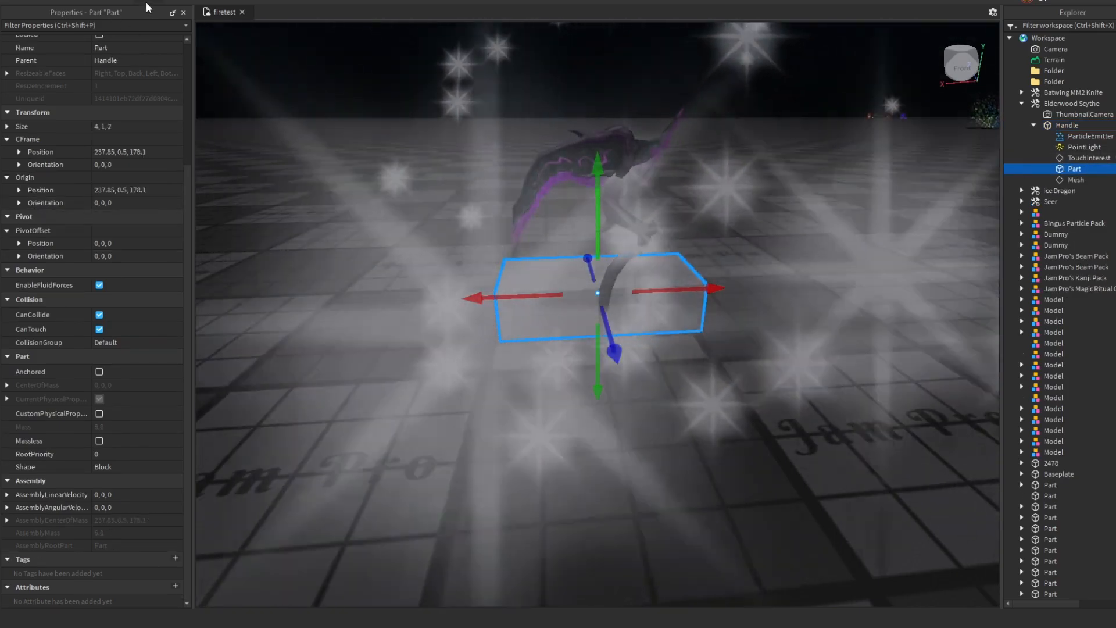
pyautogui.moveTo(570, 216); pyautogui.dragTo(571, 215, button='right')
# Copy the Handle's origin position, 237.816, 2.349, 175.705, onto the new Part inside it
pyautogui.click(1064, 126)
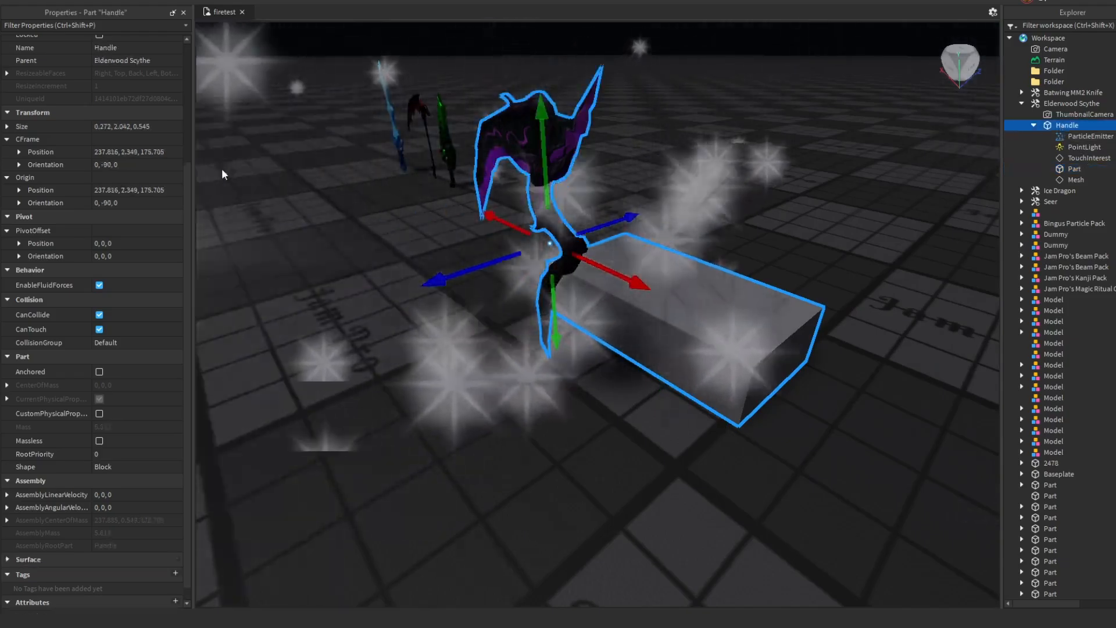
pyautogui.click(129, 190)
pyautogui.hotkey('ctrl', 'c')
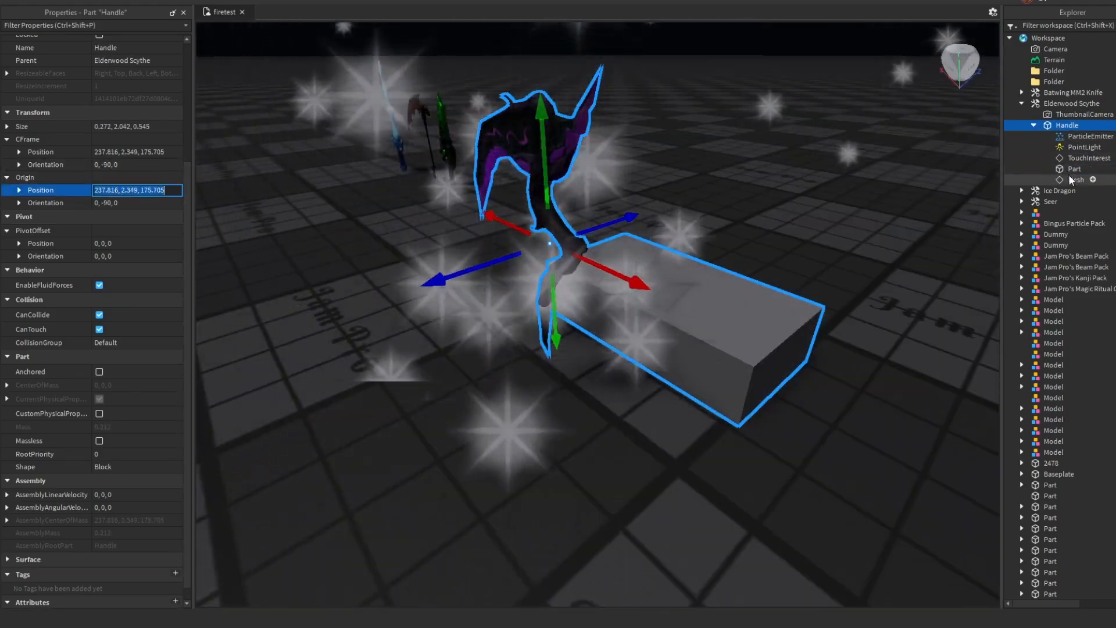
pyautogui.click(1074, 169)
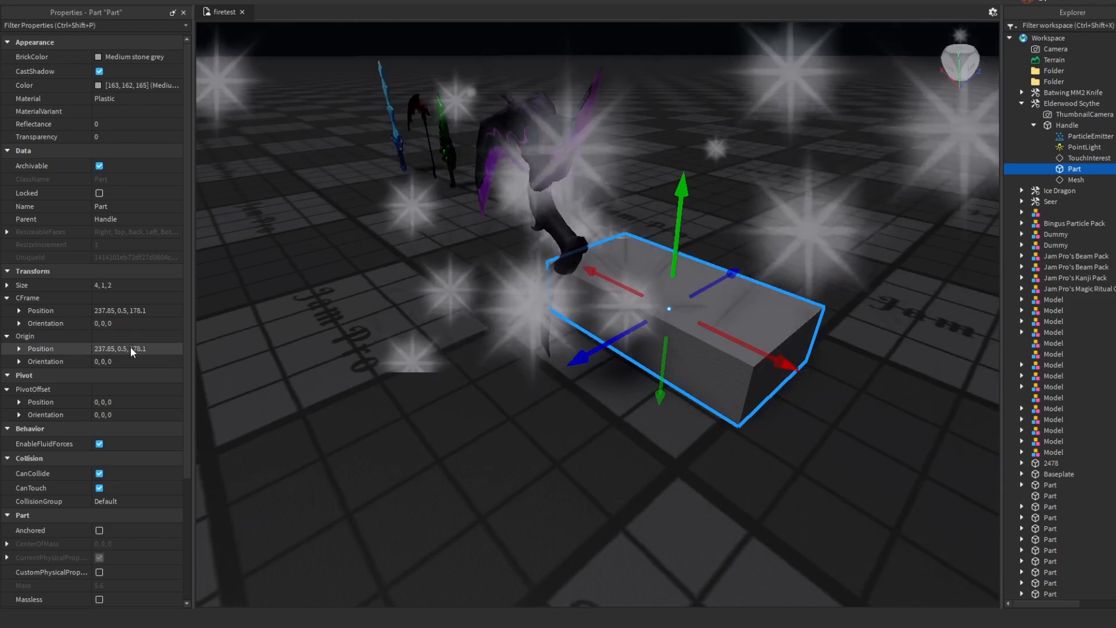
pyautogui.click(132, 350)
pyautogui.hotkey('ctrl', 'v')
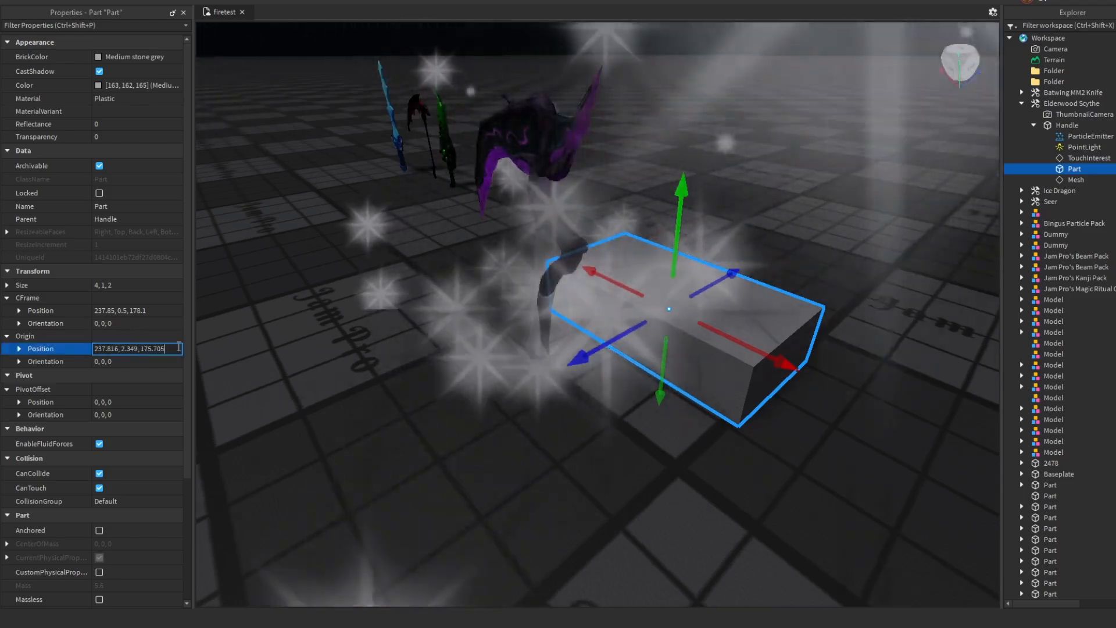
pyautogui.press('Return')
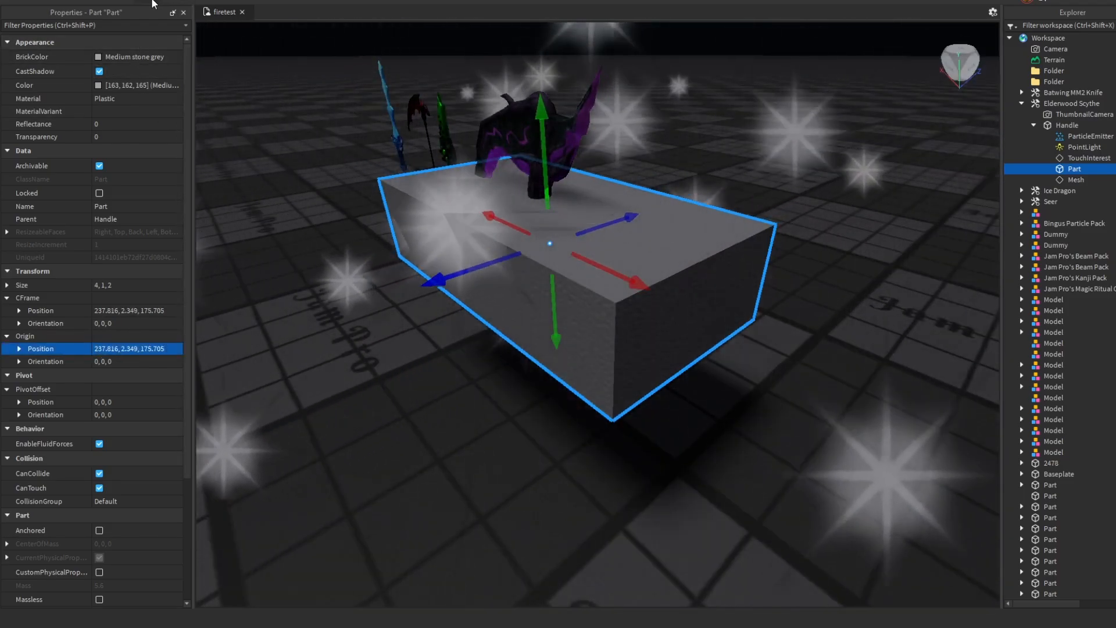
# Scale the Part vertically in both directions to about 2.8 studs tall so it spans the scythe's height
pyautogui.hotkey('ctrl', '3')
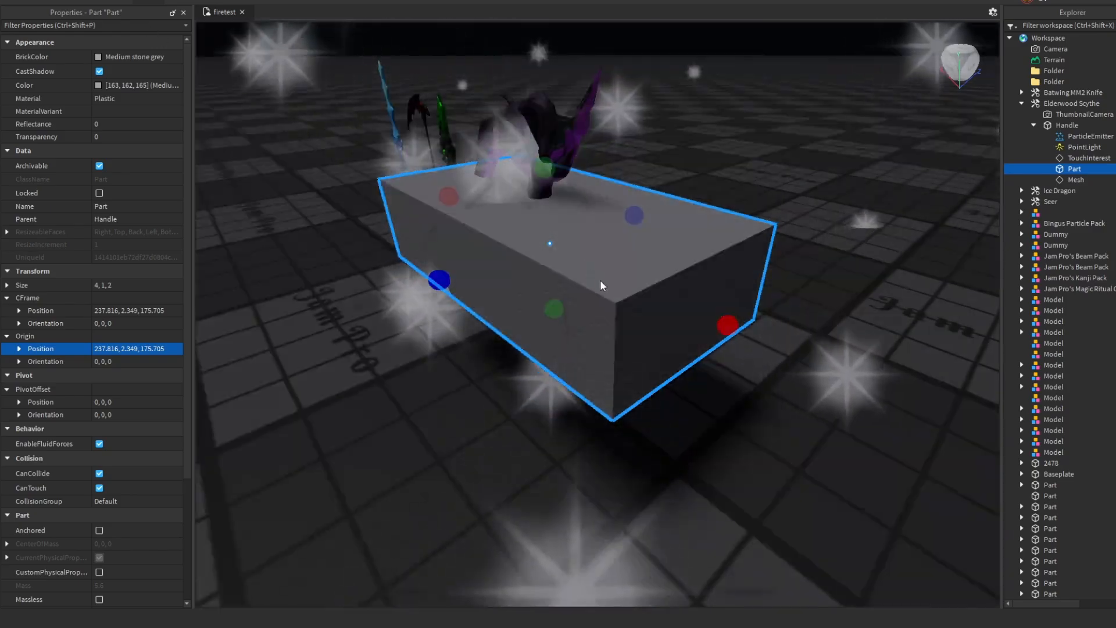
pyautogui.moveTo(583, 324); pyautogui.dragTo(581, 323, button='right')
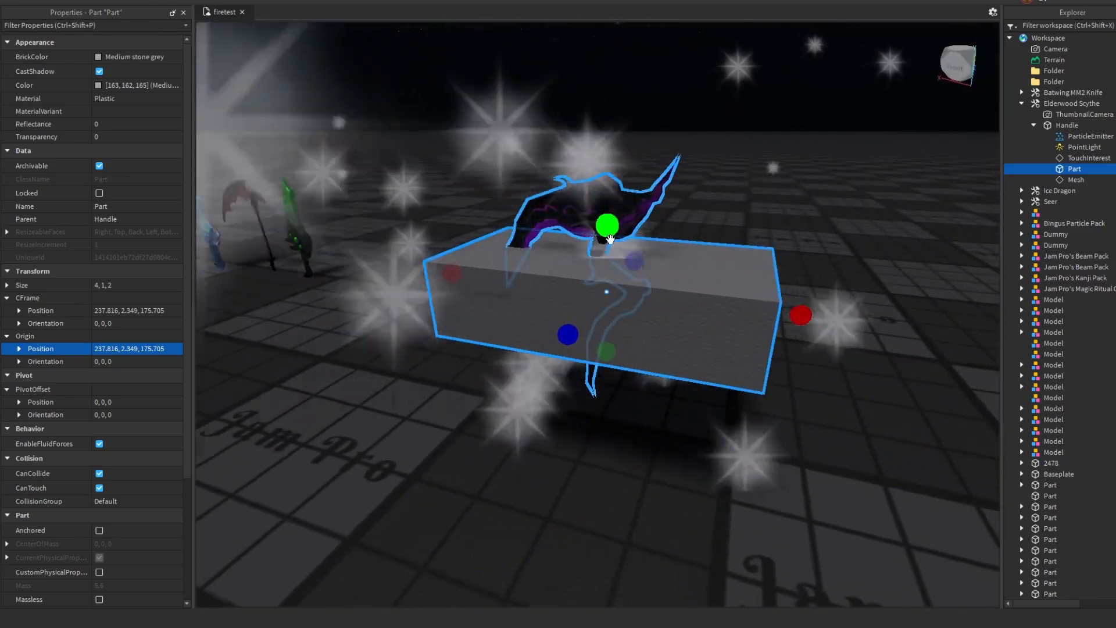
pyautogui.moveTo(605, 232); pyautogui.dragTo(606, 155)
pyautogui.moveTo(628, 366); pyautogui.dragTo(627, 367, button='right')
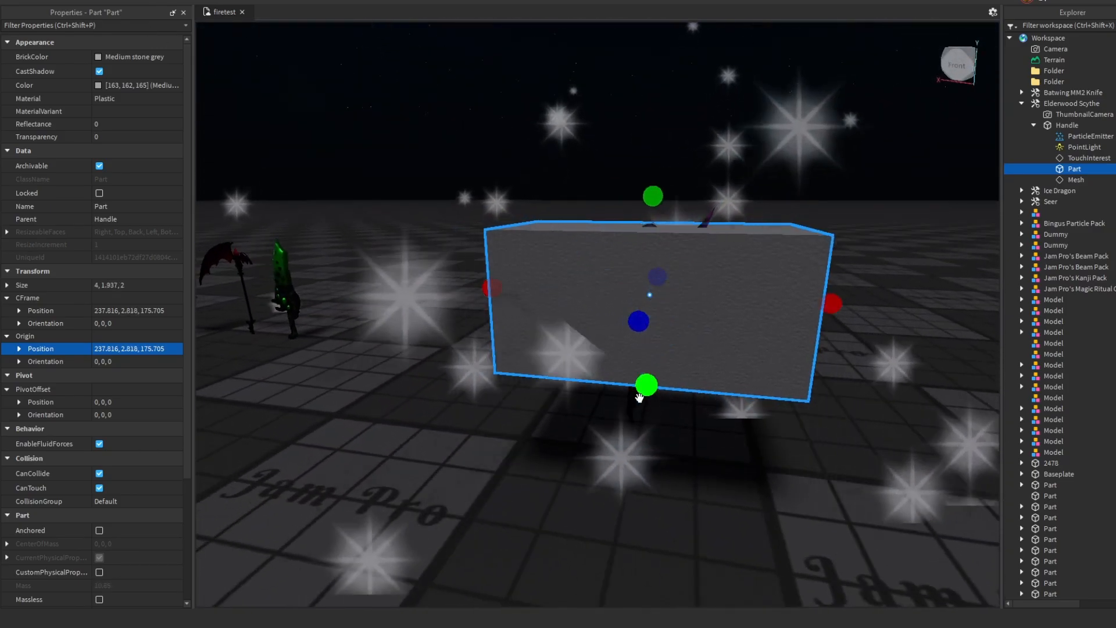
pyautogui.moveTo(640, 389); pyautogui.dragTo(639, 453)
# Narrow the Part around the scythe to about 2.1 studs wide and about 0.3 studs thick
pyautogui.moveTo(559, 365); pyautogui.dragTo(558, 363, button='right')
pyautogui.moveTo(516, 318); pyautogui.dragTo(568, 319)
pyautogui.moveTo(872, 326); pyautogui.dragTo(795, 325)
pyautogui.moveTo(794, 366); pyautogui.dragTo(792, 366, button='right')
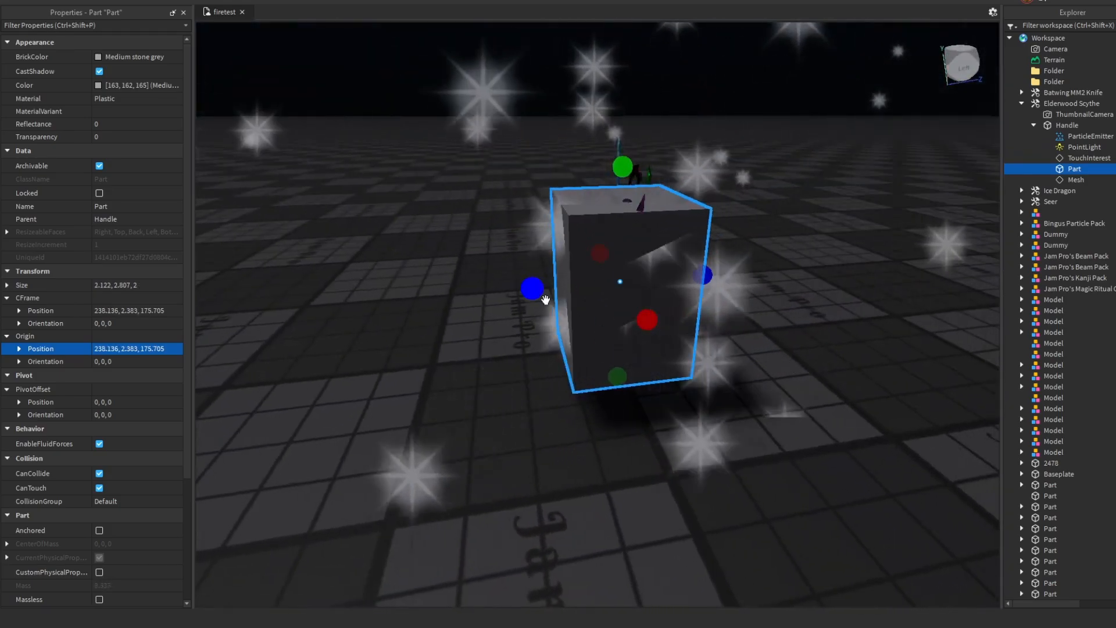
pyautogui.moveTo(537, 293); pyautogui.dragTo(595, 281)
pyautogui.press('d')
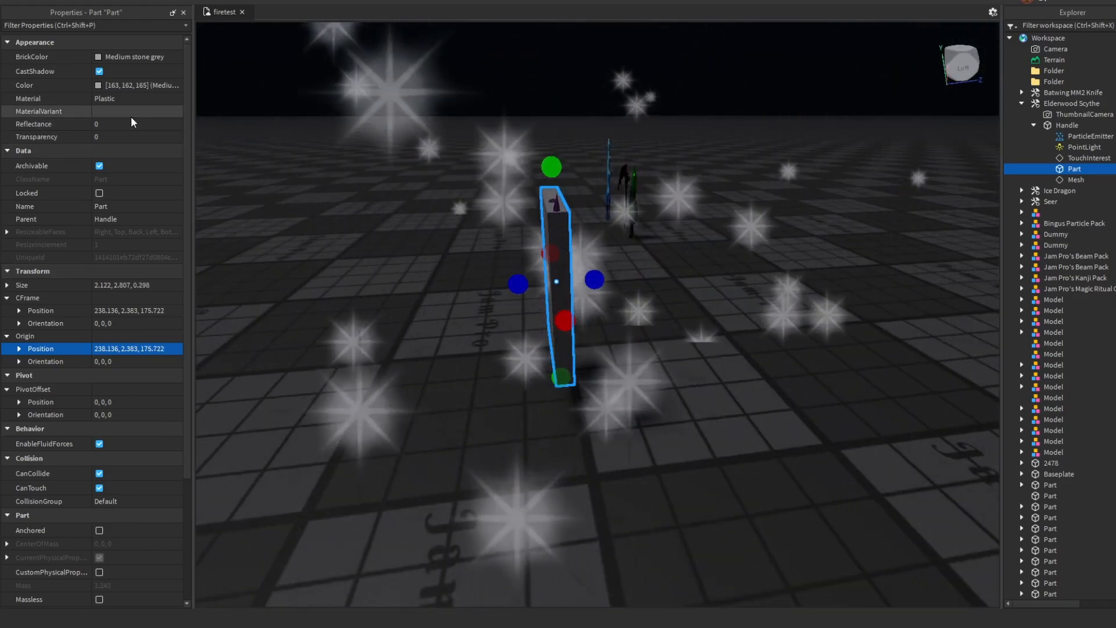
# Set the Part's Transparency to 1 and turn off its CanCollide, CanQuery and CanTouch properties
pyautogui.click(130, 138)
pyautogui.write('1')
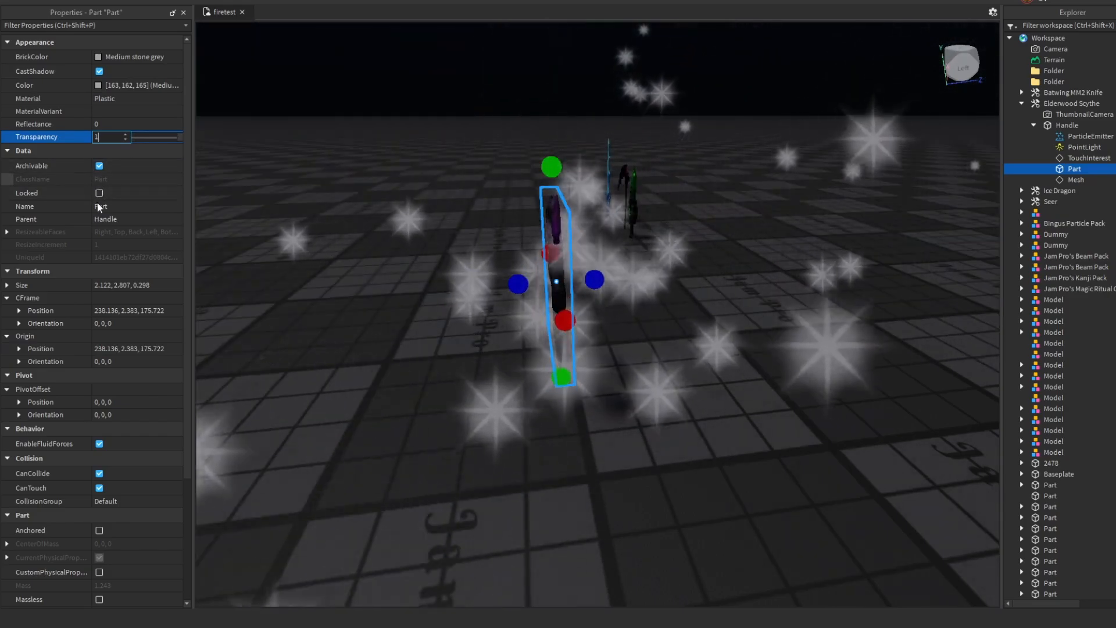
pyautogui.scroll(-1, 110, 468)
pyautogui.click(99, 435)
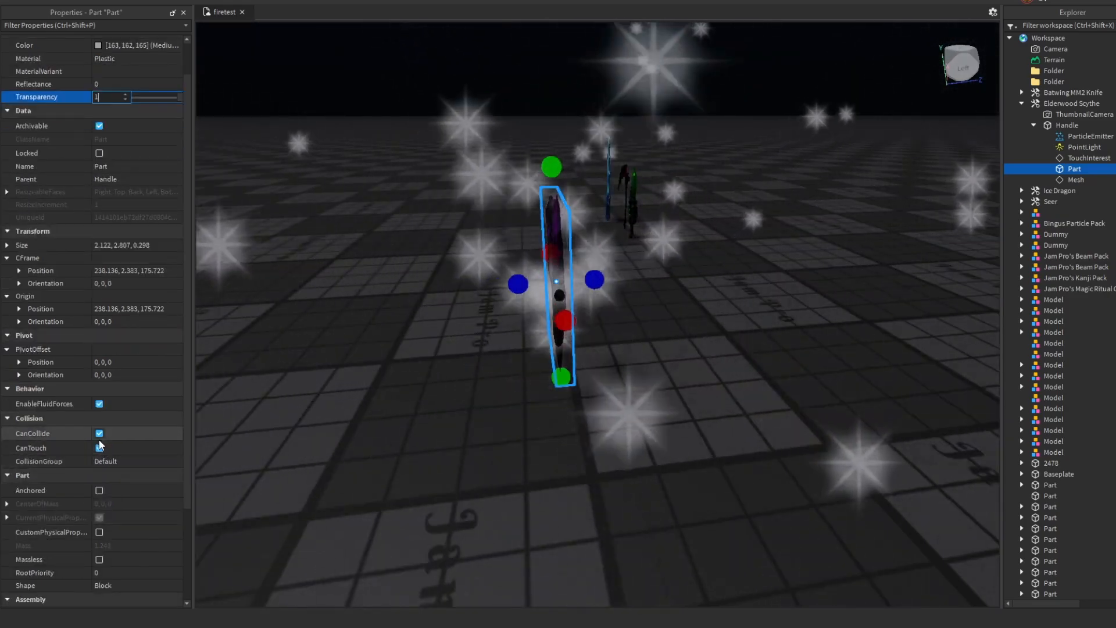
pyautogui.click(99, 448)
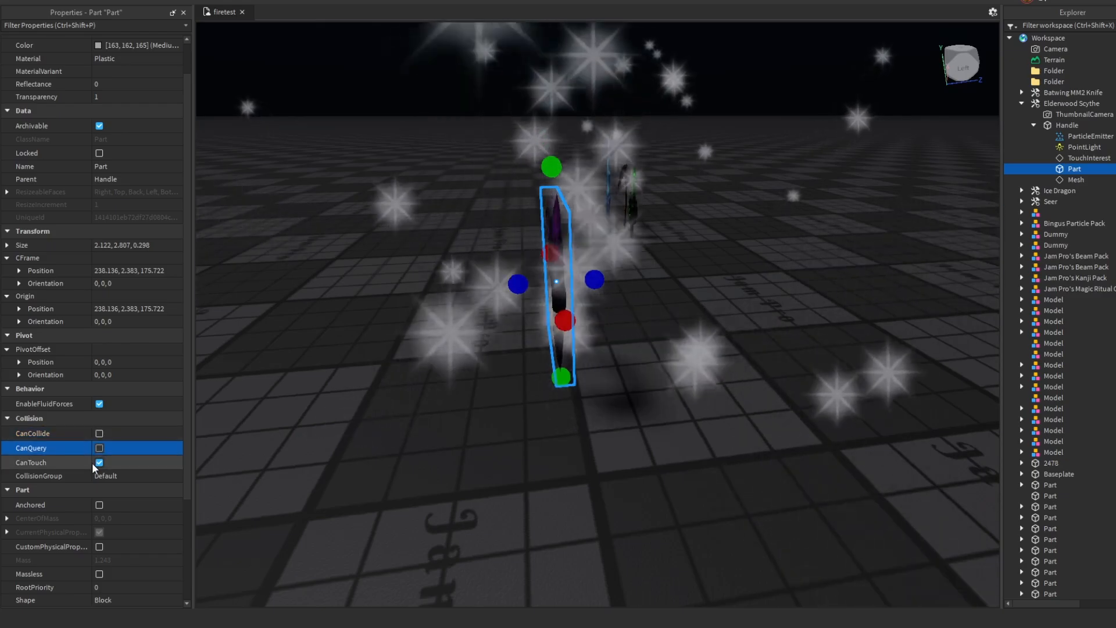
pyautogui.click(99, 462)
pyautogui.click(103, 477)
# Move the ParticleEmitter out of the scythe's Handle and into the transparent Part
pyautogui.click(497, 426)
pyautogui.press('a')
pyautogui.moveTo(497, 426); pyautogui.dragTo(497, 426, button='right')
pyautogui.press('a')
pyautogui.press('d')
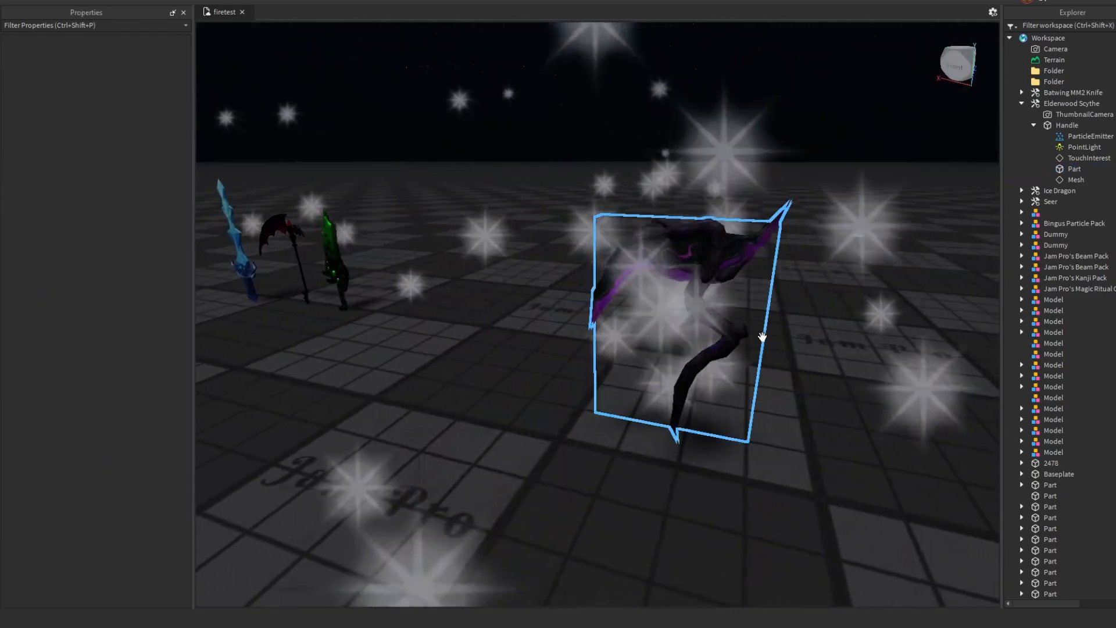
pyautogui.click(752, 329)
pyautogui.press('a')
pyautogui.click(1087, 136)
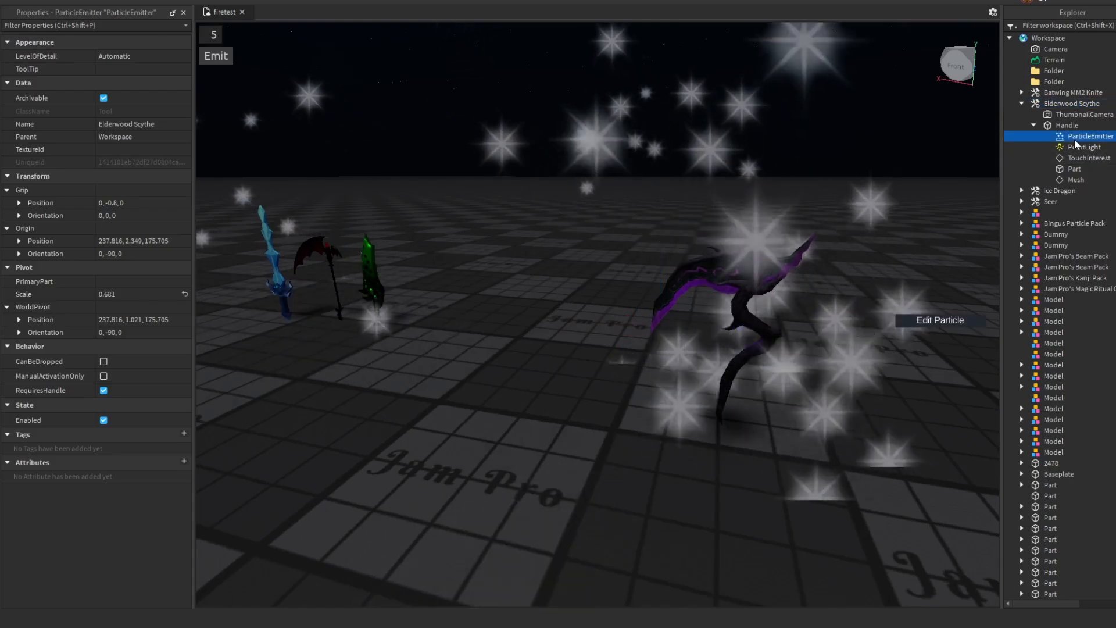
pyautogui.press('Delete')
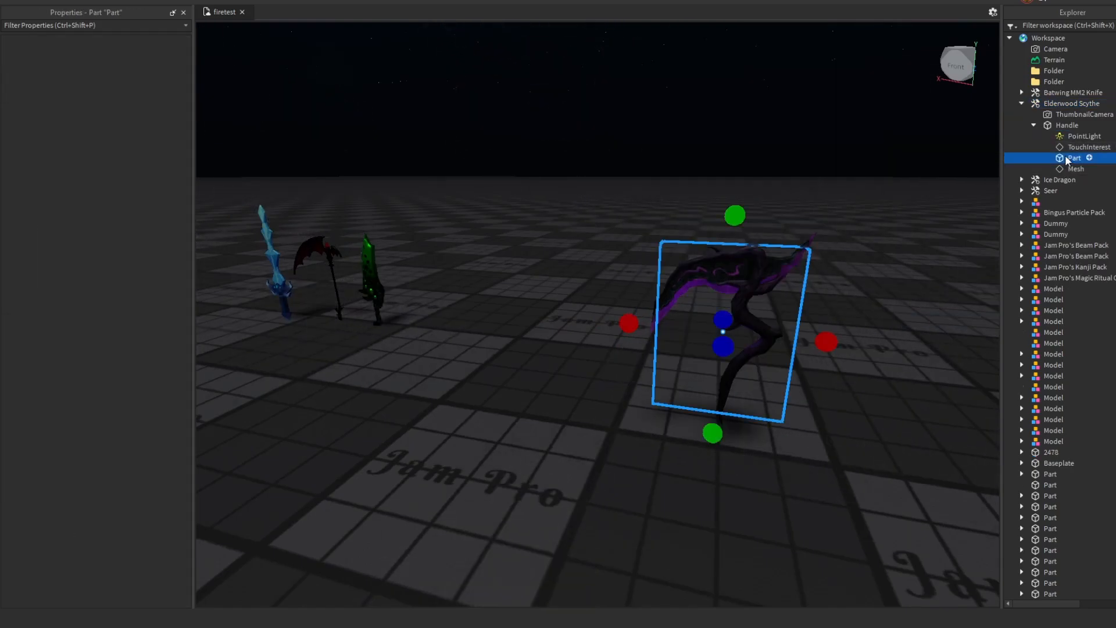
pyautogui.hotkey('ctrl', 'shift', 'v')
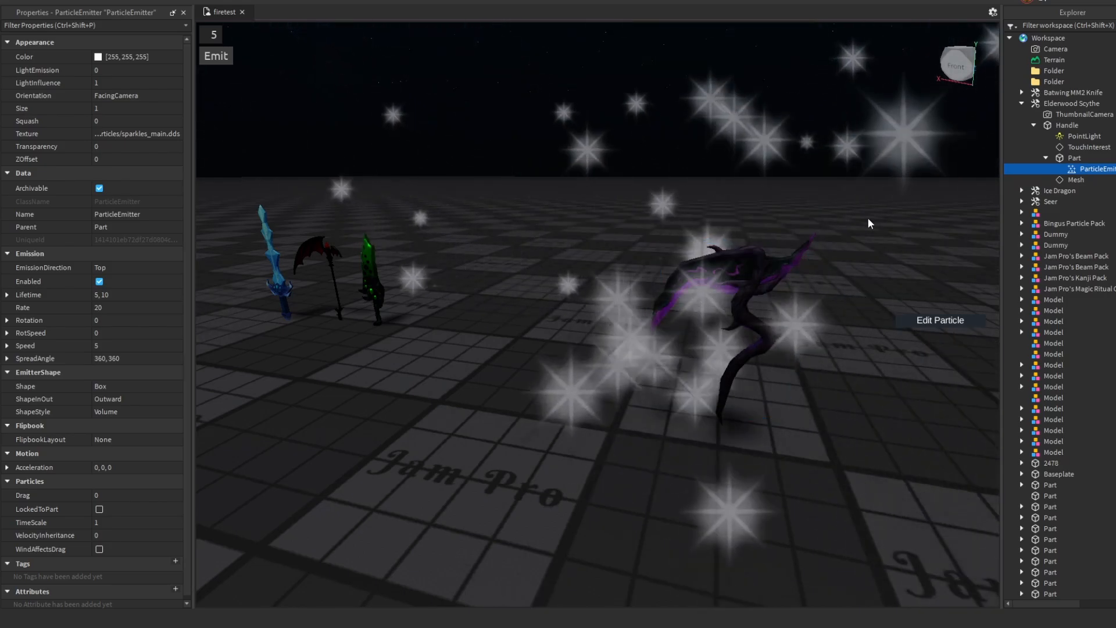
# Look through the place's beam, texture and particle collections for a particle texture that suits the scythe
pyautogui.scroll(5, 760, 441)
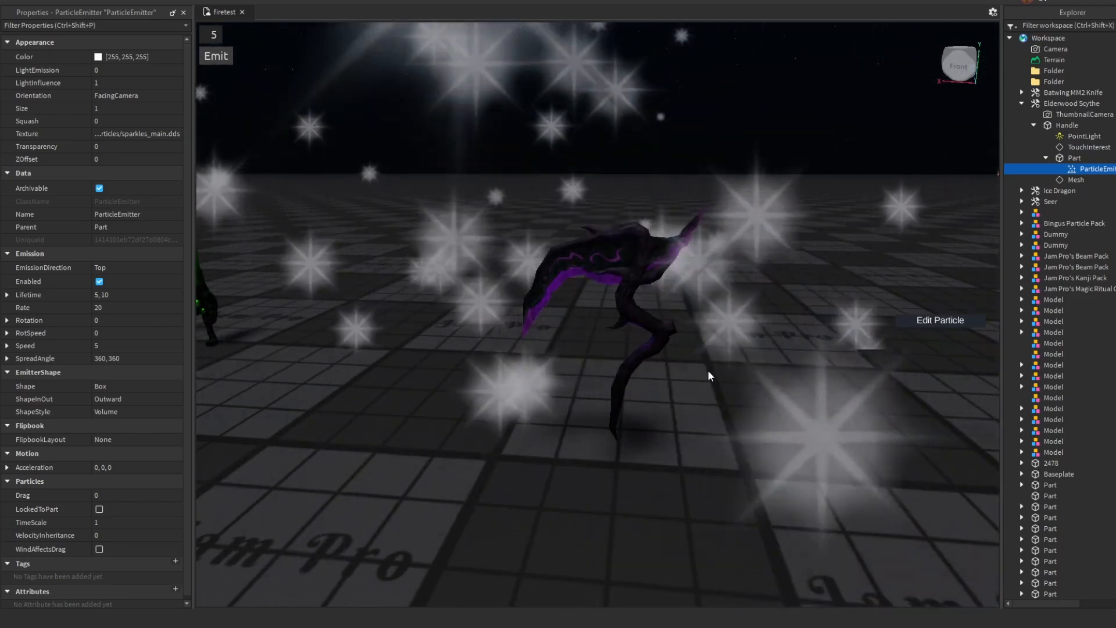
pyautogui.scroll(-10, 726, 360)
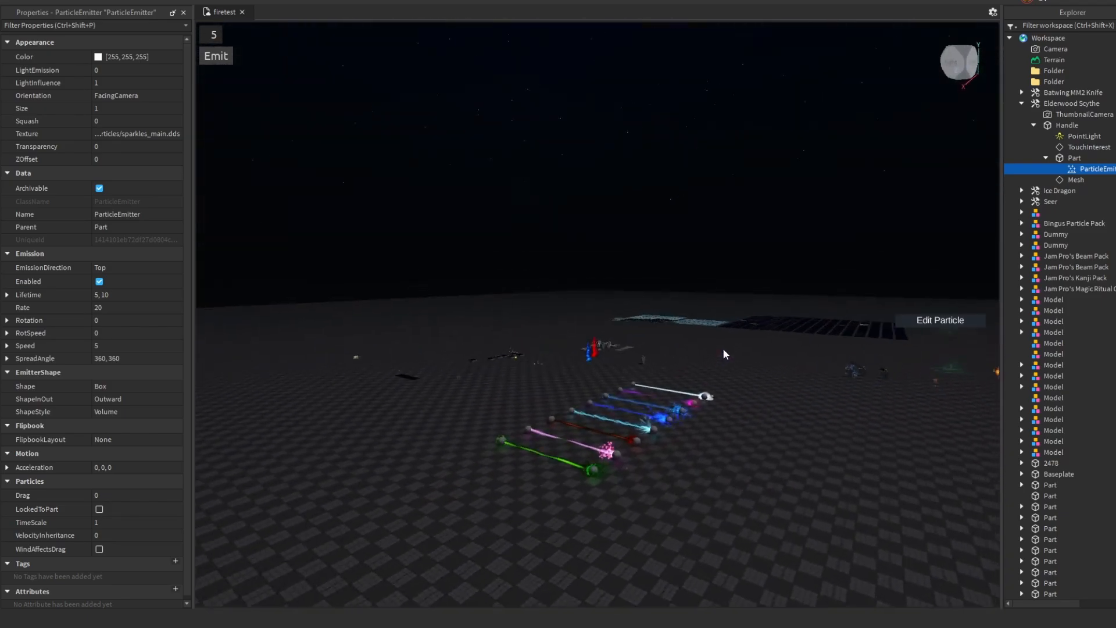
pyautogui.press('s')
pyautogui.moveTo(722, 354); pyautogui.dragTo(723, 353, button='right')
pyautogui.press('a')
pyautogui.moveTo(738, 261); pyautogui.dragTo(747, 245, button='right')
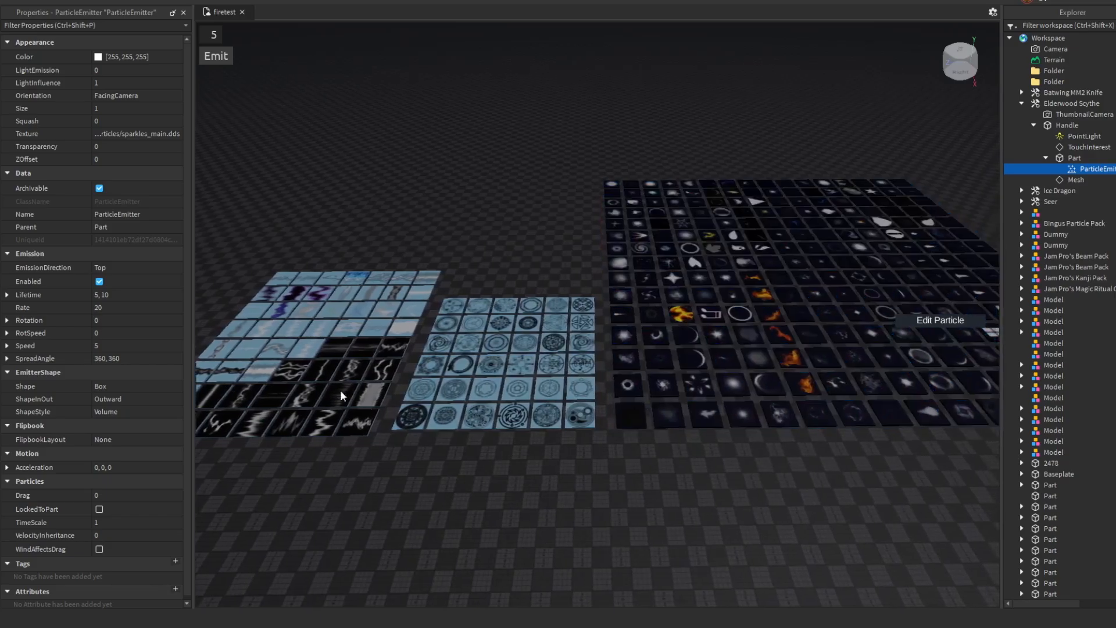
pyautogui.scroll(10, 575, 443)
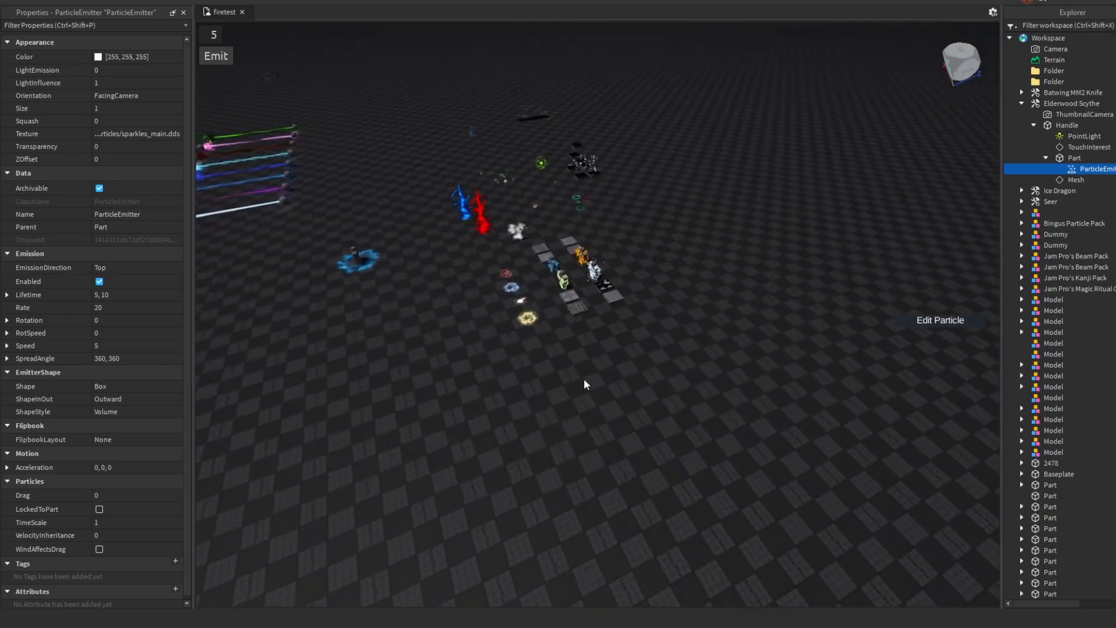
pyautogui.moveTo(668, 451); pyautogui.dragTo(667, 450, button='right')
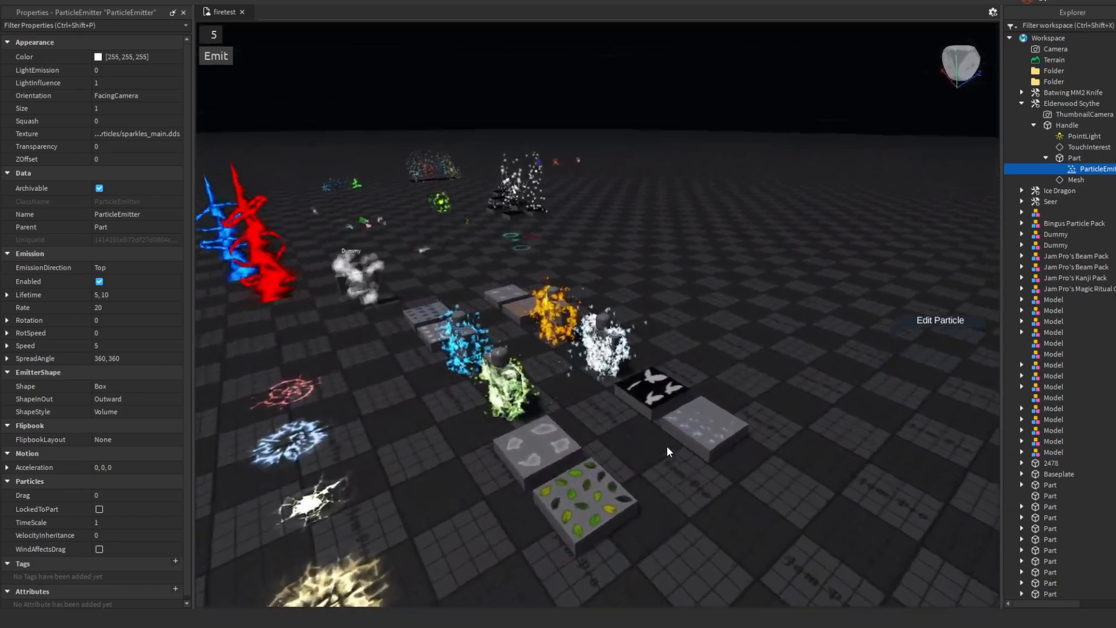
# Locate the blocks emitting white petal-like particles and copy the texture ID of their flipbook sheet
pyautogui.press('w')
pyautogui.press('w')
pyautogui.moveTo(691, 304); pyautogui.dragTo(689, 301, button='right')
pyautogui.press('w')
pyautogui.press('w')
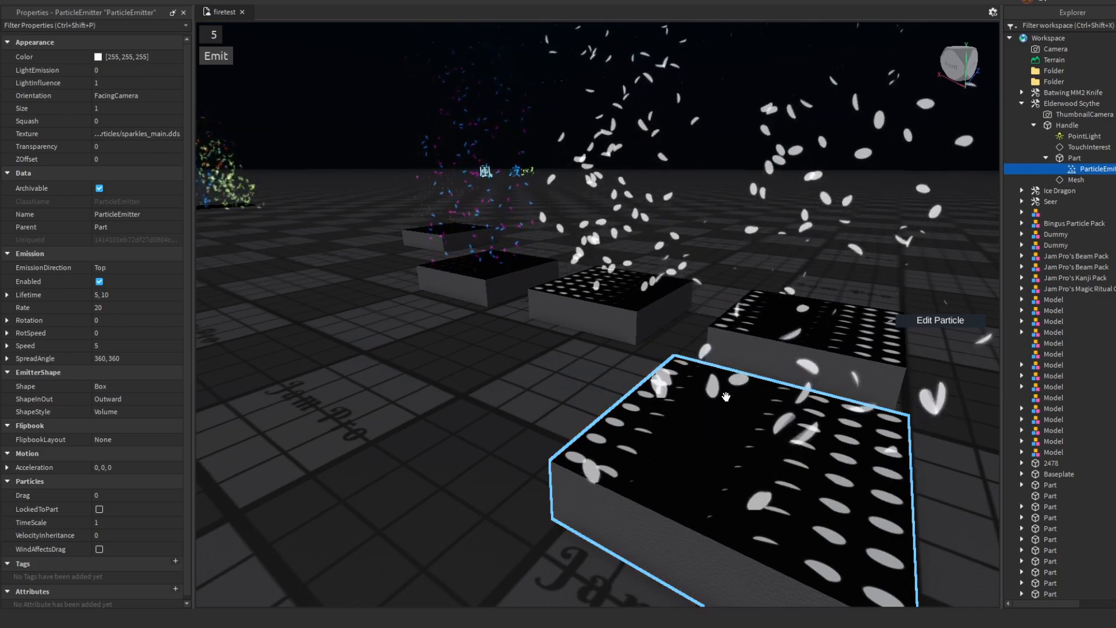
pyautogui.moveTo(705, 399); pyautogui.dragTo(705, 399, button='right')
pyautogui.press('d')
pyautogui.click(616, 360)
pyautogui.click(616, 360)
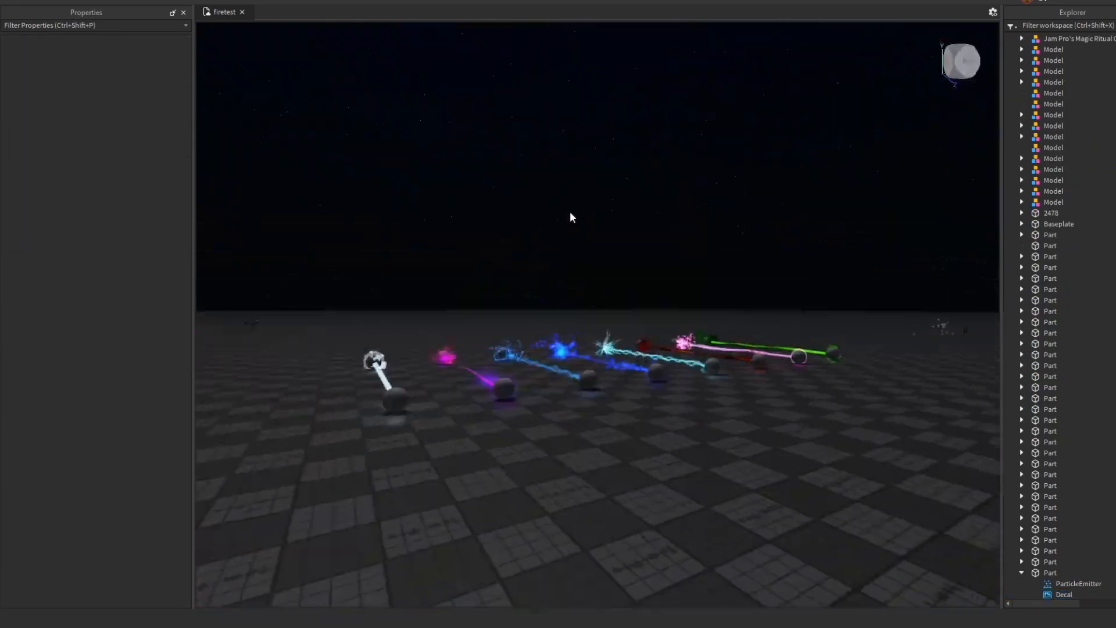
pyautogui.press('w')
pyautogui.moveTo(570, 211); pyautogui.dragTo(570, 211, button='right')
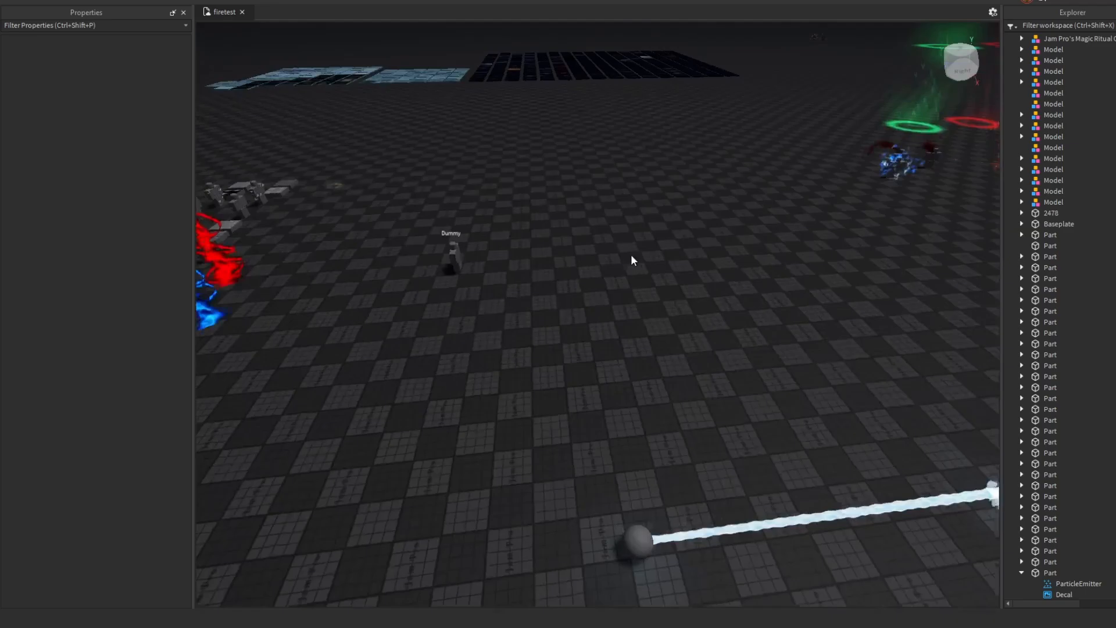
pyautogui.scroll(-6, 630, 254)
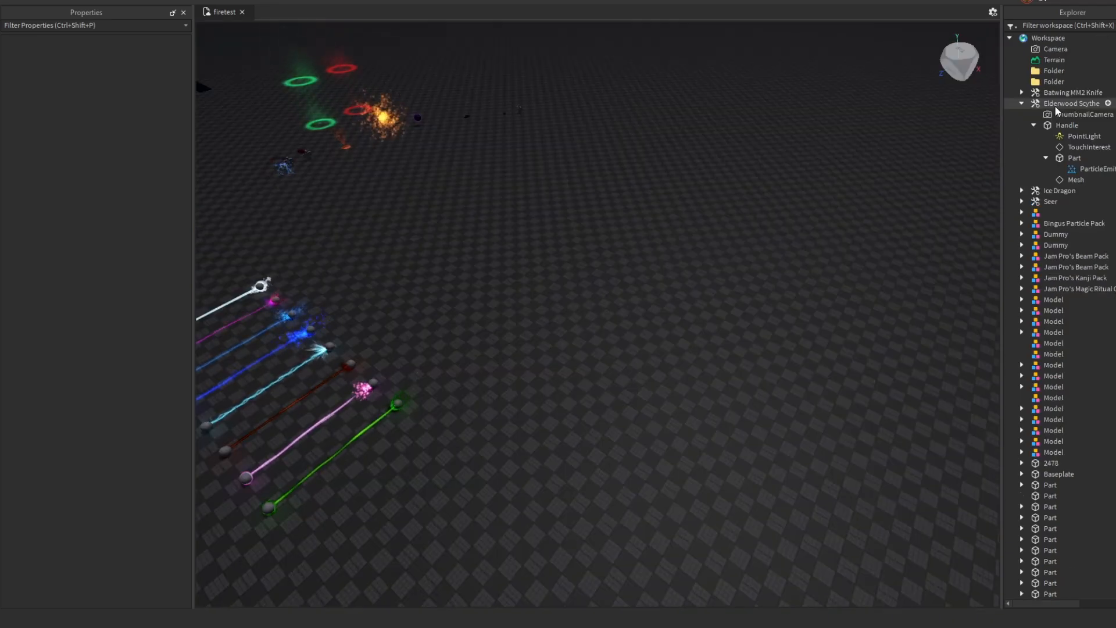
pyautogui.click(1055, 107)
pyautogui.press('f')
pyautogui.click(802, 244)
pyautogui.moveTo(803, 244); pyautogui.dragTo(802, 244, button='right')
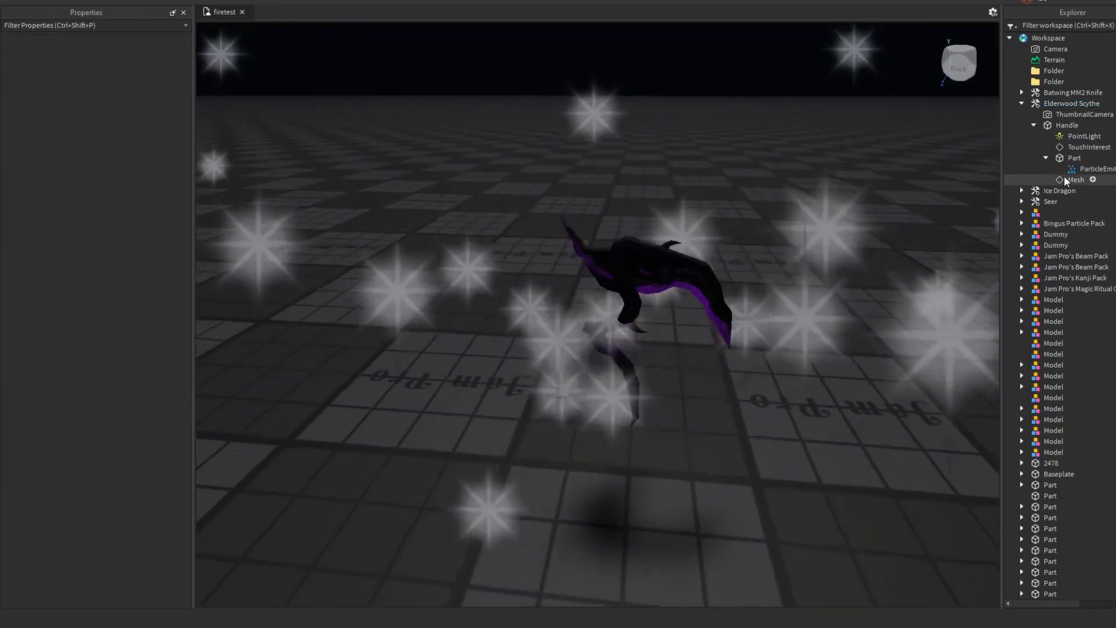
pyautogui.click(1093, 169)
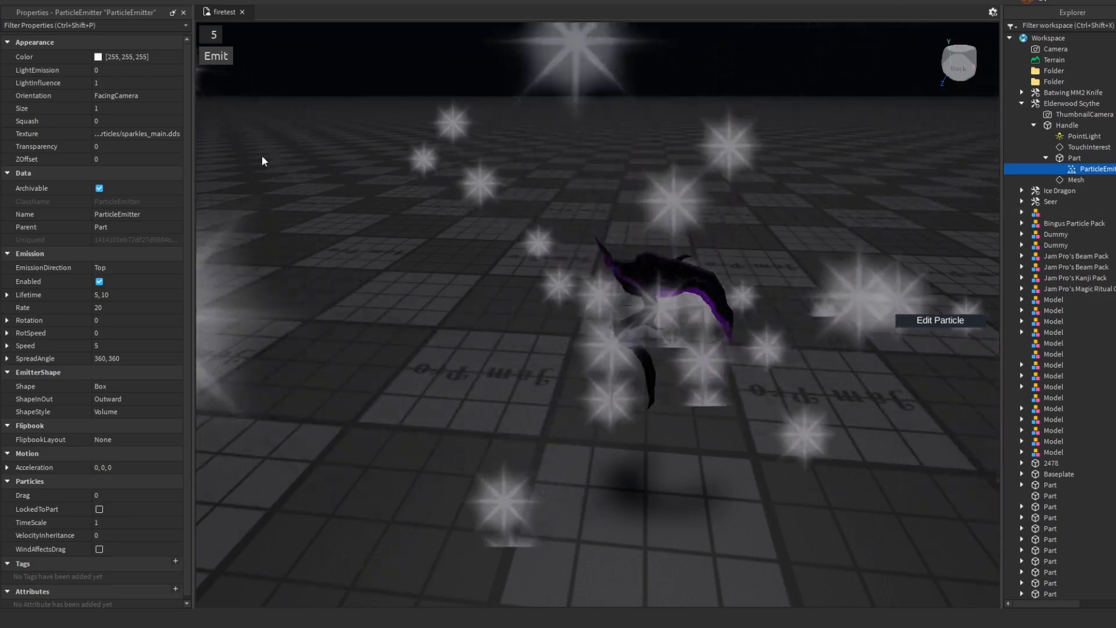
pyautogui.click(152, 134)
pyautogui.hotkey('ctrl', 'v')
pyautogui.press('Return')
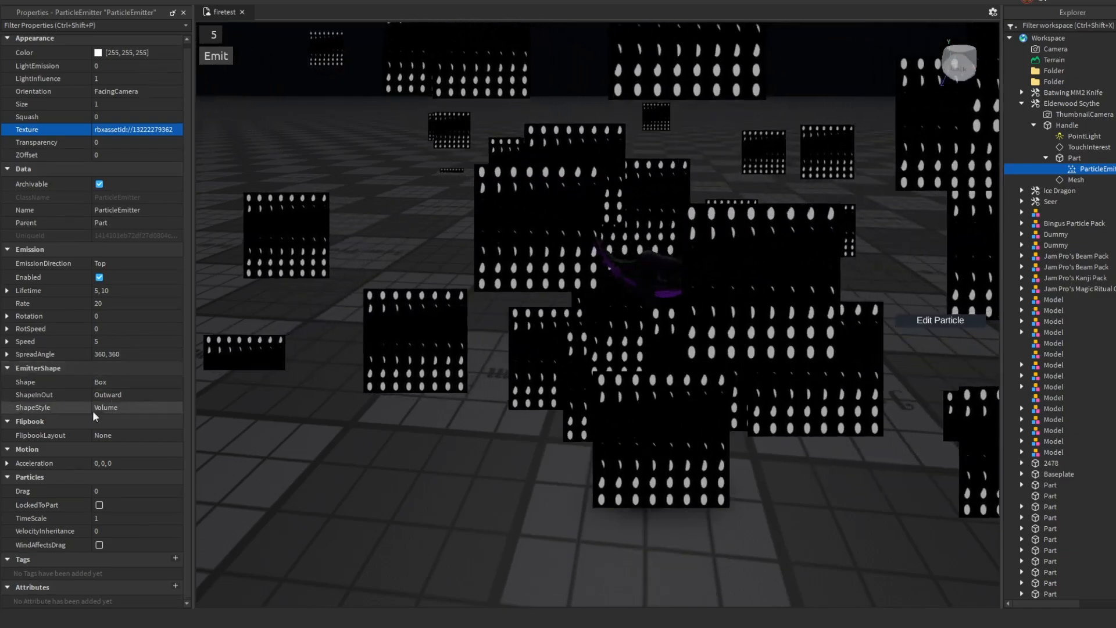
# Set the ParticleEmitter's FlipbookLayout to Grid8x8 and its FlipbookFramerate to 30
pyautogui.scroll(-1, 106, 494)
pyautogui.click(123, 435)
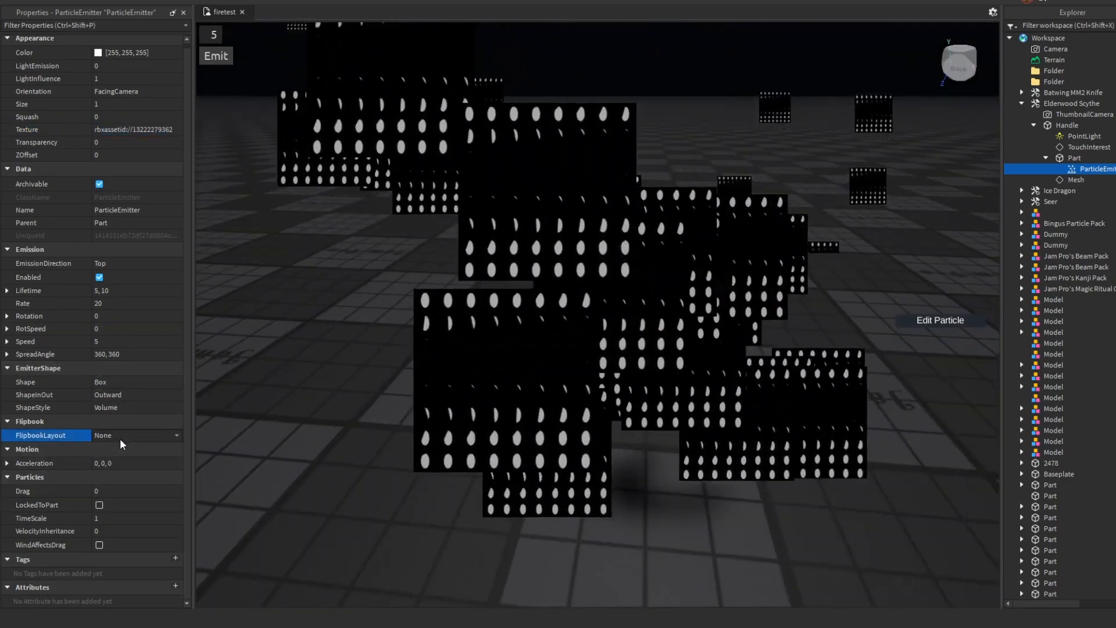
pyautogui.click(134, 434)
pyautogui.click(126, 477)
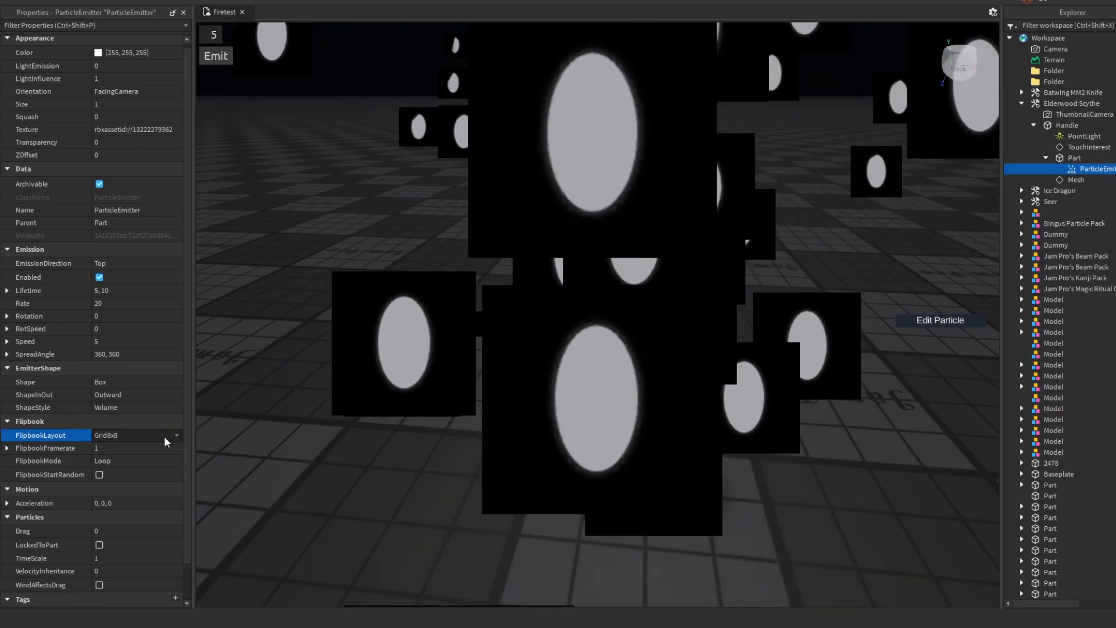
pyautogui.moveTo(134, 449); pyautogui.dragTo(230, 448)
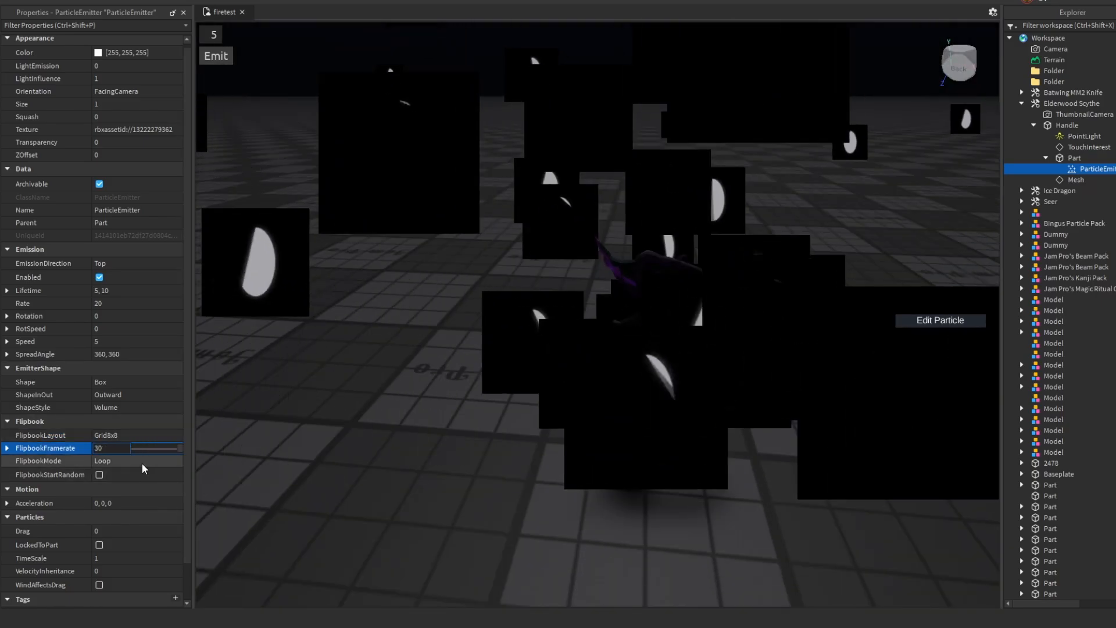
# Set the ParticleEmitter's LightEmission to 1 and its Speed to 2
pyautogui.click(122, 68)
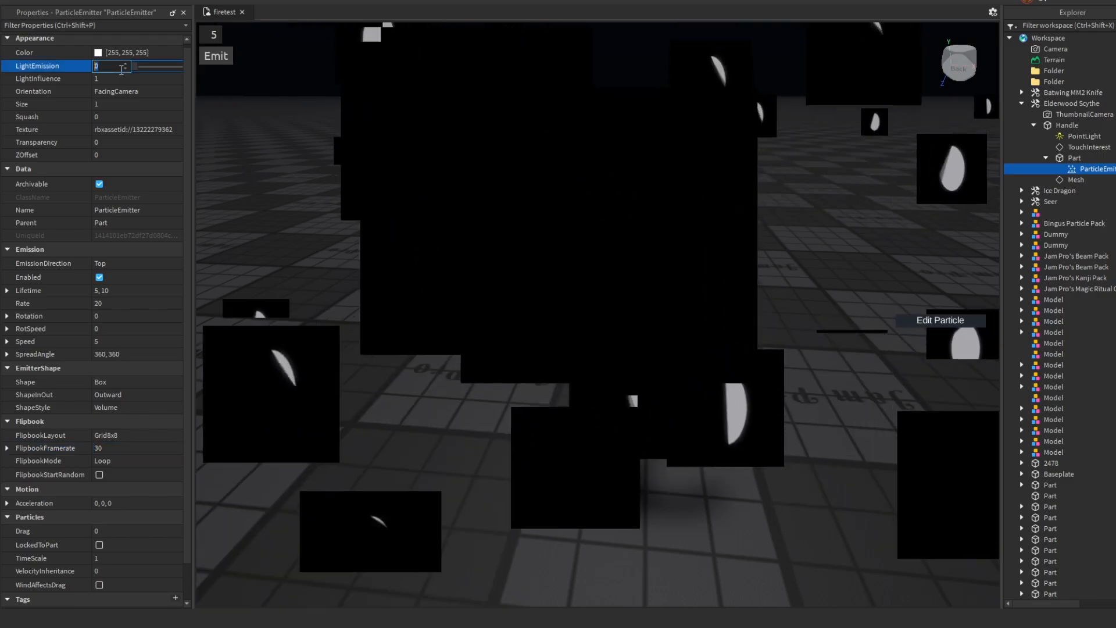
pyautogui.write('1')
pyautogui.press('Return')
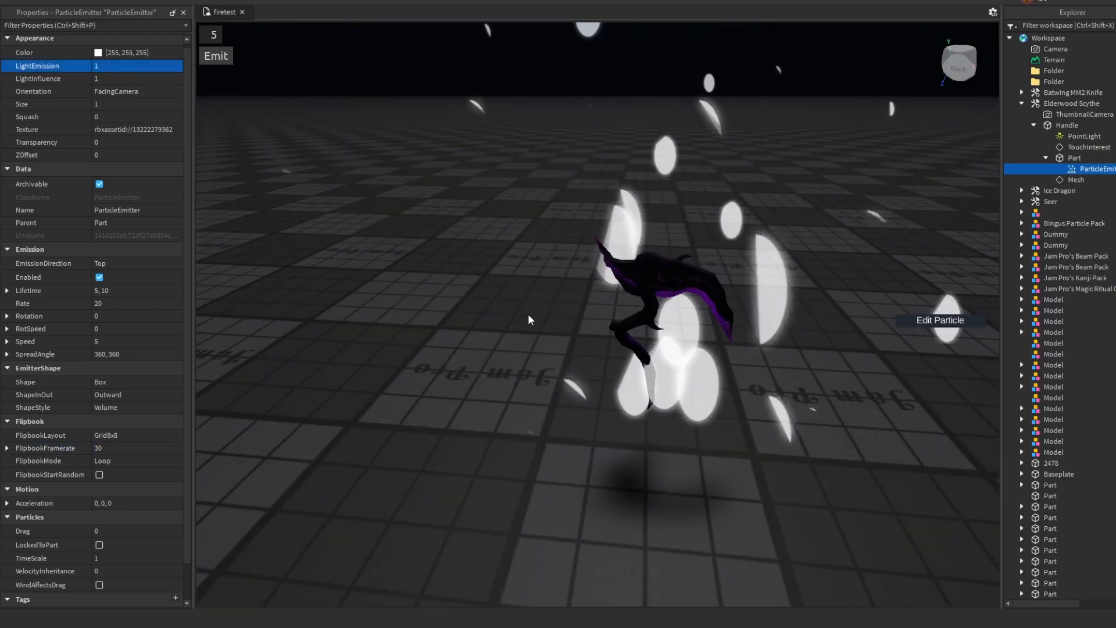
pyautogui.click(127, 340)
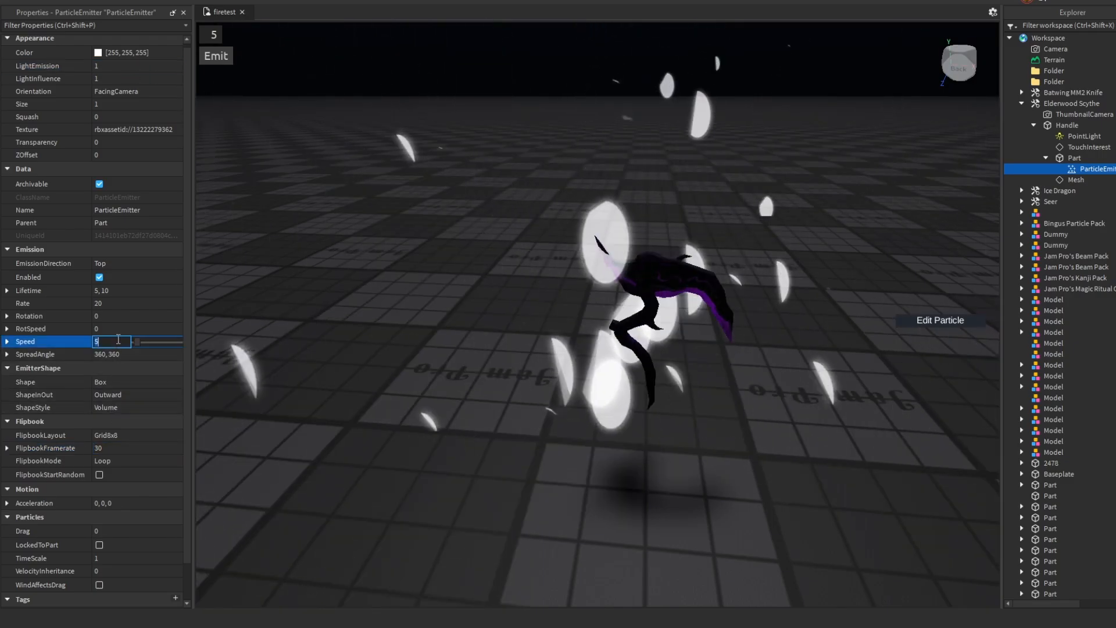
pyautogui.write('2')
pyautogui.press('Return')
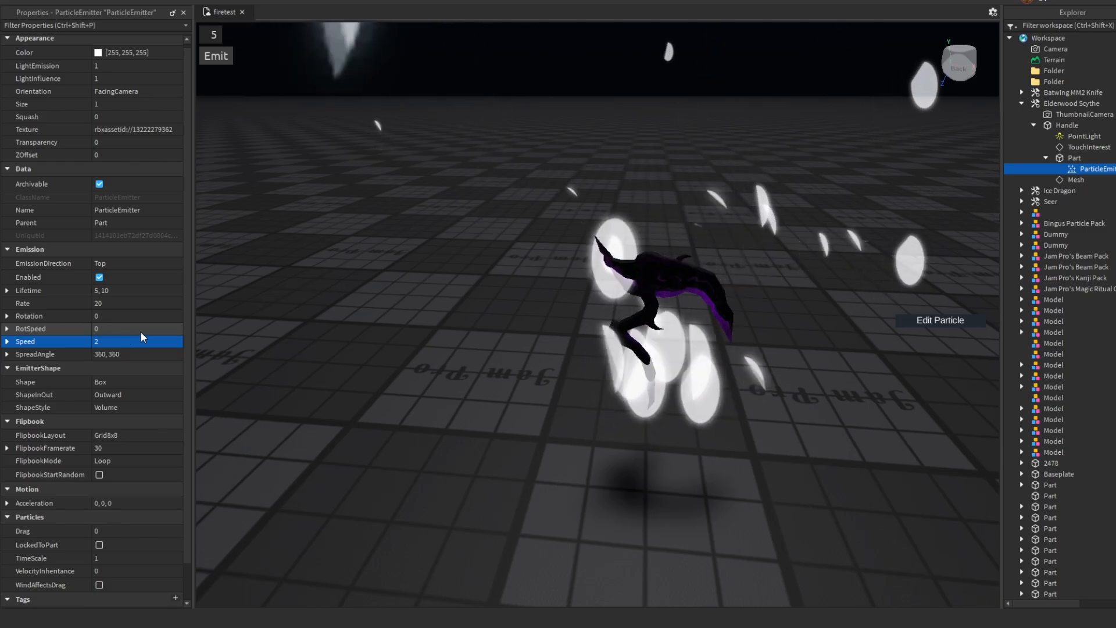
# Set the ParticleEmitter's Lifetime to 1, 2 and its Size to 0.2
pyautogui.click(119, 291)
pyautogui.write('1, 2')
pyautogui.press('Return')
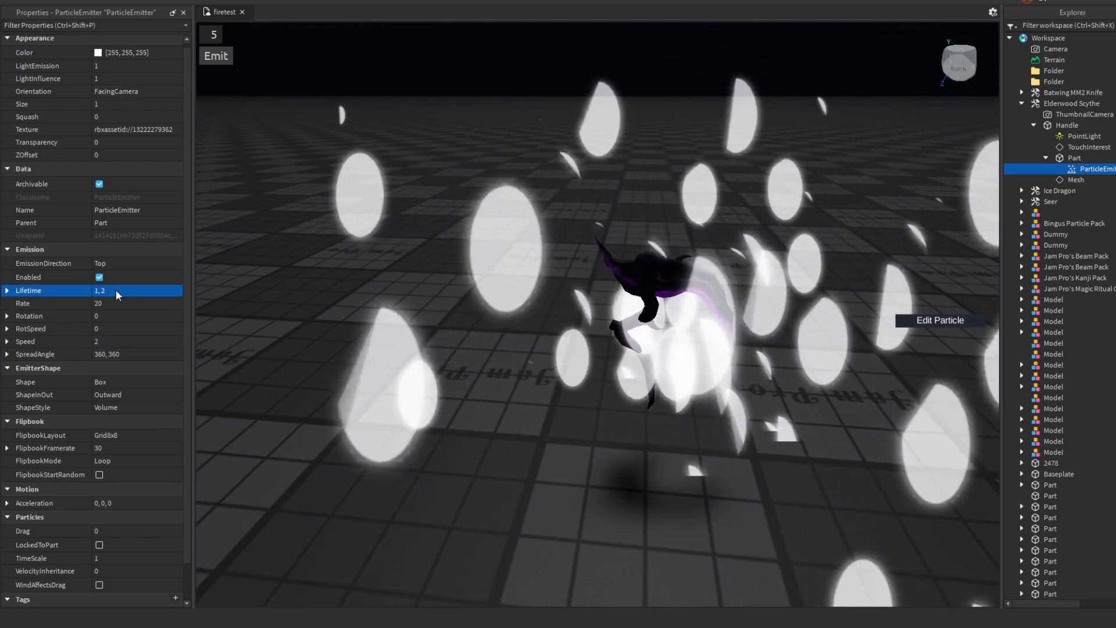
pyautogui.click(116, 106)
pyautogui.write('0.2')
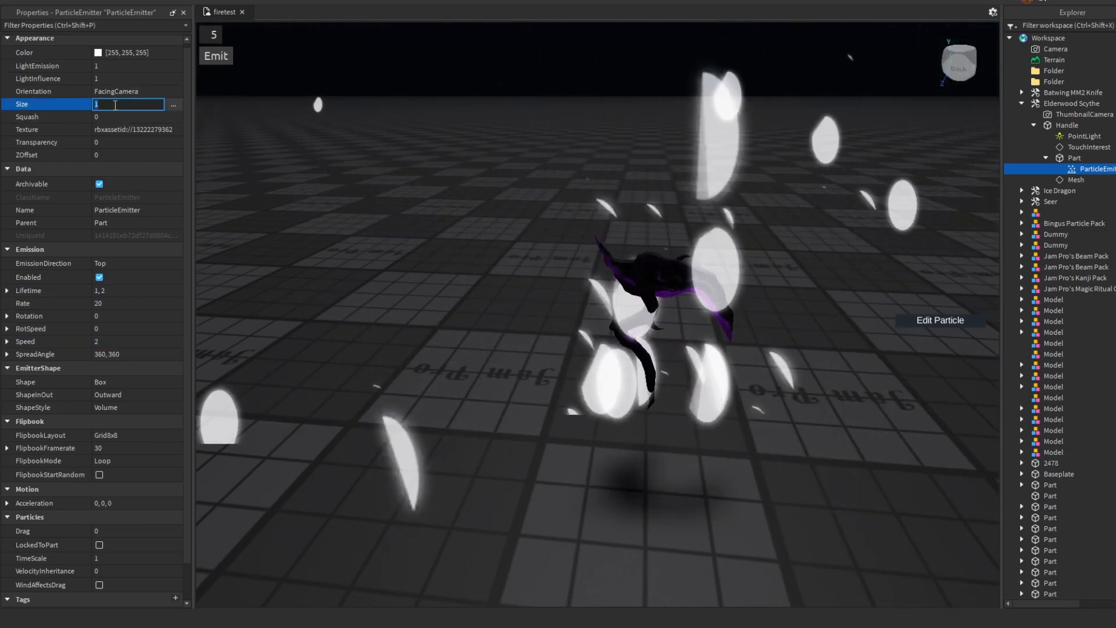
pyautogui.press('Return')
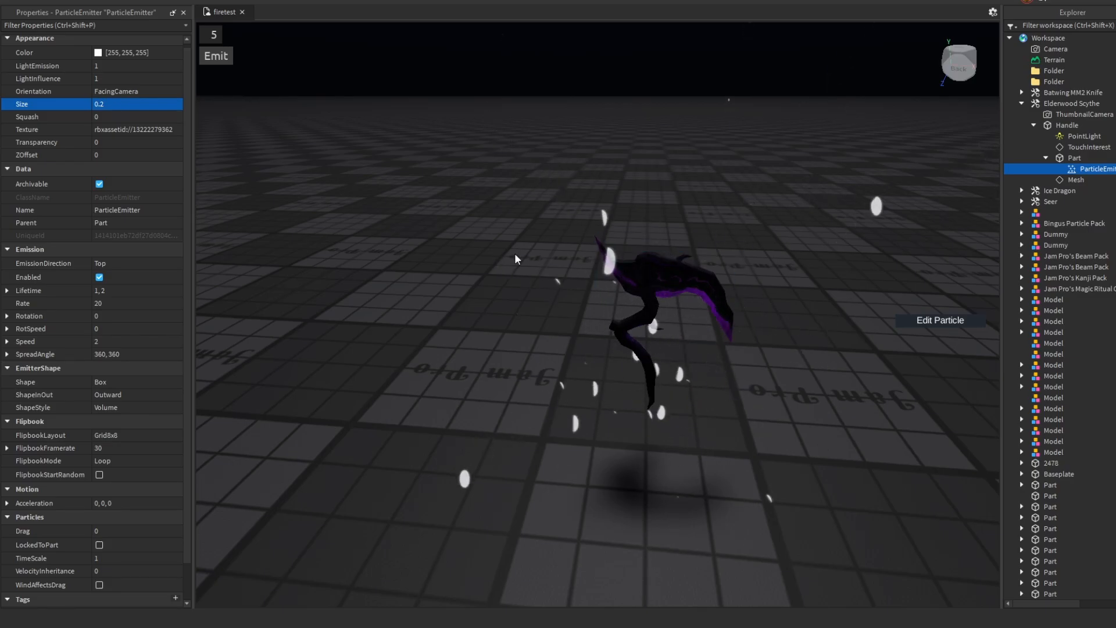
pyautogui.moveTo(488, 258); pyautogui.dragTo(488, 257, button='right')
pyautogui.scroll(2, 488, 257)
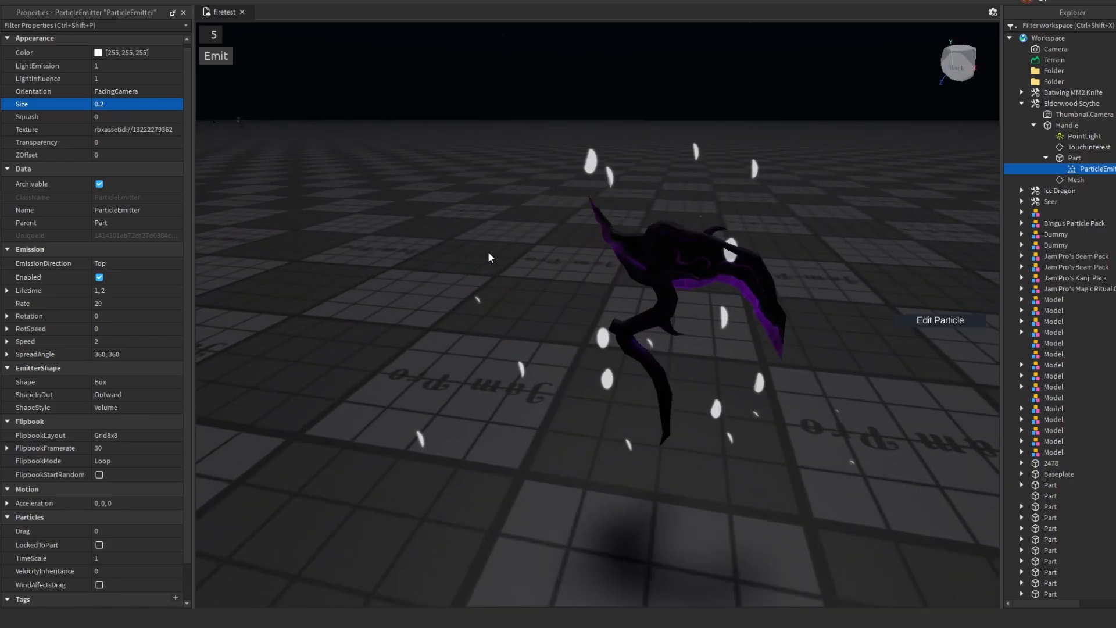
pyautogui.scroll(-2, 488, 258)
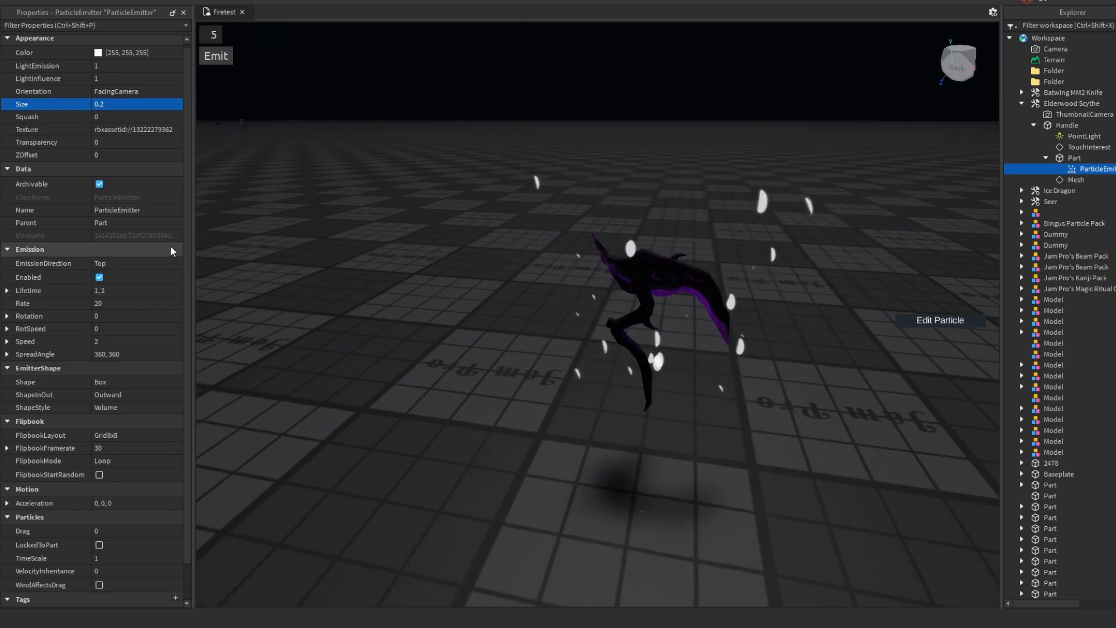
# Set the ParticleEmitter's Rotation to 100
pyautogui.click(116, 316)
pyautogui.write('200')
pyautogui.click(118, 319)
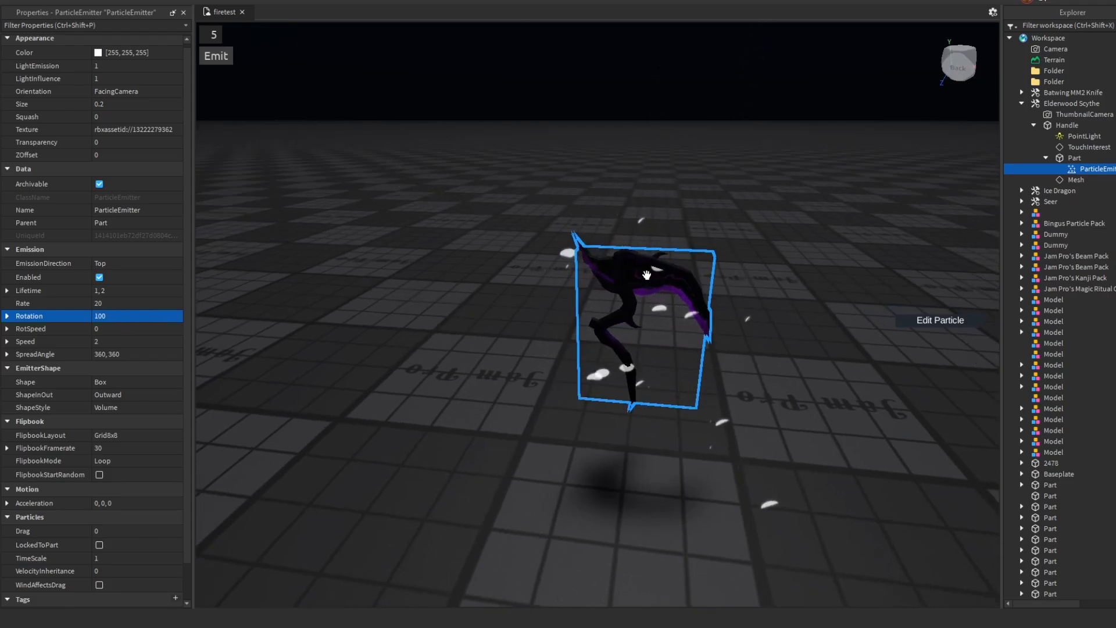
# Try the OneShot FlipbookMode on the ParticleEmitter and undo the change
pyautogui.click(134, 460)
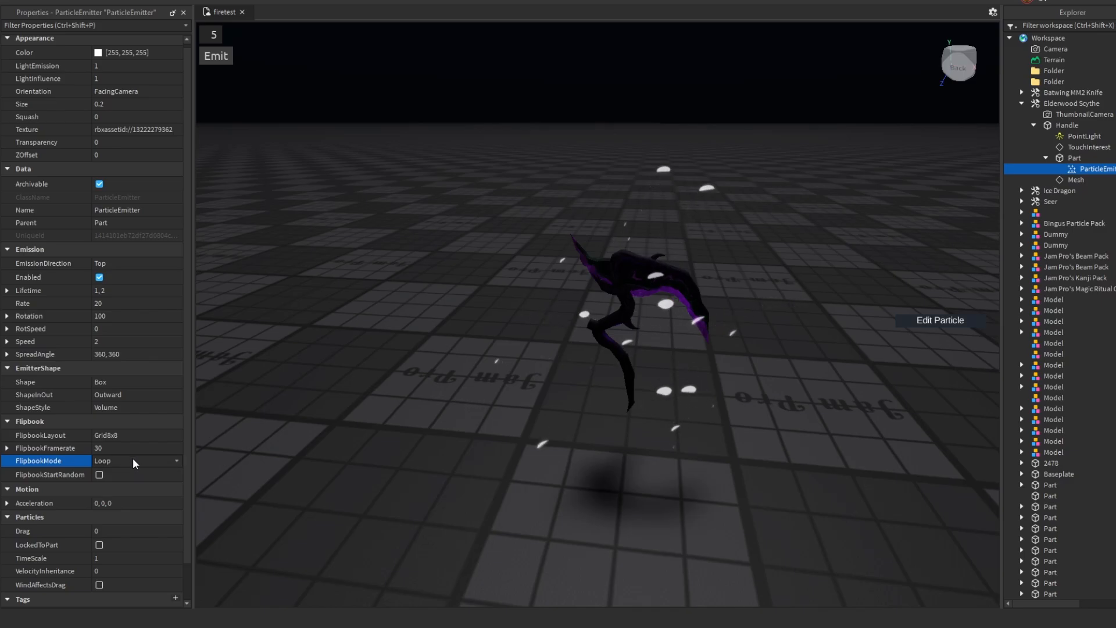
pyautogui.click(123, 483)
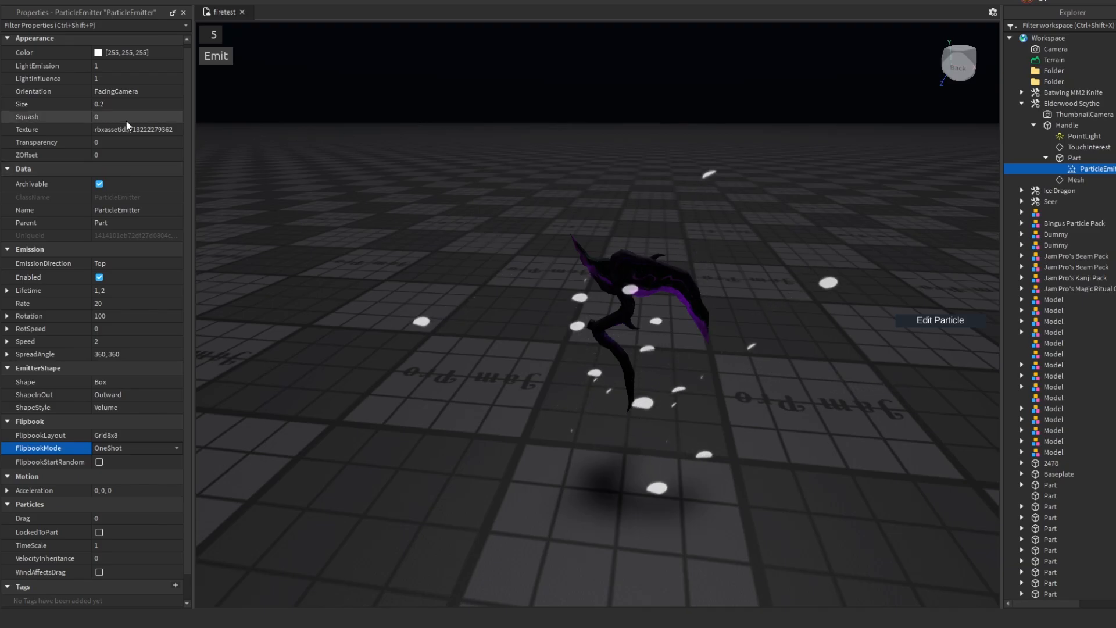
pyautogui.hotkey('ctrl', 'z')
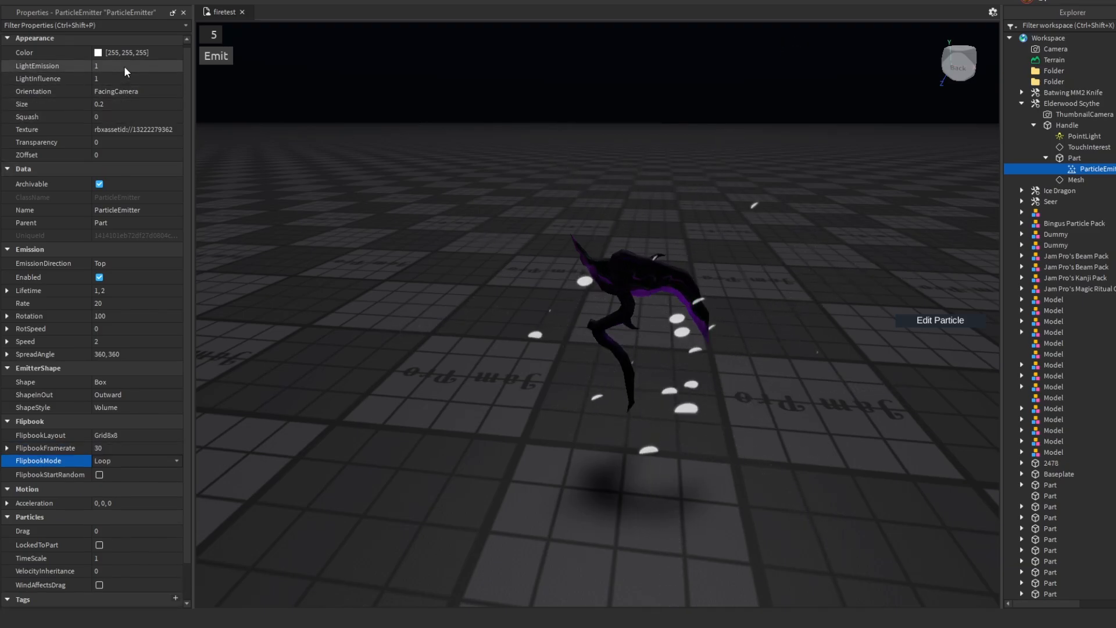
# Set the ParticleEmitter's Lifetime to 2, 3 and its Rate to 10
pyautogui.scroll(1, 124, 72)
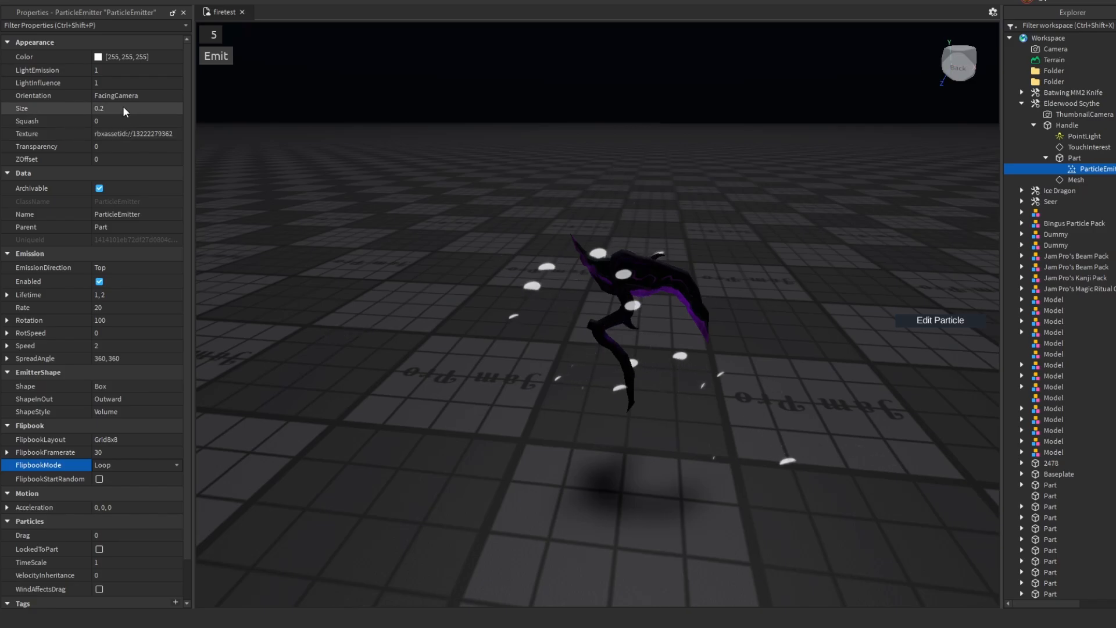
pyautogui.click(124, 295)
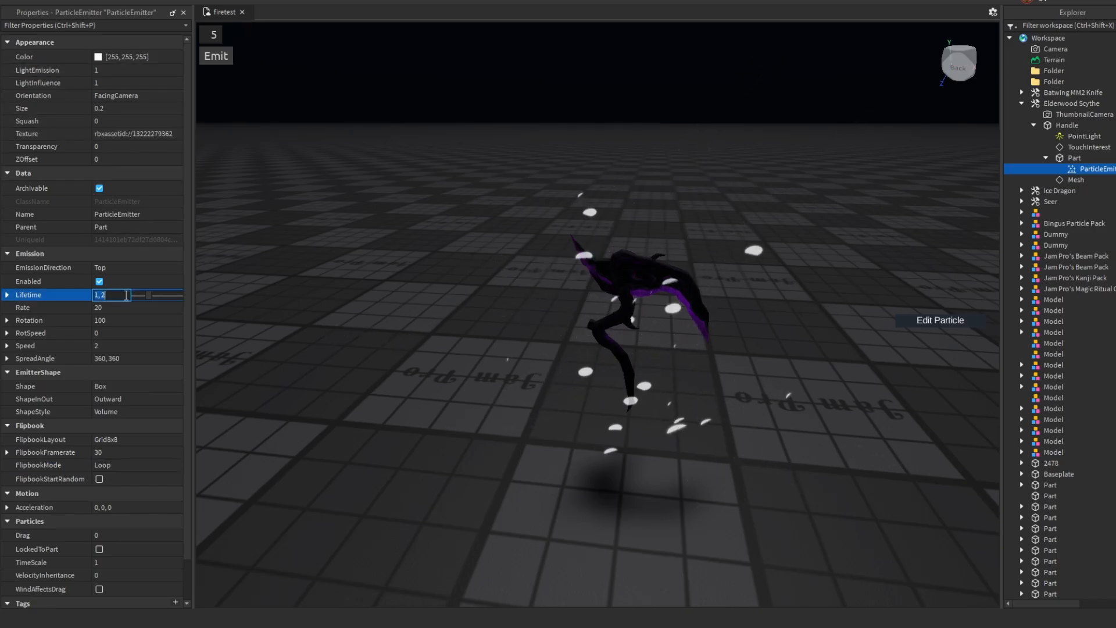
pyautogui.write('2, 3')
pyautogui.press('Return')
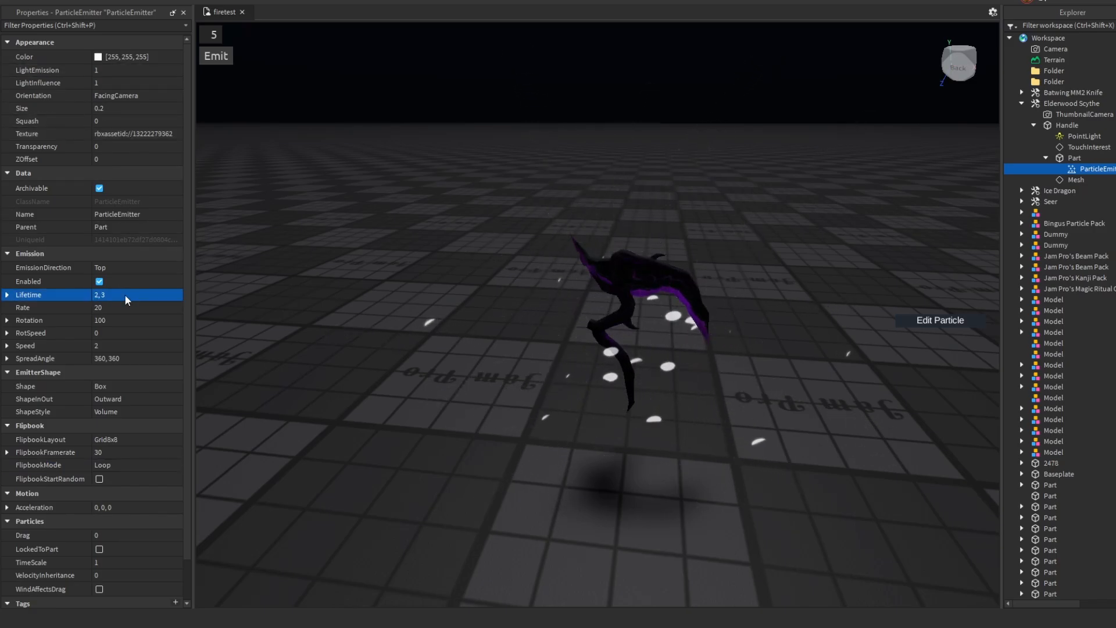
pyautogui.click(119, 308)
pyautogui.write('10')
pyautogui.press('Return')
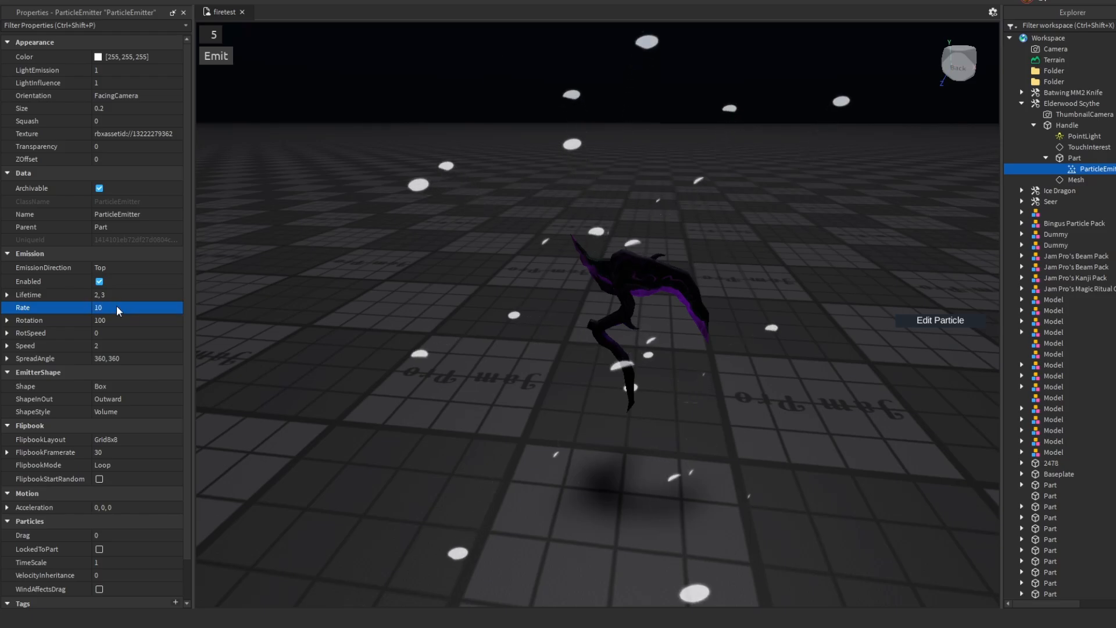
# Set the ParticleEmitter's Speed to 1 and its Color to the purple 100, 28, 255
pyautogui.click(109, 344)
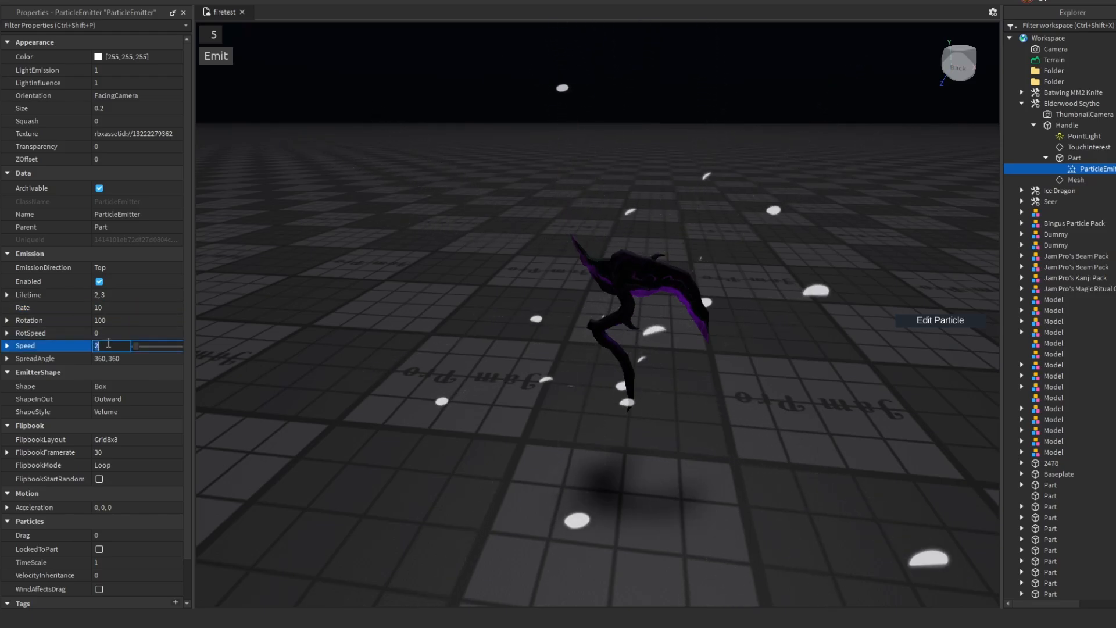
pyautogui.write('0.2')
pyautogui.press('Return')
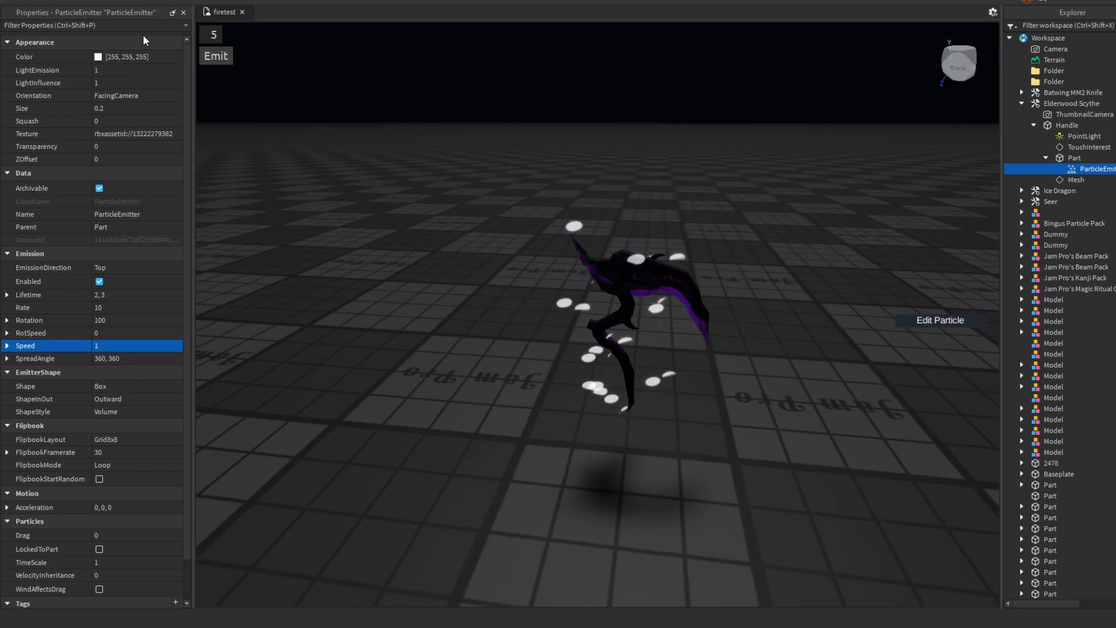
pyautogui.click(128, 57)
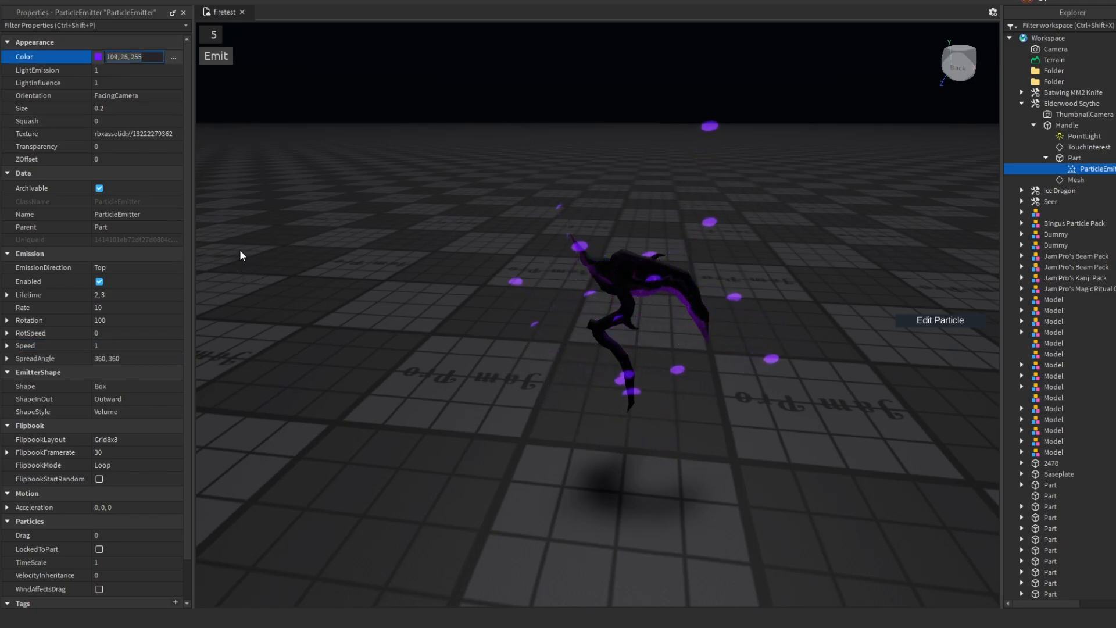
pyautogui.moveTo(240, 252); pyautogui.dragTo(242, 252)
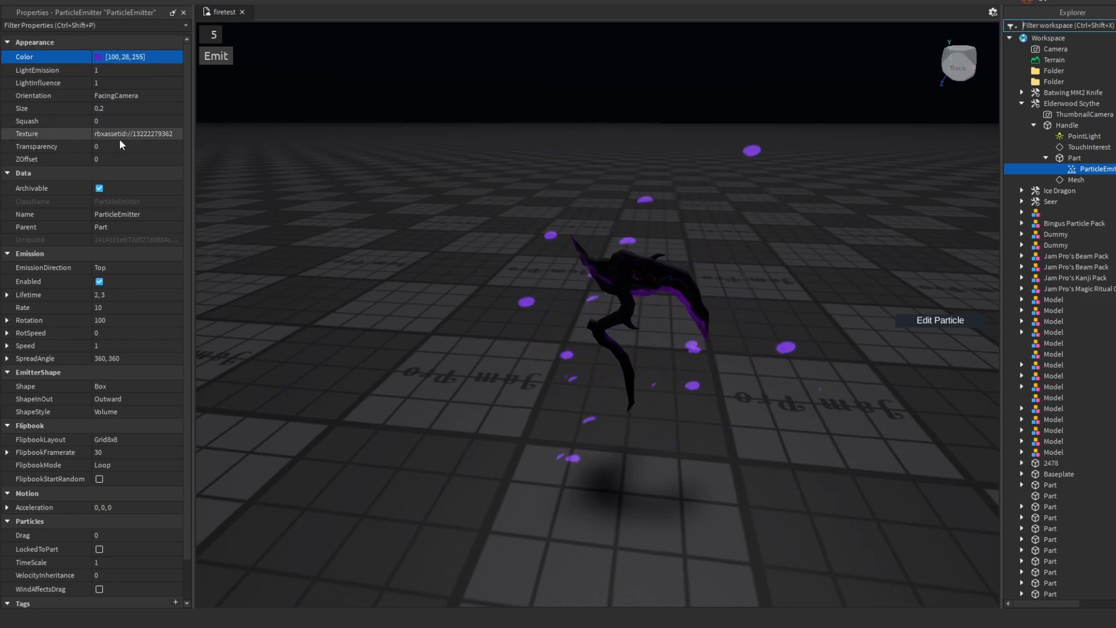
# Shape the ParticleEmitter's Transparency graph to rise to about 1 at the end, with an intermediate keypoint near time 0.06 and value 0.63
pyautogui.click(146, 146)
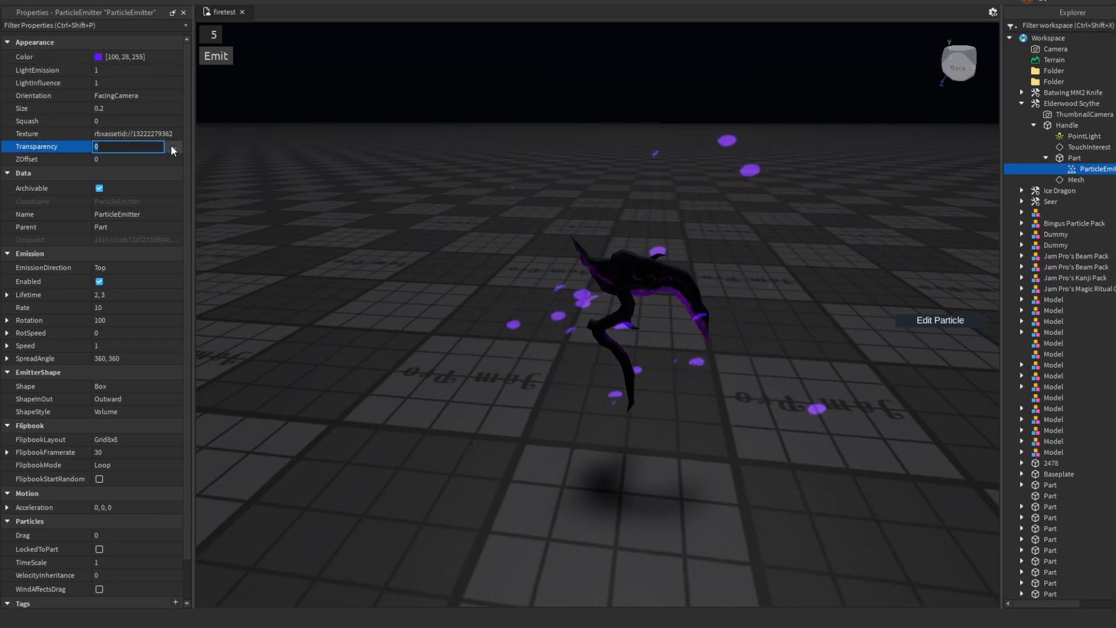
pyautogui.click(173, 148)
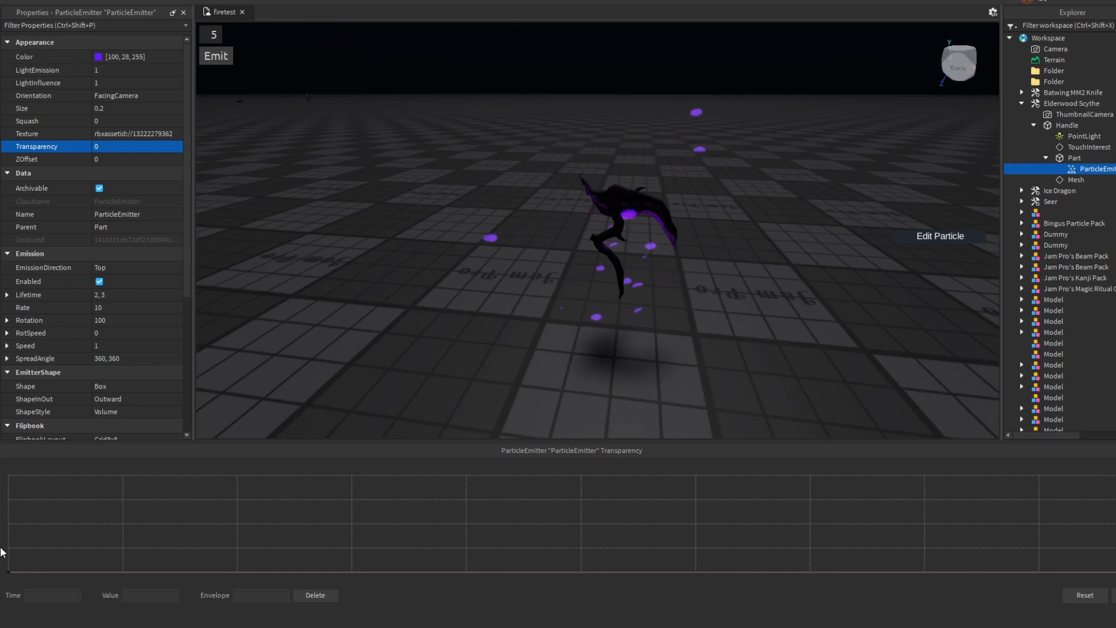
pyautogui.click(7, 572)
pyautogui.moveTo(8, 573)
pyautogui.mouseDown()
pyautogui.moveTo(3, 470)
pyautogui.moveTo(3, 583)
pyautogui.mouseUp()
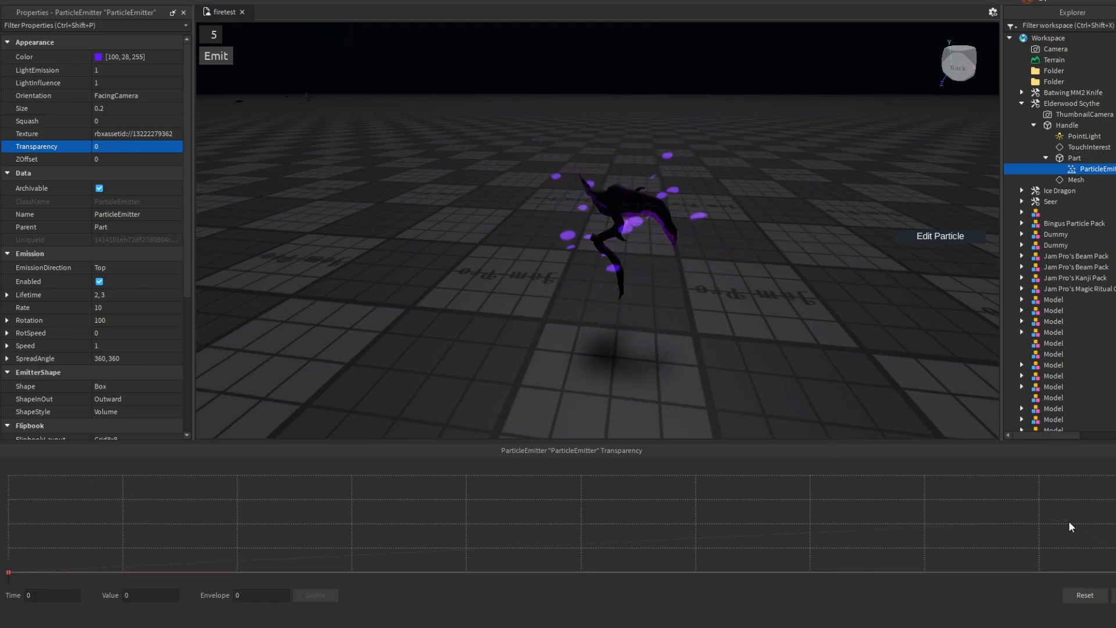
pyautogui.moveTo(1115, 572); pyautogui.dragTo(1115, 475)
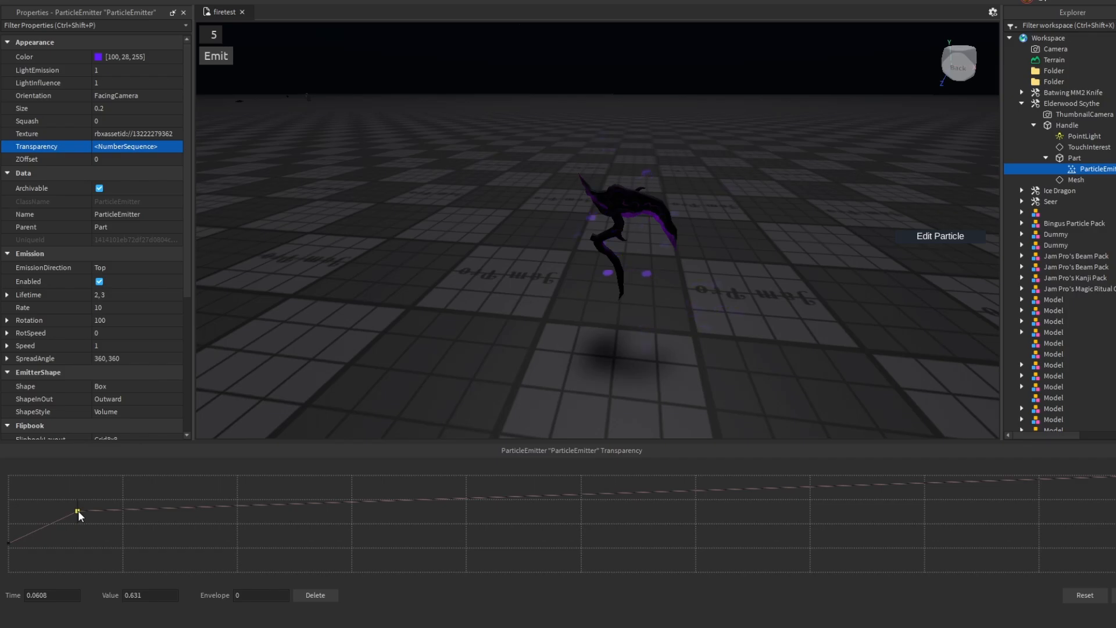
pyautogui.click(1114, 595)
pyautogui.scroll(3, 707, 424)
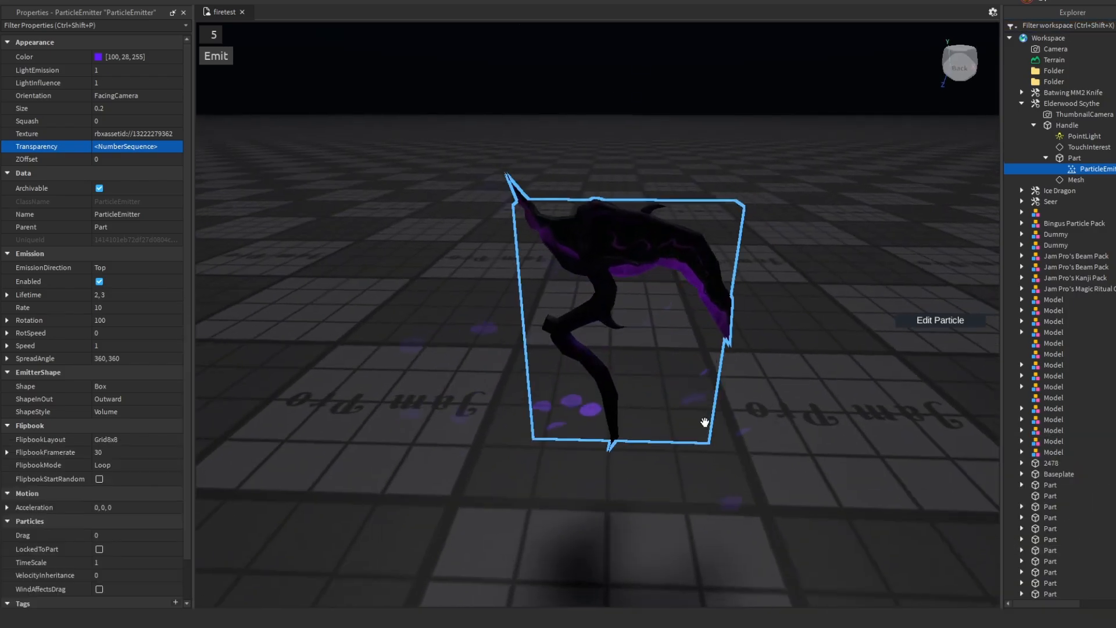
pyautogui.moveTo(702, 421); pyautogui.dragTo(729, 404, button='right')
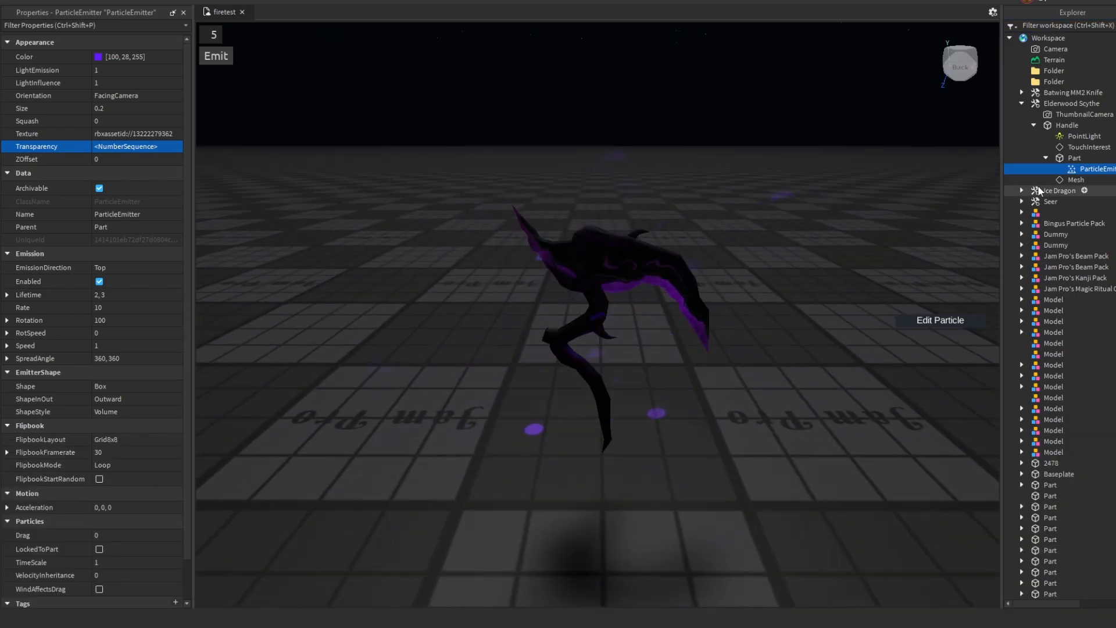
# Rename the scythe's ParticleEmitter to halfcirclebig
pyautogui.click(1075, 158)
pyautogui.click(1075, 170)
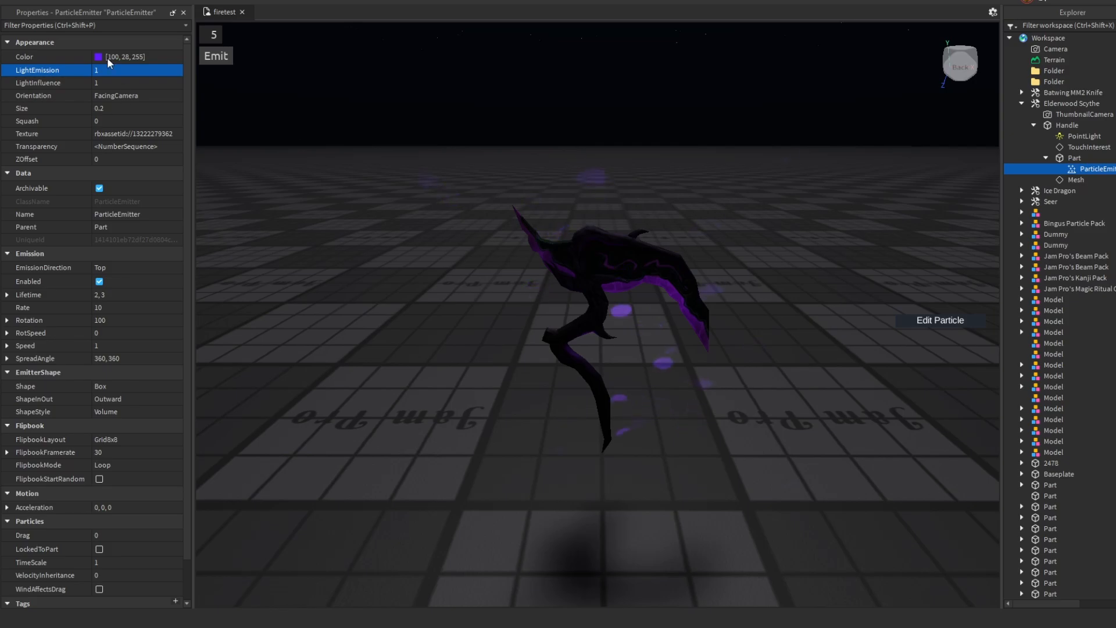
pyautogui.click(1055, 158)
pyautogui.click(1081, 170)
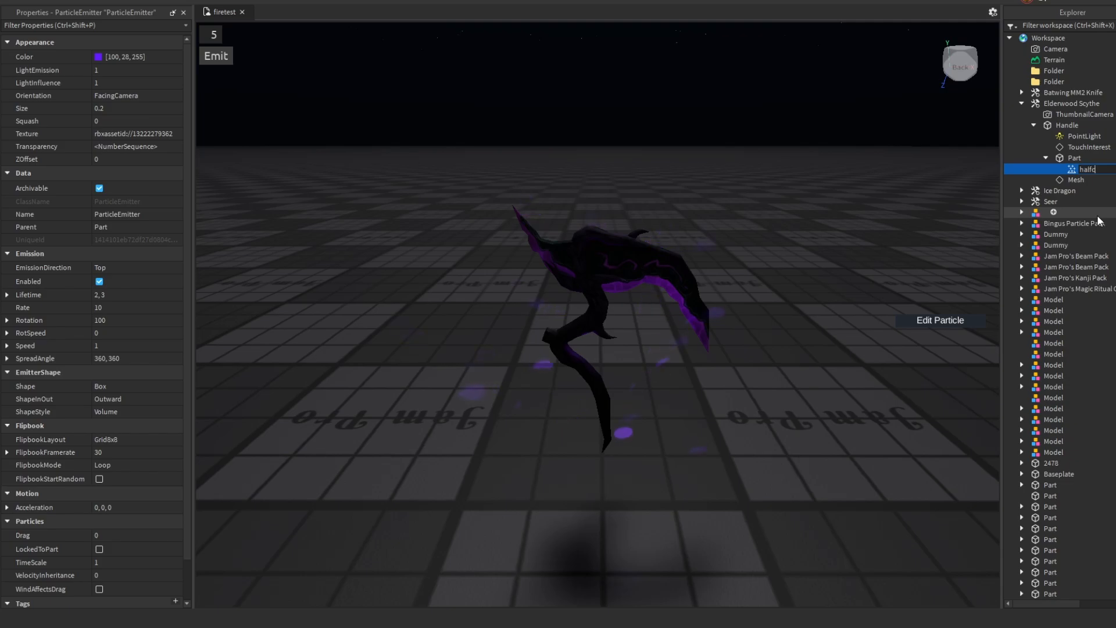
pyautogui.press('Return')
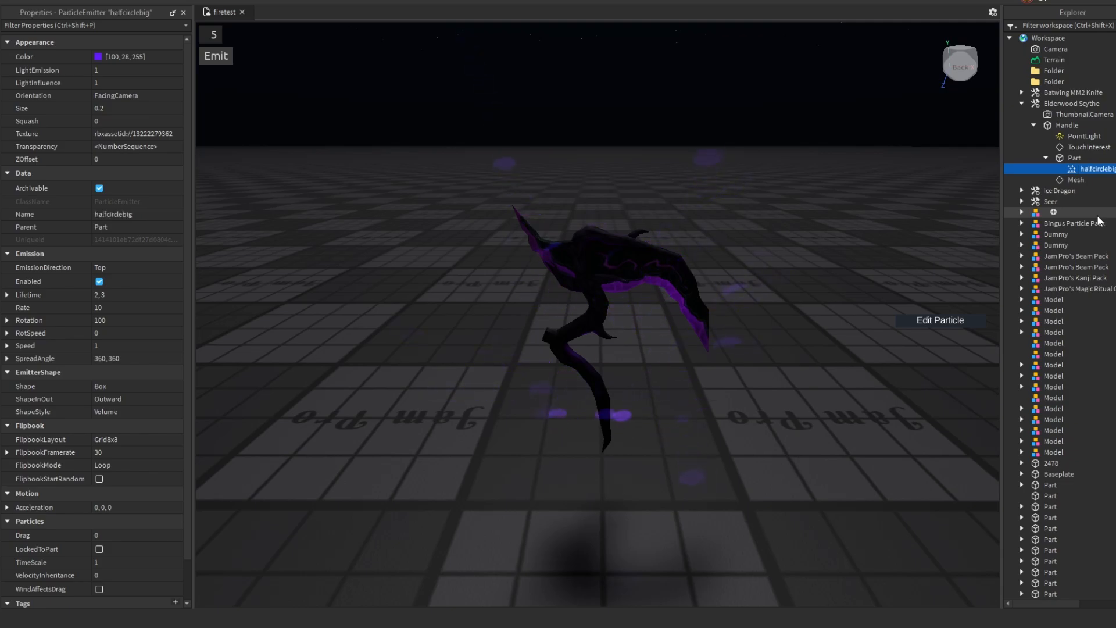
# Copy the halfcirclebig emitter, paste the copy into the same helper Part and name it halfcirclesmall
pyautogui.hotkey('ctrl', 'c')
pyautogui.hotkey('ctrl', 'v')
pyautogui.press('Delete')
pyautogui.click(1067, 161)
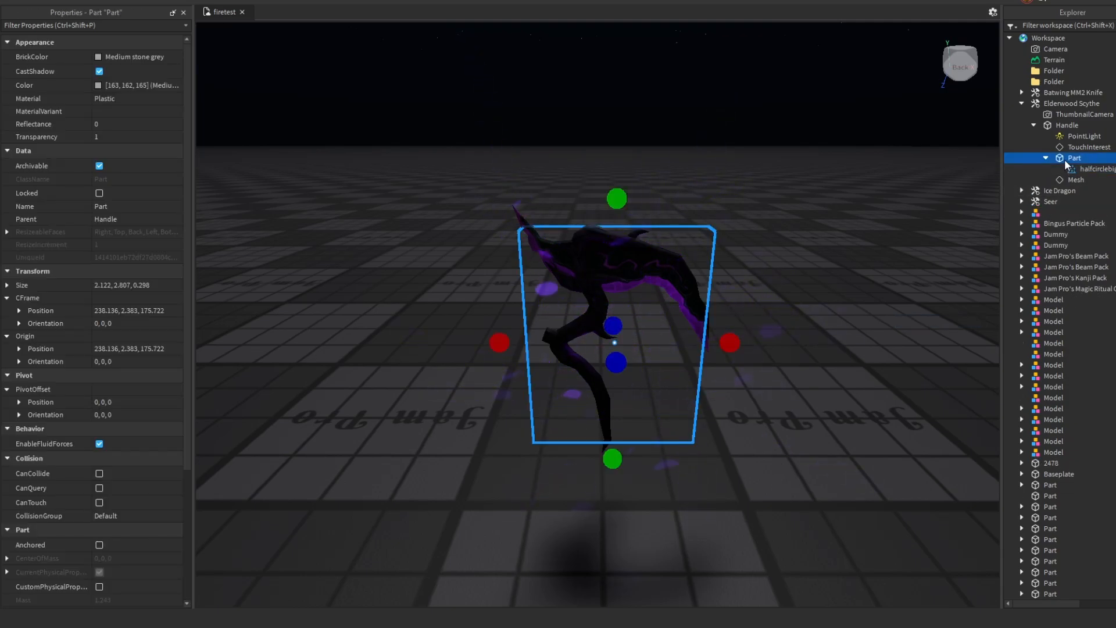
pyautogui.hotkey('ctrl', 'v')
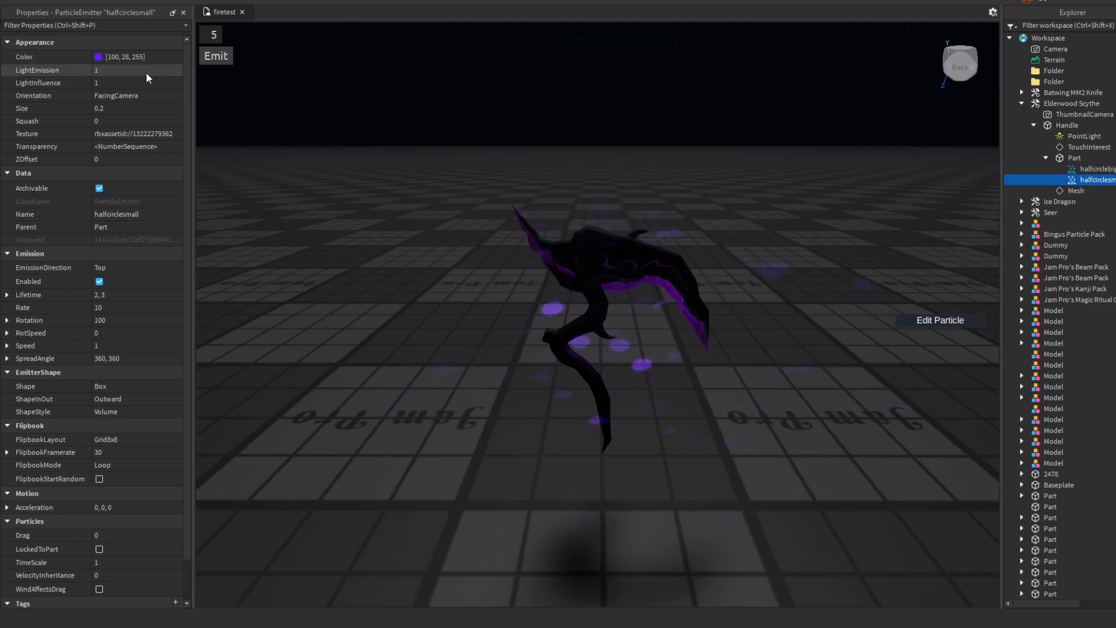
# Set halfcirclesmall's Color to 171, 3, 255 and change its Size to a number sequence with smaller values
pyautogui.click(128, 56)
pyautogui.moveTo(312, 232); pyautogui.dragTo(312, 229)
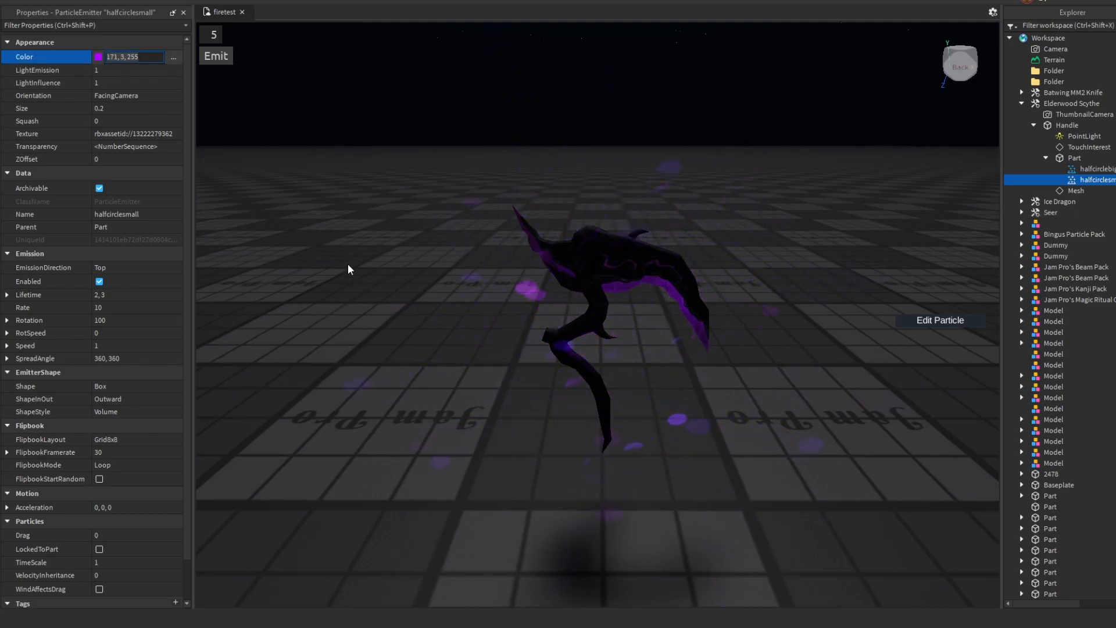
pyautogui.click(142, 108)
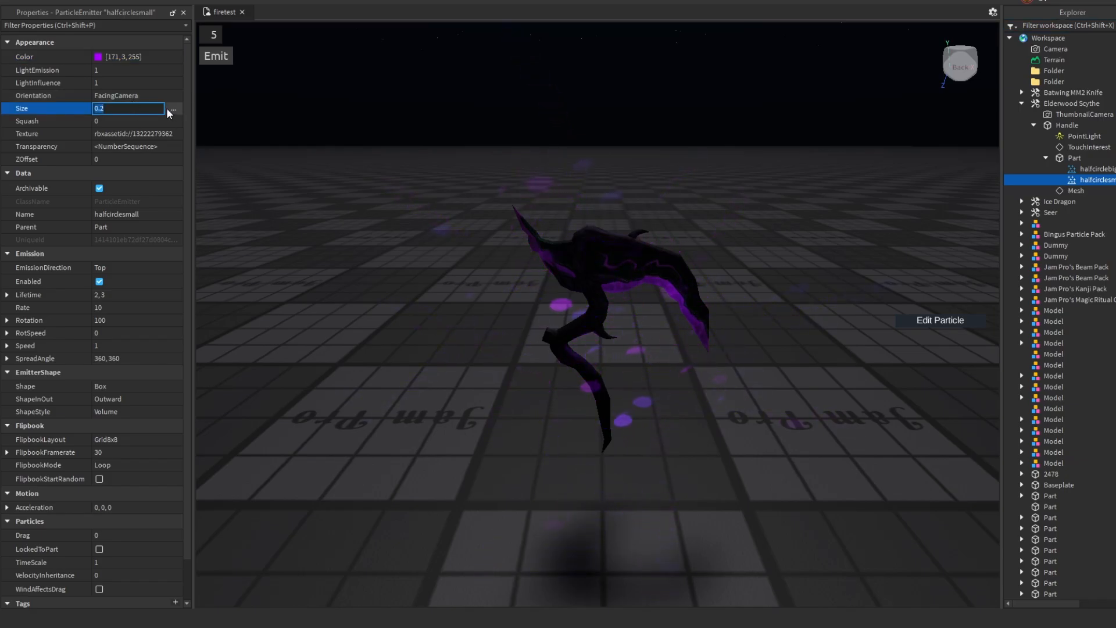
pyautogui.write('0.1')
pyautogui.press('Return')
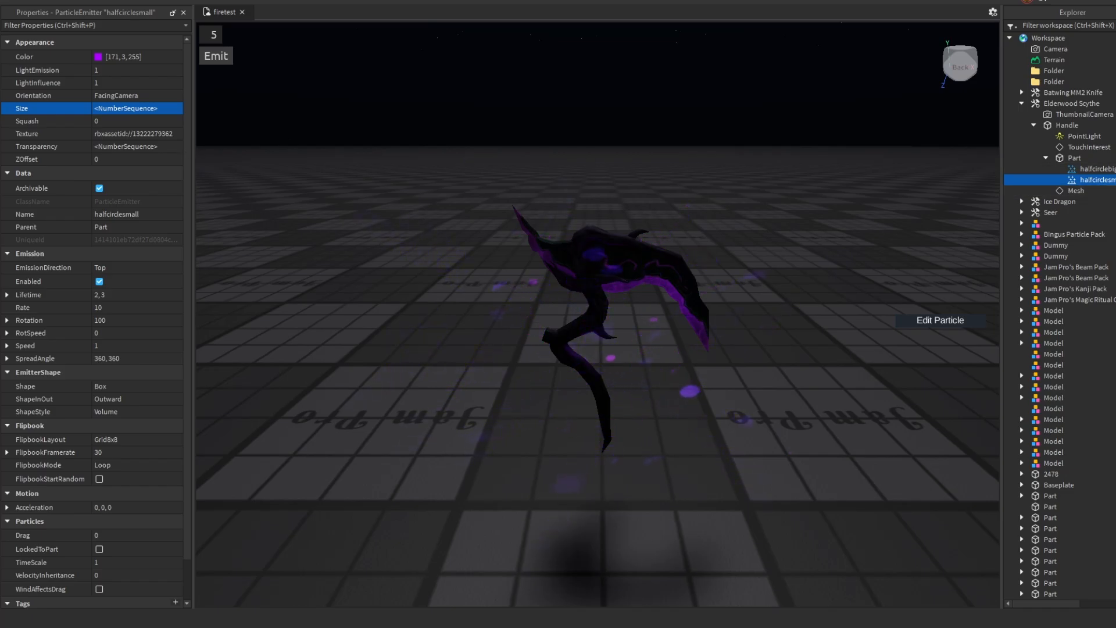
# Adjust the Size number sequence of the halfcirclebig emitter
pyautogui.click(1090, 169)
pyautogui.click(169, 108)
pyautogui.click(177, 109)
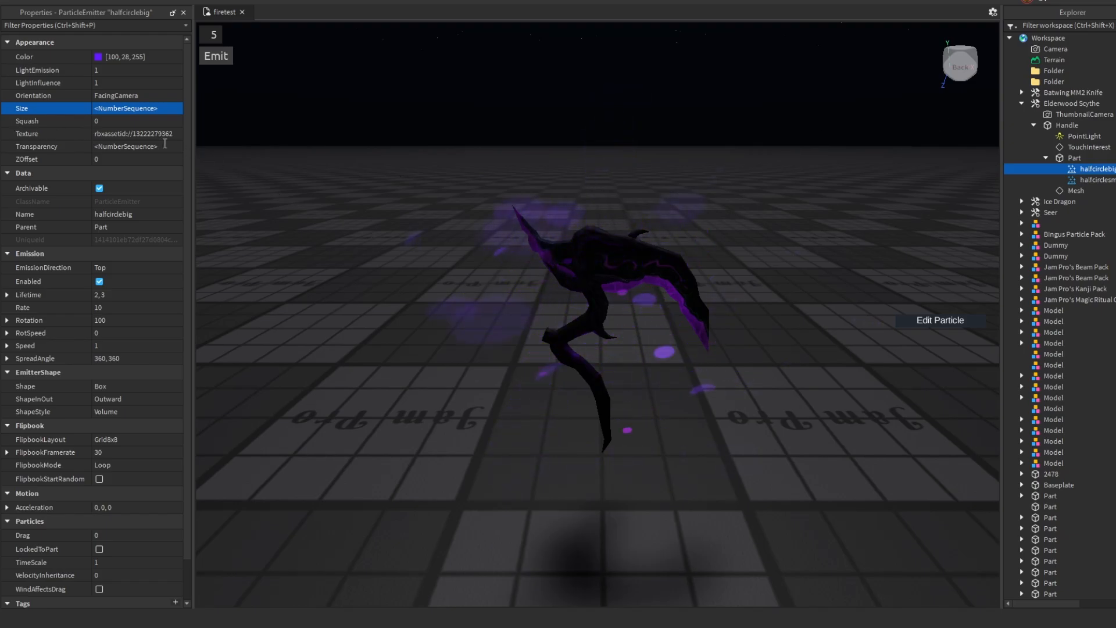
pyautogui.click(796, 395)
pyautogui.scroll(-4, 797, 395)
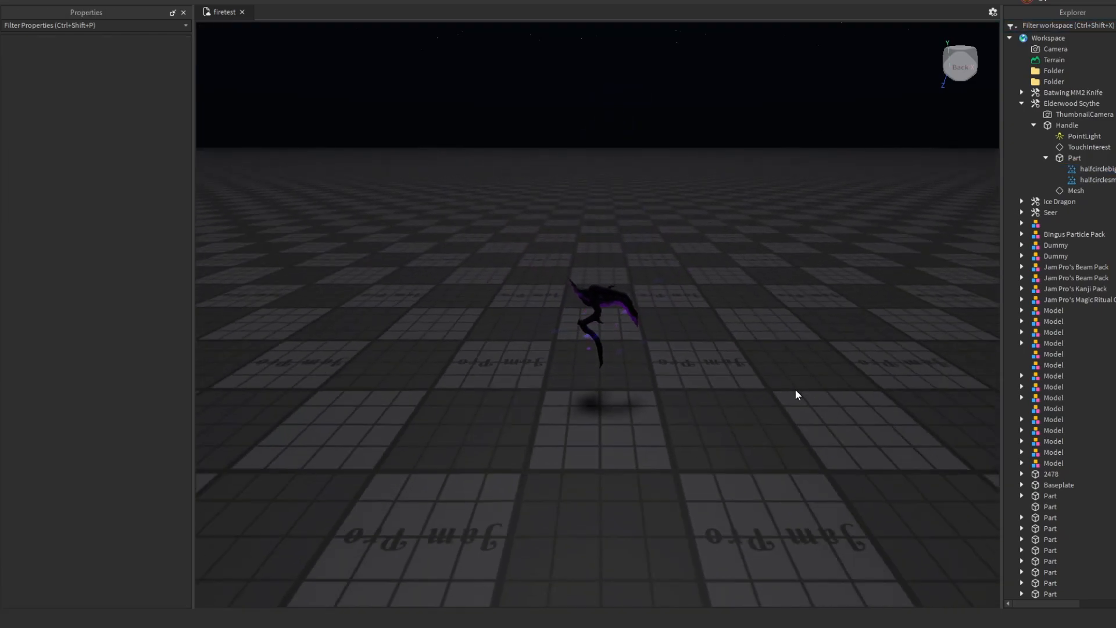
pyautogui.scroll(5, 797, 395)
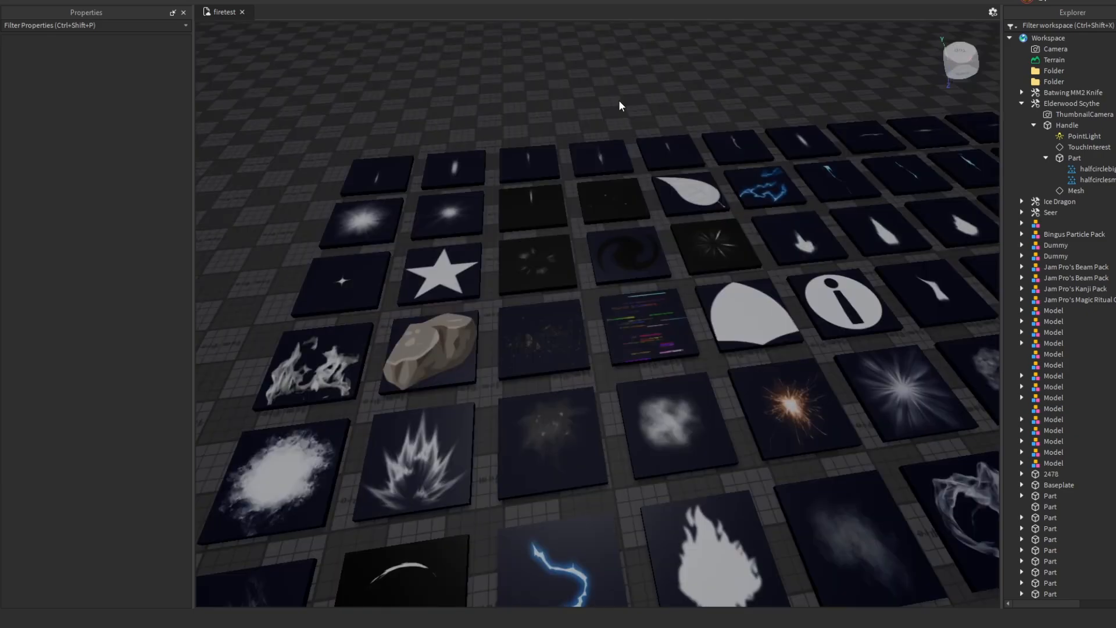
pyautogui.scroll(-5, 620, 105)
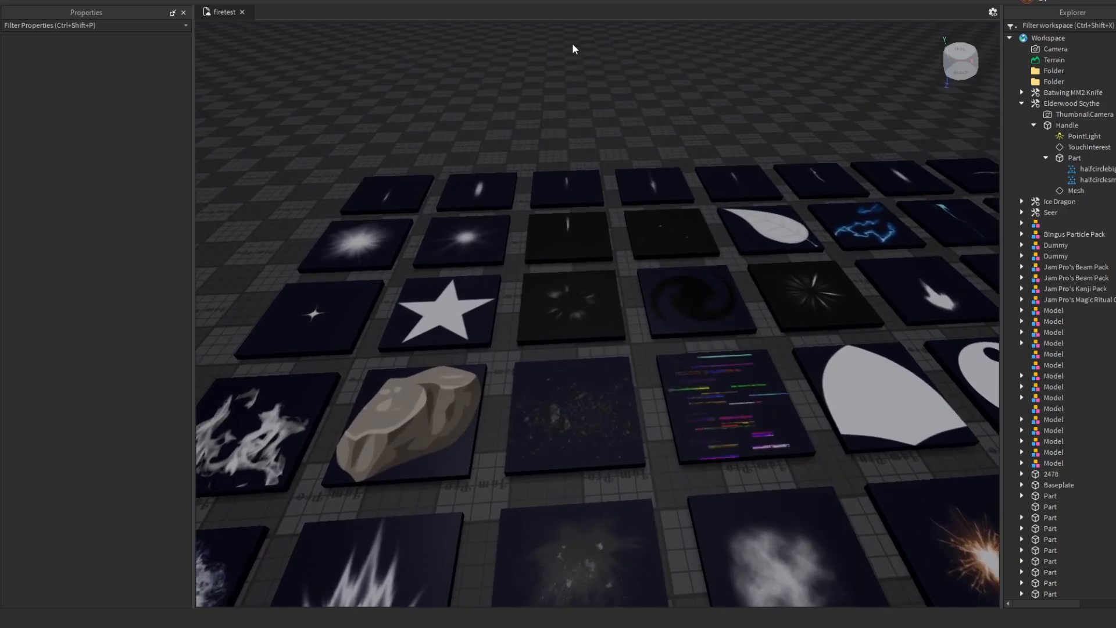
pyautogui.scroll(3, 521, 476)
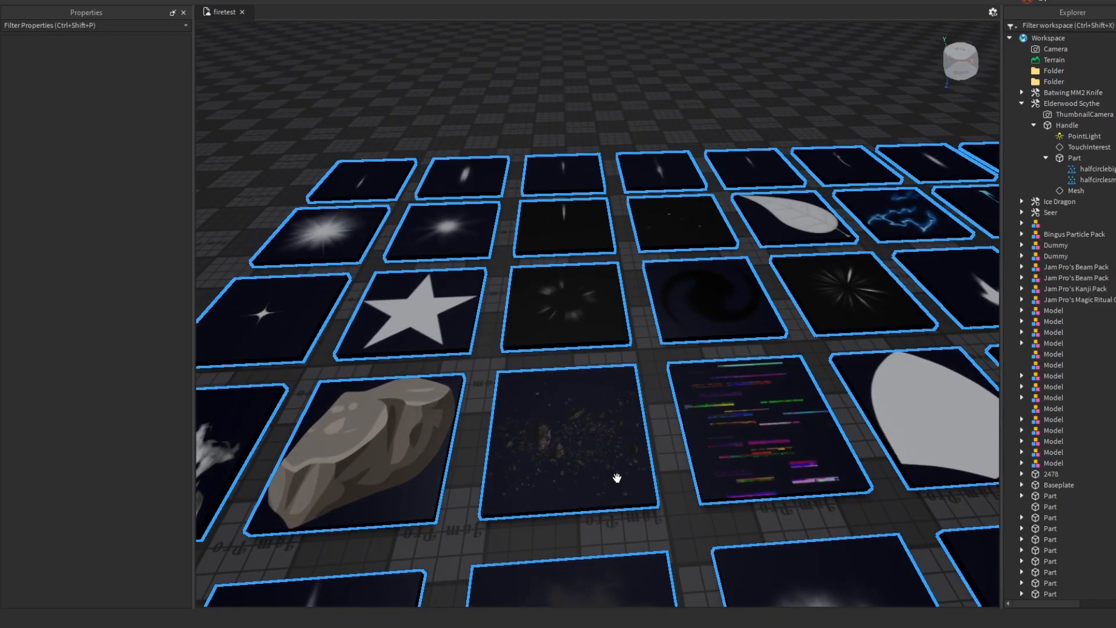
pyautogui.click(618, 478)
pyautogui.click(142, 72)
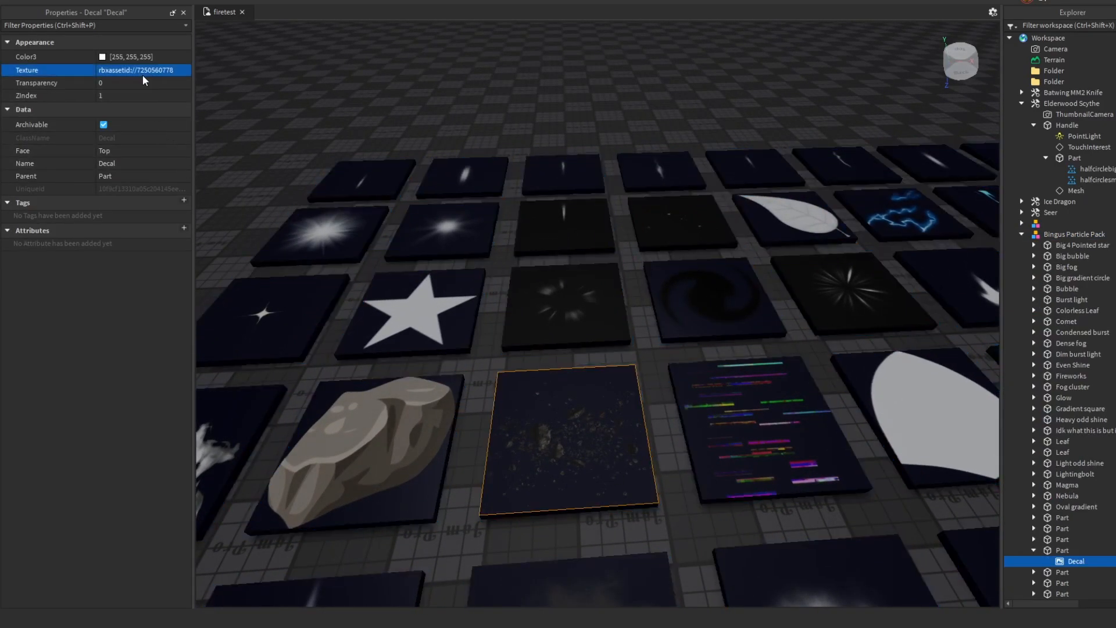
pyautogui.click(657, 117)
pyautogui.moveTo(656, 118); pyautogui.dragTo(656, 119, button='right')
pyautogui.press('w')
pyautogui.press('w')
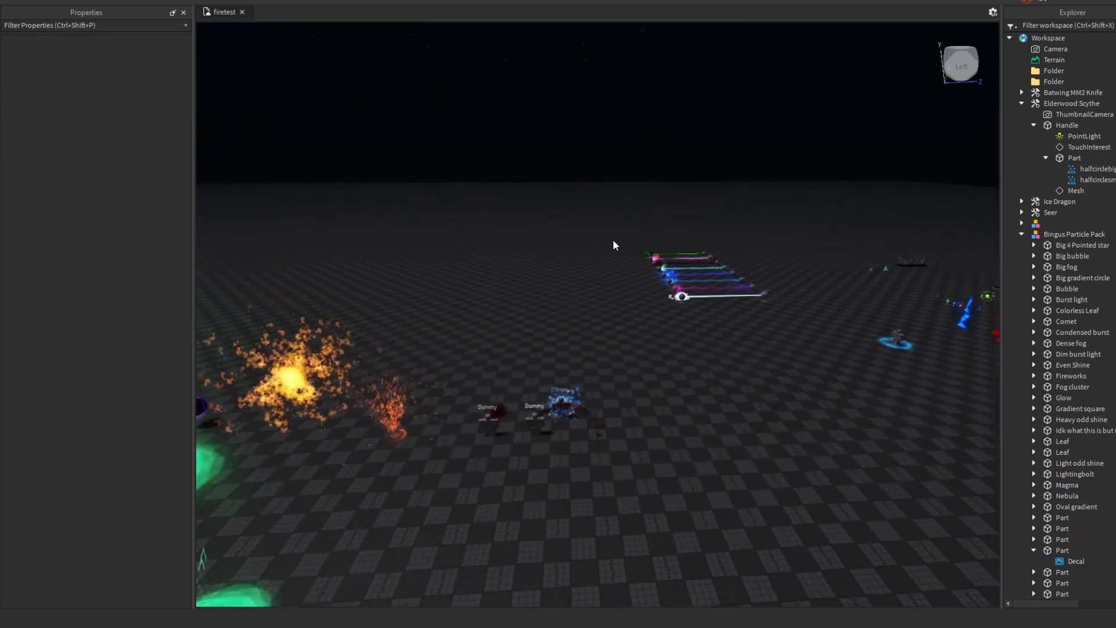
pyautogui.moveTo(614, 240); pyautogui.dragTo(609, 270, button='right')
pyautogui.press('w')
pyautogui.press('d')
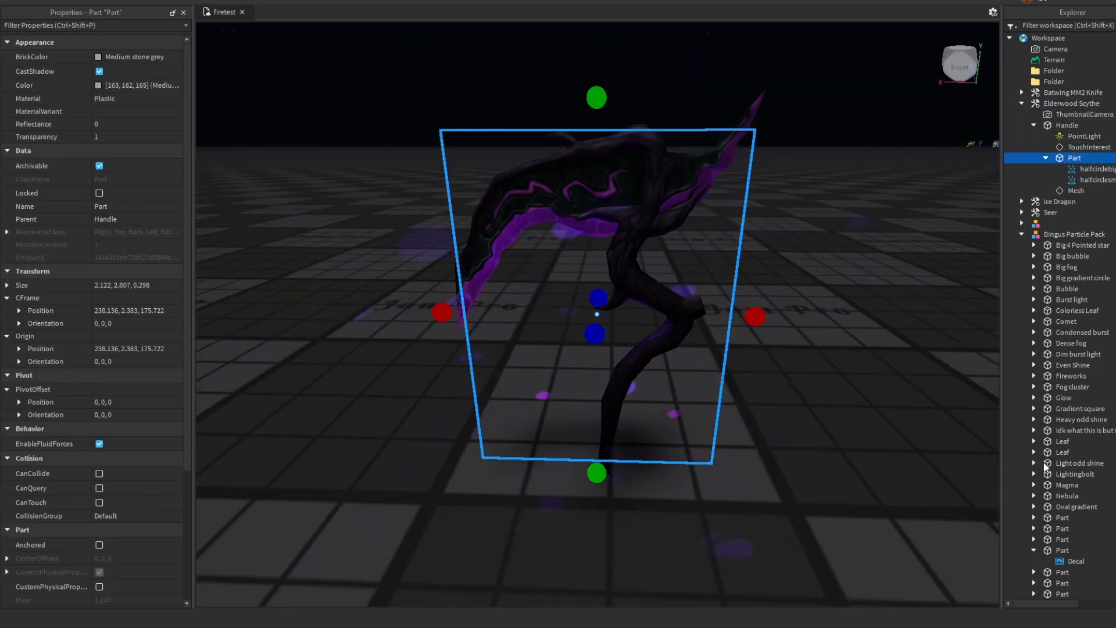
pyautogui.hotkey('ctrl', 'v')
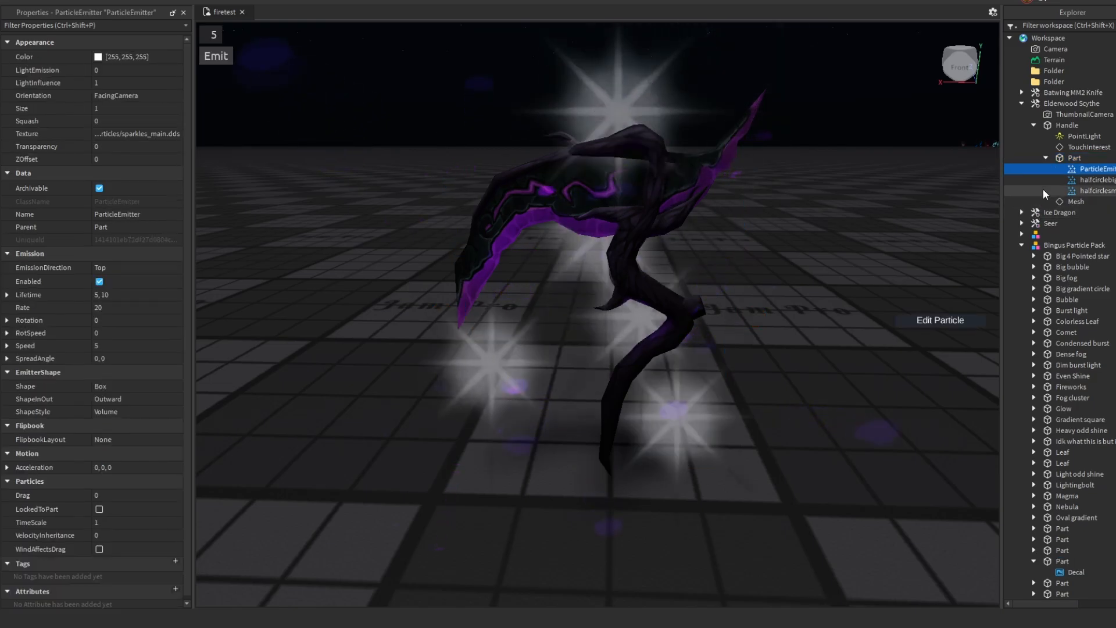
pyautogui.click(135, 134)
pyautogui.hotkey('ctrl', 'v')
pyautogui.press('Return')
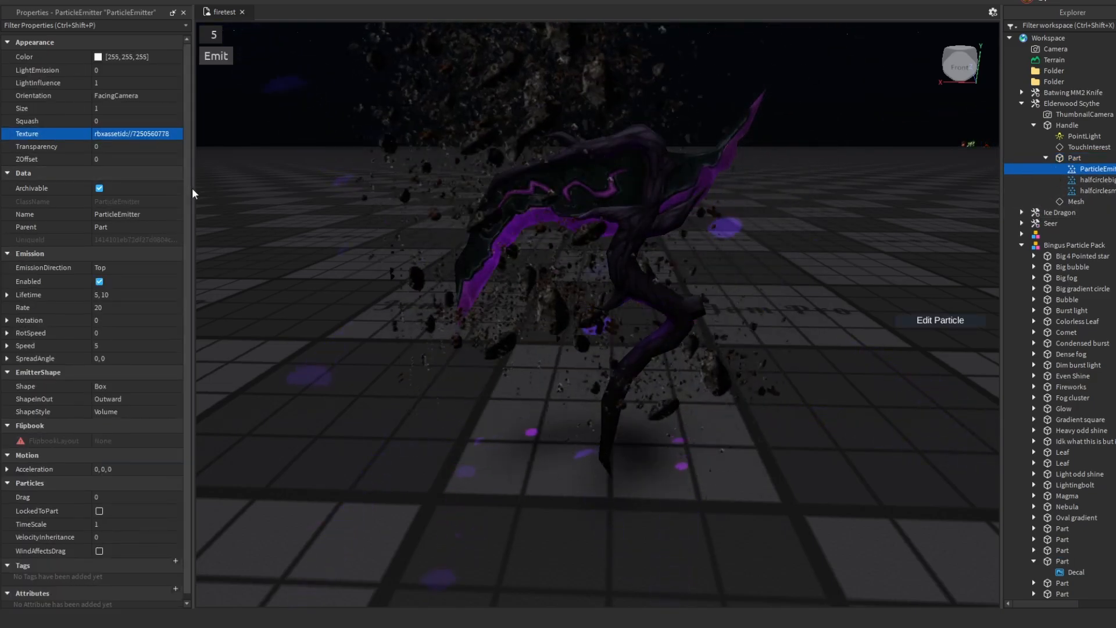
# Set the new debris emitter's Speed to 0.1
pyautogui.scroll(-3, 412, 281)
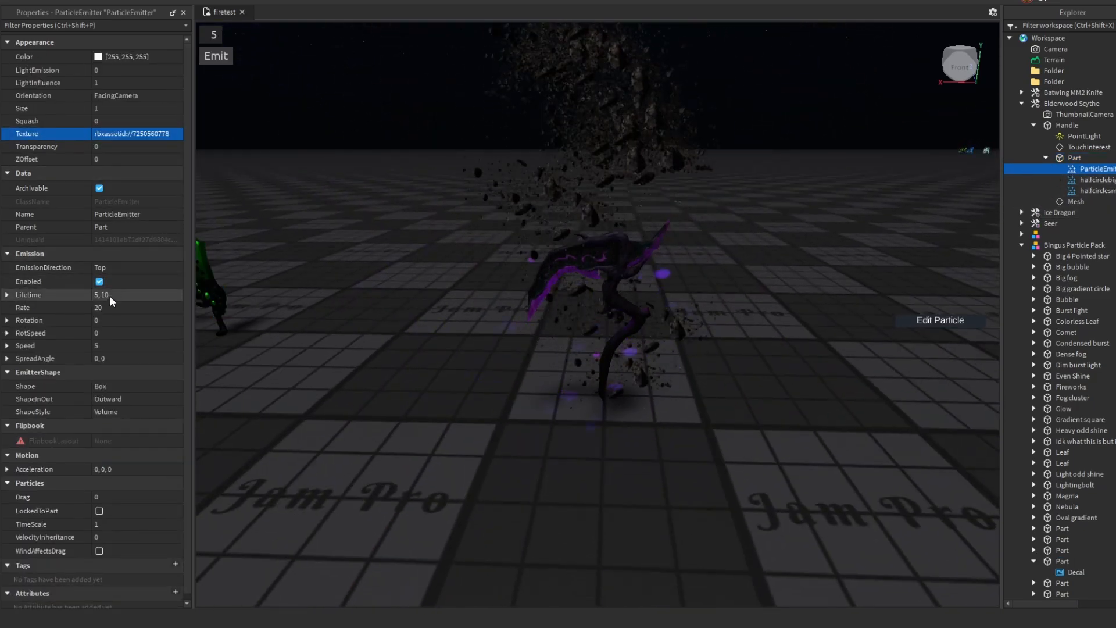
pyautogui.click(109, 345)
pyautogui.write('0.1')
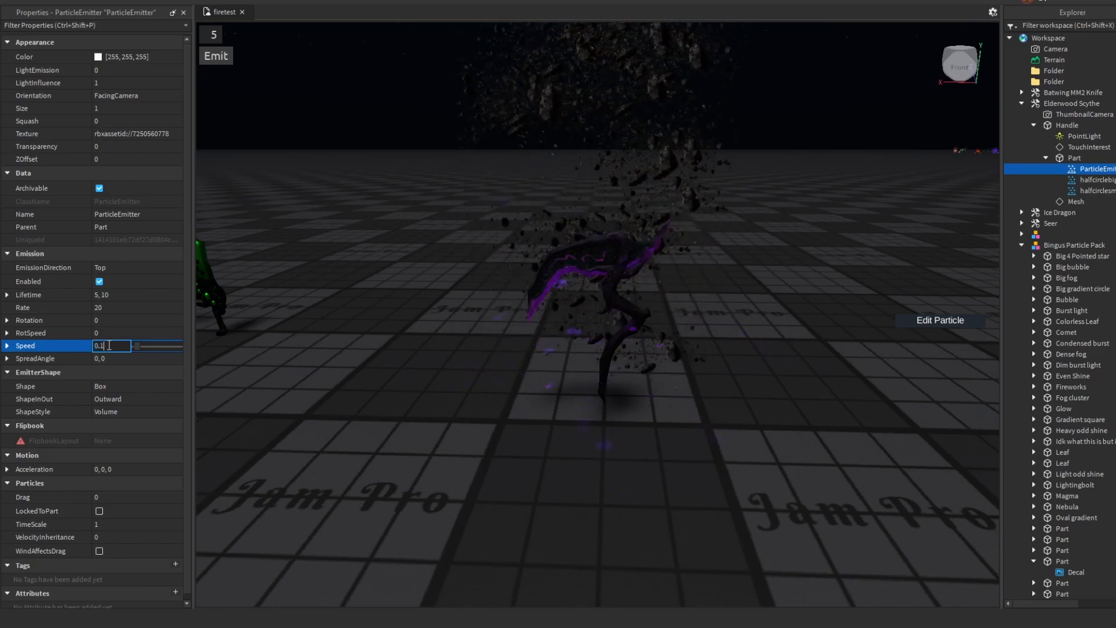
pyautogui.press('Return')
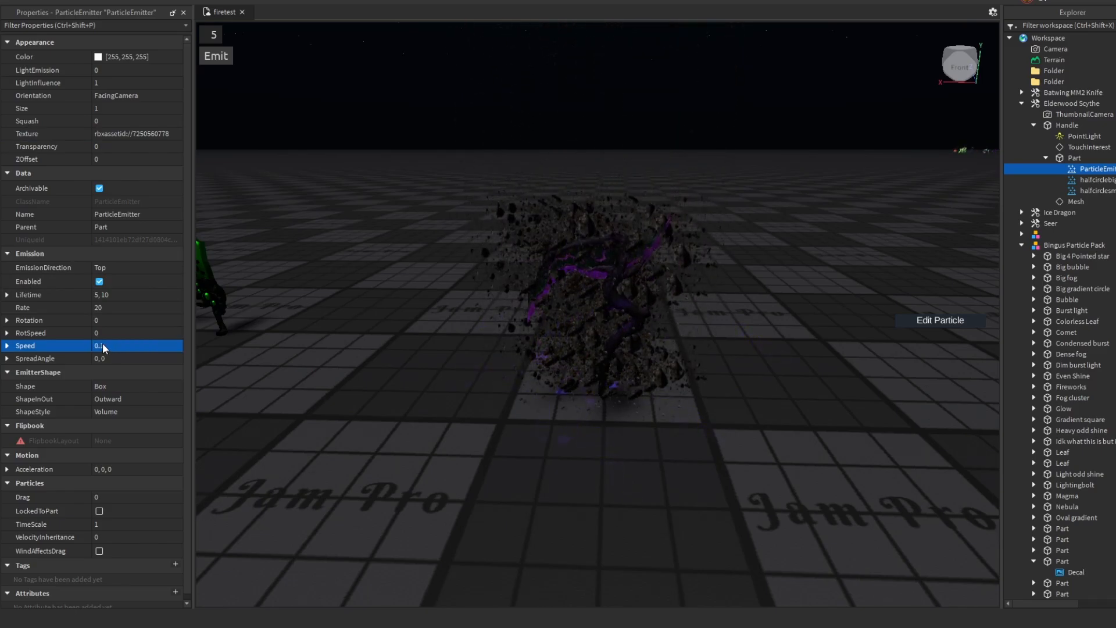
pyautogui.click(108, 345)
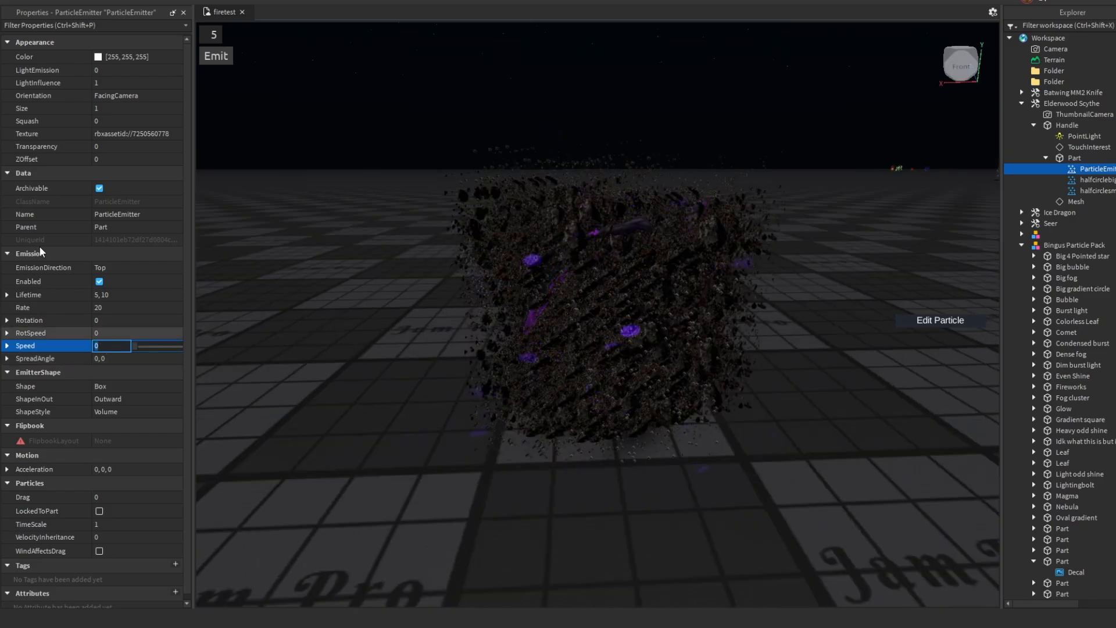
pyautogui.write('0')
pyautogui.write('.1')
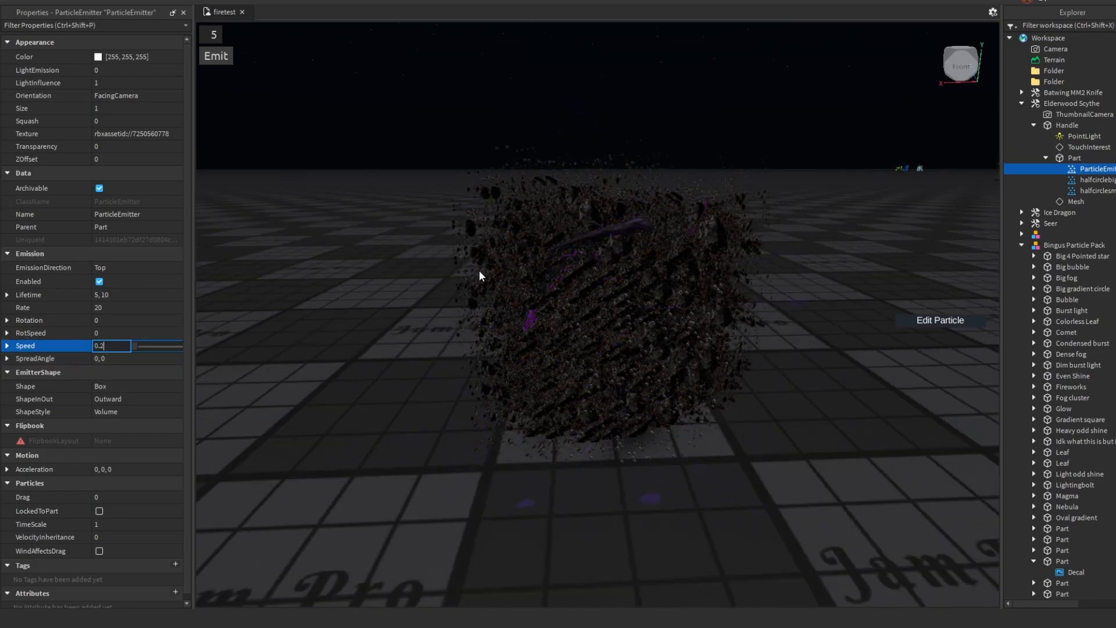
pyautogui.press('Return')
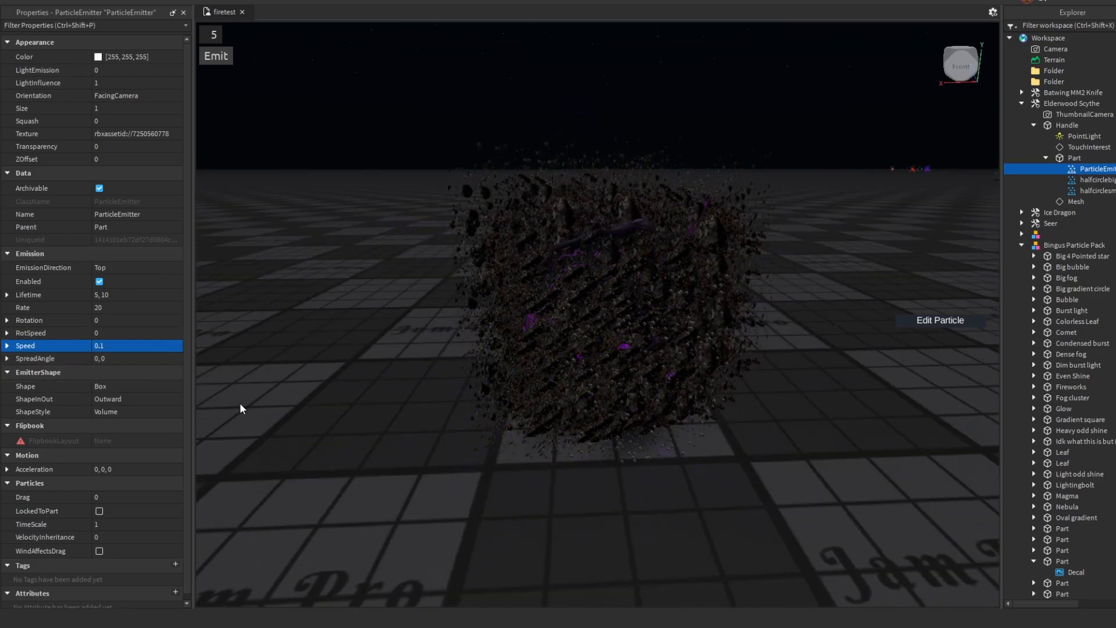
# Set the debris emitter's Transparency graph to start at 0.8 and end at 1
pyautogui.click(175, 109)
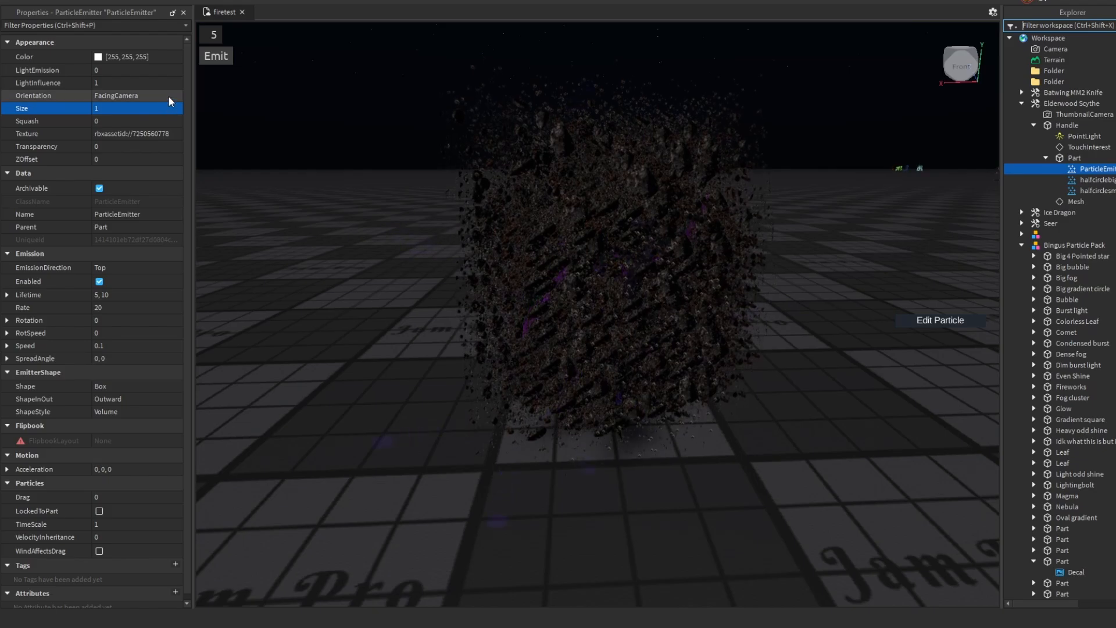
pyautogui.click(172, 149)
pyautogui.click(173, 148)
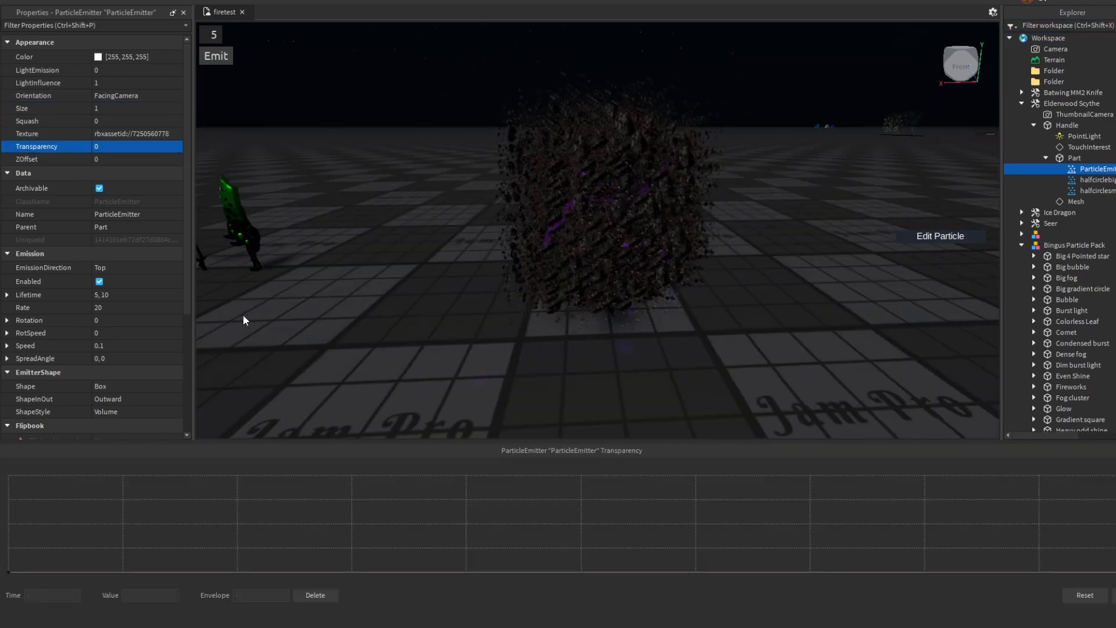
pyautogui.click(10, 574)
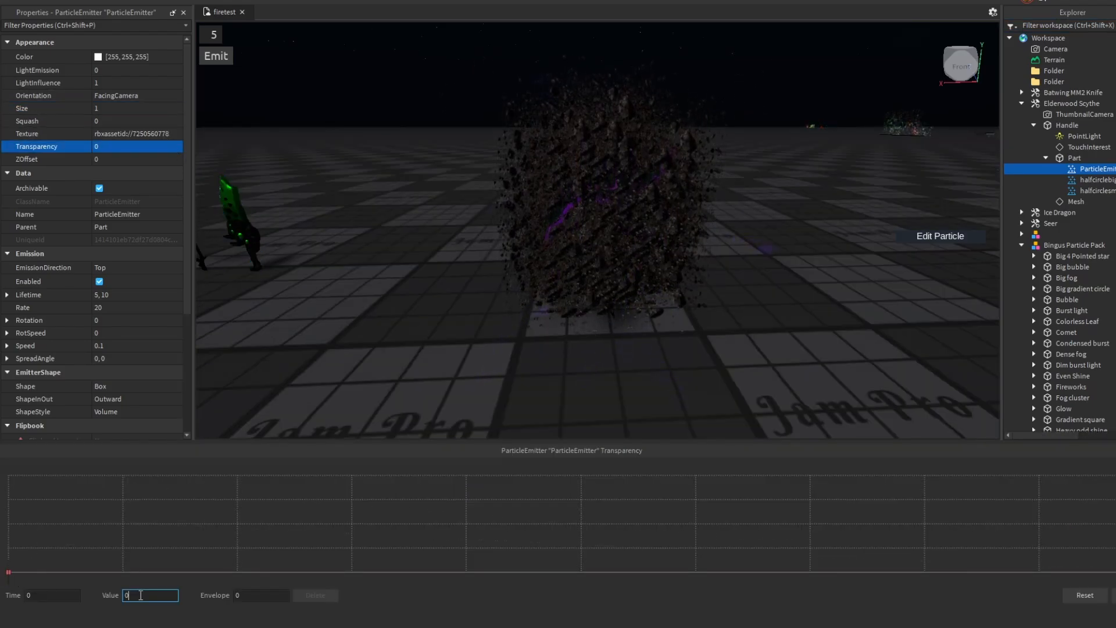
pyautogui.write('.8')
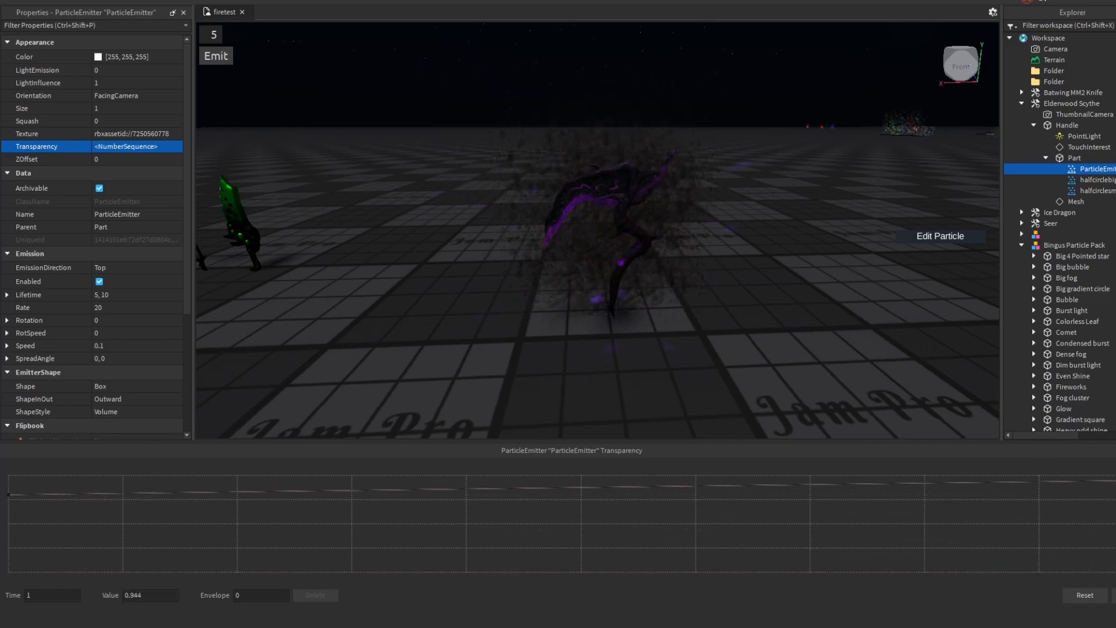
pyautogui.write('1')
pyautogui.press('Return')
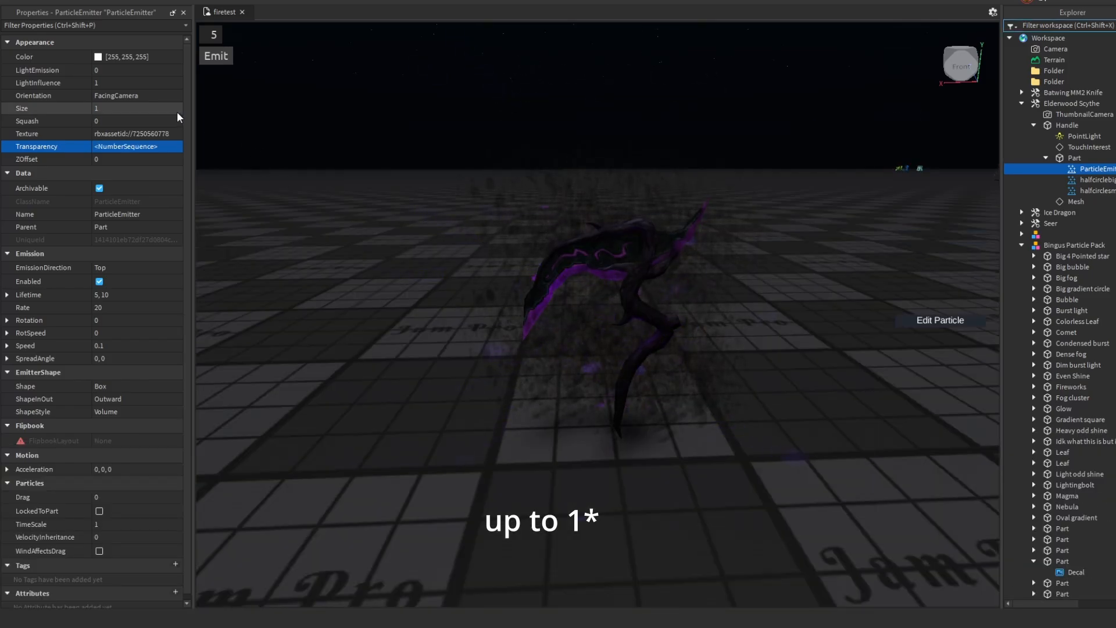
# Change the debris emitter's Size to a number sequence and enable LockedToPart
pyautogui.click(177, 111)
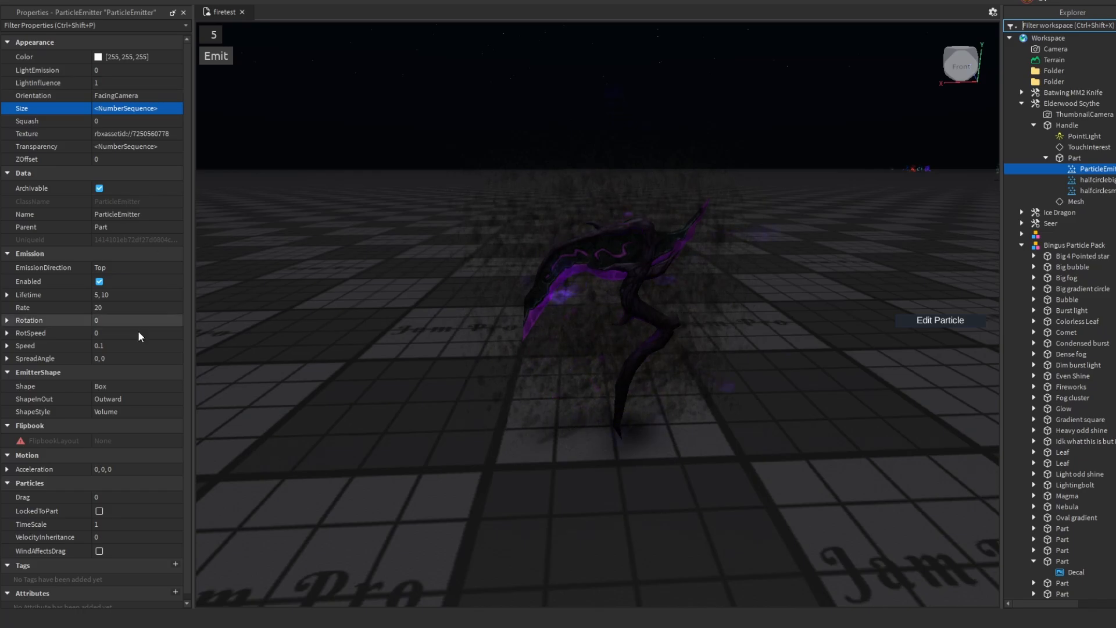
pyautogui.scroll(-1, 116, 324)
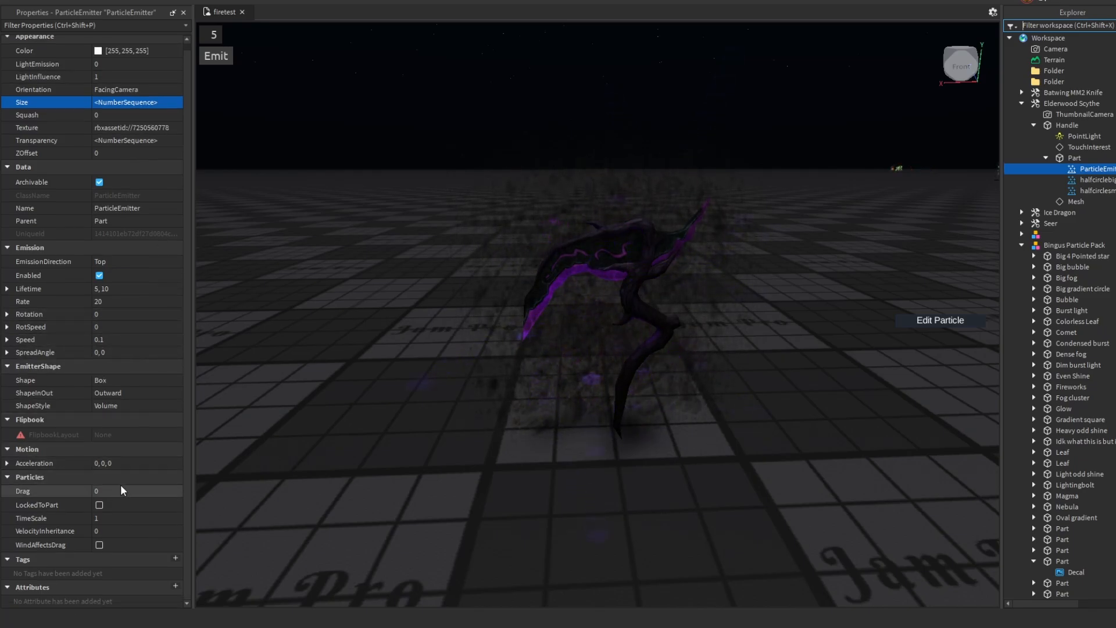
pyautogui.click(99, 505)
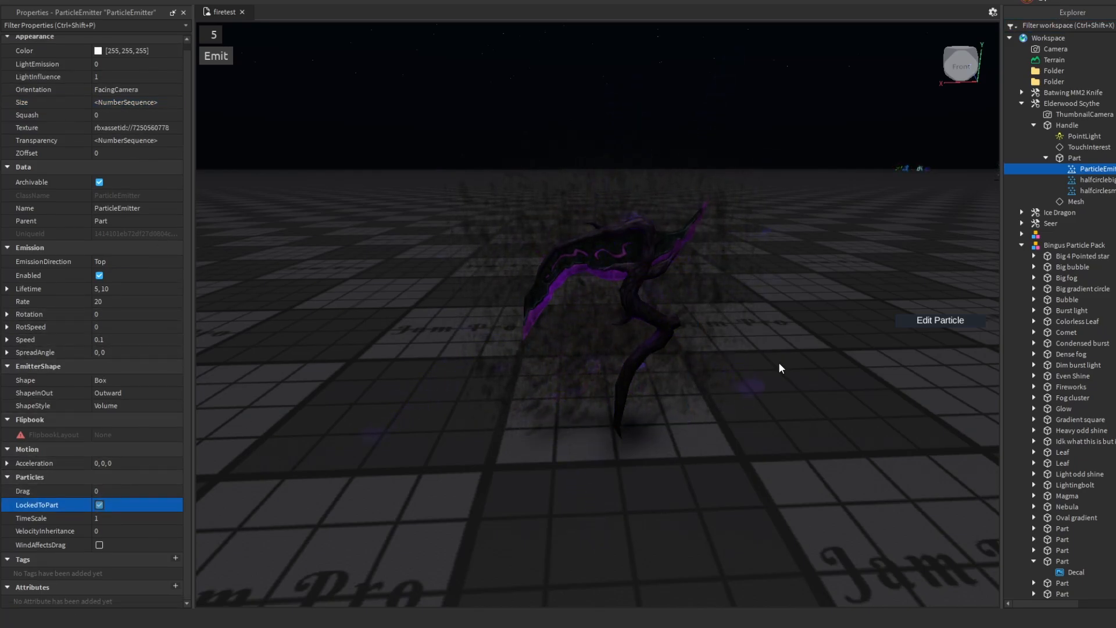
# Move the Elderwood Scythe around the baseplate to test how the locked debris particles follow it
pyautogui.click(778, 363)
pyautogui.moveTo(721, 403); pyautogui.dragTo(706, 421, button='right')
pyautogui.click(641, 393)
pyautogui.moveTo(641, 393); pyautogui.dragTo(639, 363)
pyautogui.click(461, 197)
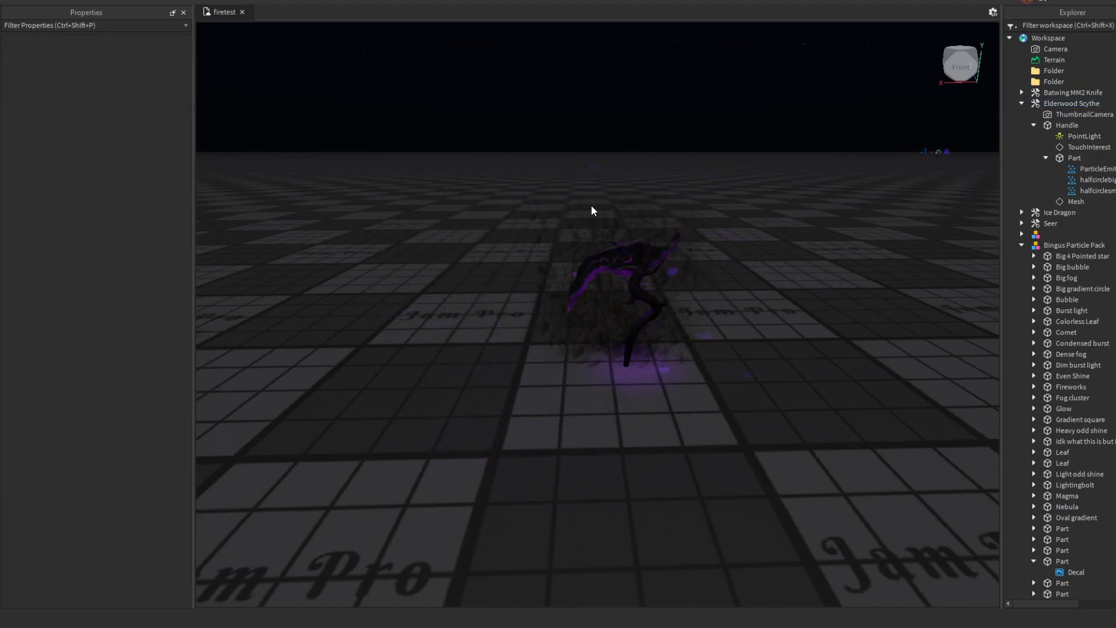
pyautogui.moveTo(647, 404); pyautogui.dragTo(668, 374)
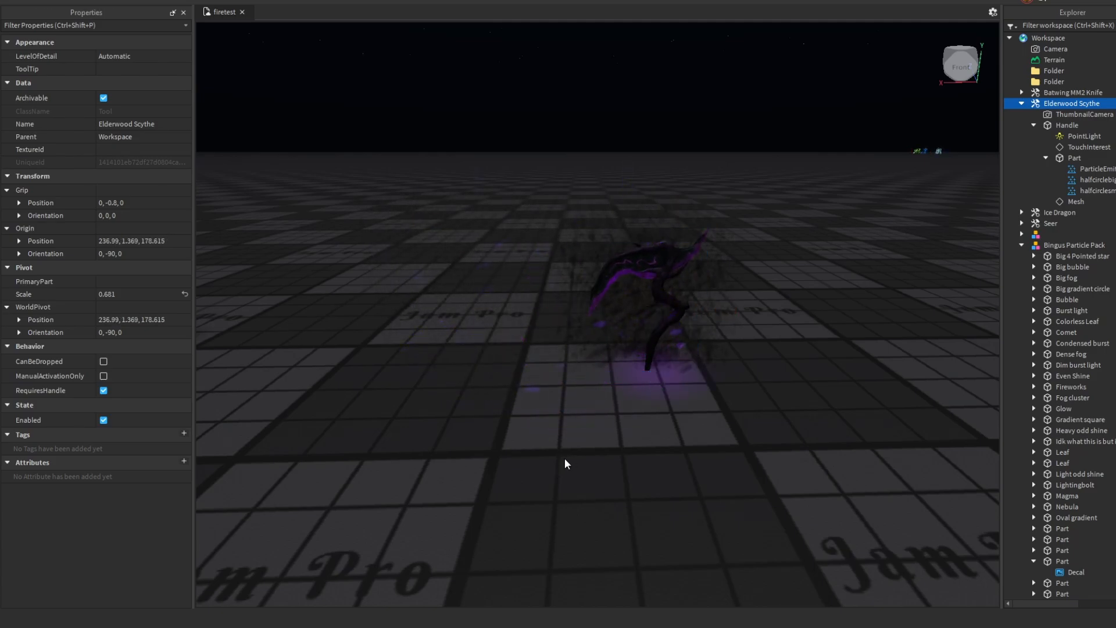
pyautogui.click(515, 187)
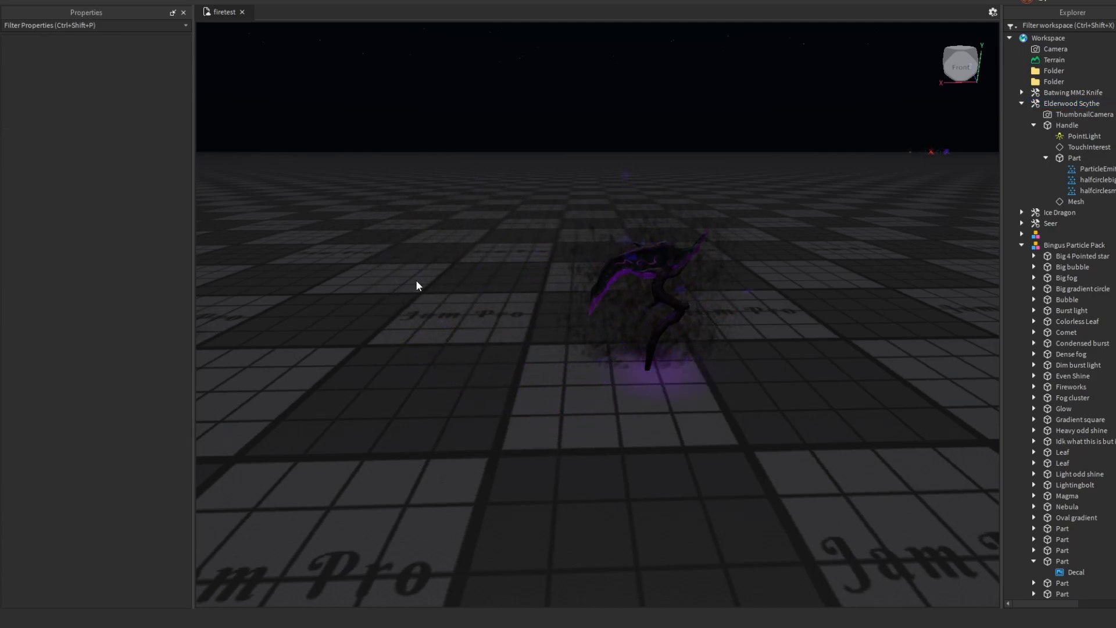
pyautogui.moveTo(642, 324); pyautogui.dragTo(579, 377)
pyautogui.click(801, 279)
pyautogui.click(623, 299)
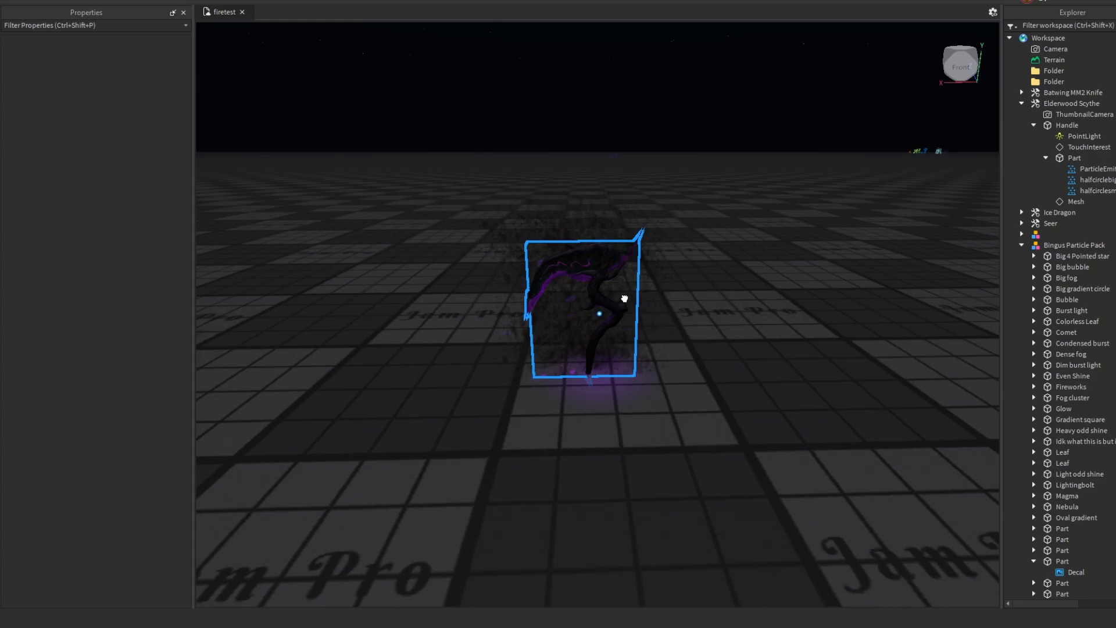
# Set the debris ParticleEmitter's Color to 142, 29, 255
pyautogui.click(1059, 170)
pyautogui.click(100, 57)
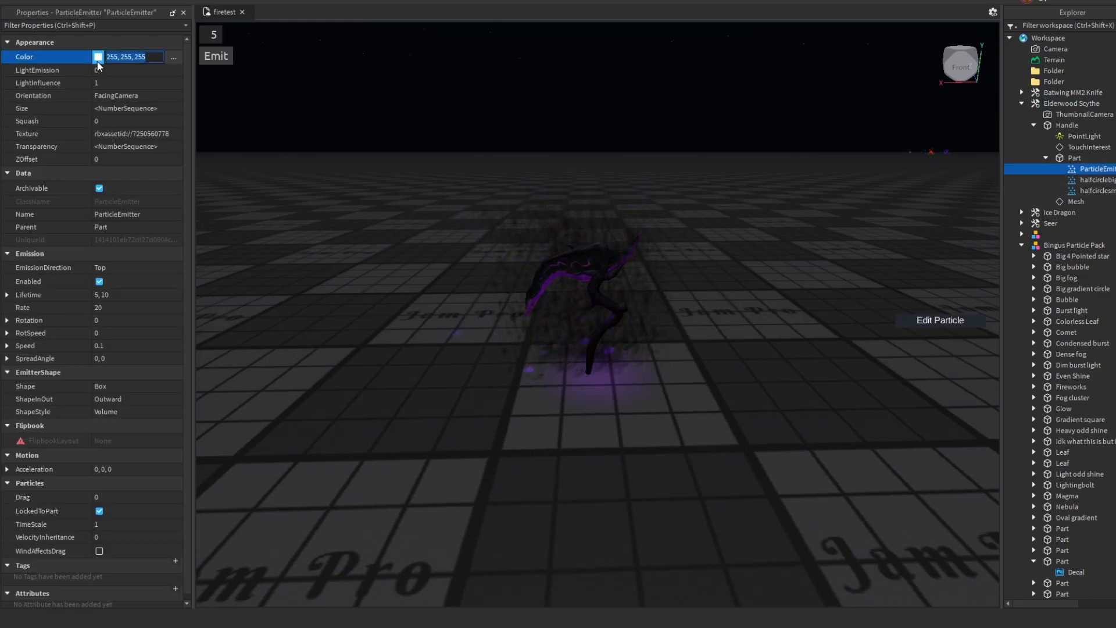
pyautogui.write('225,1,255')
pyautogui.press('Return')
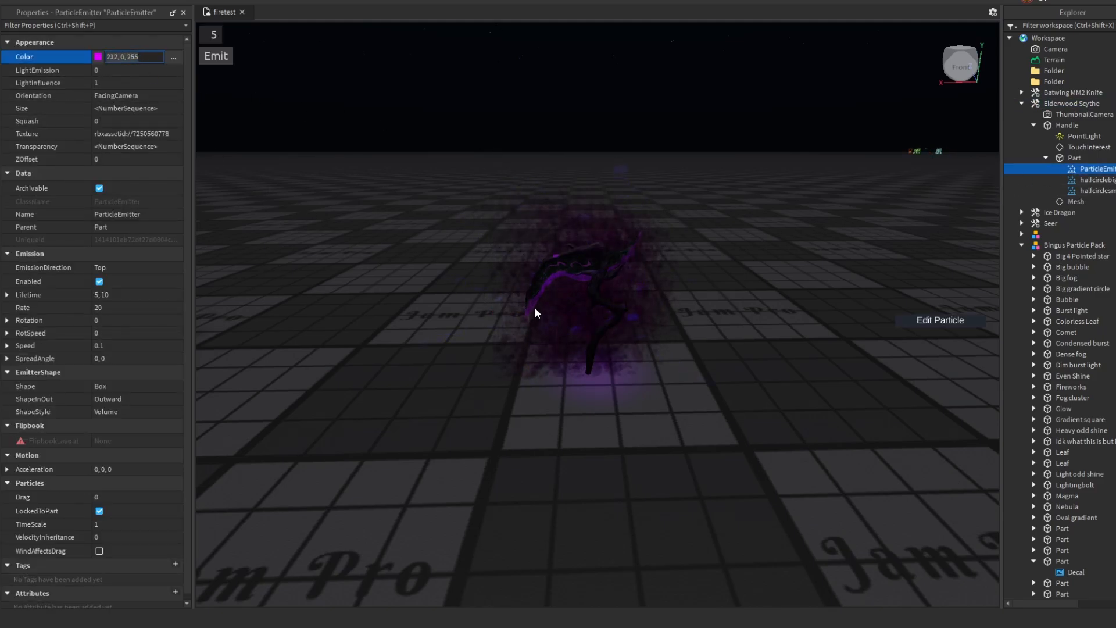
pyautogui.moveTo(532, 309); pyautogui.dragTo(542, 322)
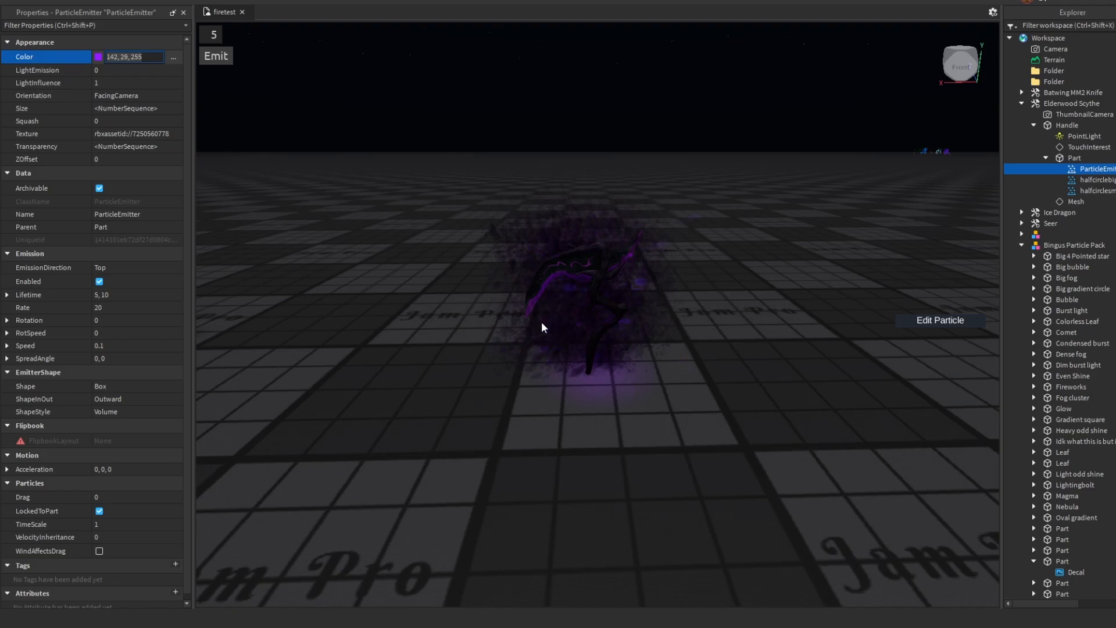
pyautogui.click(596, 521)
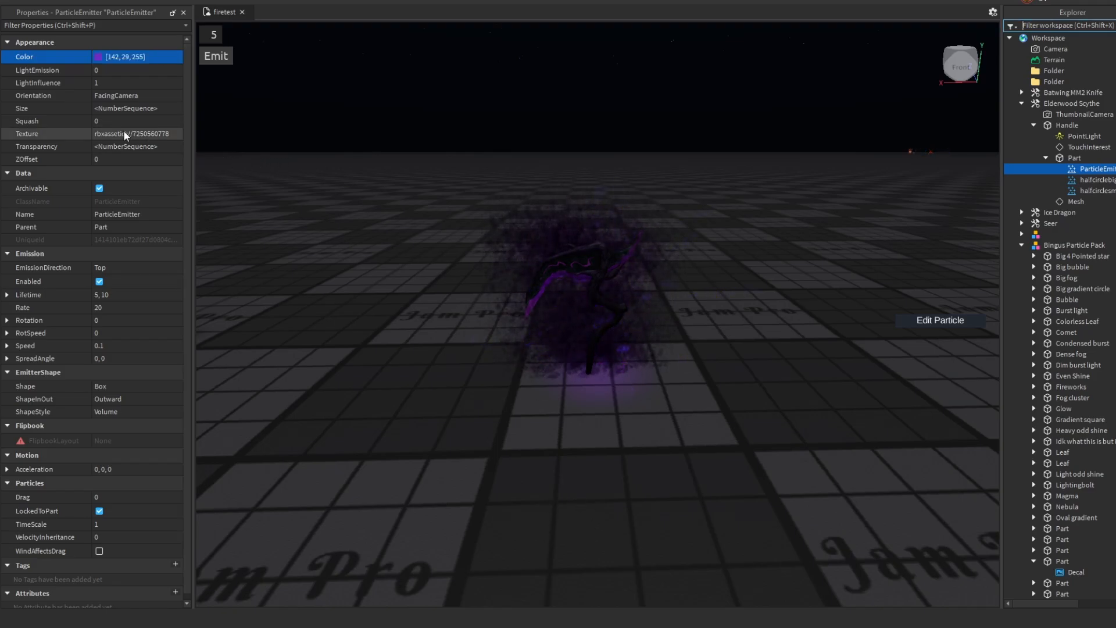
# Set the debris emitter's LightEmission to 1 and inspect the glow around the scythe
pyautogui.click(116, 71)
pyautogui.moveTo(133, 70); pyautogui.dragTo(184, 71)
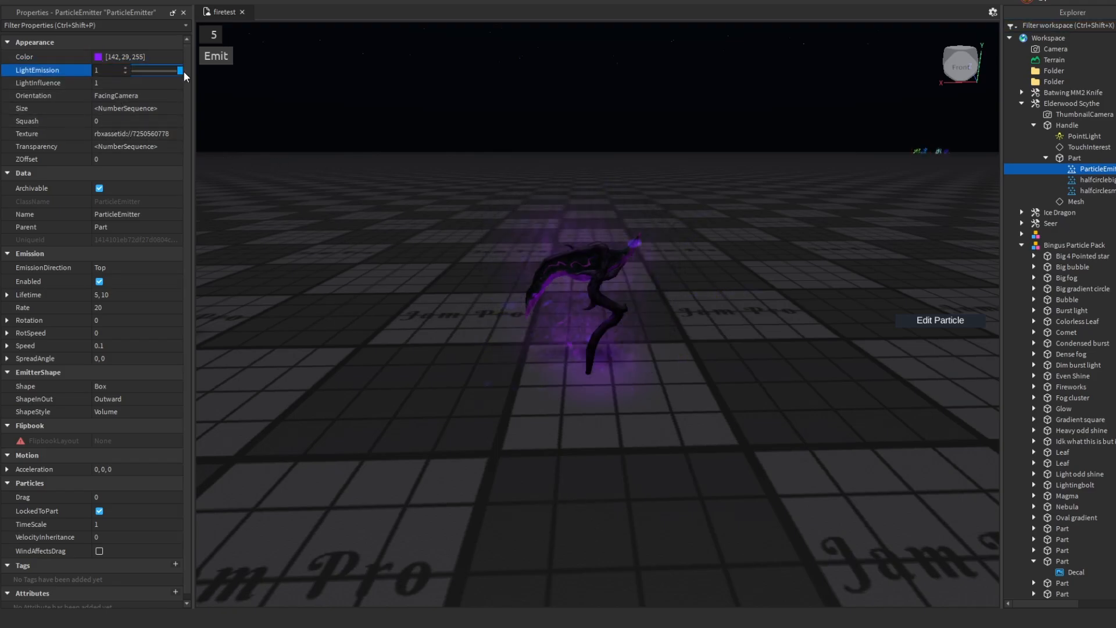
pyautogui.click(637, 148)
pyautogui.scroll(8, 648, 147)
pyautogui.moveTo(647, 147); pyautogui.dragTo(739, 146, button='right')
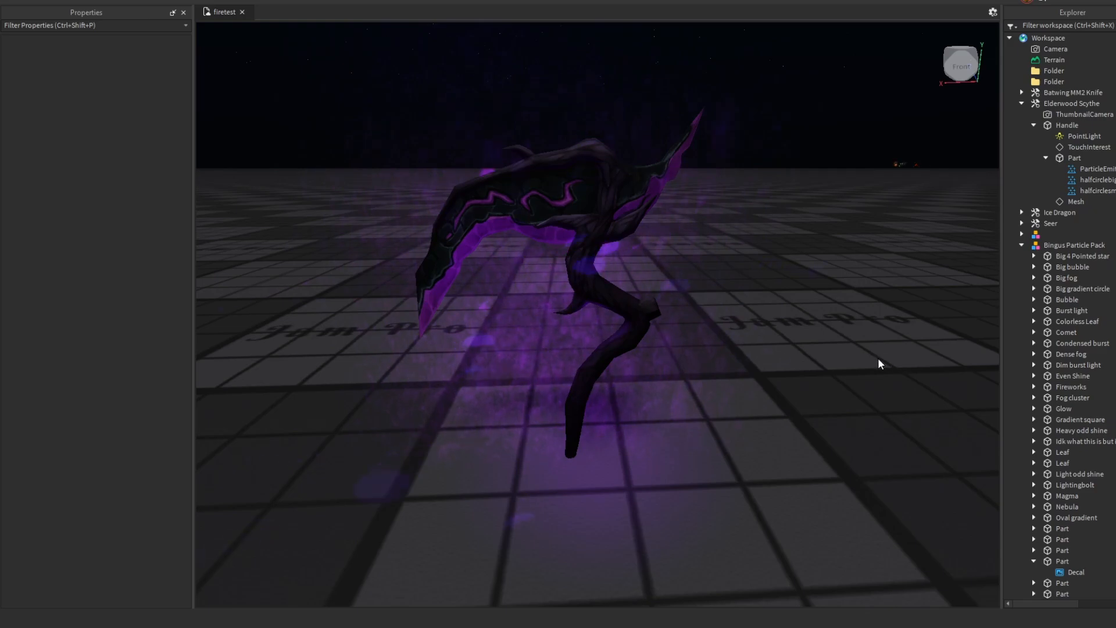
pyautogui.scroll(-4, 878, 358)
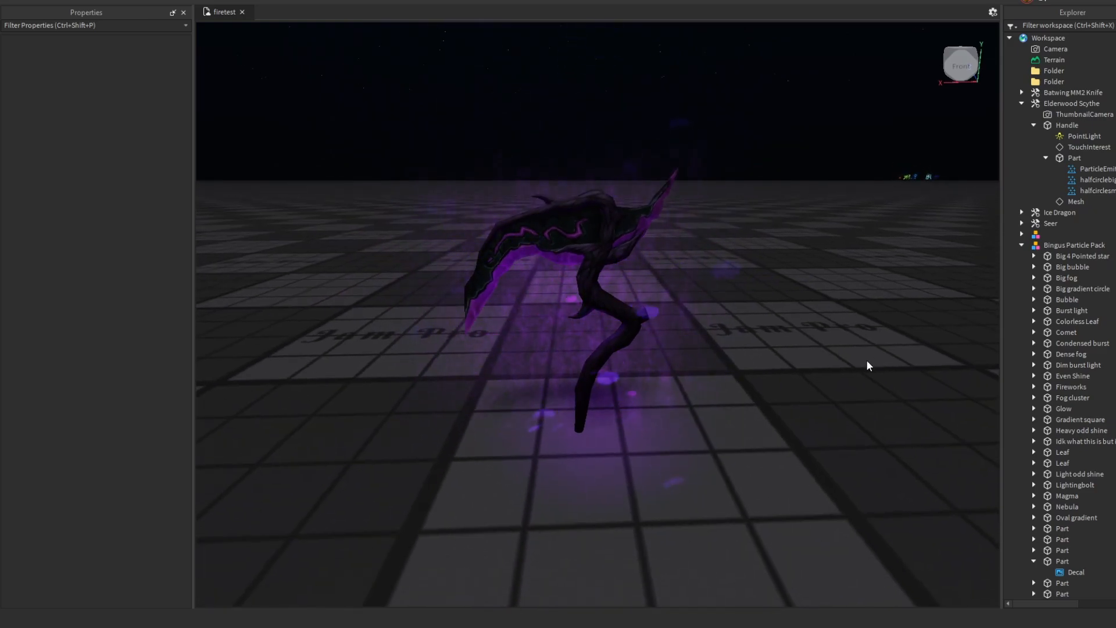
# Set the debris ParticleEmitter's LightEmission to 0.7, open its Size number sequence, and inspect the particles around the scythe
pyautogui.scroll(-3, 831, 317)
pyautogui.click(1083, 170)
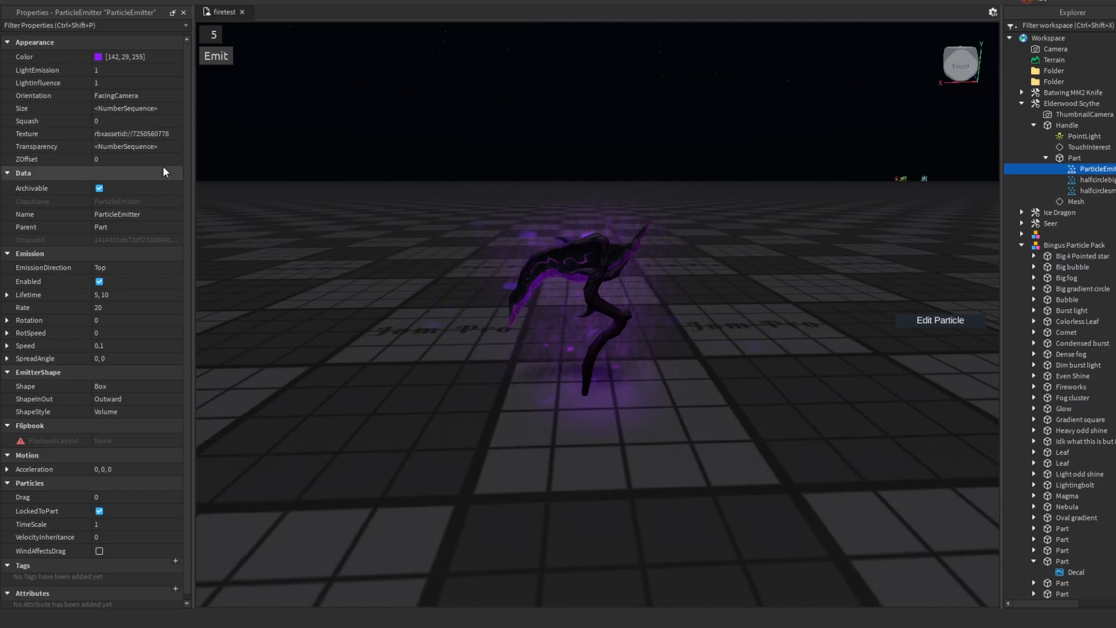
pyautogui.click(120, 82)
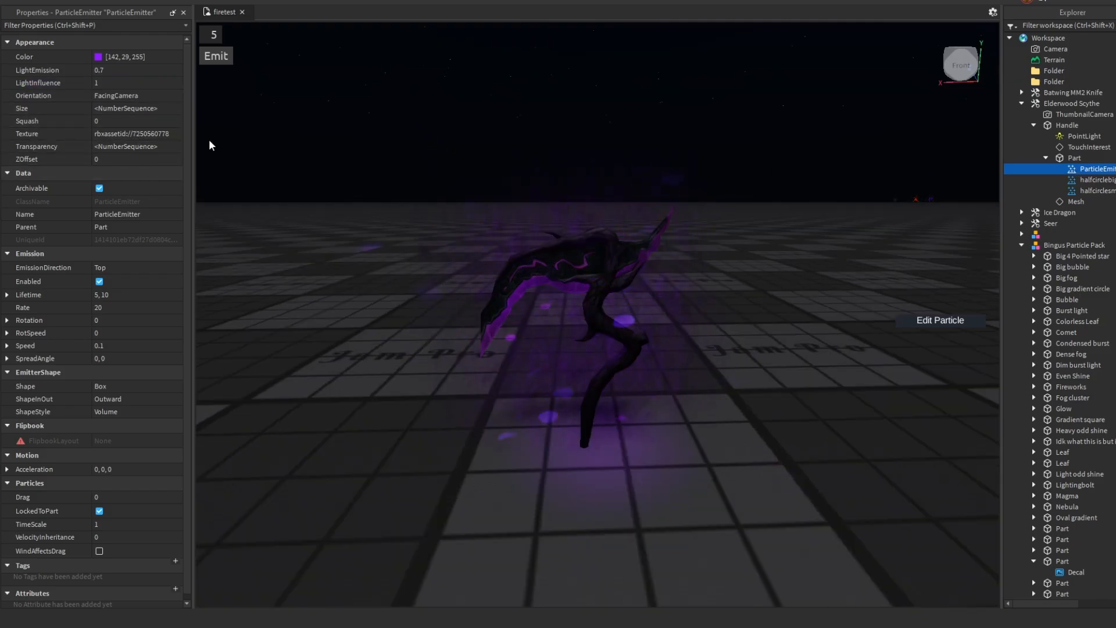
pyautogui.click(169, 107)
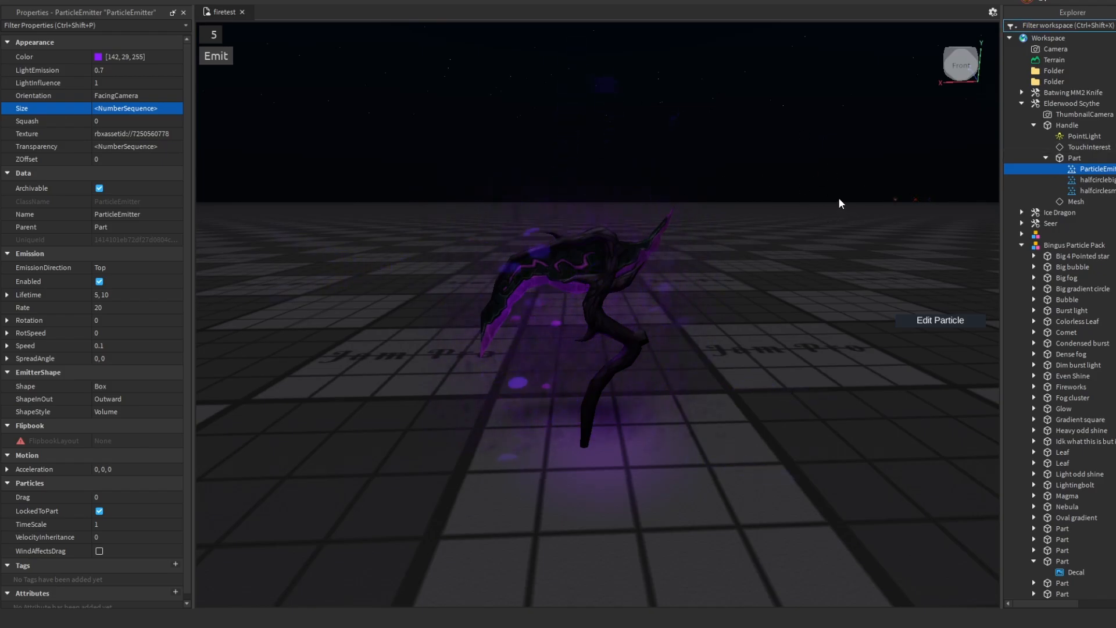
pyautogui.scroll(-4, 842, 198)
pyautogui.scroll(6, 841, 197)
pyautogui.scroll(-1, 872, 194)
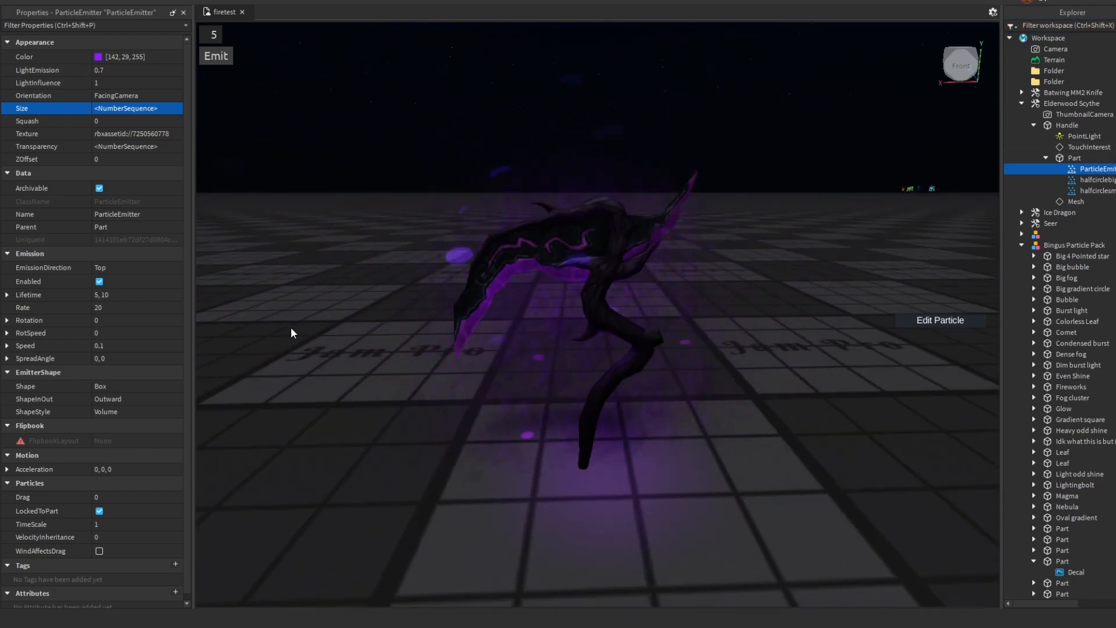
# Set the debris emitter's Rate to 5 and Lifetime to 10, then view the scythe from above
pyautogui.click(120, 307)
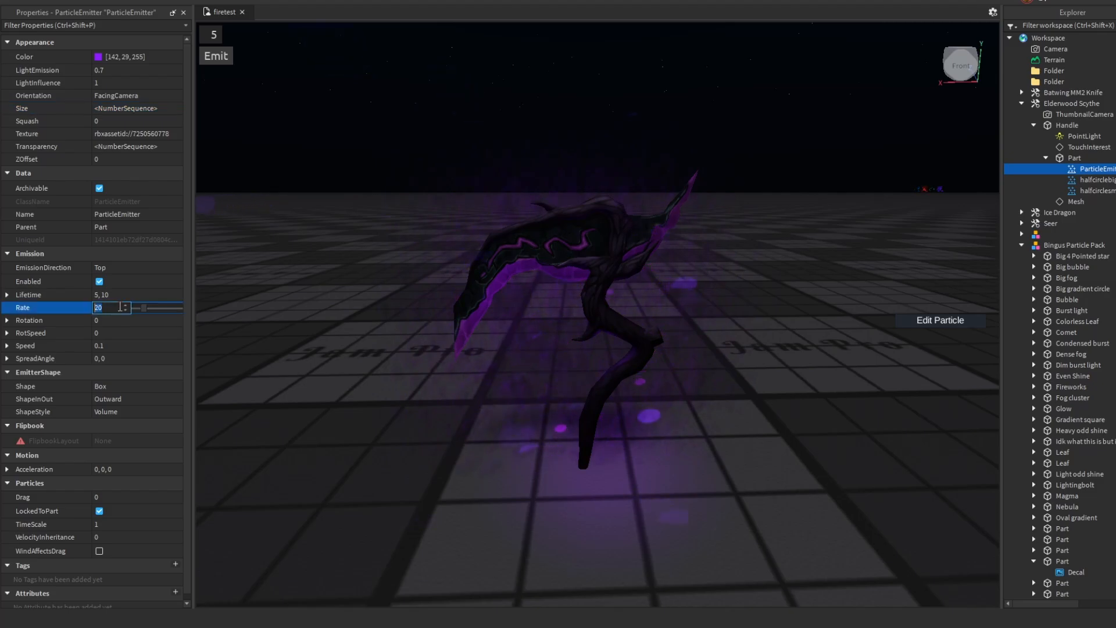
pyautogui.write('5')
pyautogui.click(109, 296)
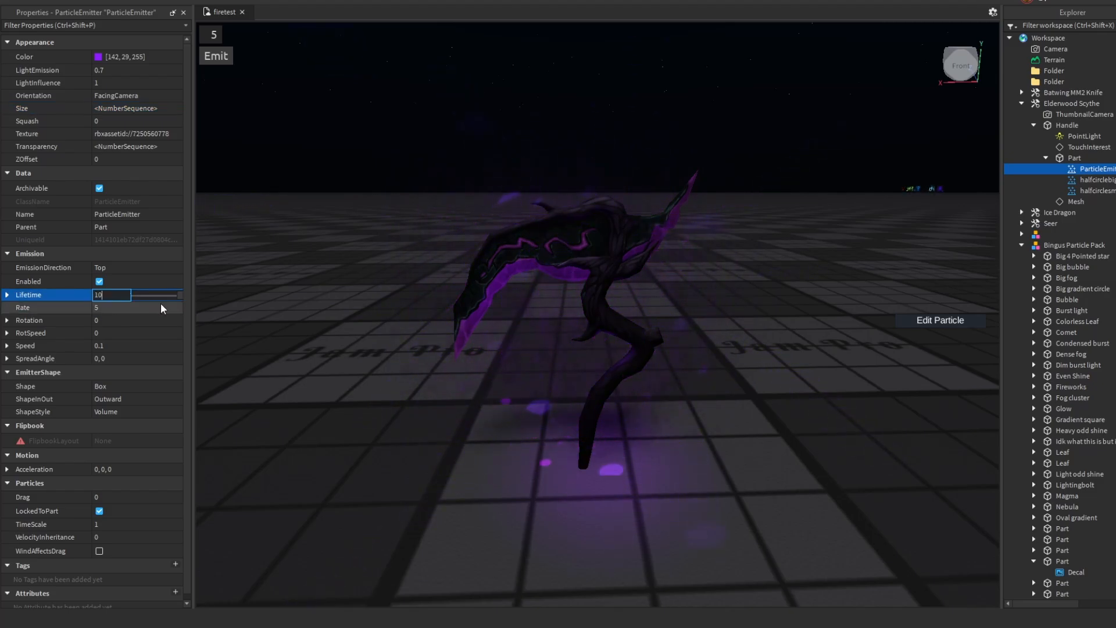
pyautogui.write('10')
pyautogui.press('Return')
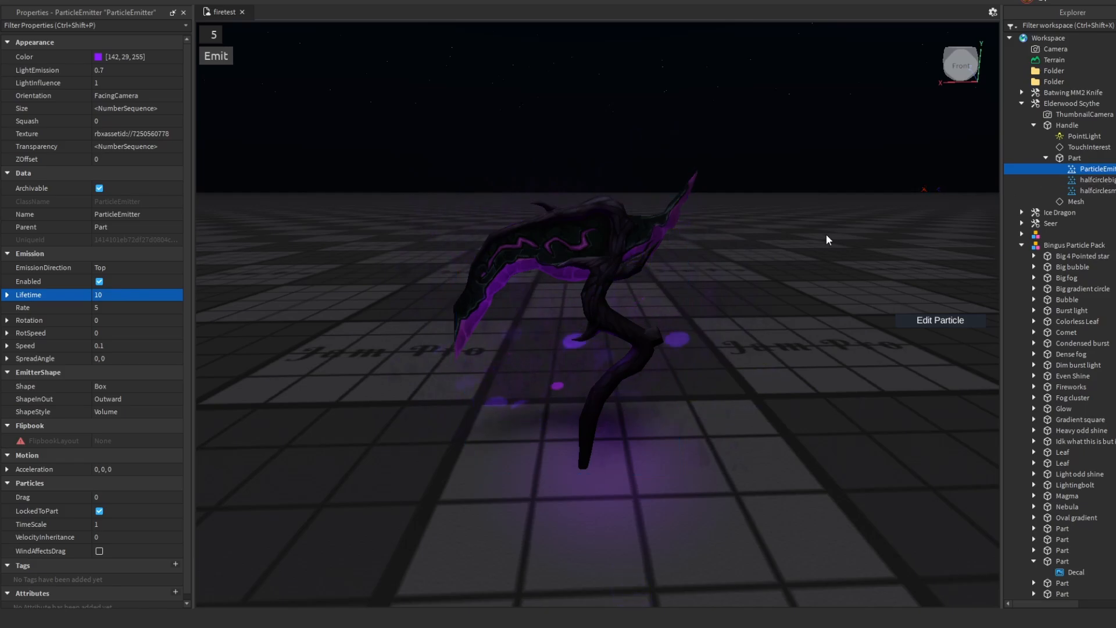
pyautogui.moveTo(826, 235); pyautogui.dragTo(824, 232, button='right')
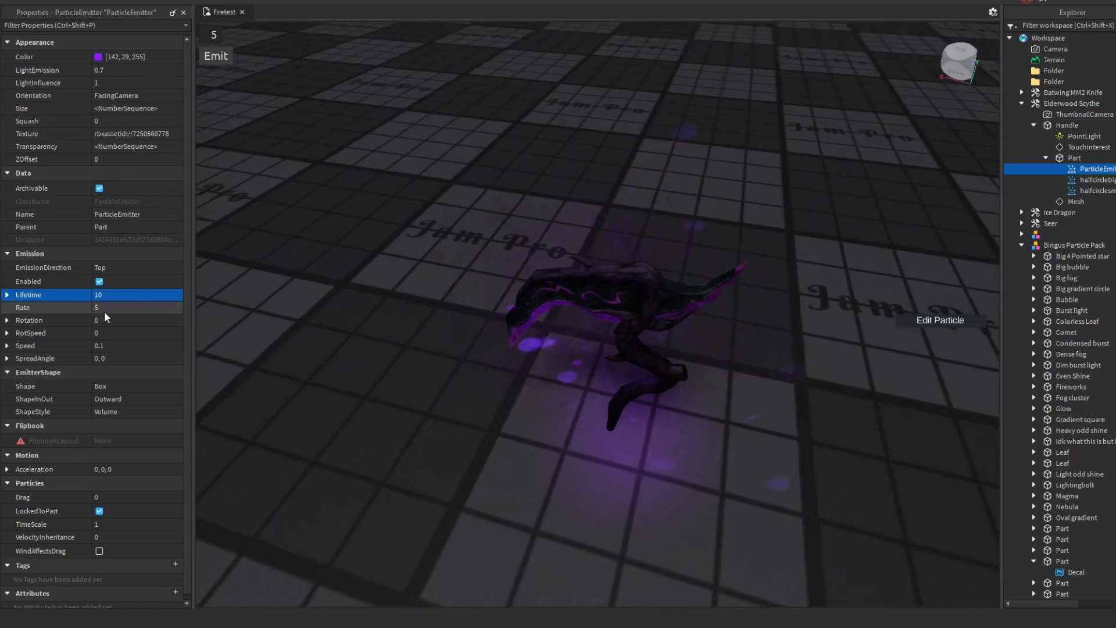
# Set the debris emitter's Speed to 0.3 and inspect the particle motion from several angles around the scythe
pyautogui.click(119, 345)
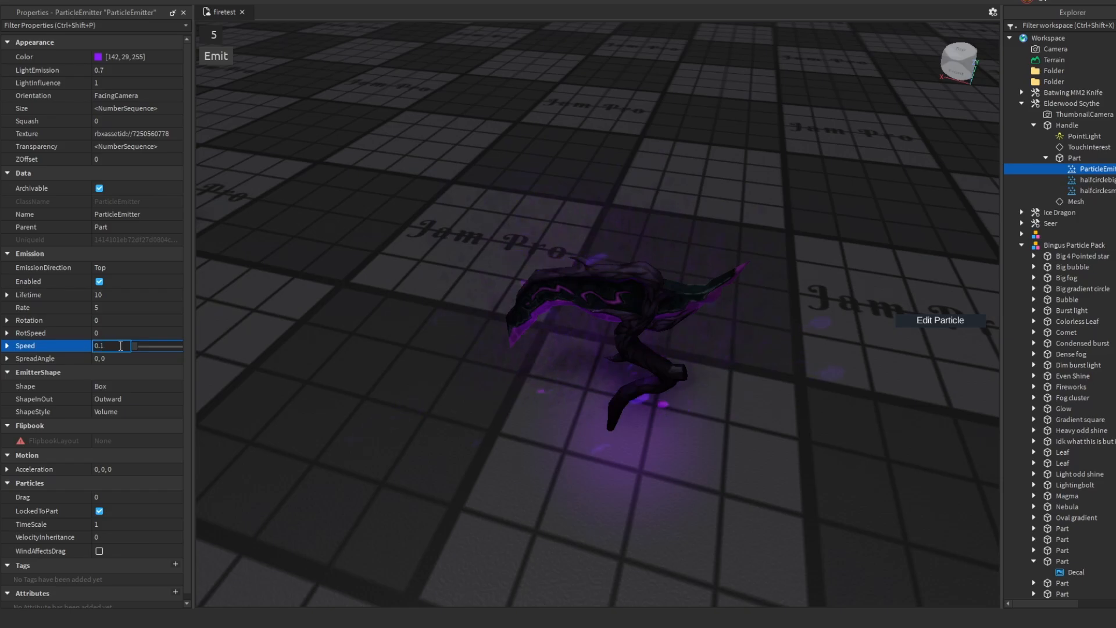
pyautogui.moveTo(504, 433); pyautogui.dragTo(504, 431, button='right')
pyautogui.moveTo(812, 314); pyautogui.dragTo(785, 287, button='right')
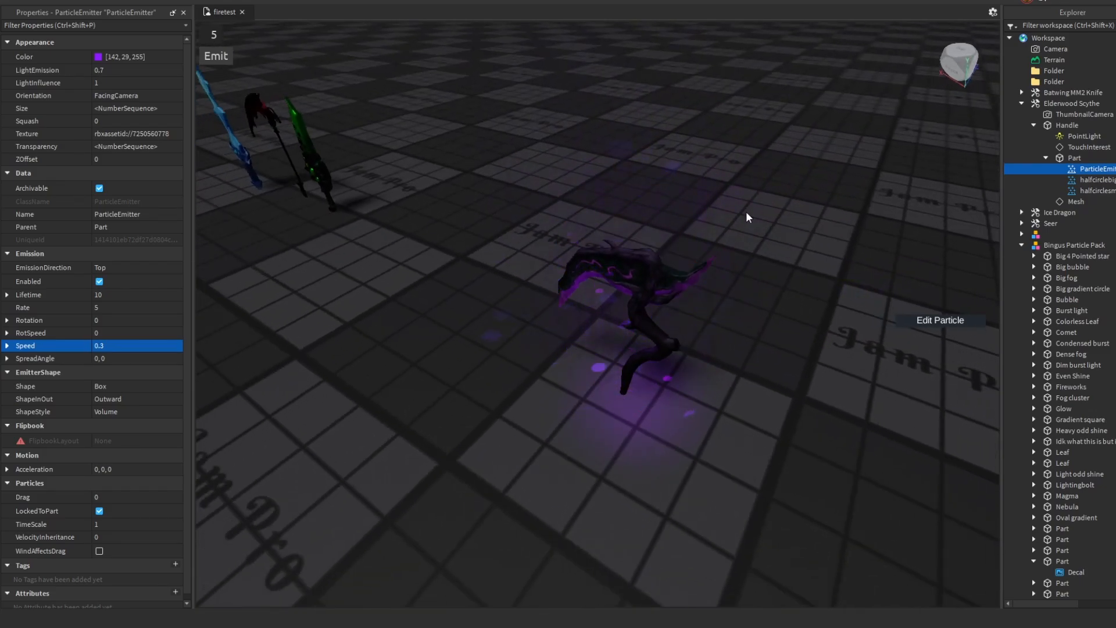
pyautogui.moveTo(485, 409); pyautogui.dragTo(486, 409, button='right')
pyautogui.scroll(5, 486, 410)
pyautogui.scroll(-5, 582, 436)
pyautogui.click(531, 120)
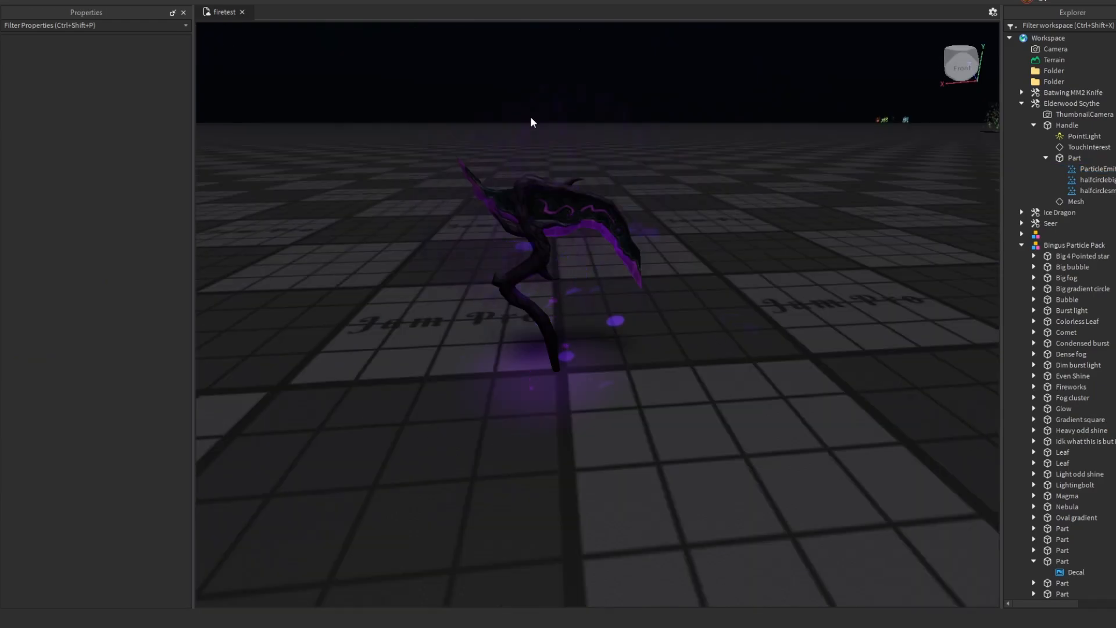
# Darken the halfcirclebig emitter's Color to 30, 8, 77
pyautogui.click(663, 268)
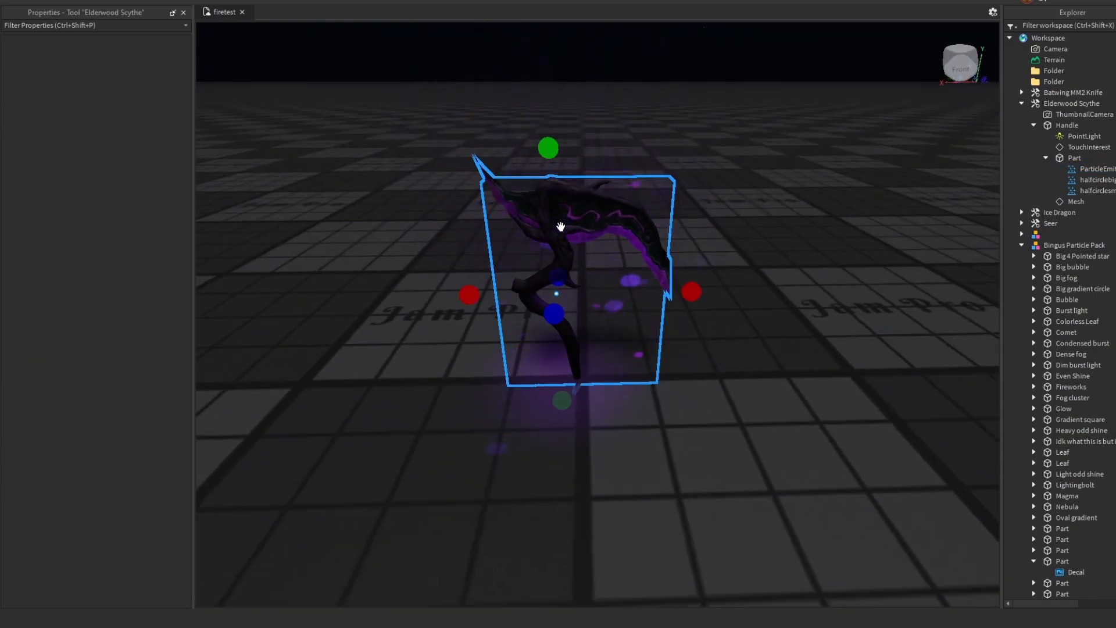
pyautogui.click(1077, 176)
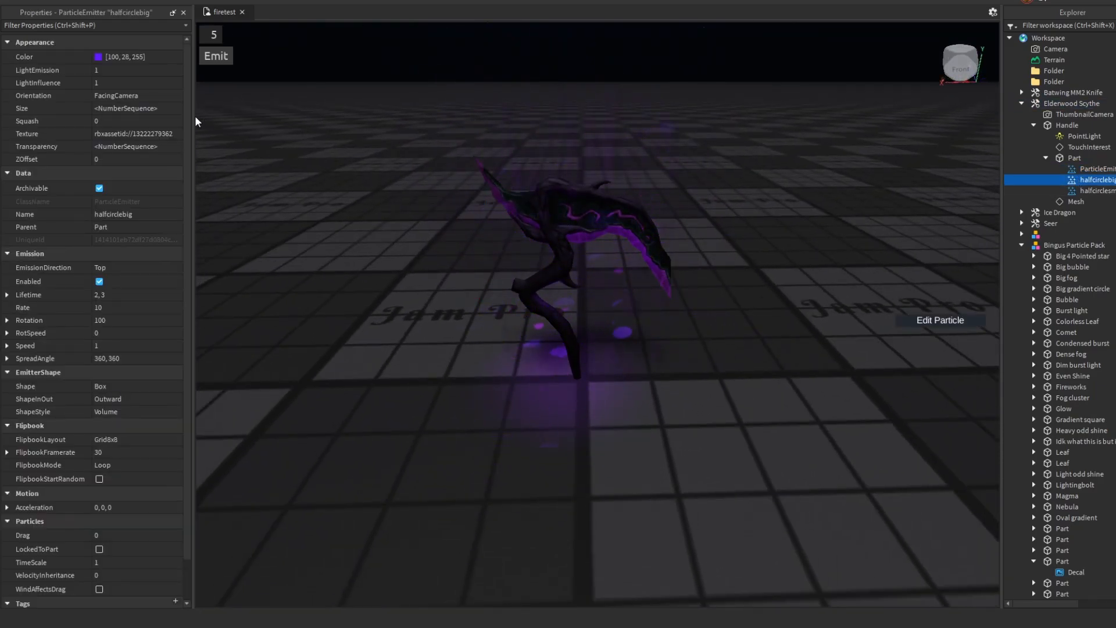
pyautogui.click(132, 74)
pyautogui.moveTo(180, 71); pyautogui.dragTo(263, 79)
pyautogui.click(130, 81)
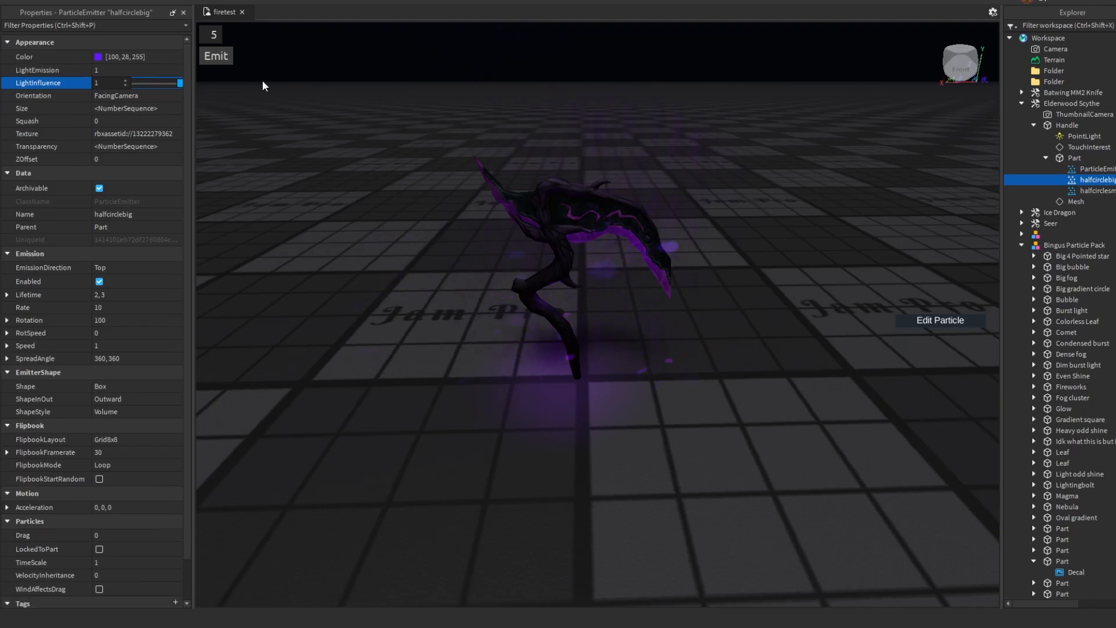
pyautogui.click(97, 61)
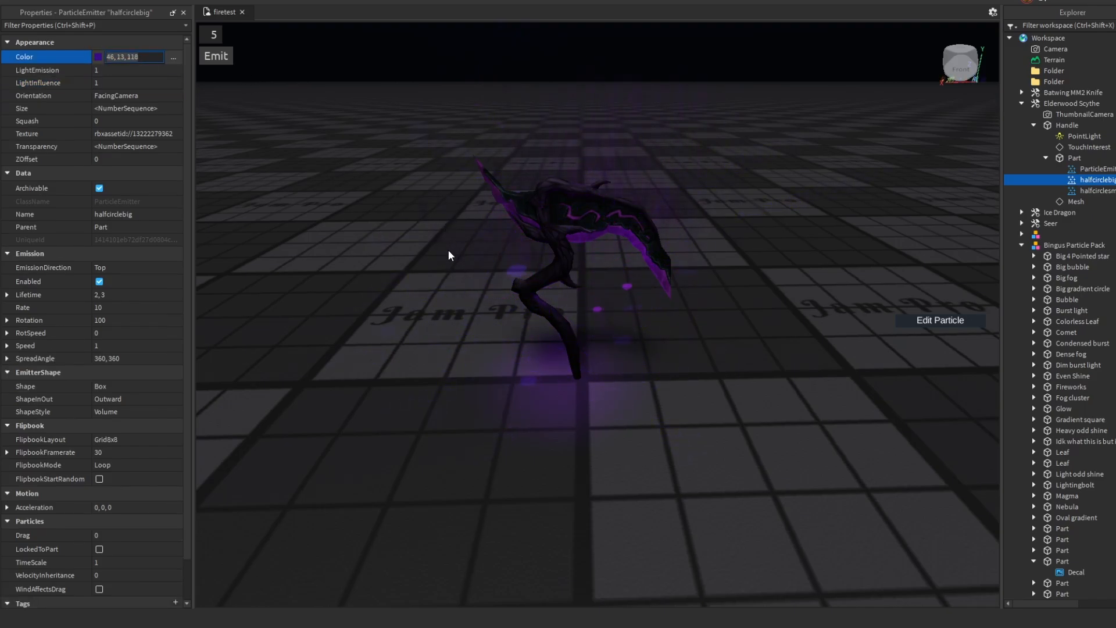
pyautogui.moveTo(448, 250); pyautogui.dragTo(448, 272)
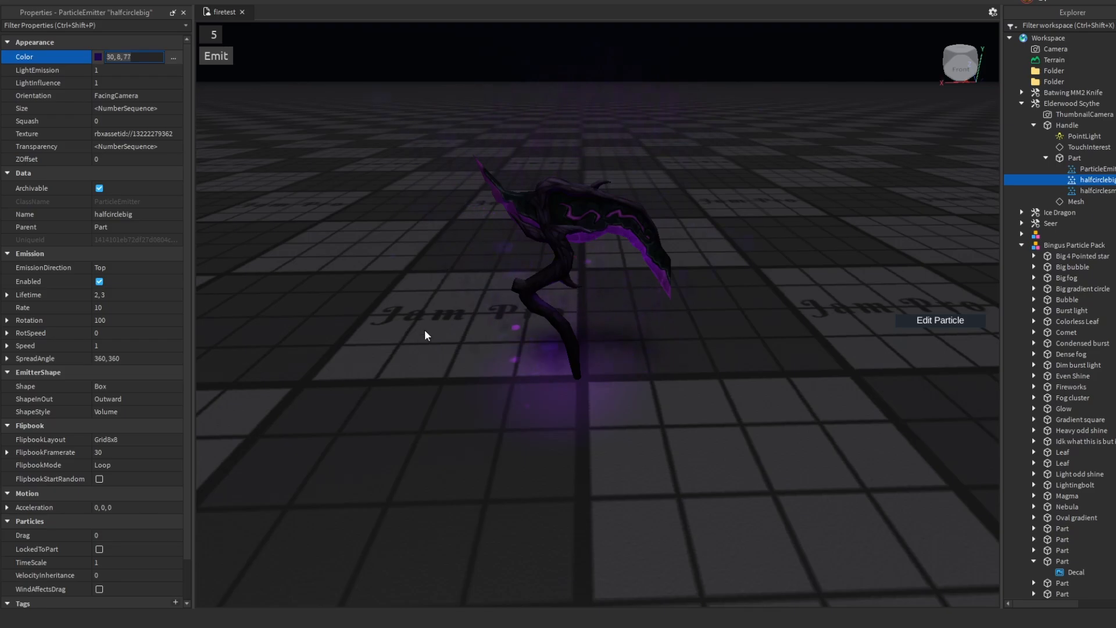
pyautogui.click(452, 373)
# Open the halfcirclesmall emitter's Color for editing and examine the particles around the scythe
pyautogui.click(1076, 191)
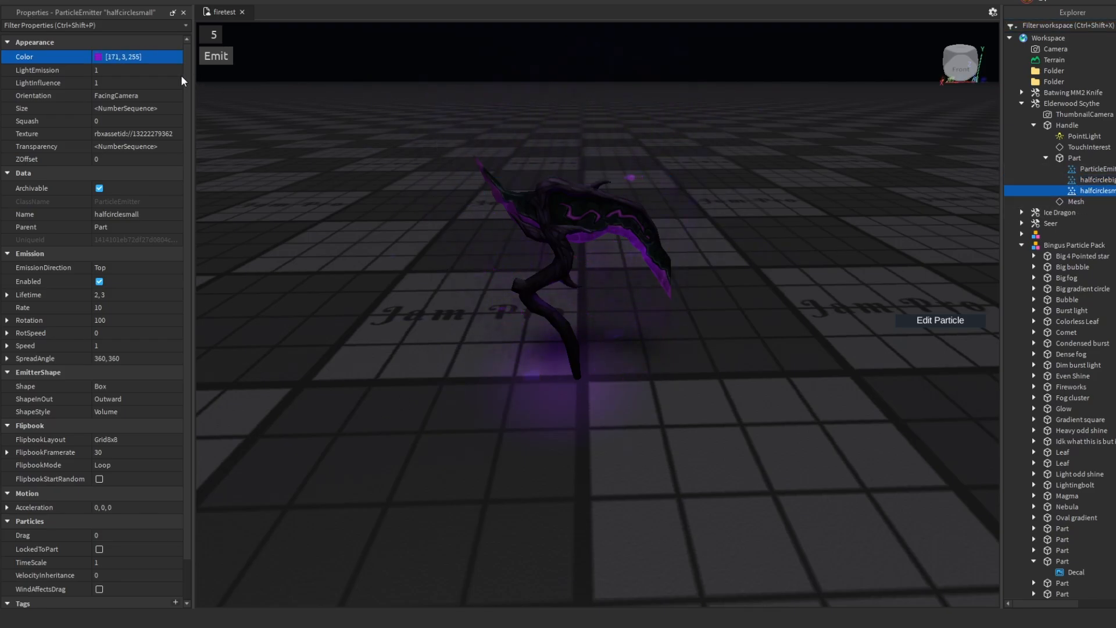
pyautogui.click(100, 61)
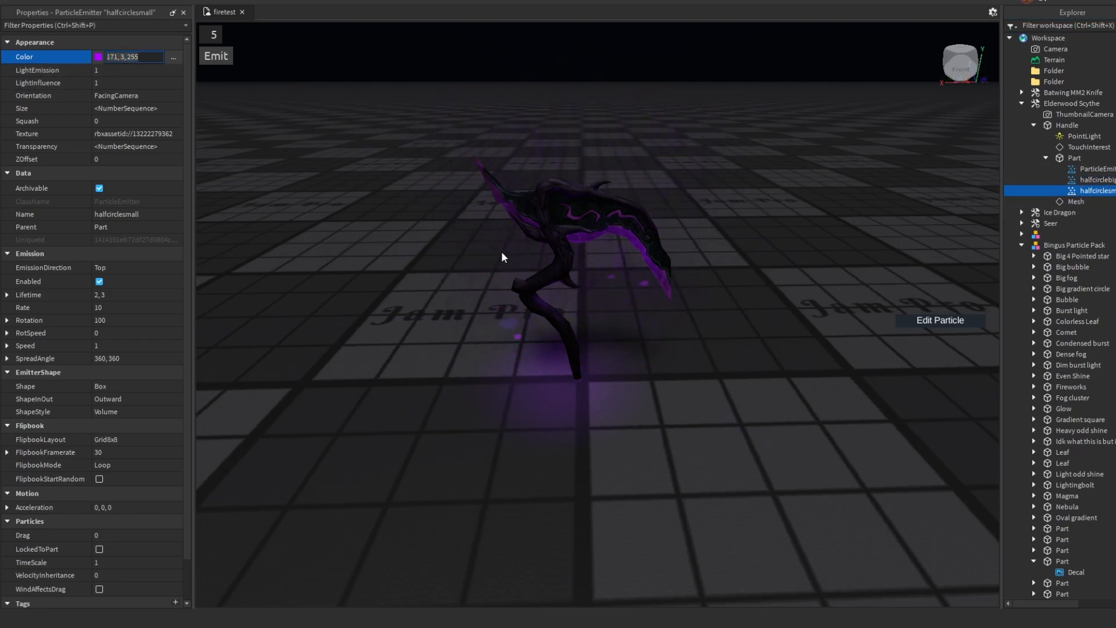
pyautogui.click(792, 355)
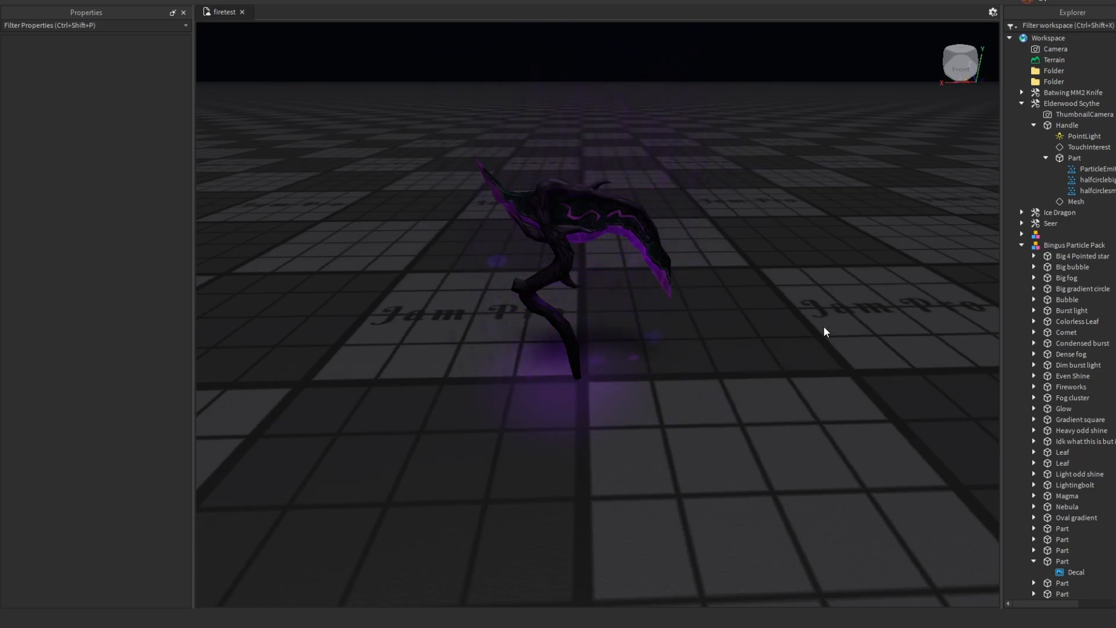
pyautogui.scroll(-2, 823, 319)
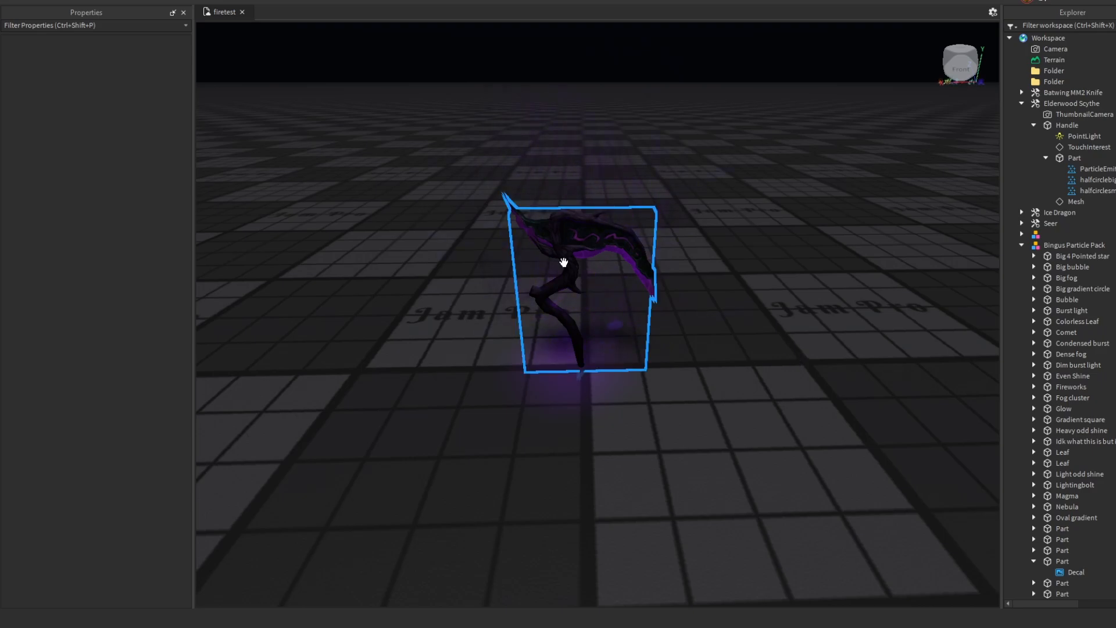
pyautogui.click(1071, 159)
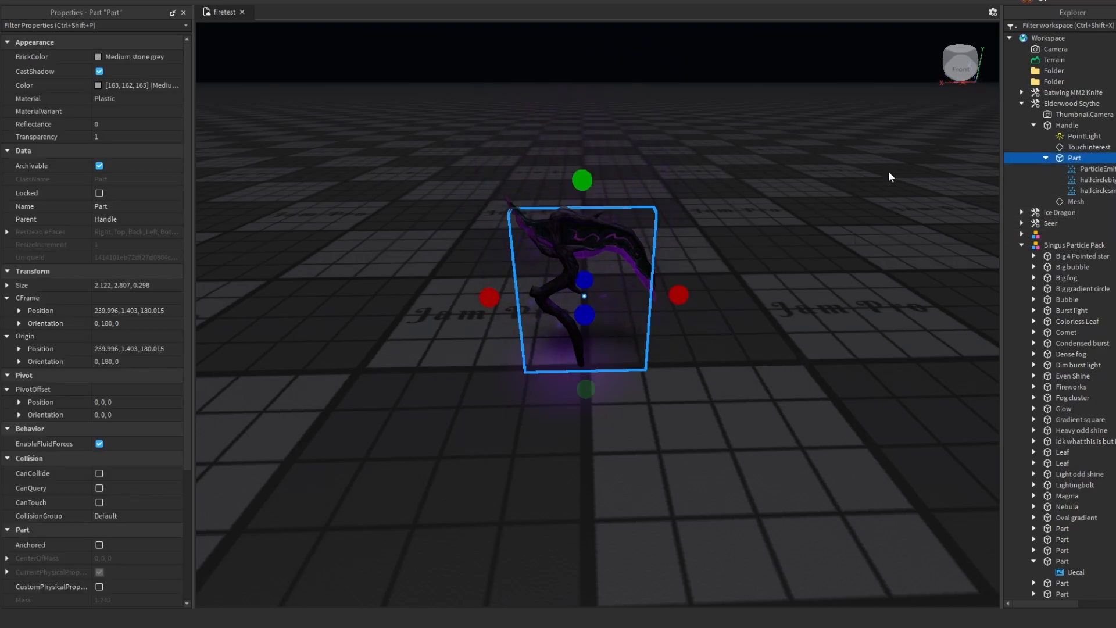
pyautogui.click(772, 385)
pyautogui.scroll(3, 802, 363)
pyautogui.moveTo(803, 361); pyautogui.dragTo(803, 352, button='right')
pyautogui.scroll(-3, 803, 361)
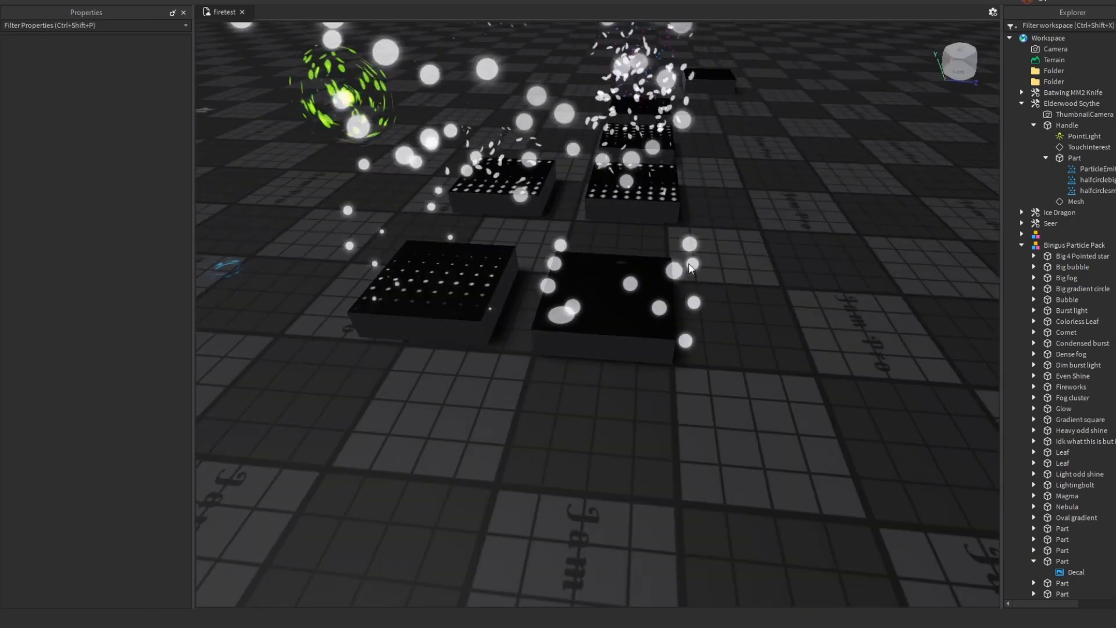
pyautogui.click(650, 302)
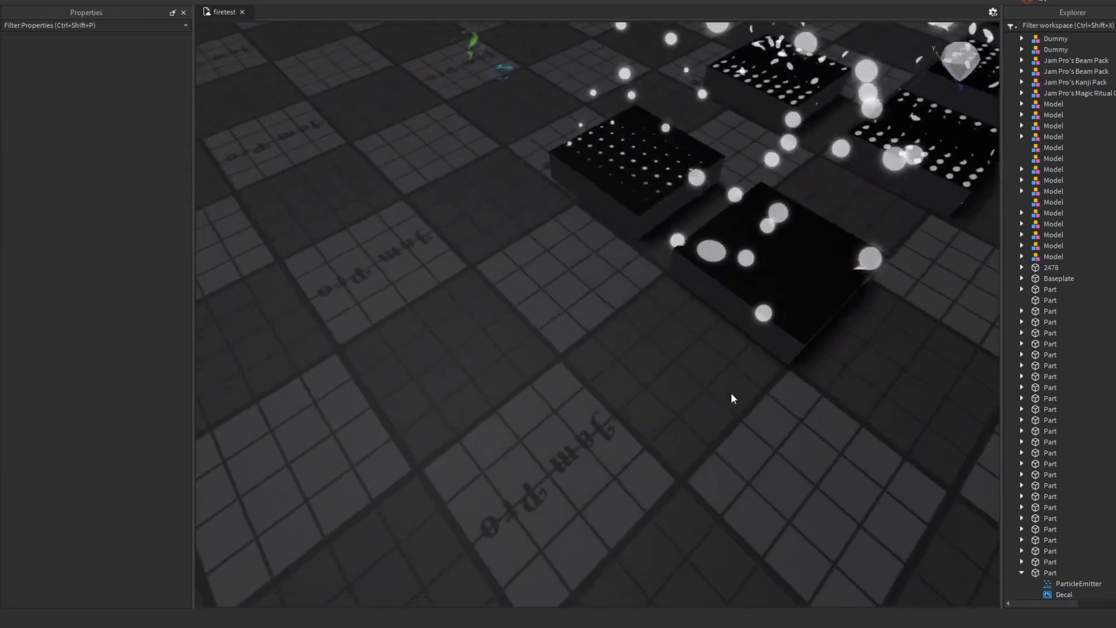
pyautogui.moveTo(731, 394); pyautogui.dragTo(730, 394, button='right')
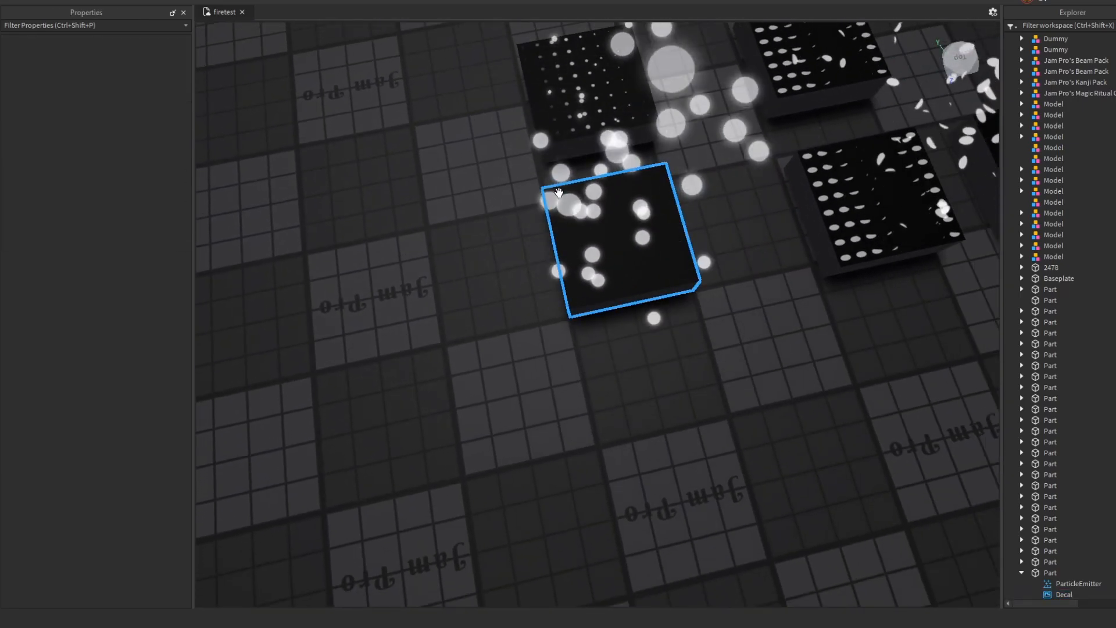
pyautogui.moveTo(566, 276); pyautogui.dragTo(564, 267, button='right')
pyautogui.press('w')
pyautogui.scroll(19, 1031, 128)
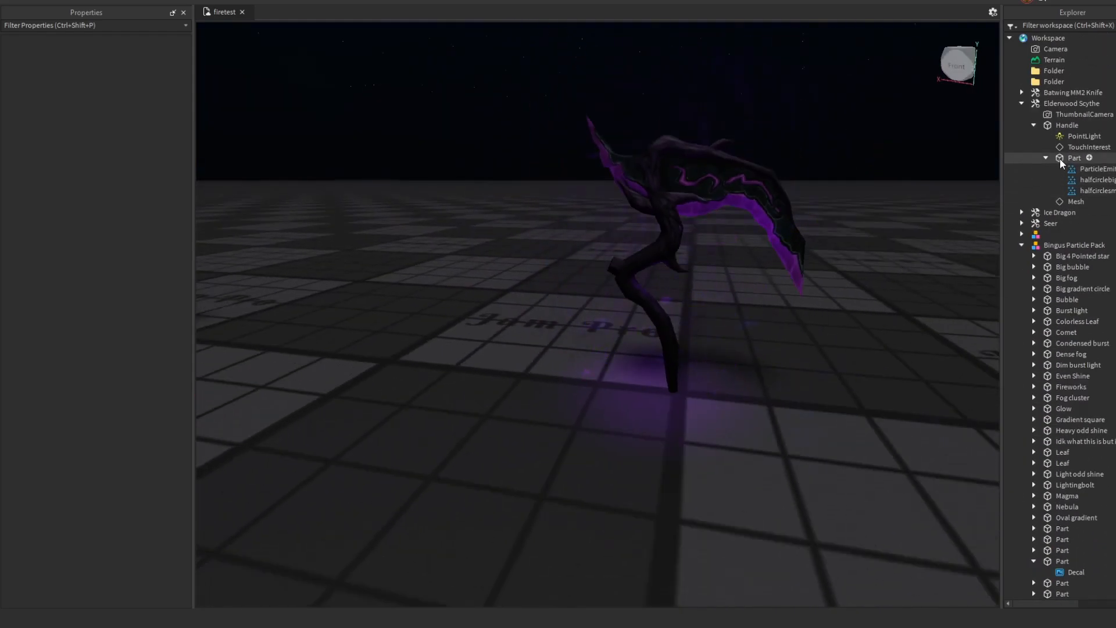
pyautogui.click(1073, 158)
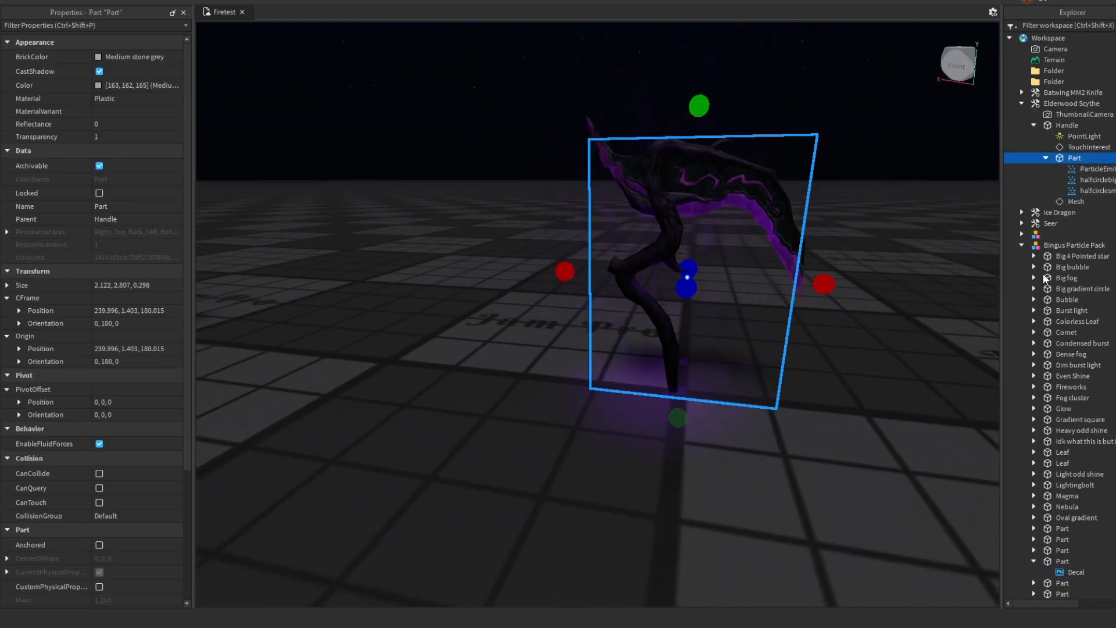
pyautogui.moveTo(601, 361); pyautogui.dragTo(601, 360, button='right')
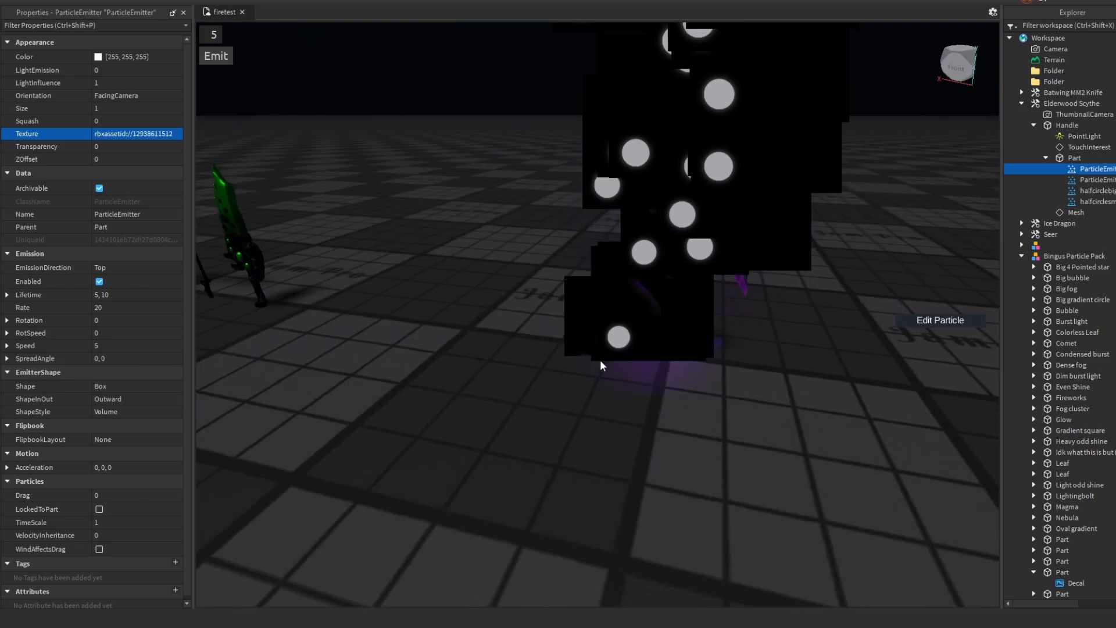
pyautogui.moveTo(603, 365); pyautogui.dragTo(604, 351, button='right')
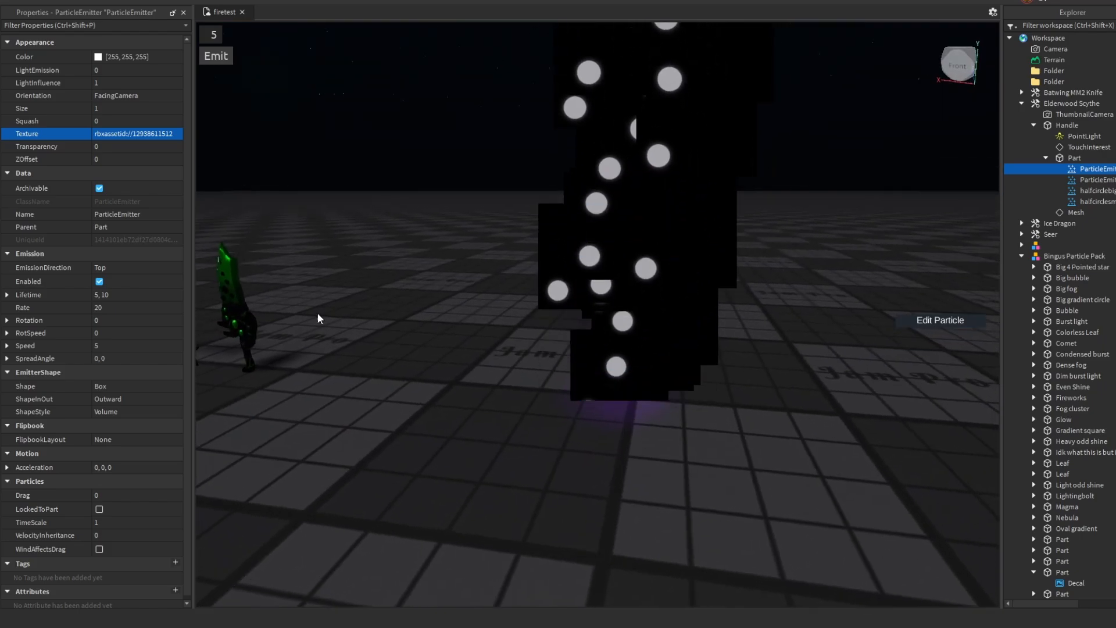
# Set the new round-glow emitter's Lifetime to 1 and Speed to 0.1
pyautogui.click(110, 296)
pyautogui.write('1')
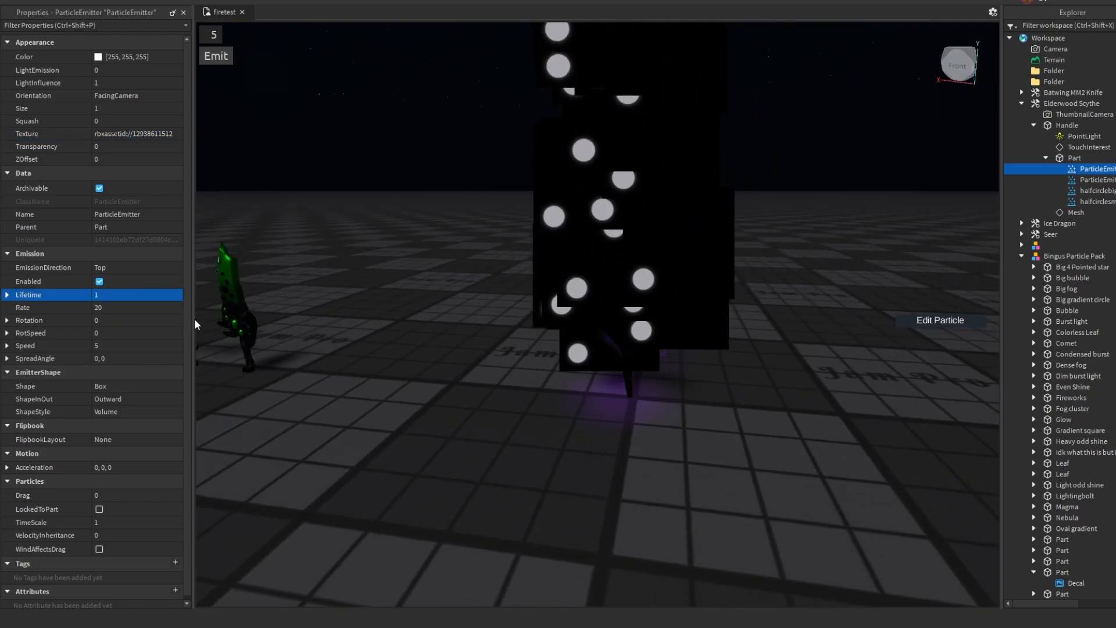
pyautogui.click(117, 345)
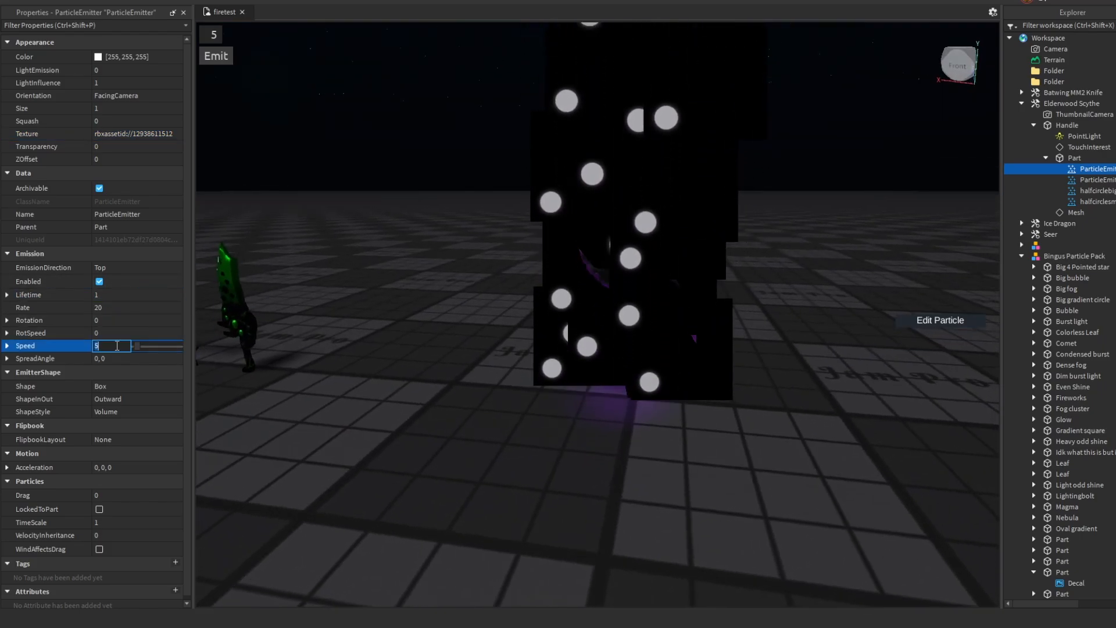
pyautogui.press('BackSpace')
pyautogui.write('0.1')
pyautogui.press('Return')
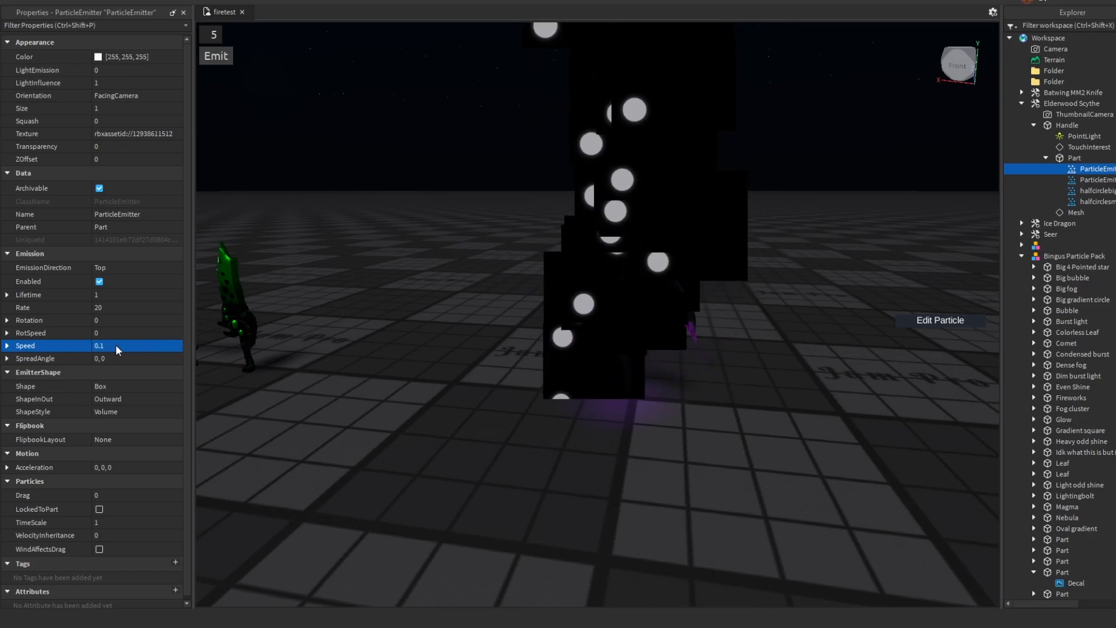
# Set the round-glow emitter's LightEmission to 1 and Size to 0.4, and inspect the dots around the scythe
pyautogui.click(128, 70)
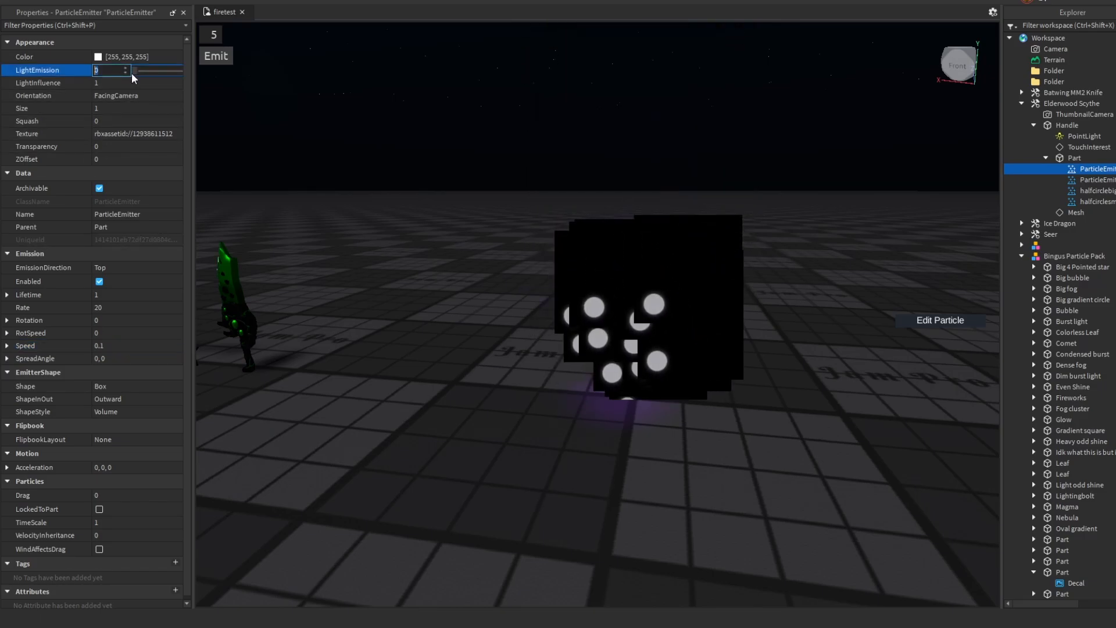
pyautogui.write('1')
pyautogui.press('Return')
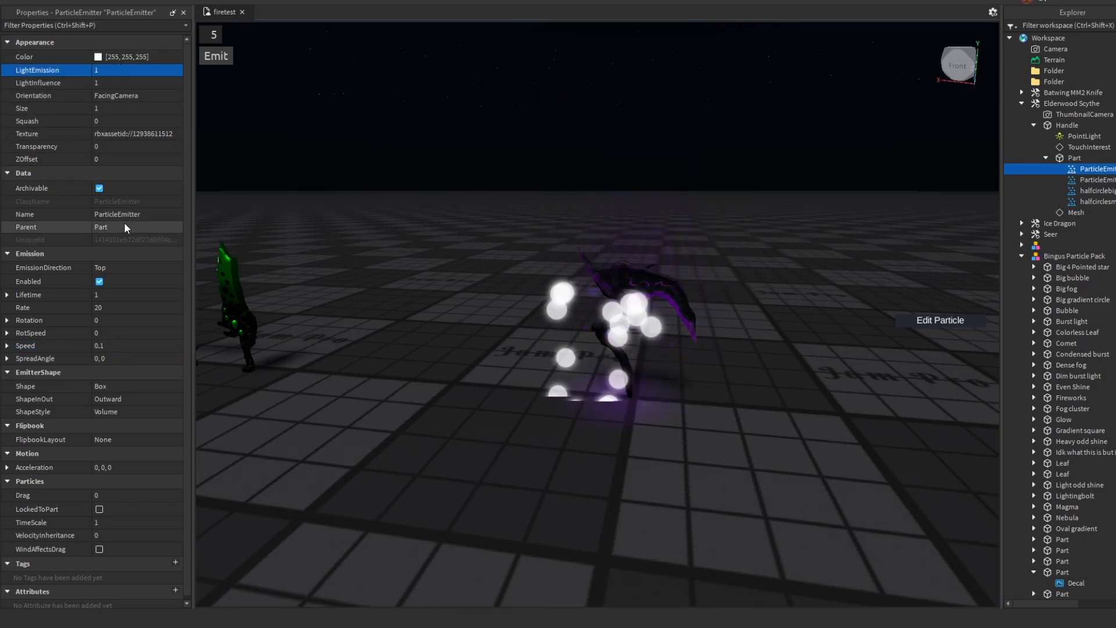
pyautogui.click(119, 108)
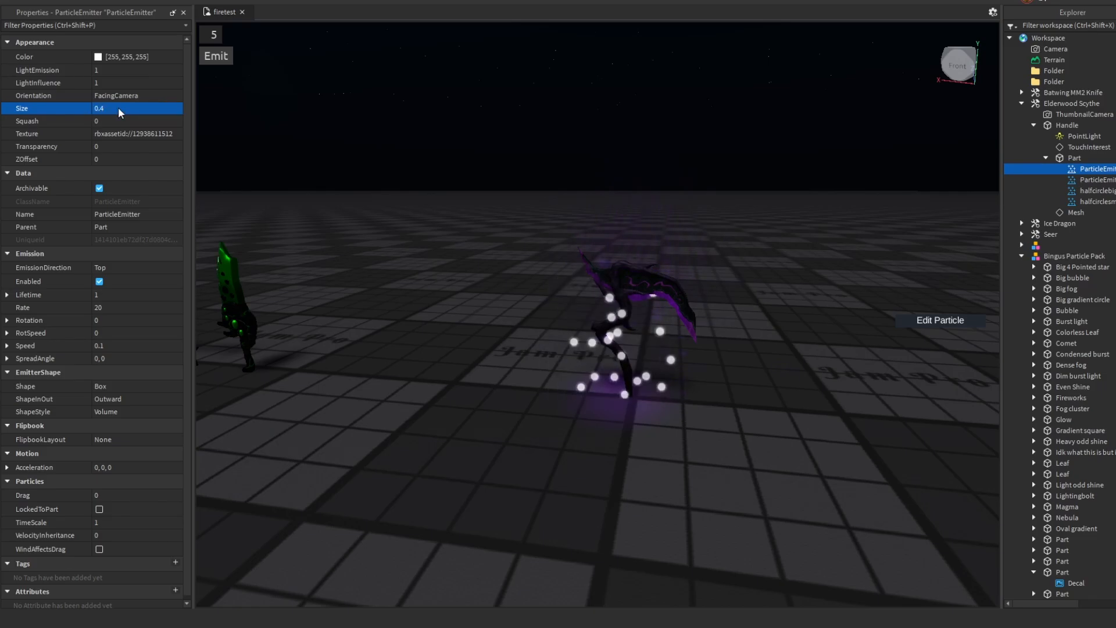
pyautogui.scroll(3, 486, 177)
pyautogui.moveTo(486, 178); pyautogui.dragTo(485, 180, button='right')
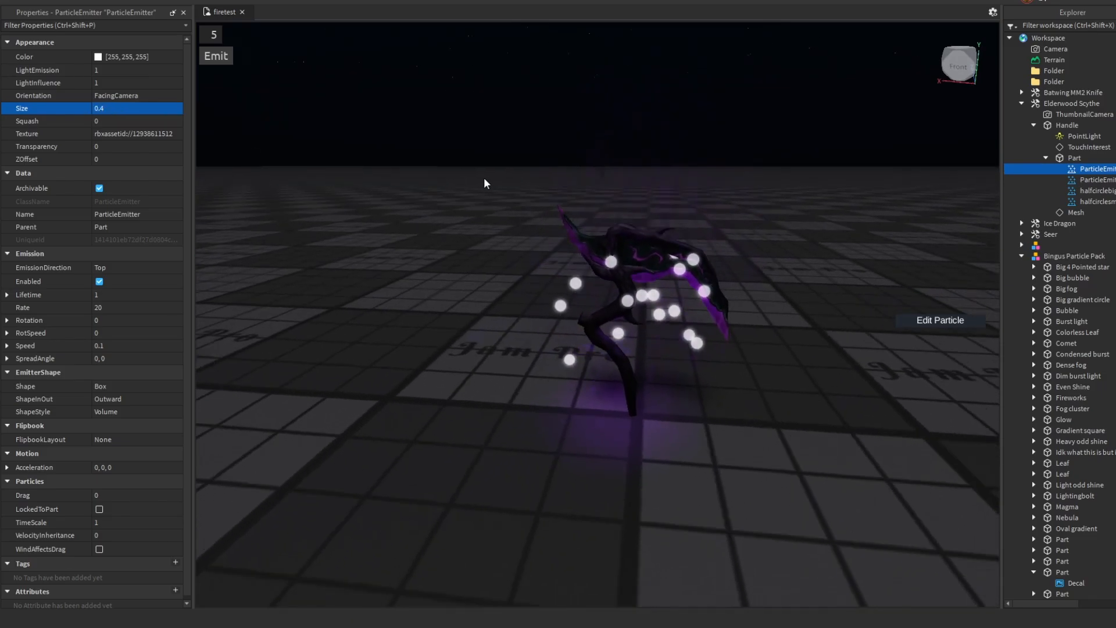
# Turn the round-glow emitter's Transparency into a rising curve with a keypoint at time 0.674 and value 0.869
pyautogui.click(155, 146)
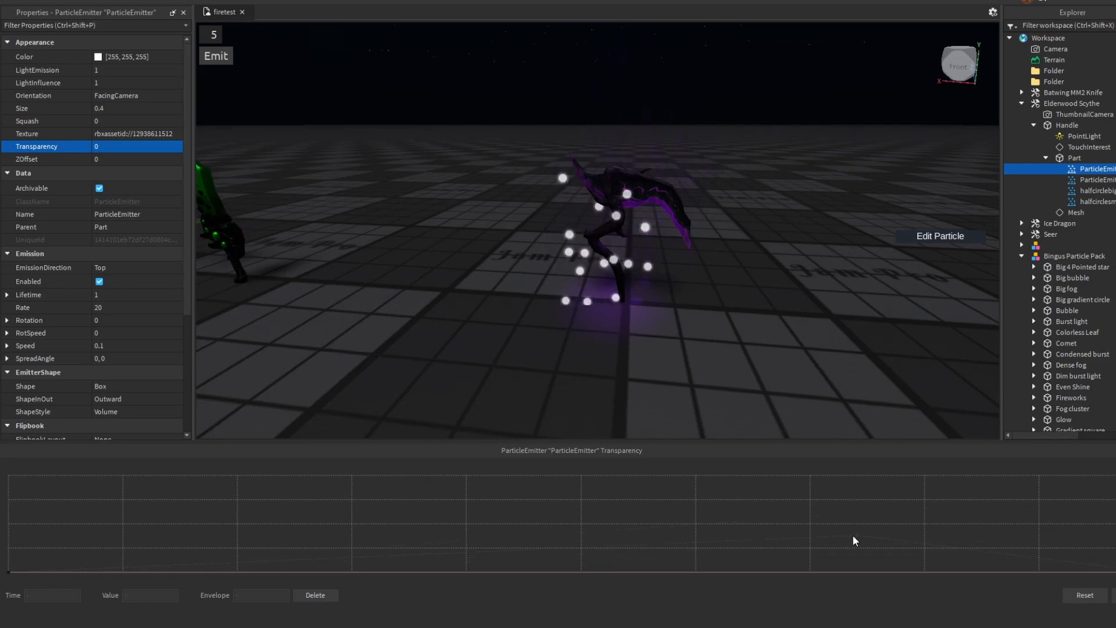
pyautogui.click(942, 545)
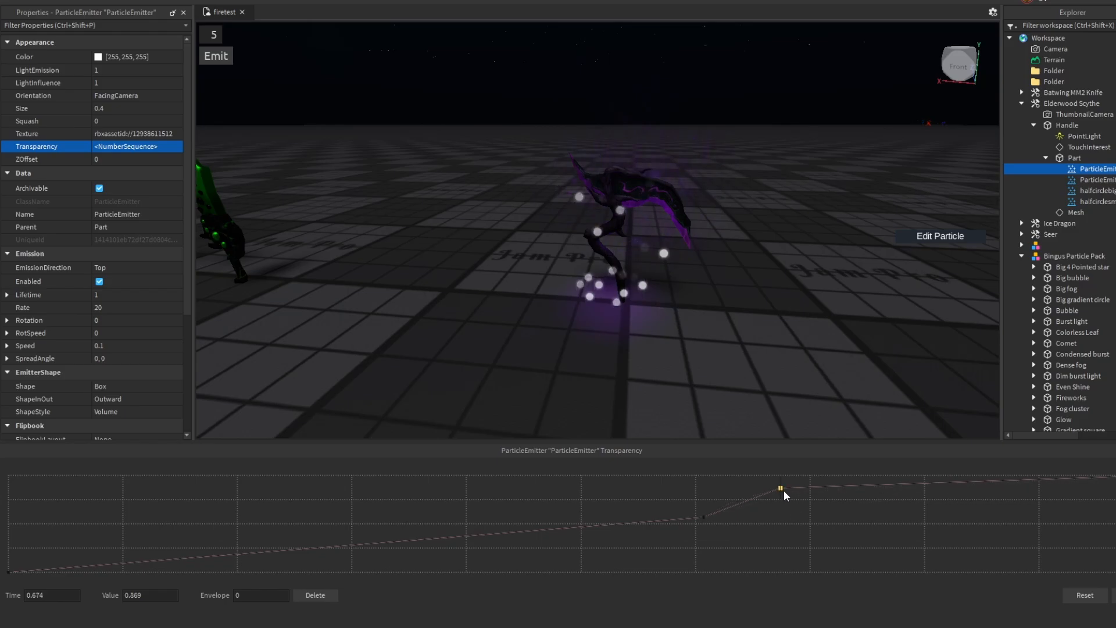
pyautogui.click(1113, 594)
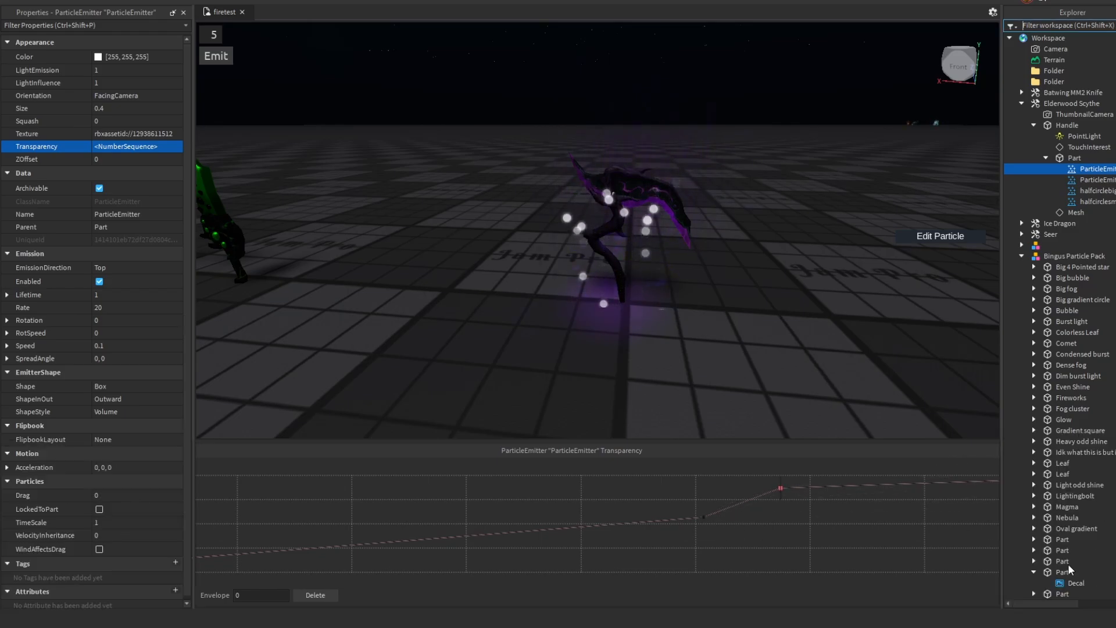
# Set the round-glow emitter's Lifetime to 3 and its Rate to 1
pyautogui.click(131, 295)
pyautogui.press('Return')
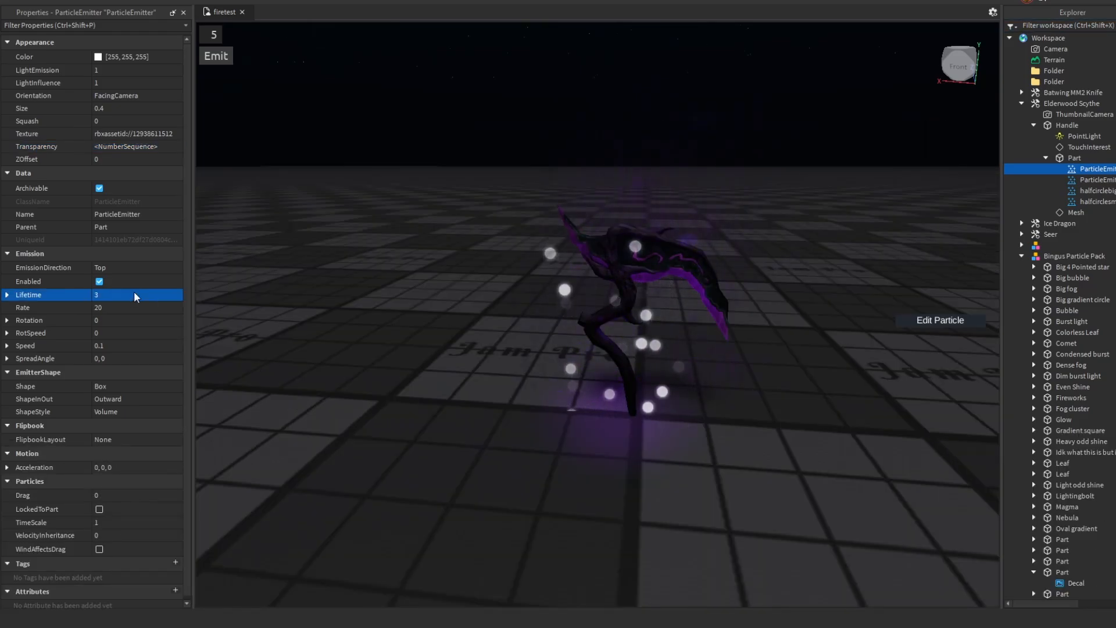
pyautogui.click(112, 307)
pyautogui.write('1')
pyautogui.press('Return')
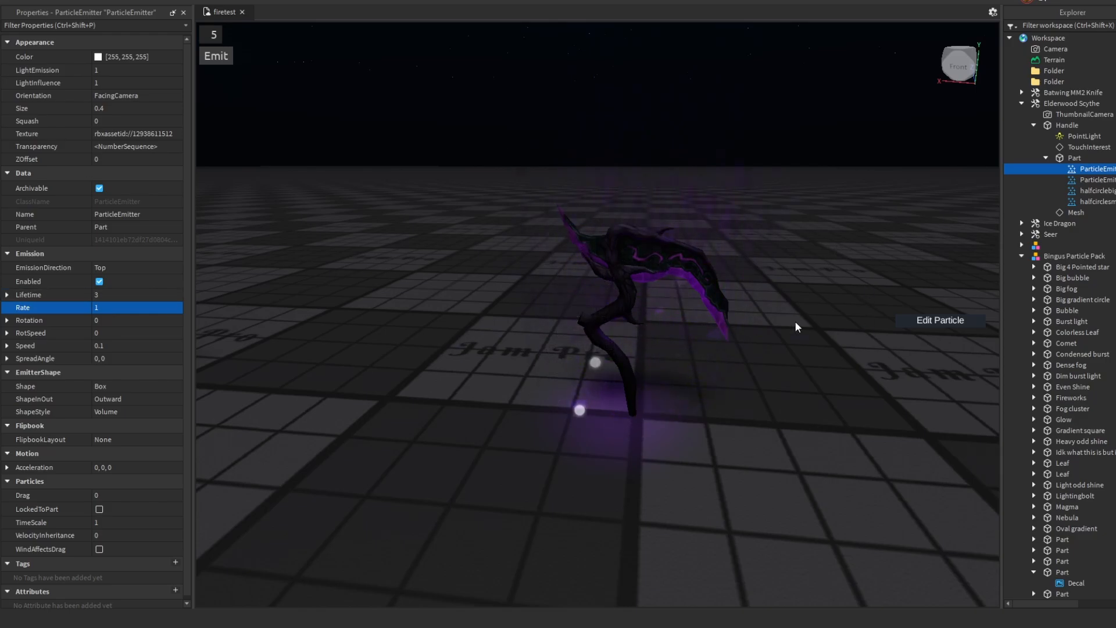
# Set the round-glow emitter's Size to 0.2 and its RotSpeed to 50
pyautogui.click(125, 109)
pyautogui.write('0.2')
pyautogui.click(110, 333)
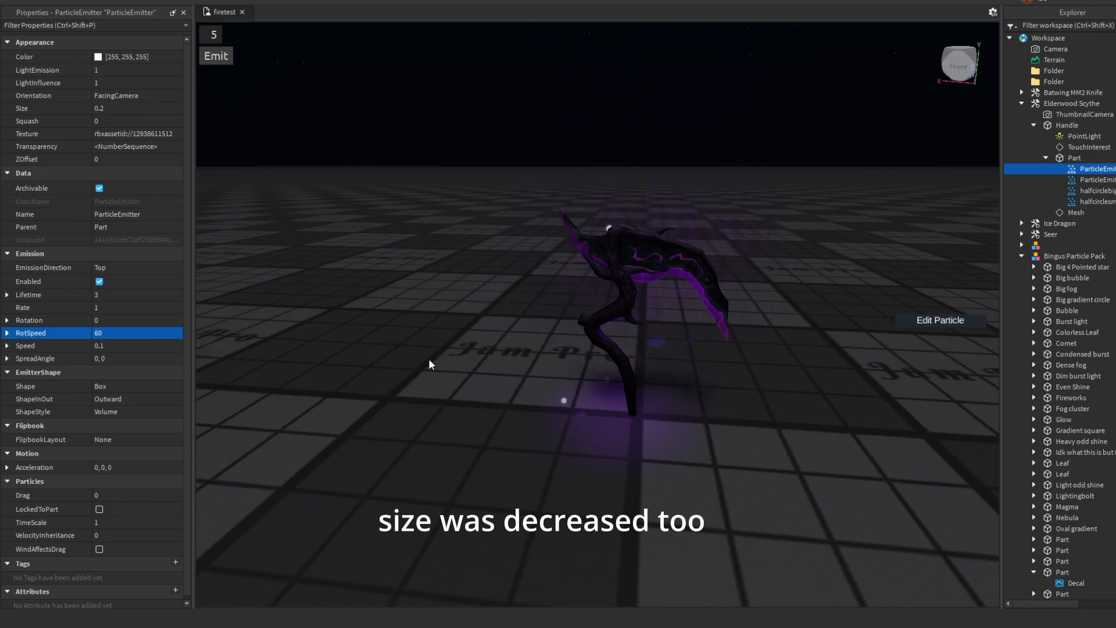
pyautogui.scroll(3, 550, 397)
pyautogui.click(126, 335)
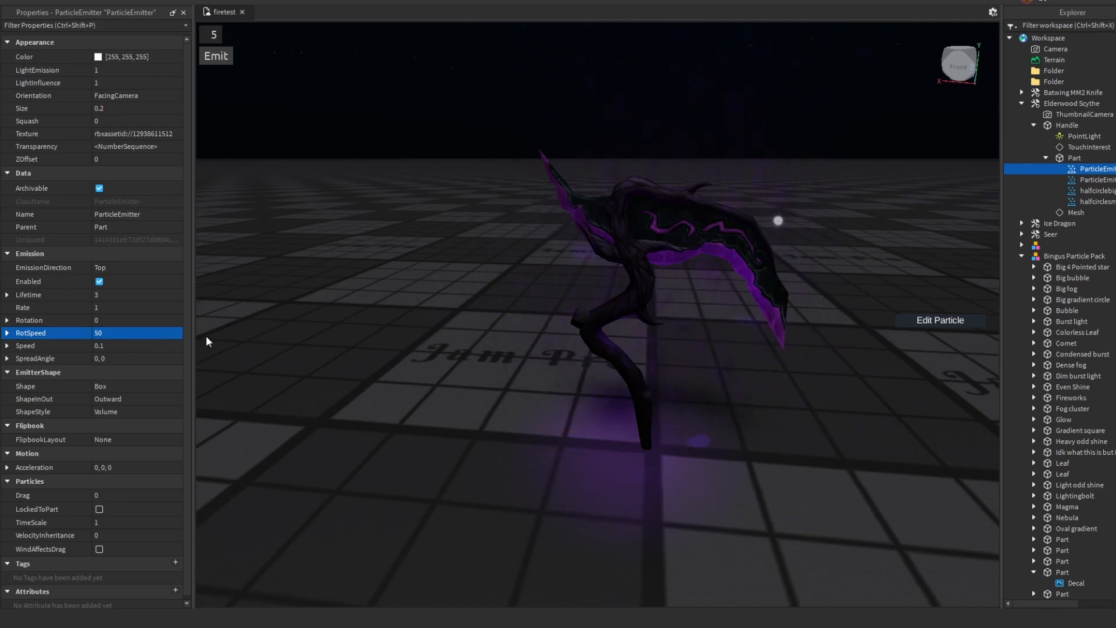
# Set the round-glow emitter's Lifetime to 5 and Rate to 3, and colour the particles pink-purple (248, 53, 255) at Size 0.1
pyautogui.moveTo(355, 343); pyautogui.dragTo(356, 343, button='right')
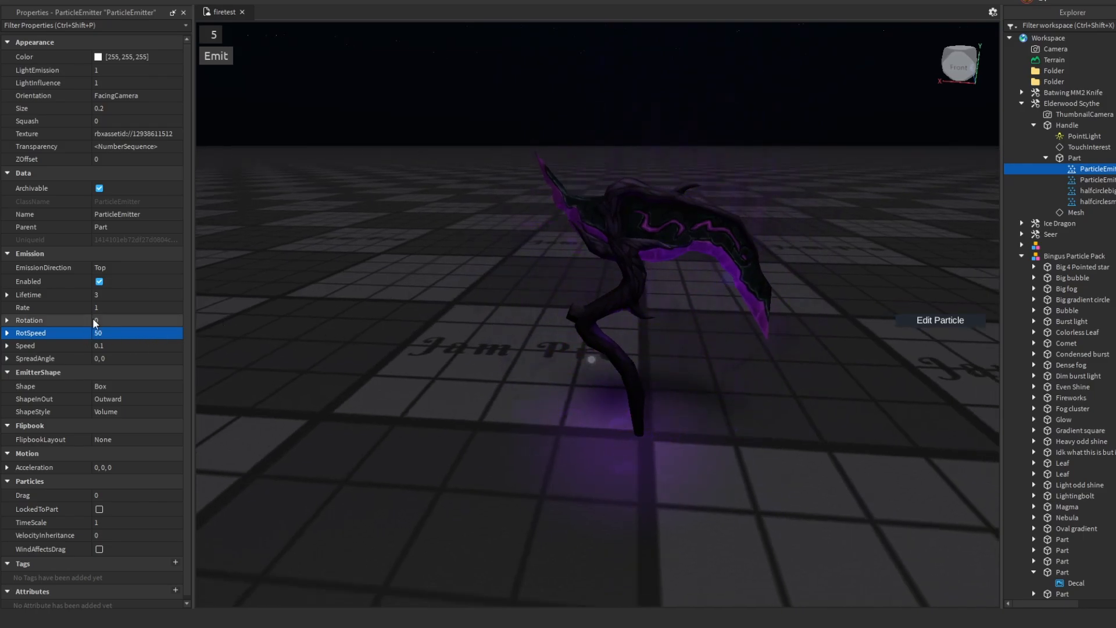
pyautogui.click(120, 297)
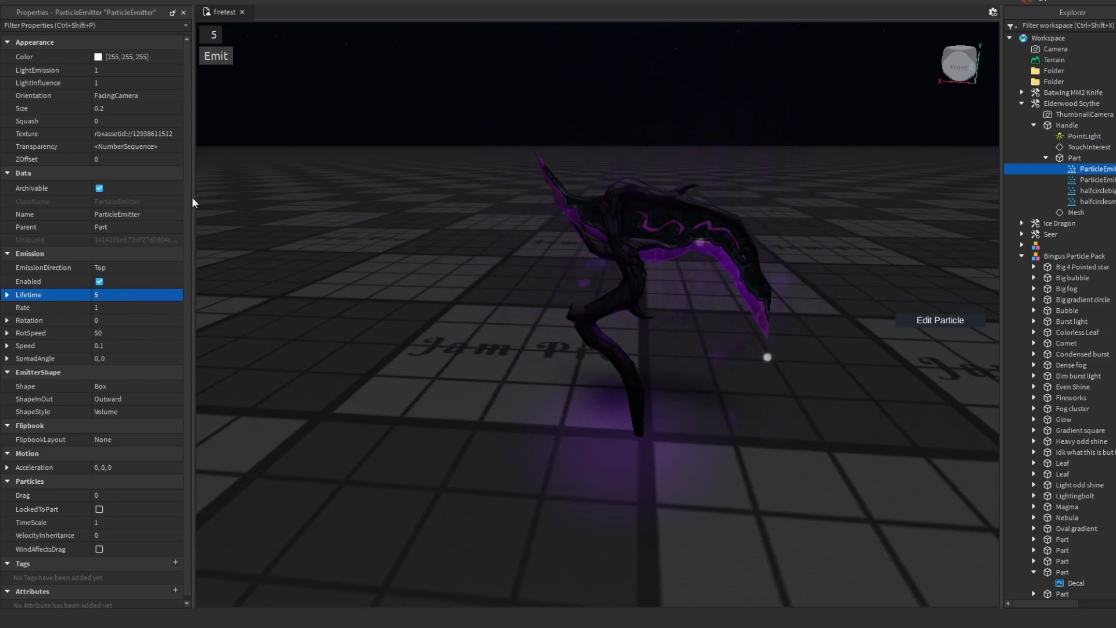
pyautogui.click(139, 57)
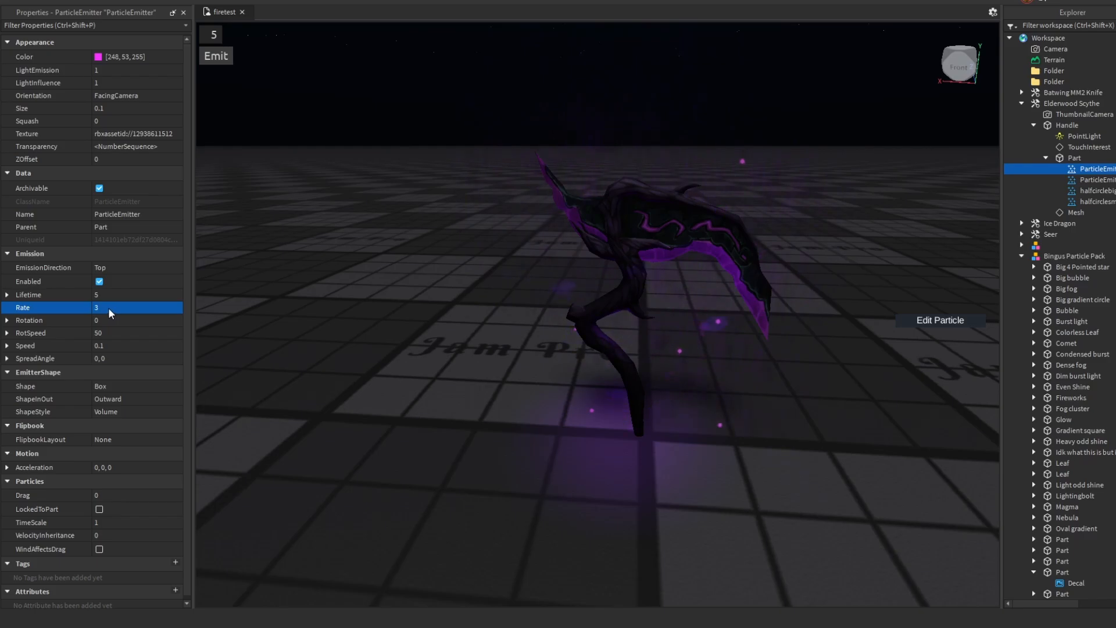
# Turn the round-glow emitter's Size into a number sequence and open its Speed for editing
pyautogui.click(165, 110)
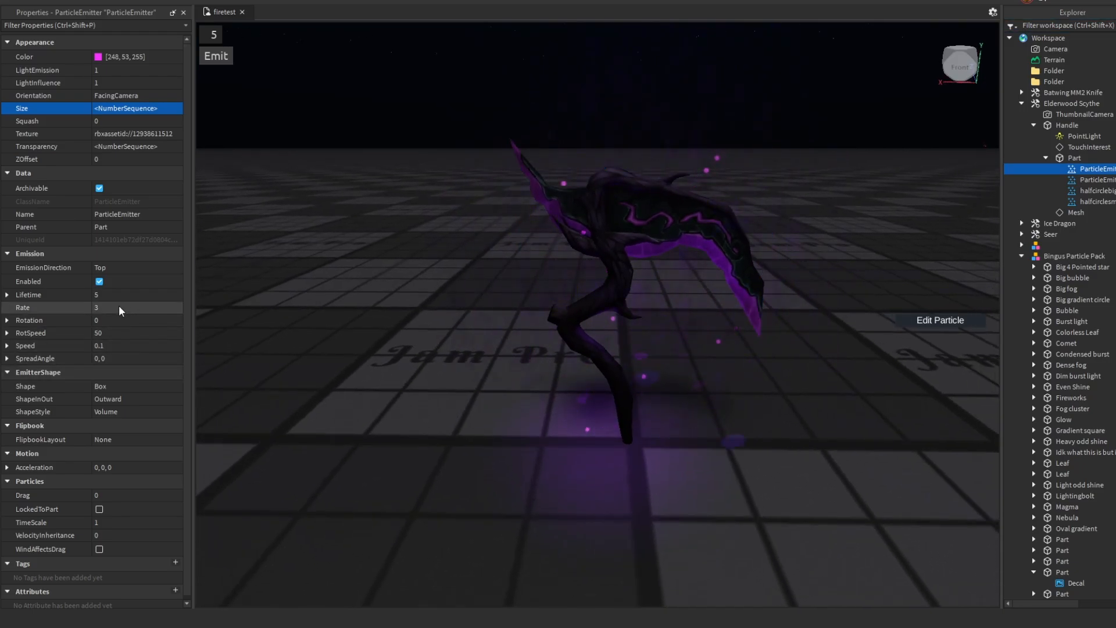
pyautogui.click(123, 344)
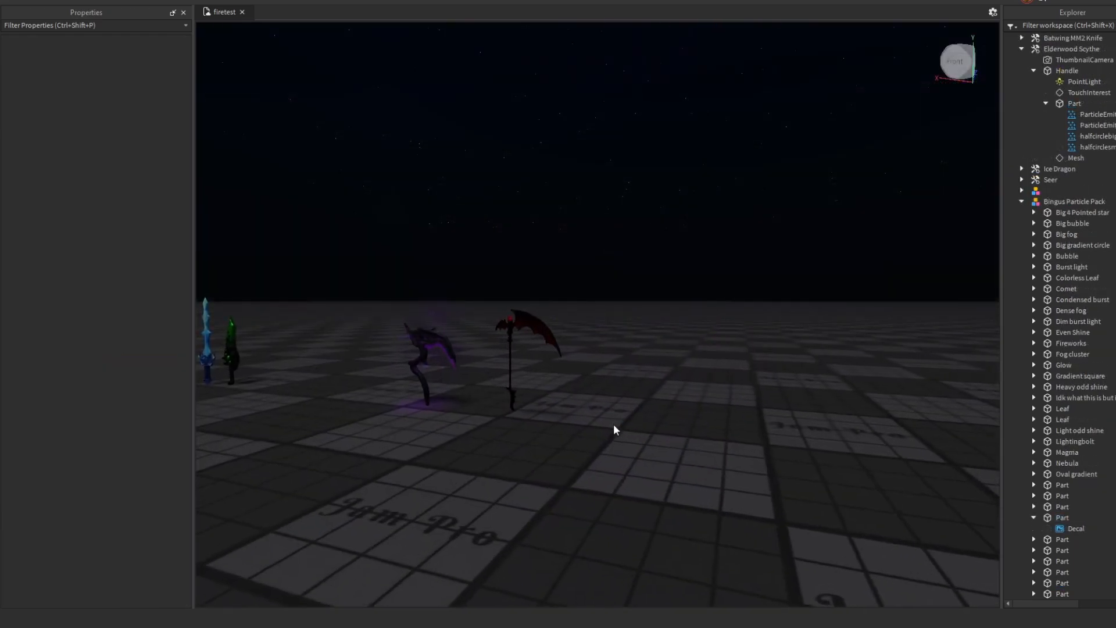
# Select the Batwing MM2 Knife and raise it above the floor to a height of about 2.28 studs
pyautogui.press('w')
pyautogui.moveTo(614, 425); pyautogui.dragTo(614, 430, button='right')
pyautogui.press('w')
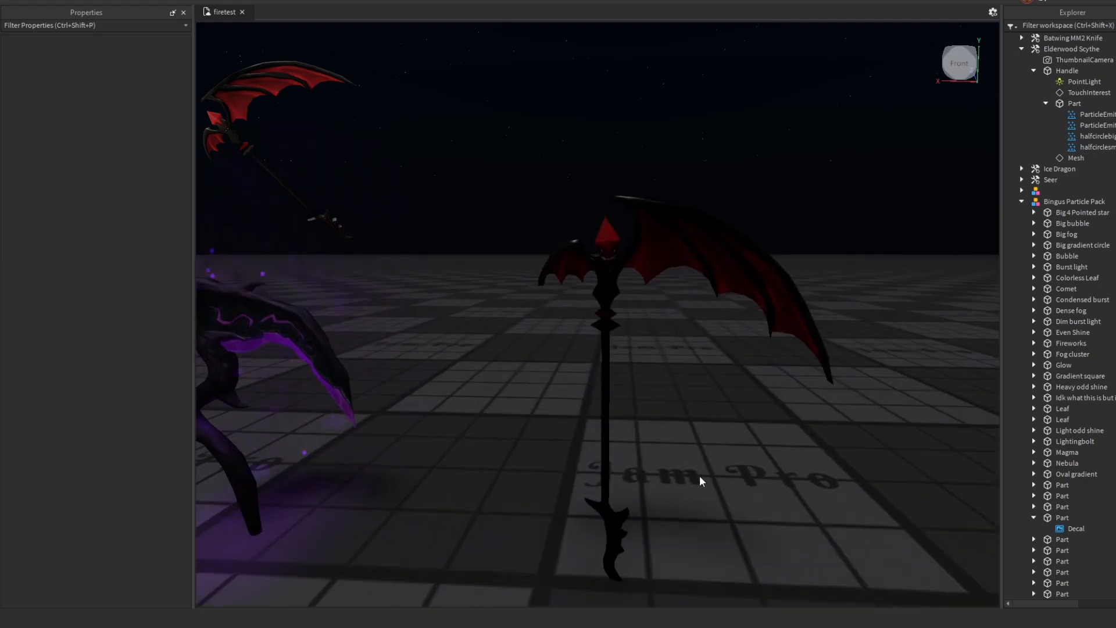
pyautogui.press('s')
pyautogui.moveTo(741, 453); pyautogui.dragTo(741, 459, button='right')
pyautogui.moveTo(603, 429); pyautogui.dragTo(688, 444)
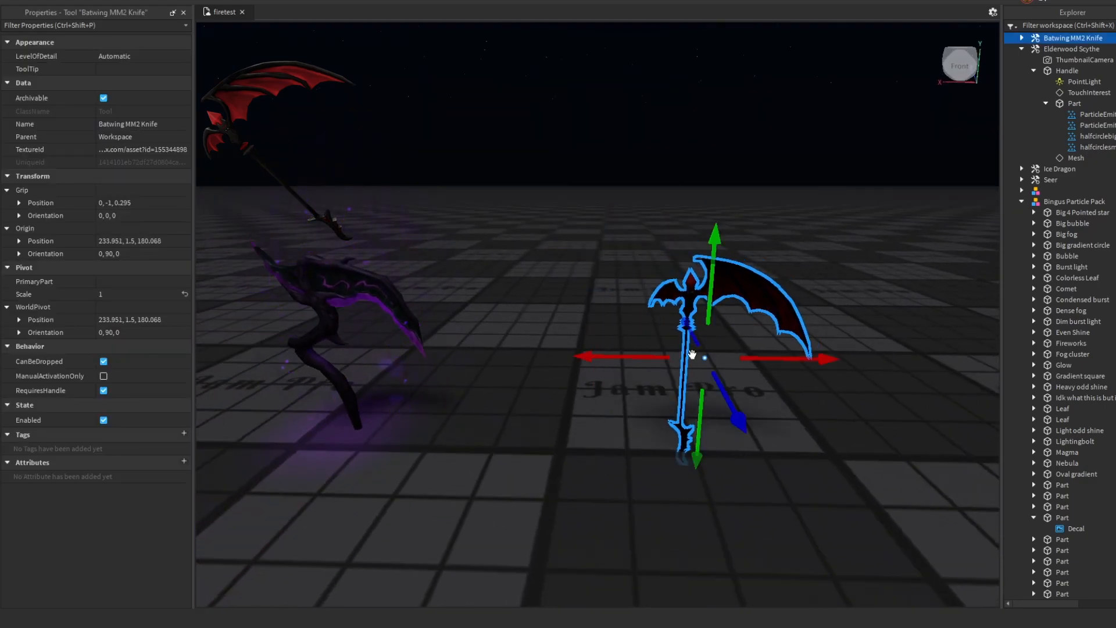
pyautogui.moveTo(711, 285); pyautogui.dragTo(704, 242)
pyautogui.moveTo(758, 243); pyautogui.dragTo(759, 247, button='right')
pyautogui.press('s')
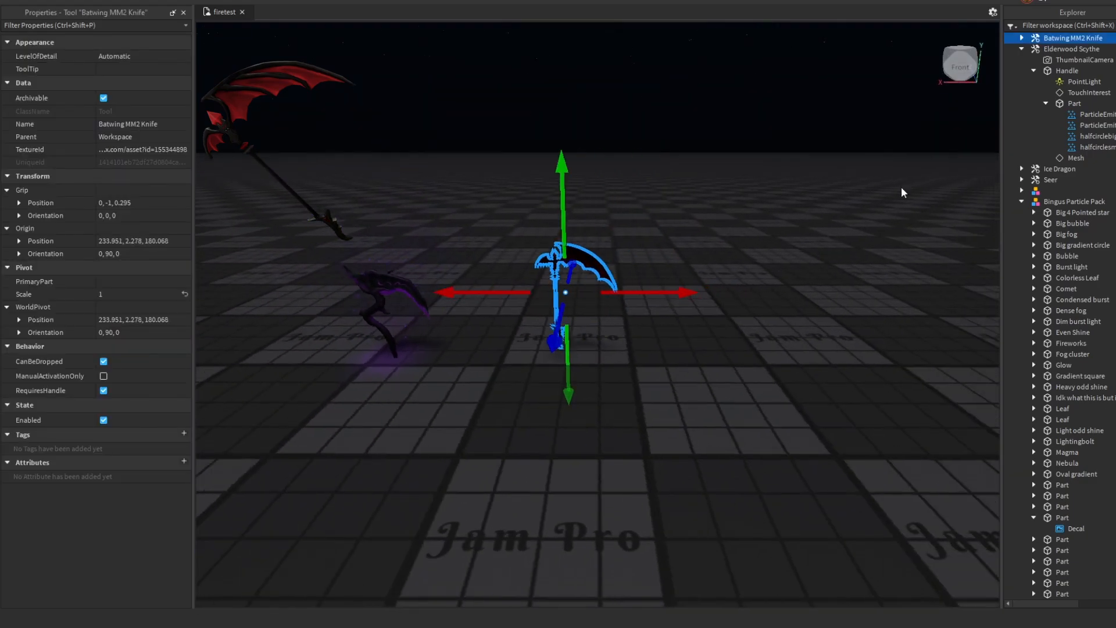
# Insert a new Part into the Handle of the Batwing MM2 Knife
pyautogui.click(1022, 38)
pyautogui.click(1033, 49)
pyautogui.click(1052, 48)
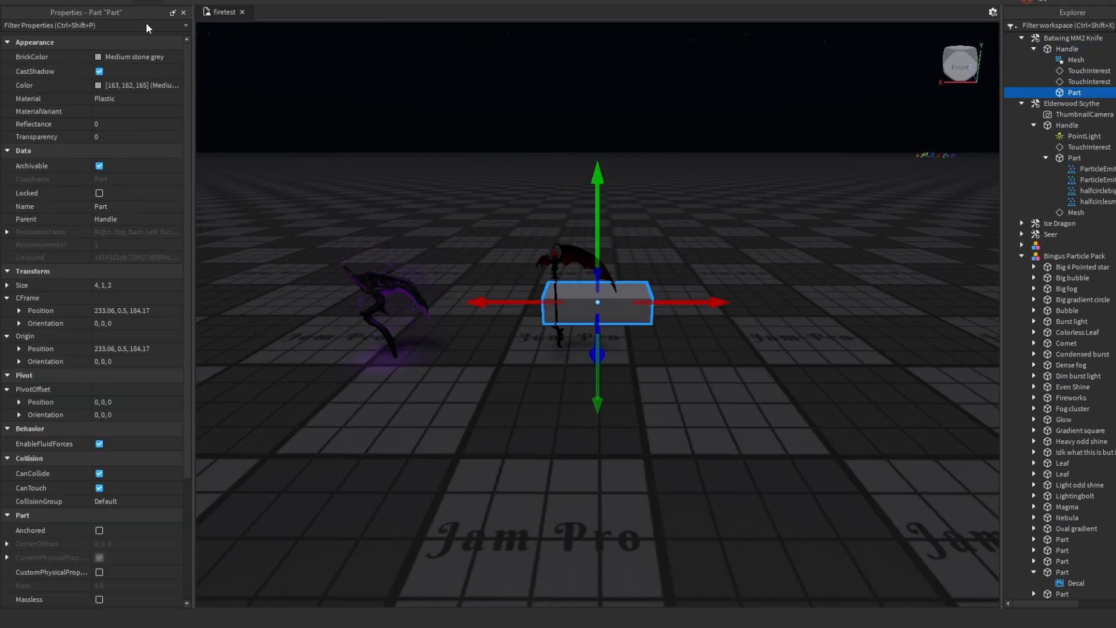
# Resize the new Part into a thin upright slab of about 4 × 4.24 × 0.53 studs around the knife
pyautogui.hotkey('ctrl', '3')
pyautogui.press('d')
pyautogui.moveTo(688, 350); pyautogui.dragTo(689, 347, button='right')
pyautogui.moveTo(713, 345); pyautogui.dragTo(563, 370)
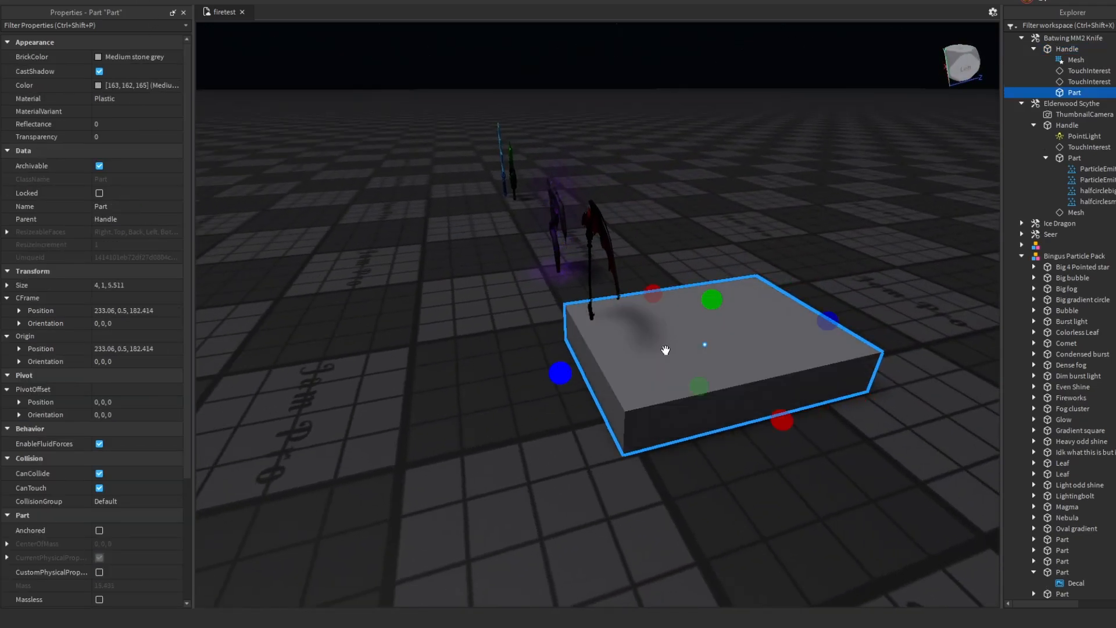
pyautogui.moveTo(827, 321); pyautogui.dragTo(618, 148)
pyautogui.moveTo(725, 313); pyautogui.dragTo(724, 315, button='right')
pyautogui.press('d')
pyautogui.press('w')
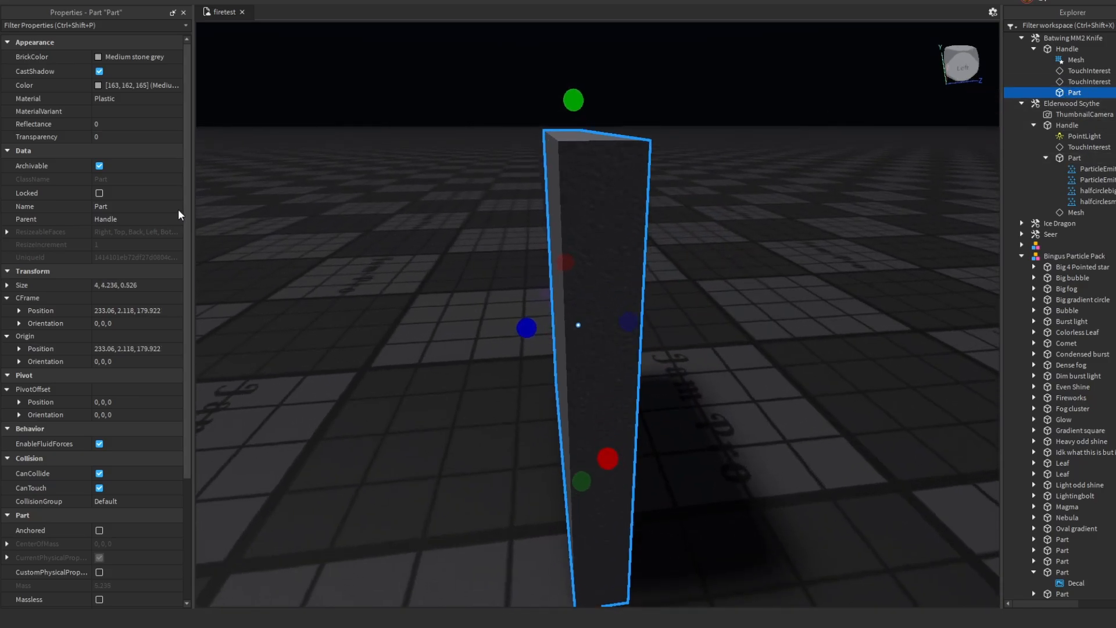
# Copy the knife Handle's position 233.951, 2.278, 180.068 to the helper Part
pyautogui.click(1056, 50)
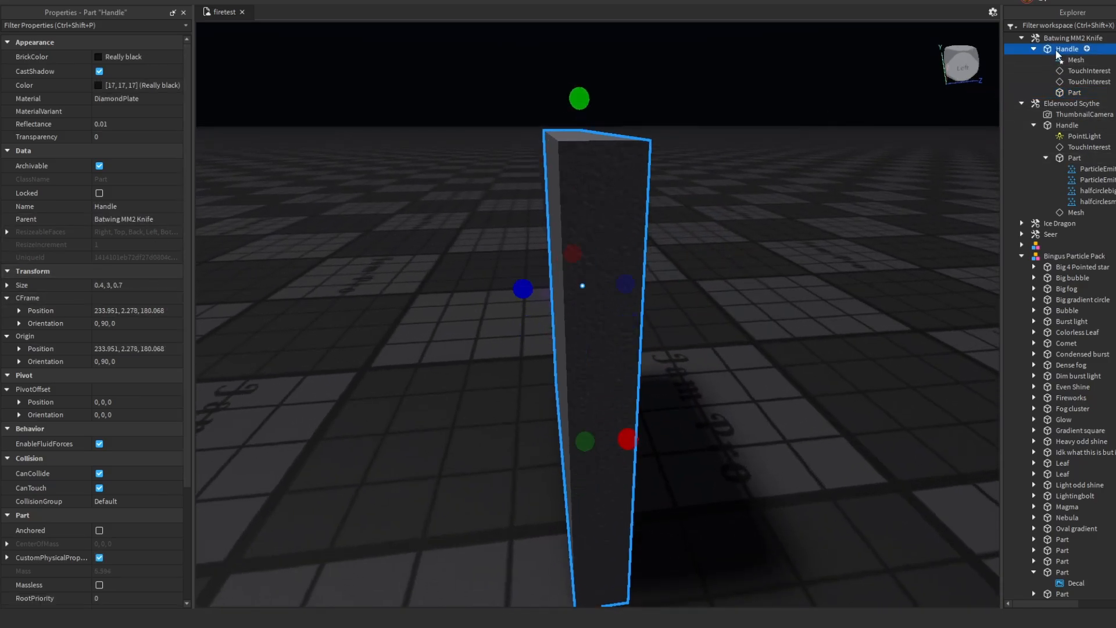
pyautogui.click(143, 312)
pyautogui.hotkey('ctrl', 'c')
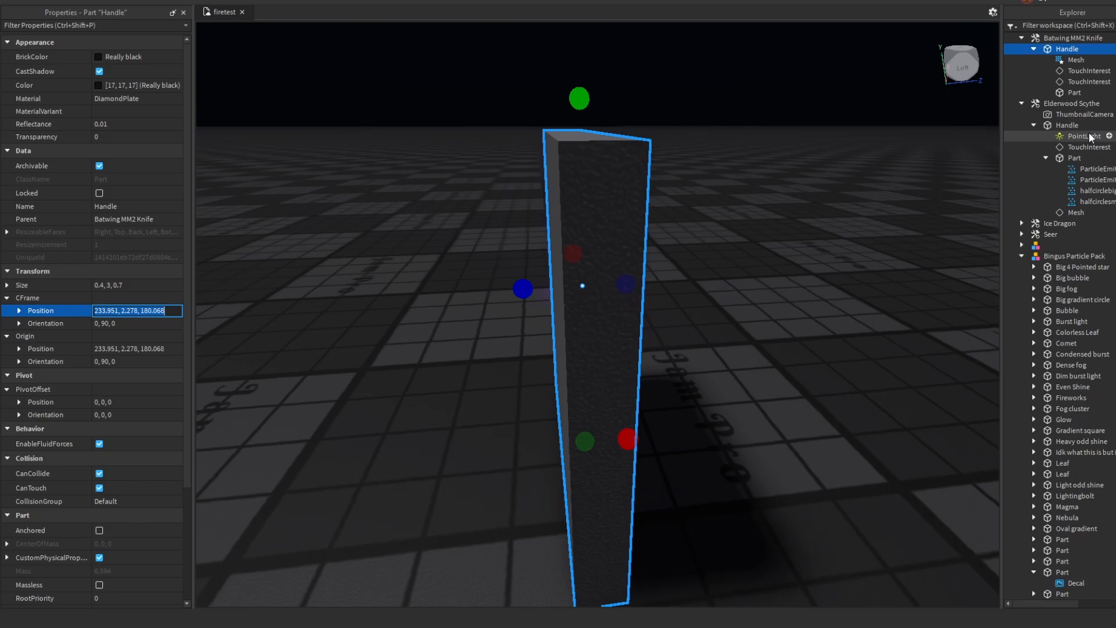
pyautogui.click(1071, 94)
pyautogui.click(112, 310)
pyautogui.hotkey('ctrl', 'v')
pyautogui.press('Return')
pyautogui.moveTo(675, 332); pyautogui.dragTo(651, 334, button='right')
# Set the helper Part's Transparency to 1 and disable its CanCollide, CanQuery and CanTouch
pyautogui.click(111, 137)
pyautogui.write('1')
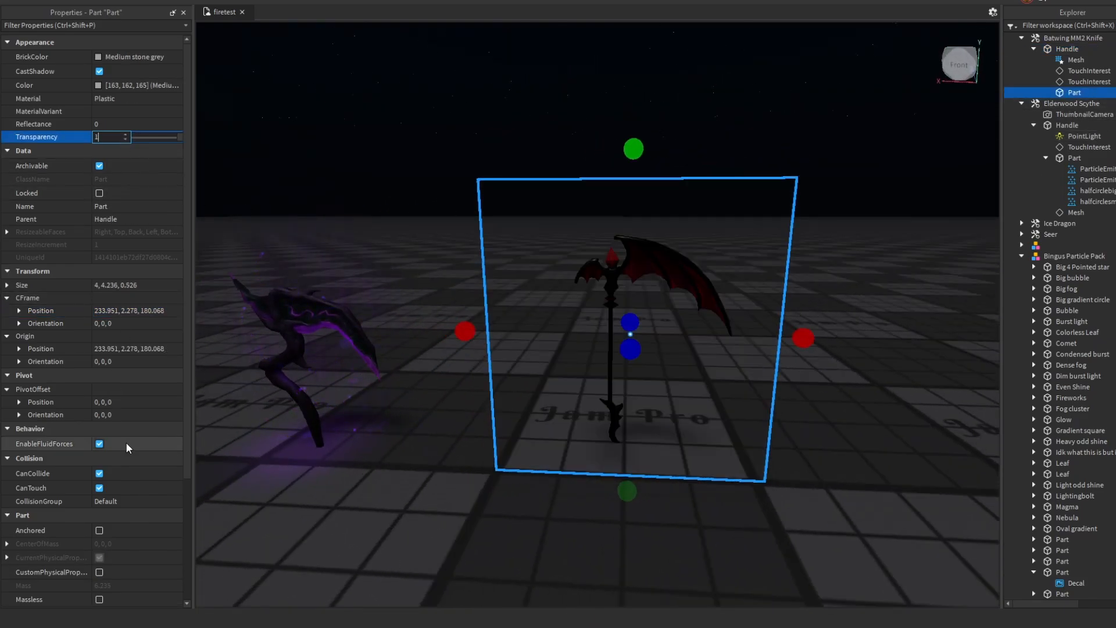
pyautogui.click(99, 474)
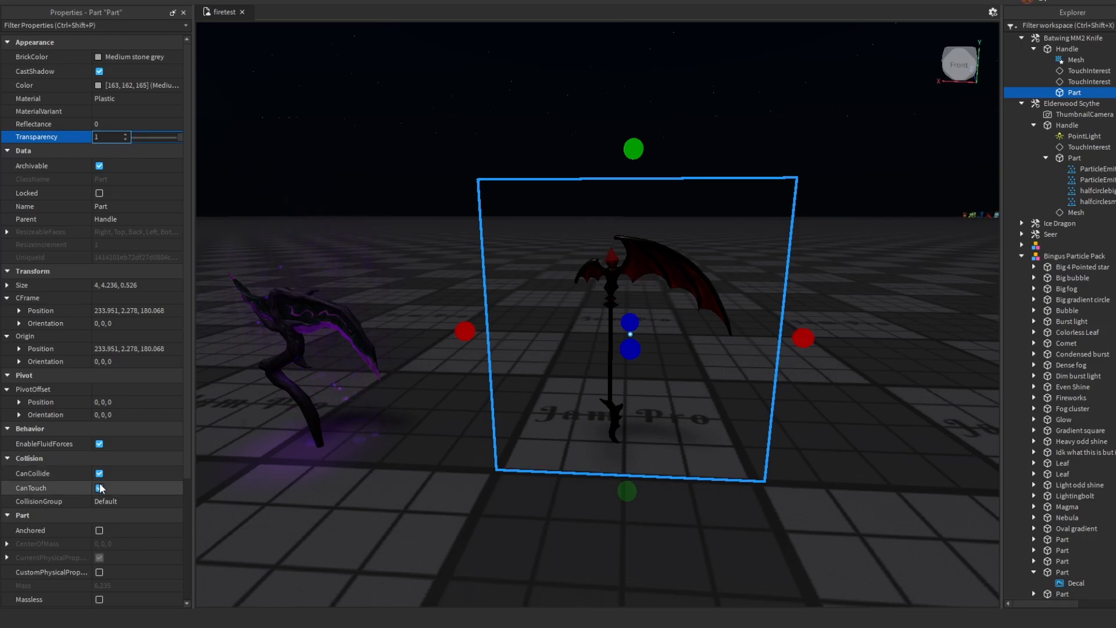
pyautogui.click(100, 487)
pyautogui.click(99, 503)
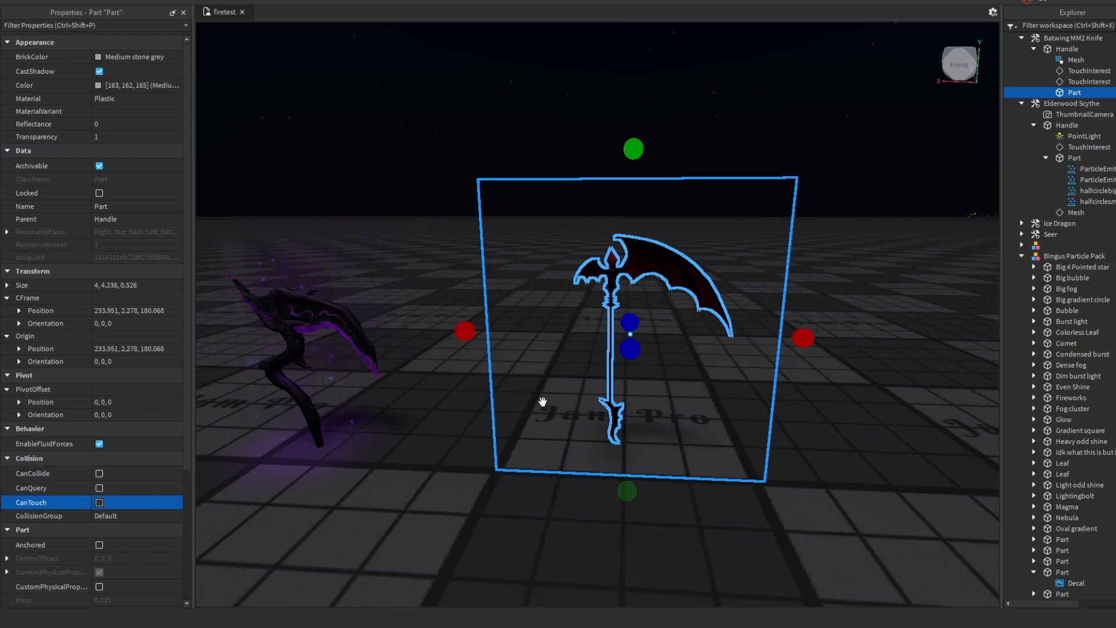
# Shrink the transparent helper Part to about 2.22 × 3.17 studs so it closely encloses the Batwing knife
pyautogui.scroll(3, 587, 279)
pyautogui.moveTo(633, 111); pyautogui.dragTo(640, 165)
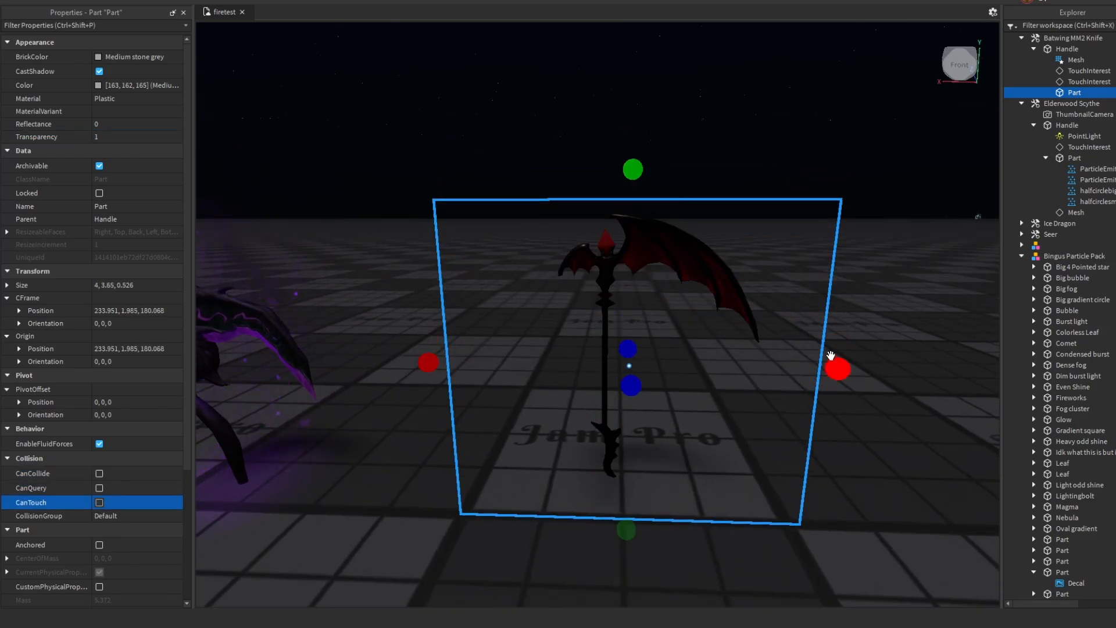
pyautogui.moveTo(837, 370); pyautogui.dragTo(788, 367)
pyautogui.moveTo(423, 372); pyautogui.dragTo(531, 364)
pyautogui.moveTo(648, 519); pyautogui.dragTo(649, 493)
pyautogui.scroll(6, 634, 526)
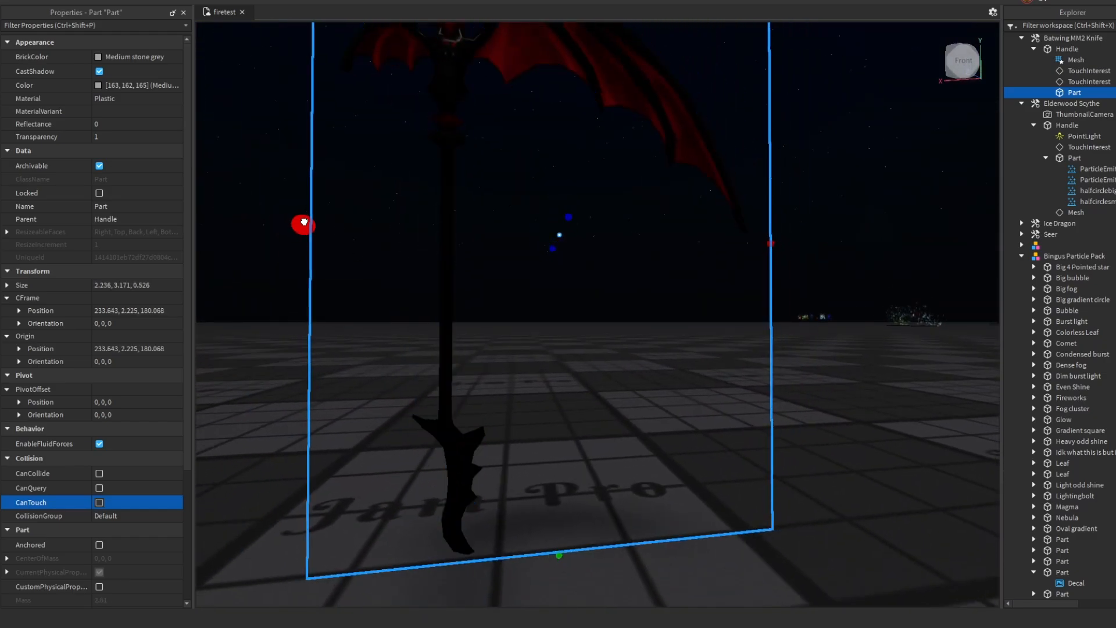
pyautogui.scroll(-8, 769, 326)
pyautogui.click(749, 365)
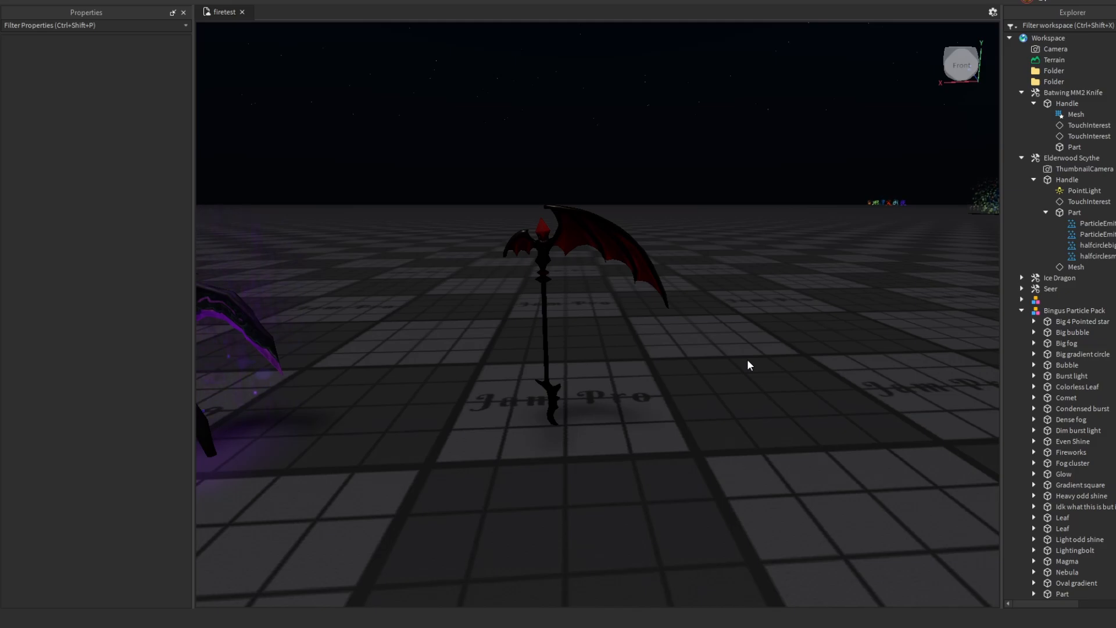
# Add an Attachment to the knife's helper Part and duplicate it
pyautogui.scroll(3, 705, 349)
pyautogui.click(643, 331)
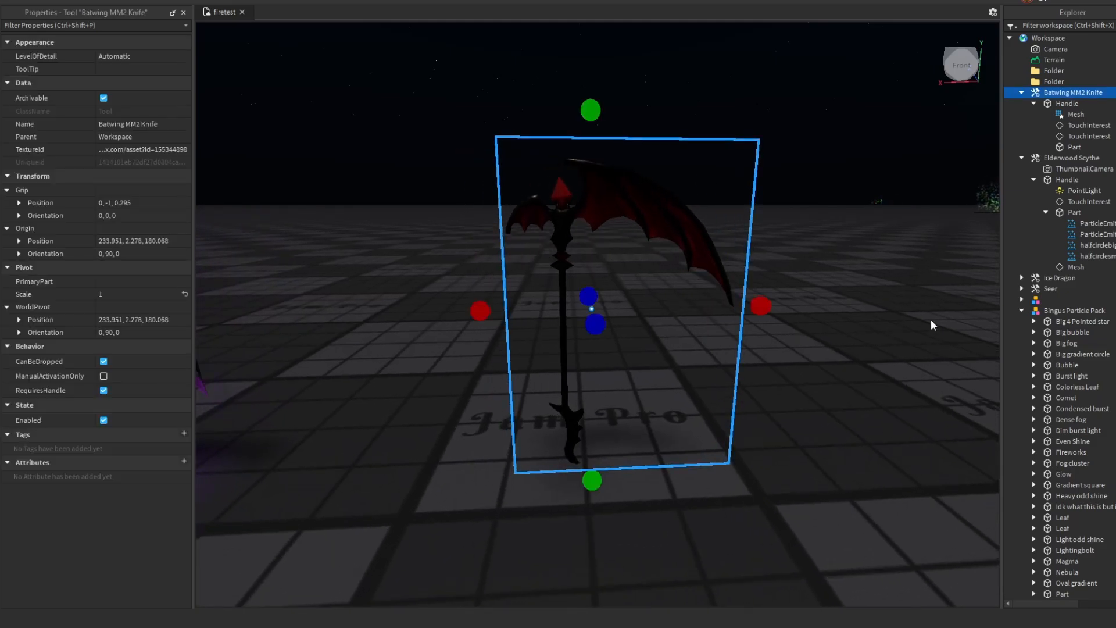
pyautogui.click(1073, 149)
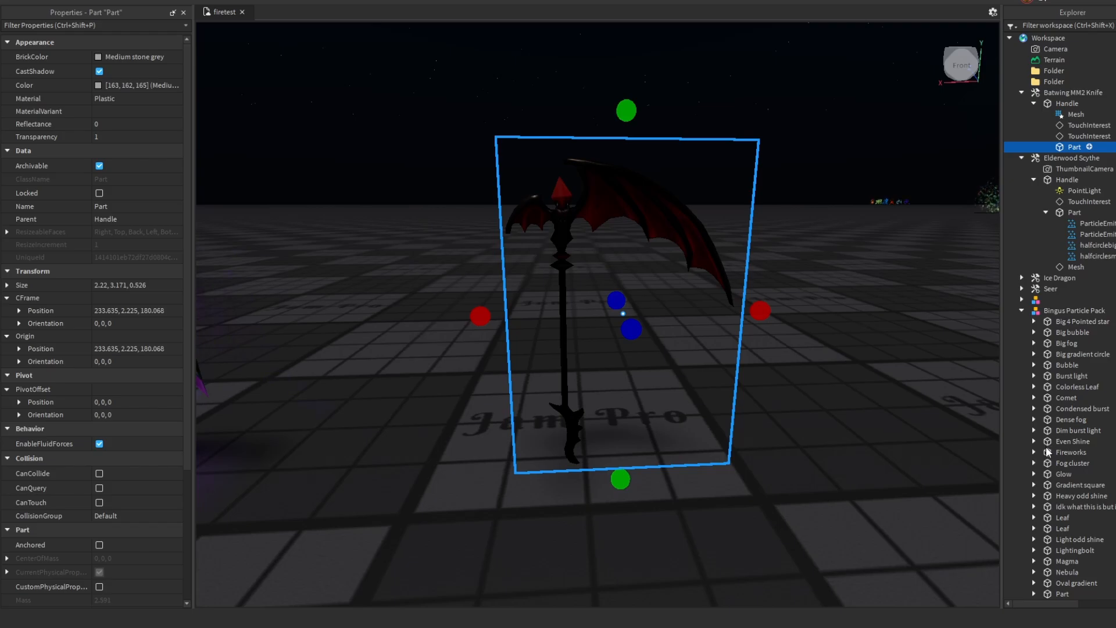
pyautogui.click(1035, 177)
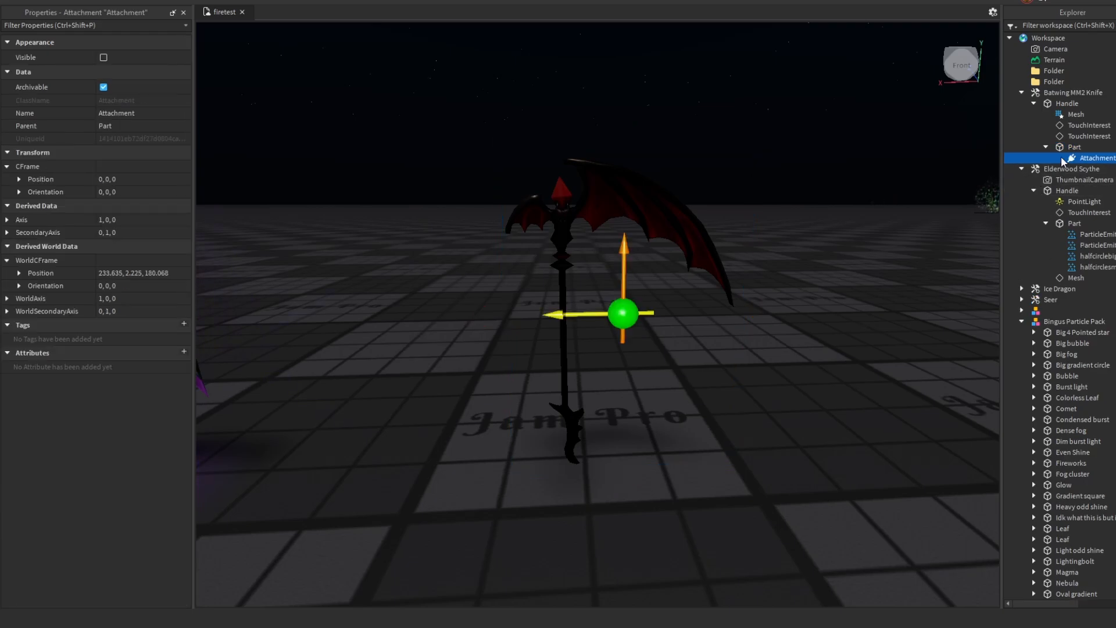
pyautogui.press('d')
pyautogui.moveTo(702, 207); pyautogui.dragTo(702, 207, button='right')
pyautogui.press('a')
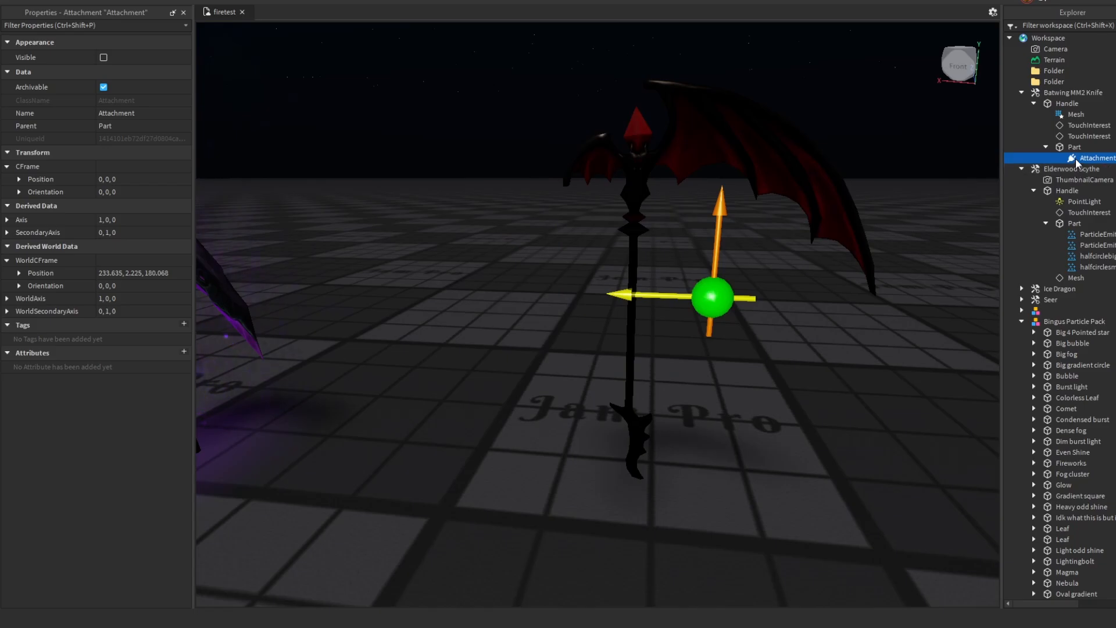
pyautogui.hotkey('ctrl', 'd')
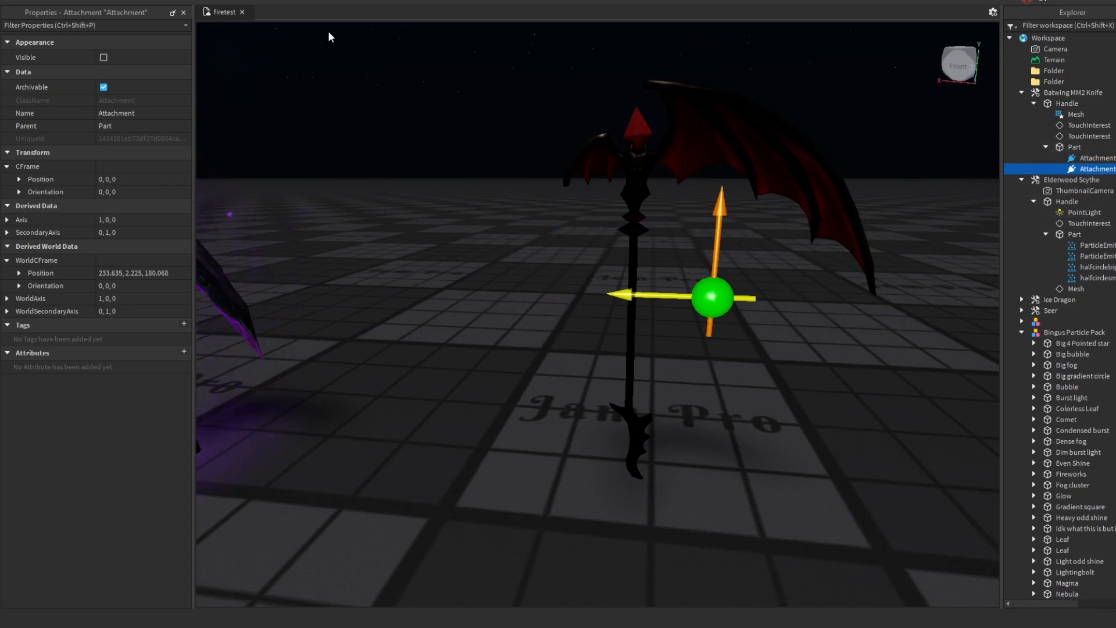
# Move the duplicated Attachment to the left of the knife, at about position 1.394, -0.324, 0 relative to the Part
pyautogui.hotkey('ctrl', '2')
pyautogui.moveTo(734, 239); pyautogui.dragTo(734, 239, button='right')
pyautogui.moveTo(701, 231); pyautogui.dragTo(699, 271)
pyautogui.moveTo(775, 351); pyautogui.dragTo(608, 343)
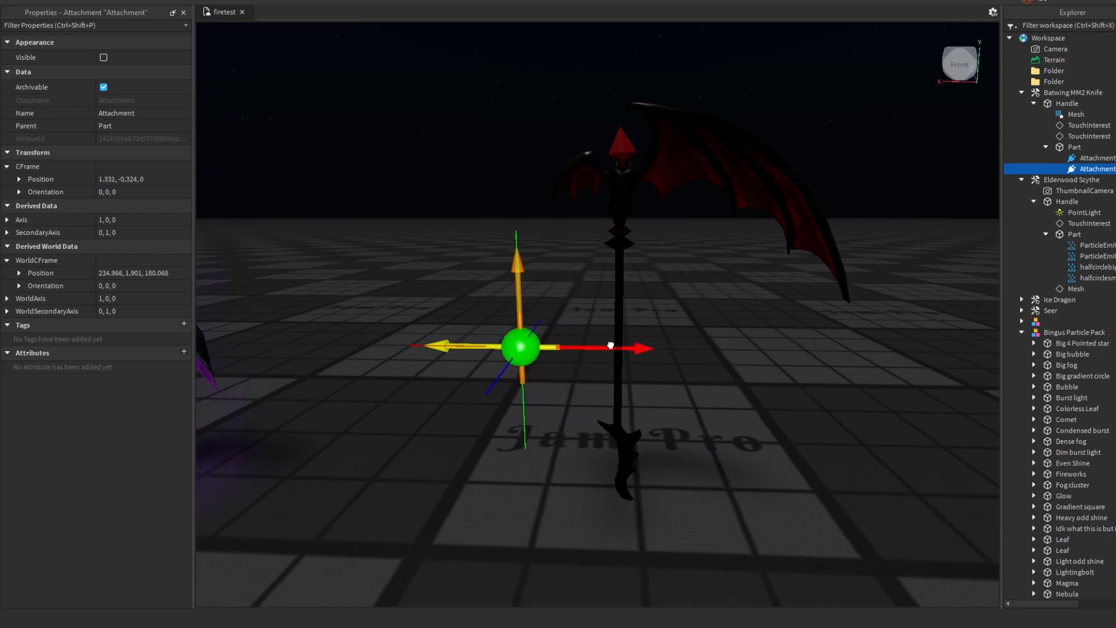
pyautogui.keyDown('ctrl'); pyautogui.click(1096, 157); pyautogui.keyUp('ctrl')
pyautogui.moveTo(850, 267); pyautogui.dragTo(850, 266, button='right')
pyautogui.click(1073, 160)
pyautogui.click(1074, 168)
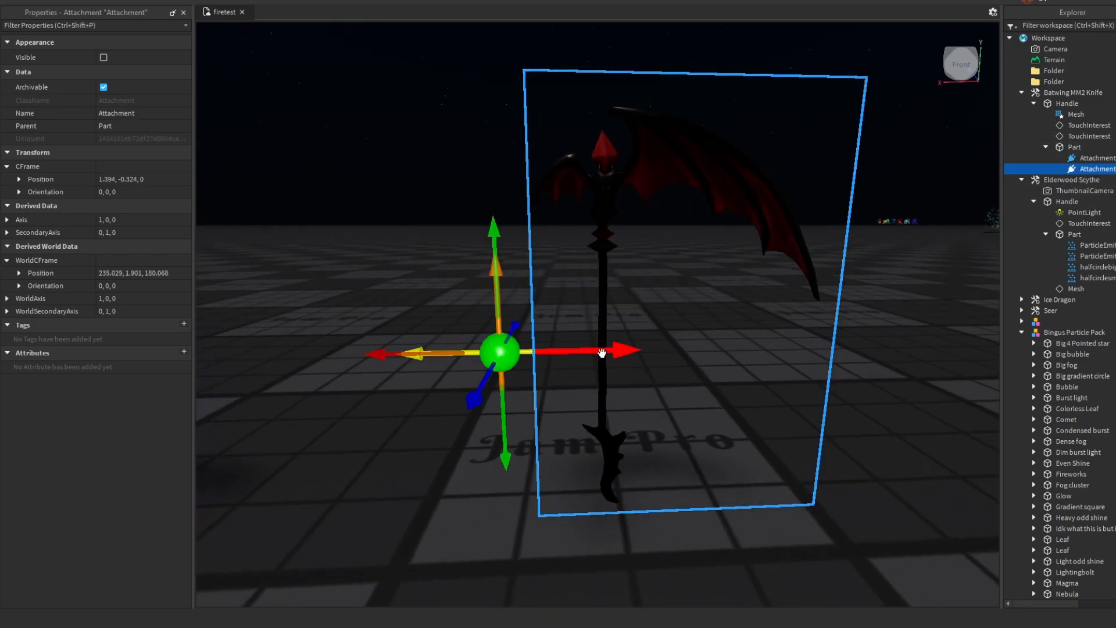
# Add a Beam to the Batwing knife's helper Part
pyautogui.click(1074, 147)
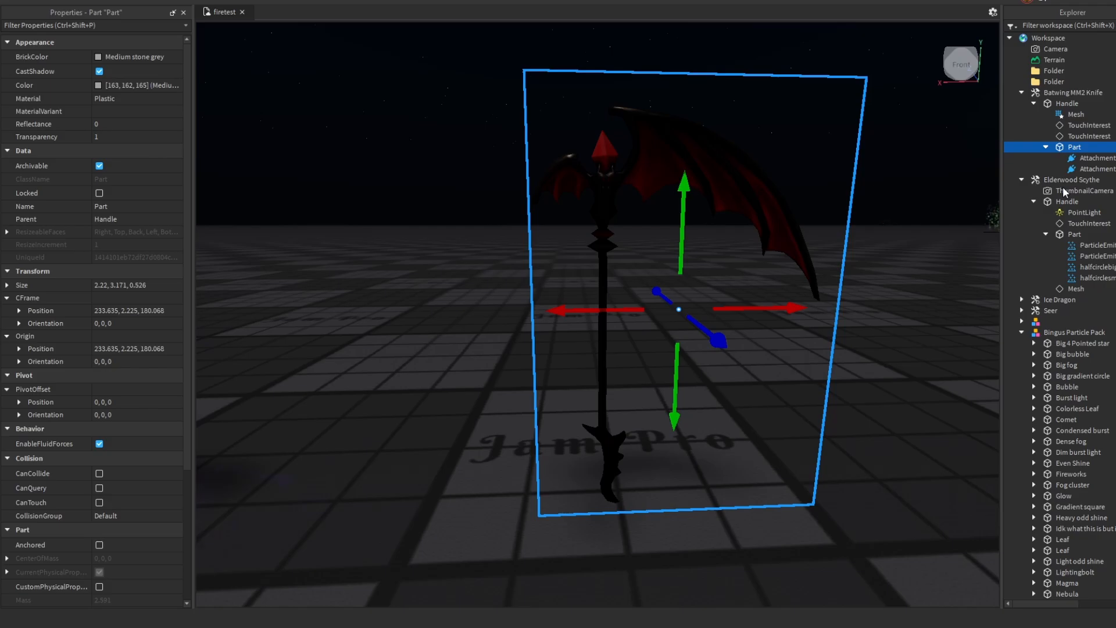
pyautogui.click(1047, 173)
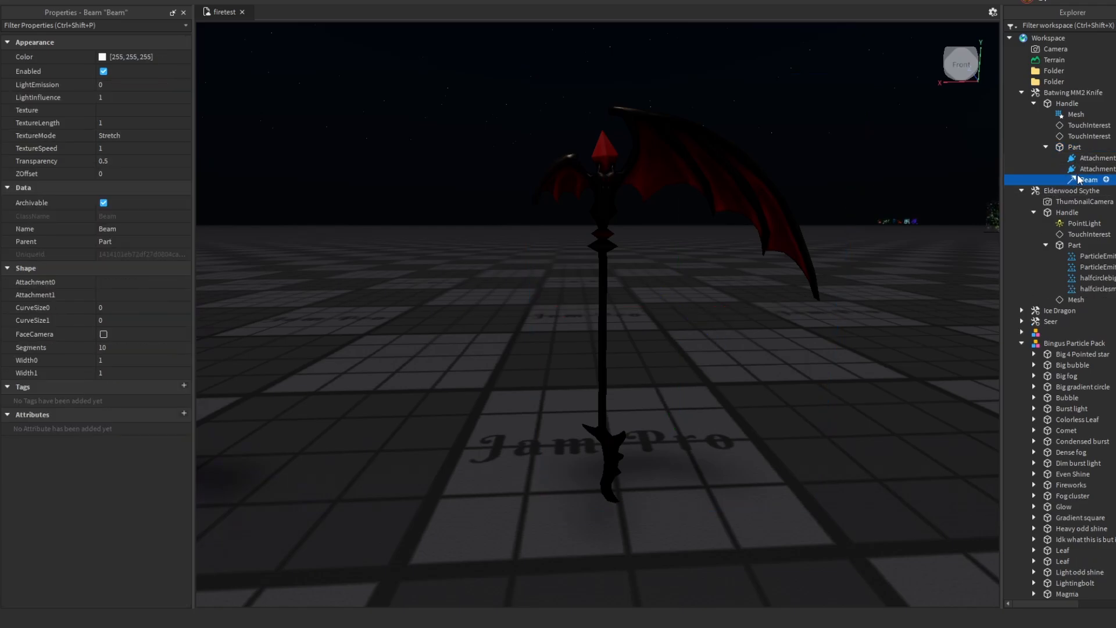
# Assign the helper Part's two Attachments to the Beam's Attachment0 and Attachment1
pyautogui.click(116, 282)
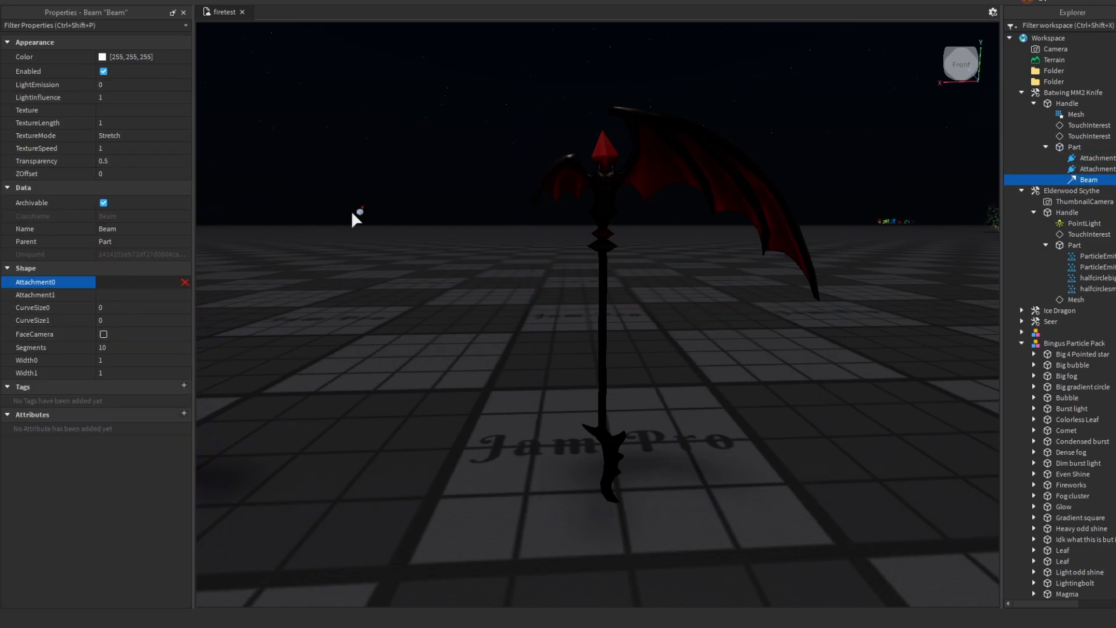
pyautogui.click(1076, 159)
pyautogui.click(116, 295)
pyautogui.click(1075, 169)
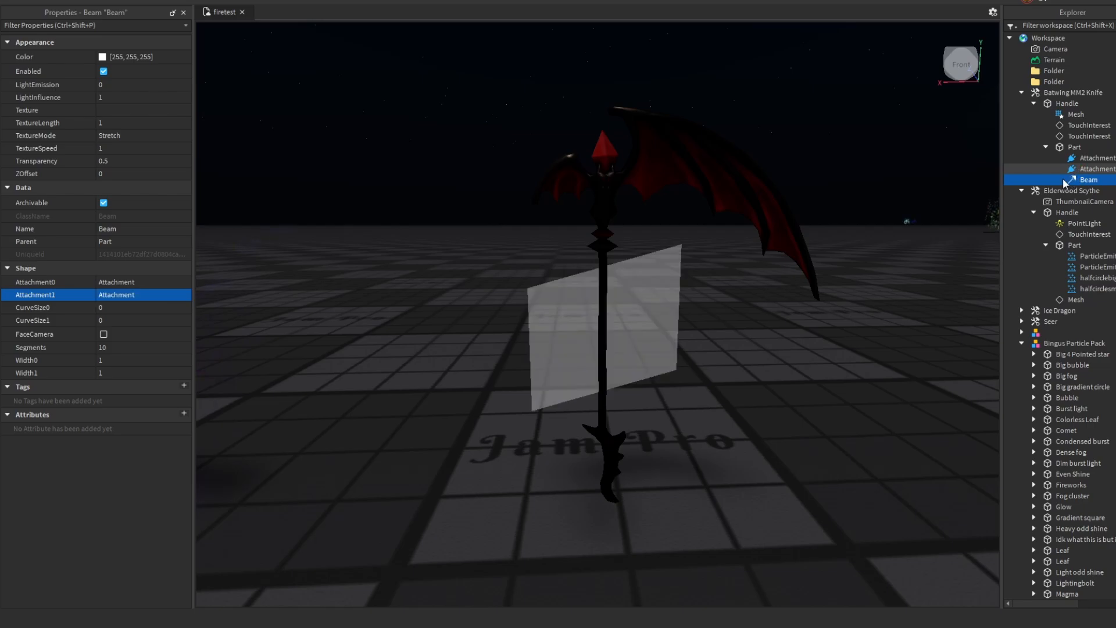
# Try a CurveSize0 of 5 on the Batwing's Beam and set its Segments to 20
pyautogui.press('a')
pyautogui.moveTo(770, 260); pyautogui.dragTo(770, 264, button='right')
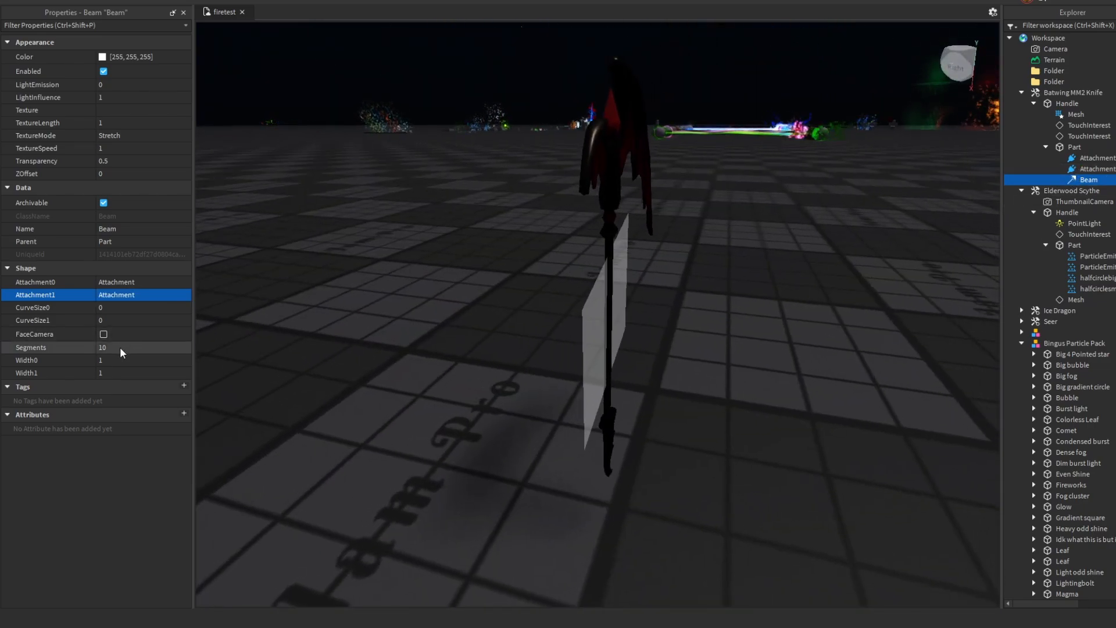
pyautogui.click(122, 308)
pyautogui.write('1')
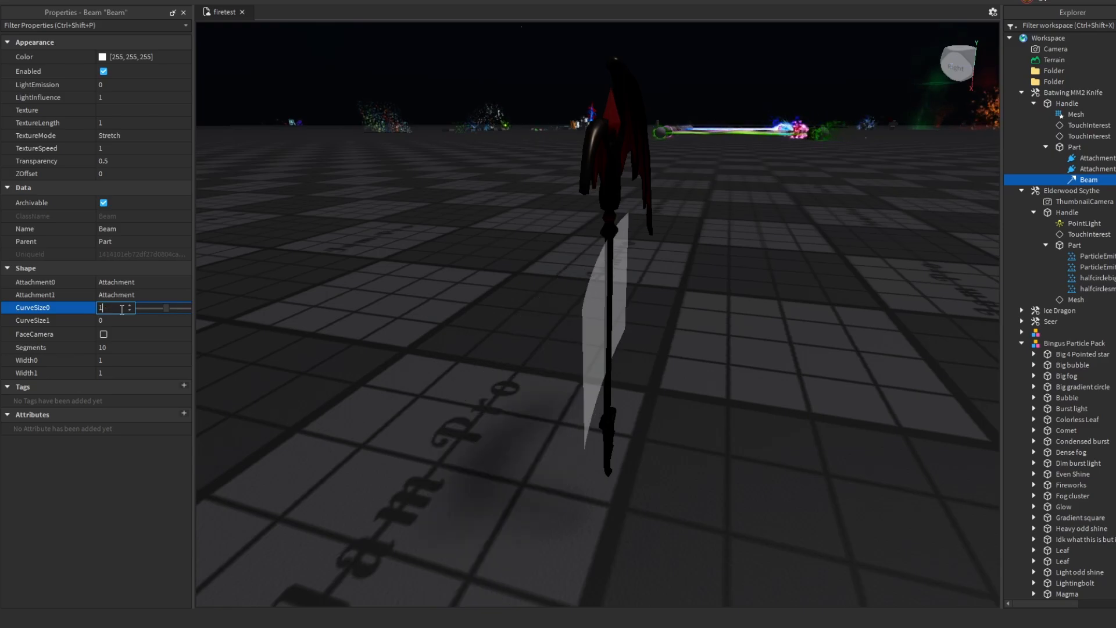
pyautogui.write('0')
pyautogui.press('BackSpace')
pyautogui.press('BackSpace')
pyautogui.write('5')
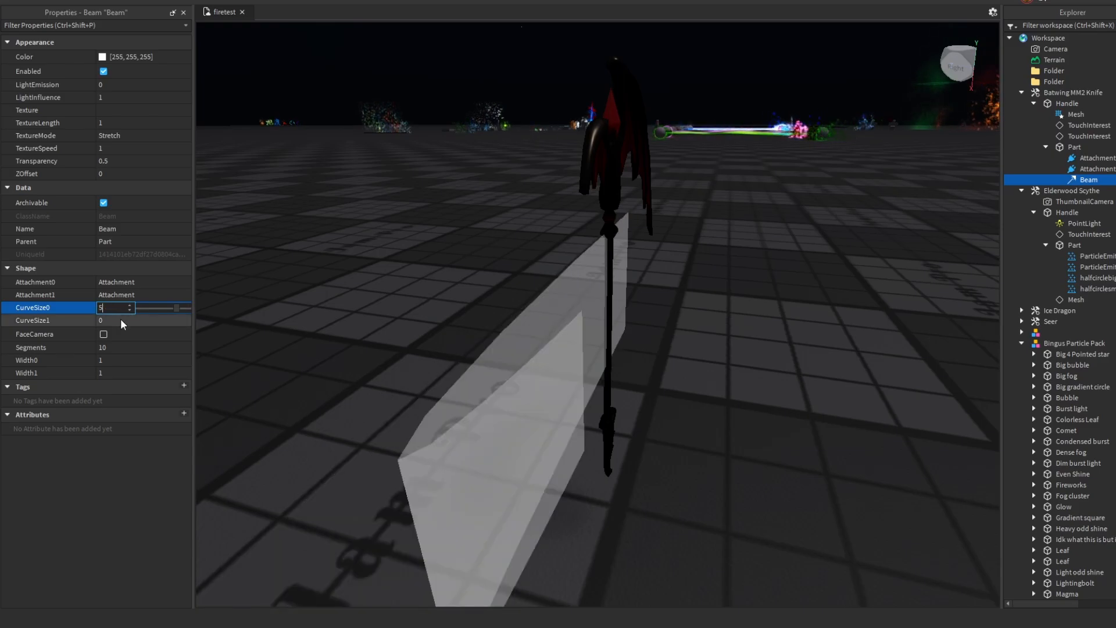
pyautogui.click(123, 321)
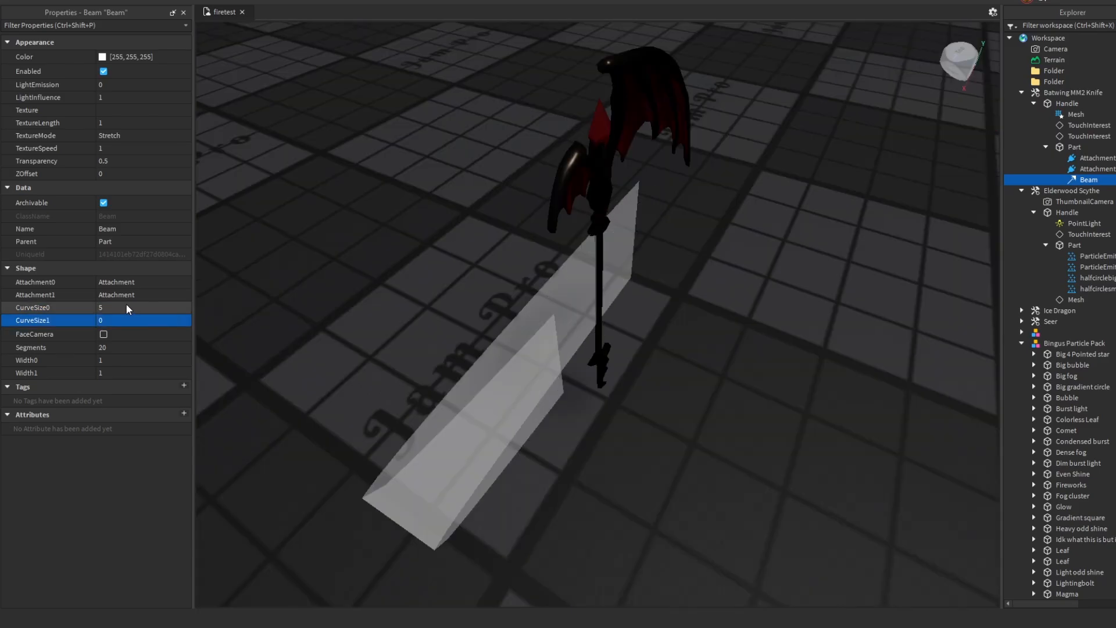
# Set the Beam's CurveSize0 to 2
pyautogui.click(129, 308)
pyautogui.write('1')
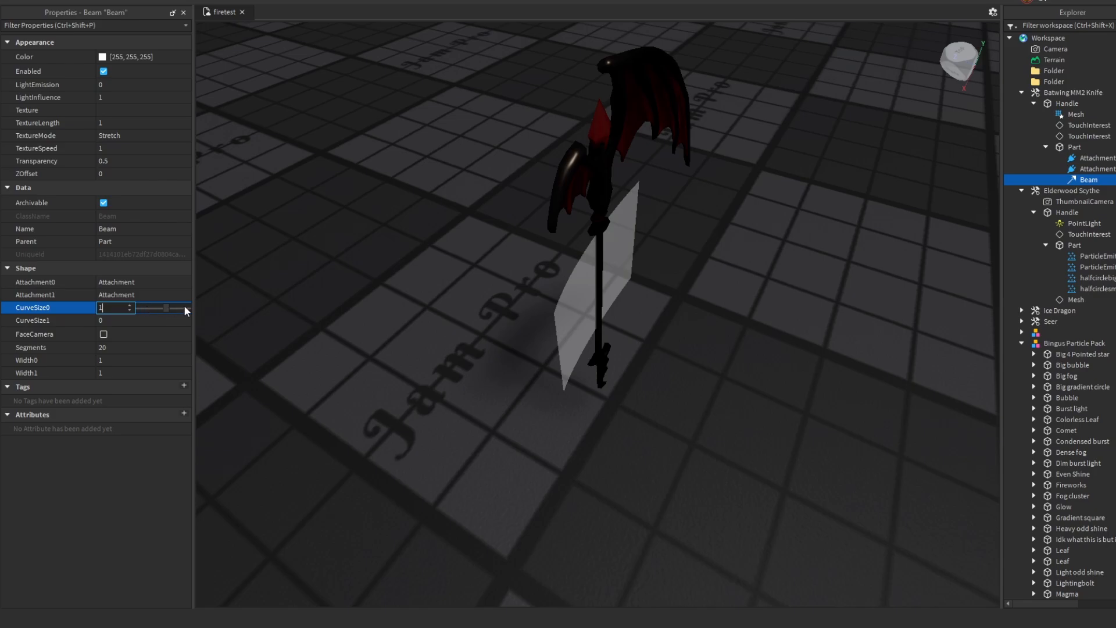
pyautogui.press('BackSpace')
pyautogui.write('2')
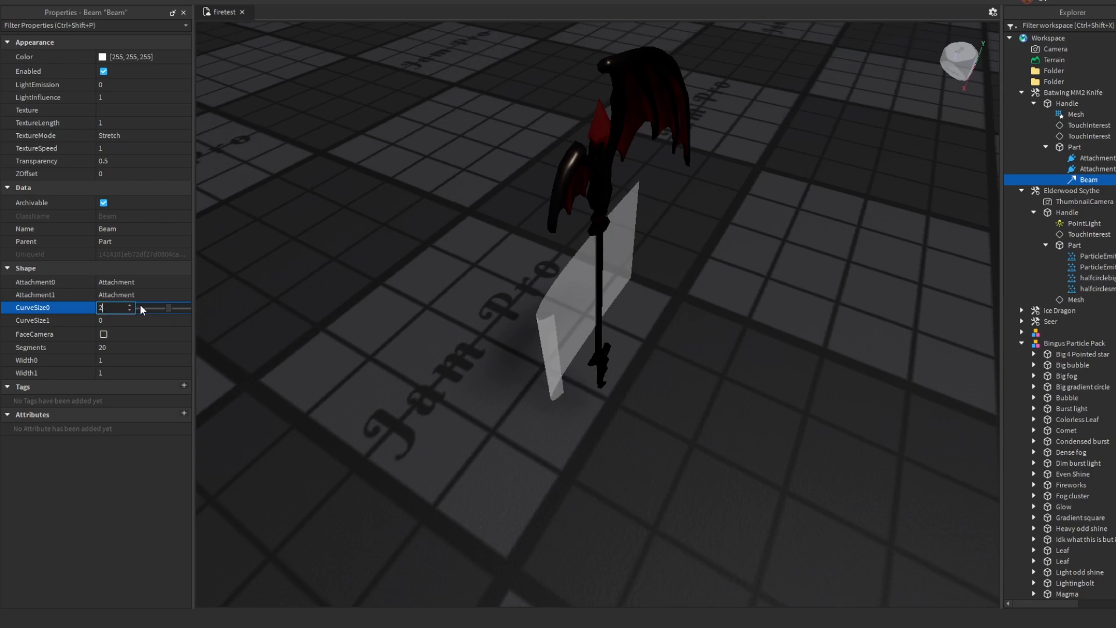
pyautogui.moveTo(847, 352); pyautogui.dragTo(846, 350, button='right')
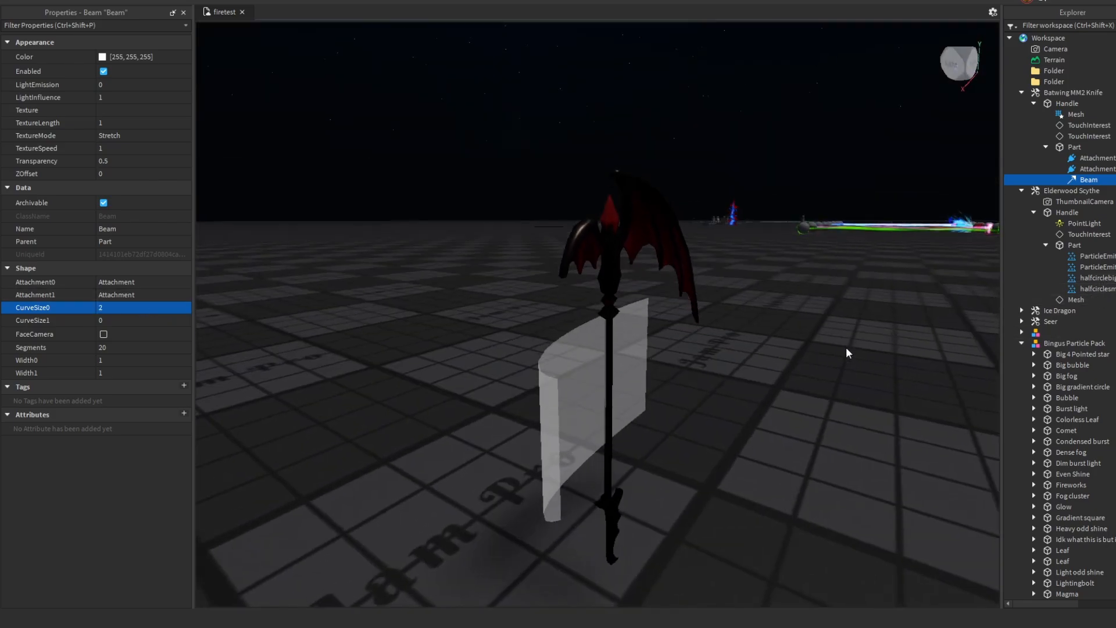
# Examine the curve settings of a ring Beam in the blue flame model as a reference
pyautogui.press('w')
pyautogui.click(724, 224)
pyautogui.press('f')
pyautogui.click(730, 408)
pyautogui.scroll(3, 734, 410)
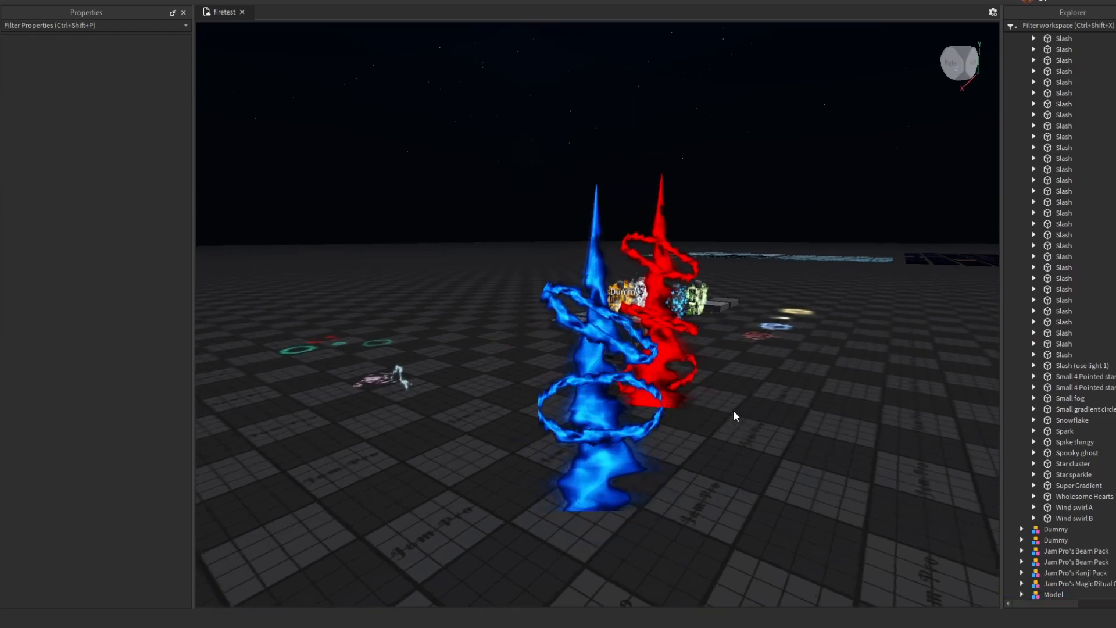
pyautogui.click(685, 417)
pyautogui.moveTo(802, 413); pyautogui.dragTo(798, 414, button='right')
pyautogui.press('d')
pyautogui.scroll(-5, 1100, 458)
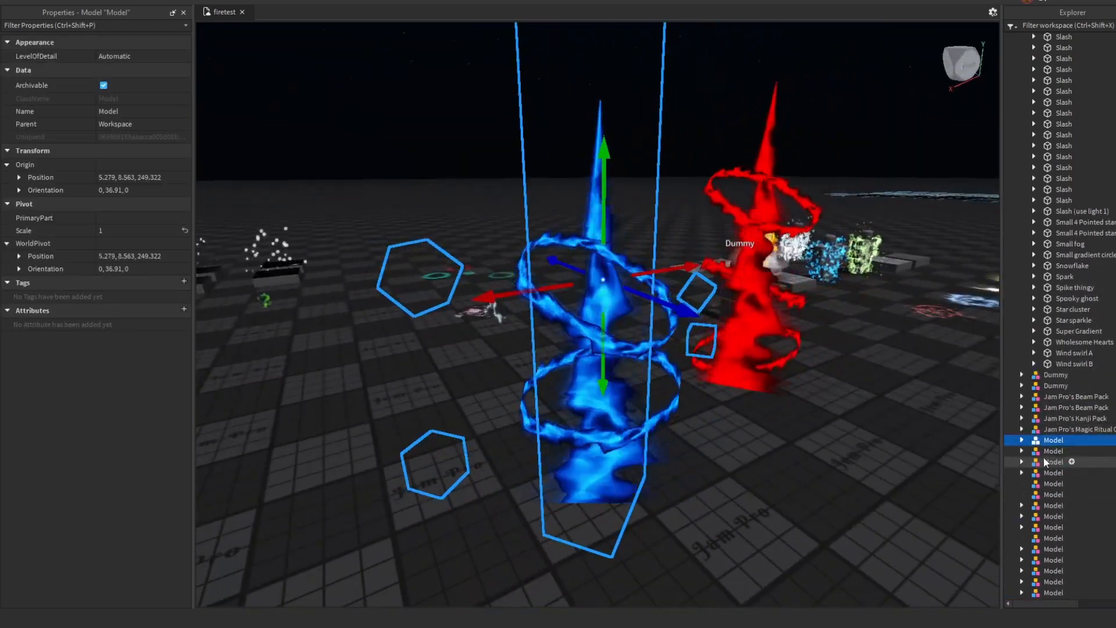
pyautogui.click(1023, 440)
pyautogui.click(1033, 451)
pyautogui.click(1076, 484)
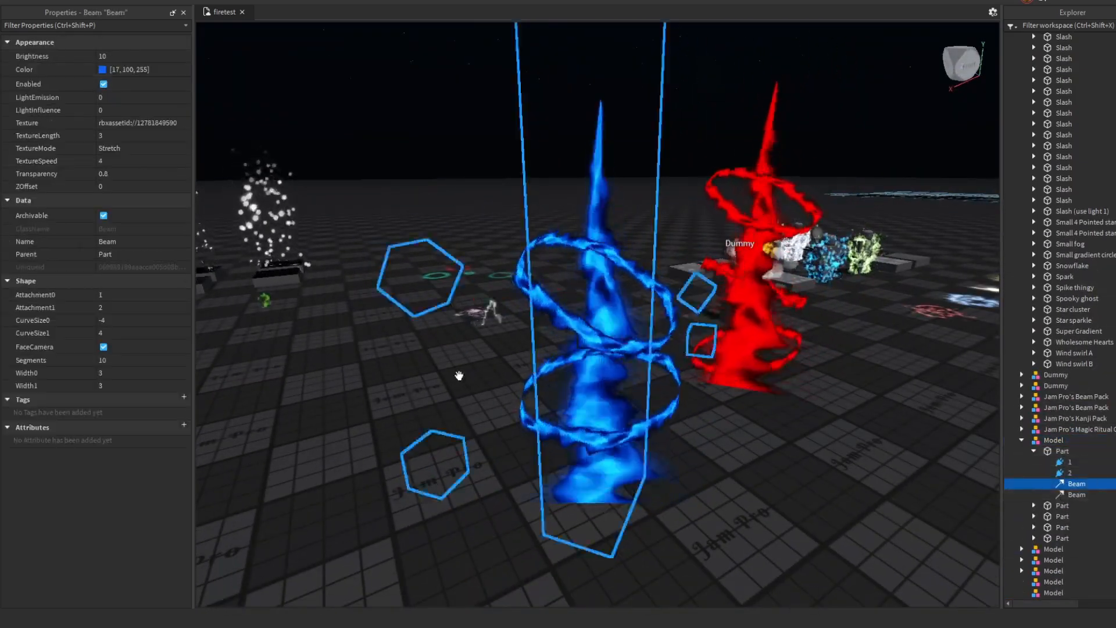
pyautogui.scroll(2, 1055, 302)
pyautogui.scroll(10, 1056, 303)
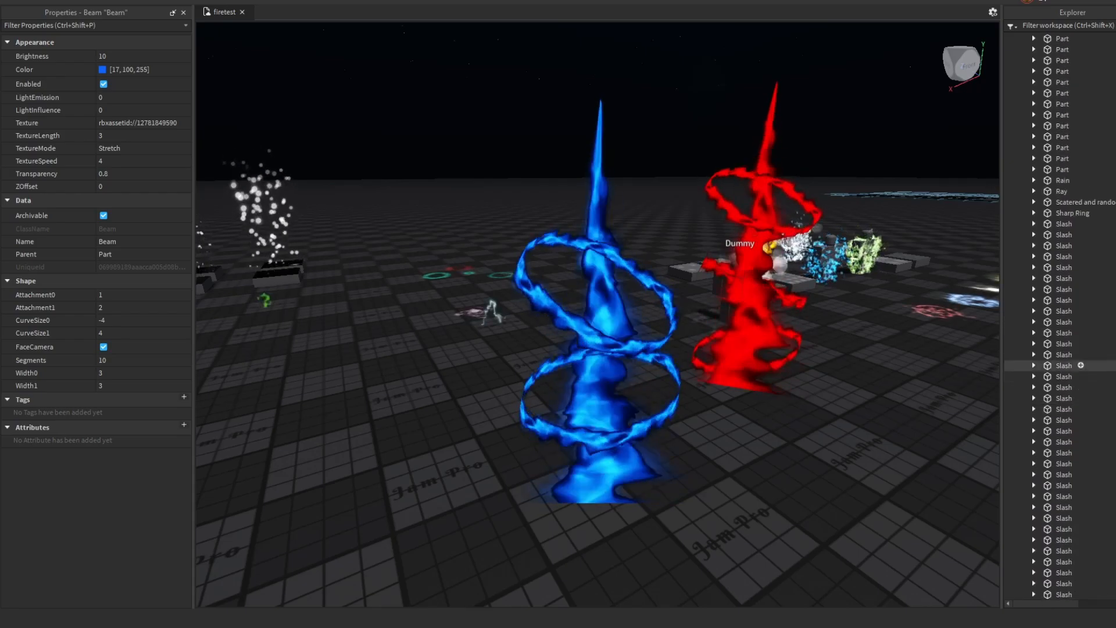
pyautogui.scroll(10, 1055, 302)
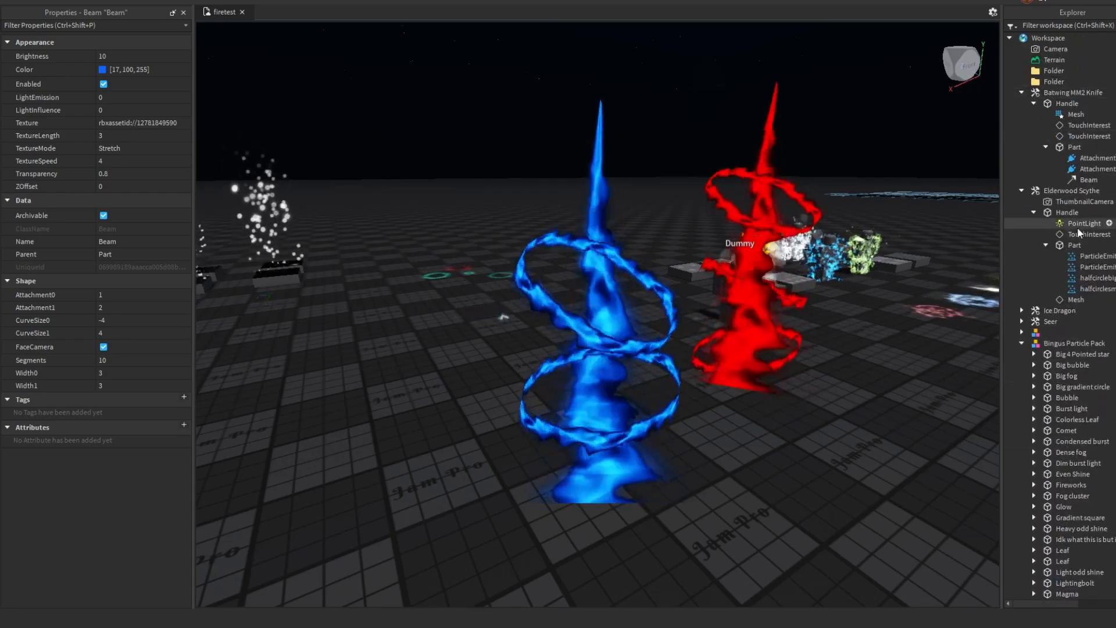
# Return to the Batwing knife and set its Beam's CurveSize1 to -2
pyautogui.doubleClick(1059, 192)
pyautogui.click(1060, 105)
pyautogui.click(1060, 96)
pyautogui.doubleClick(1061, 94)
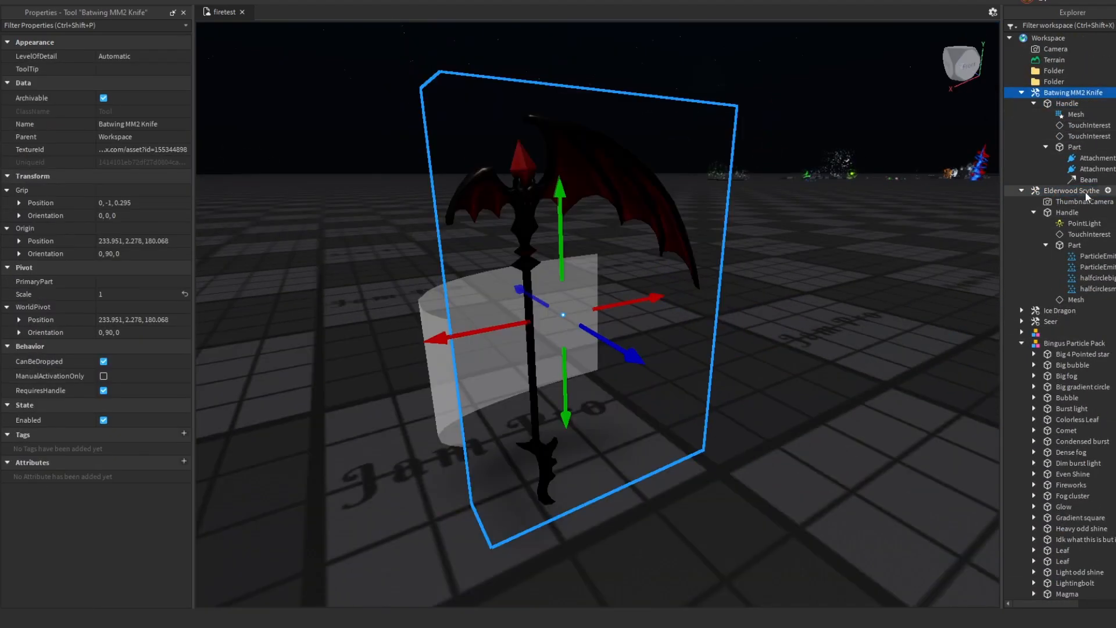
pyautogui.click(1086, 178)
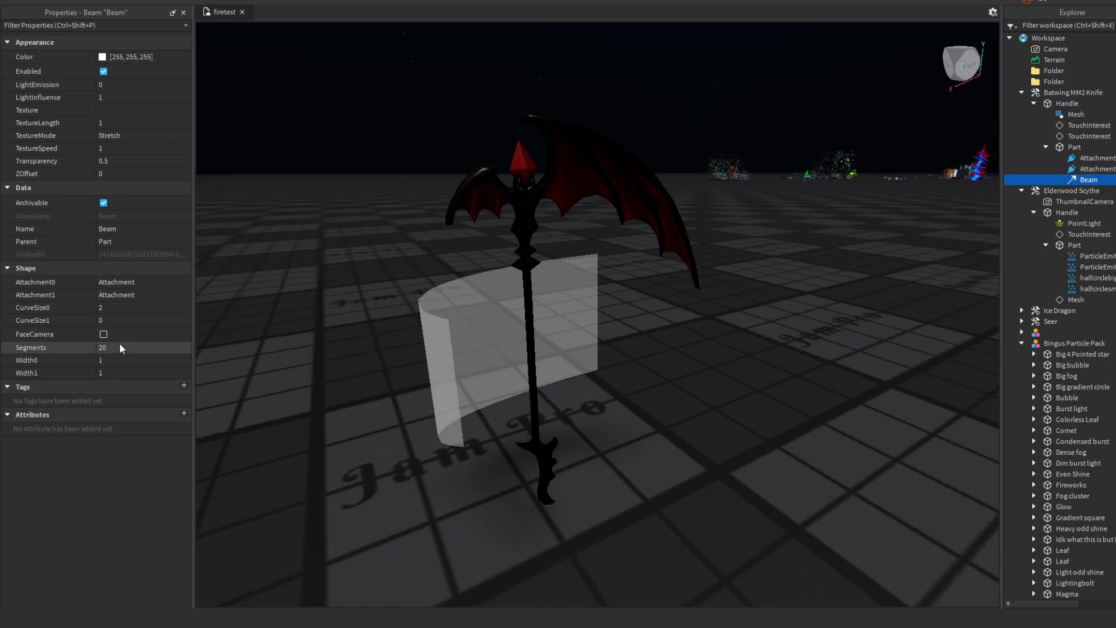
pyautogui.click(125, 319)
pyautogui.write('-2')
pyautogui.press('Return')
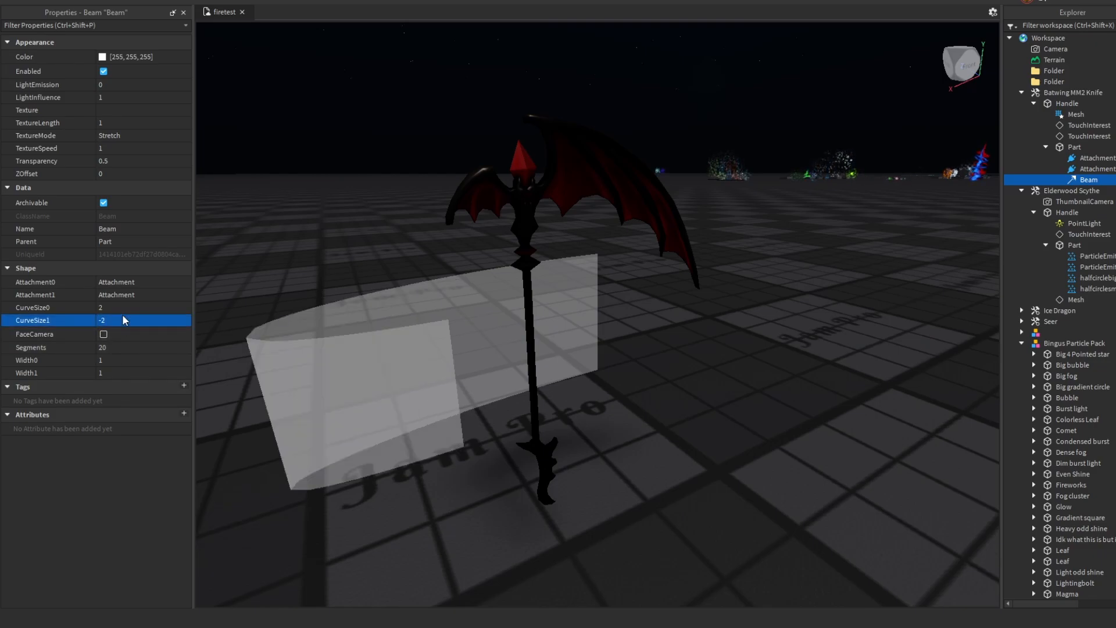
# Set the Beam's CurveSize0 to 4 and CurveSize1 to -4
pyautogui.click(124, 308)
pyautogui.write('4')
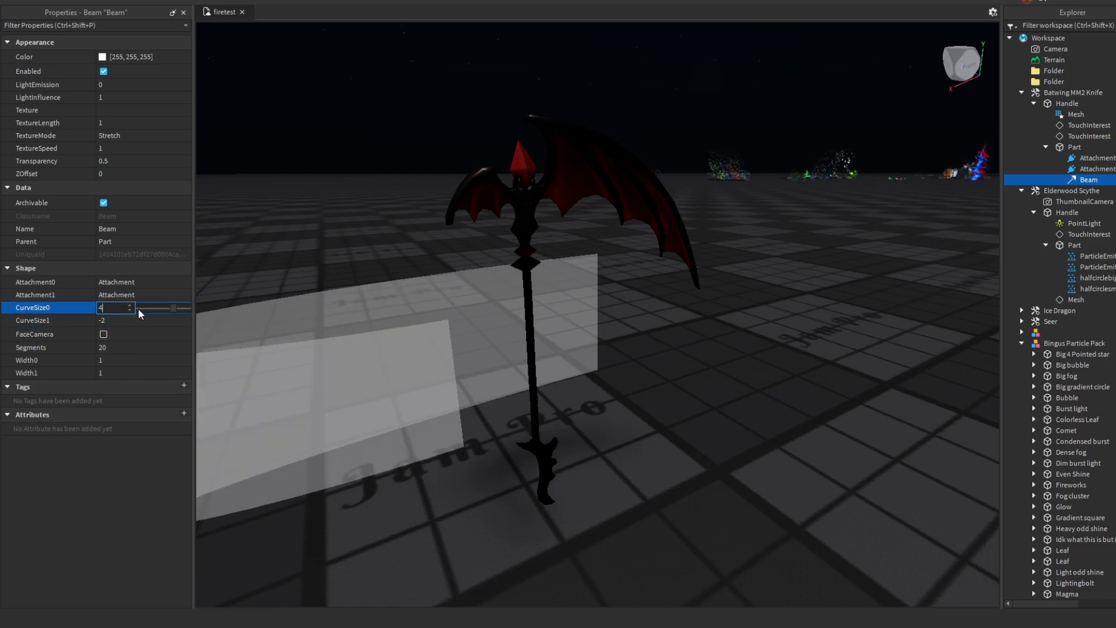
pyautogui.click(119, 323)
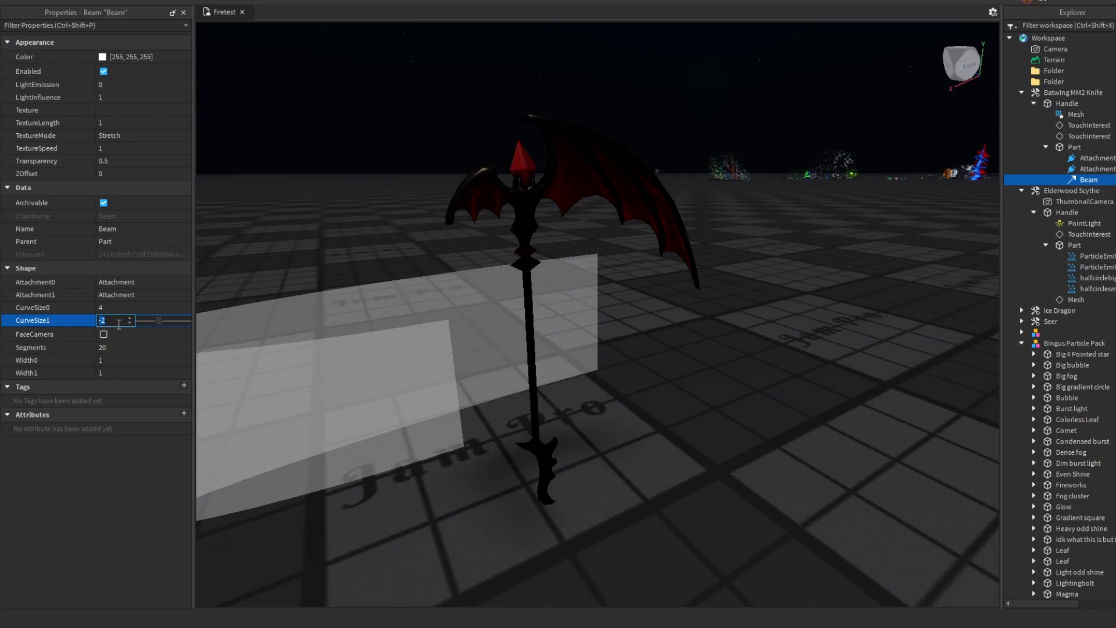
pyautogui.moveTo(533, 341); pyautogui.dragTo(546, 442, button='right')
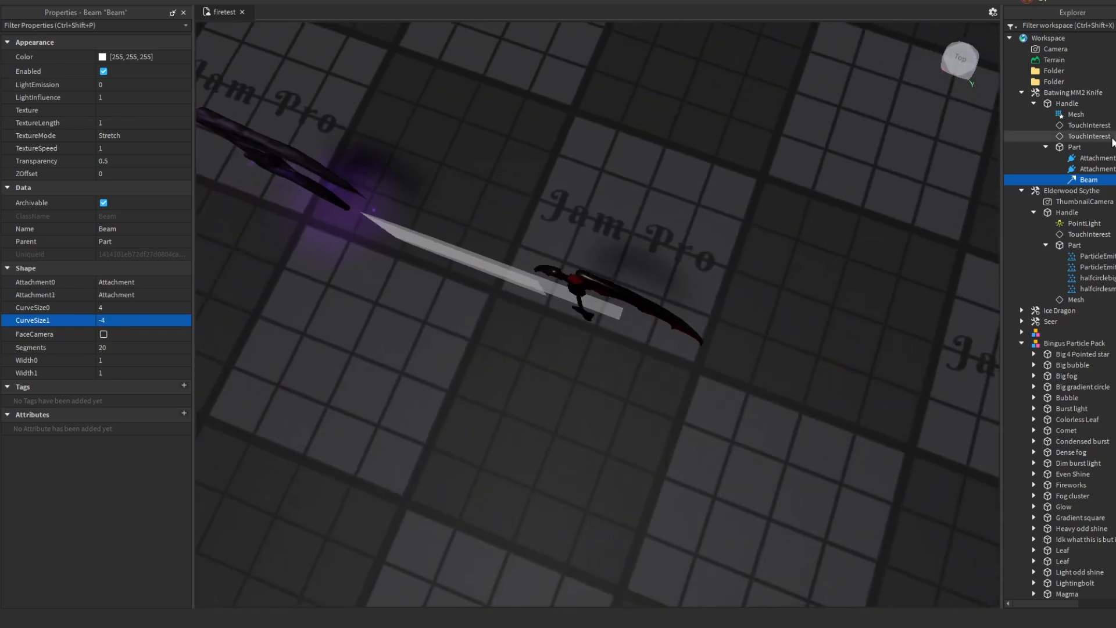
# Move the second Attachment beside the knife, to about -0.283, -0.324, -0.942 relative to the Part, so the Beam forms an open arc
pyautogui.click(1085, 172)
pyautogui.moveTo(541, 361); pyautogui.dragTo(385, 535)
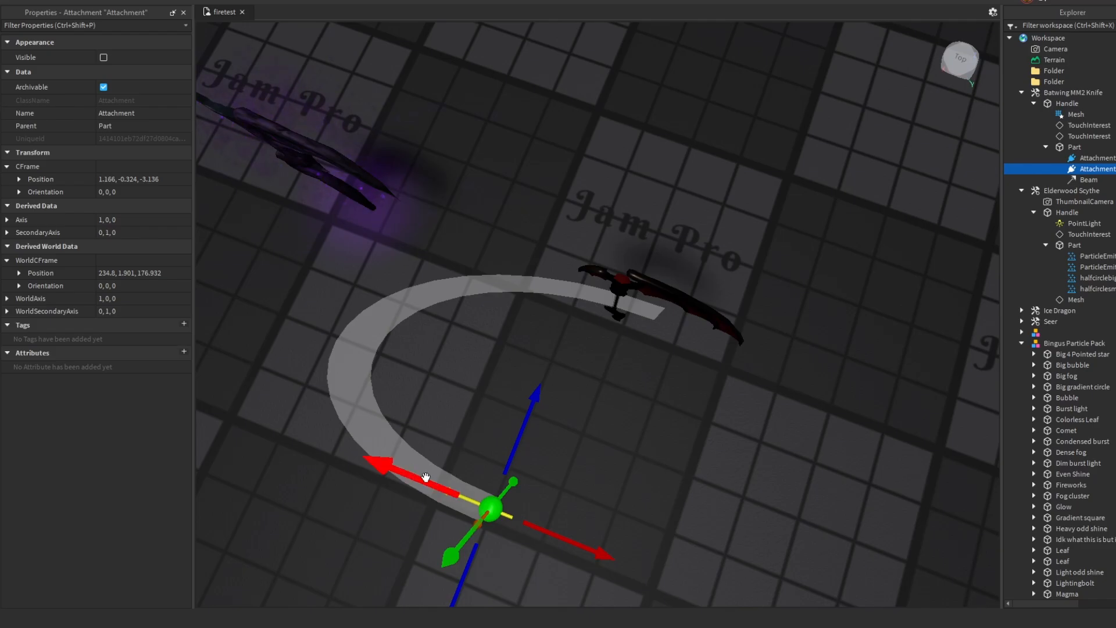
pyautogui.moveTo(426, 477); pyautogui.dragTo(443, 483)
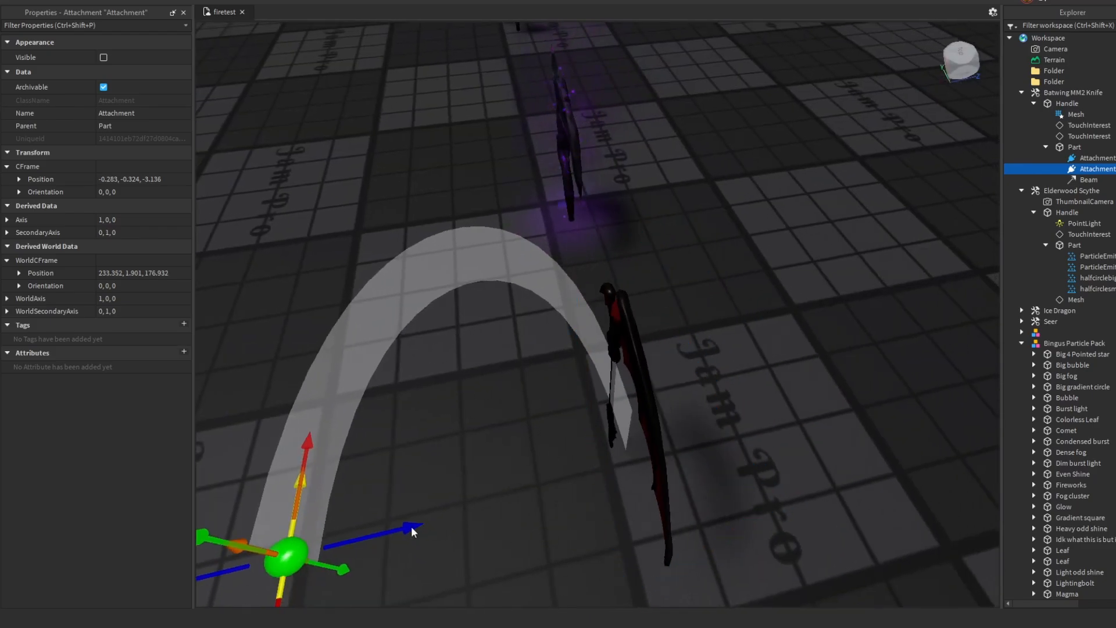
pyautogui.moveTo(414, 528); pyautogui.dragTo(610, 440)
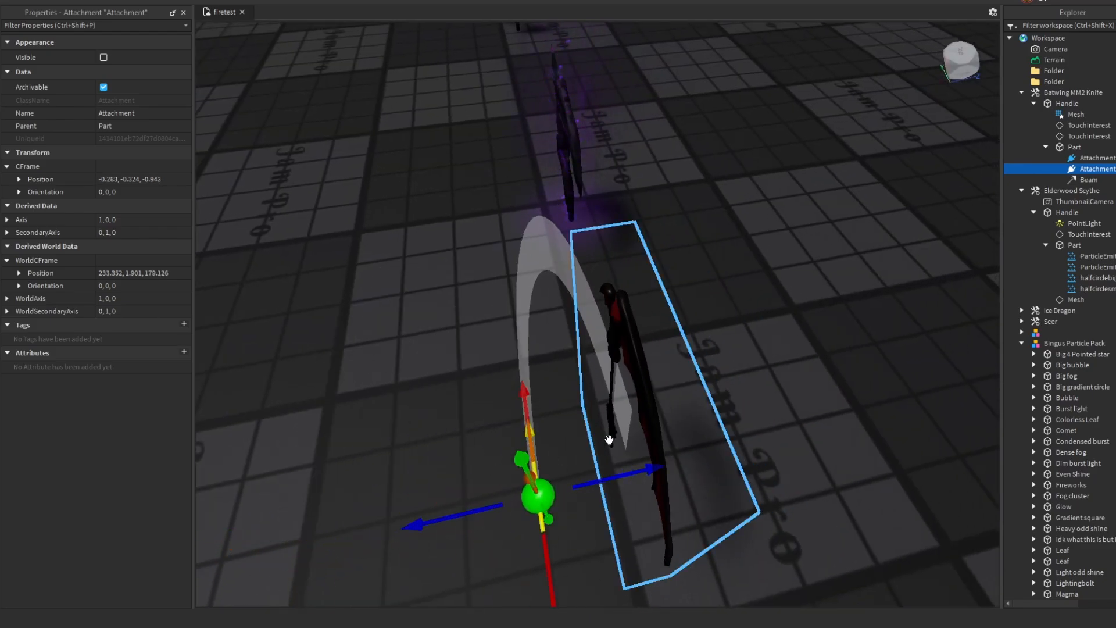
pyautogui.moveTo(609, 440); pyautogui.dragTo(608, 443, button='right')
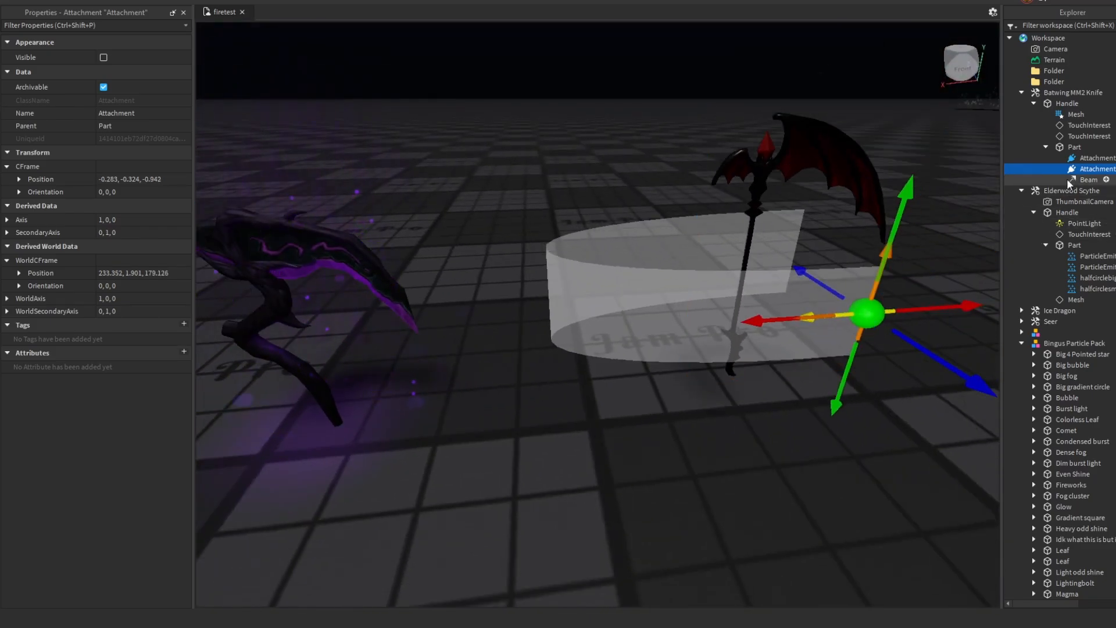
# Color the Batwing's Beam red with RGB 255, 0, 4
pyautogui.click(1087, 180)
pyautogui.click(102, 57)
pyautogui.moveTo(610, 263); pyautogui.dragTo(566, 198)
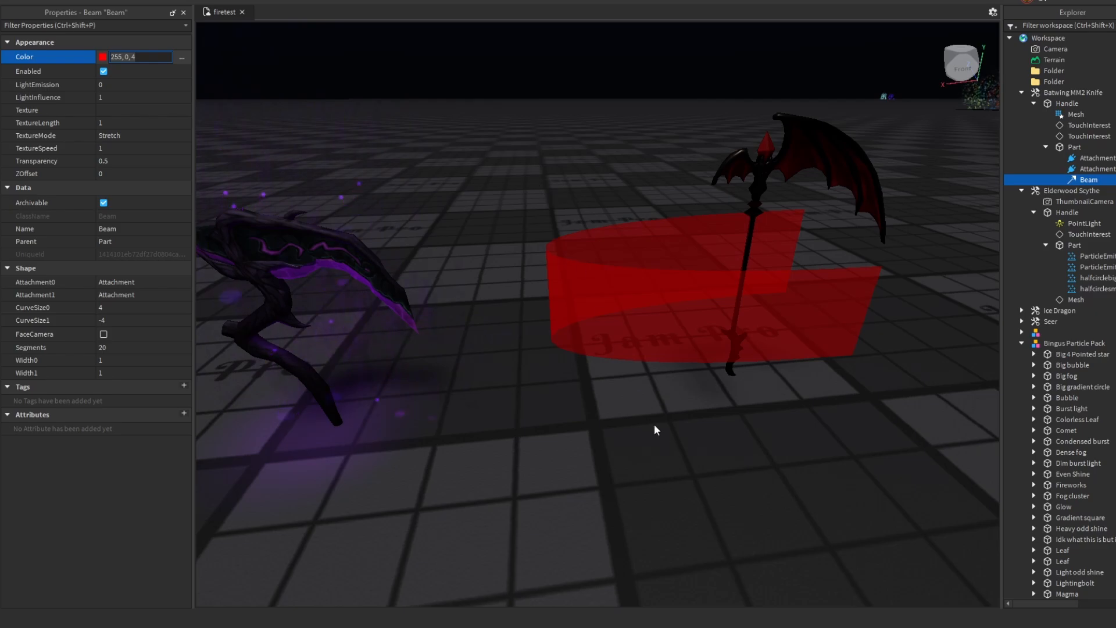
# Set the Beam's Width0 and Width1 to 0.2, its CurveSize0 to -2 and its CurveSize1 to 2
pyautogui.click(133, 360)
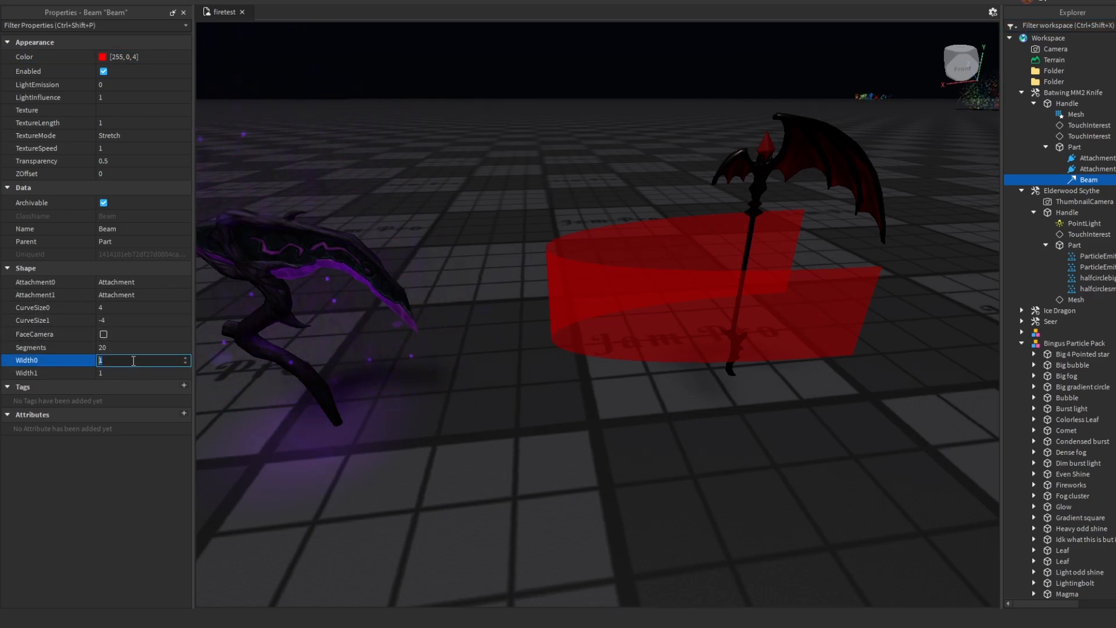
pyautogui.press('Return')
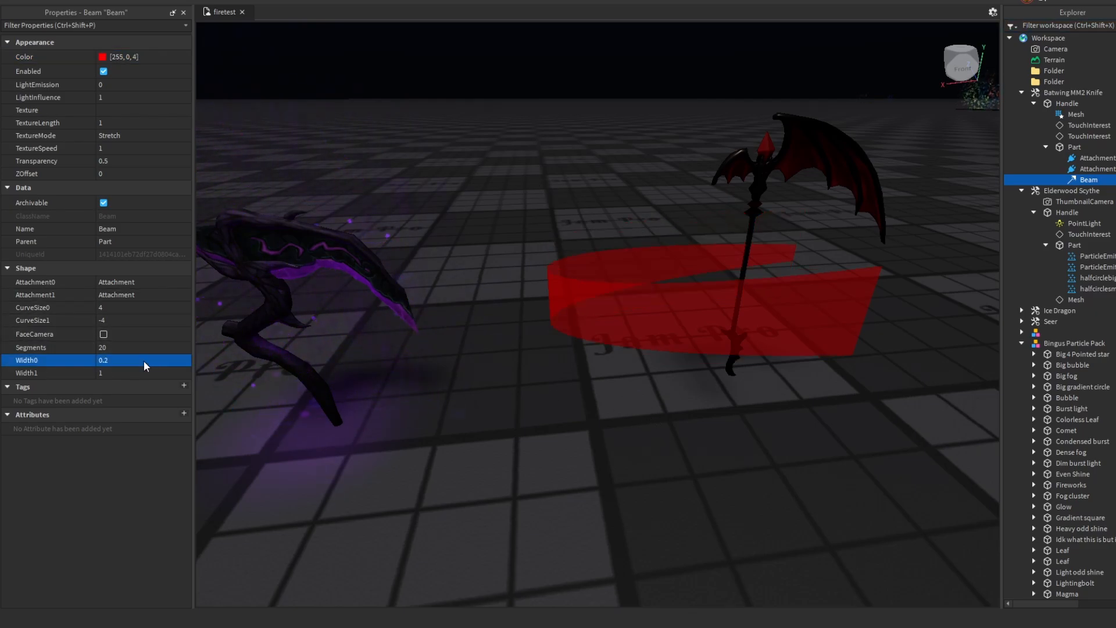
pyautogui.click(134, 373)
pyautogui.write('0.2')
pyautogui.press('Return')
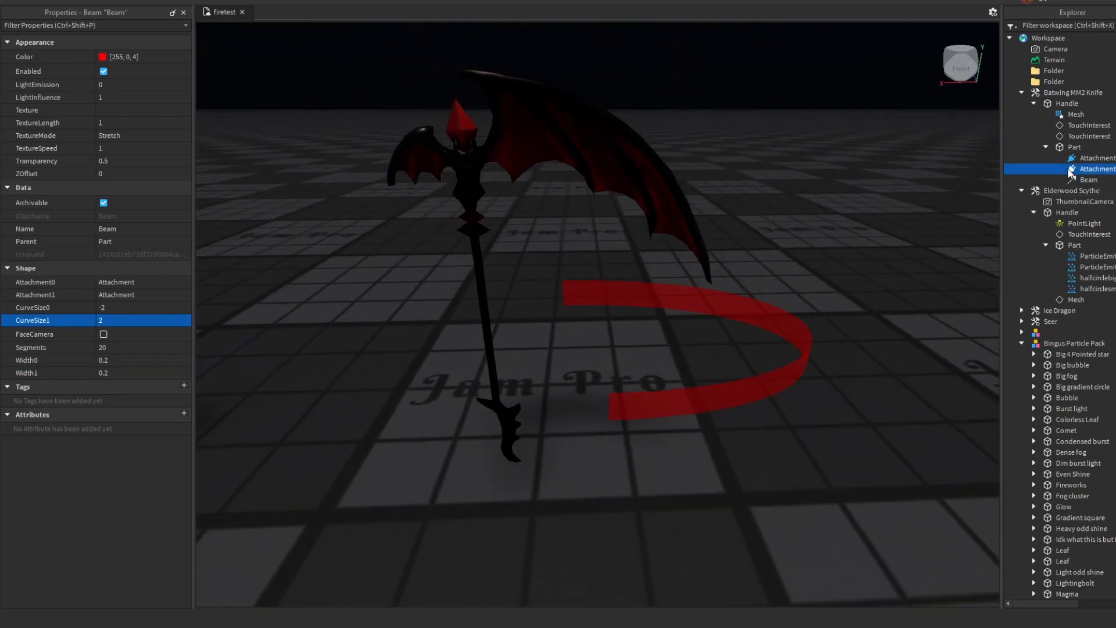
# Move both Attachments together so the red arc surrounds the knife's shaft, placing the second at about 0.597, -0.324, -0.558
pyautogui.keyDown('ctrl'); pyautogui.click(1075, 160); pyautogui.keyUp('ctrl')
pyautogui.press('f')
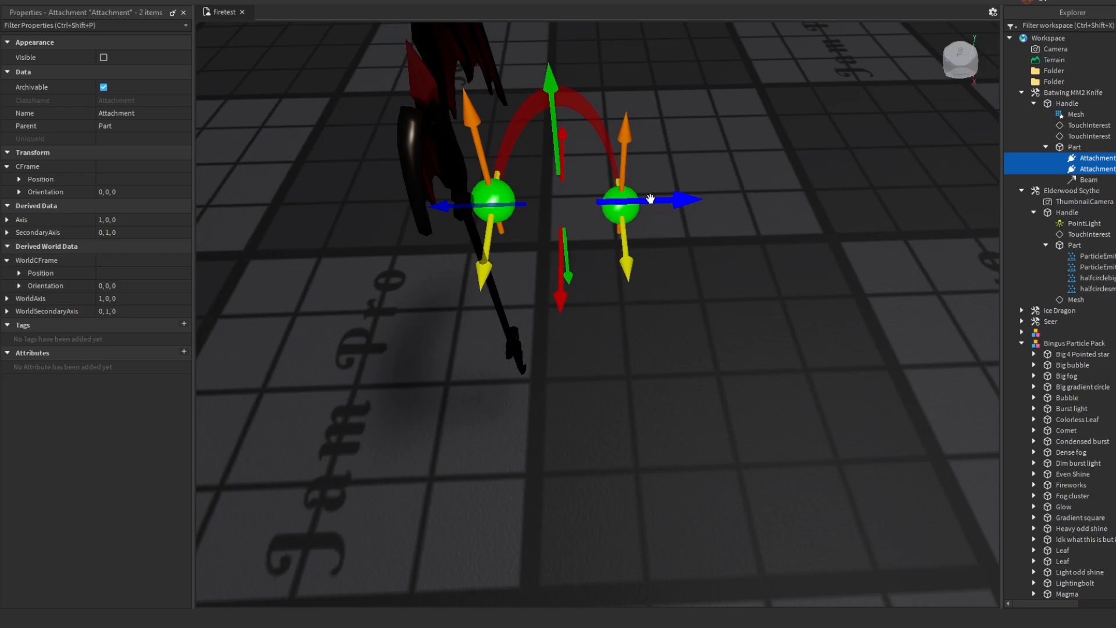
pyautogui.moveTo(651, 199); pyautogui.dragTo(604, 199)
pyautogui.moveTo(594, 202); pyautogui.dragTo(596, 202, button='right')
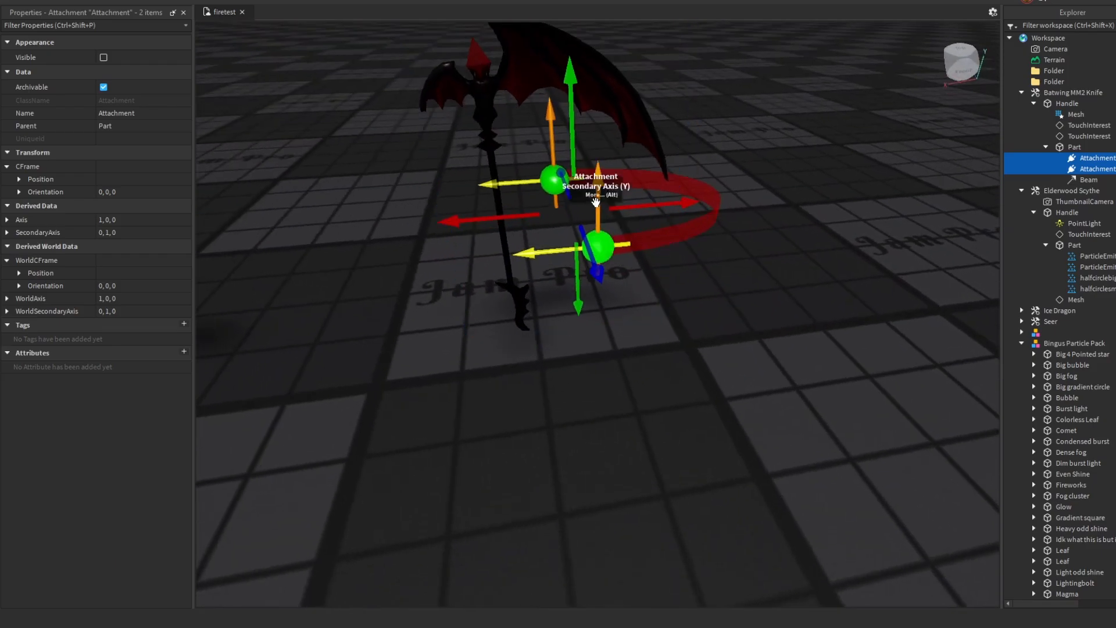
pyautogui.moveTo(596, 201); pyautogui.dragTo(461, 224)
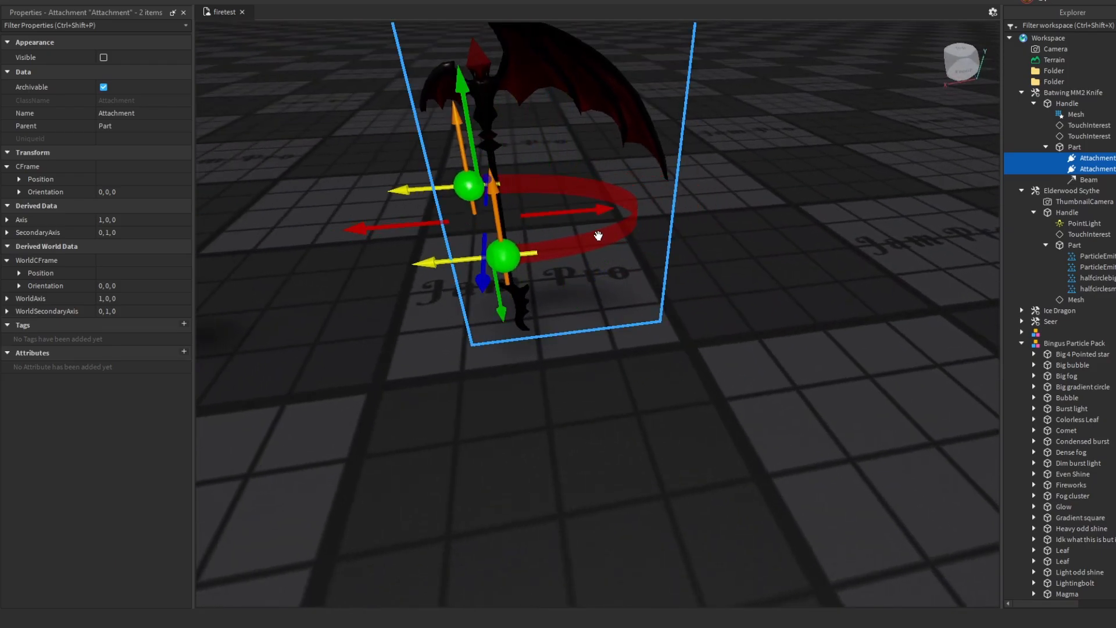
pyautogui.moveTo(598, 236); pyautogui.dragTo(599, 235, button='right')
pyautogui.click(1085, 178)
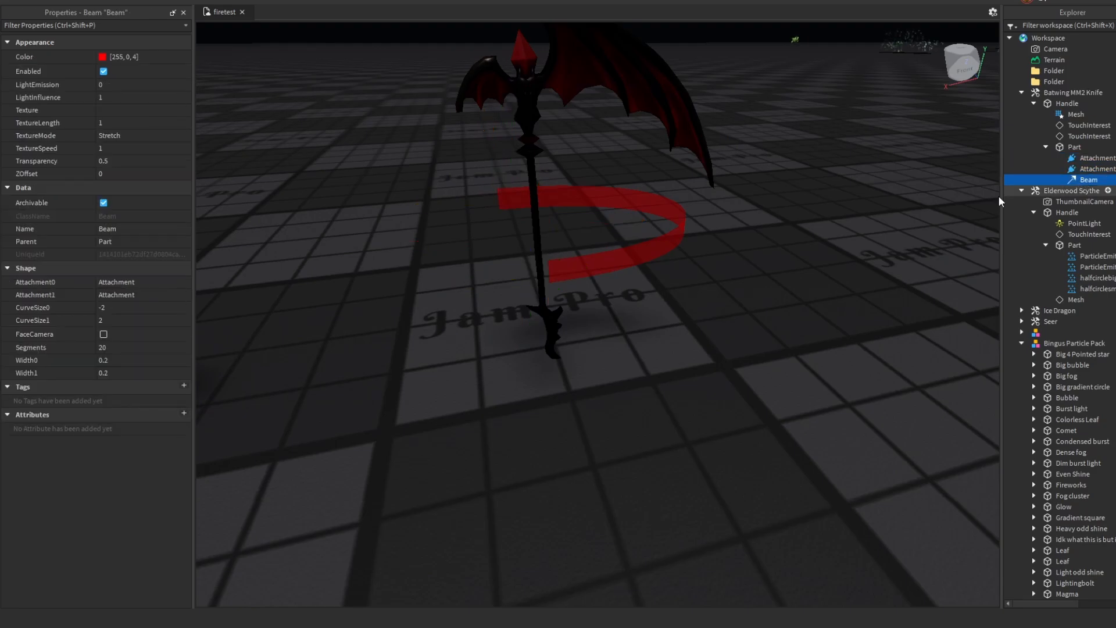
pyautogui.moveTo(843, 184); pyautogui.dragTo(843, 184, button='right')
# Adjust each Attachment individually along the Z axis to narrow the arc around the knife's shaft
pyautogui.click(1073, 169)
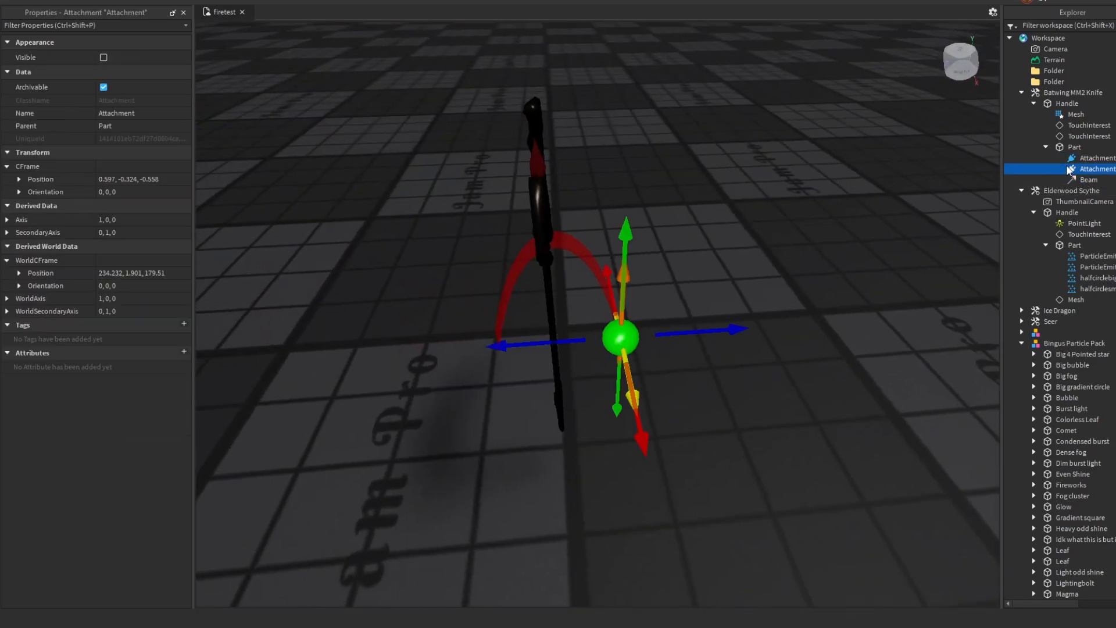
pyautogui.click(1073, 162)
pyautogui.moveTo(599, 334)
pyautogui.mouseDown()
pyautogui.moveTo(567, 319)
pyautogui.moveTo(597, 322)
pyautogui.mouseUp()
pyautogui.click(1073, 169)
pyautogui.moveTo(750, 324); pyautogui.dragTo(668, 336)
# Set the red Beam's Transparency to 0.7
pyautogui.click(1087, 179)
pyautogui.press('f')
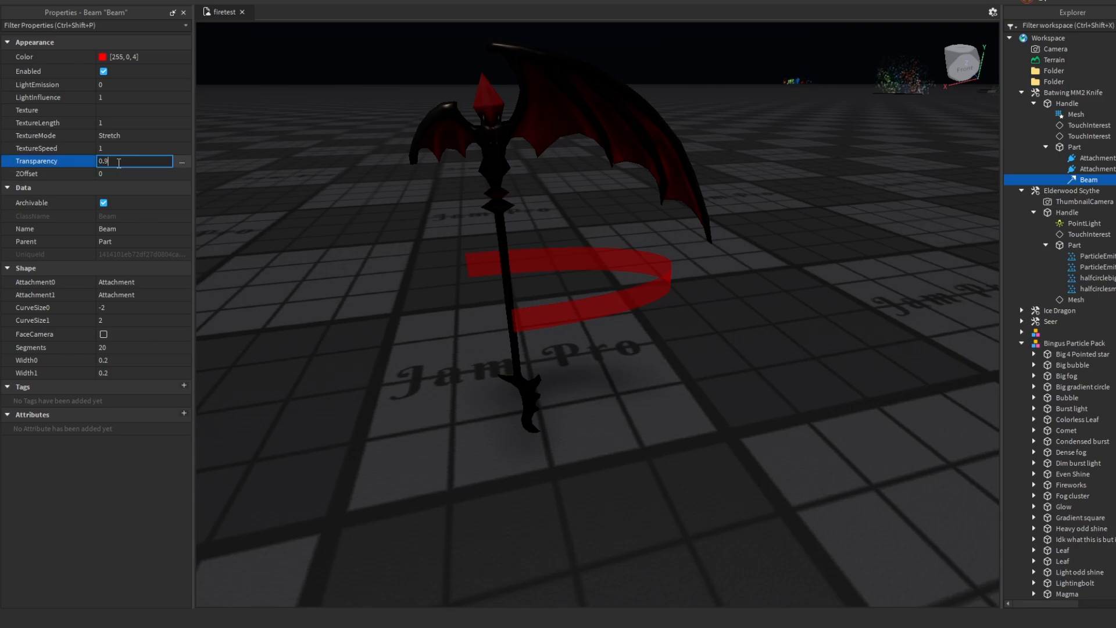
pyautogui.press('Return')
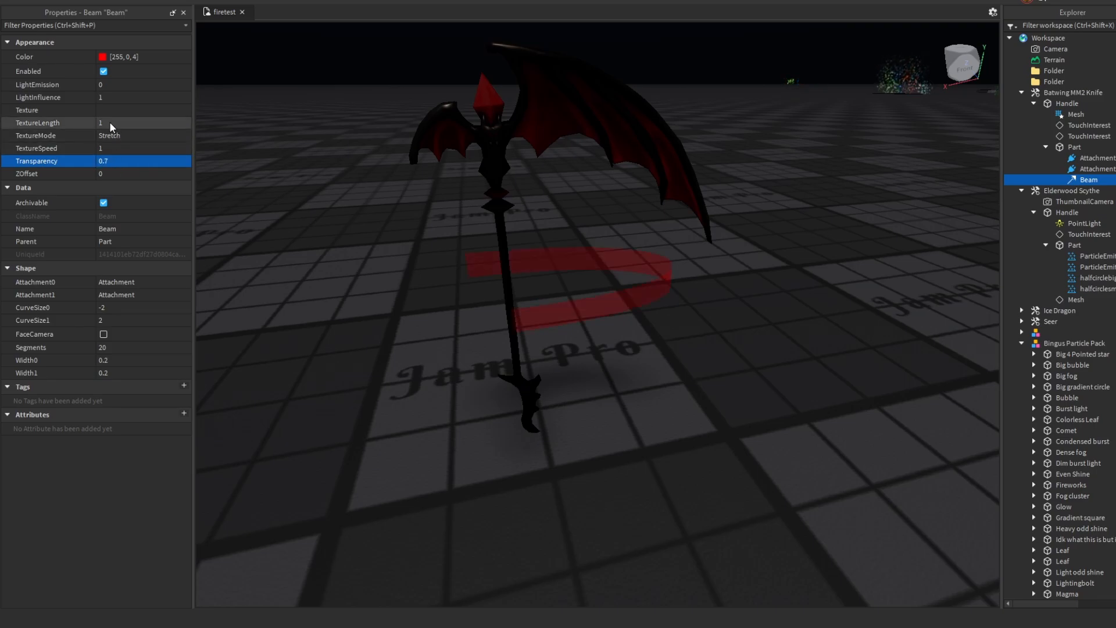
# Set the red Beam's LightEmission to 1
pyautogui.click(114, 85)
pyautogui.moveTo(146, 86); pyautogui.dragTo(226, 90)
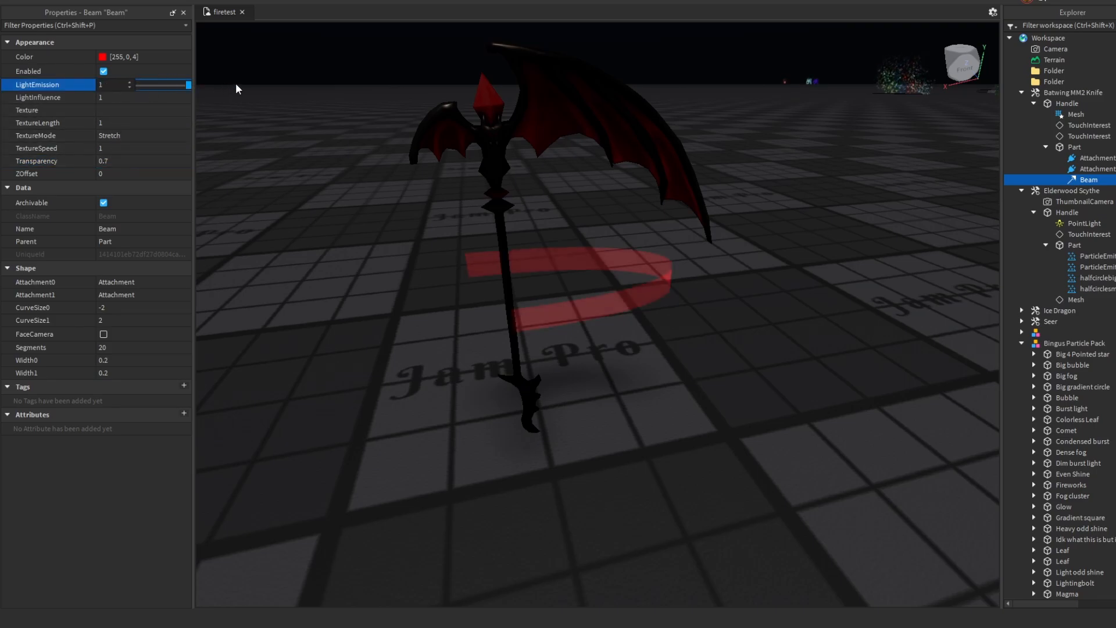
pyautogui.click(113, 347)
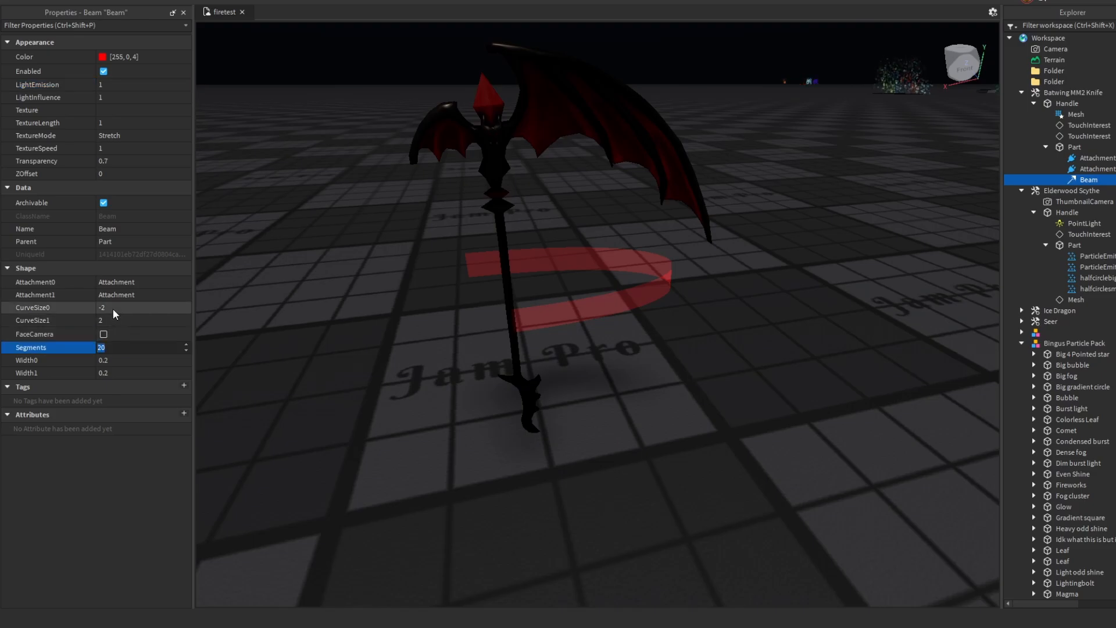
# Set the Beam's CurveSize0 to -1 and its CurveSize1 to 1
pyautogui.click(114, 309)
pyautogui.write('-1')
pyautogui.press('Return')
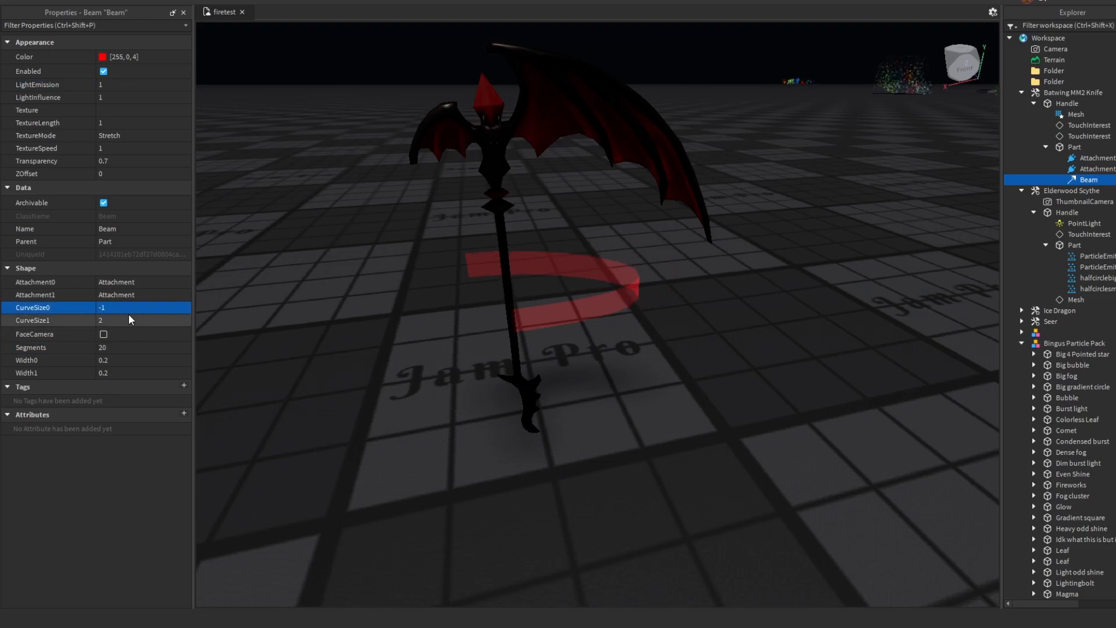
pyautogui.click(129, 318)
pyautogui.write('1')
pyautogui.press('Return')
pyautogui.click(790, 314)
pyautogui.press('d')
pyautogui.moveTo(791, 315); pyautogui.dragTo(793, 313, button='right')
pyautogui.press('d')
pyautogui.press('a')
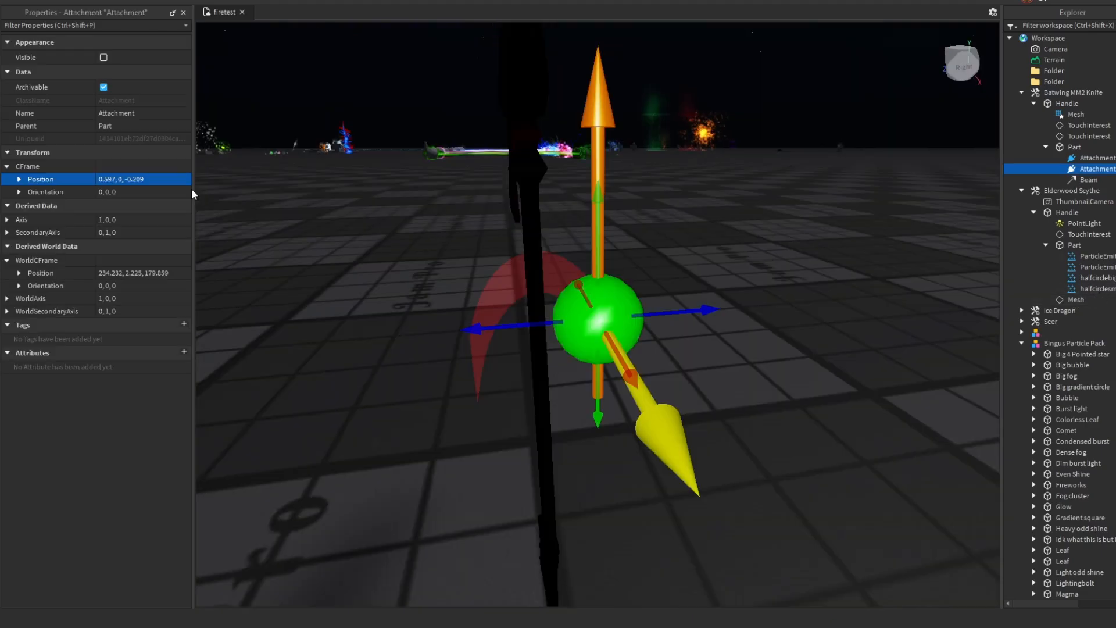
# Examine the beam texture tiles laid out on the baseplate for one that suits the Batwing knife's Beam
pyautogui.click(752, 304)
pyautogui.scroll(-5, 659, 366)
pyautogui.press('d')
pyautogui.moveTo(660, 366); pyautogui.dragTo(654, 357, button='right')
pyautogui.press('w')
pyautogui.press('w')
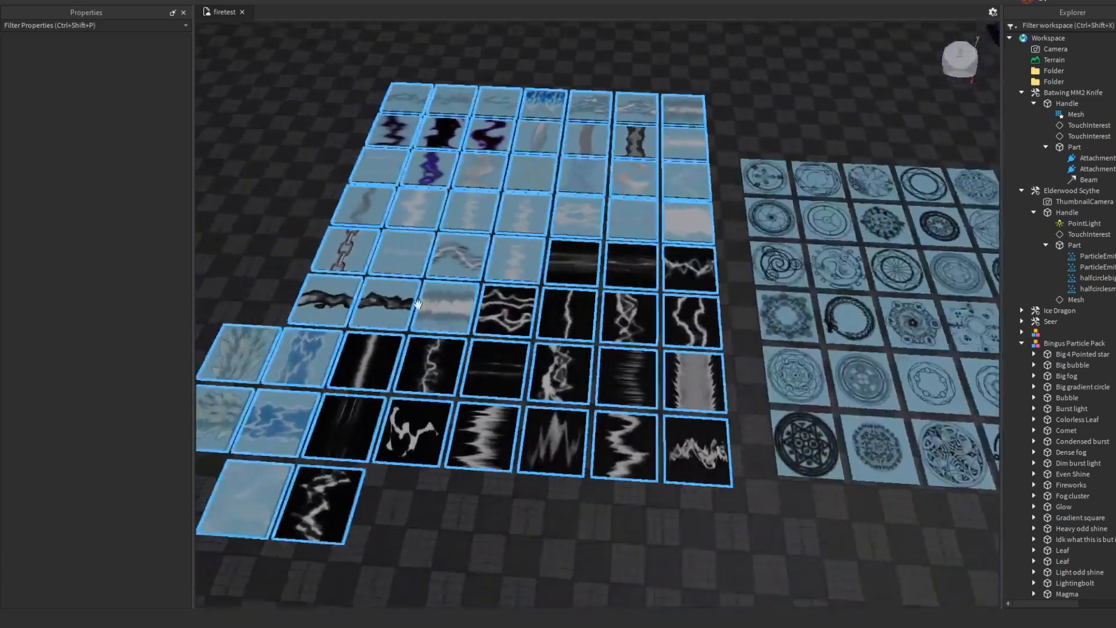
pyautogui.scroll(-4, 418, 303)
pyautogui.moveTo(648, 475); pyautogui.dragTo(626, 494, button='right')
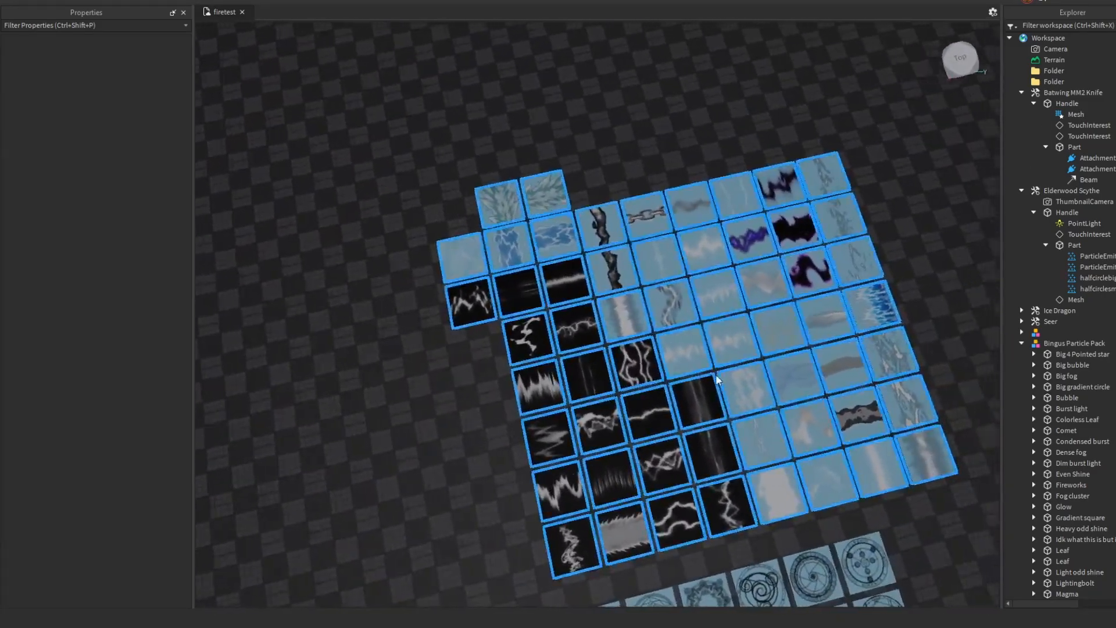
pyautogui.press('d')
pyautogui.press('w')
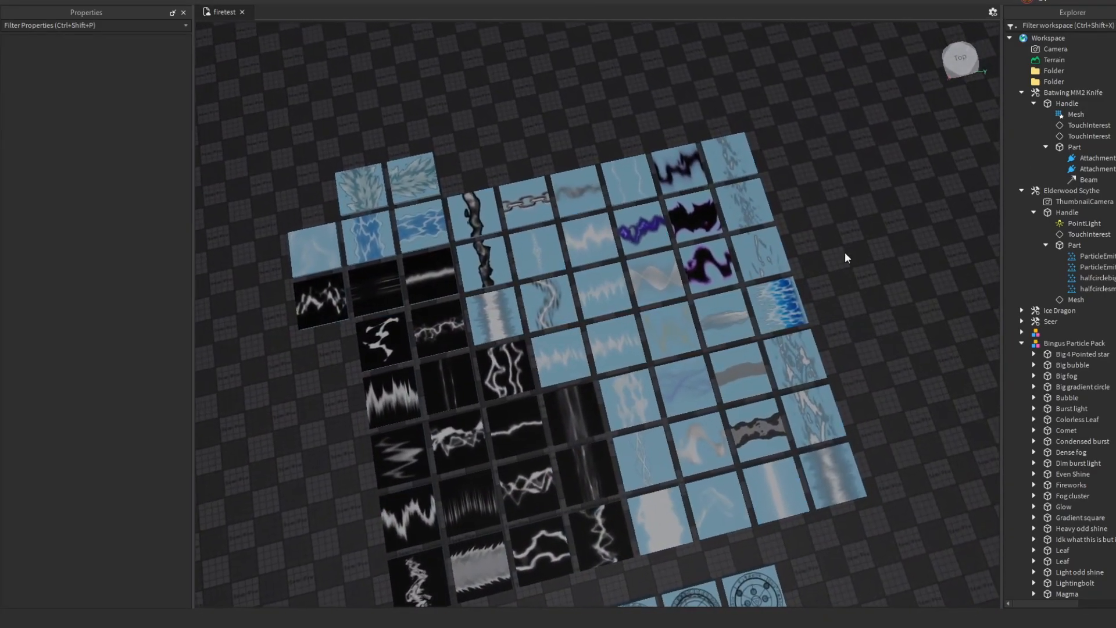
pyautogui.press('w')
pyautogui.moveTo(864, 246); pyautogui.dragTo(864, 243, button='right')
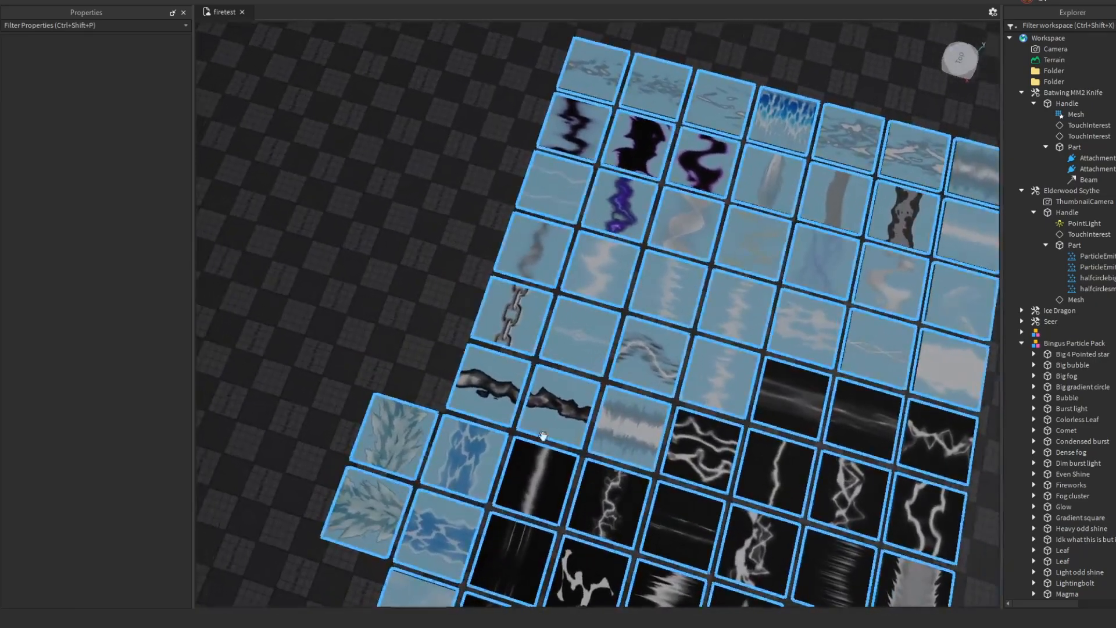
pyautogui.press('w')
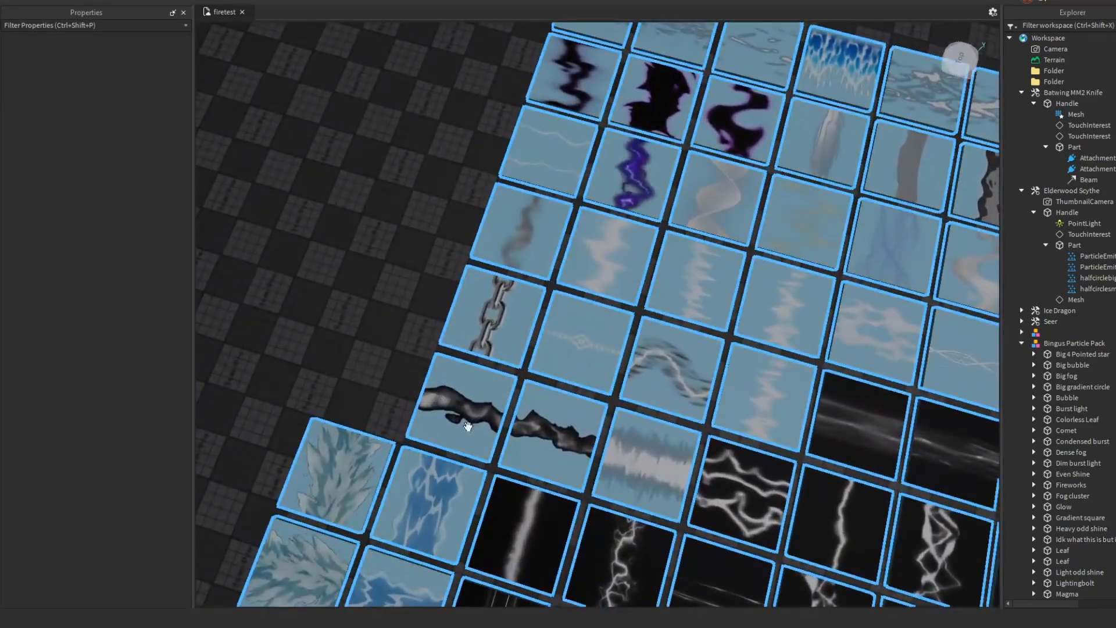
# Copy the texture ID from the dark smoky streak decal in Jam Pro's Beam Pack
pyautogui.click(441, 401)
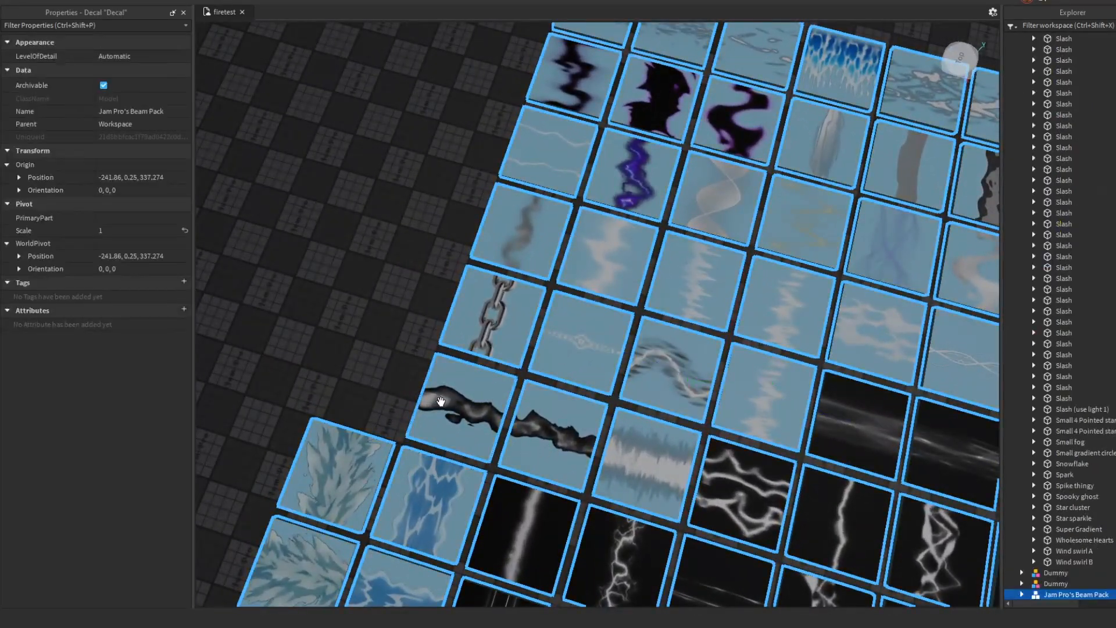
pyautogui.click(150, 70)
pyautogui.click(291, 134)
pyautogui.scroll(11, 1070, 288)
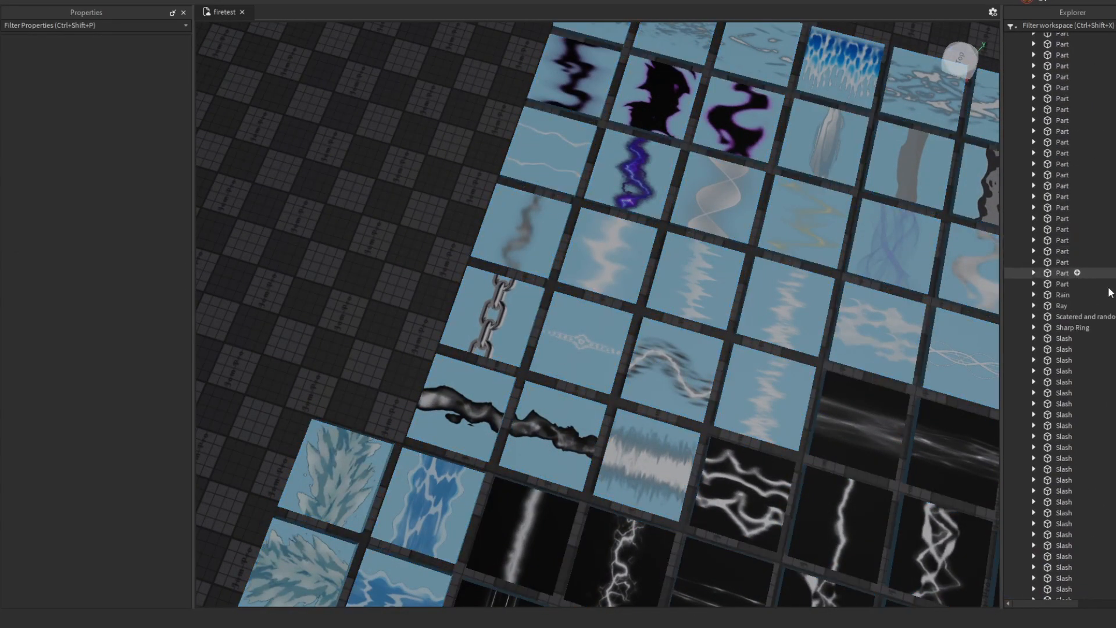
pyautogui.scroll(10, 1069, 288)
pyautogui.click(1088, 180)
pyautogui.press('f')
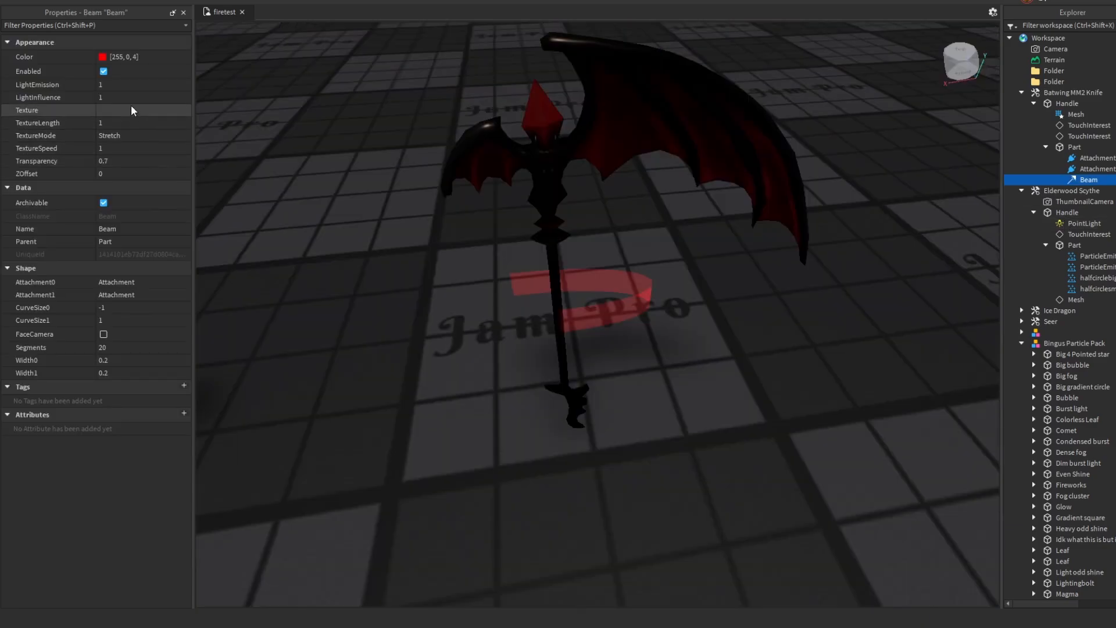
pyautogui.click(131, 113)
pyautogui.hotkey('ctrl', 'v')
pyautogui.press('Return')
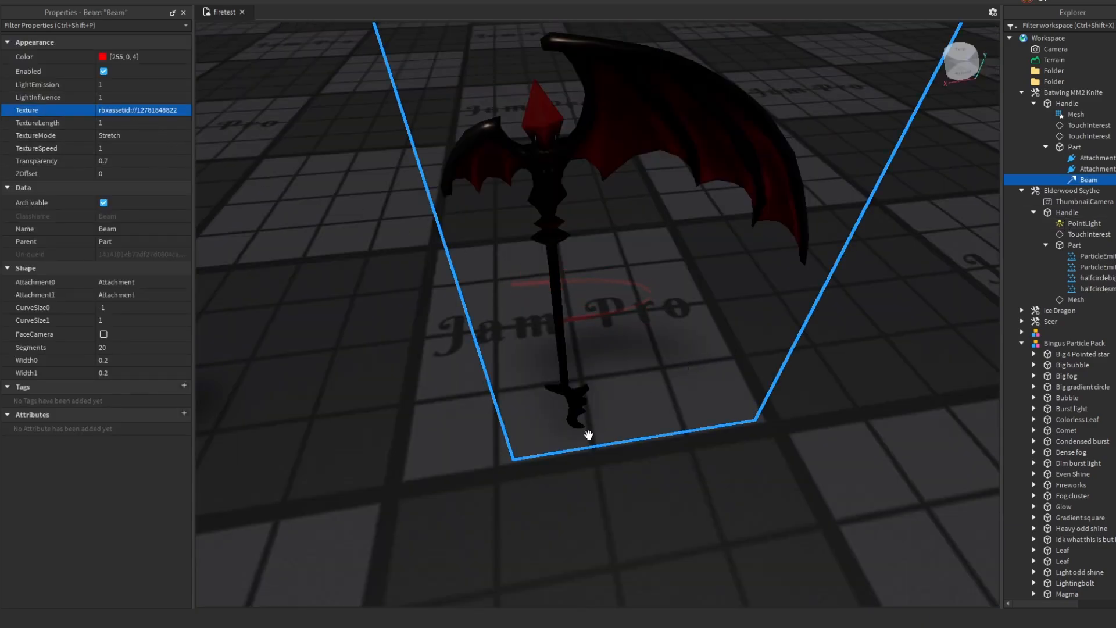
# Set the textured Beam's Transparency to 0
pyautogui.scroll(5, 581, 442)
pyautogui.scroll(-5, 578, 450)
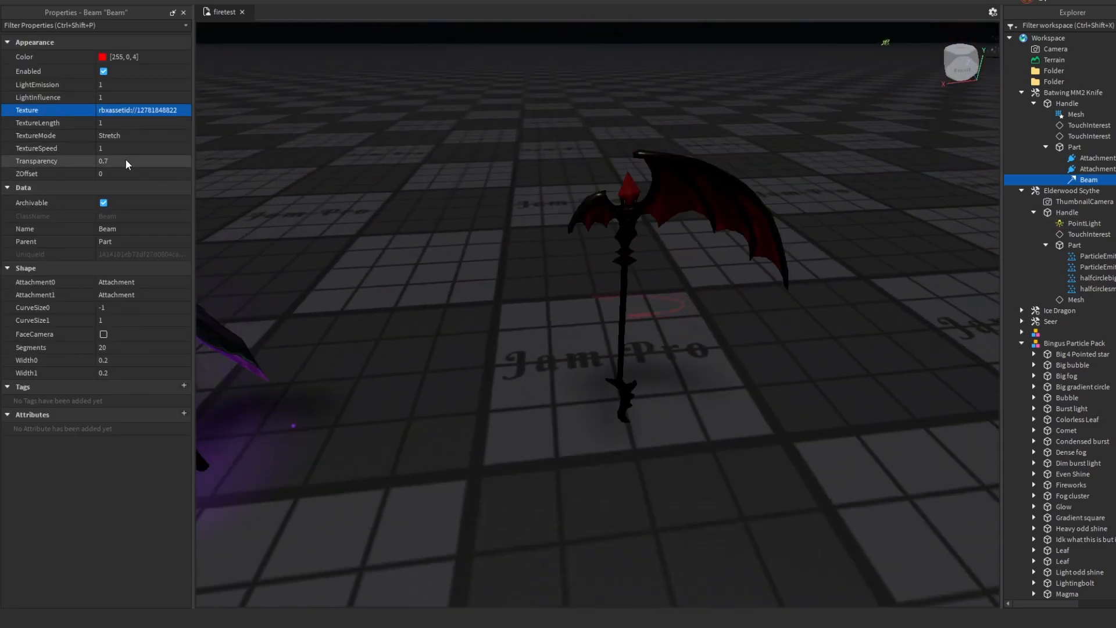
pyautogui.click(168, 159)
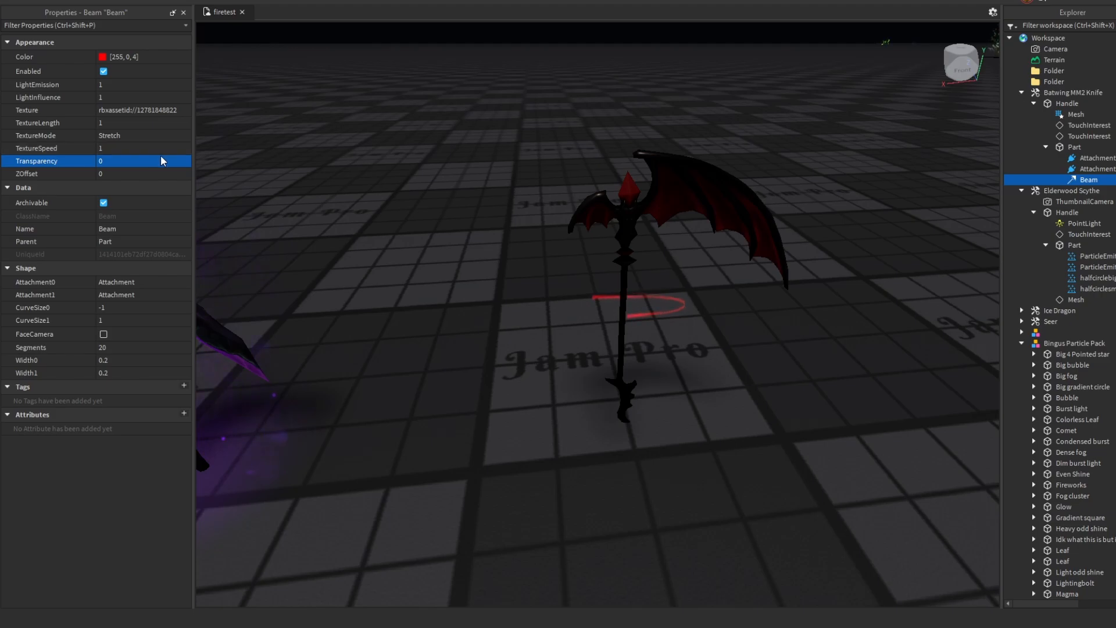
pyautogui.press('w')
pyautogui.press('d')
pyautogui.press('f')
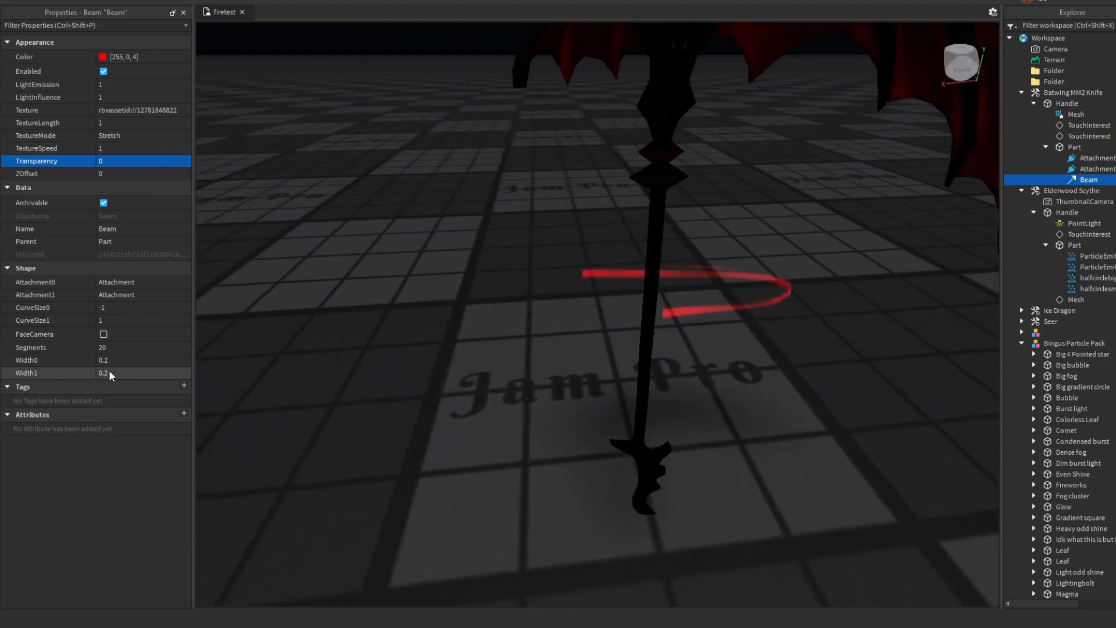
# Set the Beam's Width0 and Width1 to 0.4
pyautogui.click(116, 361)
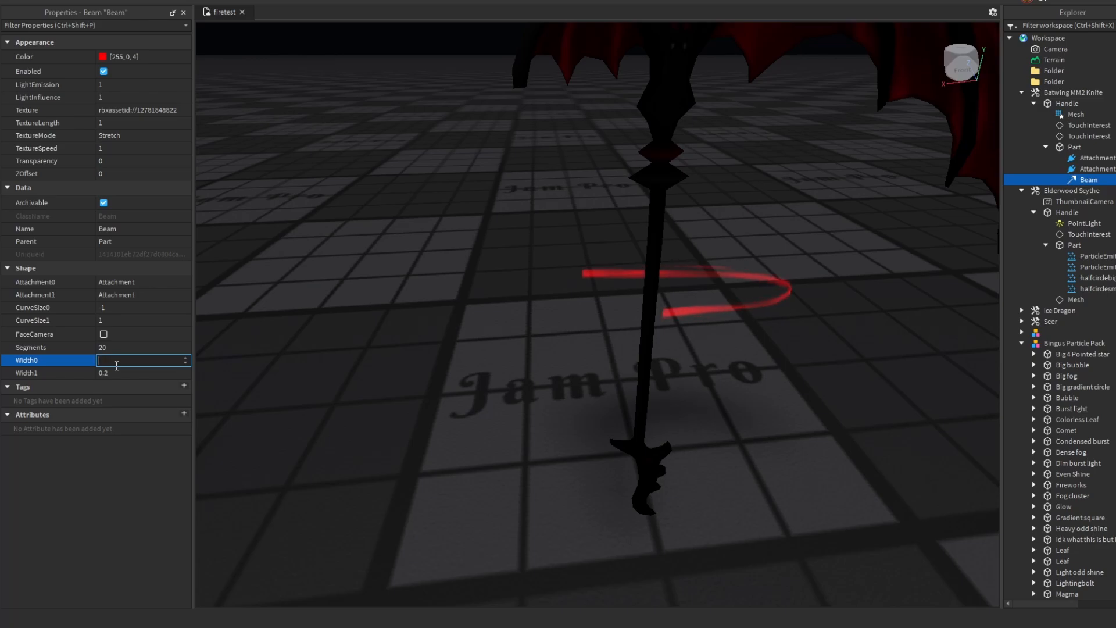
pyautogui.click(117, 376)
pyautogui.write('0.4')
pyautogui.press('Return')
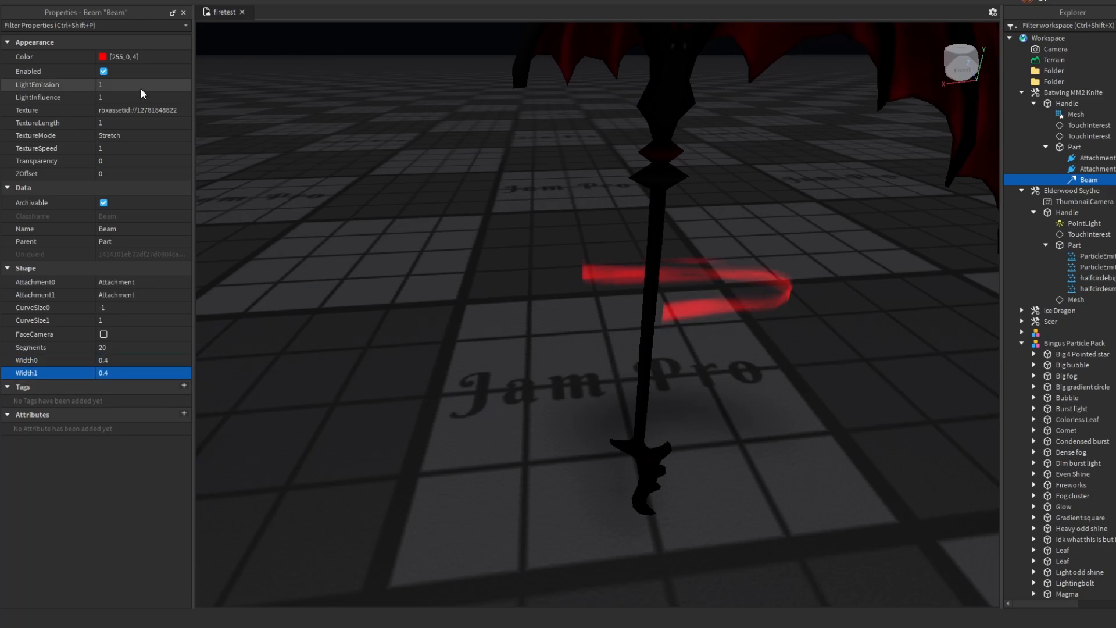
# Lower the Beam's LightEmission to 0
pyautogui.click(145, 87)
pyautogui.click(136, 99)
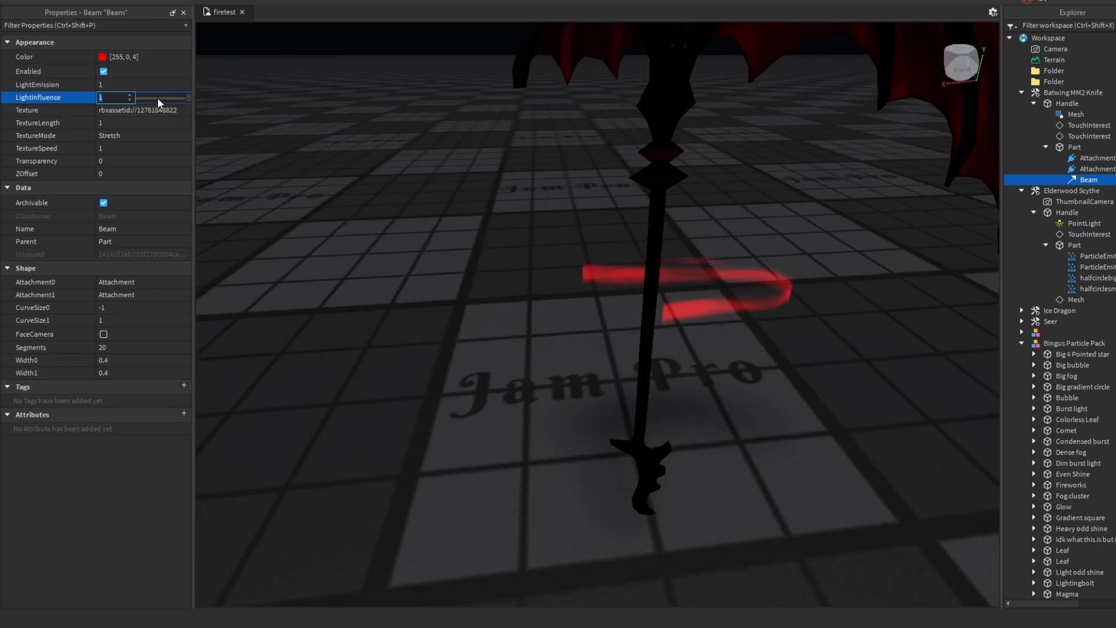
pyautogui.click(179, 87)
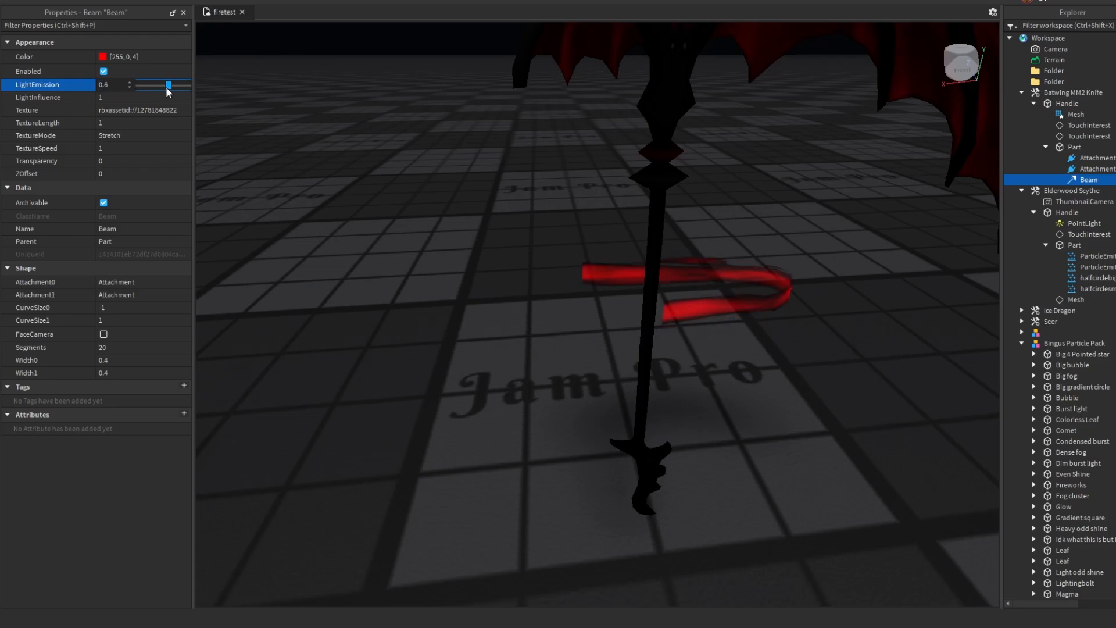
# Move the first Attachment along the X axis to 0.88, 0, 0.186, undoing the stray move made before it
pyautogui.moveTo(379, 262); pyautogui.dragTo(378, 257, button='right')
pyautogui.moveTo(879, 273); pyautogui.dragTo(879, 274, button='right')
pyautogui.click(1082, 171)
pyautogui.click(1080, 160)
pyautogui.click(1080, 168)
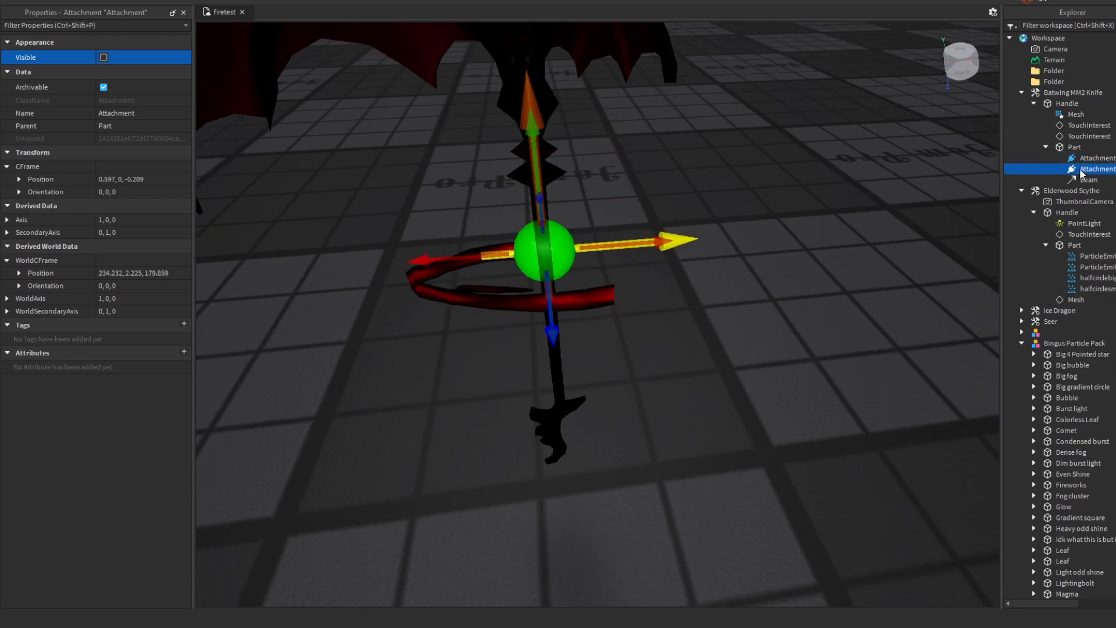
pyautogui.click(1079, 160)
pyautogui.moveTo(749, 280); pyautogui.dragTo(655, 273)
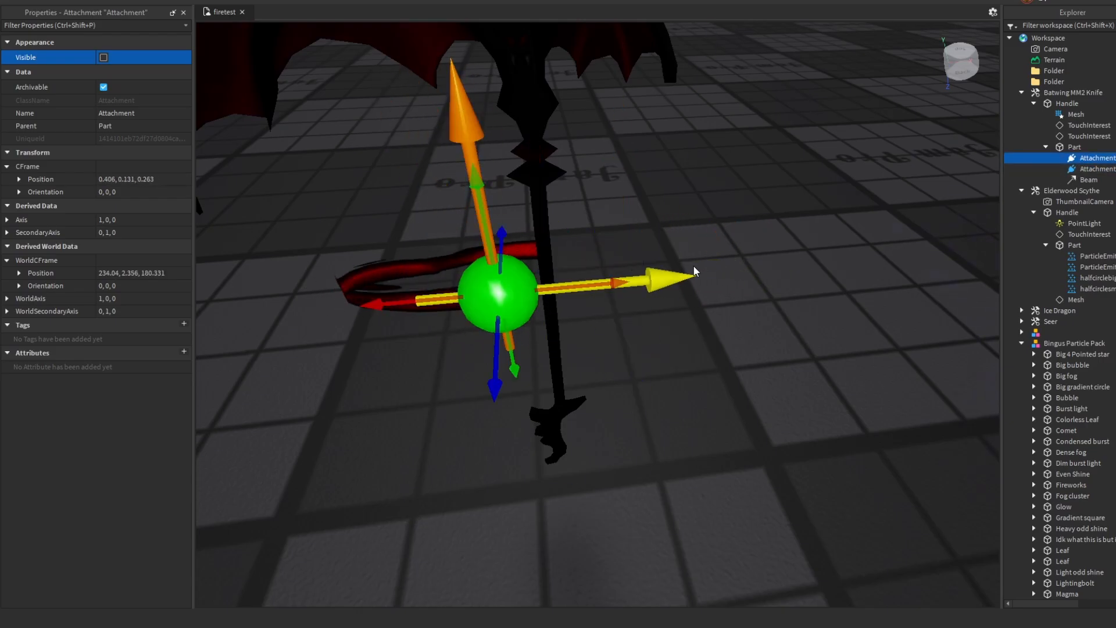
pyautogui.moveTo(691, 266); pyautogui.dragTo(692, 266, button='right')
pyautogui.hotkey('ctrl', 'z')
pyautogui.moveTo(629, 239)
pyautogui.mouseDown()
pyautogui.moveTo(651, 209)
pyautogui.moveTo(633, 242)
pyautogui.mouseUp()
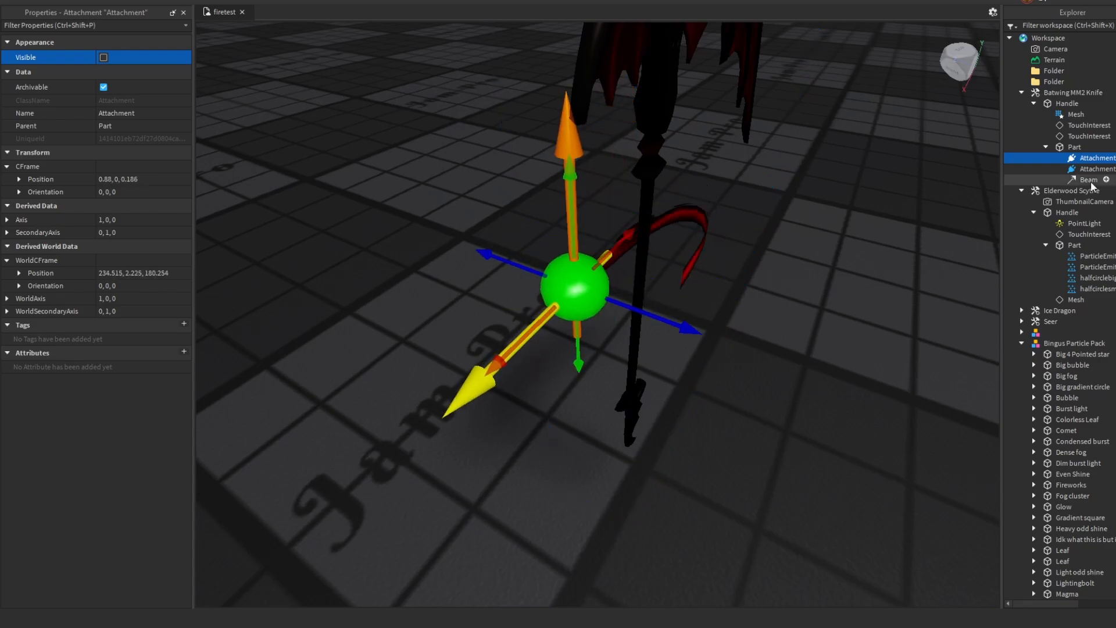
# Edit the second Attachment's X position to match the first Attachment's, so both ends of the beam line up
pyautogui.click(114, 181)
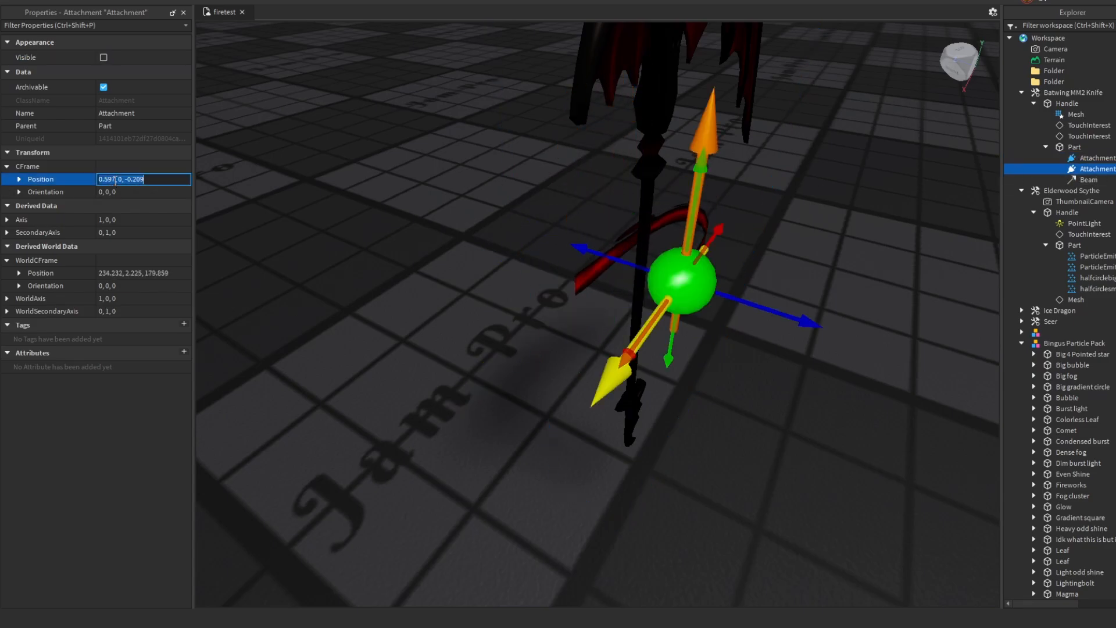
pyautogui.click(115, 181)
pyautogui.press('BackSpace')
pyautogui.press('BackSpace')
pyautogui.write('8')
pyautogui.press('Return')
pyautogui.click(800, 228)
pyautogui.moveTo(802, 227); pyautogui.dragTo(803, 228, button='right')
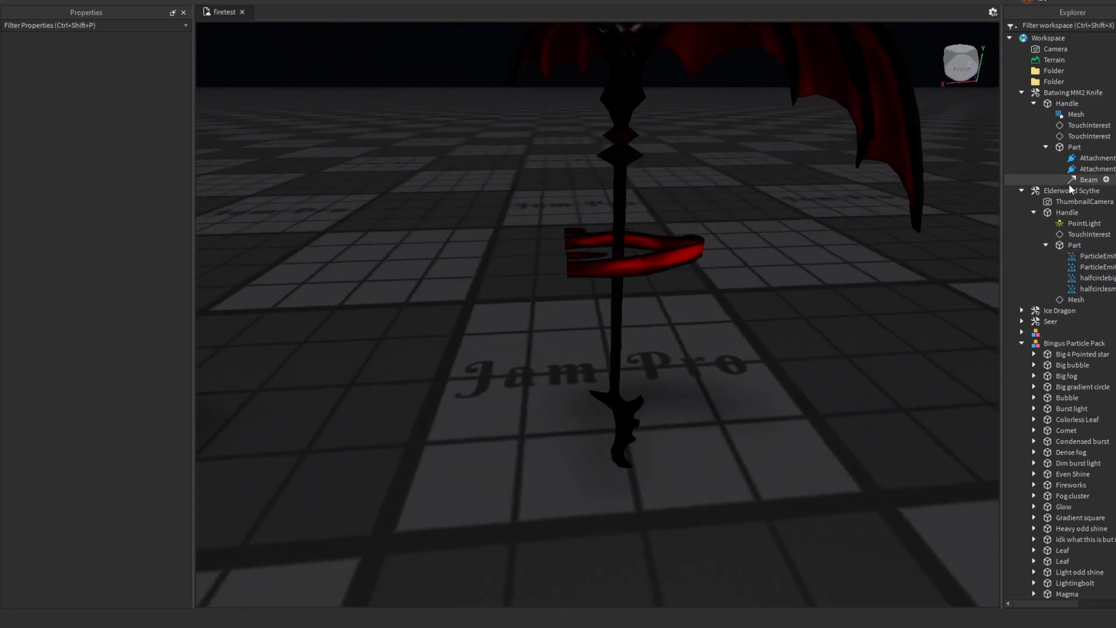
# Set the Beam's TextureSpeed to 0.4, its CurveSize0 to -0.5 and its CurveSize1 to 0.5
pyautogui.click(1070, 182)
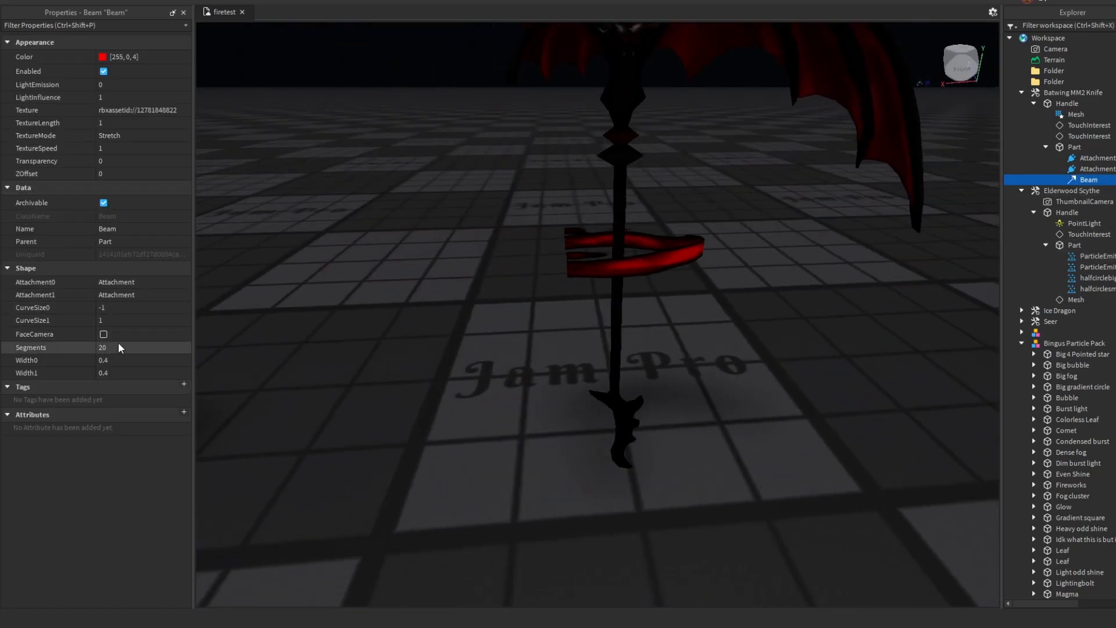
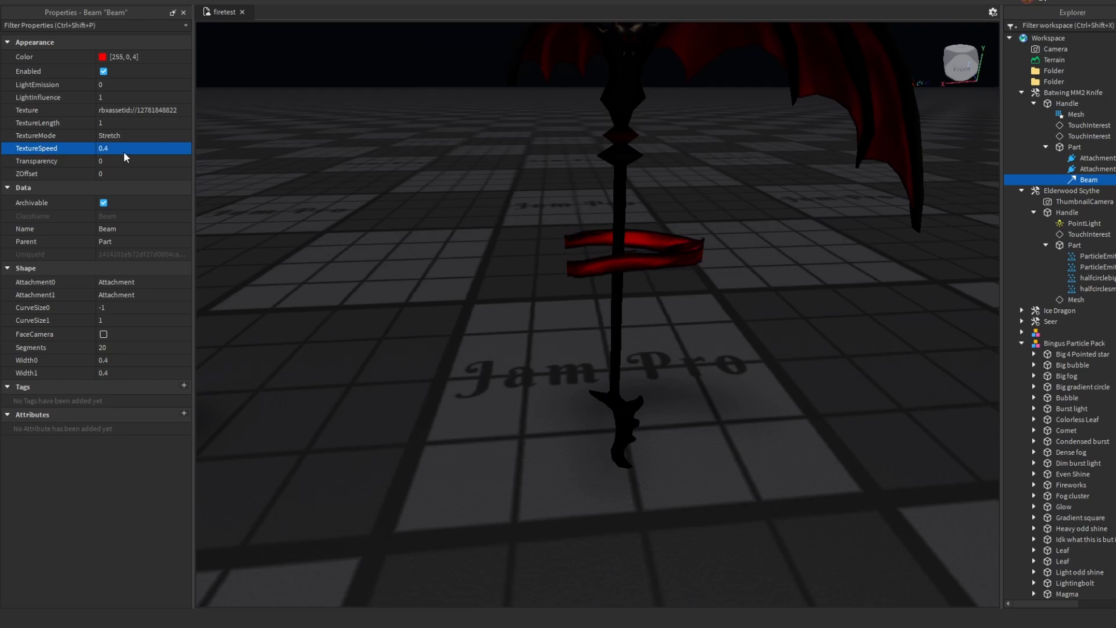
pyautogui.click(123, 309)
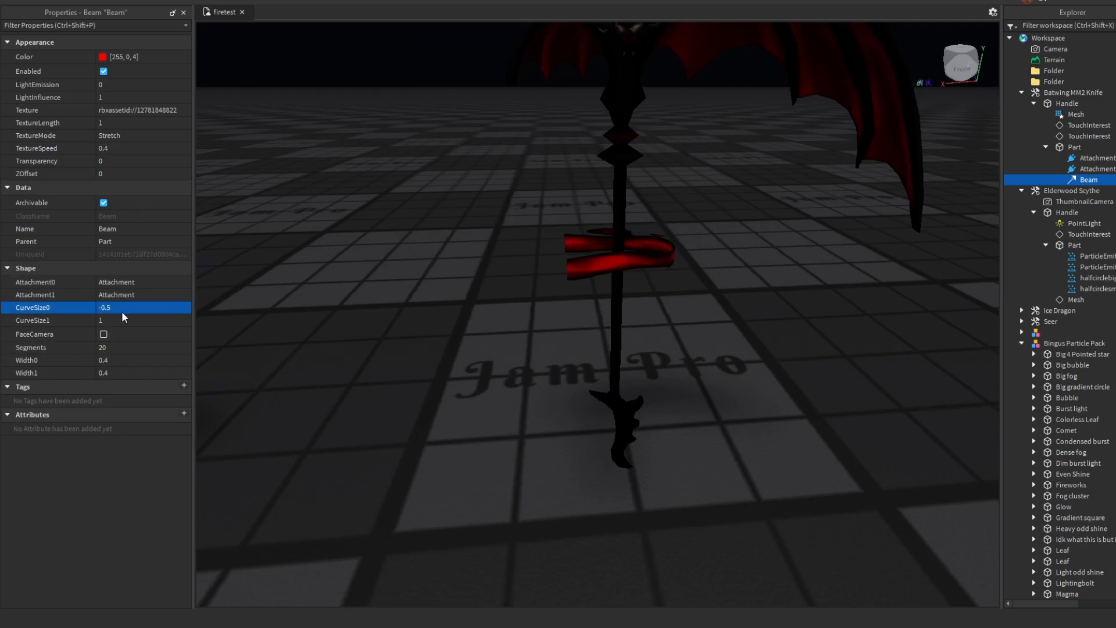
pyautogui.click(111, 321)
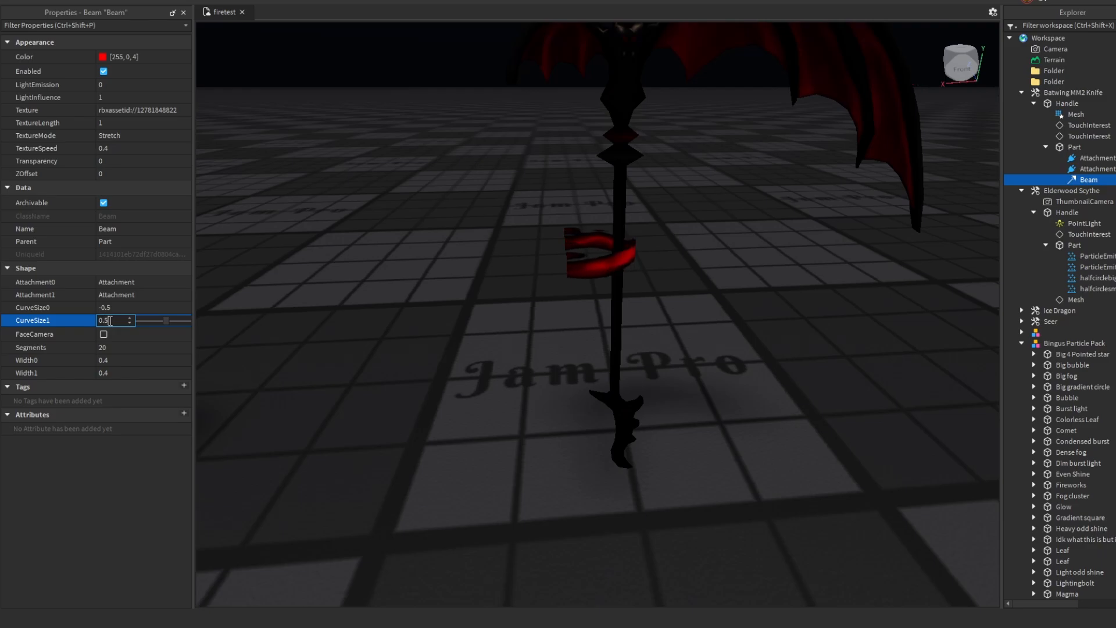
# Select the Batwing knife's Part that holds the Beam and both Attachments
pyautogui.click(1072, 147)
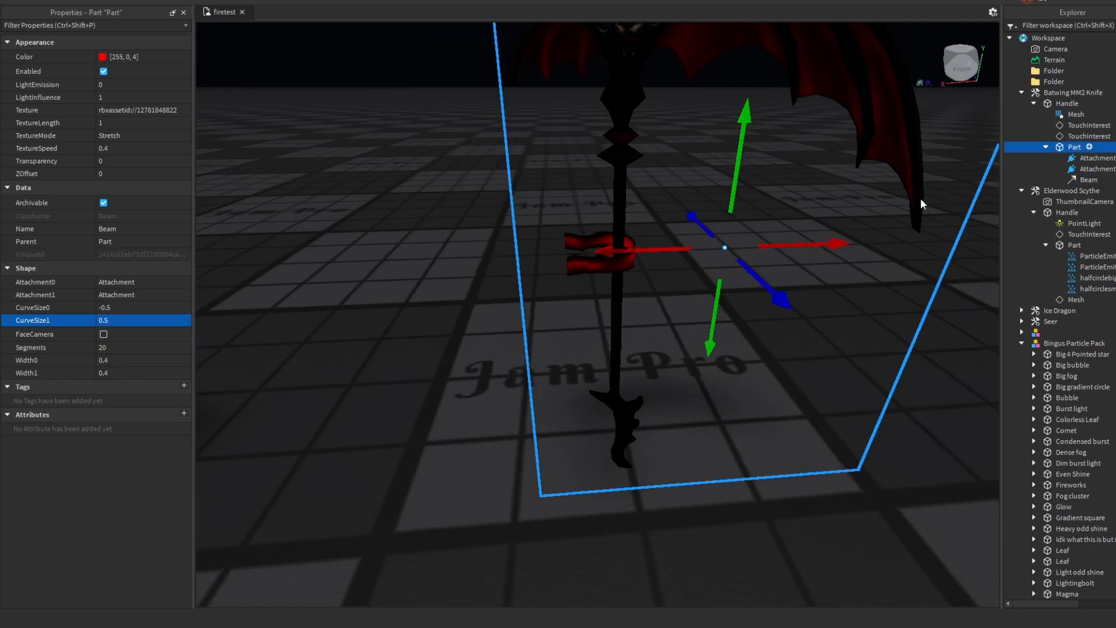
# Duplicate the beam together with its two attachments in the Batwing MM2 Knife's part
pyautogui.click(1081, 158)
pyautogui.keyDown('shift'); pyautogui.click(1084, 179); pyautogui.keyUp('shift')
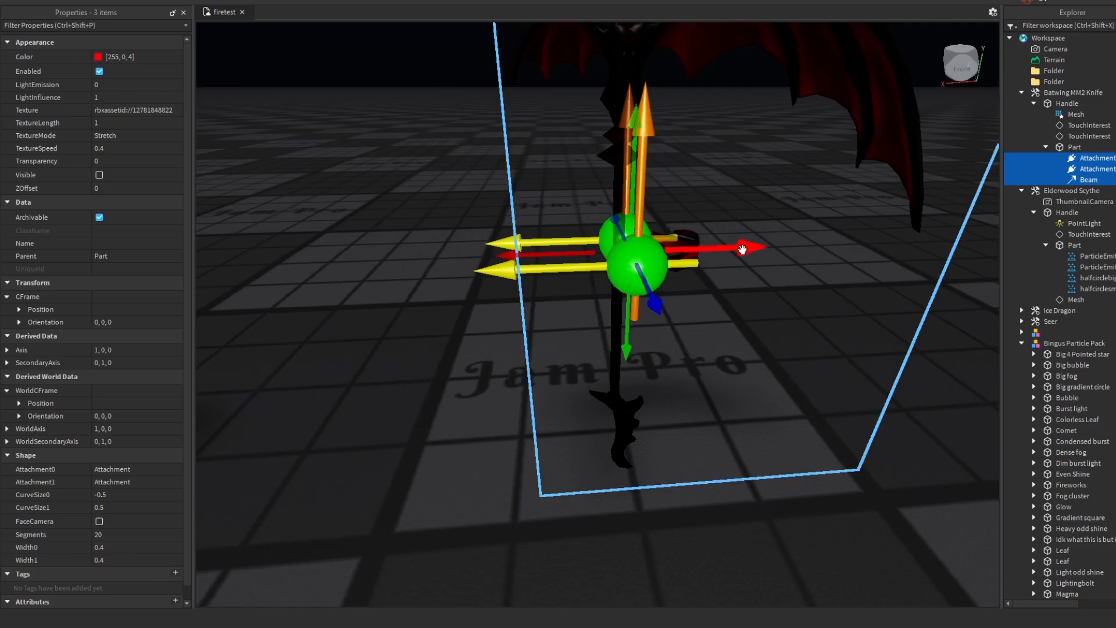
pyautogui.click(413, 333)
pyautogui.scroll(3, 412, 332)
pyautogui.scroll(-2, 411, 326)
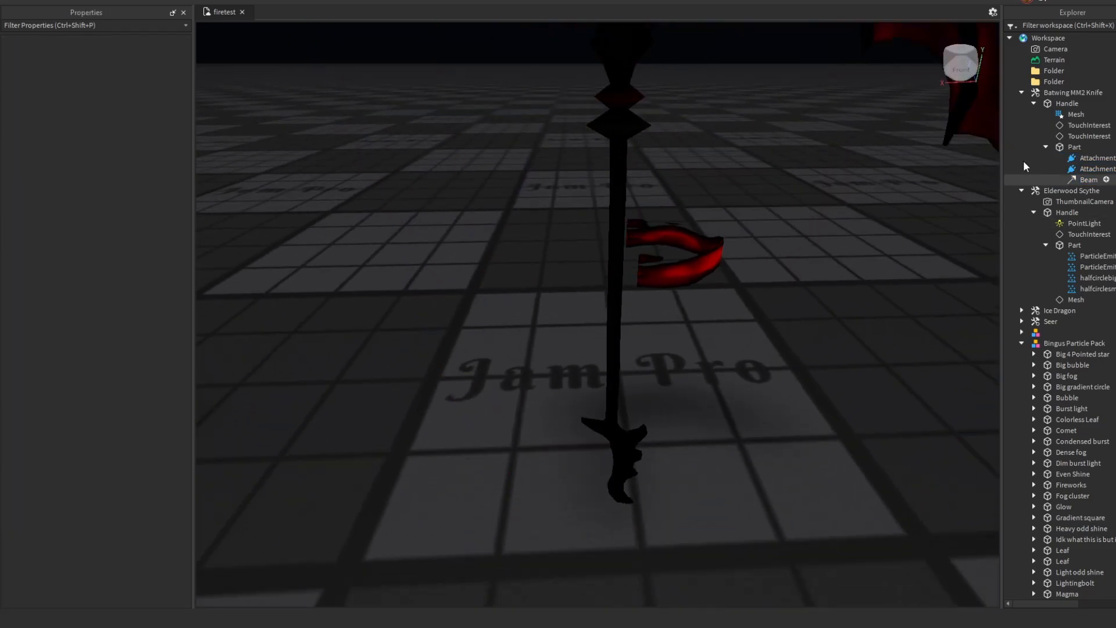
pyautogui.keyDown('ctrl'); pyautogui.click(1075, 167); pyautogui.keyUp('ctrl')
pyautogui.keyDown('ctrl'); pyautogui.click(1076, 159); pyautogui.keyUp('ctrl')
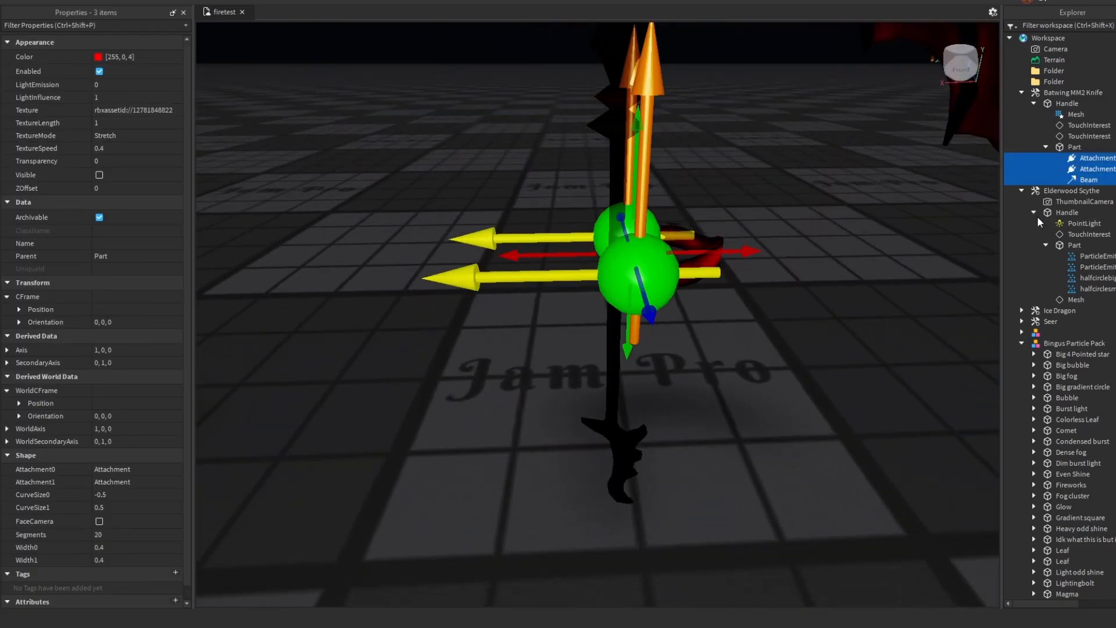
pyautogui.hotkey('ctrl', 'd')
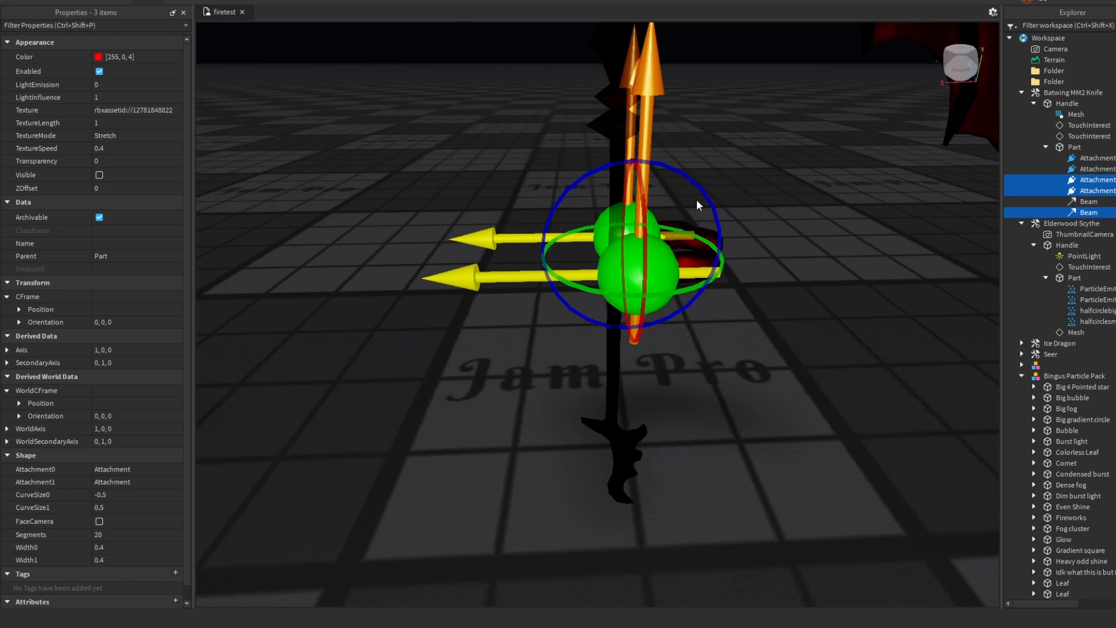
# Rotate the duplicated beam and attachments 180° about the Z axis so the two beams form a ring around the handle
pyautogui.moveTo(708, 203); pyautogui.dragTo(495, 245)
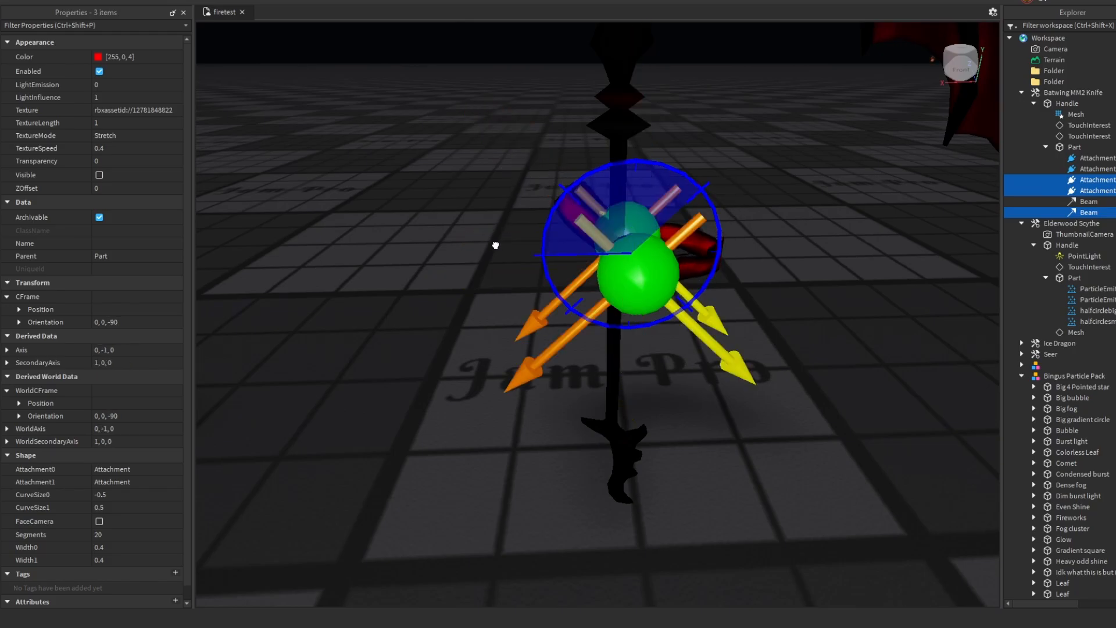
pyautogui.moveTo(480, 307); pyautogui.dragTo(475, 336)
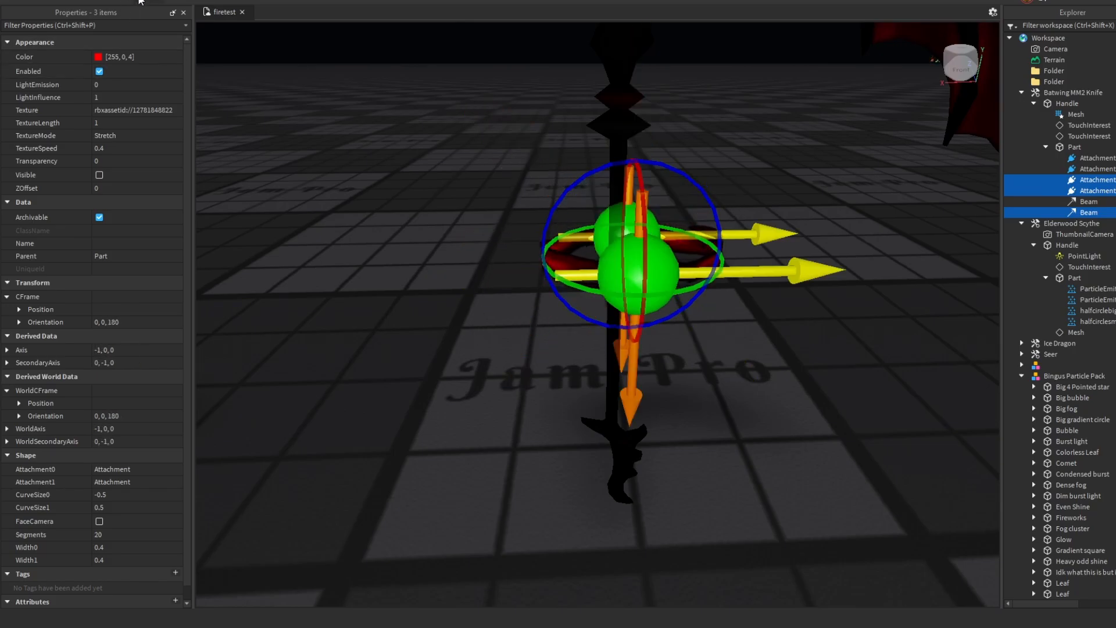
pyautogui.click(444, 257)
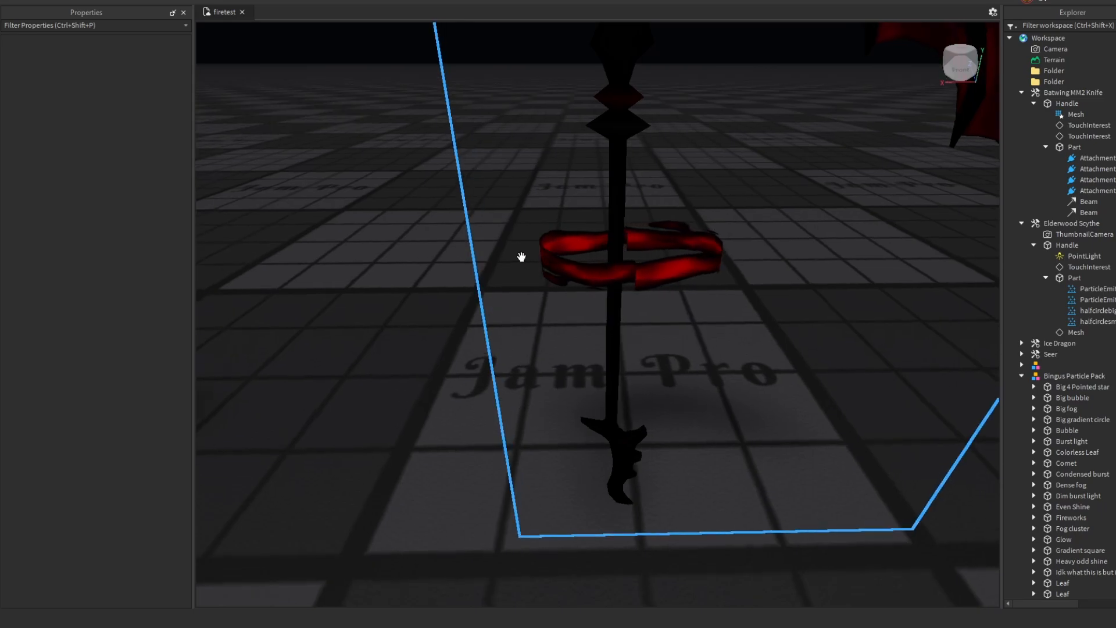
pyautogui.scroll(3, 523, 254)
pyautogui.click(1087, 212)
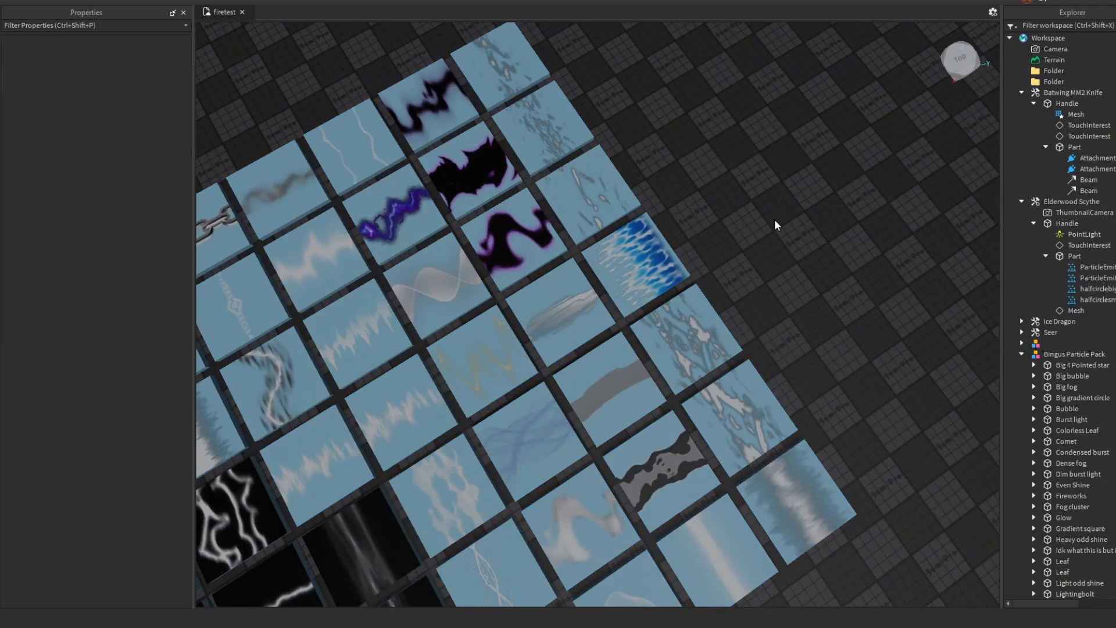
pyautogui.scroll(2, 775, 226)
pyautogui.moveTo(774, 222); pyautogui.dragTo(780, 209, button='right')
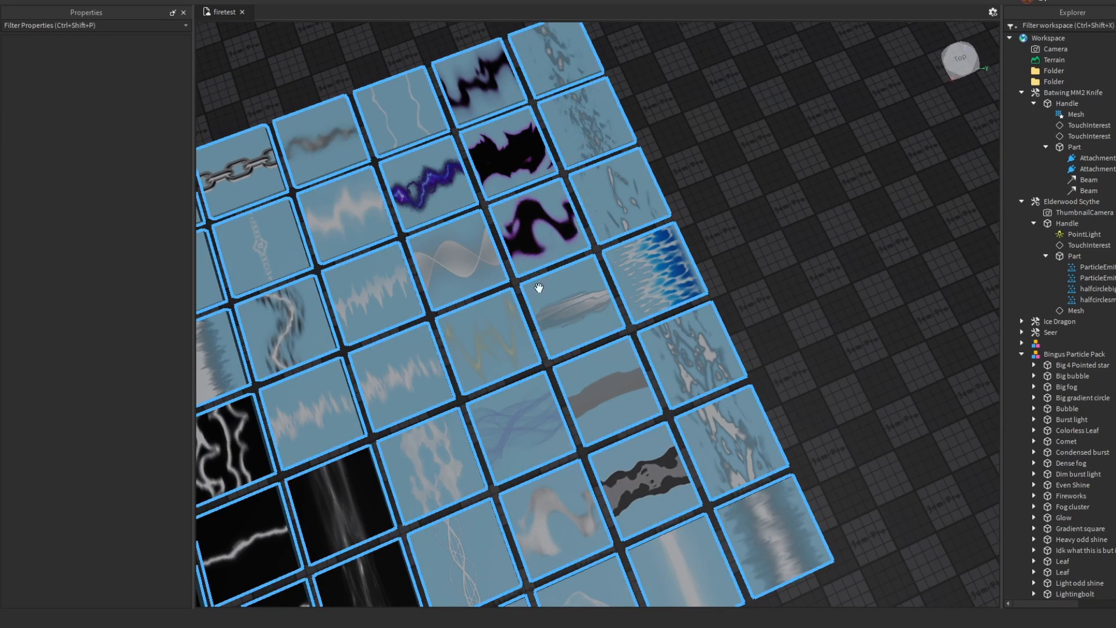
pyautogui.moveTo(847, 324); pyautogui.dragTo(846, 323, button='right')
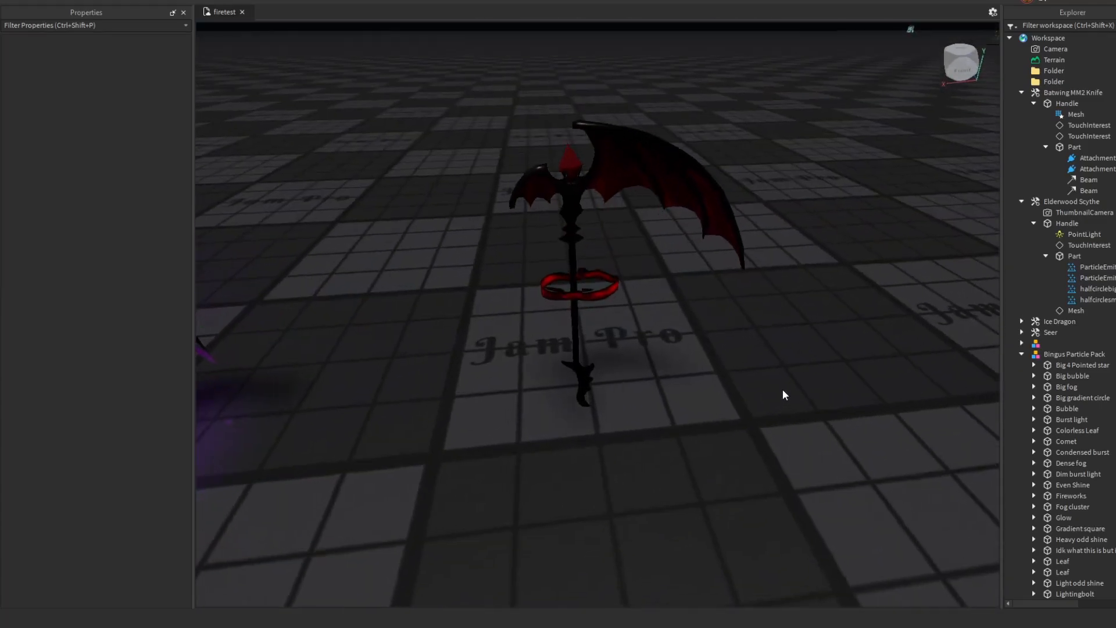
# Set TextureSpeed to 1 on the ring's first beam and to -1 on its second beam
pyautogui.scroll(4, 782, 390)
pyautogui.moveTo(780, 389); pyautogui.dragTo(775, 389, button='right')
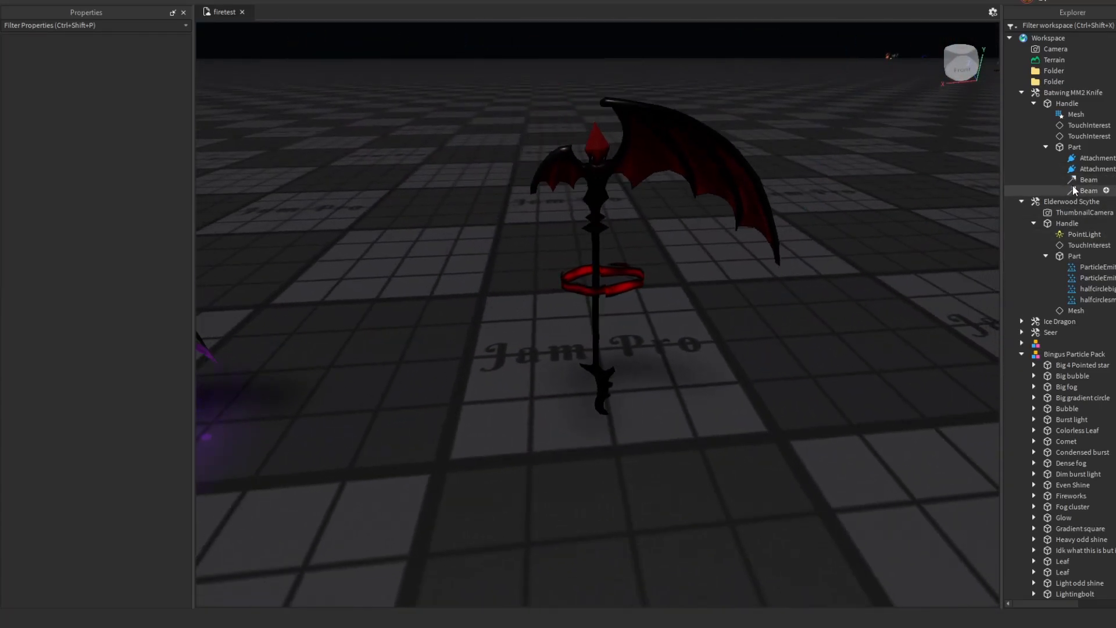
pyautogui.click(1074, 183)
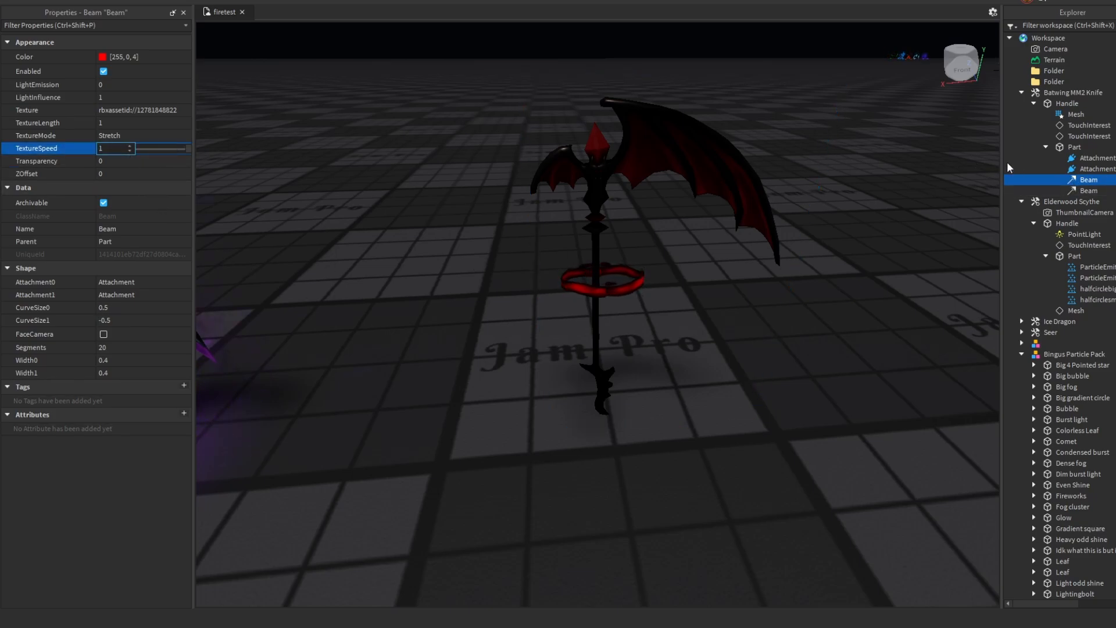
pyautogui.click(1087, 191)
pyautogui.click(107, 149)
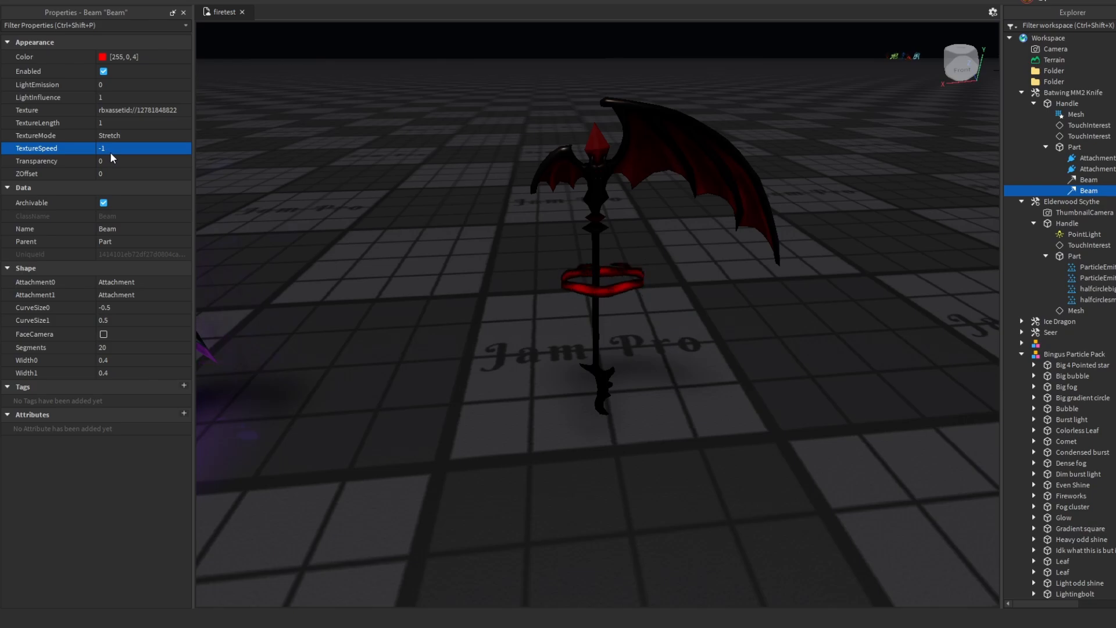
# Try the FaceCamera option on both beams of the ring
pyautogui.moveTo(293, 173); pyautogui.dragTo(294, 173, button='right')
pyautogui.press('f')
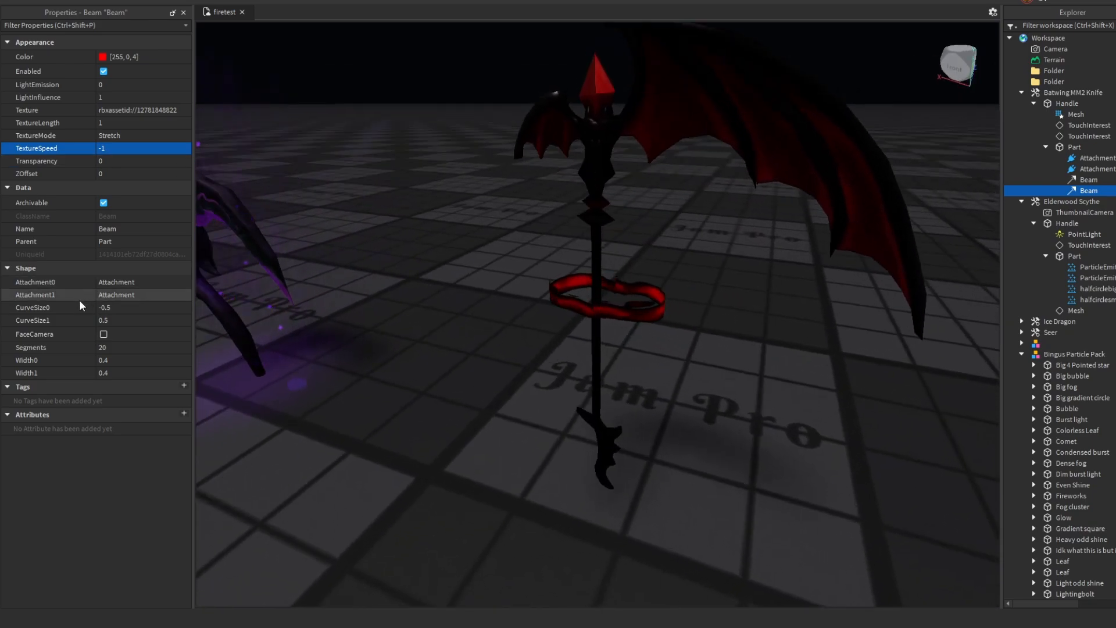
pyautogui.click(105, 335)
pyautogui.click(1086, 181)
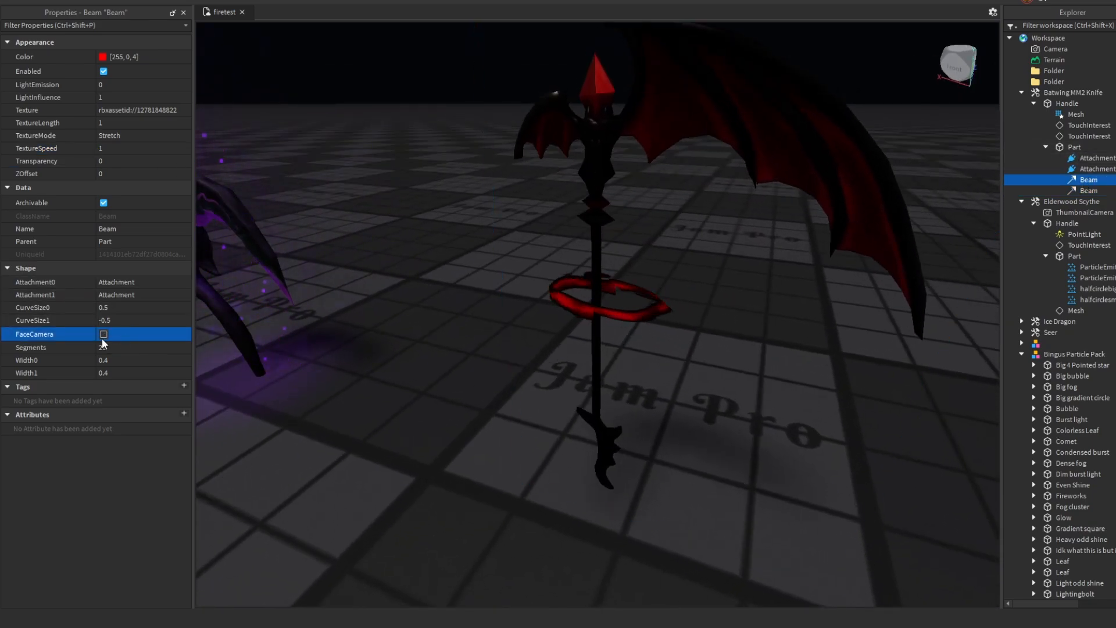
pyautogui.click(102, 335)
pyautogui.click(421, 415)
pyautogui.scroll(3, 426, 416)
pyautogui.moveTo(426, 416); pyautogui.dragTo(427, 417, button='right')
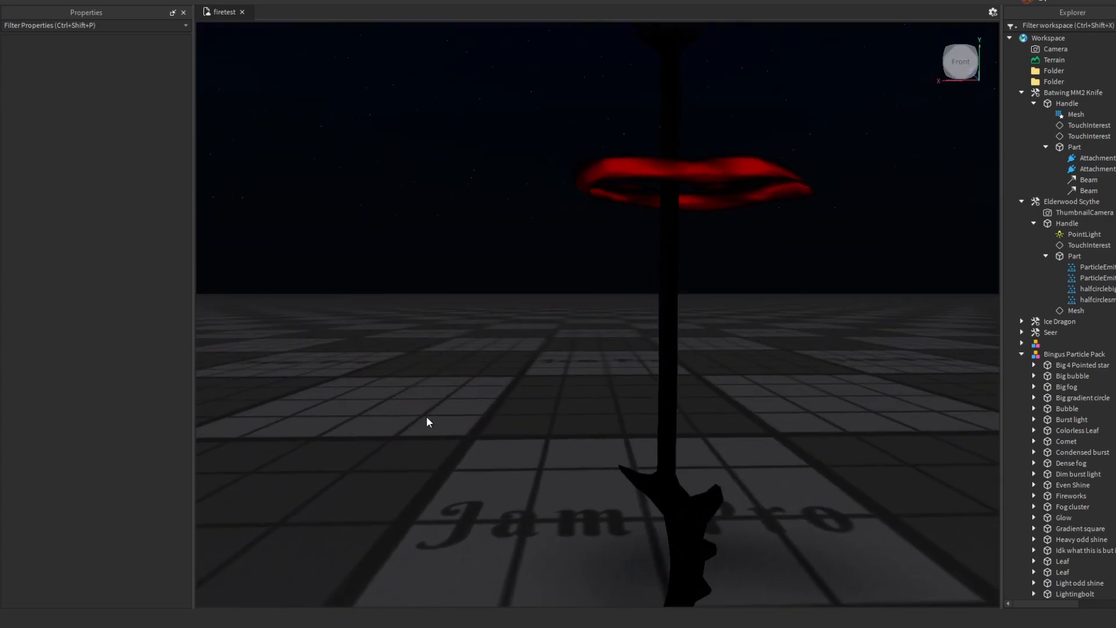
pyautogui.press('Down')
pyautogui.moveTo(428, 421); pyautogui.dragTo(361, 427, button='right')
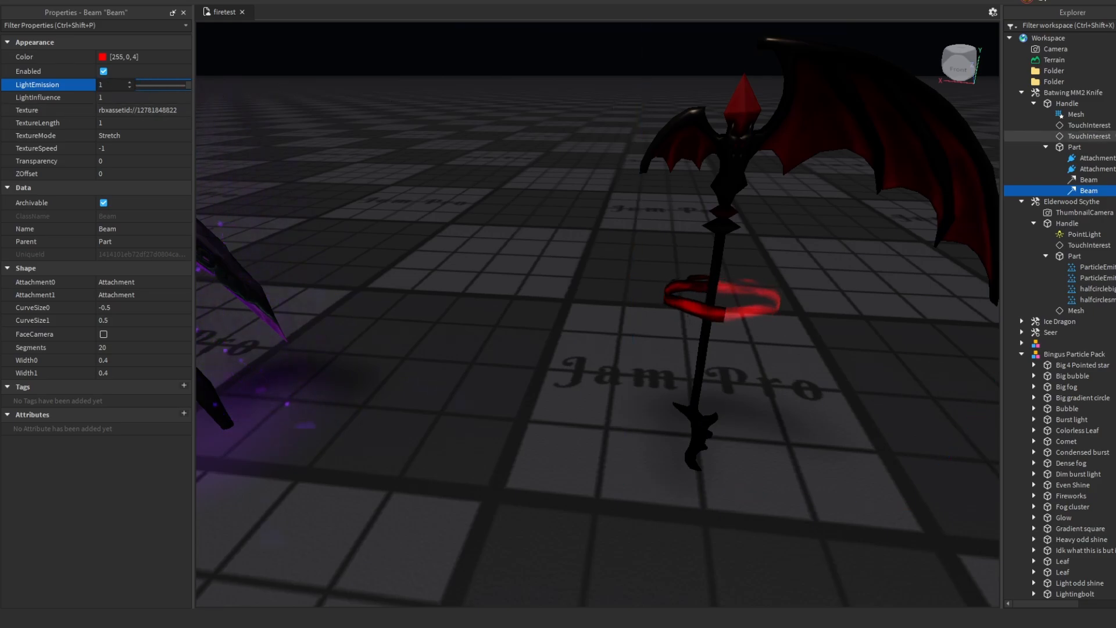
# Reset LightEmission to 0 on the ring's beams after trying a value of 1
pyautogui.click(1080, 183)
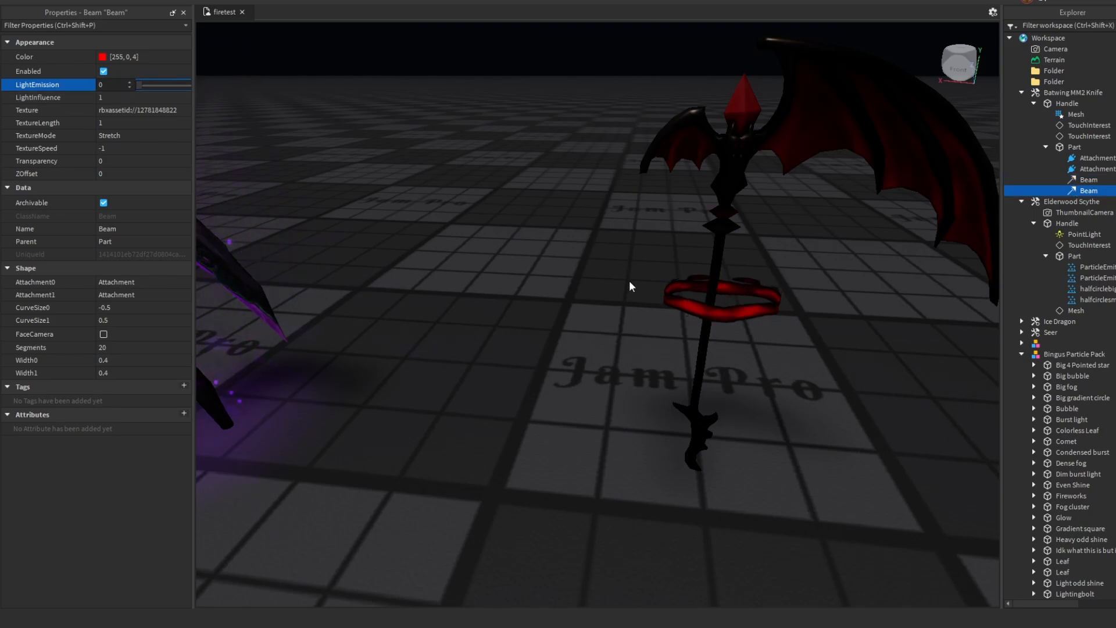
pyautogui.moveTo(632, 287); pyautogui.dragTo(692, 282, button='right')
pyautogui.scroll(2, 692, 282)
pyautogui.scroll(-2, 692, 282)
# Try to tilt the ring's two attachments and two beams about the Z axis
pyautogui.click(1079, 147)
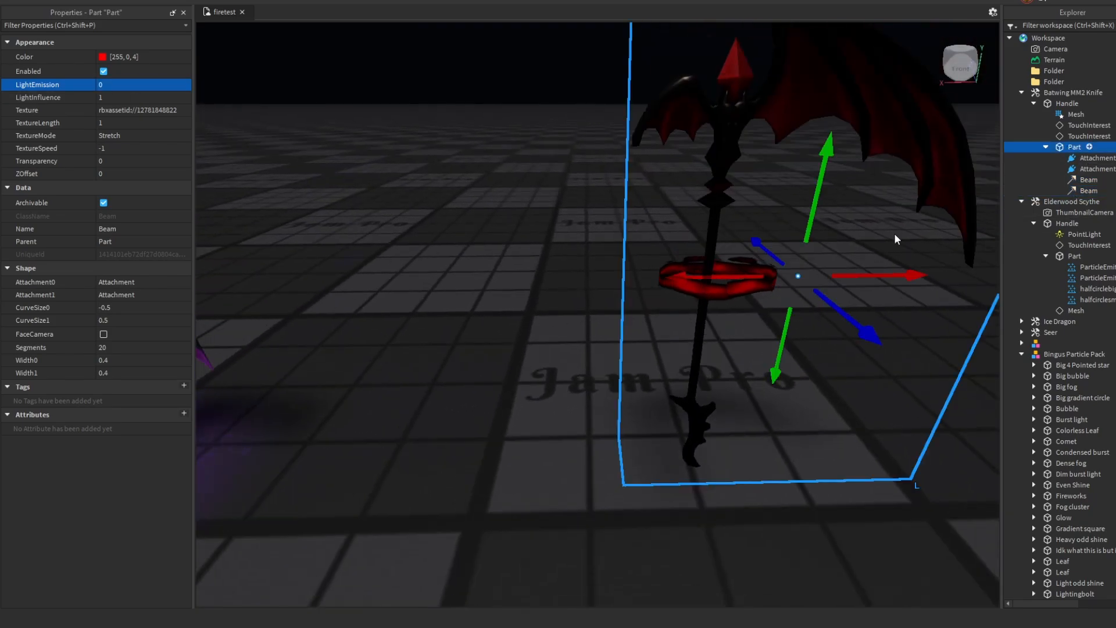
pyautogui.click(802, 354)
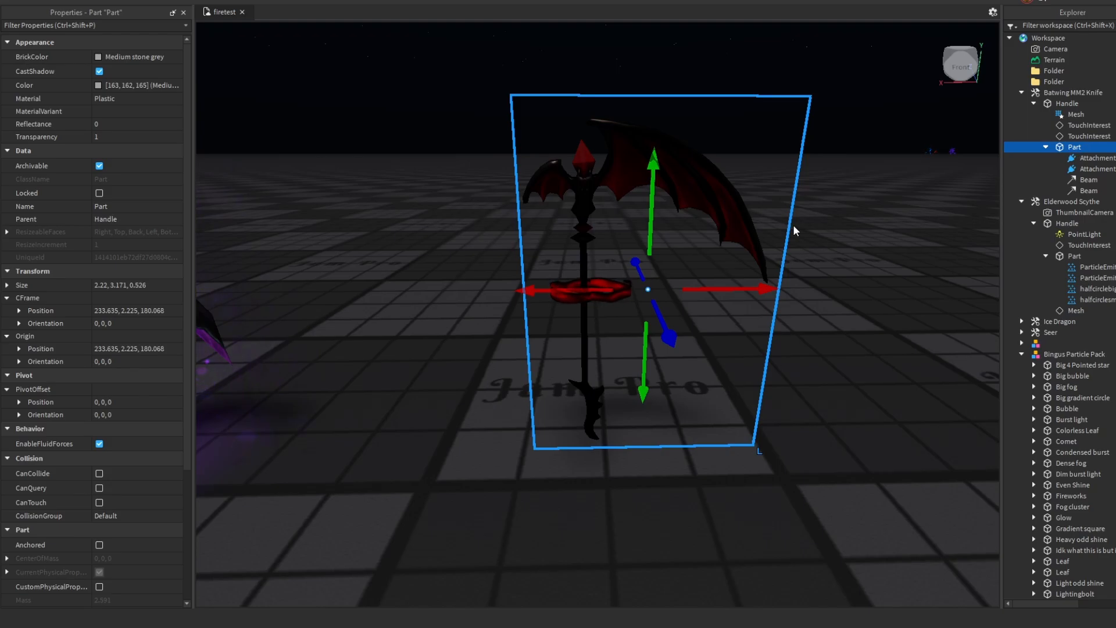
pyautogui.click(1093, 158)
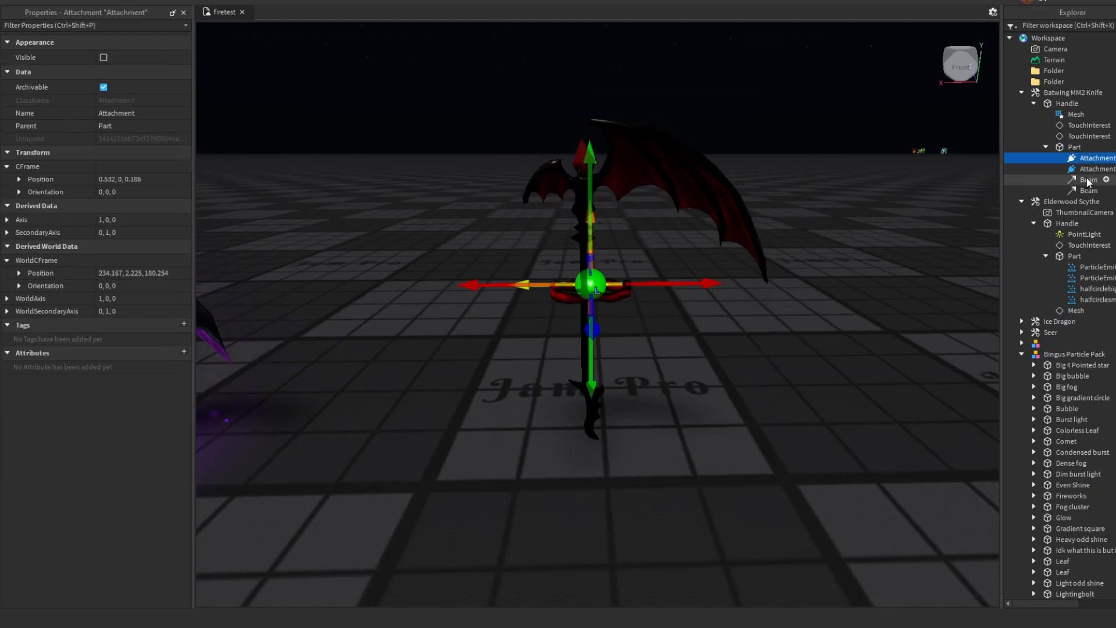
pyautogui.keyDown('shift'); pyautogui.click(1088, 190); pyautogui.keyUp('shift')
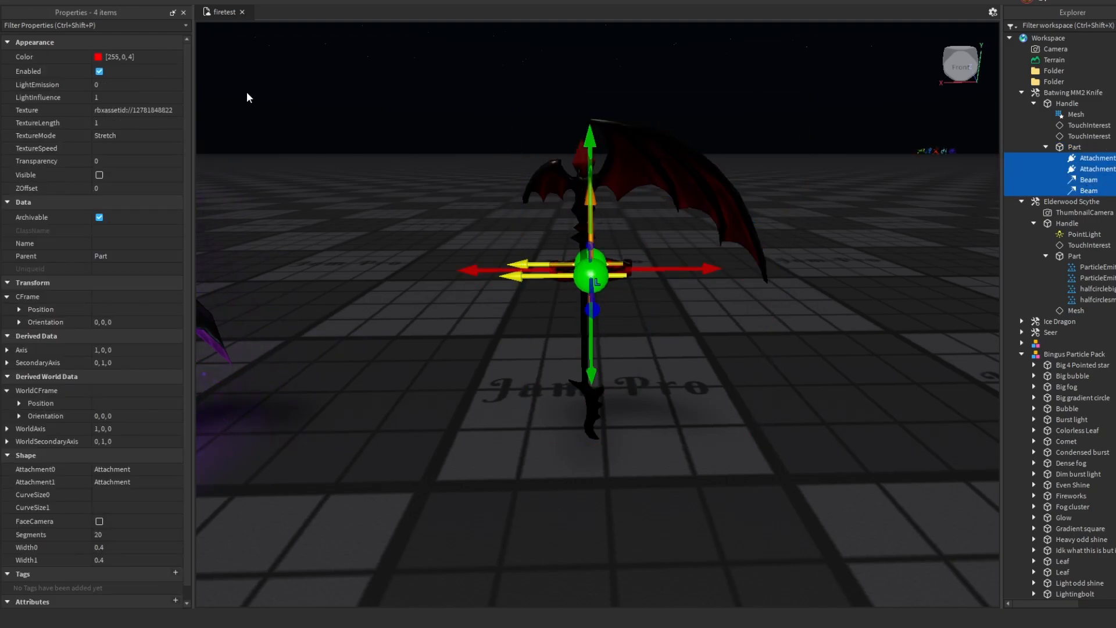
pyautogui.click(150, 2)
pyautogui.moveTo(641, 239); pyautogui.dragTo(643, 274, button='right')
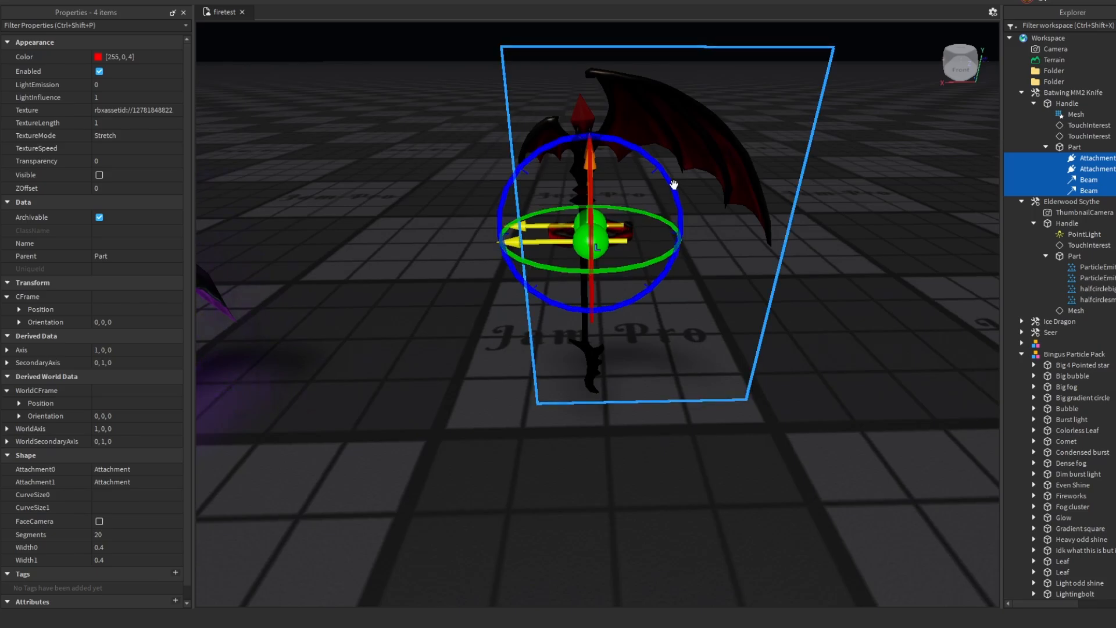
pyautogui.moveTo(659, 169); pyautogui.dragTo(657, 168)
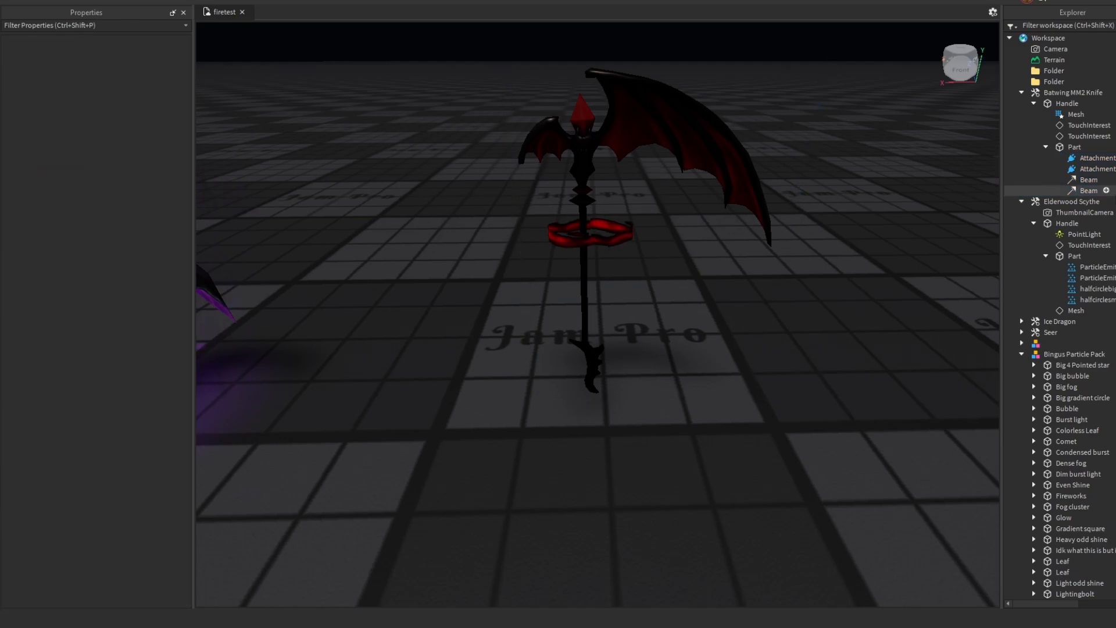
# Rotate the ring's attachments and beams to a Z orientation of about -18.7° and duplicate them
pyautogui.click(1075, 159)
pyautogui.keyDown('shift'); pyautogui.click(1083, 191); pyautogui.keyUp('shift')
pyautogui.moveTo(675, 188); pyautogui.dragTo(653, 165)
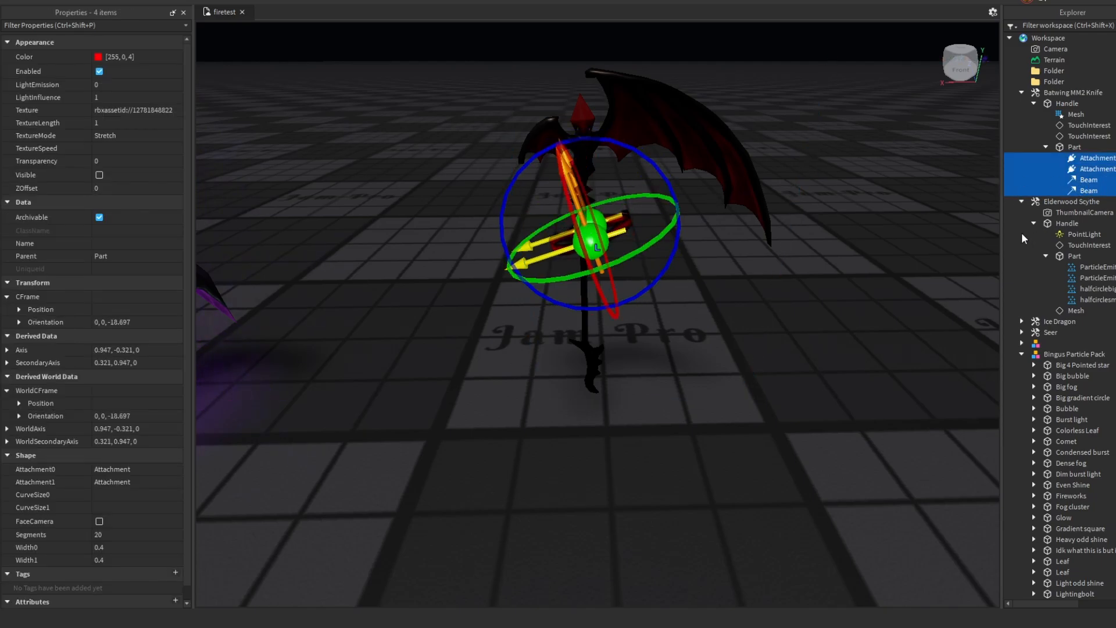
pyautogui.hotkey('ctrl', 'd')
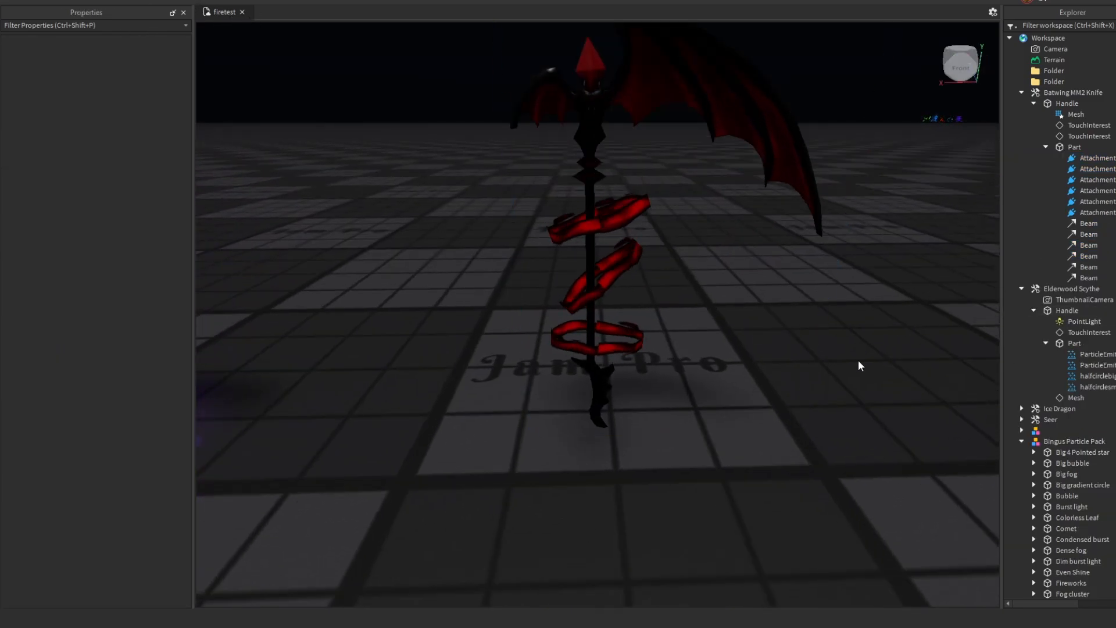
# Set the transparency of all six beams to 0.6
pyautogui.moveTo(861, 366); pyautogui.dragTo(849, 358, button='right')
pyautogui.moveTo(651, 373); pyautogui.dragTo(668, 343)
pyautogui.click(650, 426)
pyautogui.moveTo(652, 427); pyautogui.dragTo(652, 425, button='right')
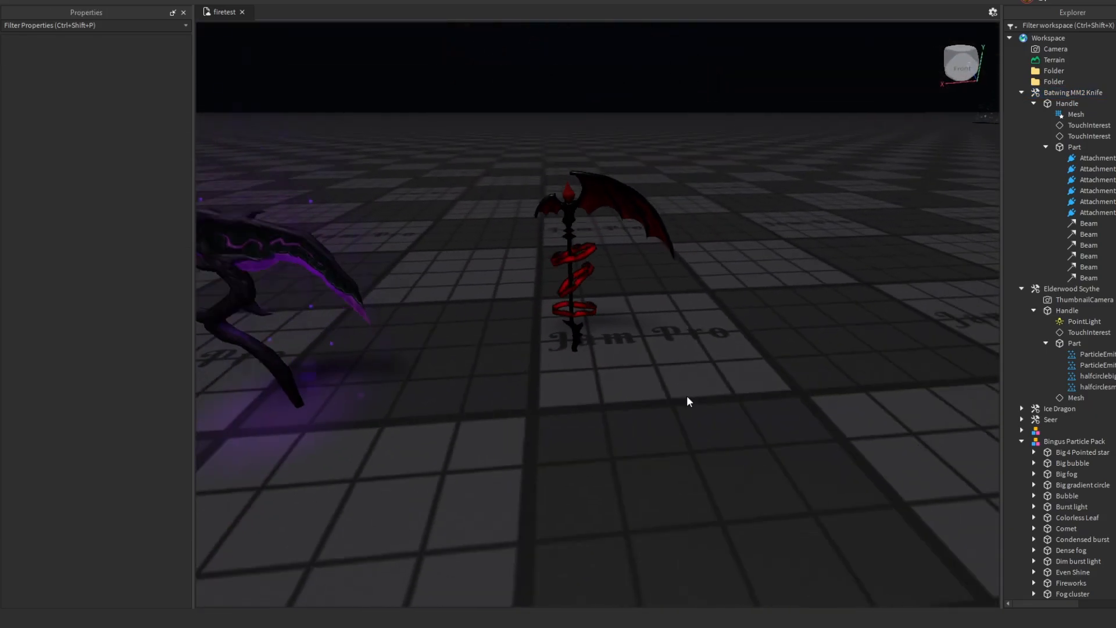
pyautogui.scroll(-3, 672, 400)
pyautogui.scroll(6, 668, 391)
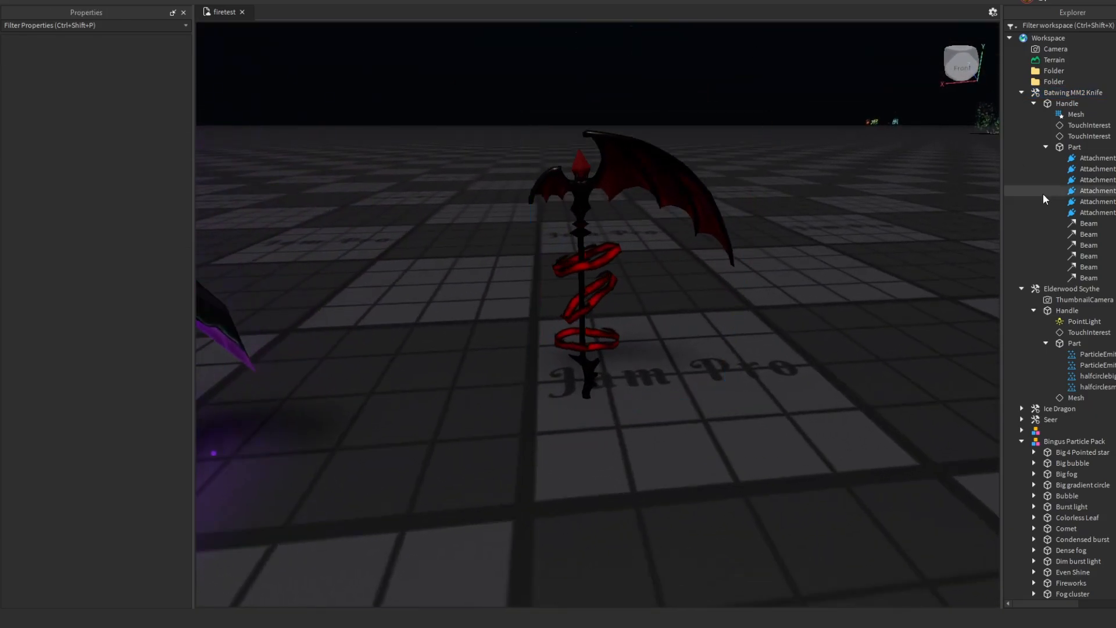
pyautogui.click(1082, 225)
pyautogui.keyDown('shift'); pyautogui.click(1081, 278); pyautogui.keyUp('shift')
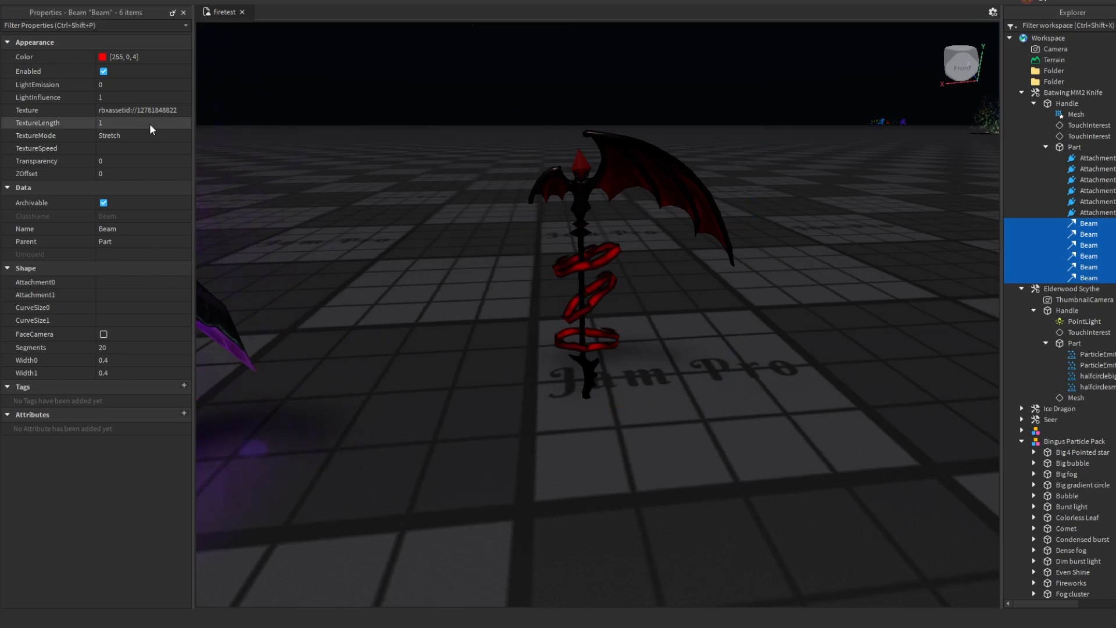
pyautogui.click(120, 161)
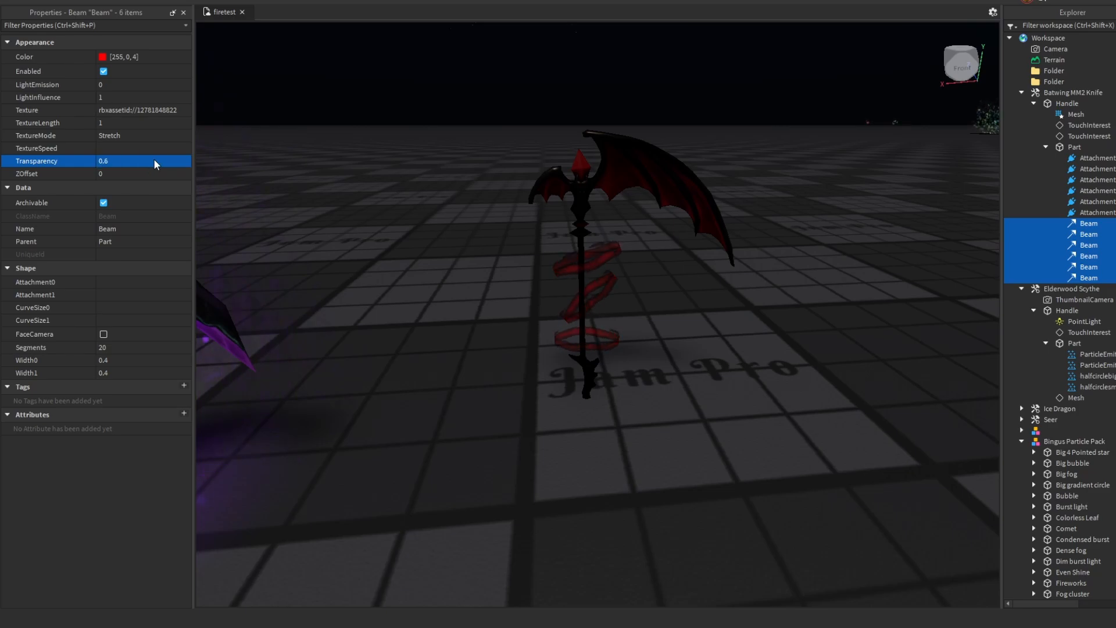
# Move the whole Batwing MM2 Knife a short distance across the floor
pyautogui.click(775, 328)
pyautogui.moveTo(646, 333); pyautogui.dragTo(607, 411)
pyautogui.click(705, 450)
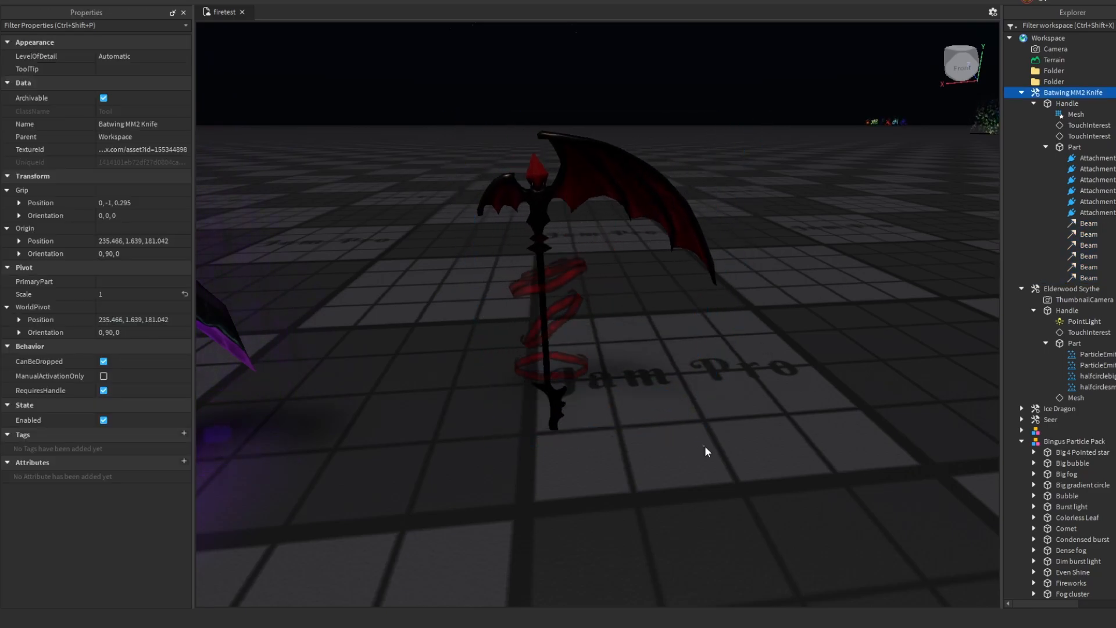
# Level the middle ring by rotating its two attachments about the Z axis
pyautogui.click(1082, 213)
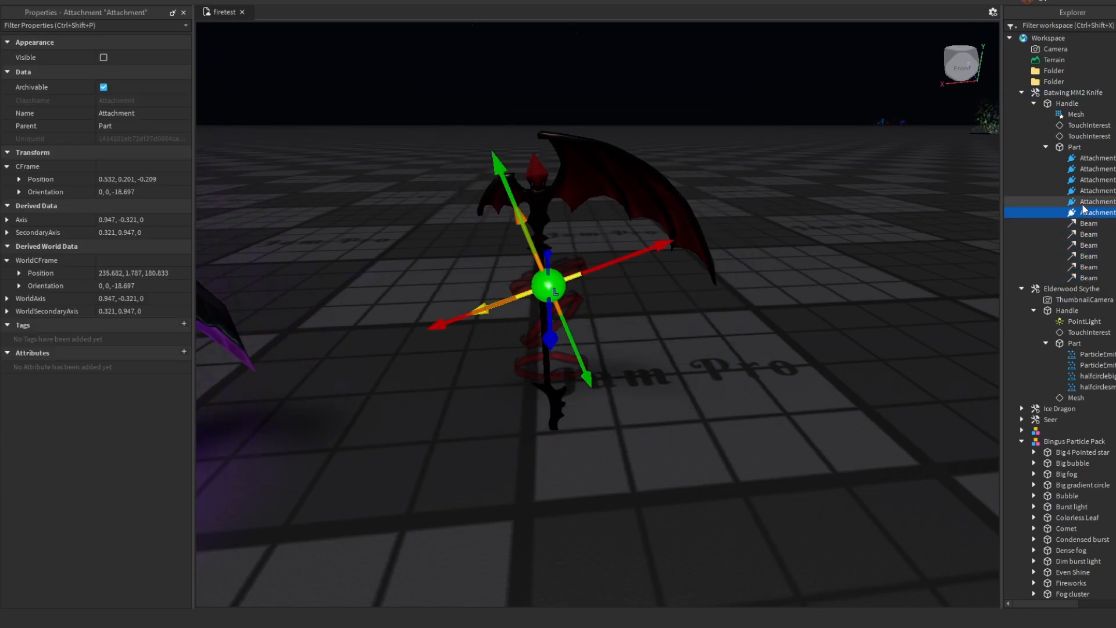
pyautogui.click(1081, 201)
pyautogui.click(1083, 213)
pyautogui.click(1081, 201)
pyautogui.click(1083, 190)
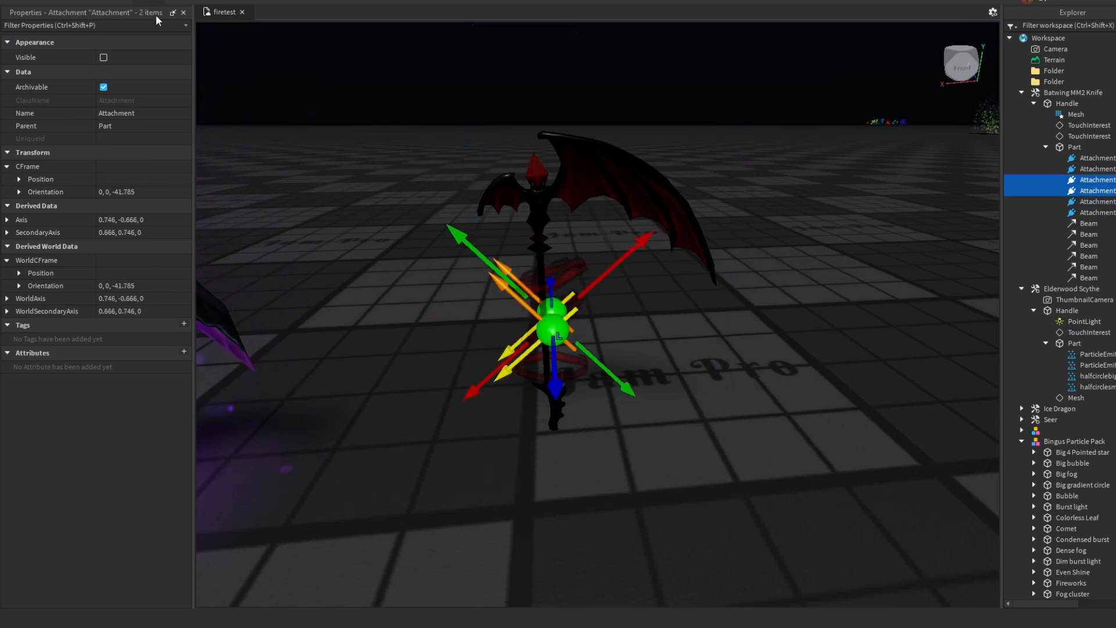
pyautogui.hotkey('ctrl', '2')
pyautogui.moveTo(564, 237); pyautogui.dragTo(624, 262)
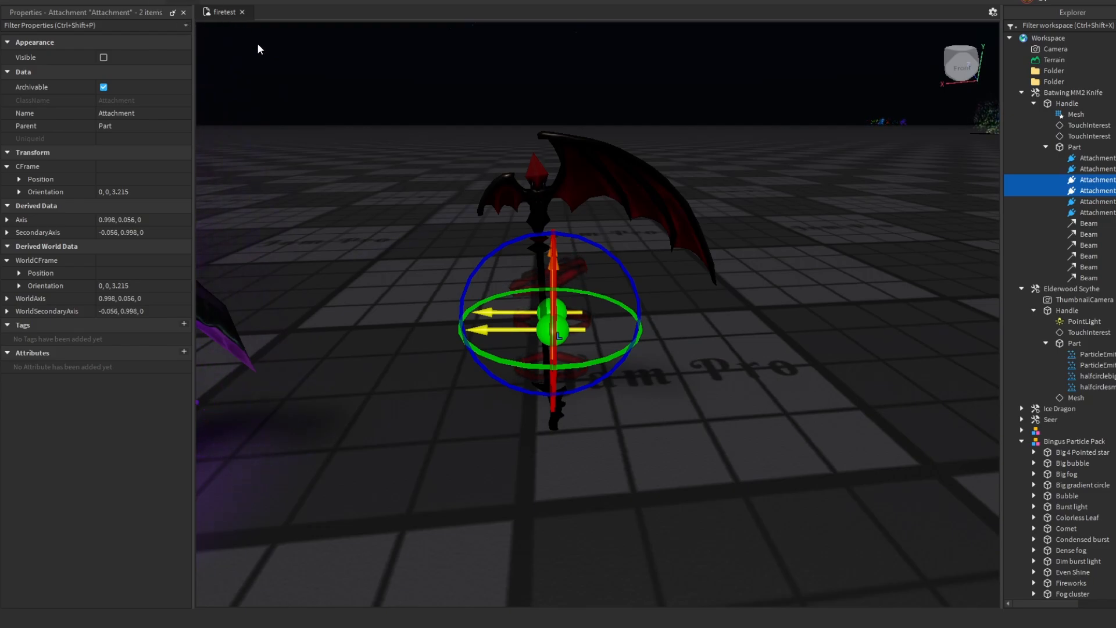
pyautogui.moveTo(596, 247); pyautogui.dragTo(605, 260)
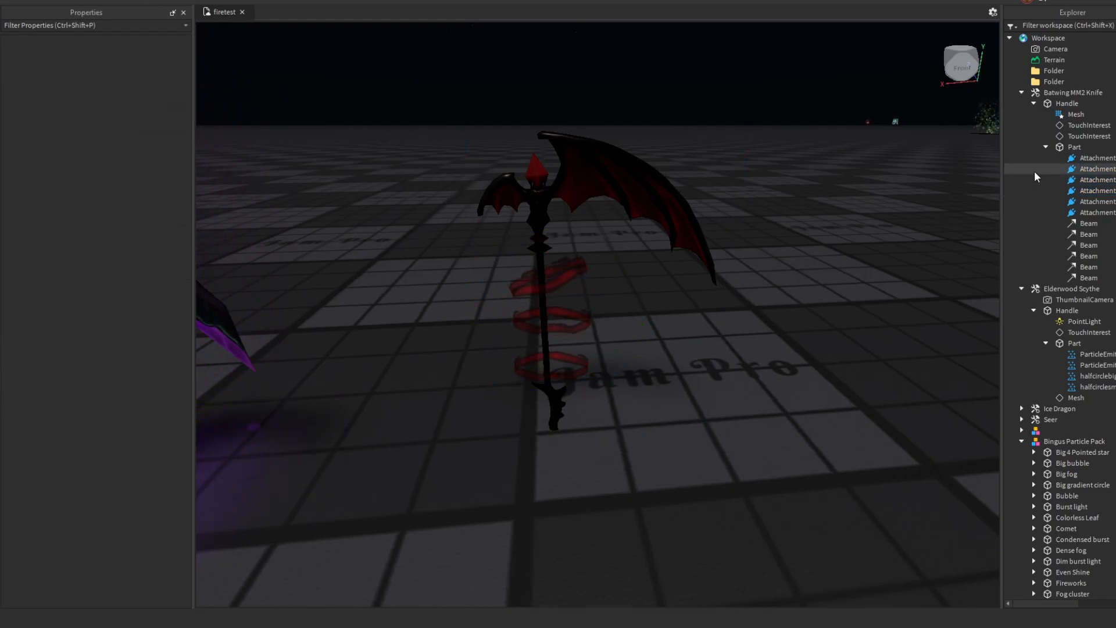
# Raise the attachments of all three beam rings a short distance along the Batwing MM2 Knife's handle
pyautogui.click(1082, 182)
pyautogui.click(1083, 202)
pyautogui.click(1083, 193)
pyautogui.keyDown('ctrl'); pyautogui.click(1082, 183); pyautogui.keyUp('ctrl')
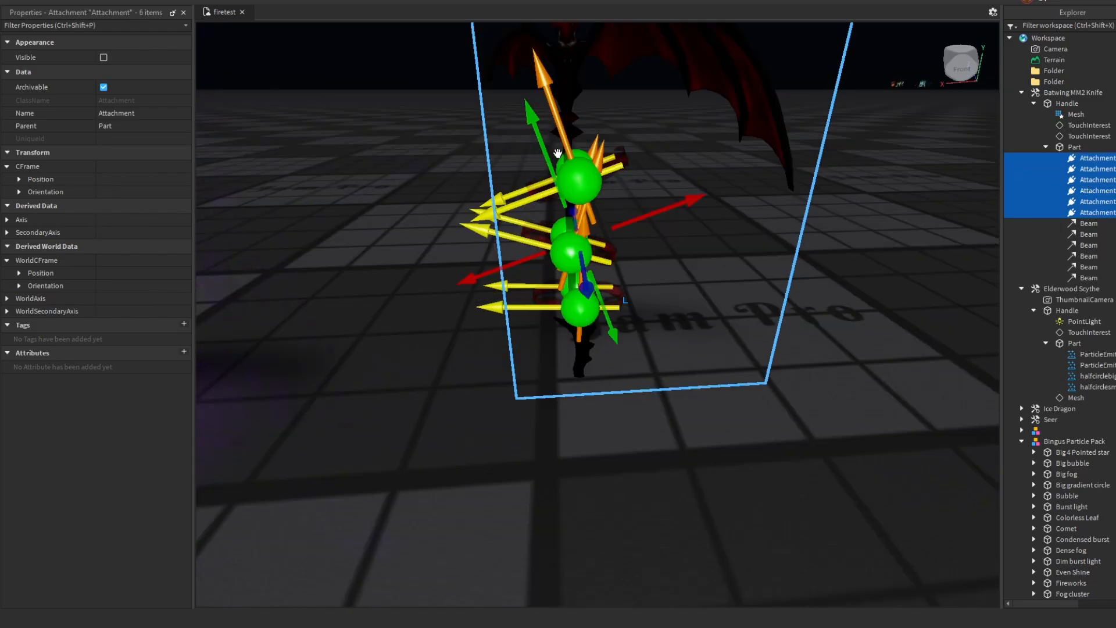
pyautogui.moveTo(537, 139); pyautogui.dragTo(531, 123)
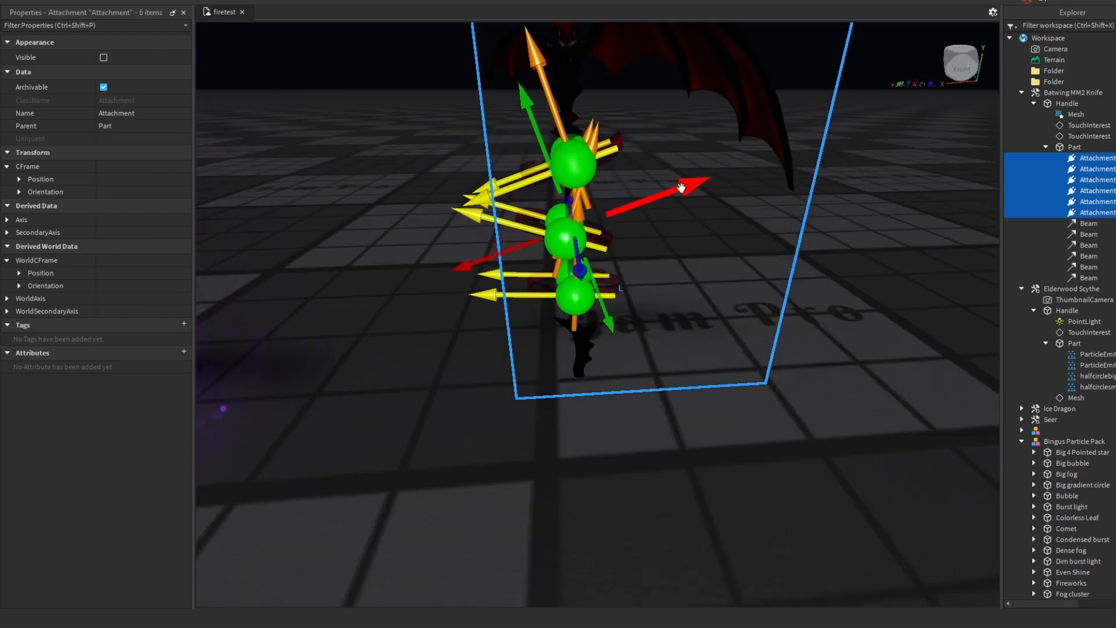
pyautogui.moveTo(681, 188); pyautogui.dragTo(689, 178)
pyautogui.moveTo(550, 142); pyautogui.dragTo(546, 130)
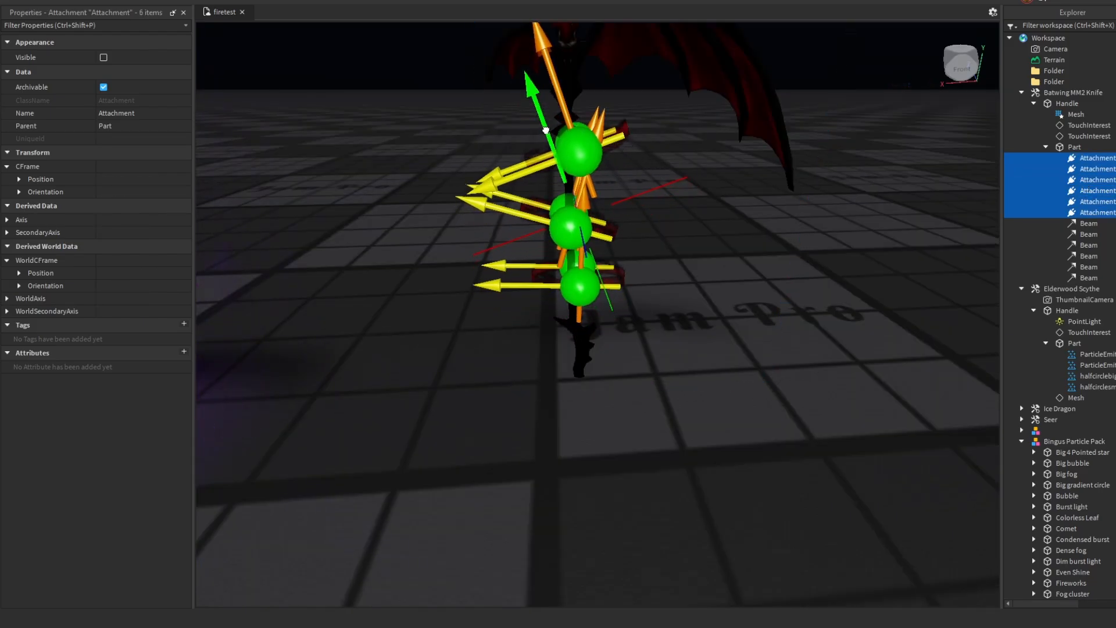
pyautogui.click(474, 393)
# Examine the placement of the red beam rings around the knife's handle from several distances and angles
pyautogui.moveTo(494, 372); pyautogui.dragTo(493, 372, button='right')
pyautogui.press('w')
pyautogui.press('s')
pyautogui.click(602, 362)
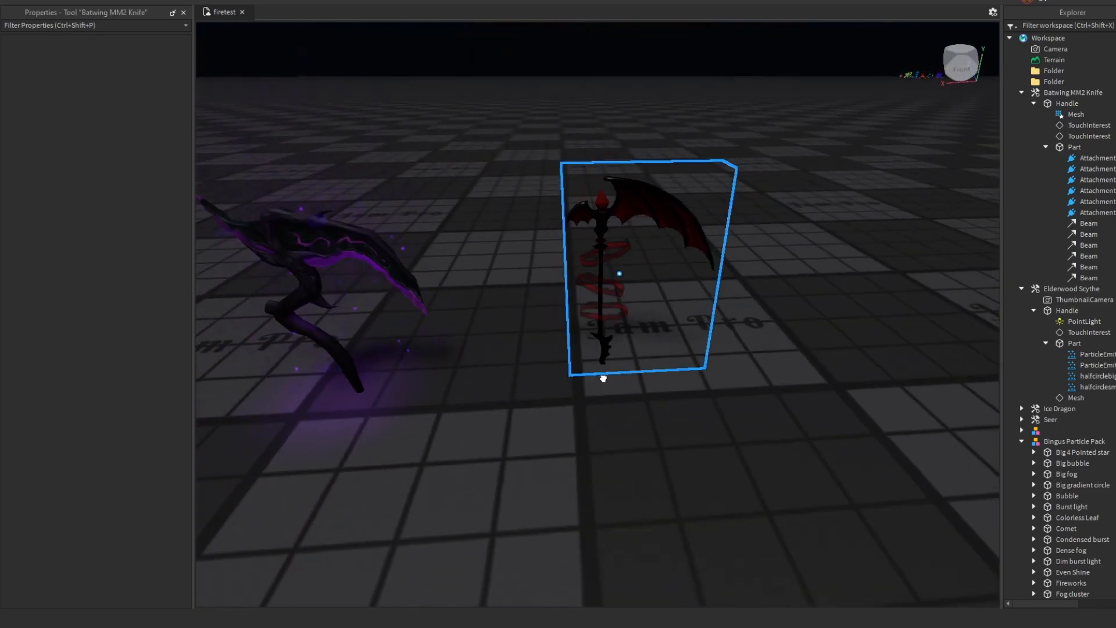
pyautogui.click(605, 430)
pyautogui.moveTo(655, 453); pyautogui.dragTo(655, 453, button='right')
pyautogui.press('w')
pyautogui.press('s')
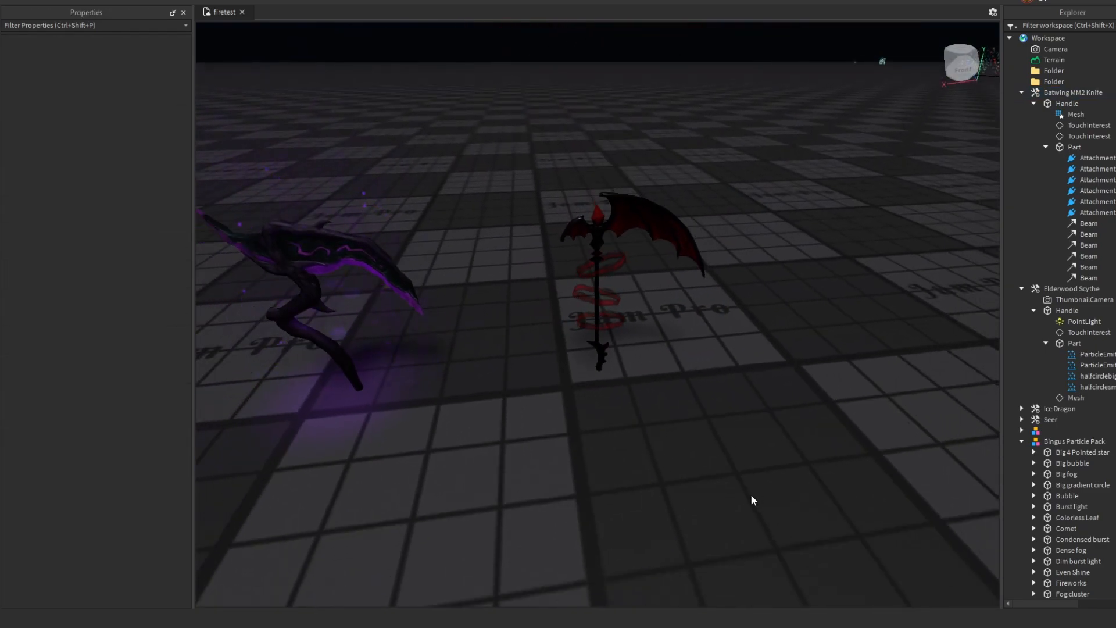
pyautogui.moveTo(751, 494); pyautogui.dragTo(751, 494, button='right')
pyautogui.press('w')
pyautogui.moveTo(810, 459); pyautogui.dragTo(809, 459, button='right')
pyautogui.press('w')
pyautogui.press('d')
pyautogui.moveTo(596, 406); pyautogui.dragTo(578, 423)
pyautogui.click(642, 452)
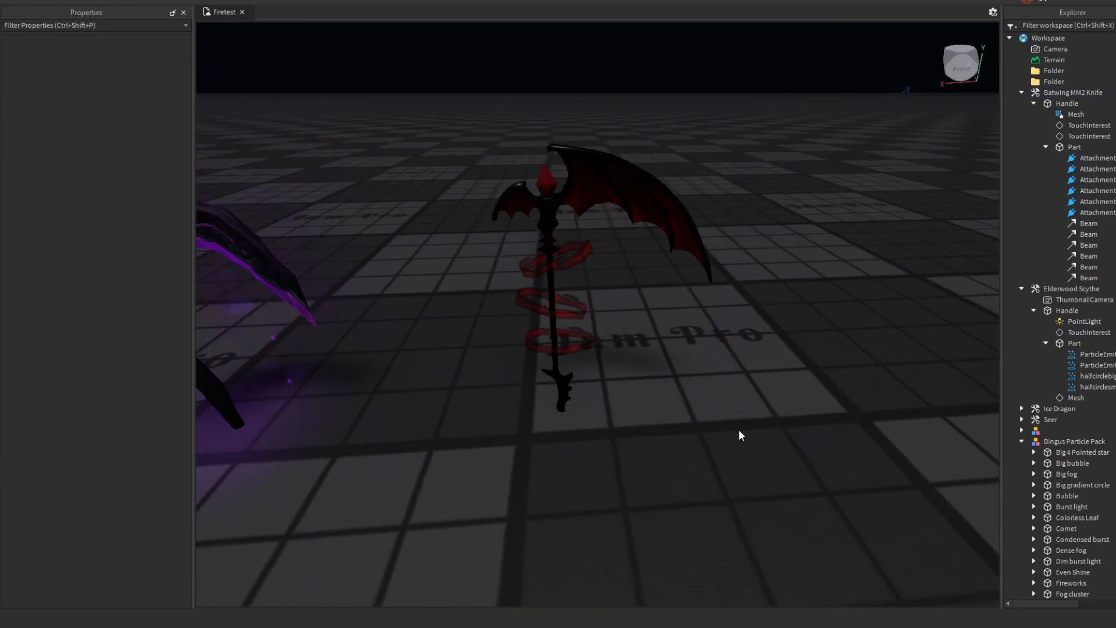
# Find the white wind kanji (風) in Jam Pro's Kanji Pack and copy the ParticleEmitter inside its Attachment
pyautogui.press('w')
pyautogui.moveTo(739, 431); pyautogui.dragTo(739, 435, button='right')
pyautogui.press('w')
pyautogui.press('d')
pyautogui.press('w')
pyautogui.press('s')
pyautogui.press('w')
pyautogui.press('s')
pyautogui.press('w')
pyautogui.scroll(2, 562, 366)
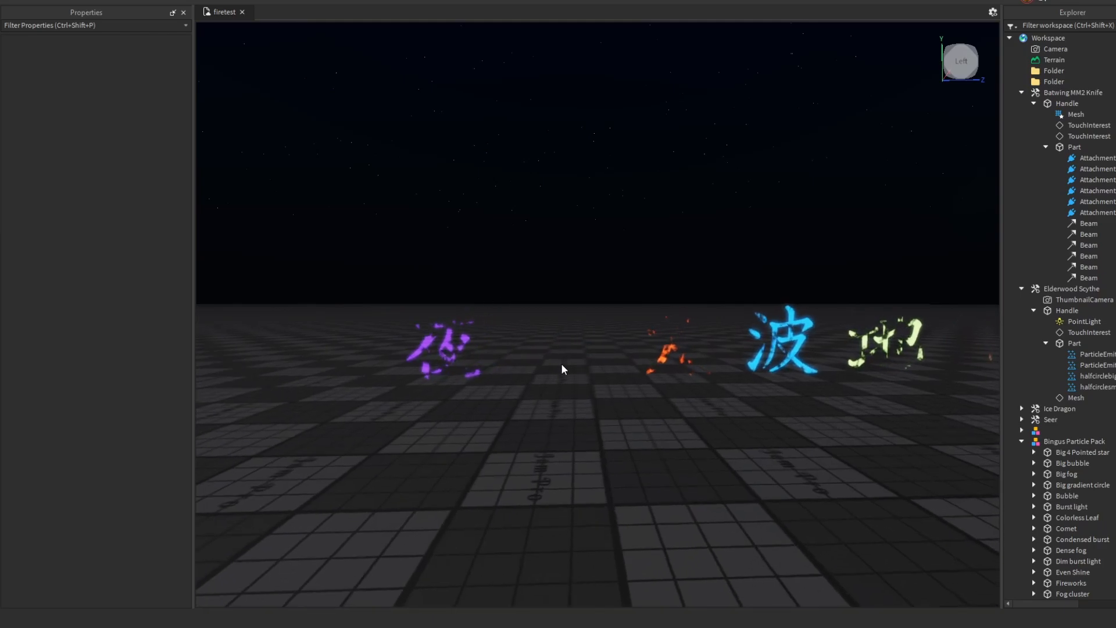
pyautogui.click(561, 351)
pyautogui.scroll(-4, 1058, 452)
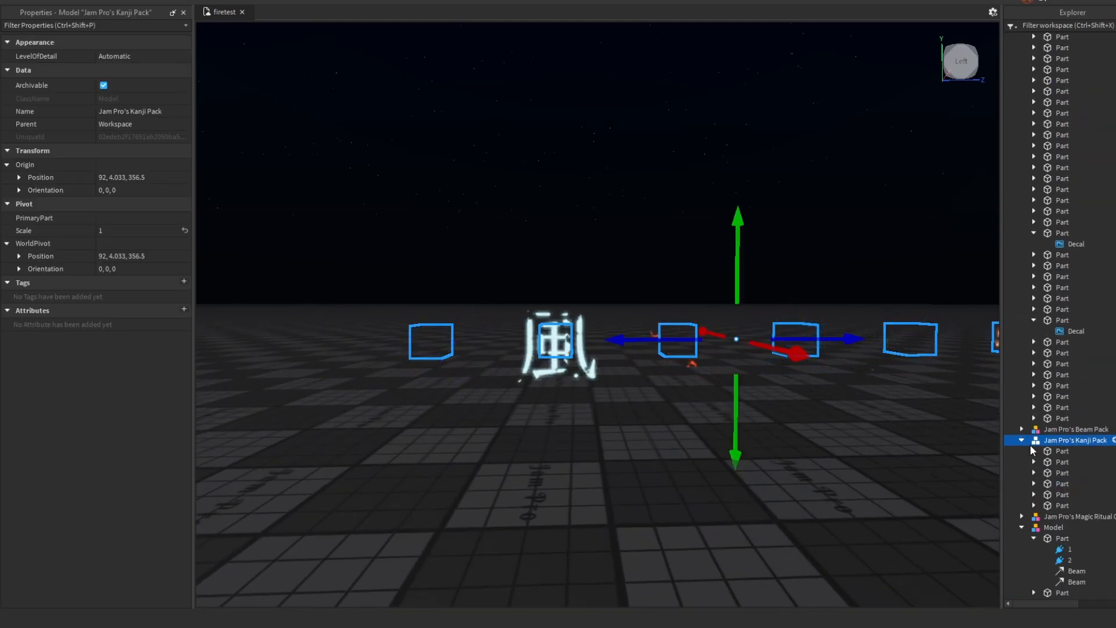
pyautogui.click(1035, 452)
pyautogui.click(1056, 453)
pyautogui.click(1060, 463)
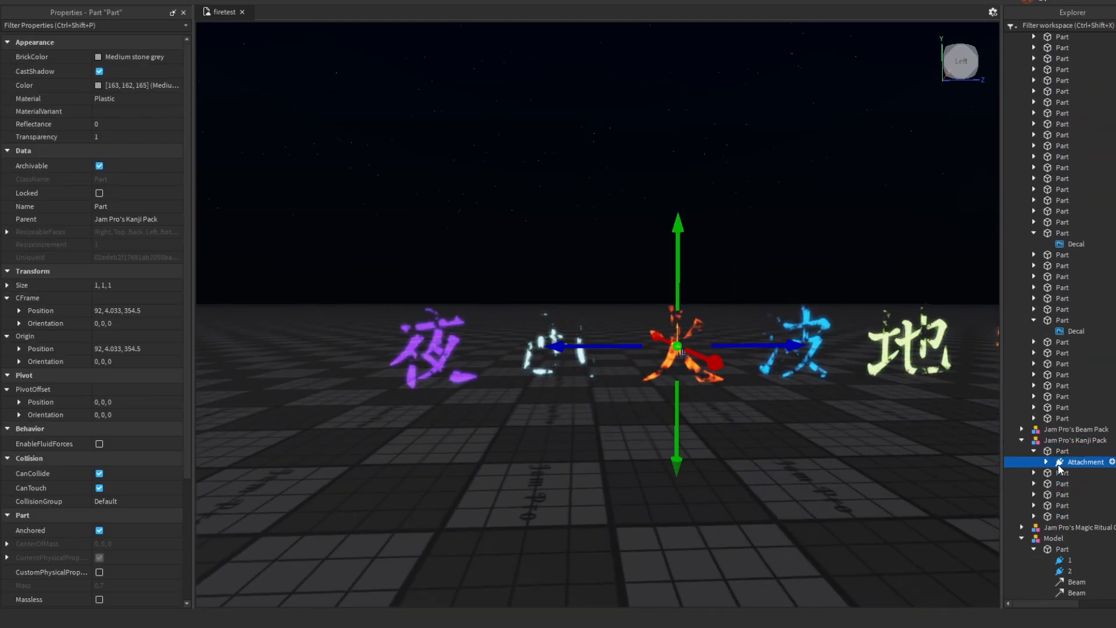
pyautogui.click(1053, 474)
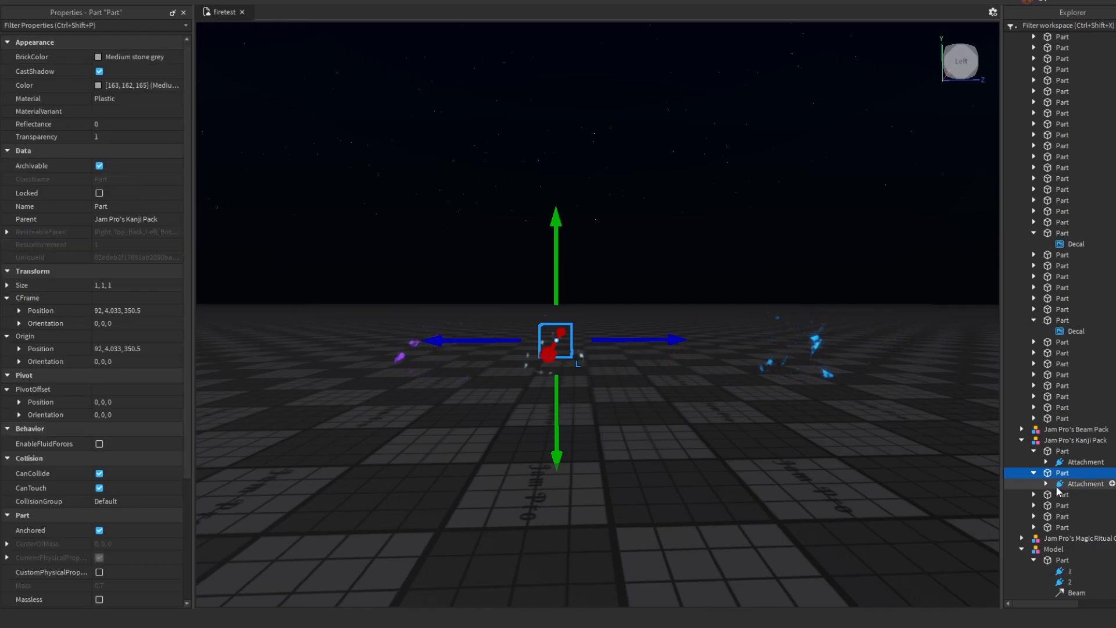
pyautogui.click(1085, 483)
pyautogui.click(1046, 483)
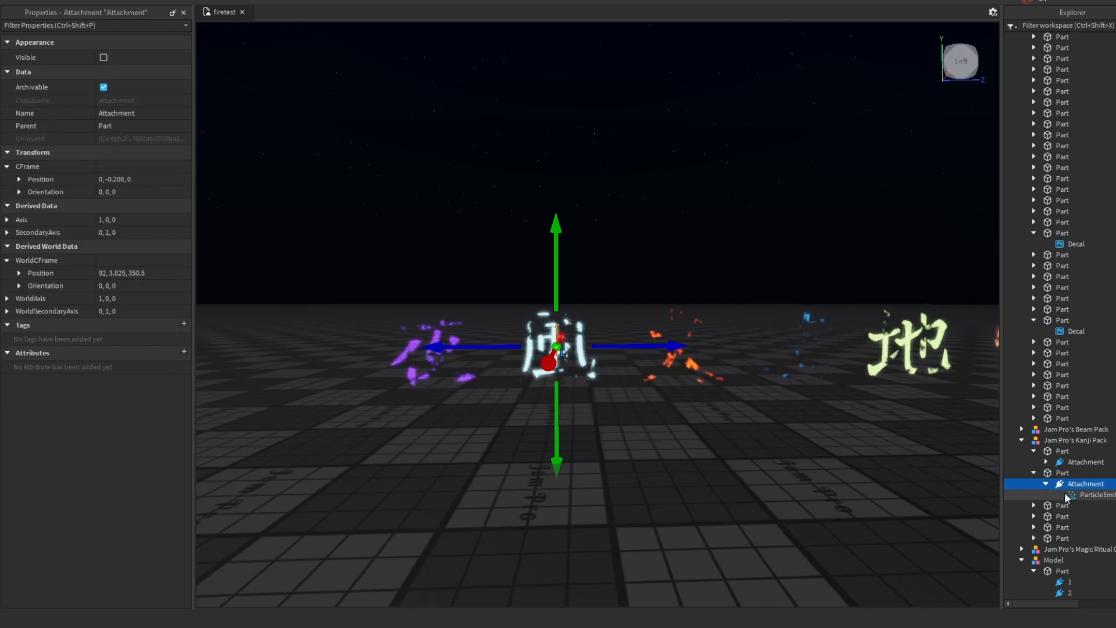
pyautogui.click(1096, 495)
# Return to the Batwing MM2 Knife and paste the copied kanji ParticleEmitter into the Part under its Handle
pyautogui.click(747, 432)
pyautogui.press('s')
pyautogui.moveTo(747, 431); pyautogui.dragTo(751, 447, button='right')
pyautogui.press('a')
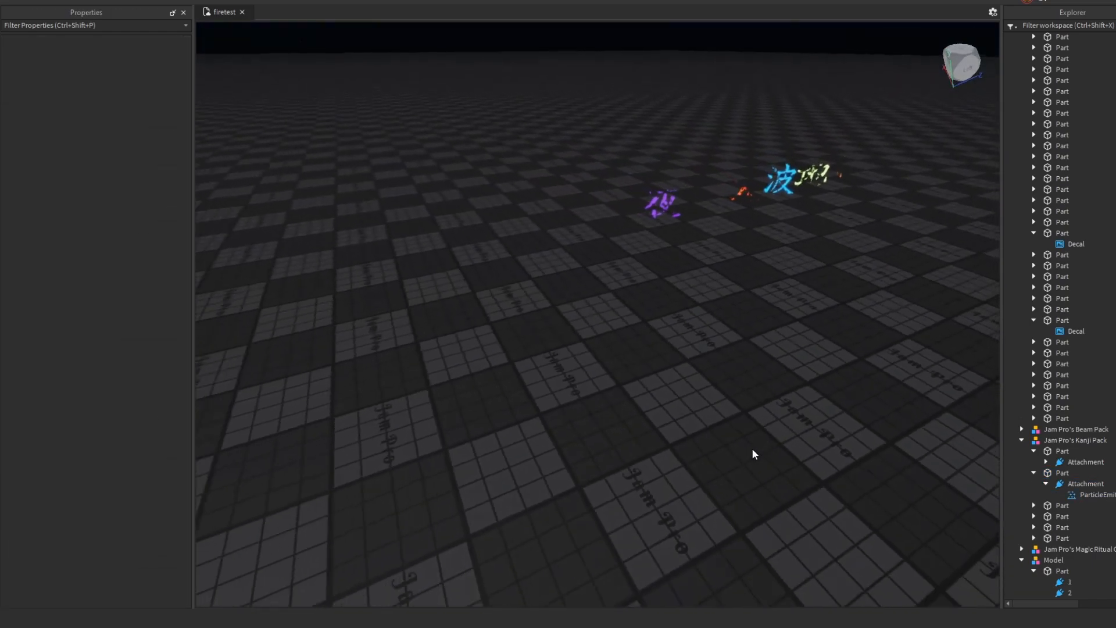
pyautogui.moveTo(691, 361); pyautogui.dragTo(643, 363, button='right')
pyautogui.press('w')
pyautogui.click(755, 319)
pyautogui.press('f')
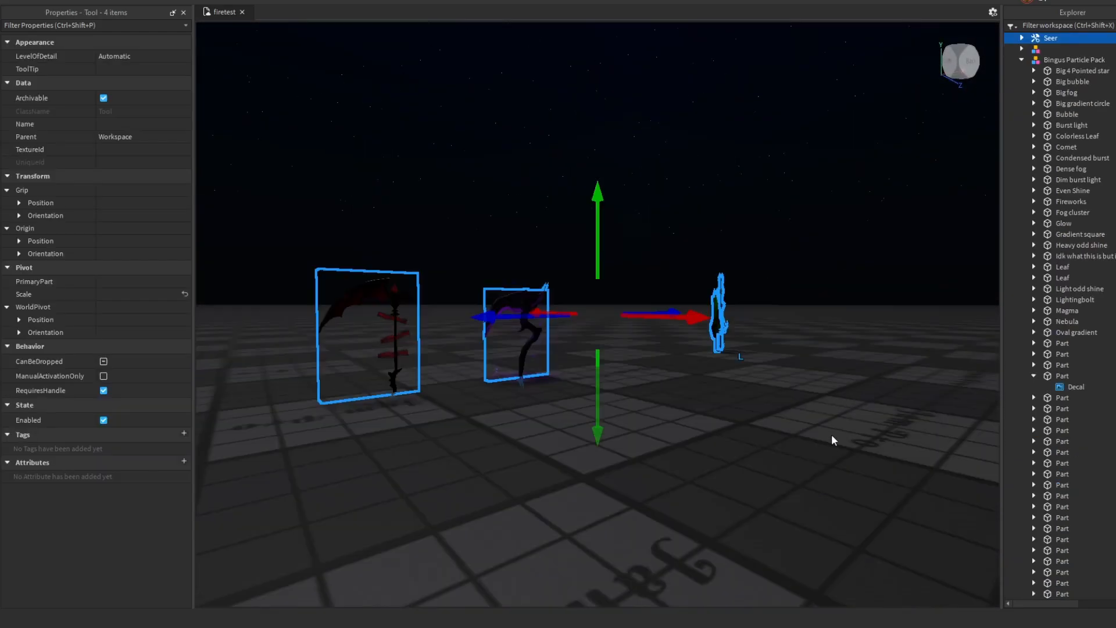
pyautogui.click(792, 442)
pyautogui.press('w')
pyautogui.moveTo(790, 442); pyautogui.dragTo(791, 442, button='right')
pyautogui.click(791, 442)
pyautogui.press('f')
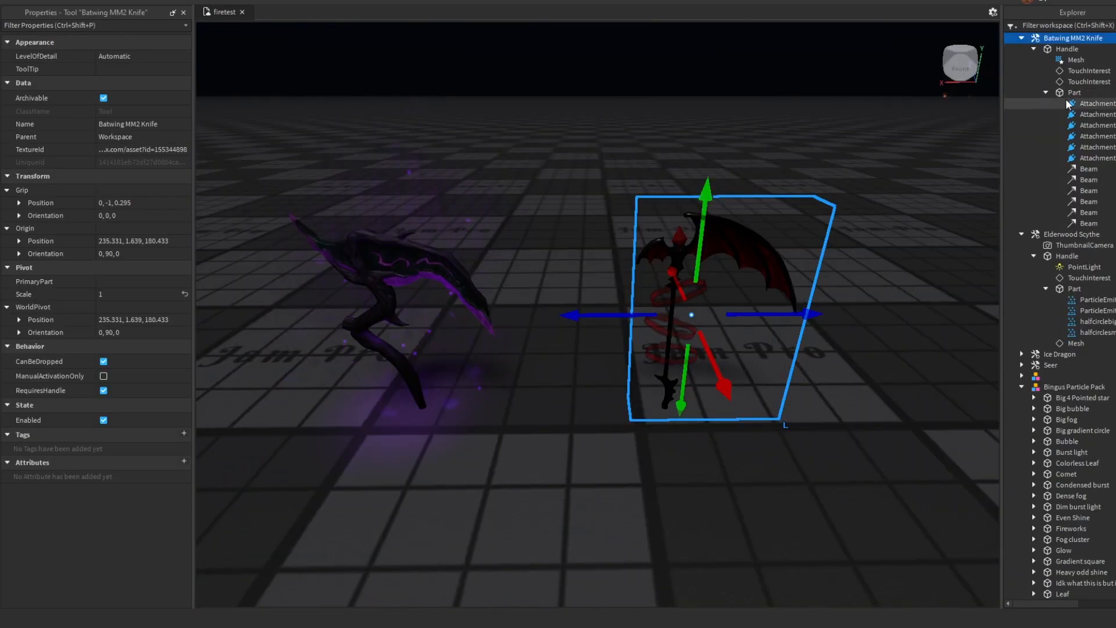
pyautogui.click(1073, 94)
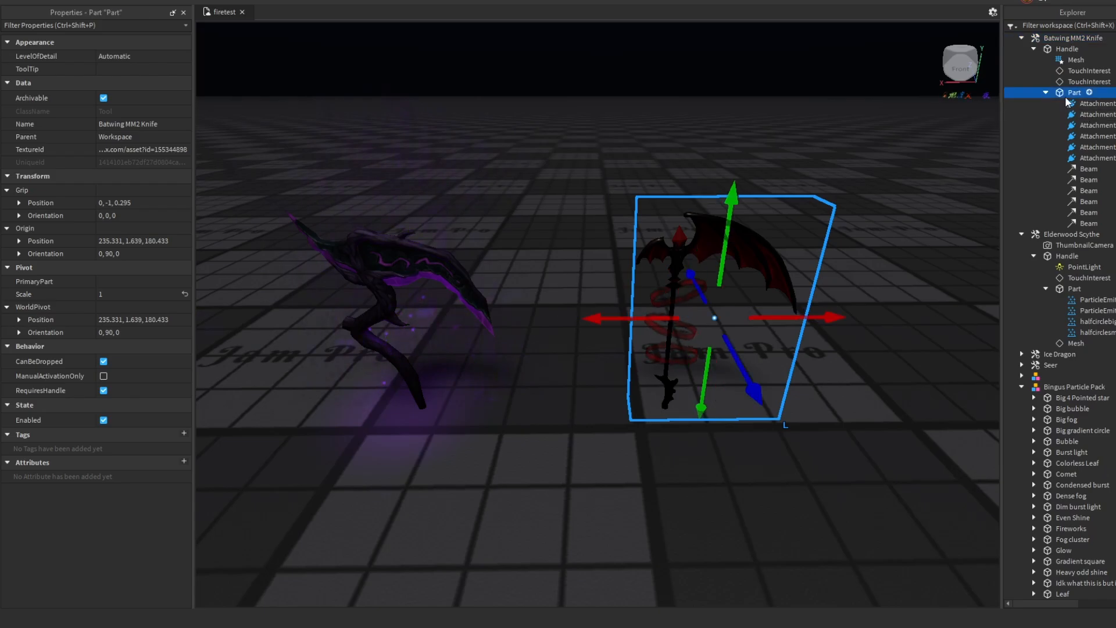
pyautogui.hotkey('ctrl', 'shift', 'v')
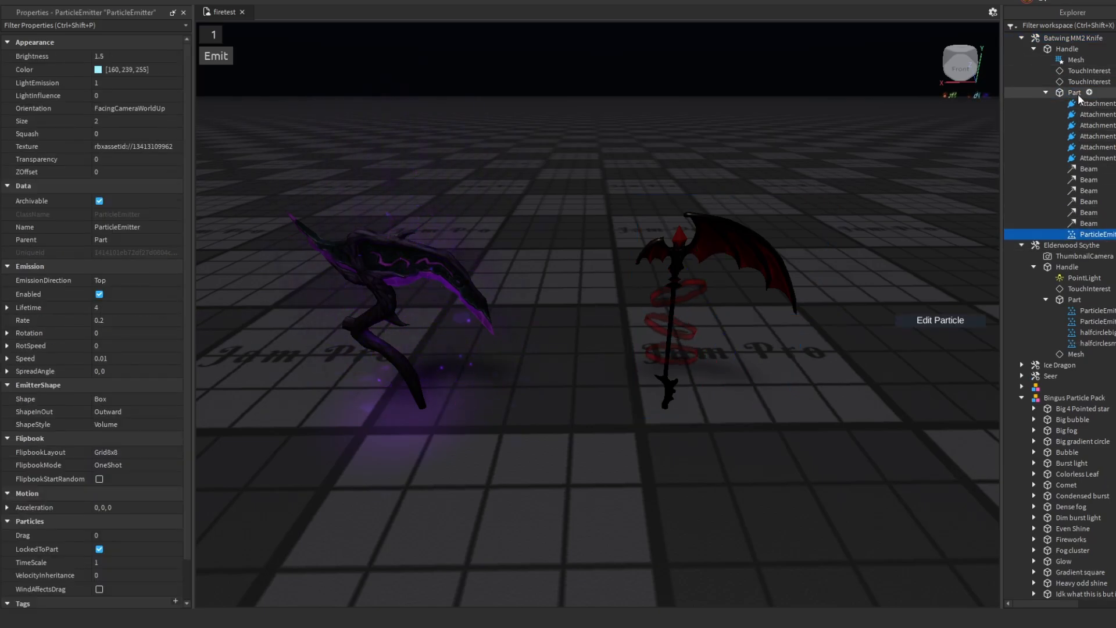
# Add a new default ParticleEmitter to the knife's Part beside the pasted kanji emitter
pyautogui.click(1074, 93)
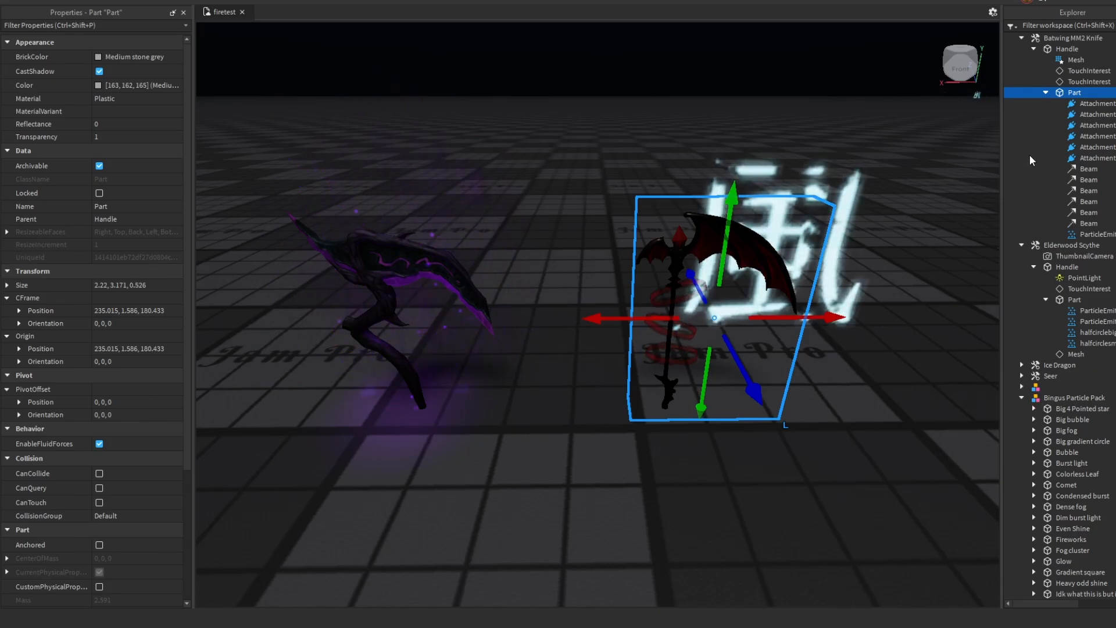
pyautogui.hotkey('ctrl', 'shift', 'v')
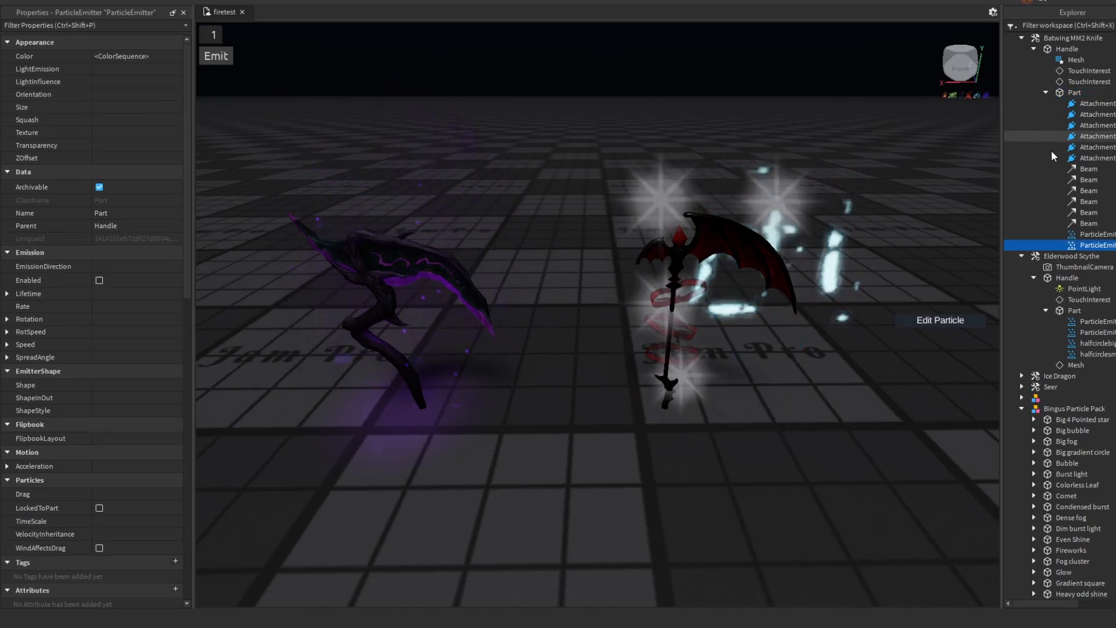
pyautogui.click(1085, 234)
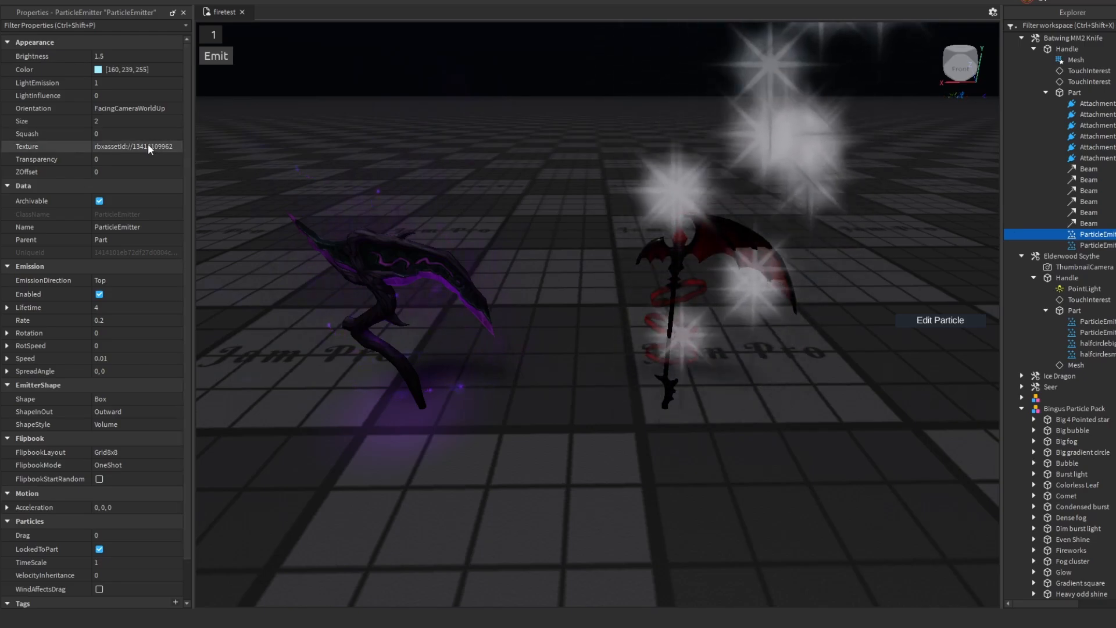
pyautogui.click(1086, 236)
pyautogui.press('Delete')
pyautogui.click(1085, 236)
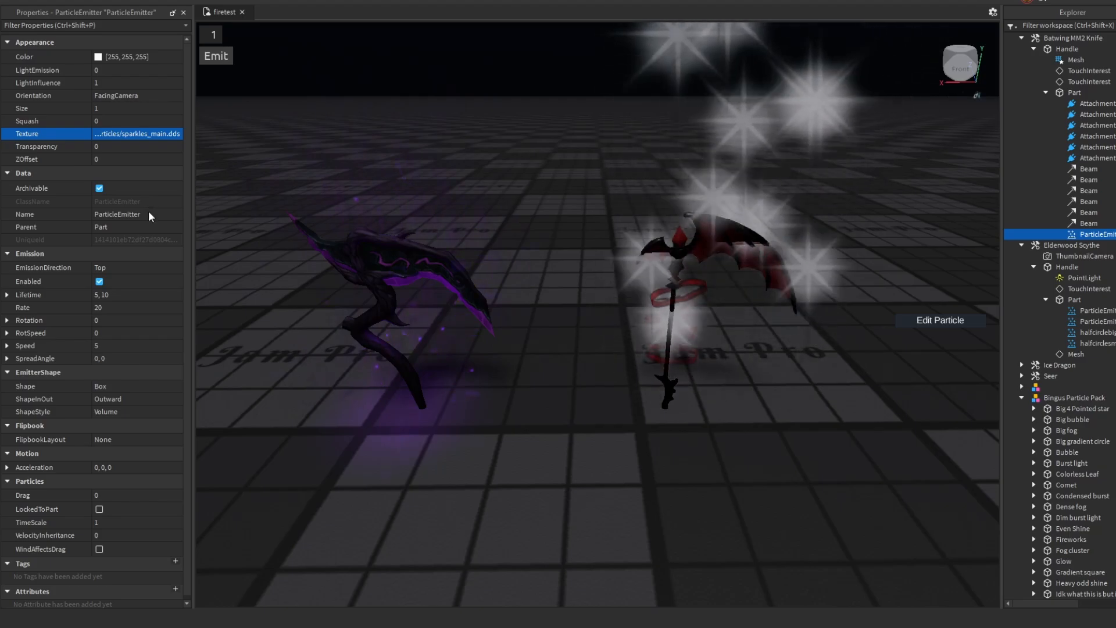
pyautogui.hotkey('ctrl', 'z')
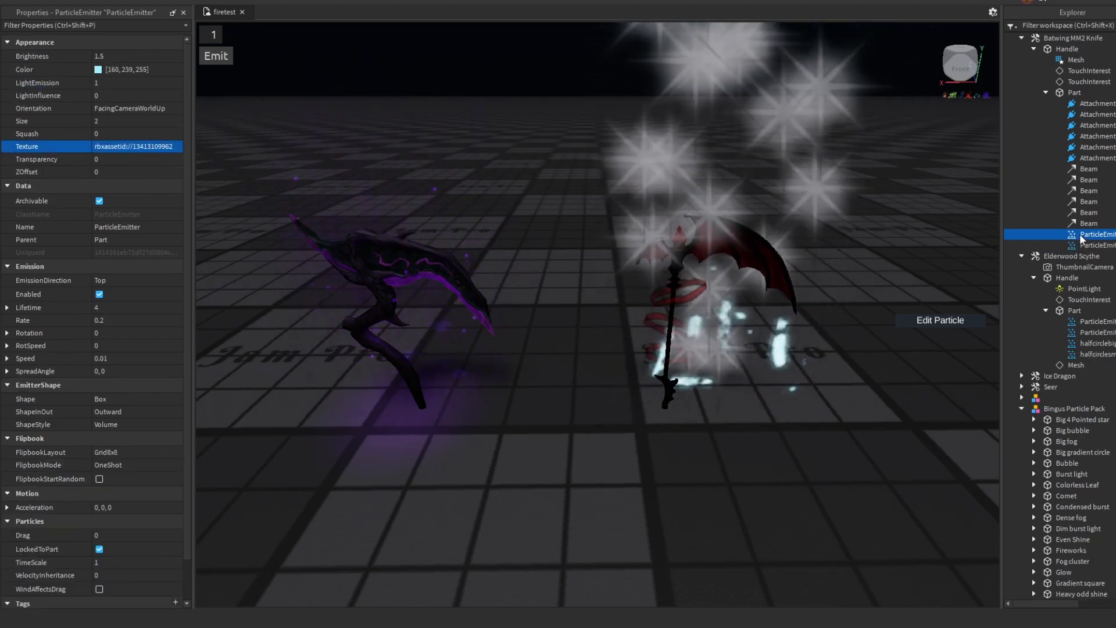
pyautogui.click(1081, 236)
pyautogui.press('Delete')
pyautogui.click(161, 136)
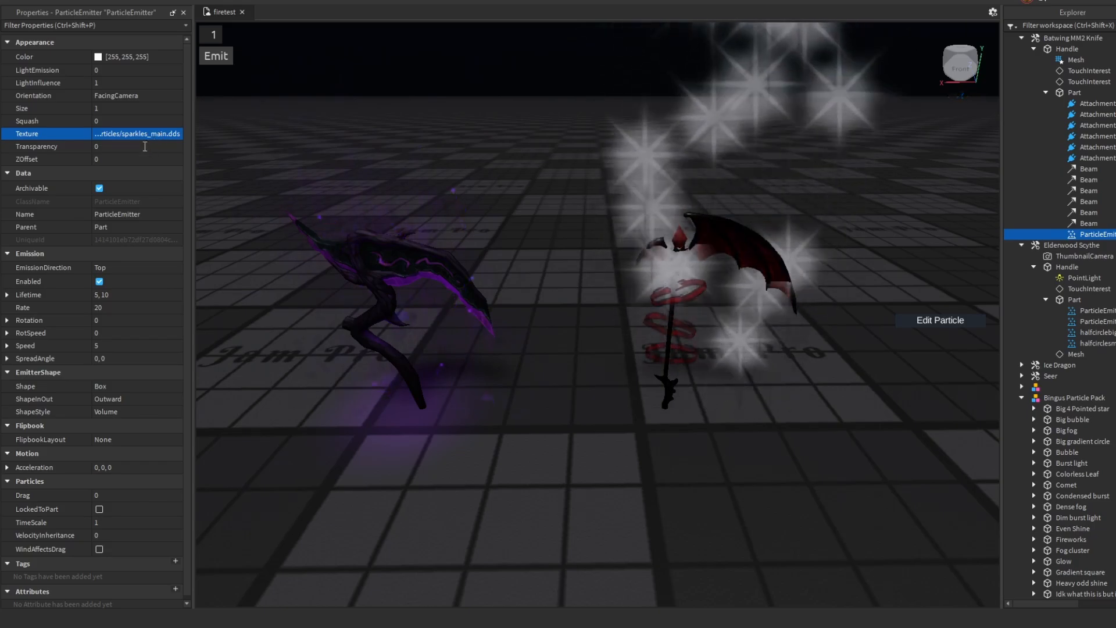
pyautogui.hotkey('ctrl', 'v')
pyautogui.press('Return')
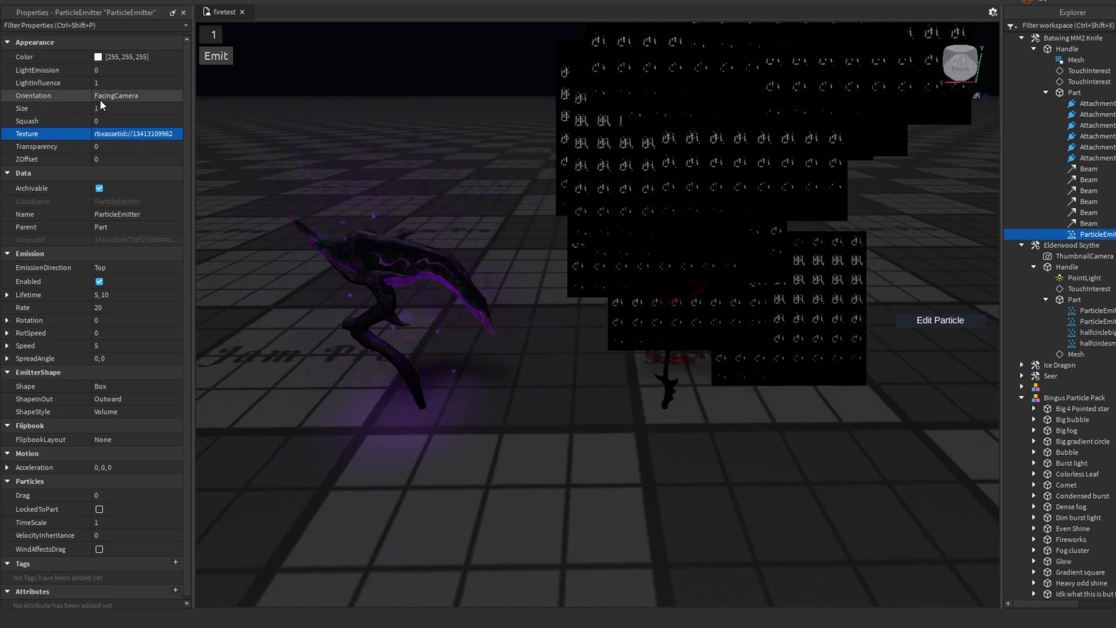
# Set the new ParticleEmitter's LightEmission to 1
pyautogui.moveTo(553, 376); pyautogui.dragTo(595, 227, button='right')
pyautogui.press('d')
pyautogui.press('a')
pyautogui.press('d')
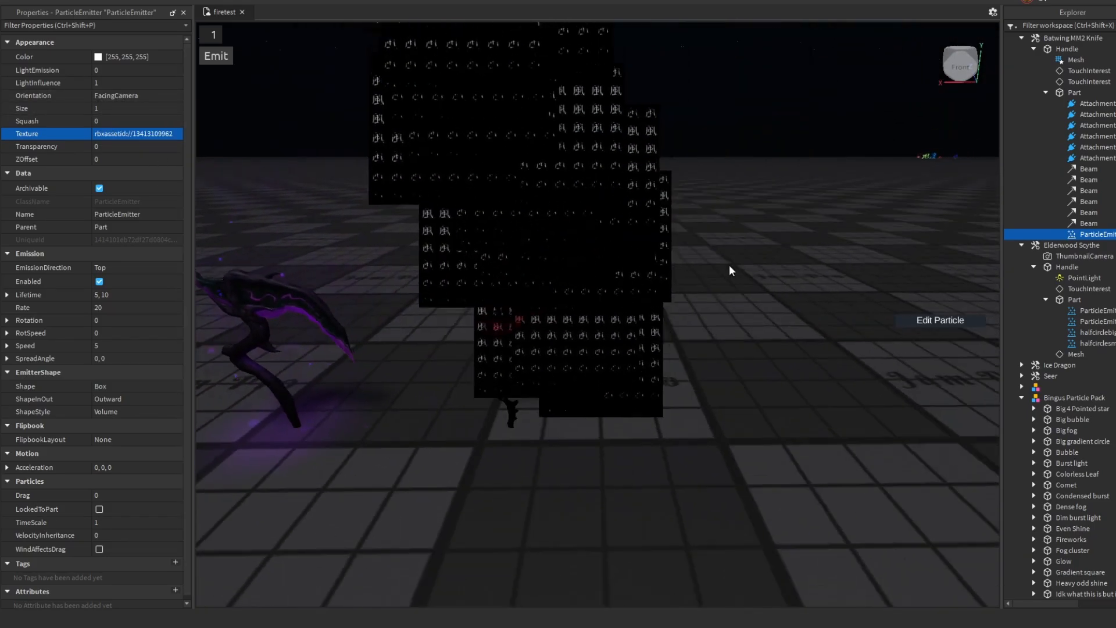
pyautogui.press('a')
pyautogui.click(127, 147)
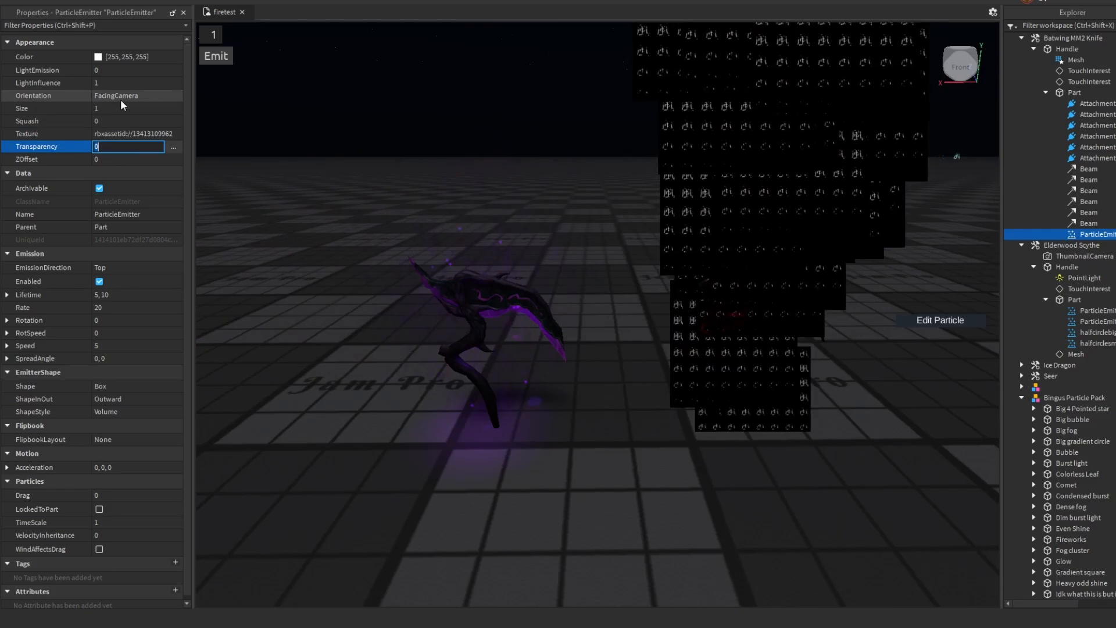
pyautogui.click(127, 70)
pyautogui.write('1')
pyautogui.press('Return')
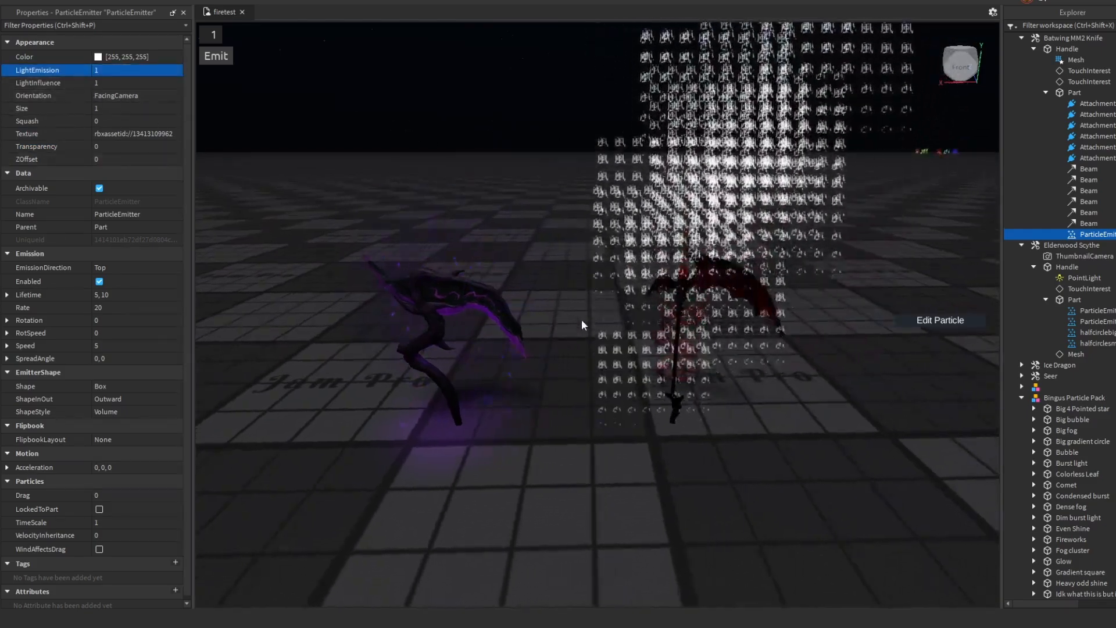
# Set the emitter's FlipbookLayout to Grid8x8 and its FlipbookMode to OneShot
pyautogui.click(134, 439)
pyautogui.click(124, 476)
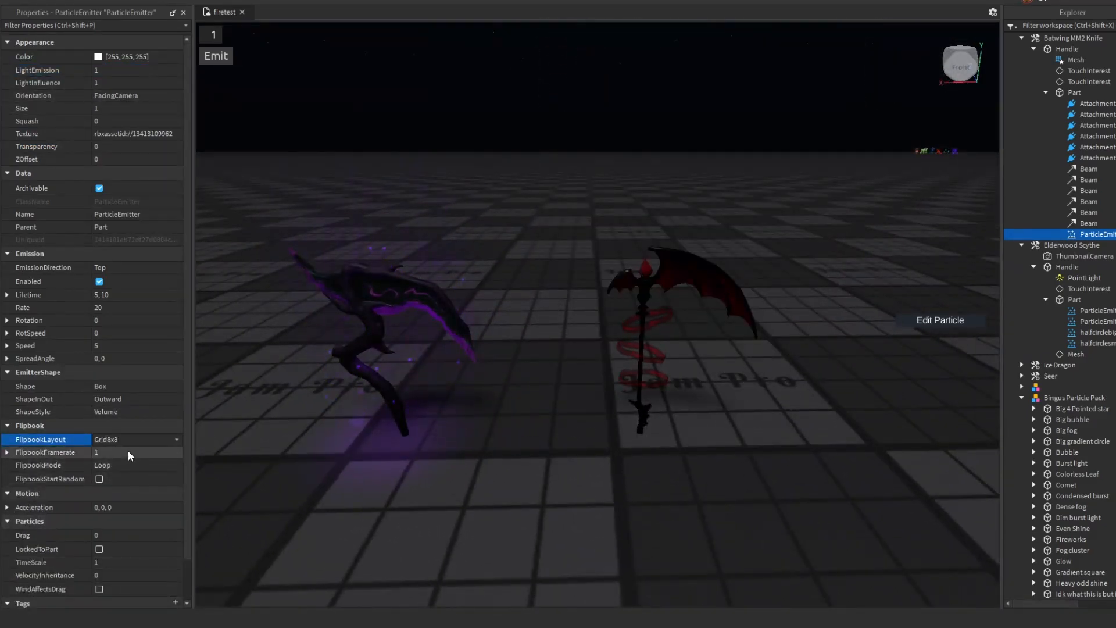
pyautogui.click(126, 464)
pyautogui.click(121, 483)
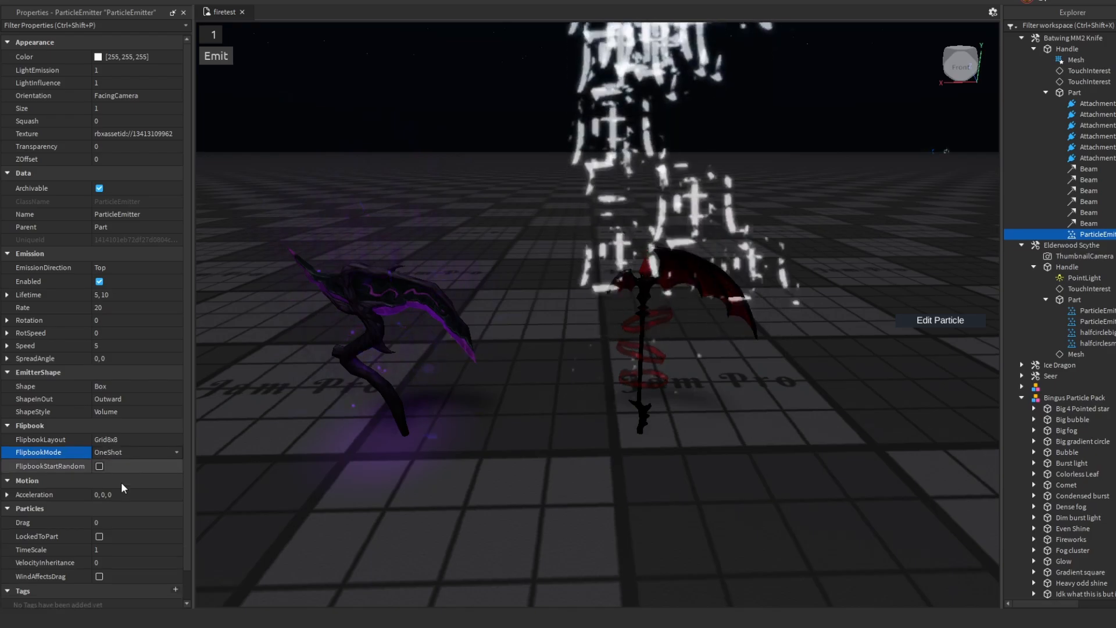
# Set the kanji particles' Size to 0.5
pyautogui.moveTo(492, 444); pyautogui.dragTo(493, 443, button='right')
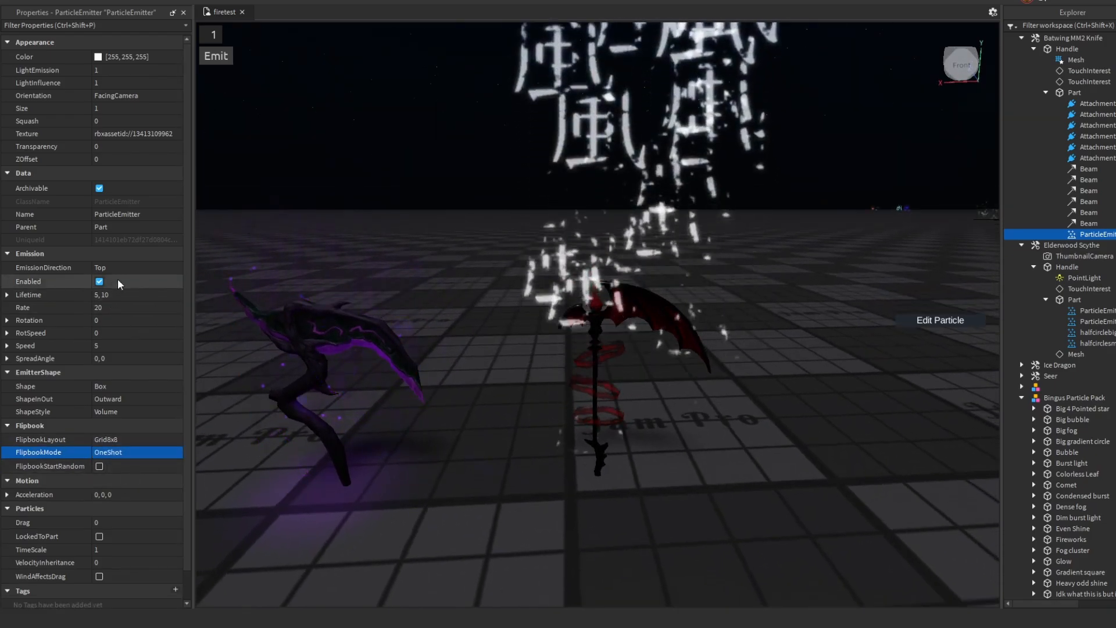
pyautogui.click(125, 108)
pyautogui.write('0.5')
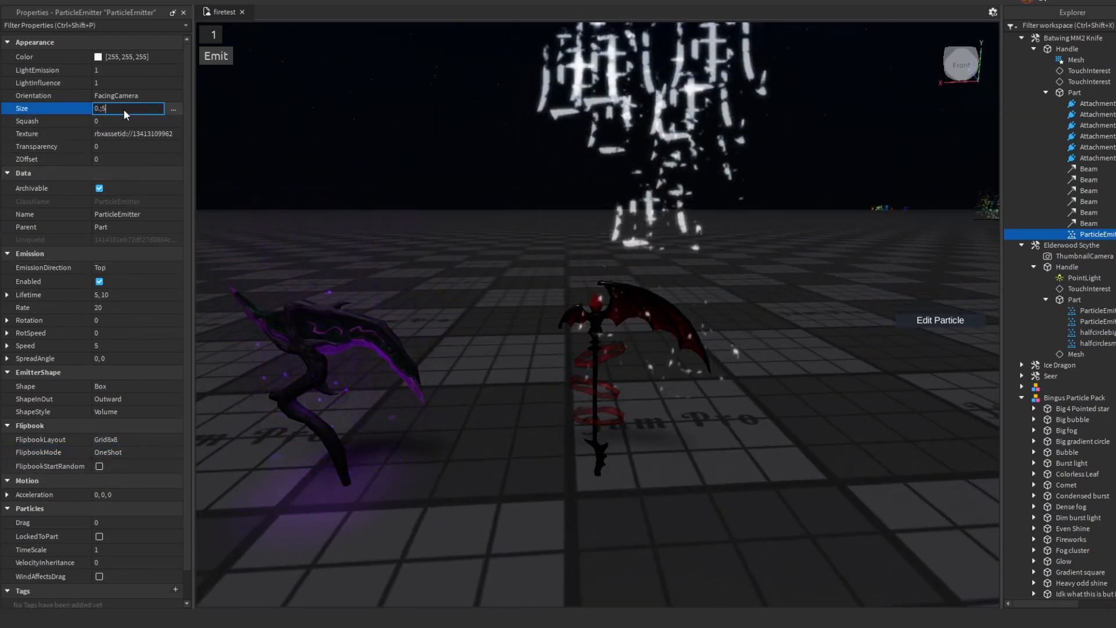
pyautogui.press('Return')
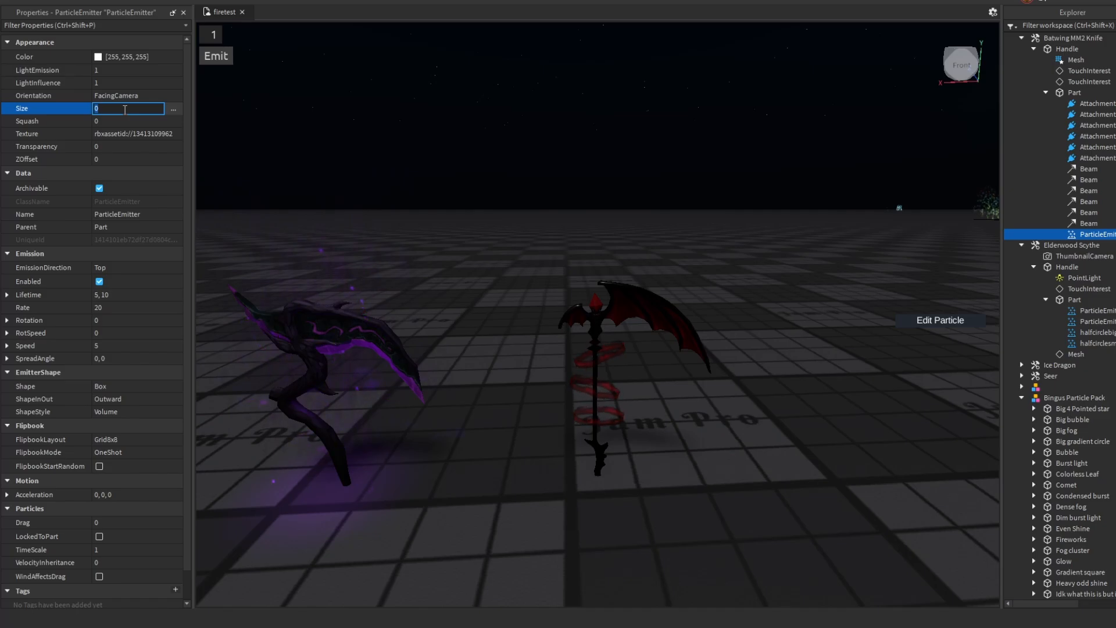
pyautogui.write('.5')
pyautogui.press('Return')
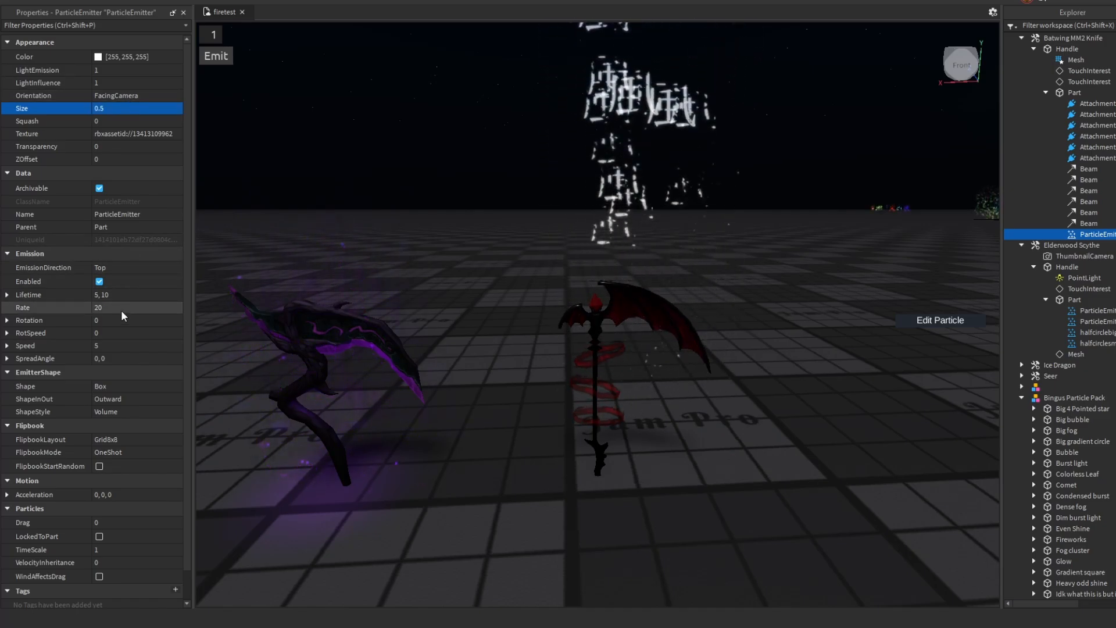
# Set the kanji emitter's Speed to 0.2 and its Lifetime to 2
pyautogui.click(118, 345)
pyautogui.write('0.')
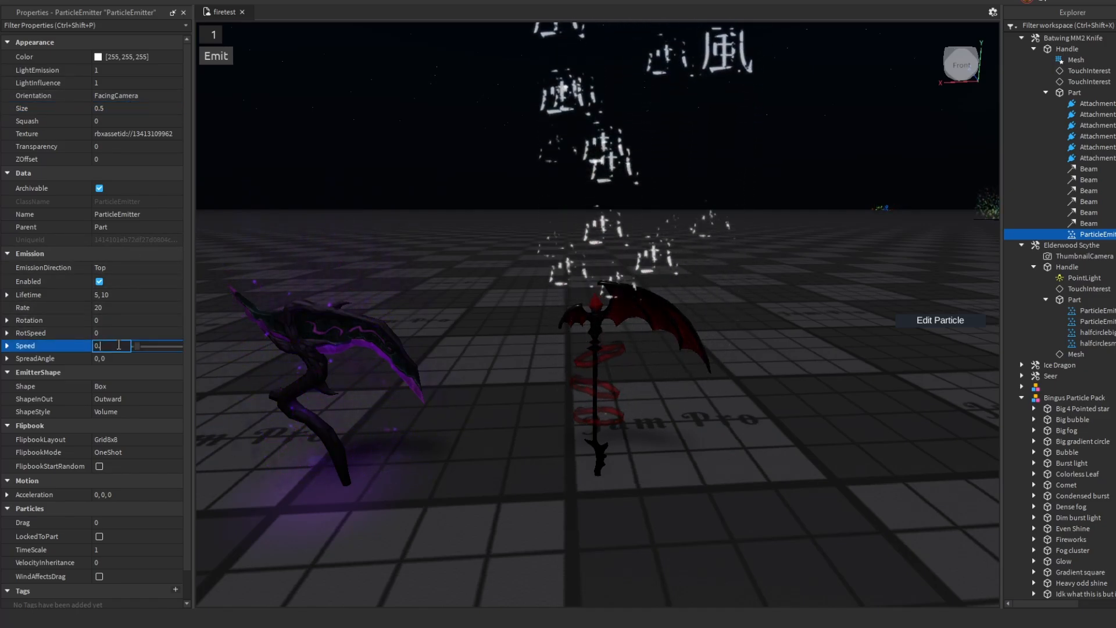
pyautogui.write('2')
pyautogui.press('Return')
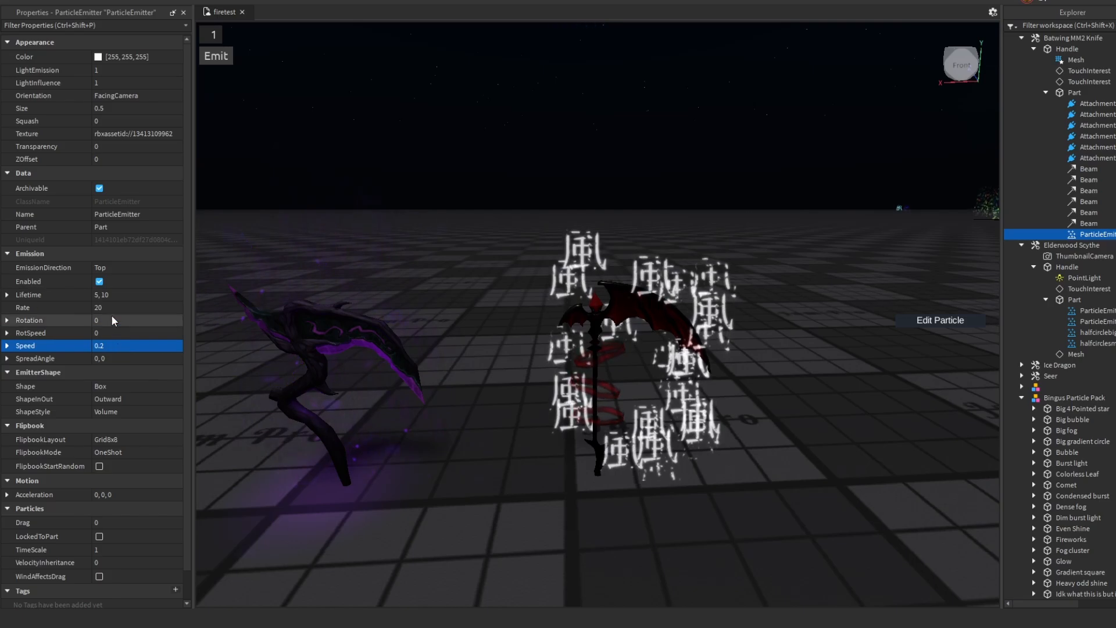
pyautogui.click(114, 294)
pyautogui.write('2')
pyautogui.press('Return')
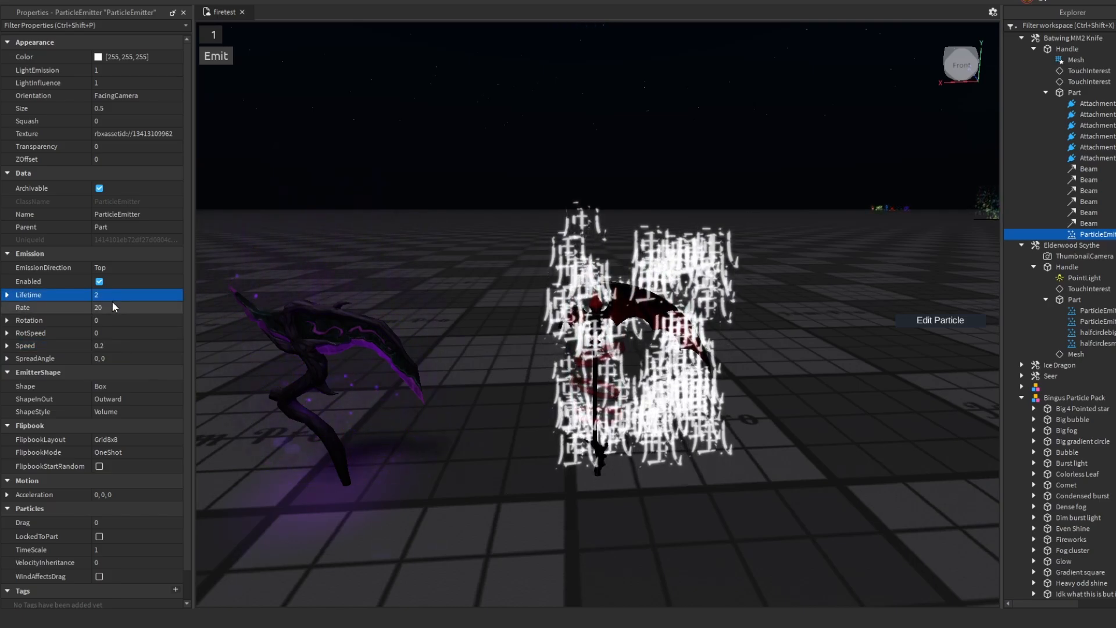
# Set the kanji emitter's Rate to 5
pyautogui.click(113, 307)
pyautogui.write('5')
pyautogui.press('Return')
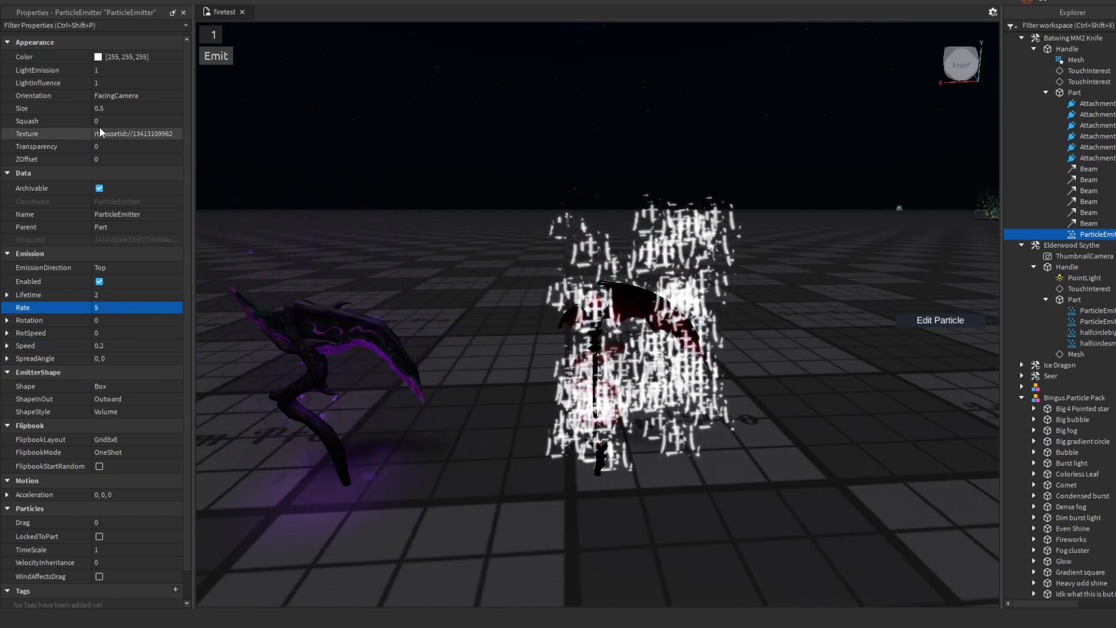
# Change the kanji particles' Color to dark red, RGB 94, 0, 2
pyautogui.click(99, 57)
pyautogui.moveTo(565, 174); pyautogui.dragTo(353, 178)
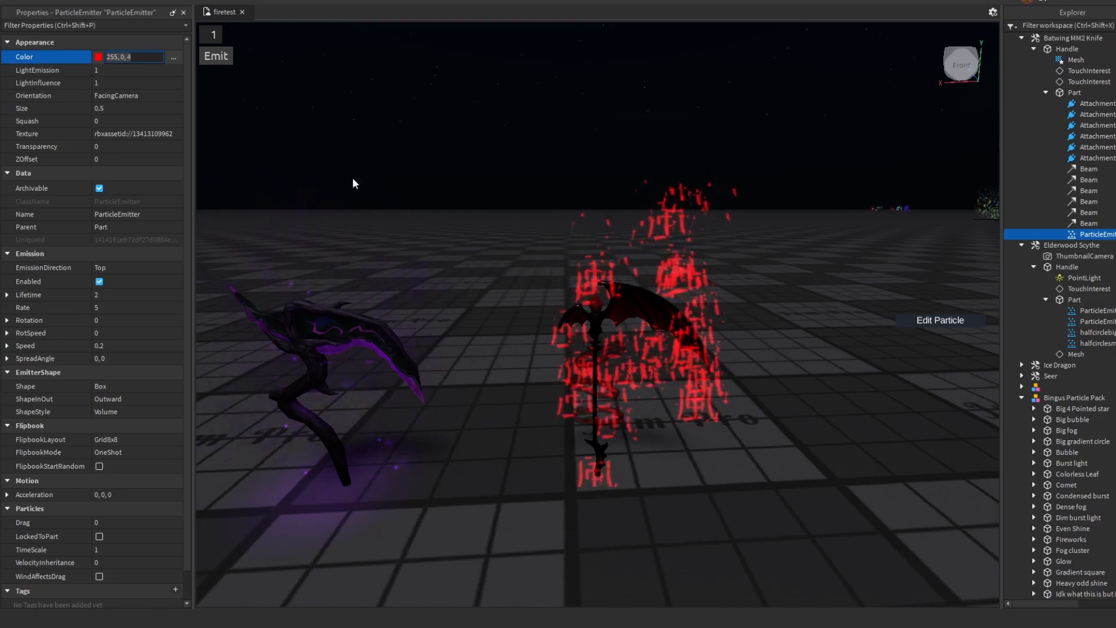
pyautogui.moveTo(533, 237); pyautogui.dragTo(531, 272)
pyautogui.click(492, 383)
pyautogui.moveTo(547, 247); pyautogui.dragTo(547, 250, button='right')
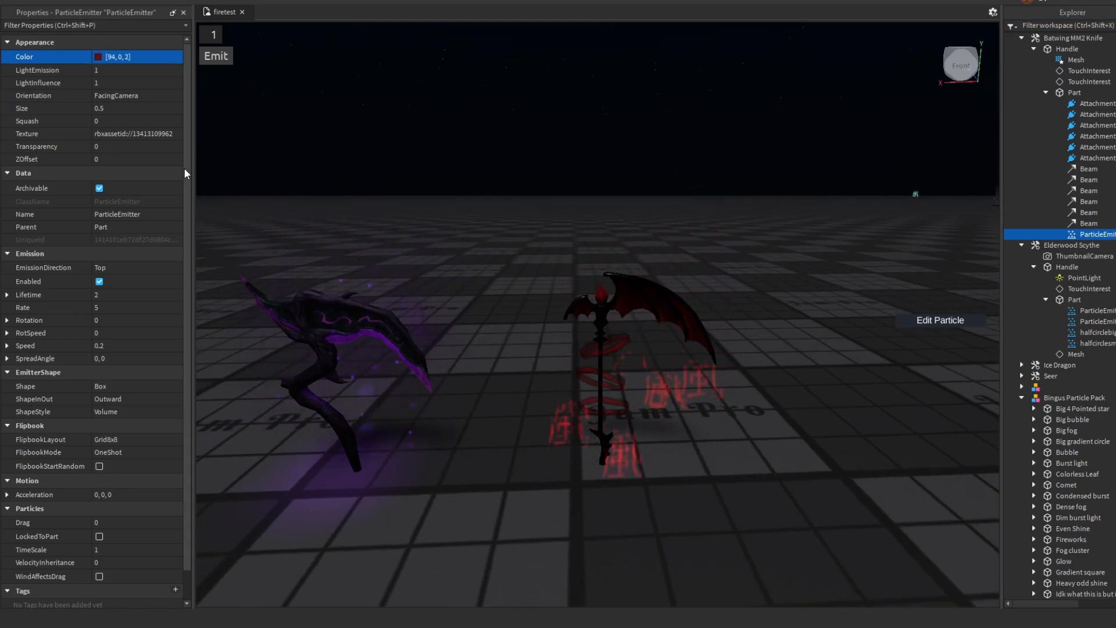
# Reduce the kanji particles' Size to 0.2
pyautogui.click(122, 109)
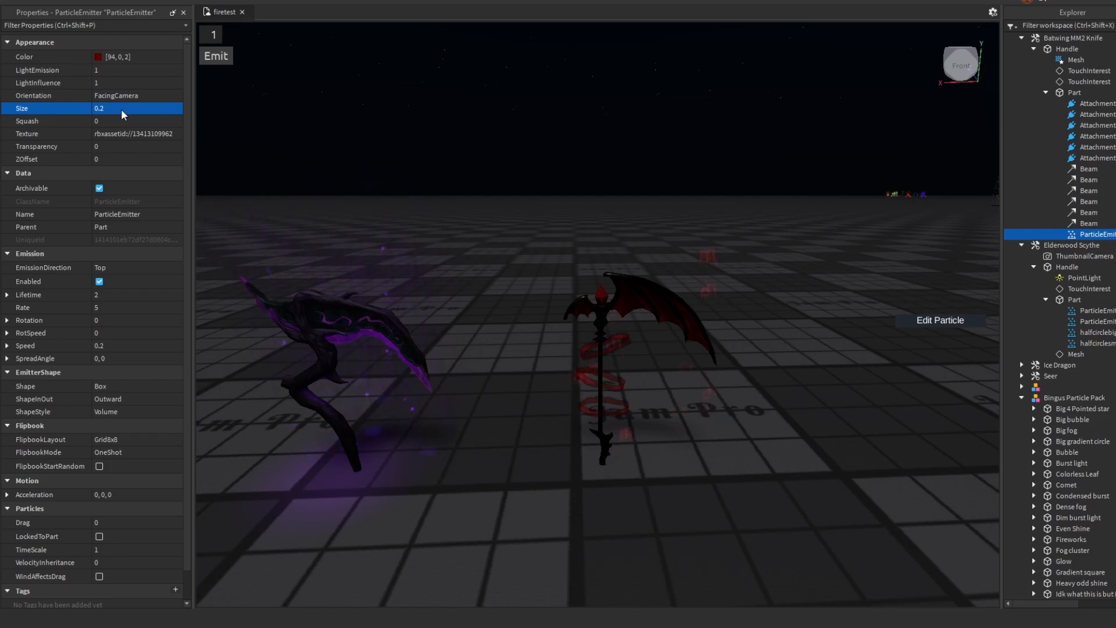
pyautogui.moveTo(602, 197); pyautogui.dragTo(603, 205, button='right')
pyautogui.scroll(2, 602, 205)
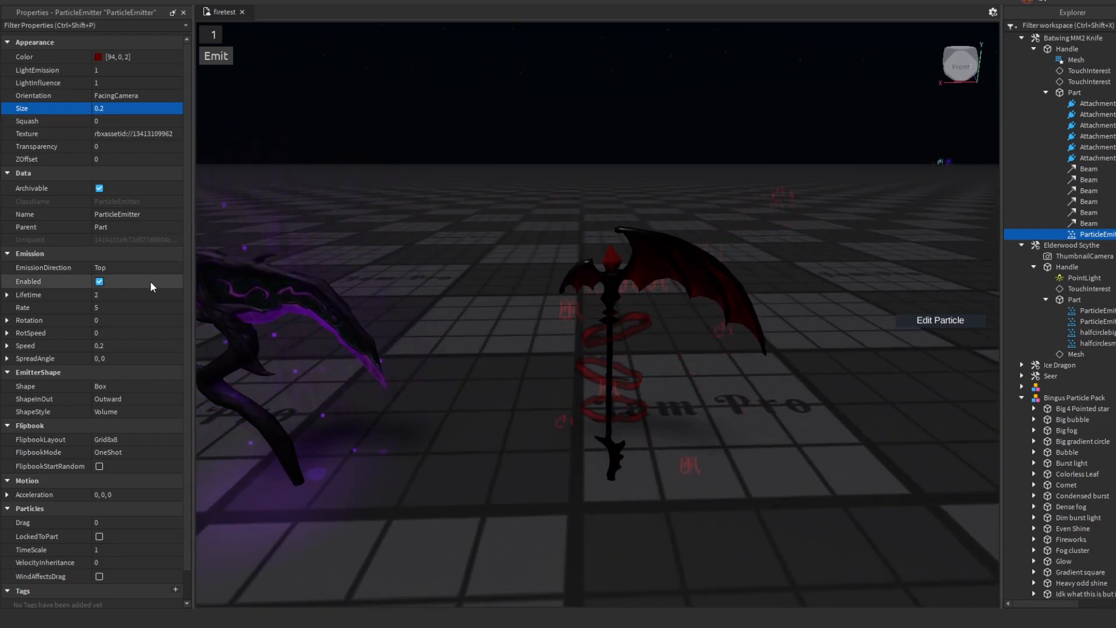
# Shape the kanji emitter's Transparency curve with extra keypoints so the particles start opaque and fade out toward the end of their life
pyautogui.click(168, 147)
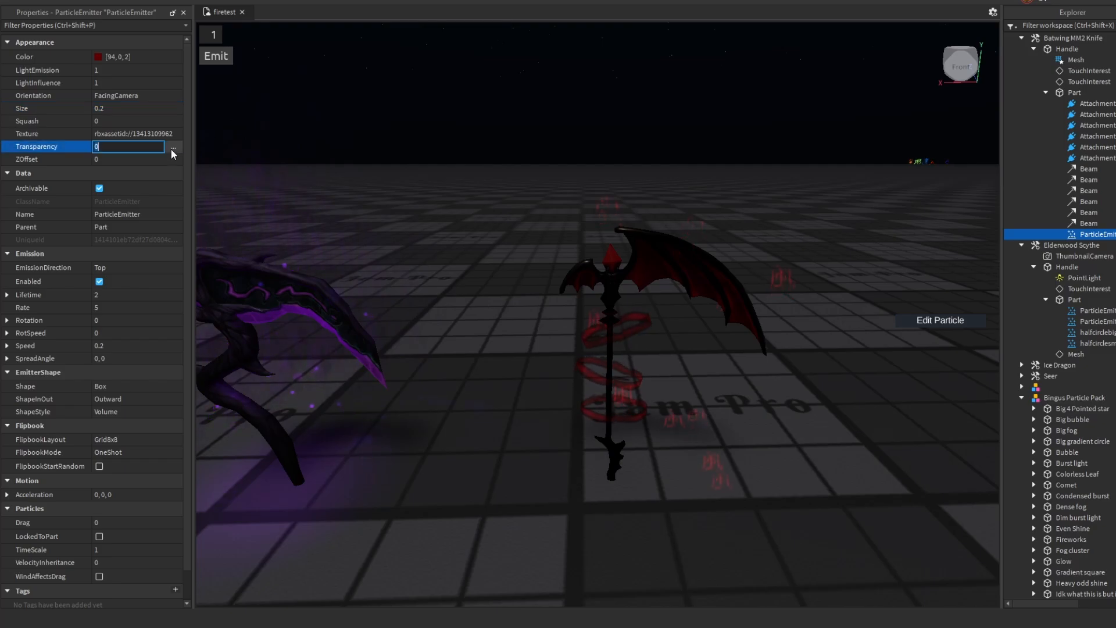
pyautogui.click(172, 147)
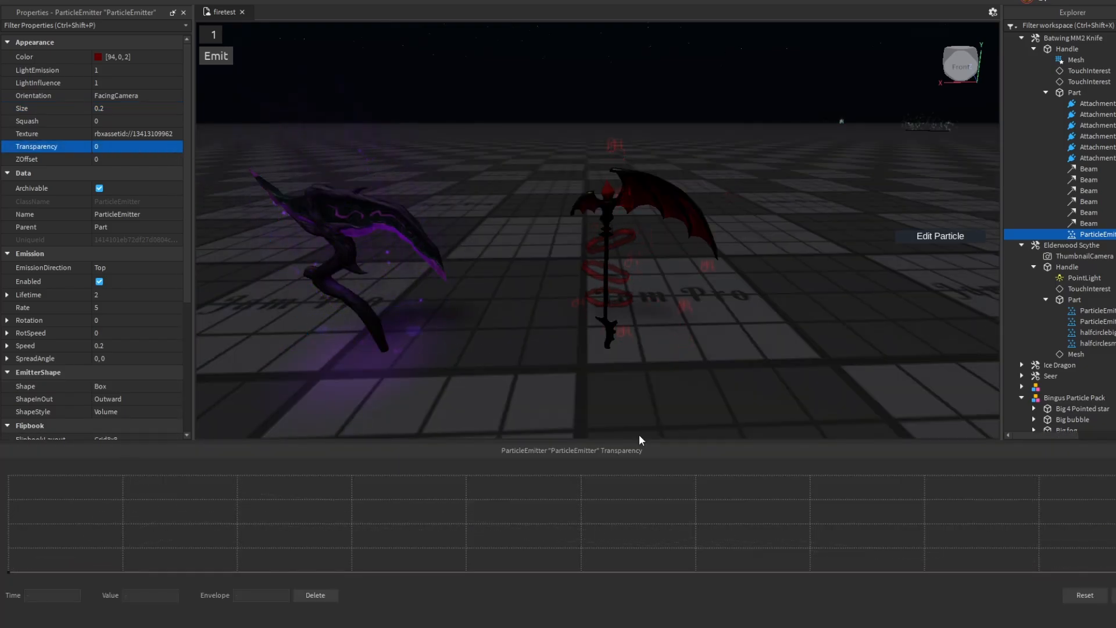
pyautogui.moveTo(1021, 542)
pyautogui.mouseDown()
pyautogui.moveTo(1012, 545)
pyautogui.moveTo(1016, 532)
pyautogui.mouseUp()
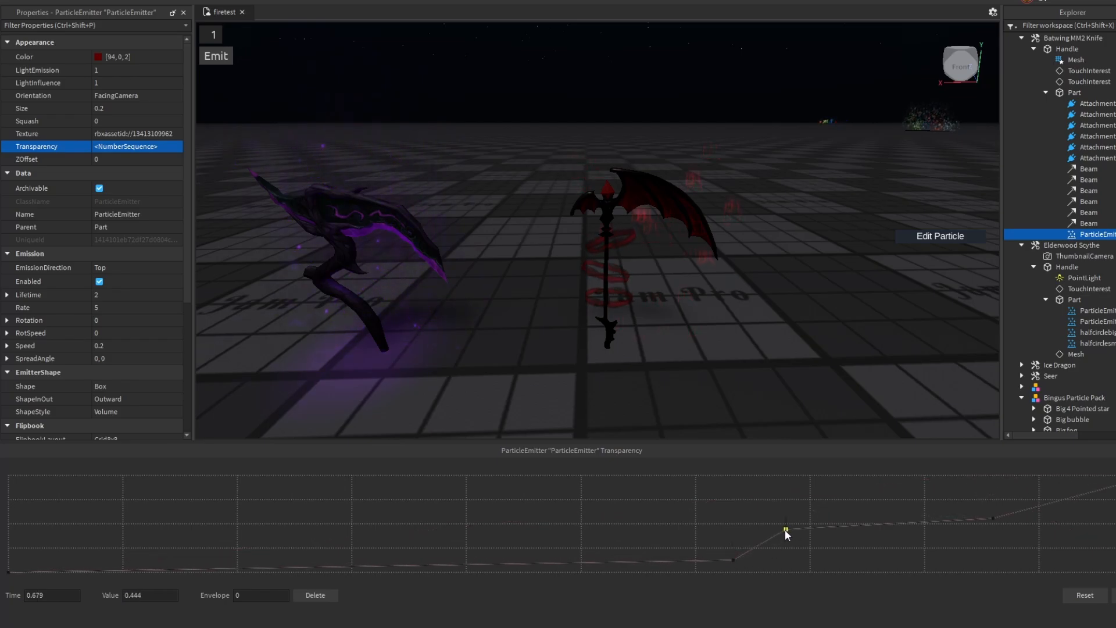
pyautogui.click(1113, 595)
pyautogui.scroll(2, 455, 336)
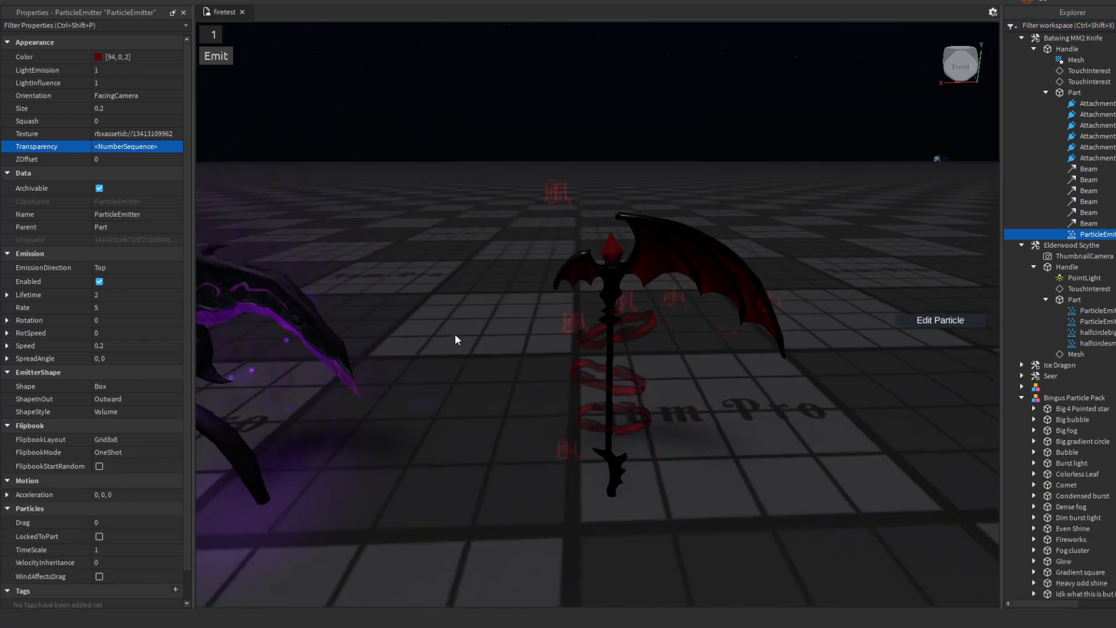
pyautogui.moveTo(455, 335); pyautogui.dragTo(455, 329, button='right')
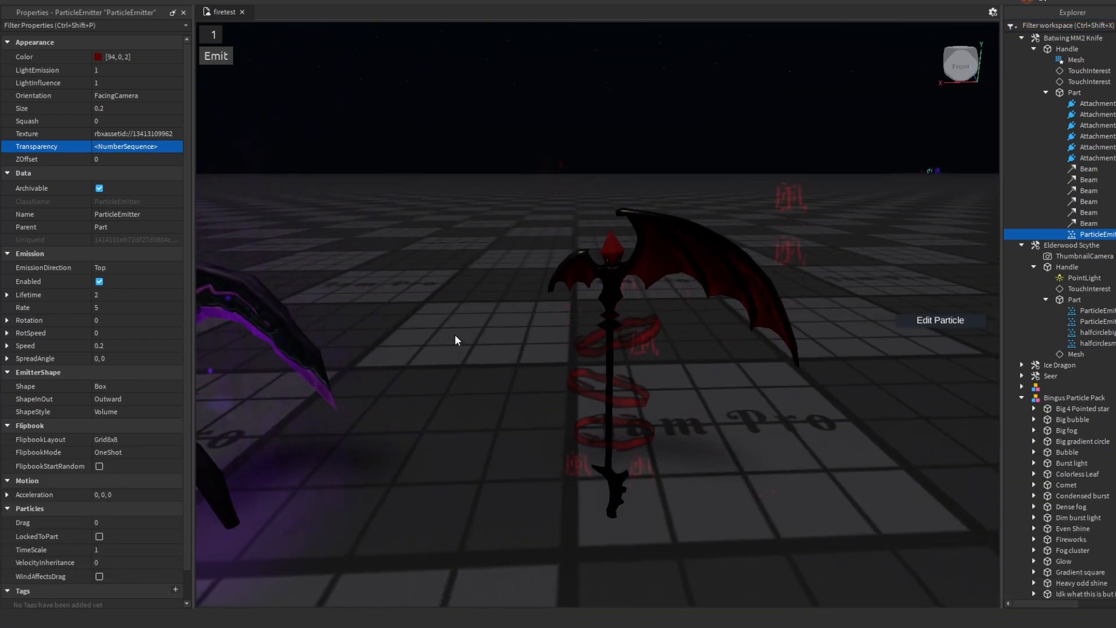
# Set the kanji emitter's Lifetime to 1 and check the particles around the knife
pyautogui.click(117, 295)
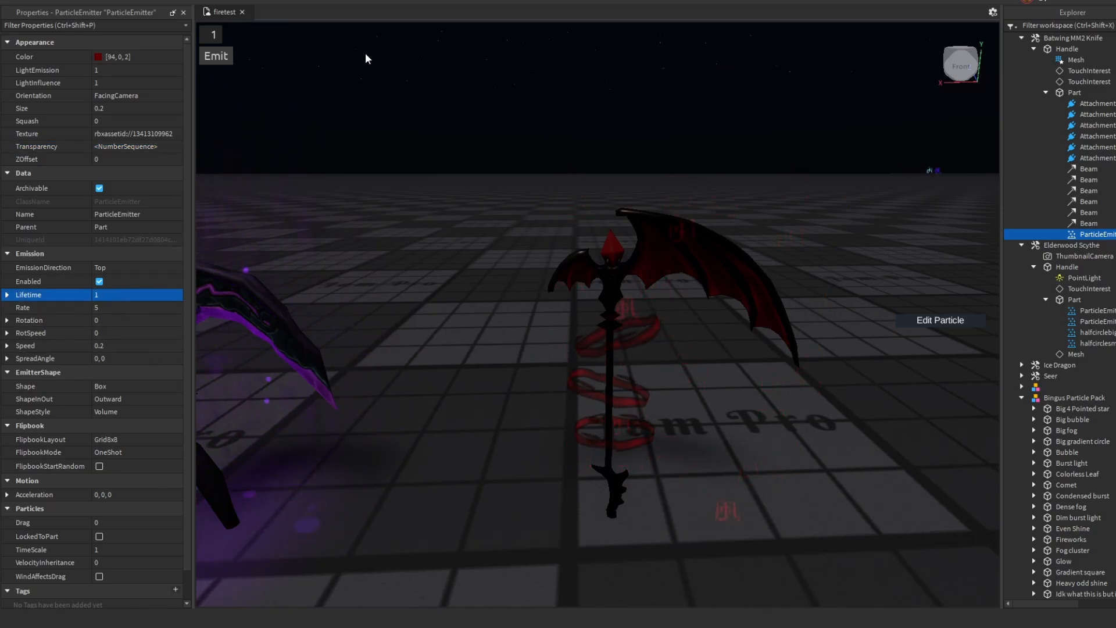
pyautogui.press('w')
pyautogui.moveTo(421, 198); pyautogui.dragTo(421, 198, button='right')
pyautogui.press('s')
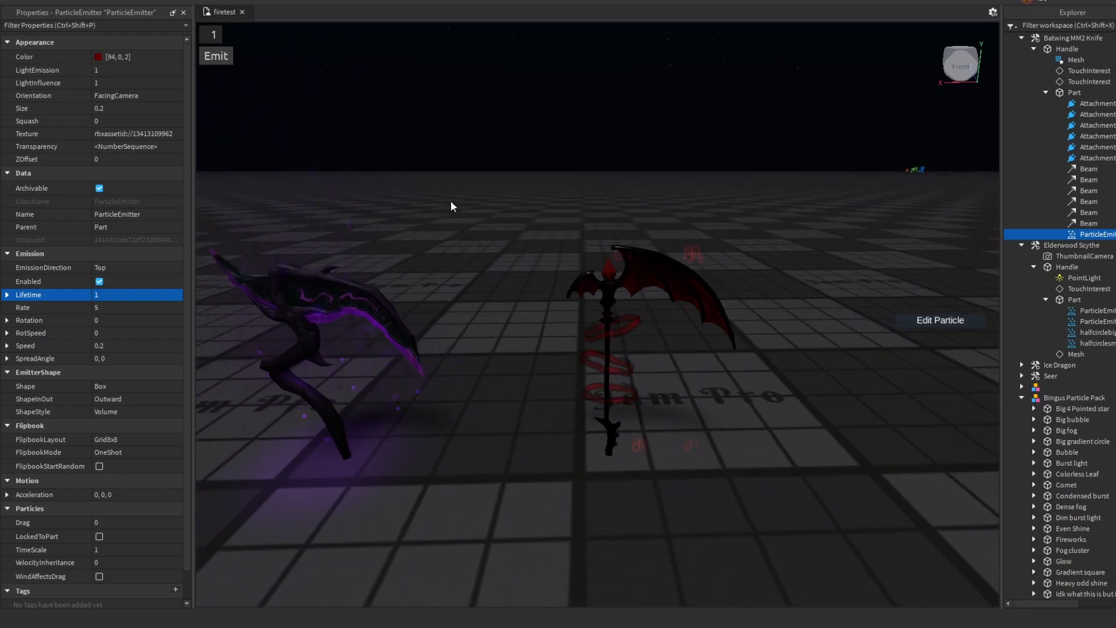
pyautogui.press('w')
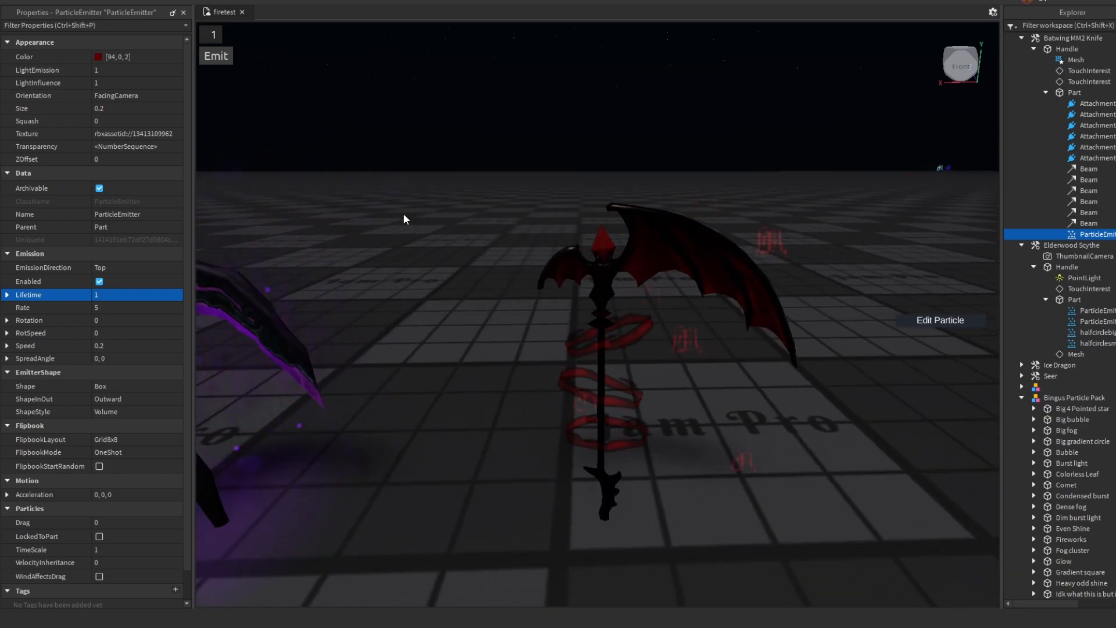
# Set the kanji emitter's Speed to 0.5 and its RotSpeed to 10
pyautogui.click(105, 346)
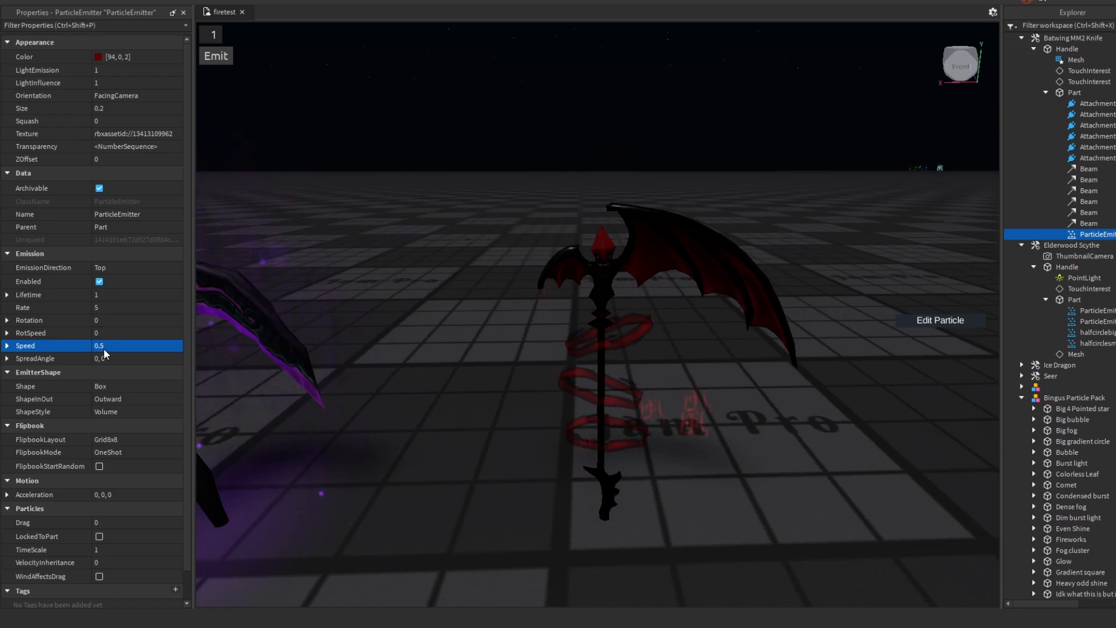
pyautogui.moveTo(418, 297); pyautogui.dragTo(418, 294, button='right')
pyautogui.scroll(-2, 418, 295)
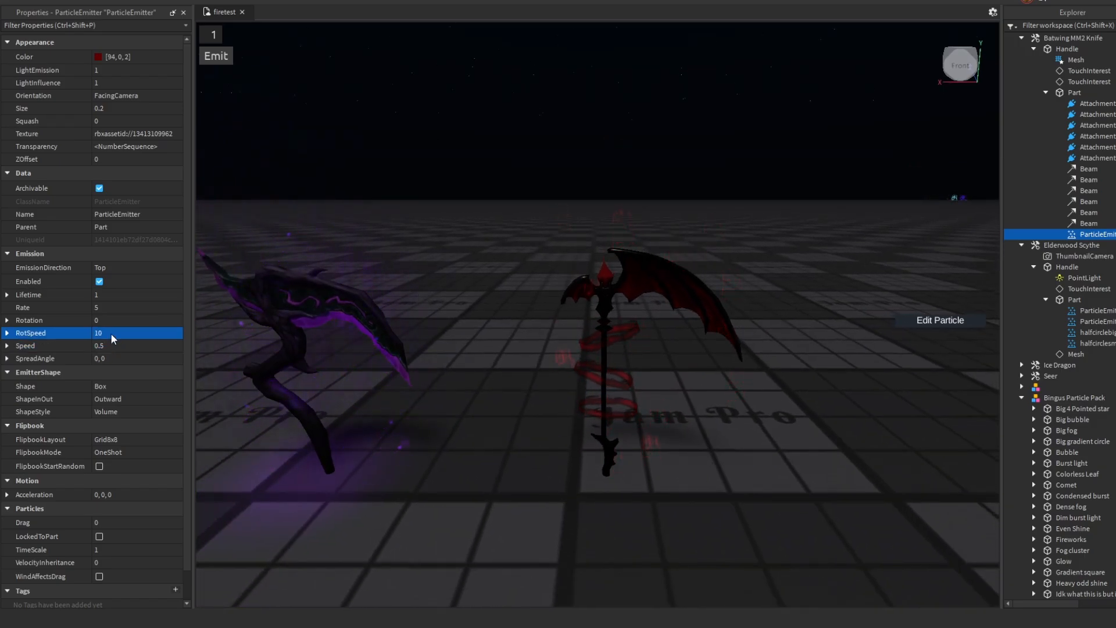
# Try a Rotation range of -360, 360 on the kanji emitter
pyautogui.click(112, 325)
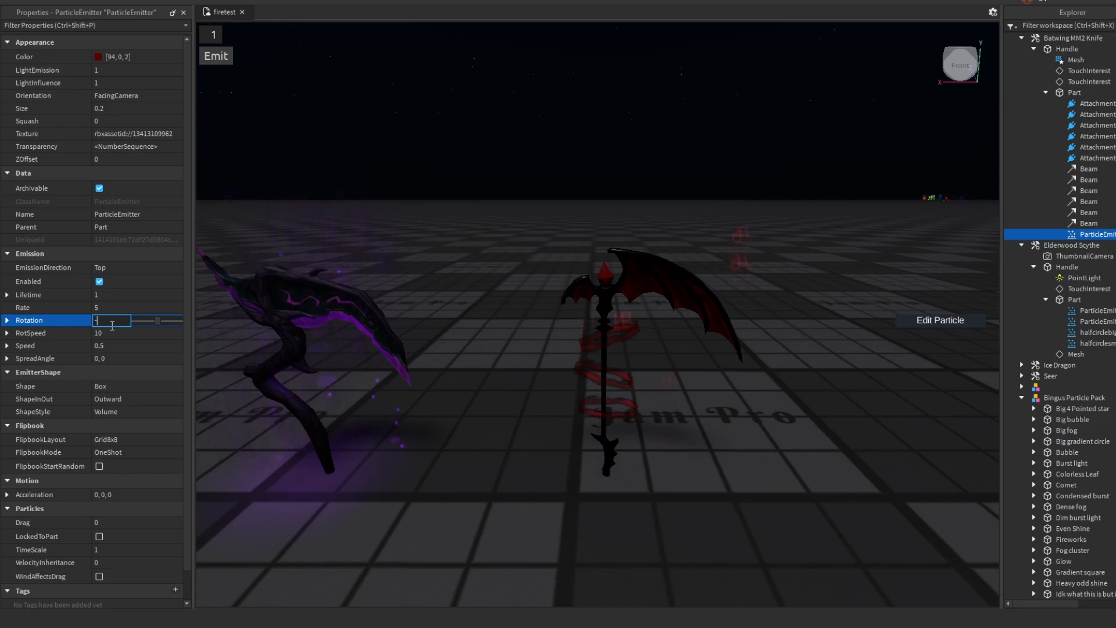
pyautogui.press('Return')
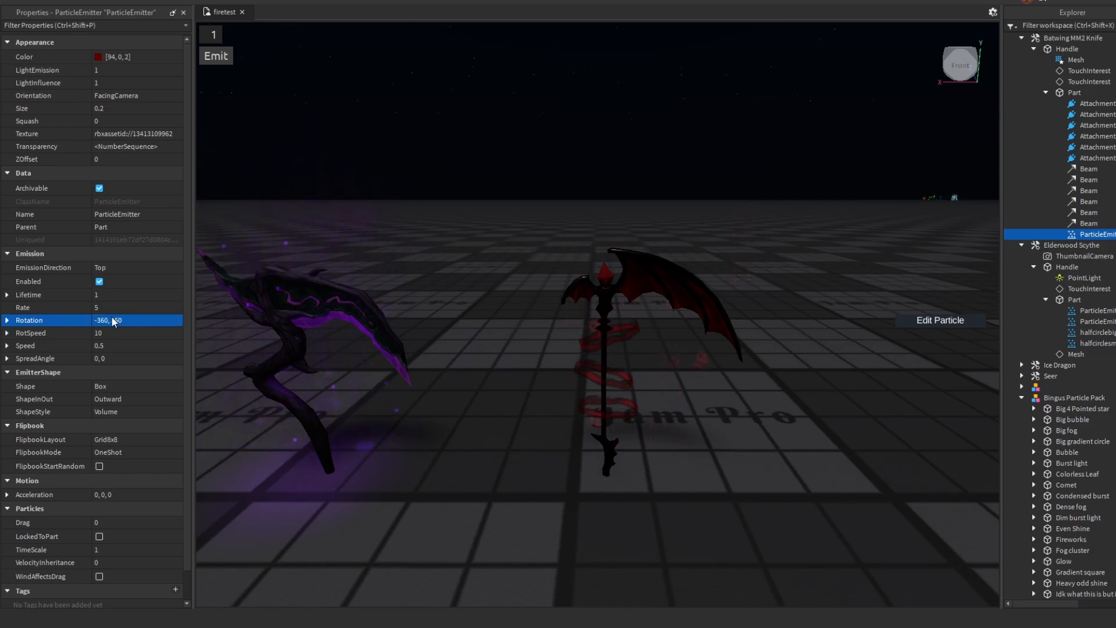
pyautogui.scroll(3, 745, 200)
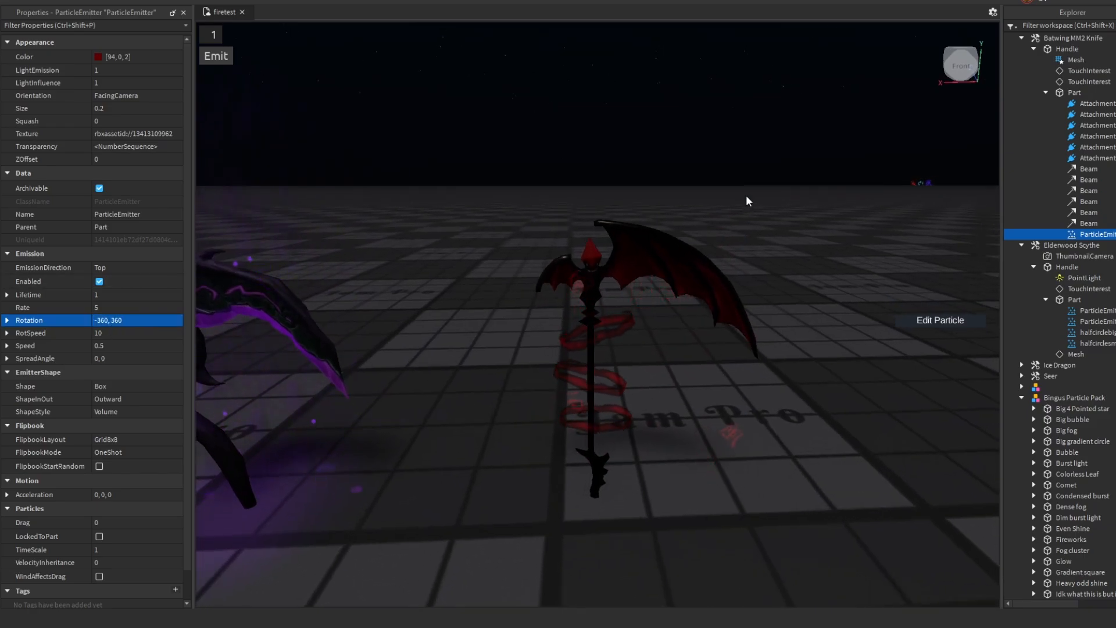
# Set the kanji emitter's Rotation range to -45, 45
pyautogui.click(125, 320)
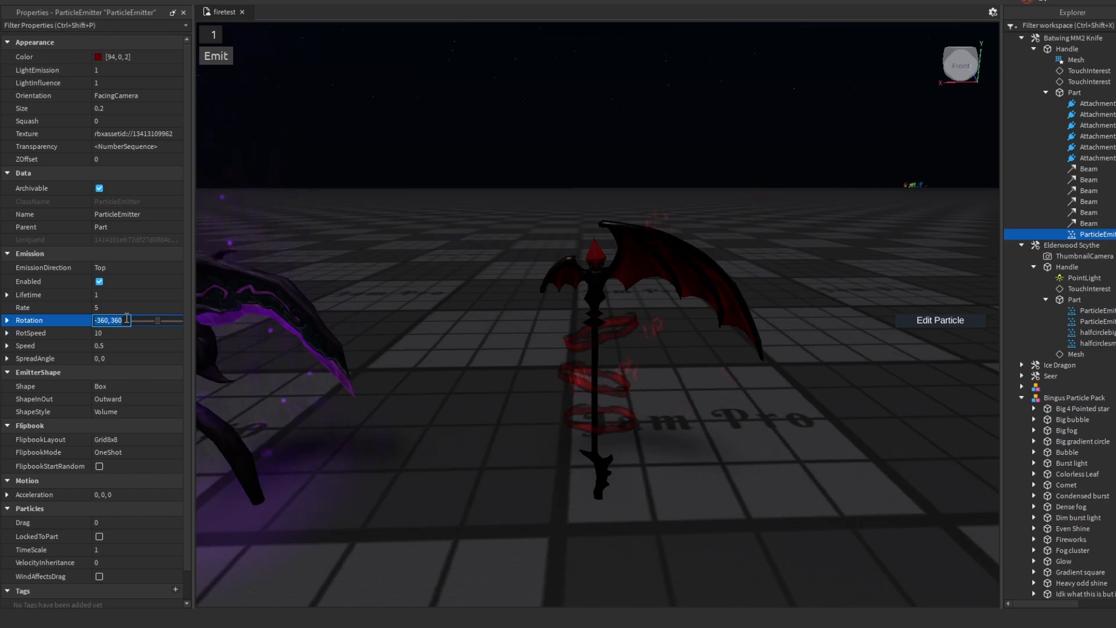
pyautogui.press('BackSpace')
pyautogui.write('-45, 45')
pyautogui.press('Return')
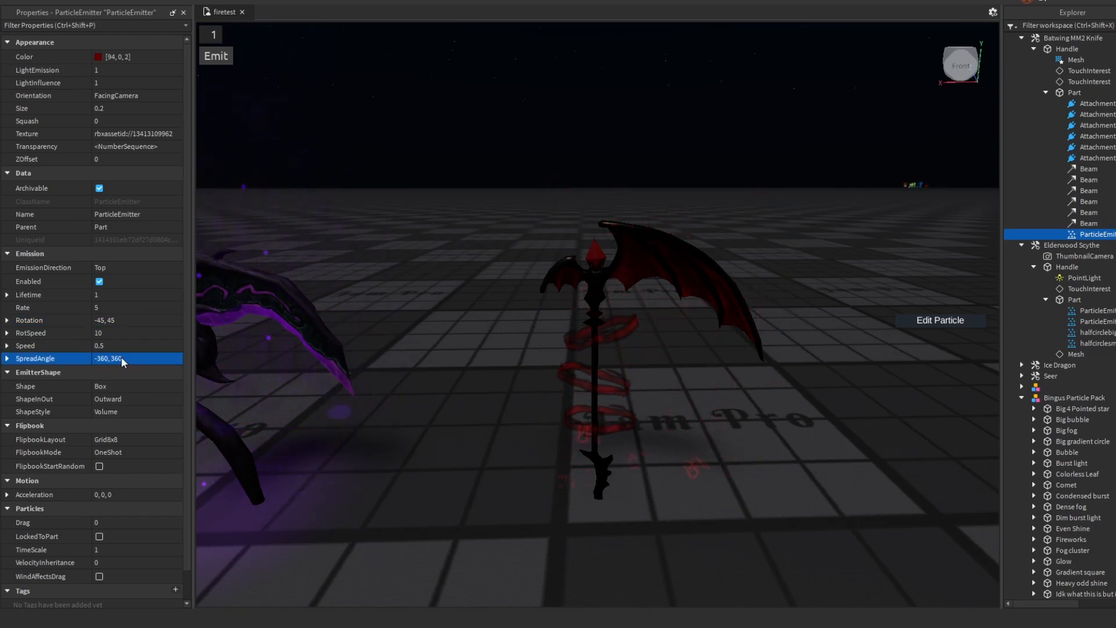
# Reset the kanji emitter's SpreadAngle to 0, 0
pyautogui.click(122, 359)
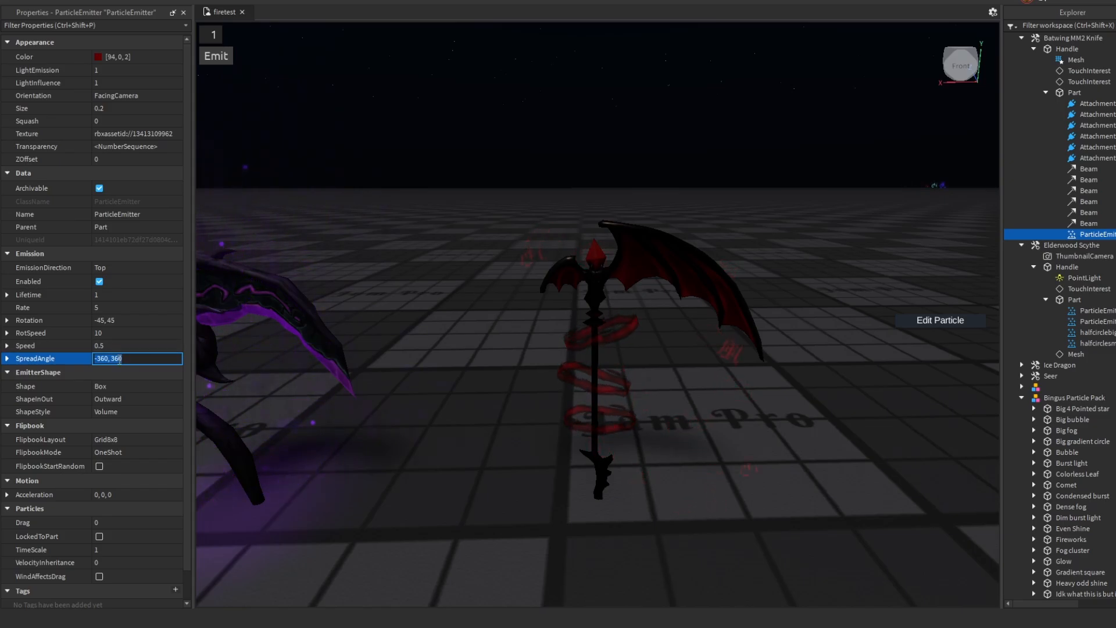
pyautogui.write('0')
pyautogui.press('Return')
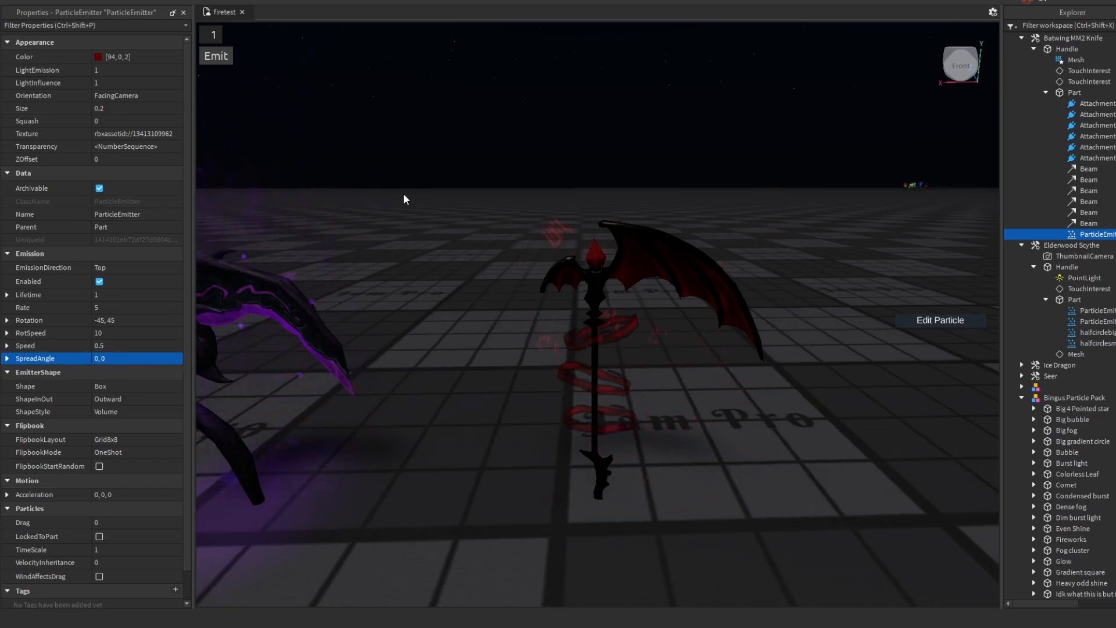
pyautogui.moveTo(469, 184); pyautogui.dragTo(470, 183, button='right')
pyautogui.press('s')
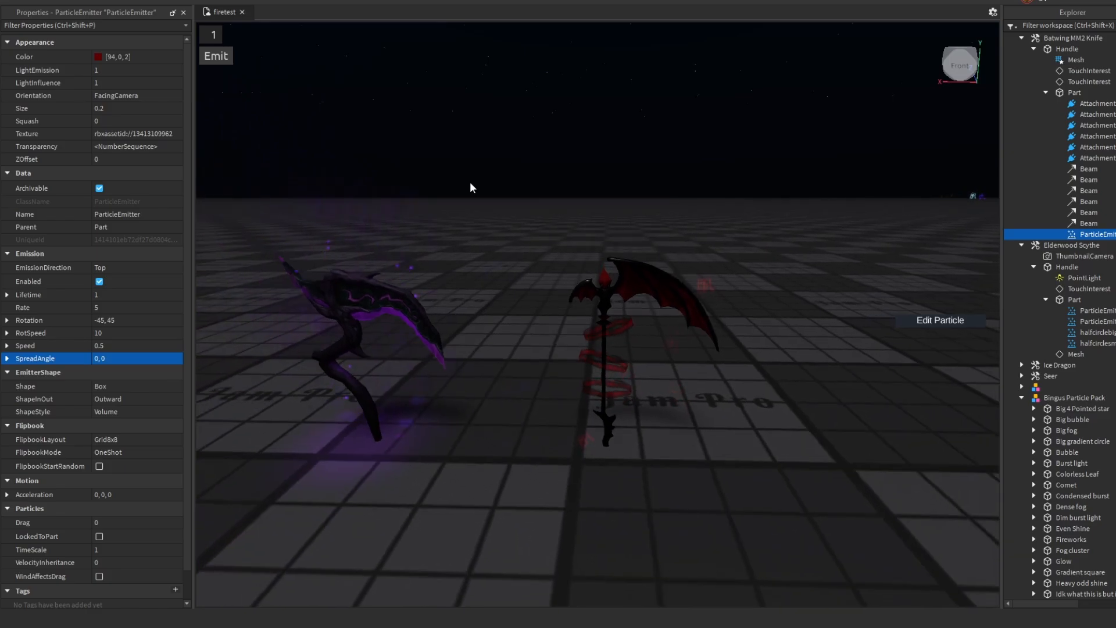
# Enable LockedToPart for the kanji emitter and shift the knife slightly to test it
pyautogui.scroll(-2, 102, 499)
pyautogui.click(100, 505)
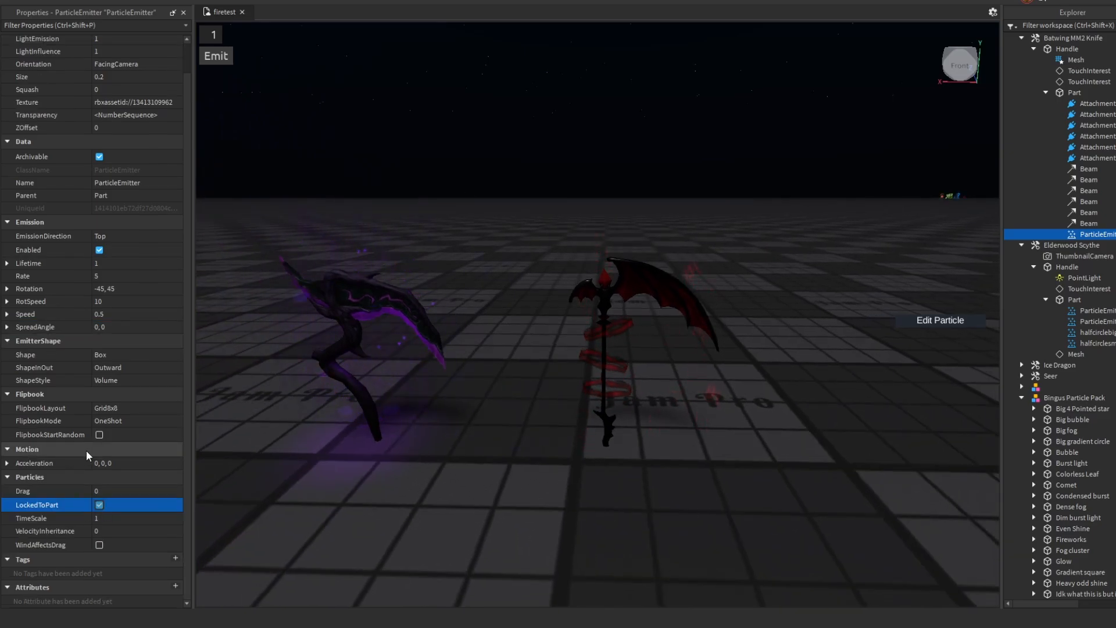
pyautogui.click(609, 430)
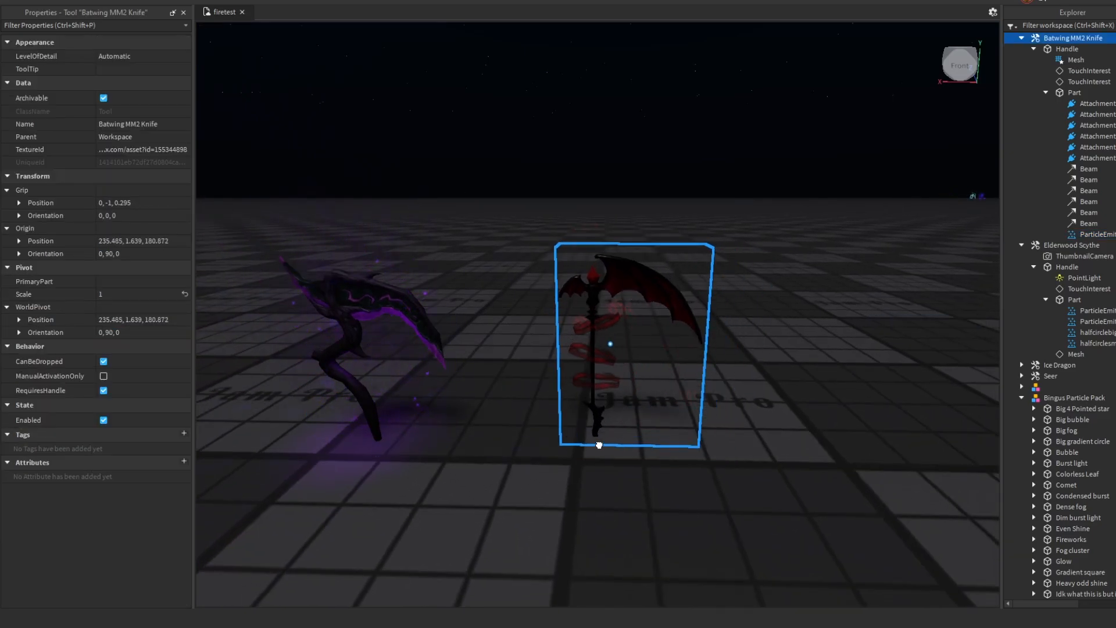
pyautogui.click(717, 479)
# Set the kanji emitter's LightInfluence to 0 and its Brightness to 2.8
pyautogui.click(1084, 235)
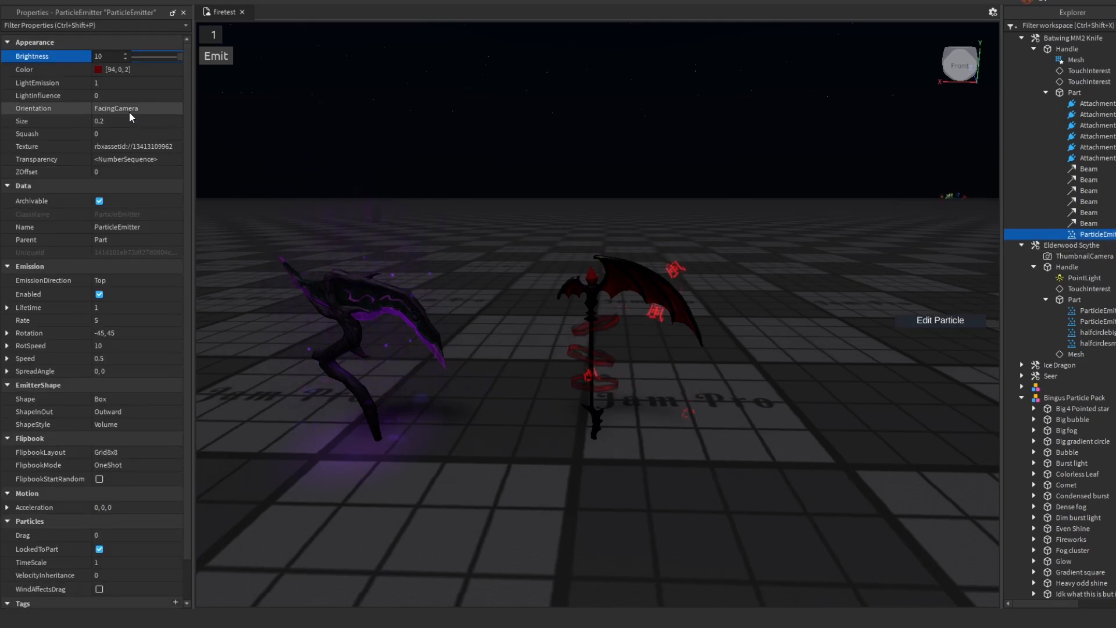
pyautogui.moveTo(178, 58); pyautogui.dragTo(147, 58)
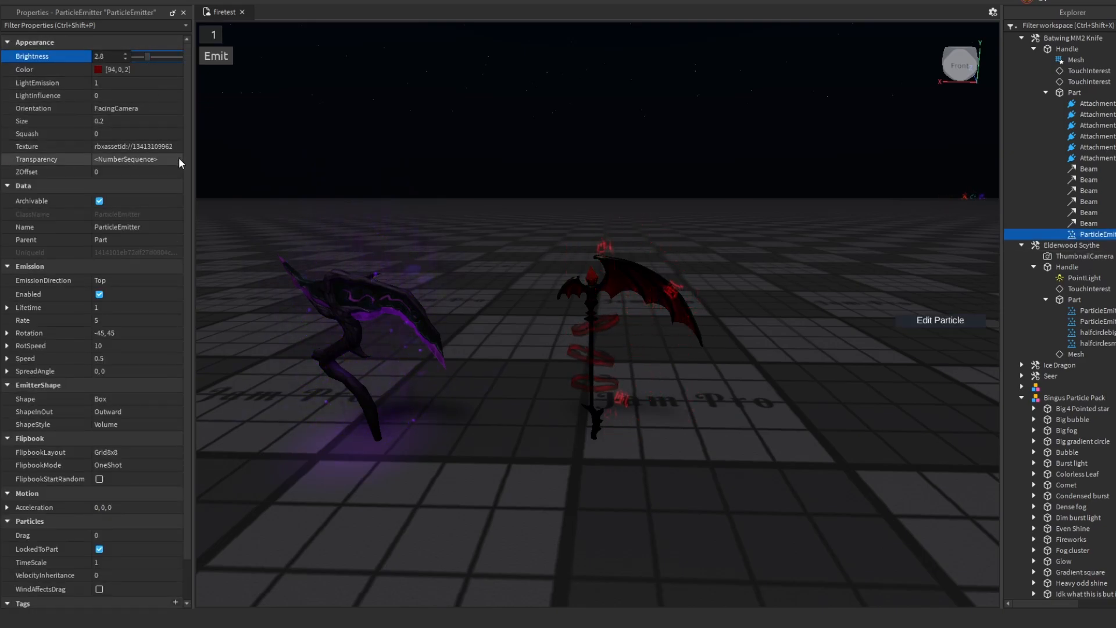
# Reshape the emitter's Transparency curve to start at 0.55, dip to about 0.36 between times 0.21 and 0.43, and rise to 0.7 at 0.55
pyautogui.click(179, 159)
pyautogui.moveTo(8, 557); pyautogui.dragTo(11, 523)
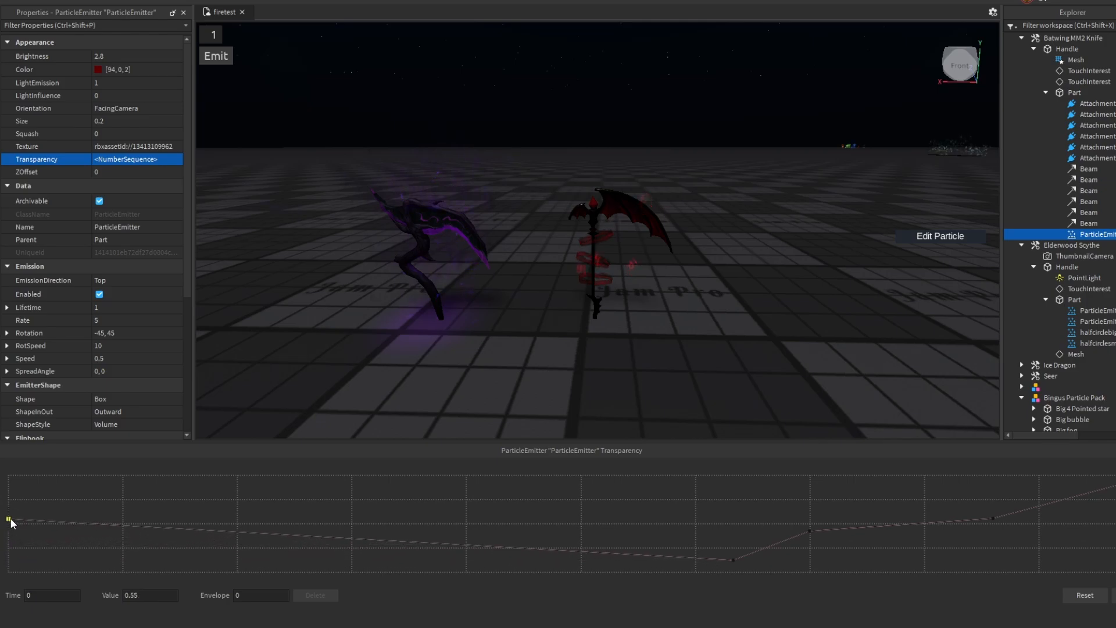
pyautogui.moveTo(733, 559); pyautogui.dragTo(564, 502)
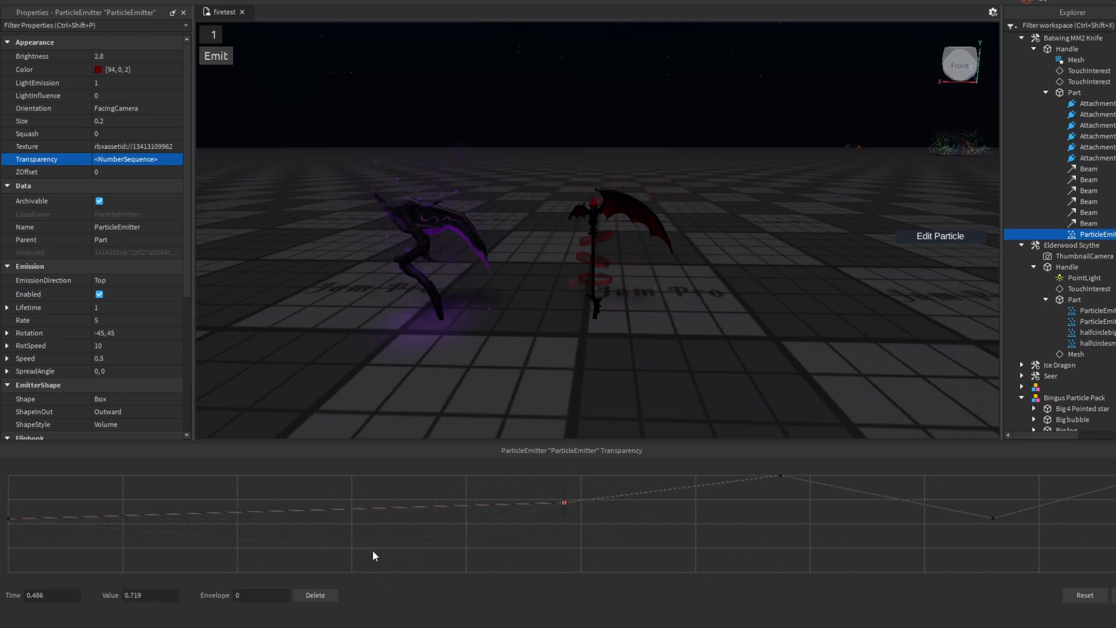
pyautogui.moveTo(372, 550); pyautogui.dragTo(514, 567)
pyautogui.click(256, 551)
pyautogui.moveTo(603, 513); pyautogui.dragTo(645, 528)
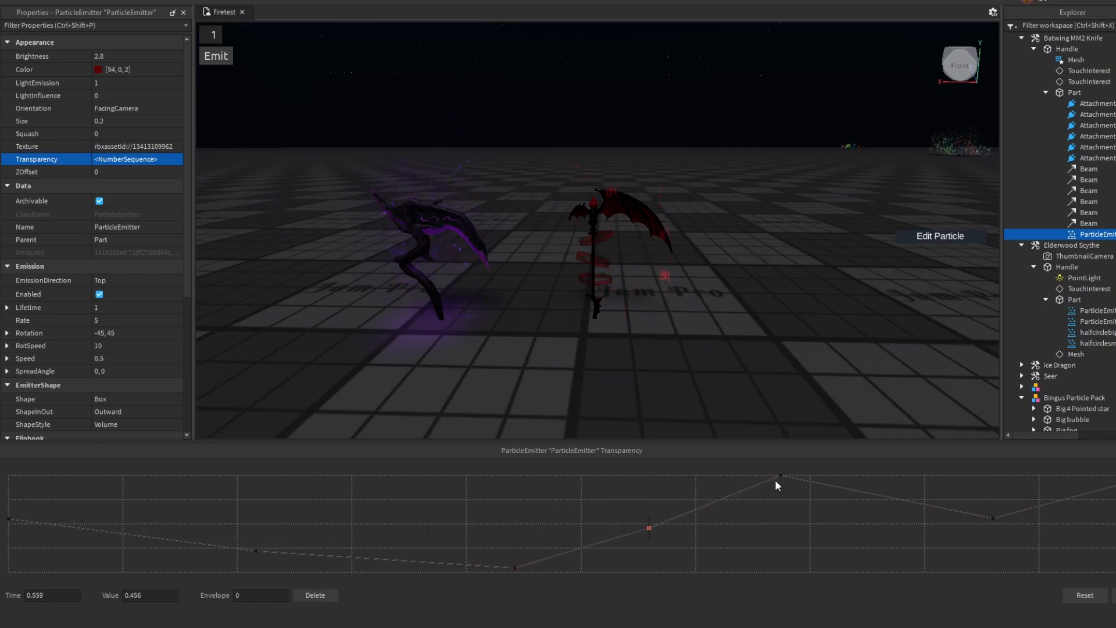
pyautogui.moveTo(776, 479); pyautogui.dragTo(798, 506)
pyautogui.moveTo(521, 571); pyautogui.dragTo(501, 537)
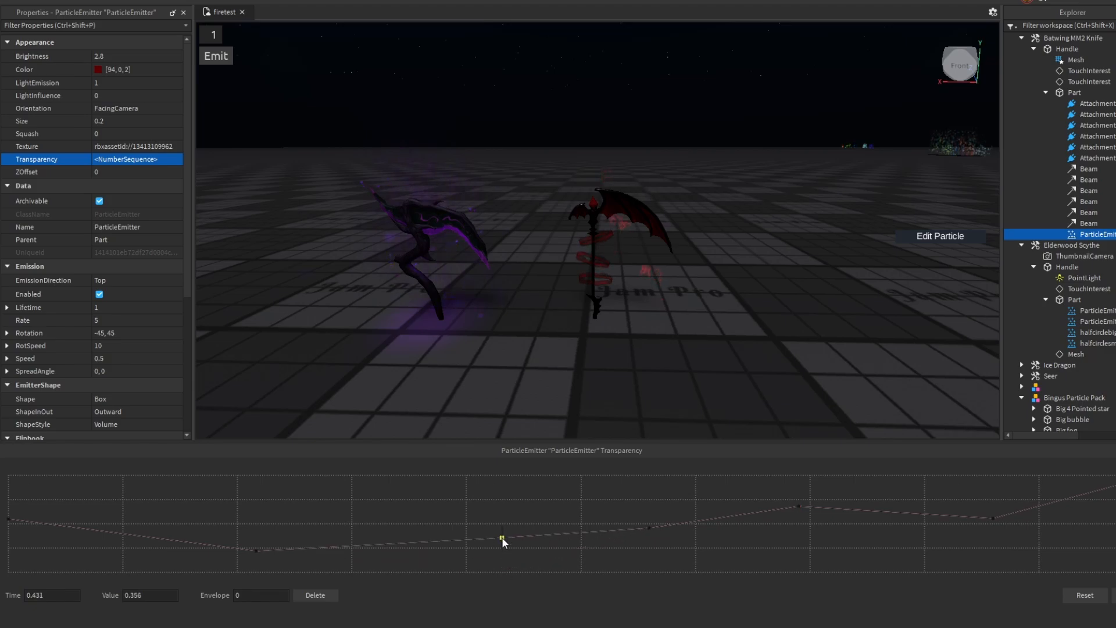
pyautogui.moveTo(651, 529); pyautogui.dragTo(643, 504)
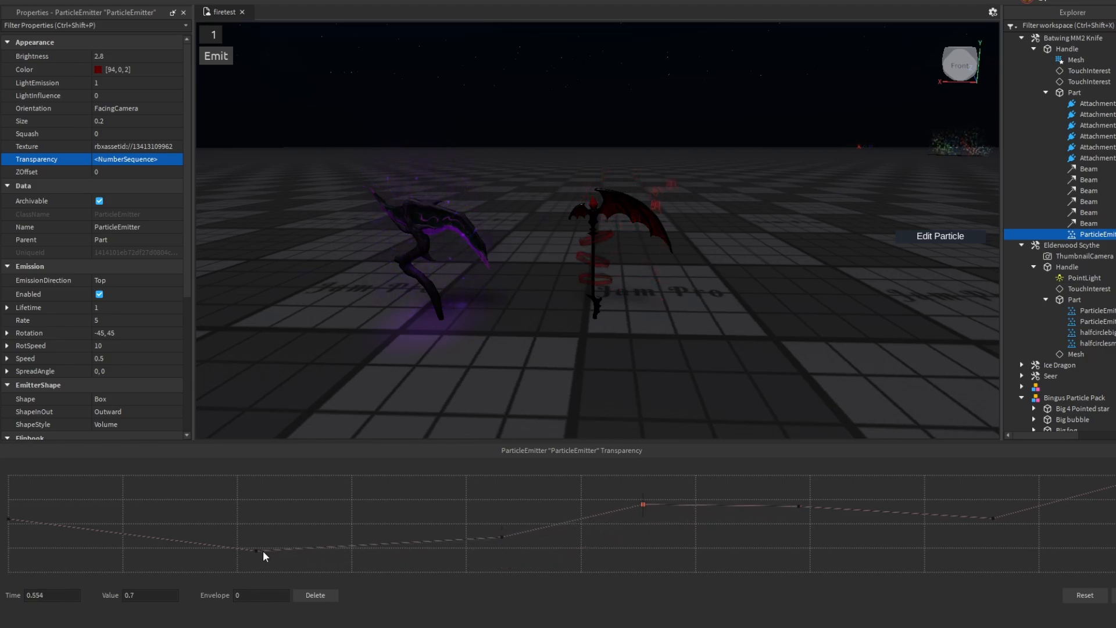
pyautogui.moveTo(263, 550); pyautogui.dragTo(253, 536)
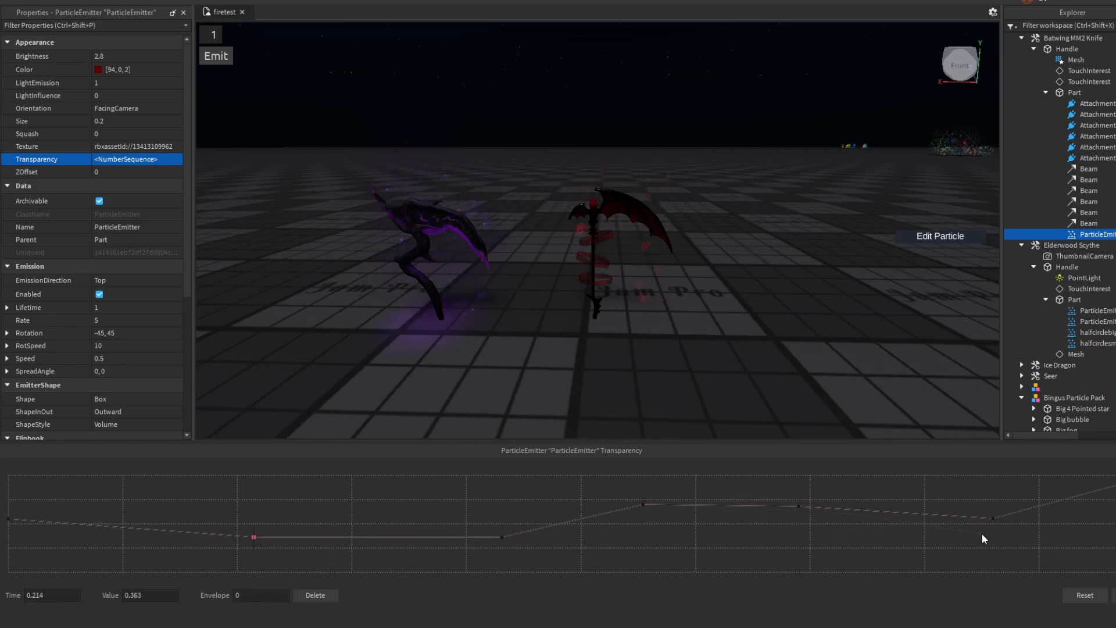
pyautogui.moveTo(992, 518); pyautogui.dragTo(981, 493)
pyautogui.click(1113, 595)
# Slow the kanji particles by setting the emitter's Speed to 0.1
pyautogui.scroll(3, 647, 394)
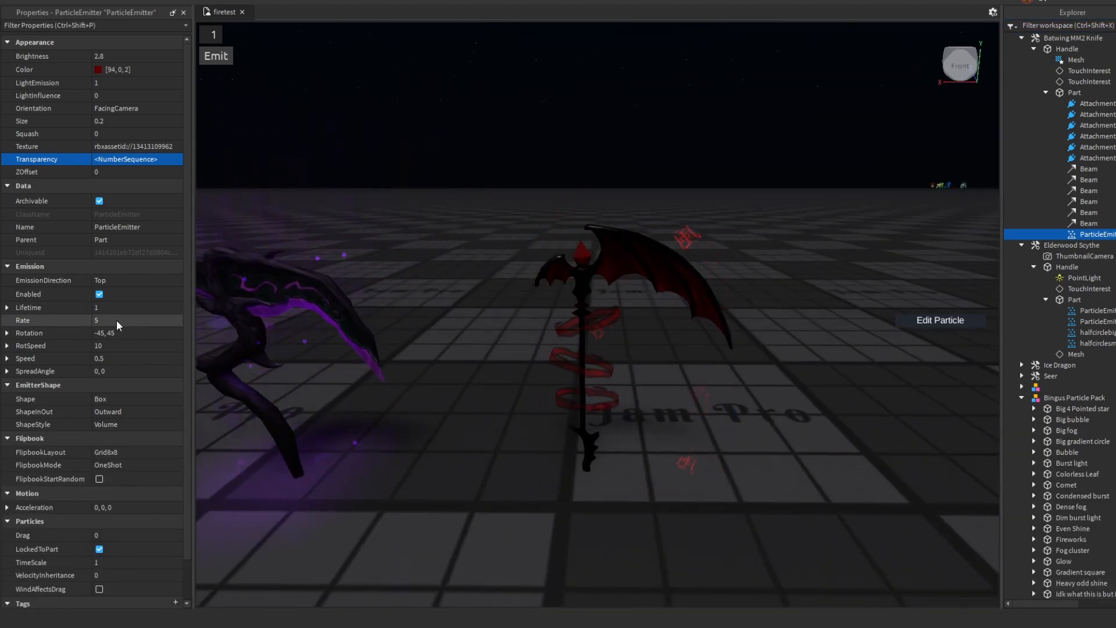
pyautogui.click(116, 358)
pyautogui.write('0.1')
pyautogui.press('Return')
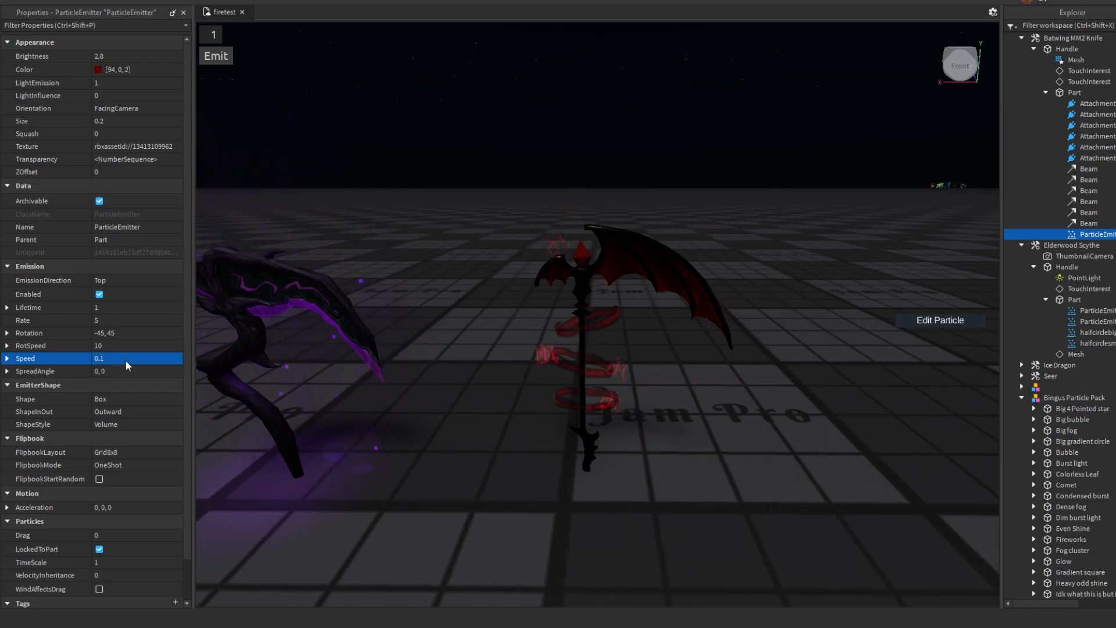
# Set the kanji emitter's Lifetime to 3 and its Rate to 2
pyautogui.click(119, 308)
pyautogui.write('3')
pyautogui.press('Return')
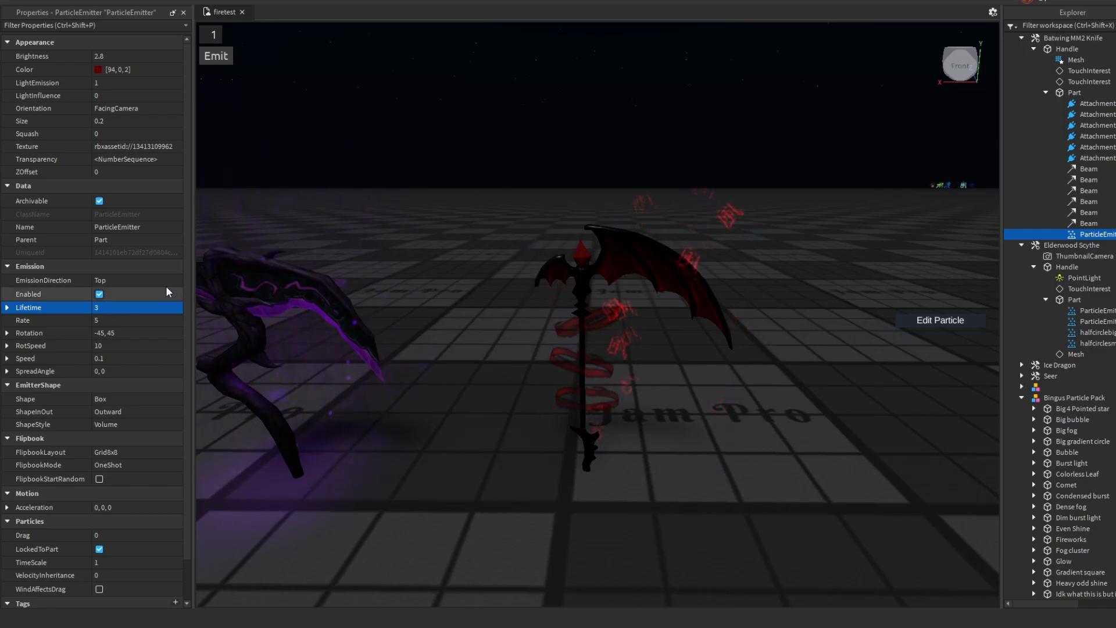
pyautogui.click(111, 316)
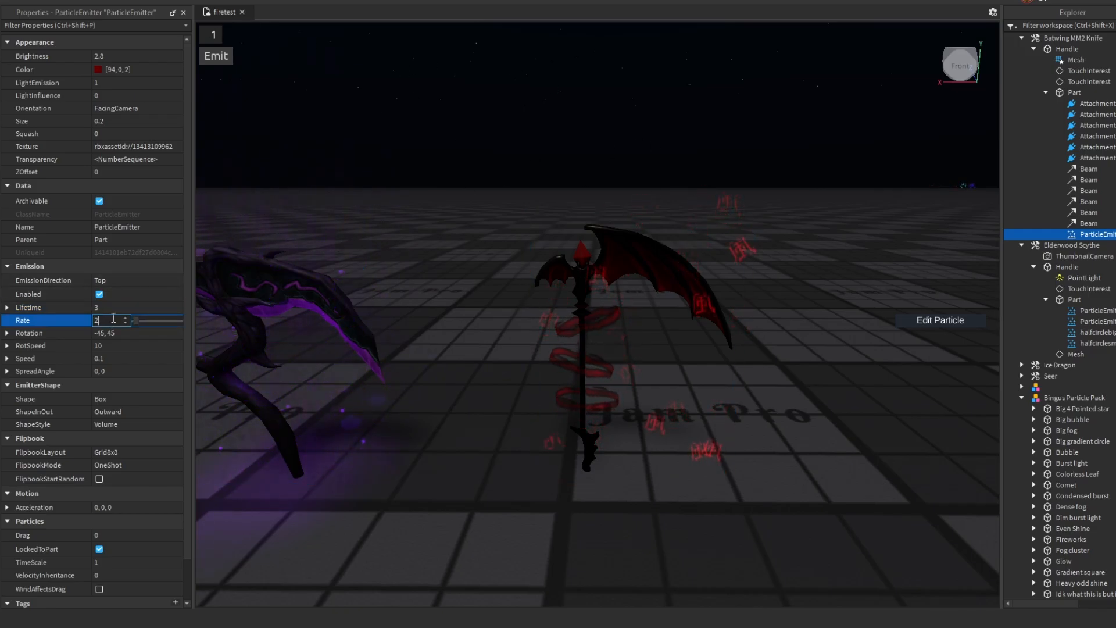
pyautogui.write('2')
pyautogui.press('Return')
# Inspect the knife's effects beside the scythe and browse the particle texture boards for a suitable smoke texture
pyautogui.click(399, 472)
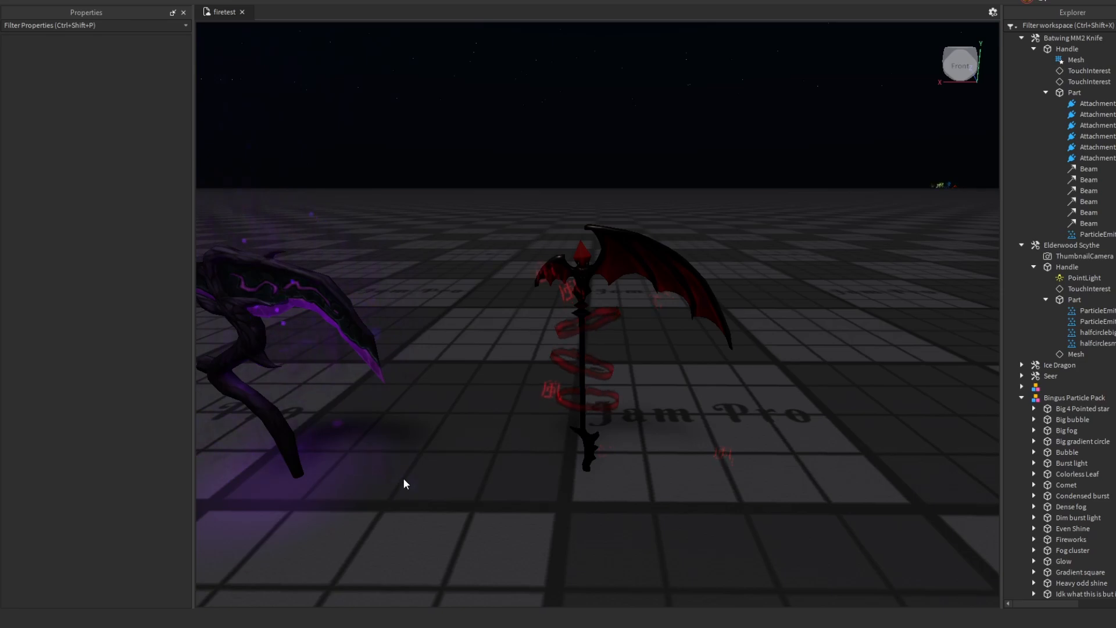
pyautogui.moveTo(404, 478); pyautogui.dragTo(440, 470, button='right')
pyautogui.press('a')
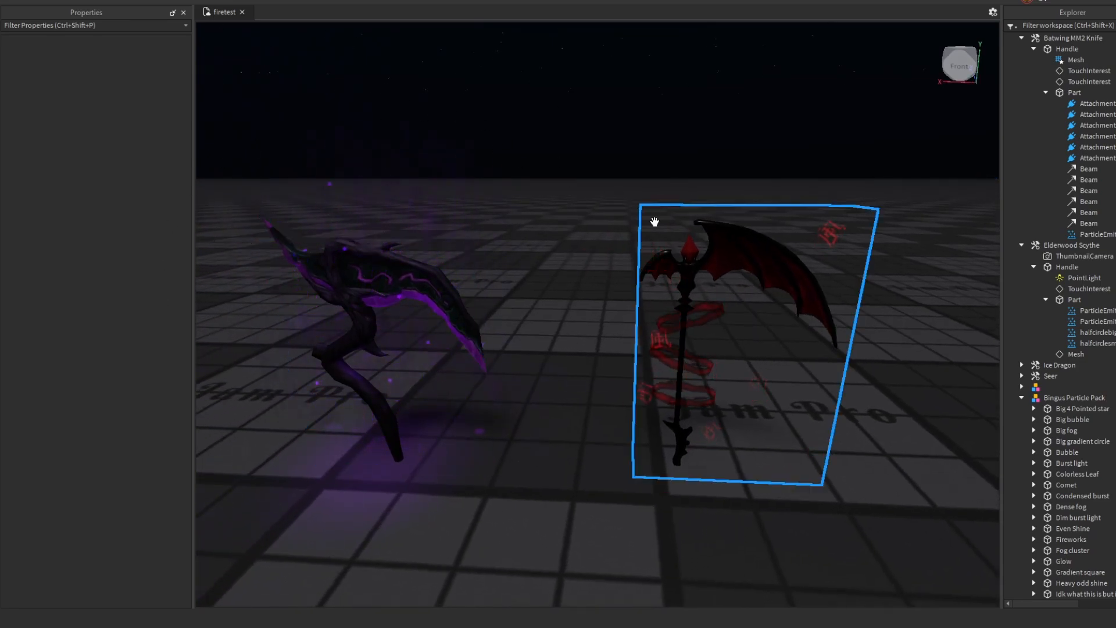
pyautogui.press('s')
pyautogui.moveTo(731, 367); pyautogui.dragTo(739, 358, button='right')
pyautogui.press('w')
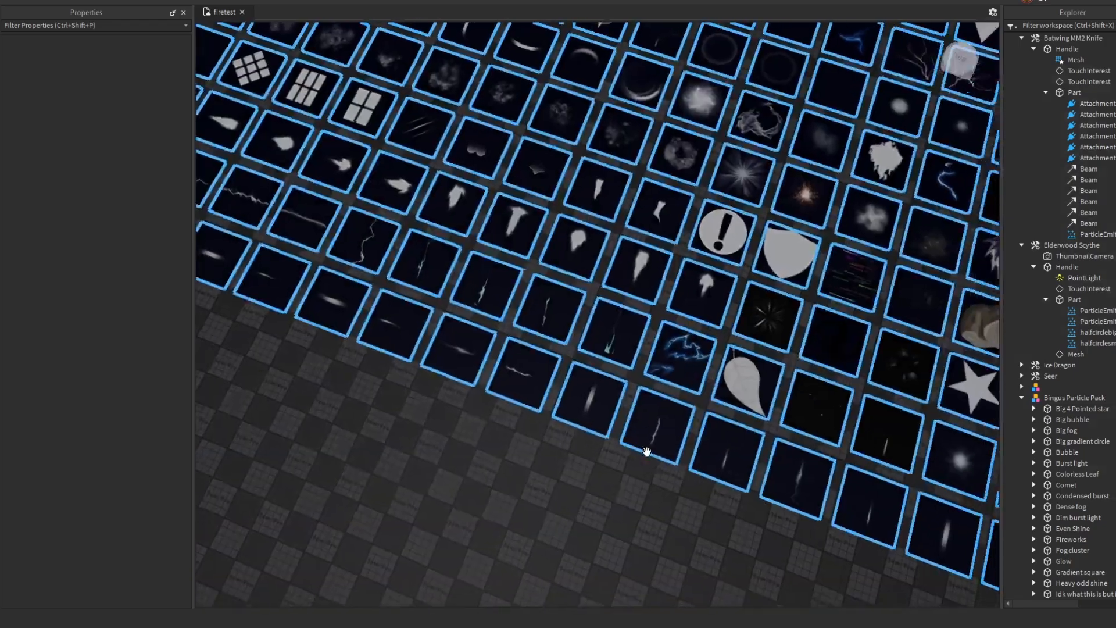
pyautogui.moveTo(647, 452); pyautogui.dragTo(647, 451, button='right')
pyautogui.press('d')
pyautogui.moveTo(825, 448); pyautogui.dragTo(823, 448, button='right')
pyautogui.press('w')
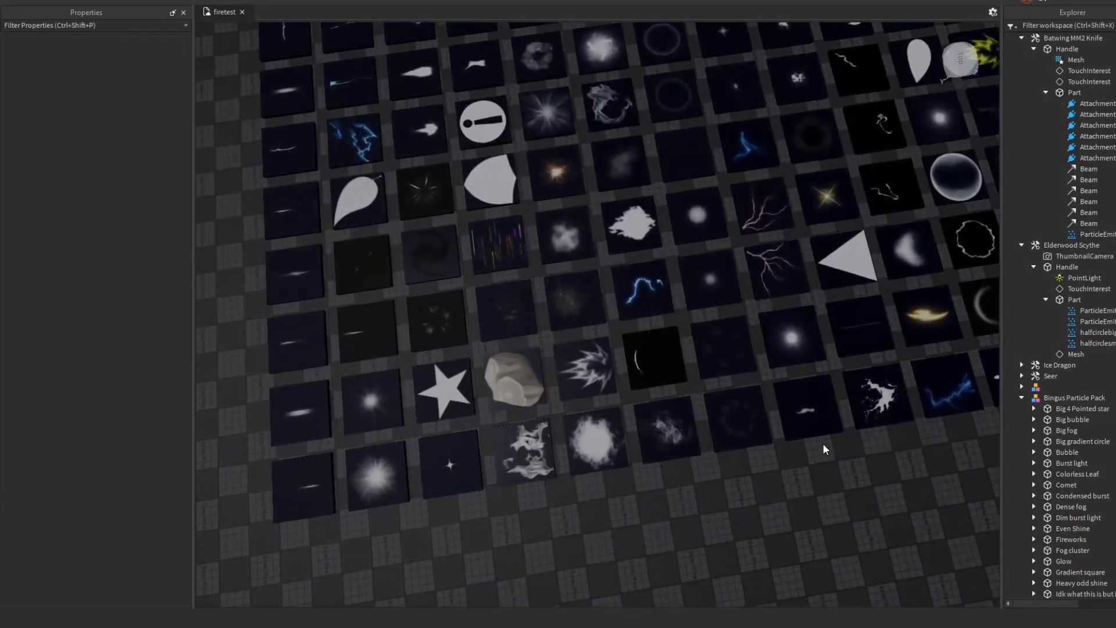
pyautogui.press('w')
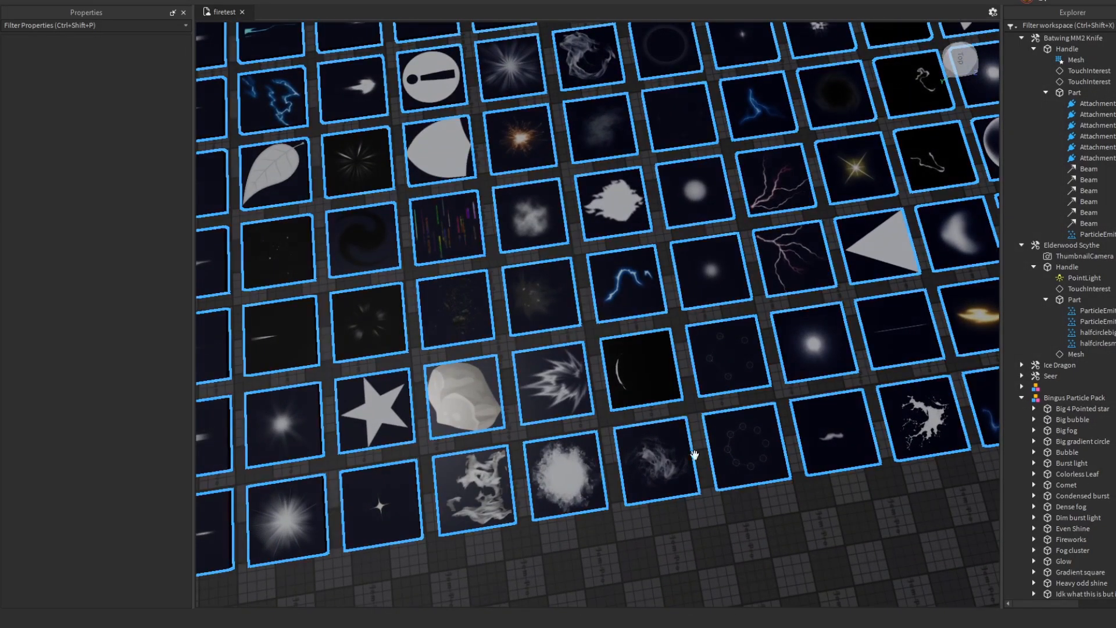
pyautogui.press('s')
pyautogui.press('d')
pyautogui.moveTo(618, 523); pyautogui.dragTo(647, 513, button='right')
pyautogui.press('d')
pyautogui.press('a')
pyautogui.press('w')
pyautogui.press('a')
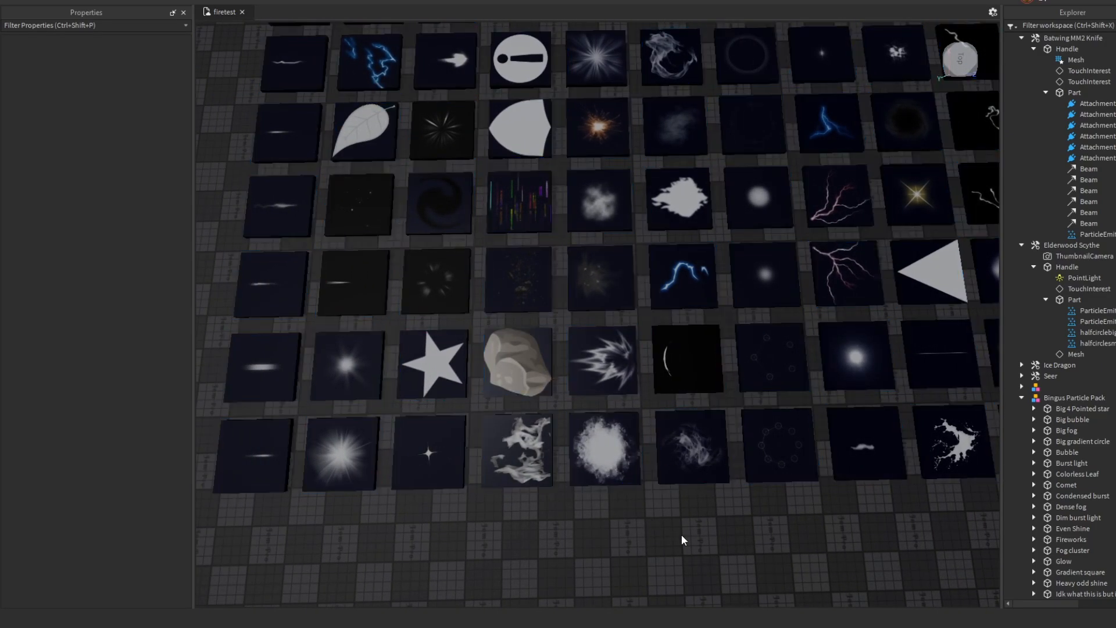
pyautogui.click(615, 285)
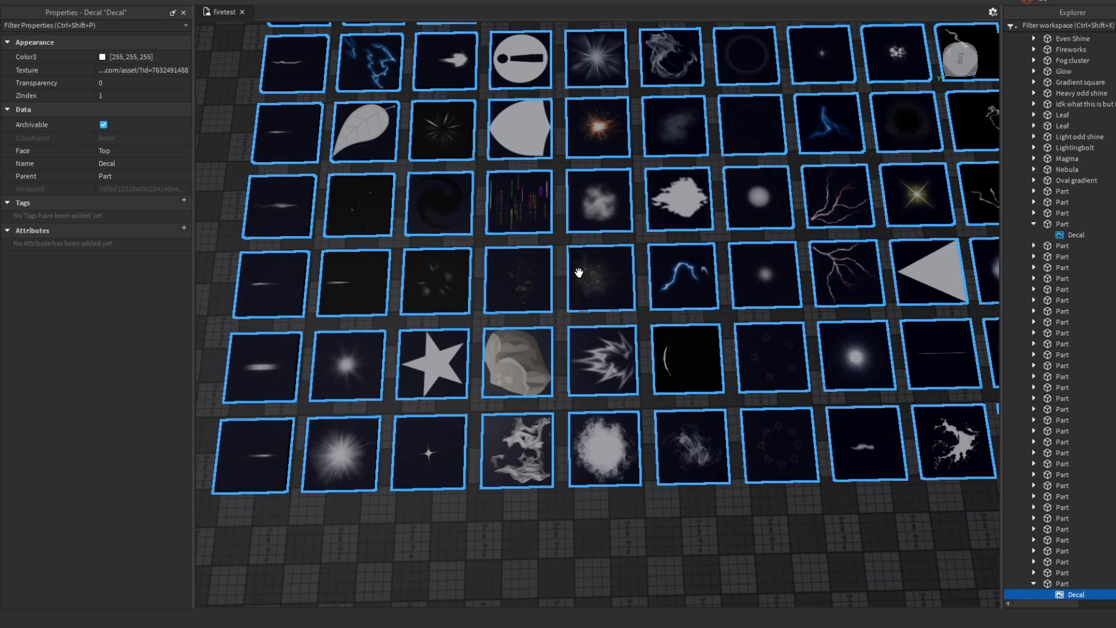
pyautogui.click(160, 71)
pyautogui.moveTo(485, 156); pyautogui.dragTo(486, 116, button='right')
pyautogui.scroll(4, 979, 132)
pyautogui.scroll(2, 1089, 320)
pyautogui.scroll(-3, 1089, 319)
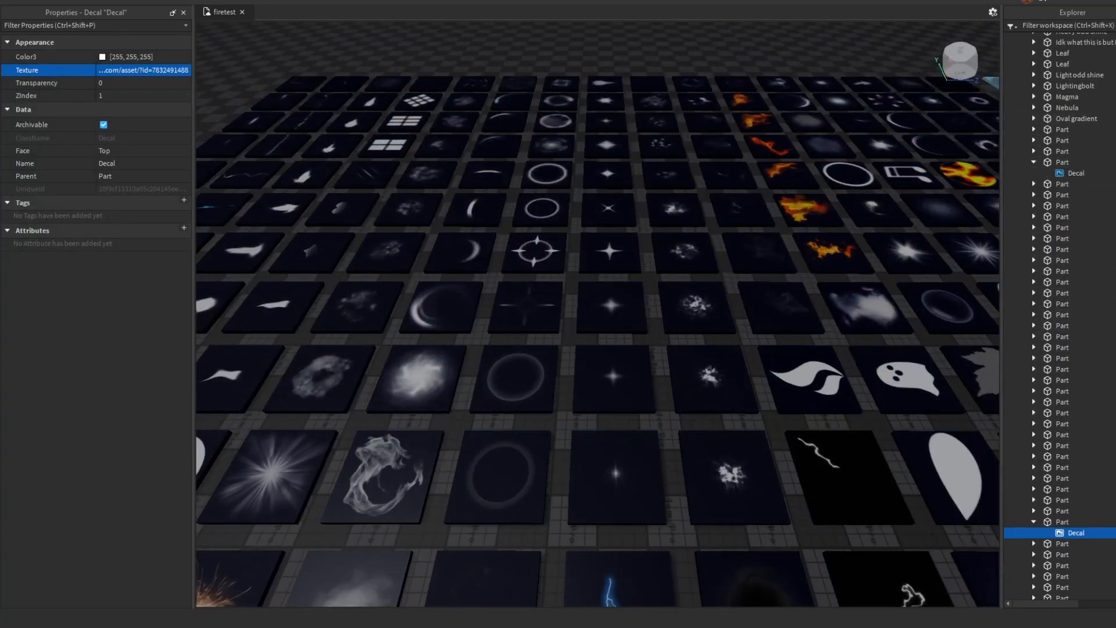
pyautogui.scroll(15, 1060, 314)
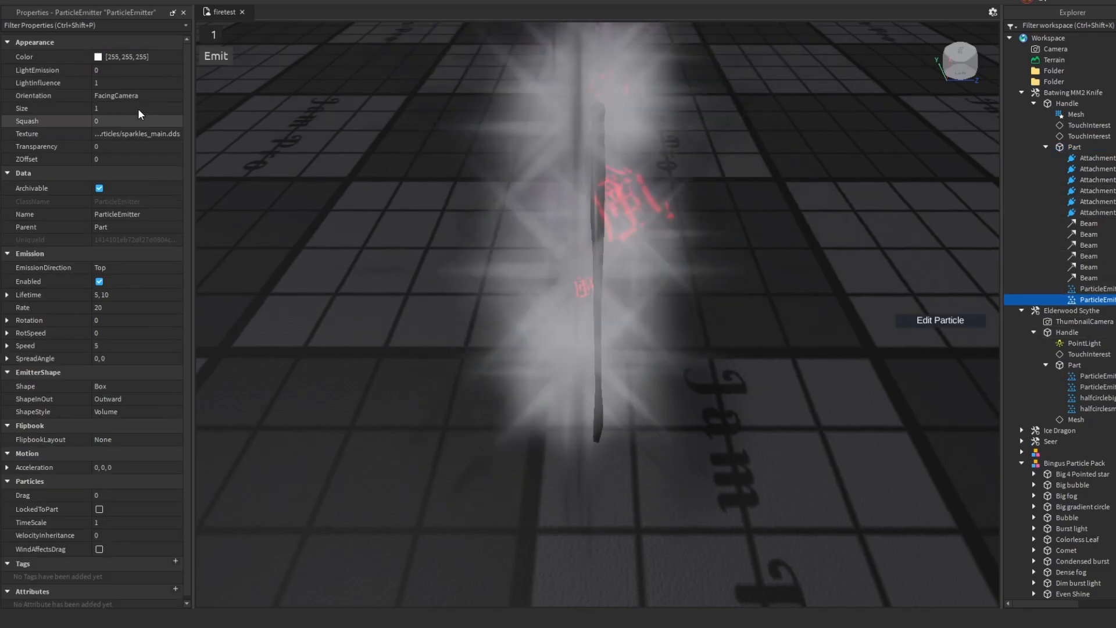
pyautogui.click(145, 134)
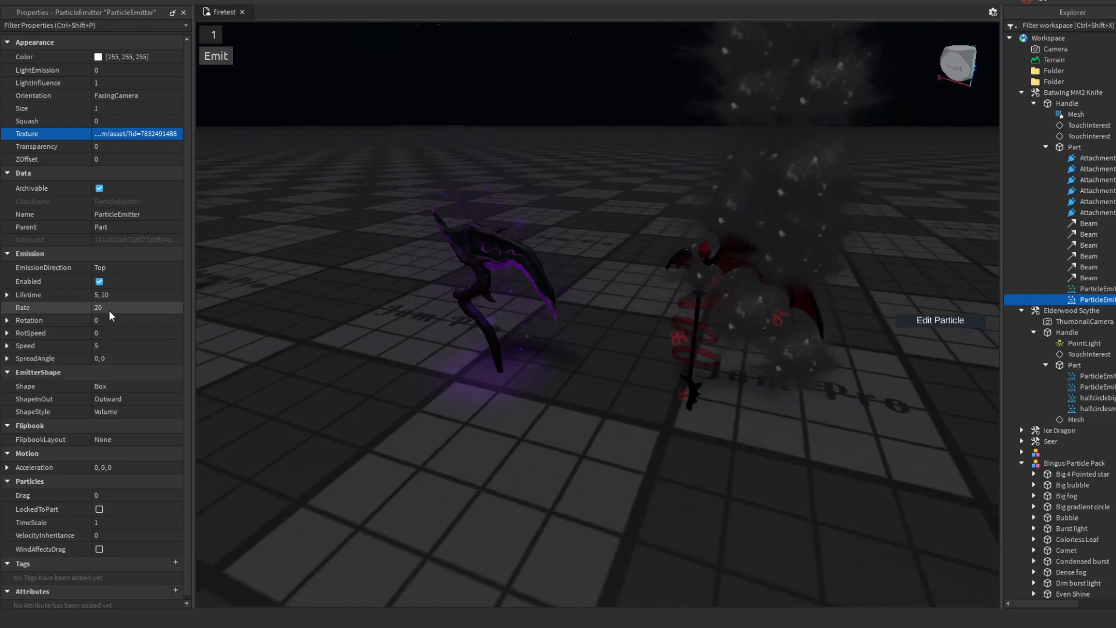
# Set the smoke emitter's Speed to 0.1 and its Transparency to 0.8
pyautogui.click(111, 344)
pyautogui.write('0.1')
pyautogui.press('Return')
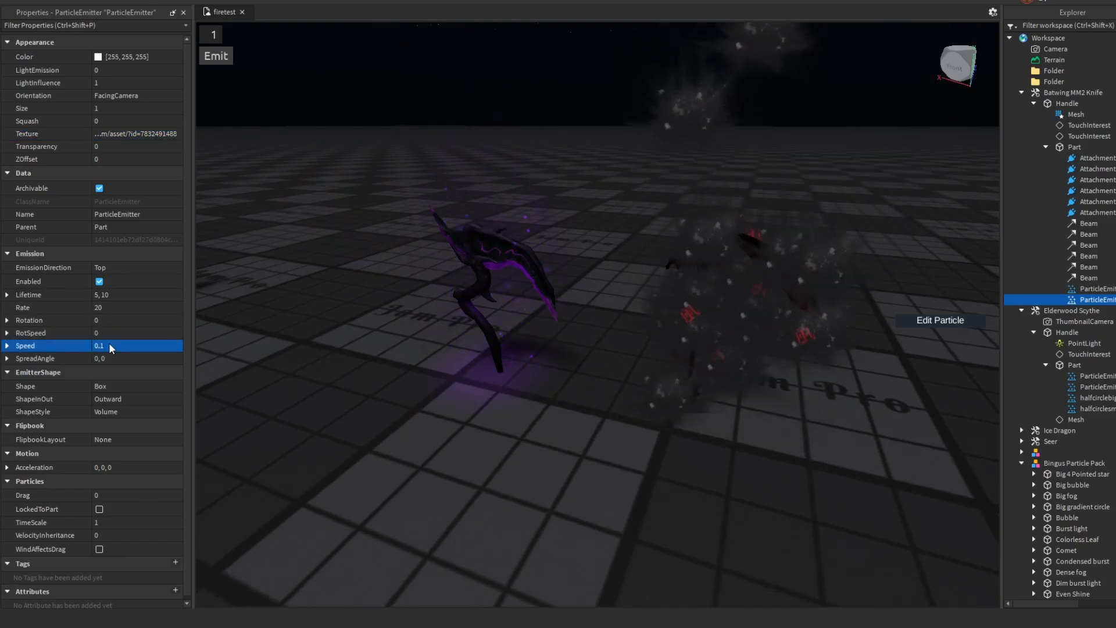
pyautogui.moveTo(512, 355); pyautogui.dragTo(512, 355, button='right')
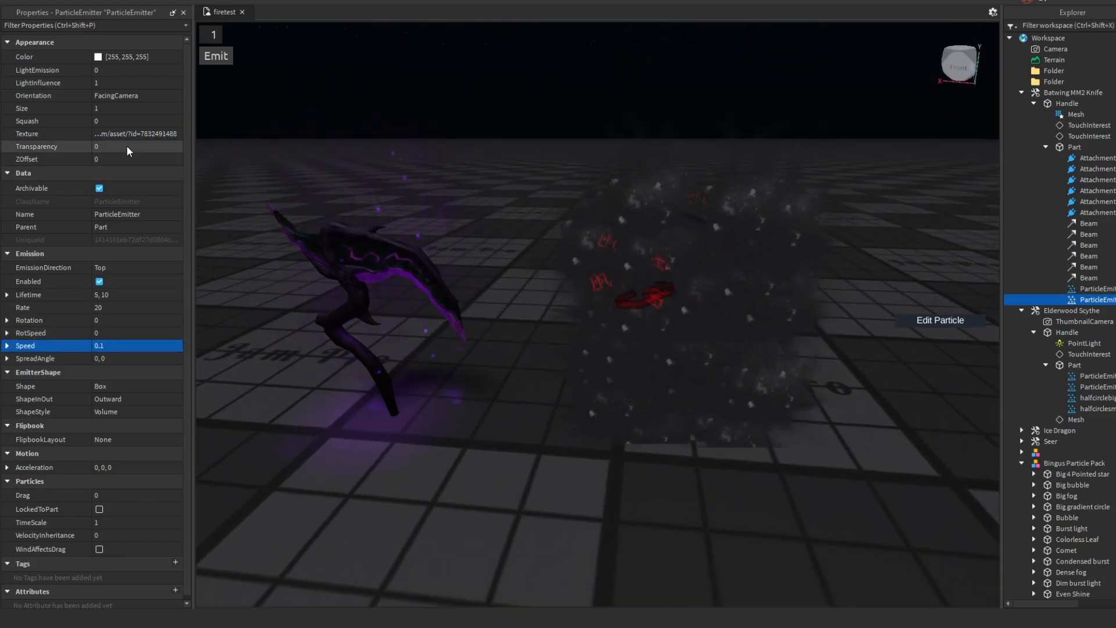
pyautogui.click(128, 147)
pyautogui.write('0.8')
pyautogui.press('Return')
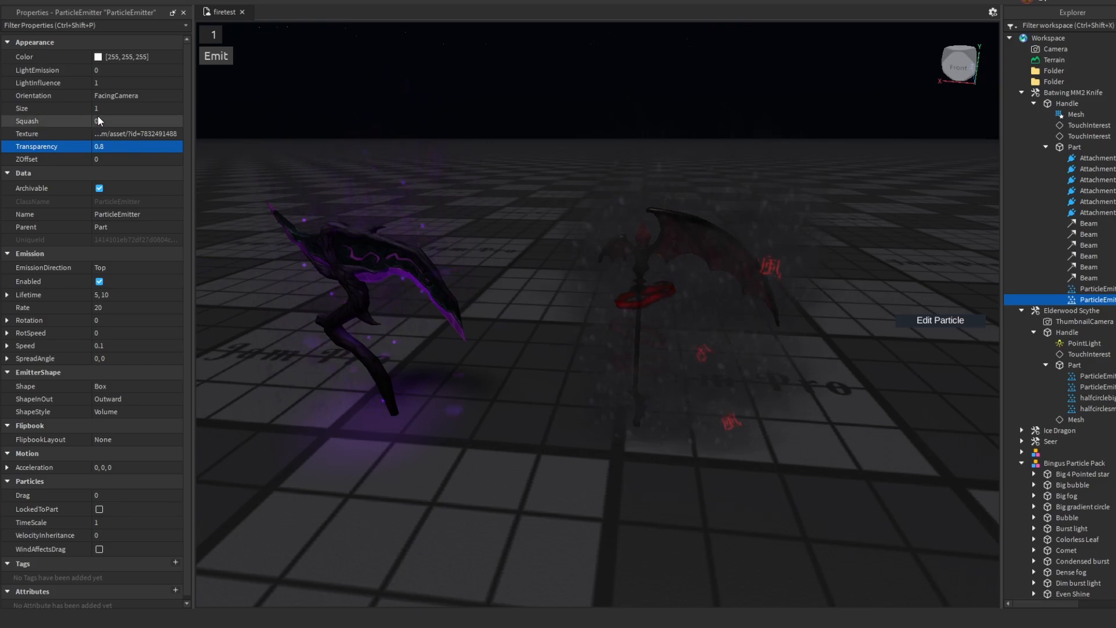
# Color the smoke emitter gray [127, 127, 127] and set its Transparency to 0.95
pyautogui.click(98, 57)
pyautogui.click(439, 310)
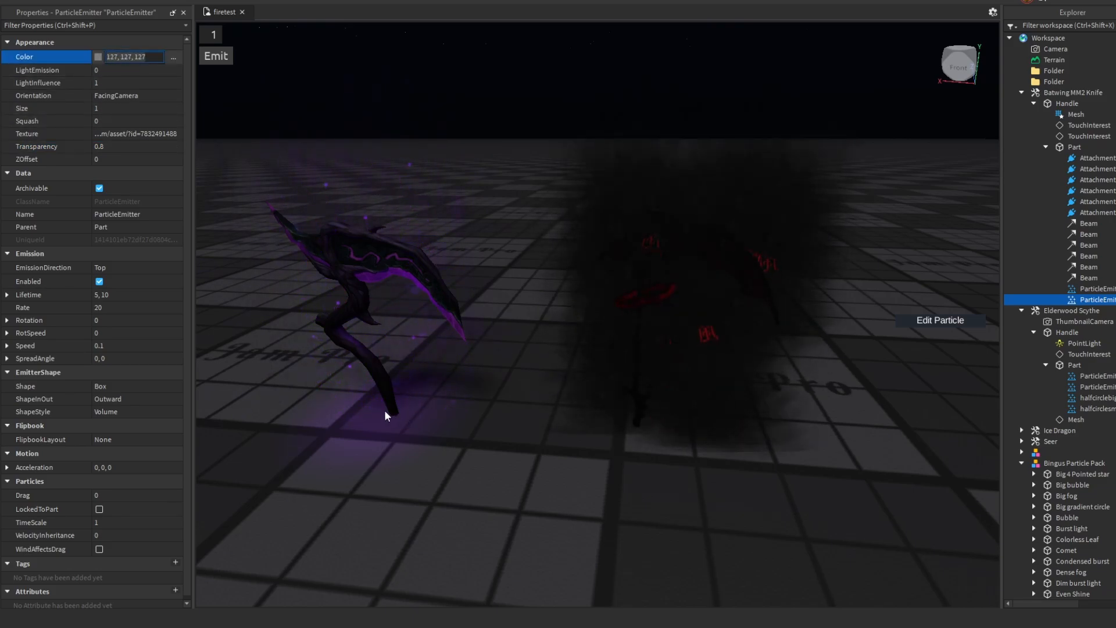
pyautogui.click(112, 146)
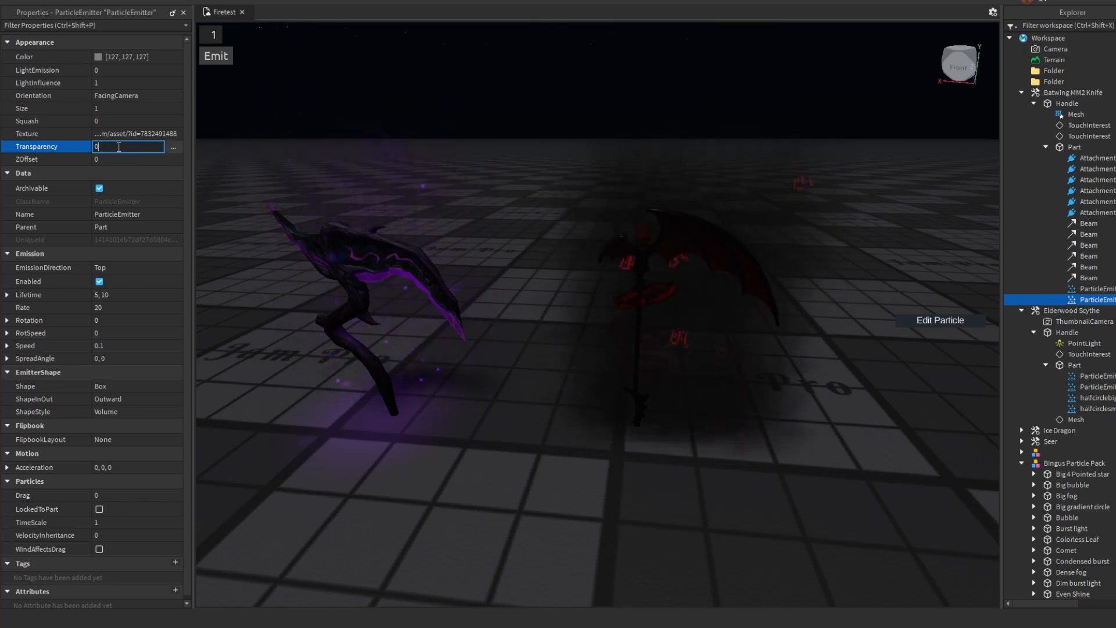
pyautogui.write('.95')
pyautogui.press('Return')
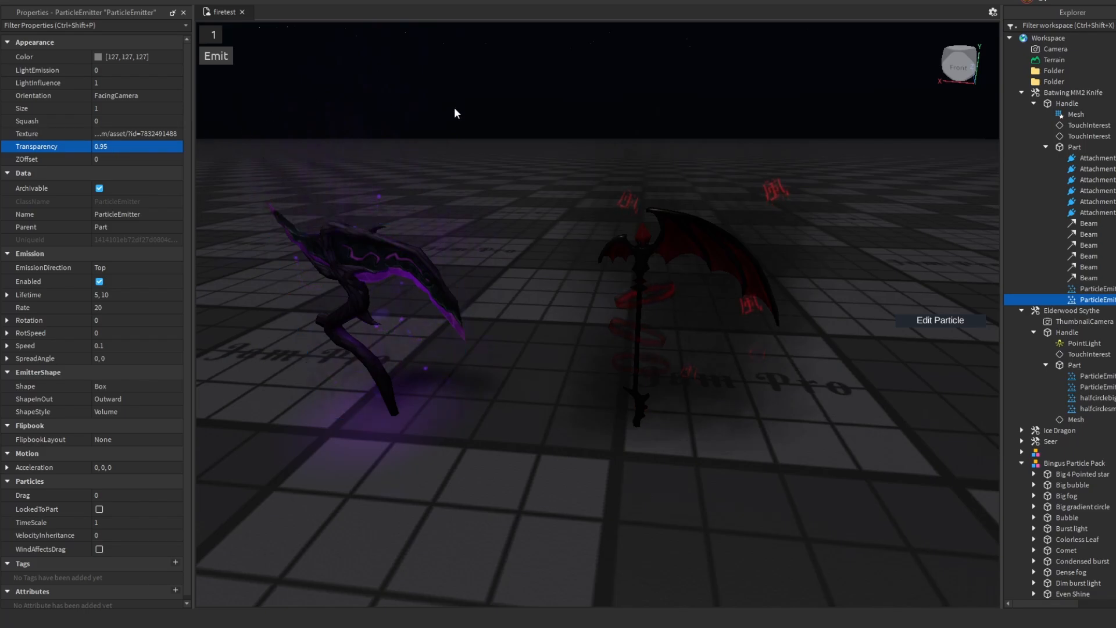
# Set the smoke emitter's Rate to 5 and its Lifetime range to 2, 3
pyautogui.click(110, 307)
pyautogui.write('5')
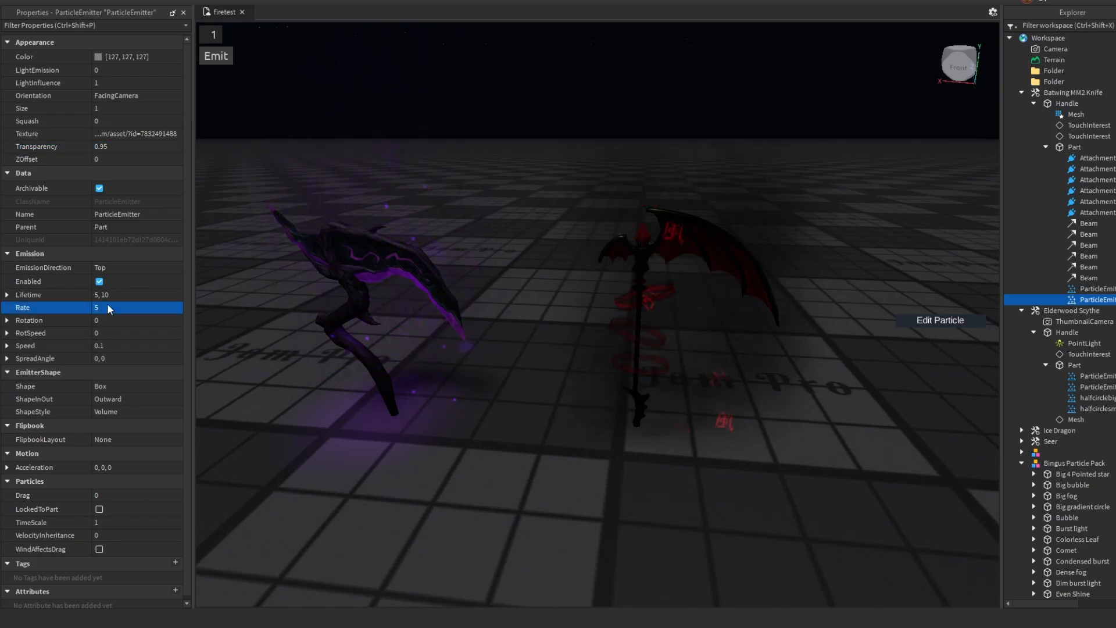
pyautogui.click(105, 296)
pyautogui.write('2')
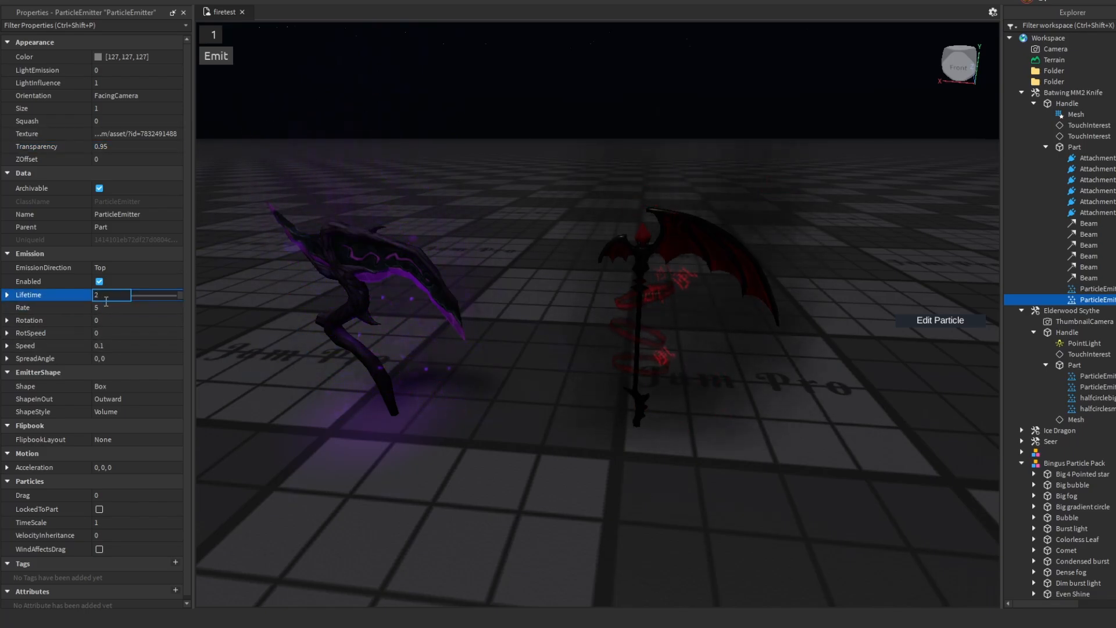
pyautogui.write(', 3')
pyautogui.press('Return')
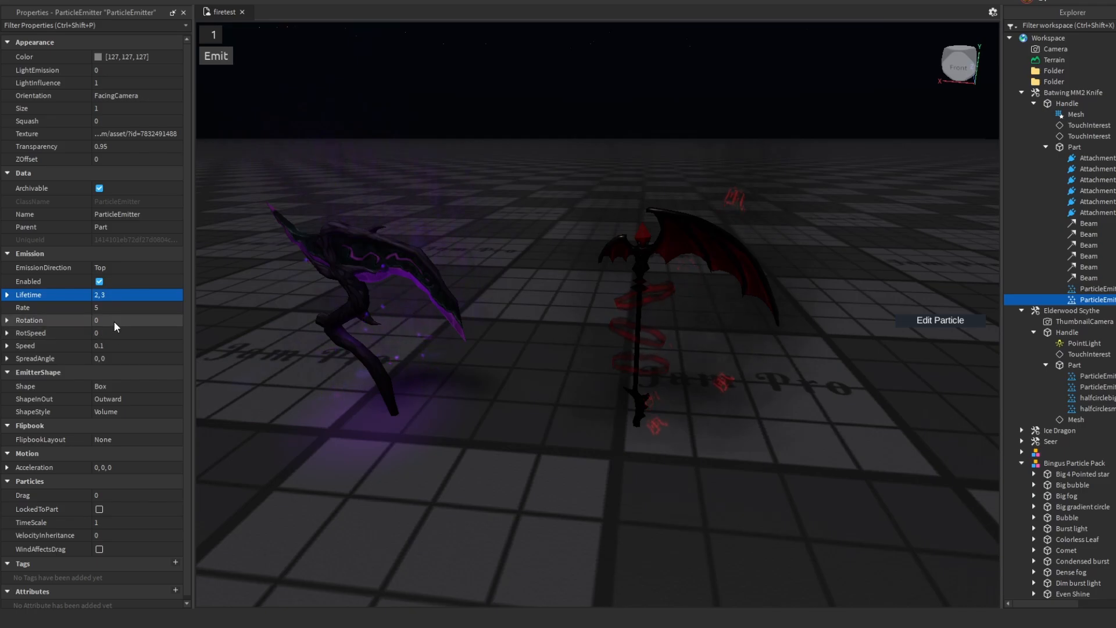
# Set the smoke emitter's Rotation range to -360, 360 and its Transparency to 0.9
pyautogui.click(115, 320)
pyautogui.write('-360, 360')
pyautogui.press('Return')
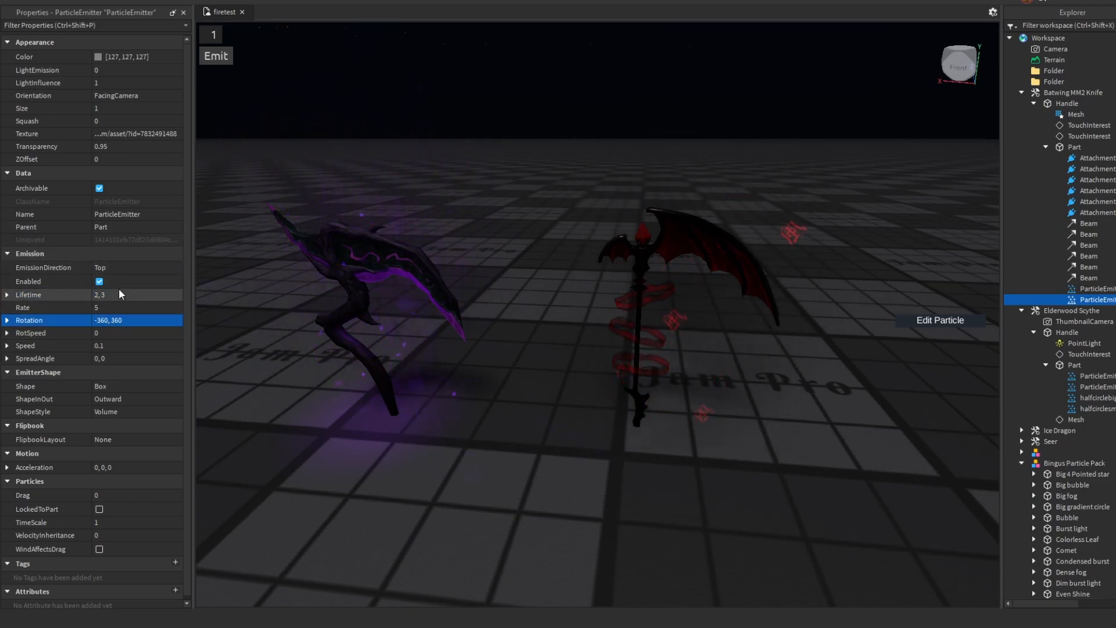
pyautogui.click(119, 146)
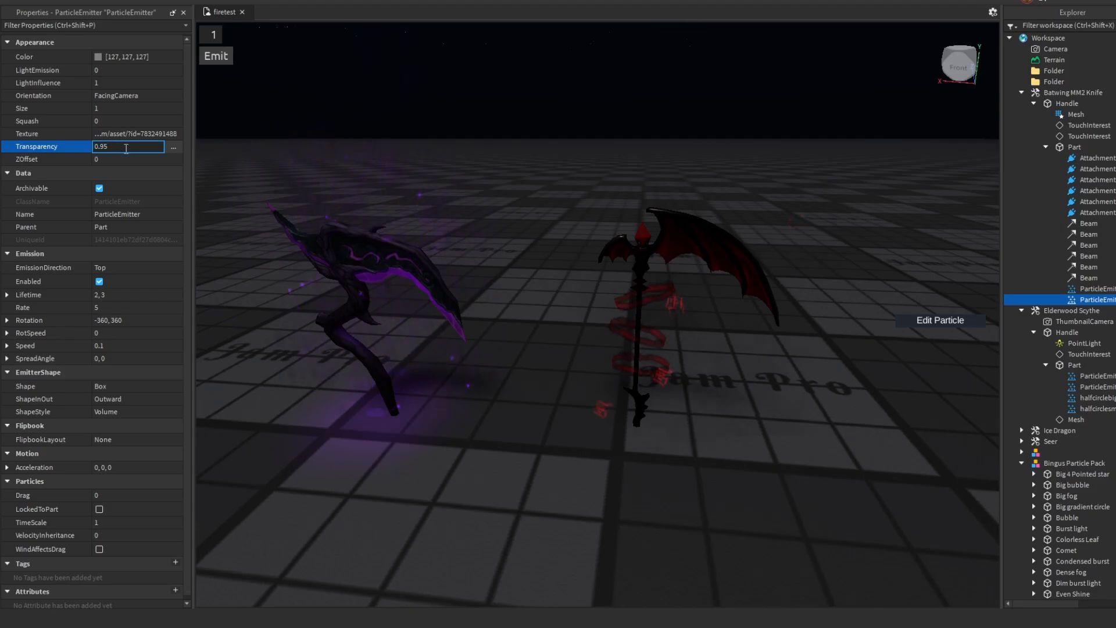
pyautogui.press('Return')
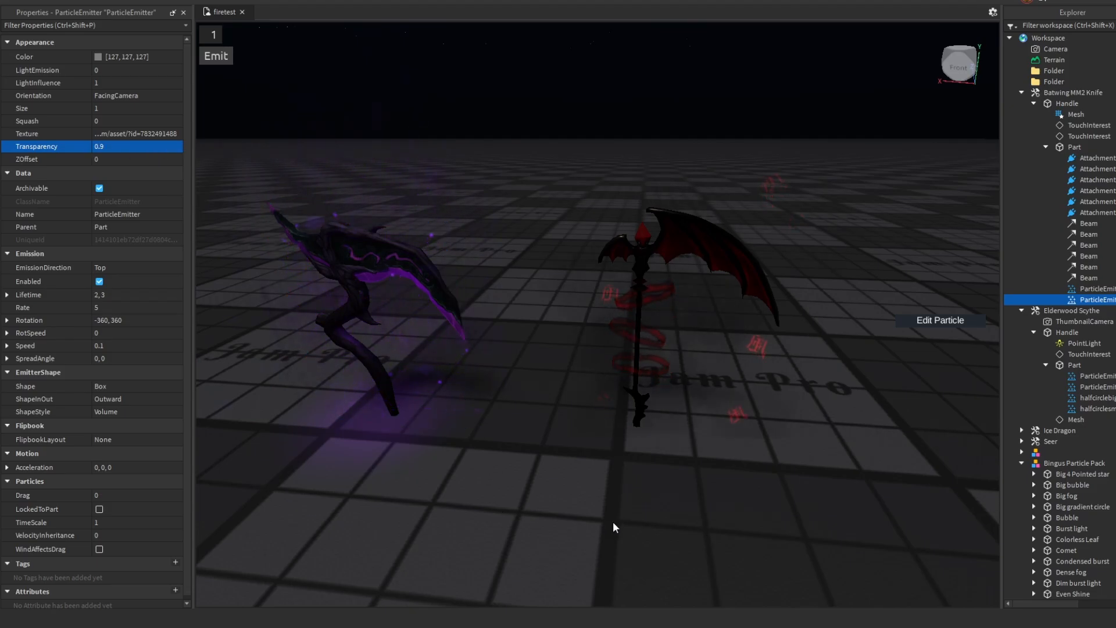
pyautogui.scroll(3, 614, 523)
pyautogui.moveTo(615, 525); pyautogui.dragTo(556, 504, button='right')
pyautogui.scroll(-3, 555, 504)
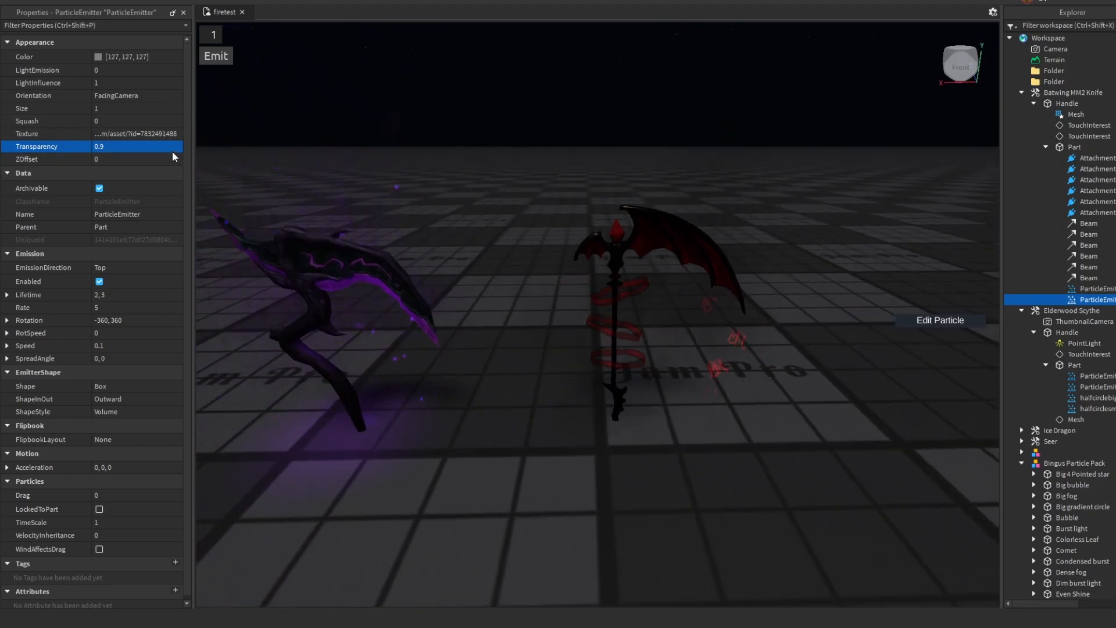
# Set the smoke emitter's Lifetime to 5 and its Speed to 0.3
pyautogui.click(112, 296)
pyautogui.write('5')
pyautogui.press('Return')
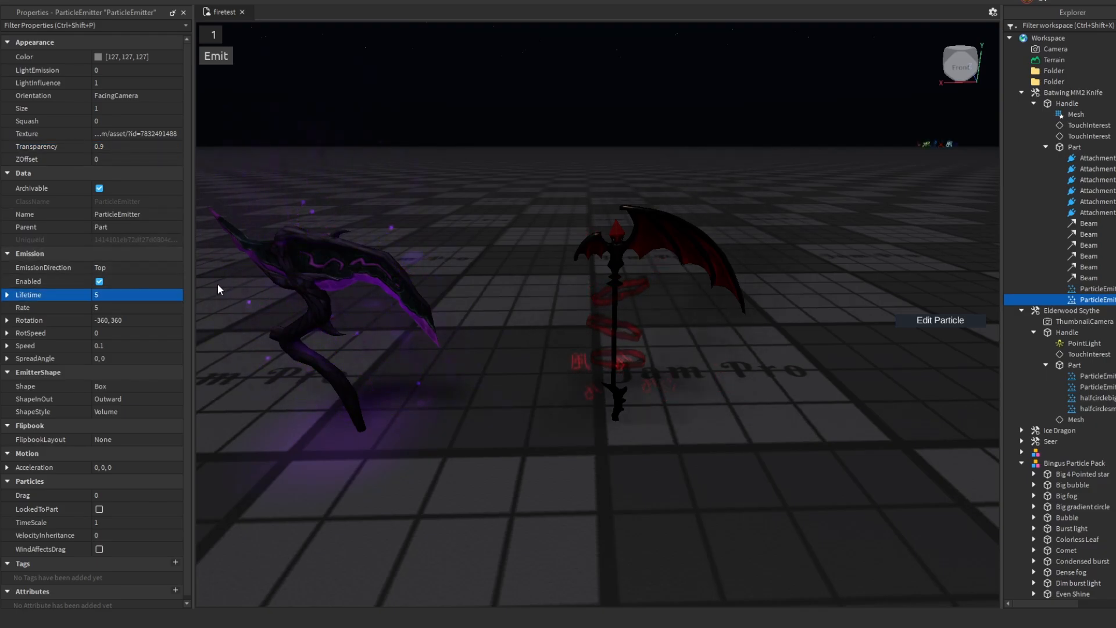
pyautogui.click(129, 347)
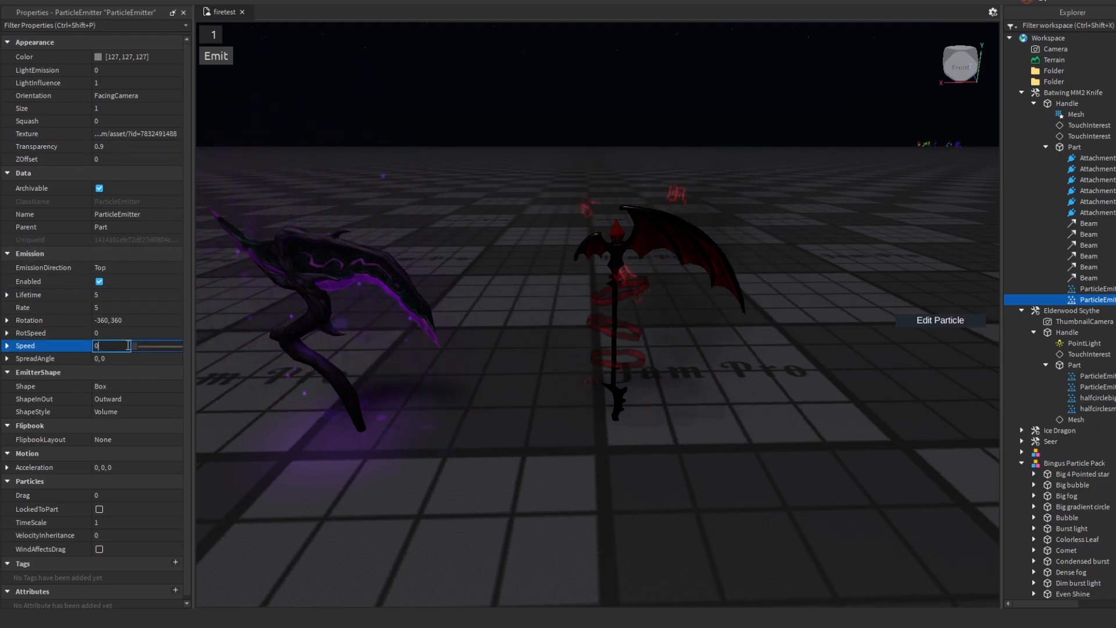
pyautogui.write('0.3')
pyautogui.click(126, 110)
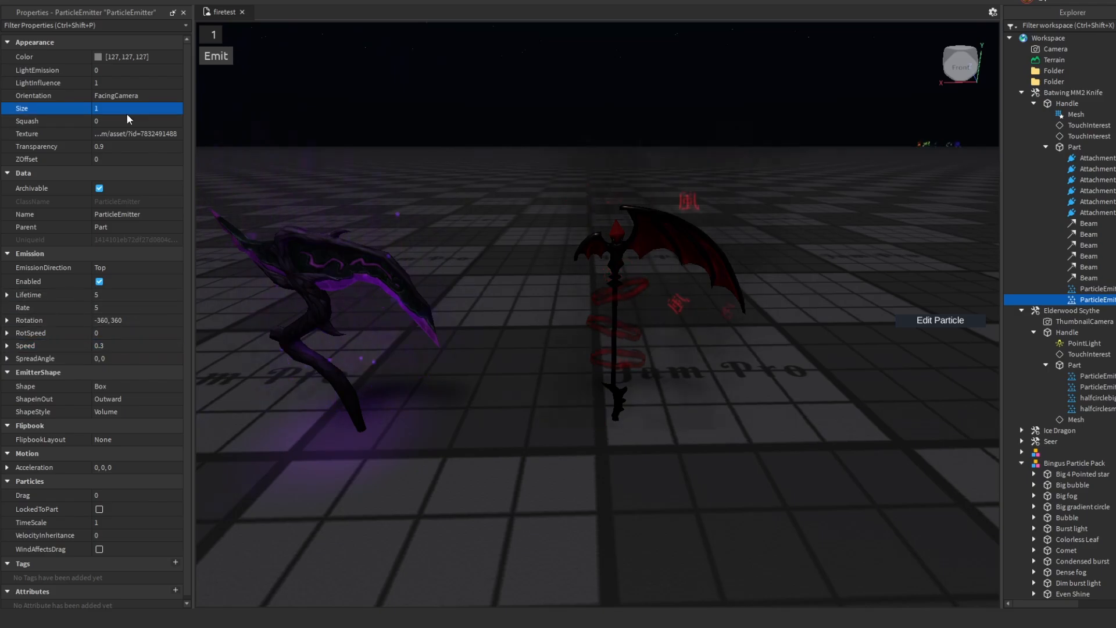
# Shape the smoke emitter's Transparency curve with a keypoint of value 0.8 at time 0.532 and a raised end point
pyautogui.click(169, 148)
pyautogui.click(172, 144)
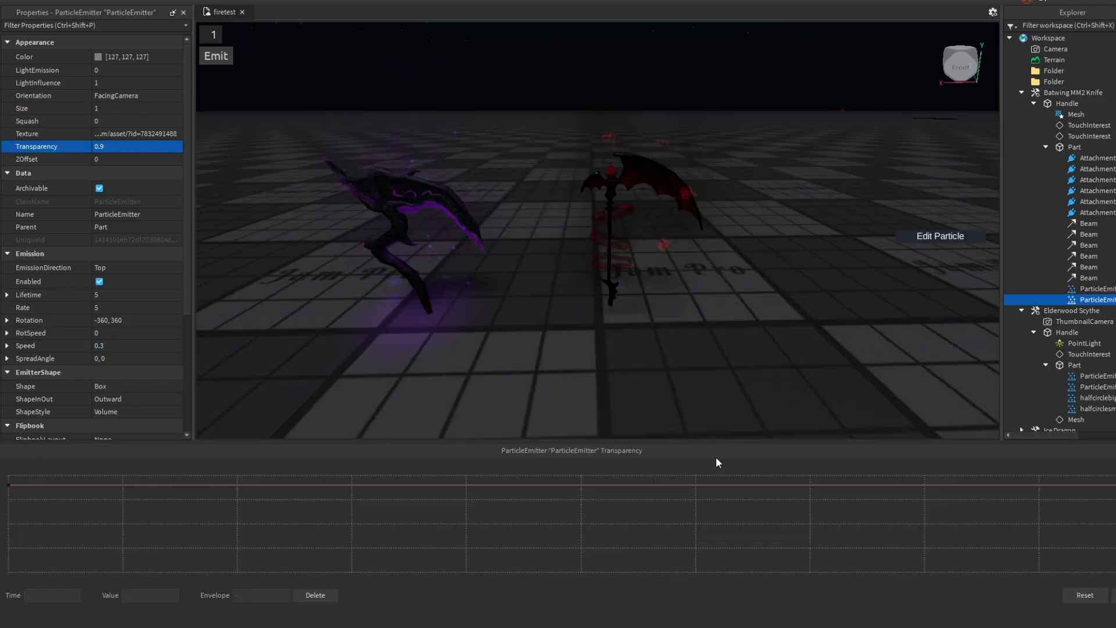
pyautogui.click(617, 486)
pyautogui.click(149, 593)
pyautogui.write('0.7')
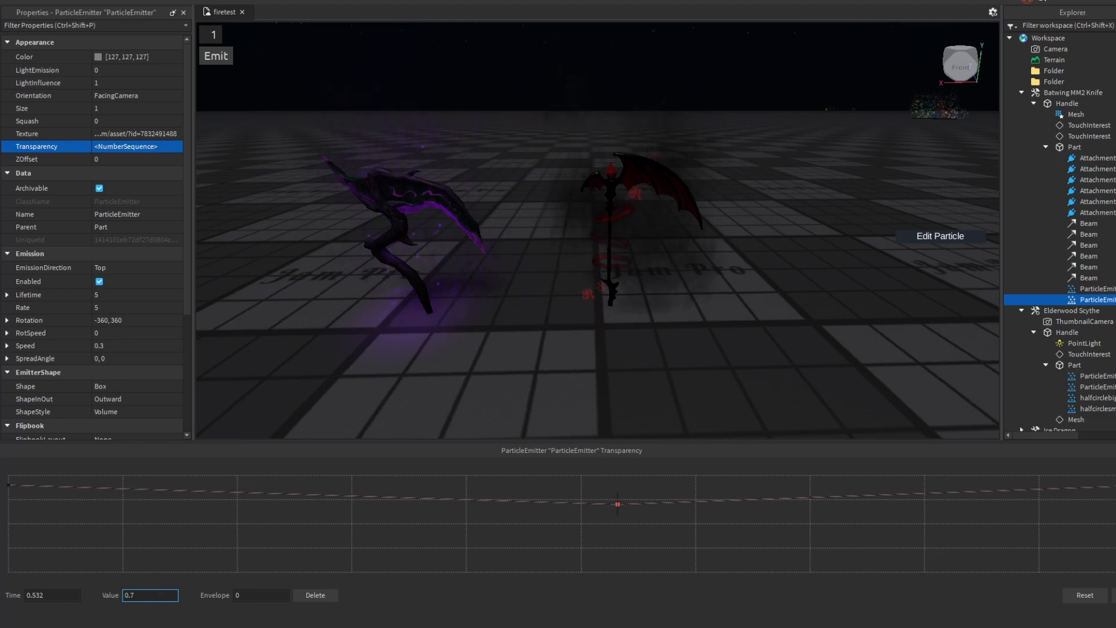
pyautogui.moveTo(1115, 485); pyautogui.dragTo(1115, 475)
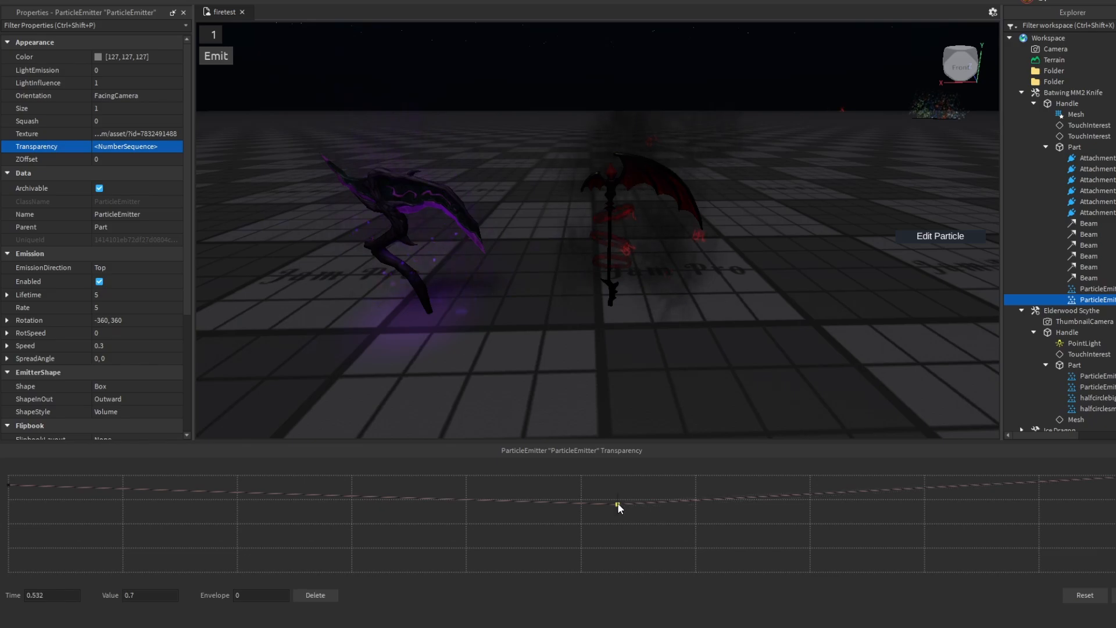
pyautogui.click(146, 594)
pyautogui.write('0.8')
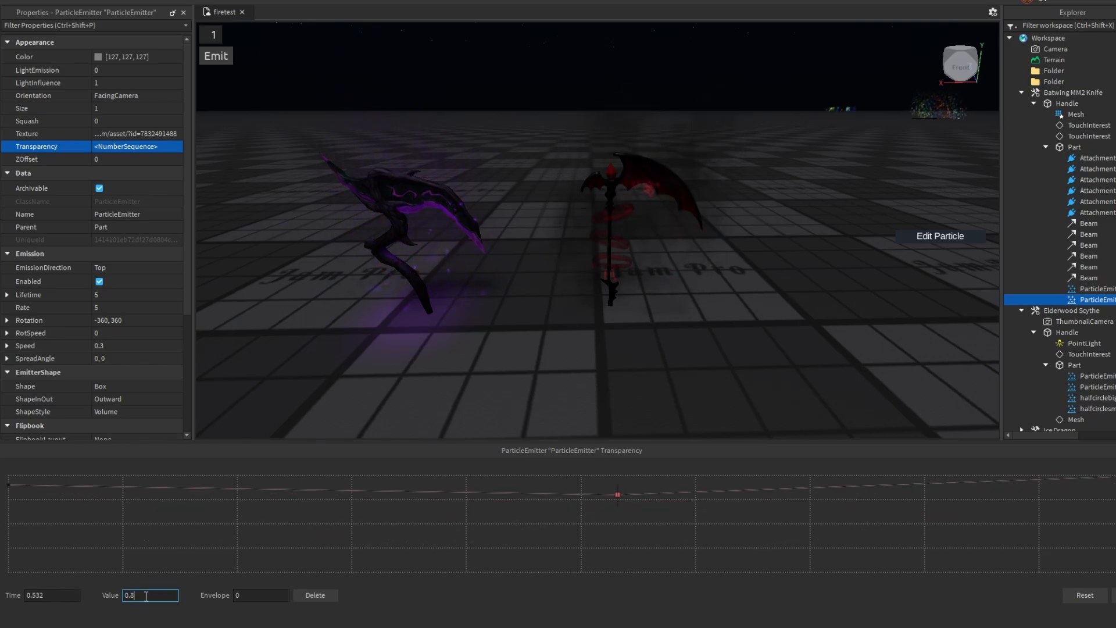
pyautogui.click(1115, 450)
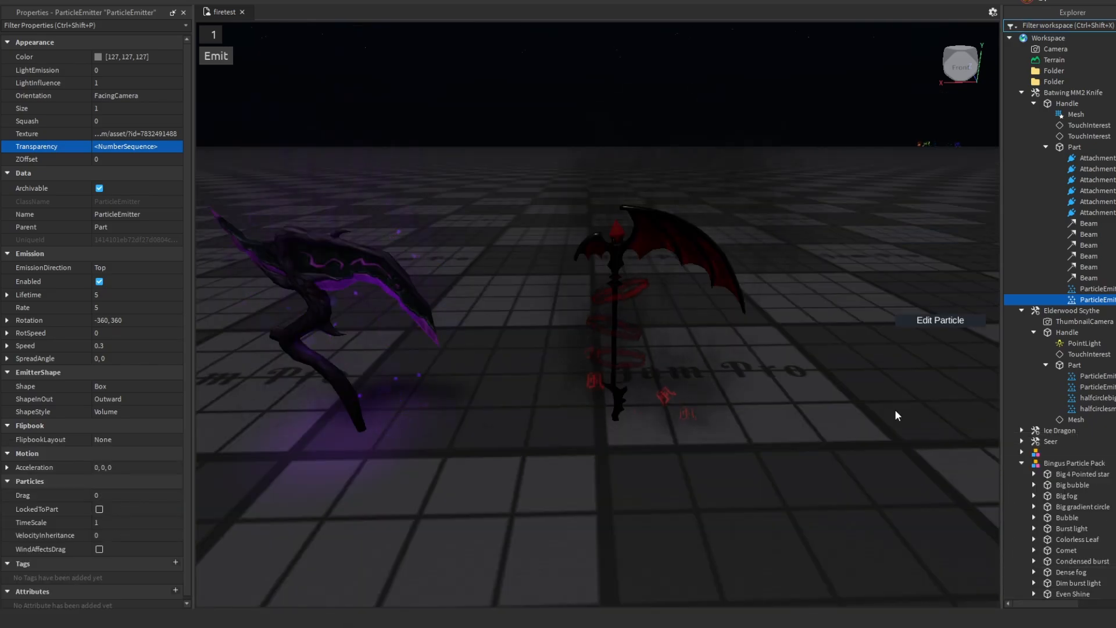
# Shrink the knife's emitter Part along its width to about 2.01 studs
pyautogui.moveTo(832, 423); pyautogui.dragTo(832, 423, button='right')
pyautogui.moveTo(832, 423); pyautogui.dragTo(832, 423, button='right')
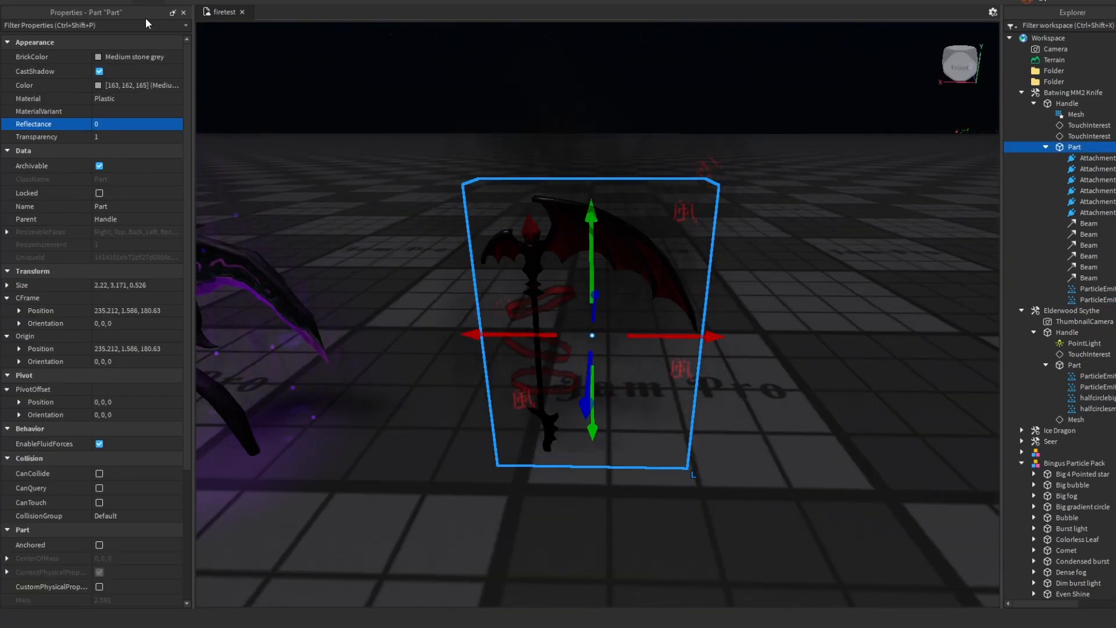
pyautogui.click(148, 1)
pyautogui.moveTo(721, 342); pyautogui.dragTo(705, 339)
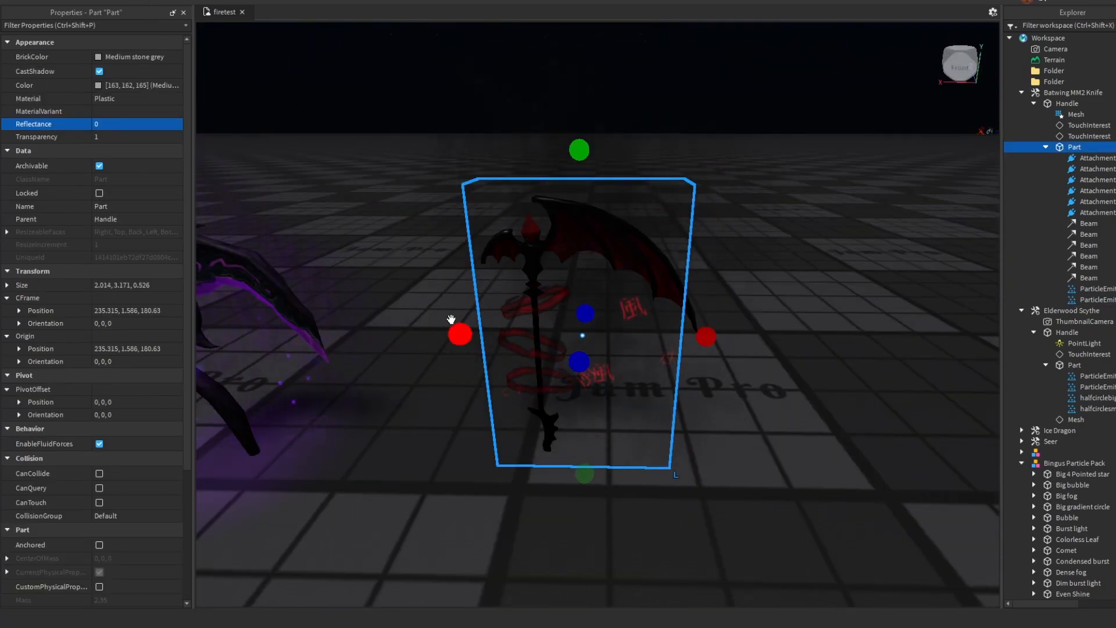
# Shrink the knife's emitter Part slightly further along its width and set the smoke emitter's ZOffset to -1
pyautogui.moveTo(458, 332); pyautogui.dragTo(488, 329)
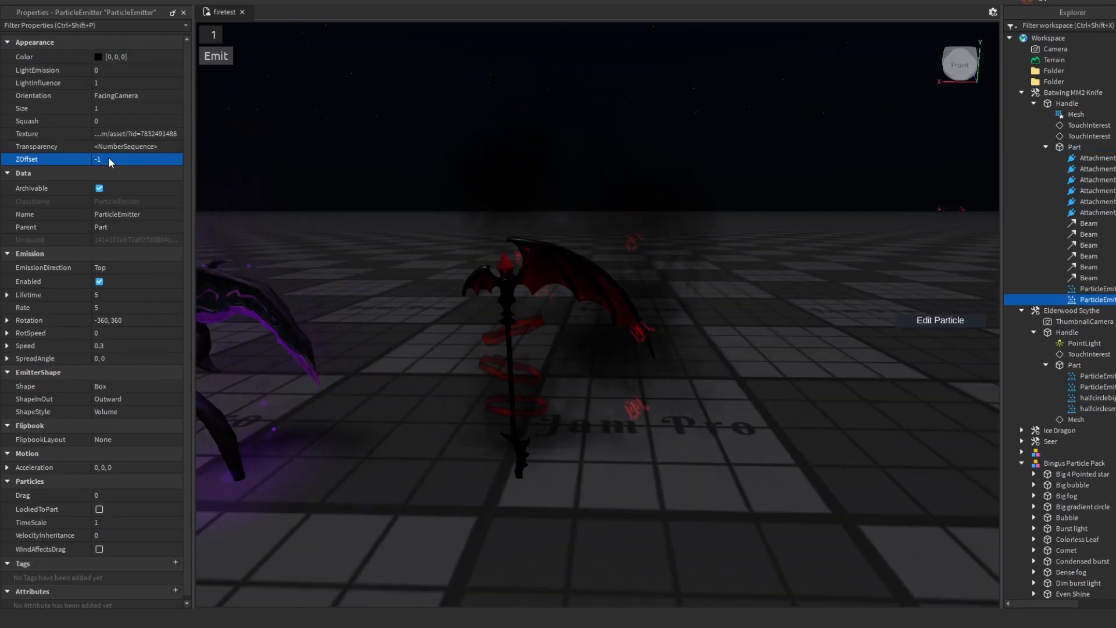
pyautogui.moveTo(476, 191); pyautogui.dragTo(476, 191, button='right')
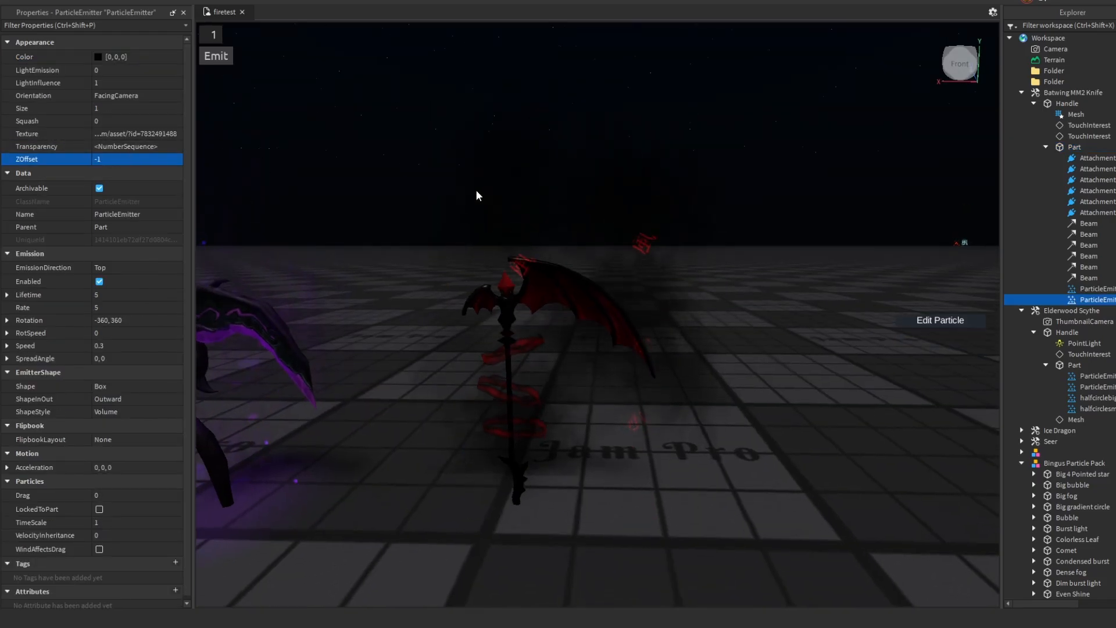
pyautogui.press('w')
pyautogui.press('a')
pyautogui.press('s')
pyautogui.press('w')
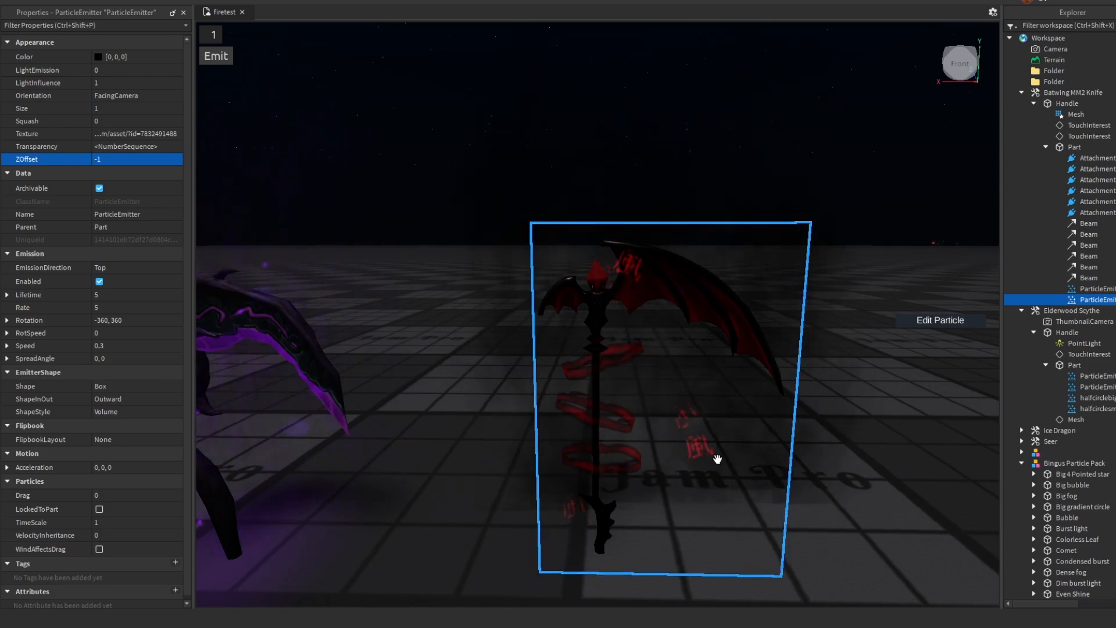
pyautogui.press('s')
pyautogui.scroll(3, 430, 403)
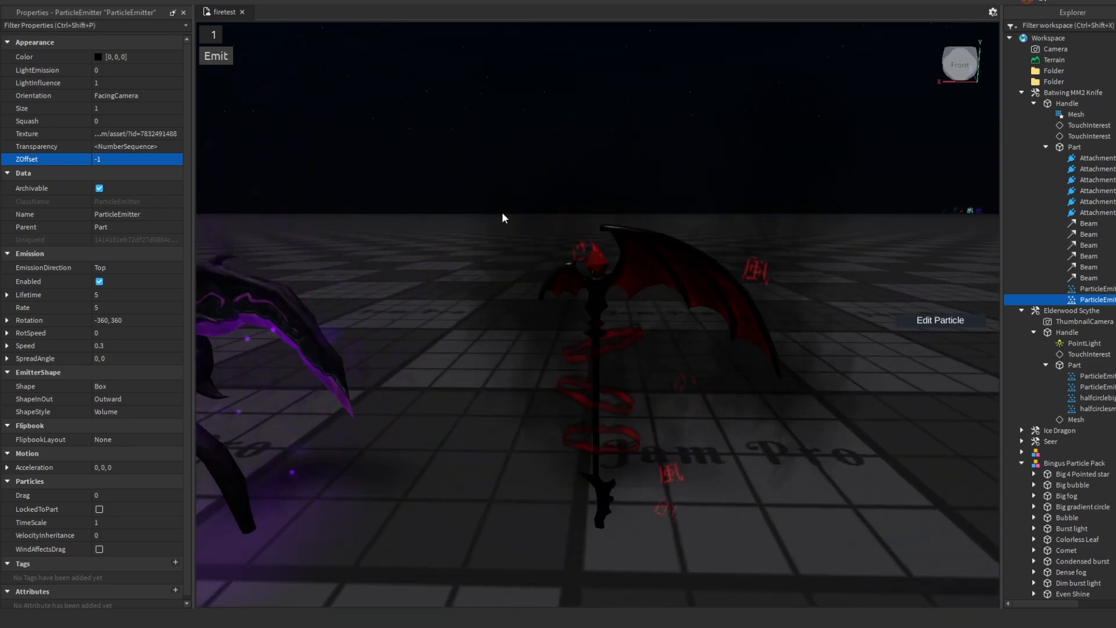
pyautogui.scroll(-1, 464, 245)
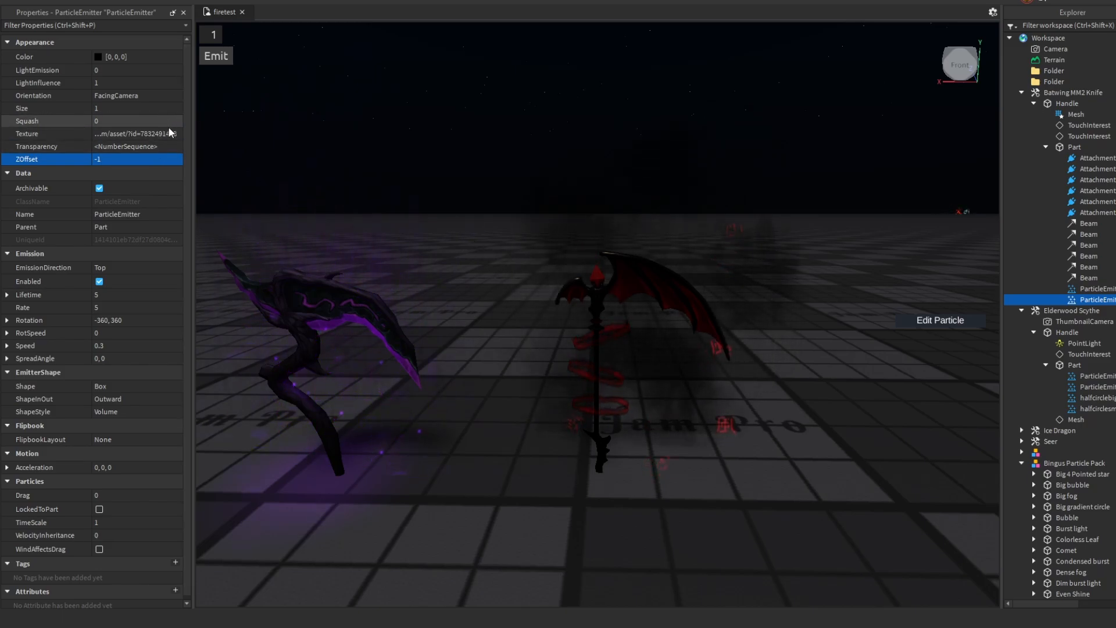
# Set the smoke emitter's Speed to 0.1
pyautogui.click(114, 347)
pyautogui.write('1')
pyautogui.press('Return')
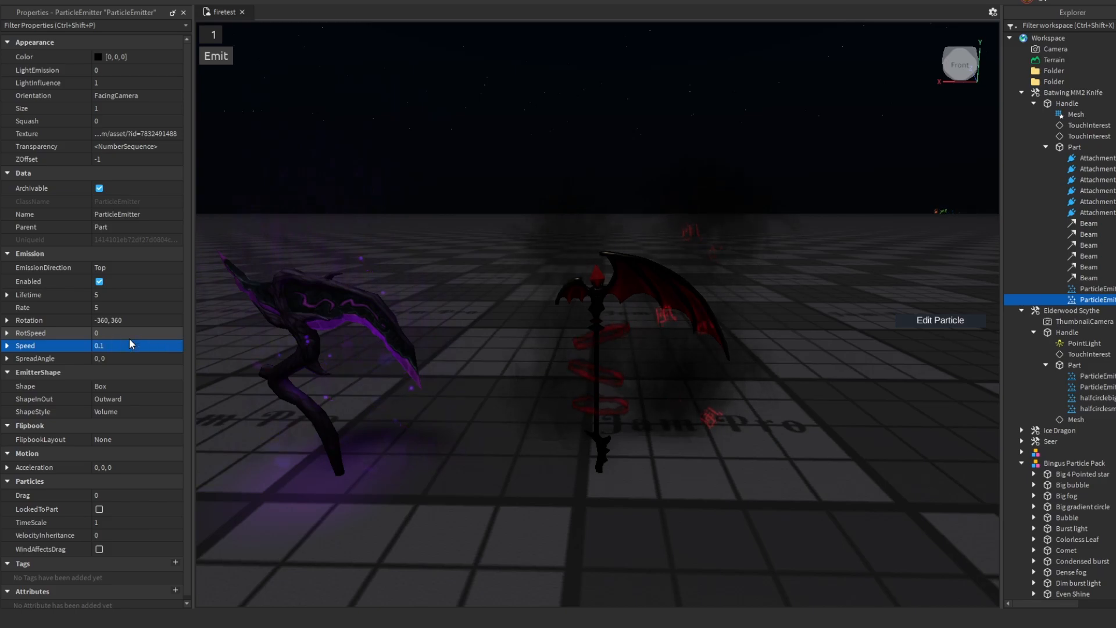
# Set the smoke emitter's Lifetime to 3 and its Rate to 7
pyautogui.click(121, 295)
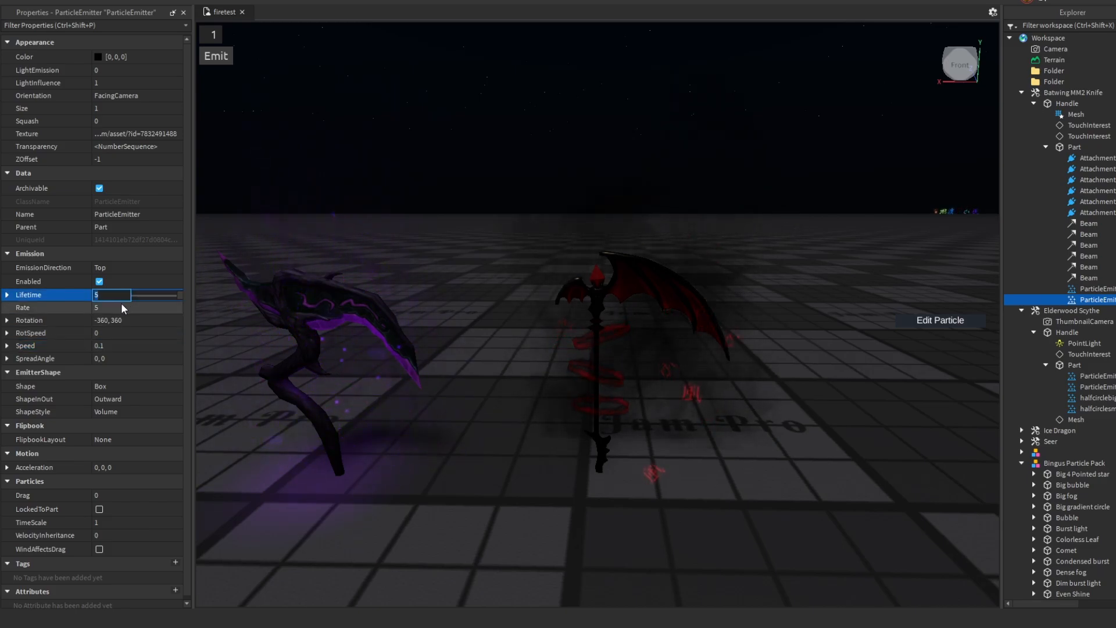
pyautogui.press('Return')
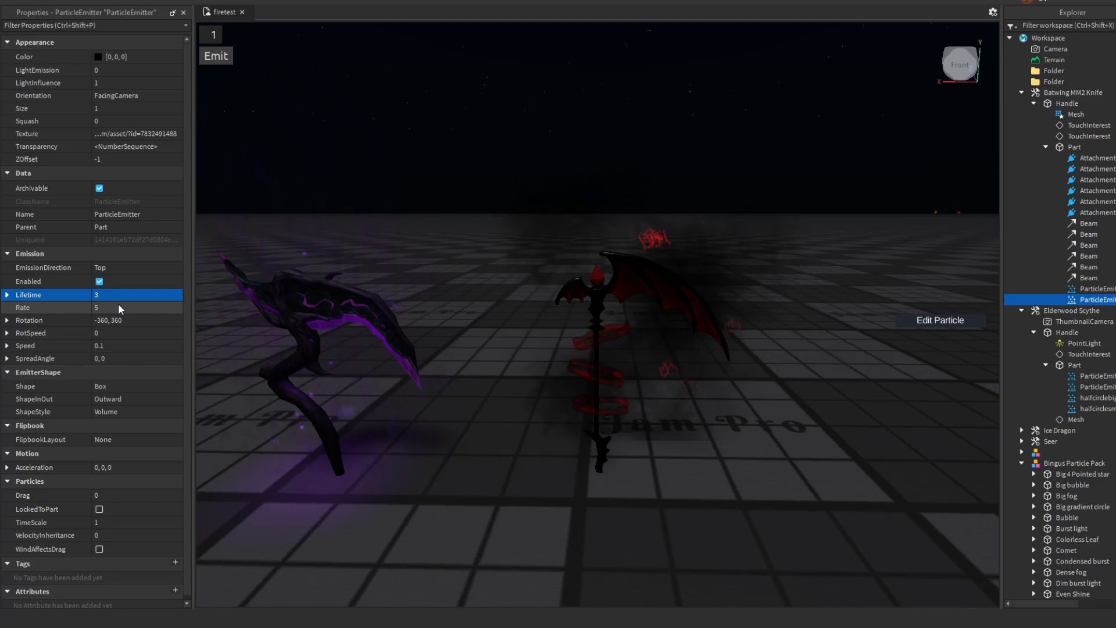
pyautogui.click(116, 305)
pyautogui.write('7')
pyautogui.press('Return')
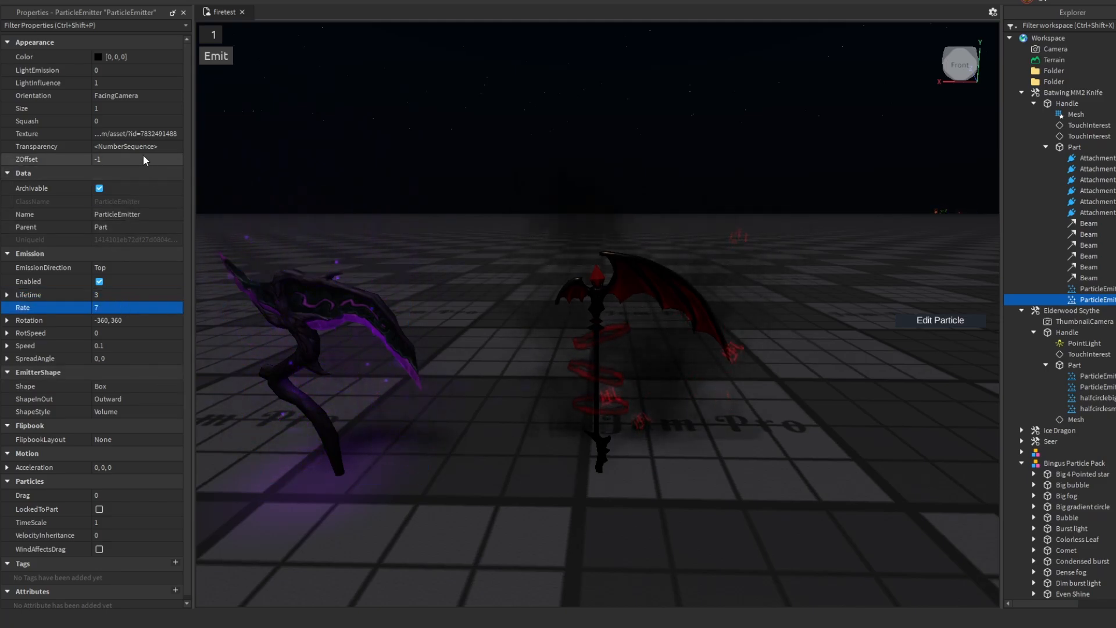
# Set the smoke emitter's Transparency to 0.9 and raise the curve's end point to the top of the graph
pyautogui.click(92, 122)
pyautogui.click(119, 146)
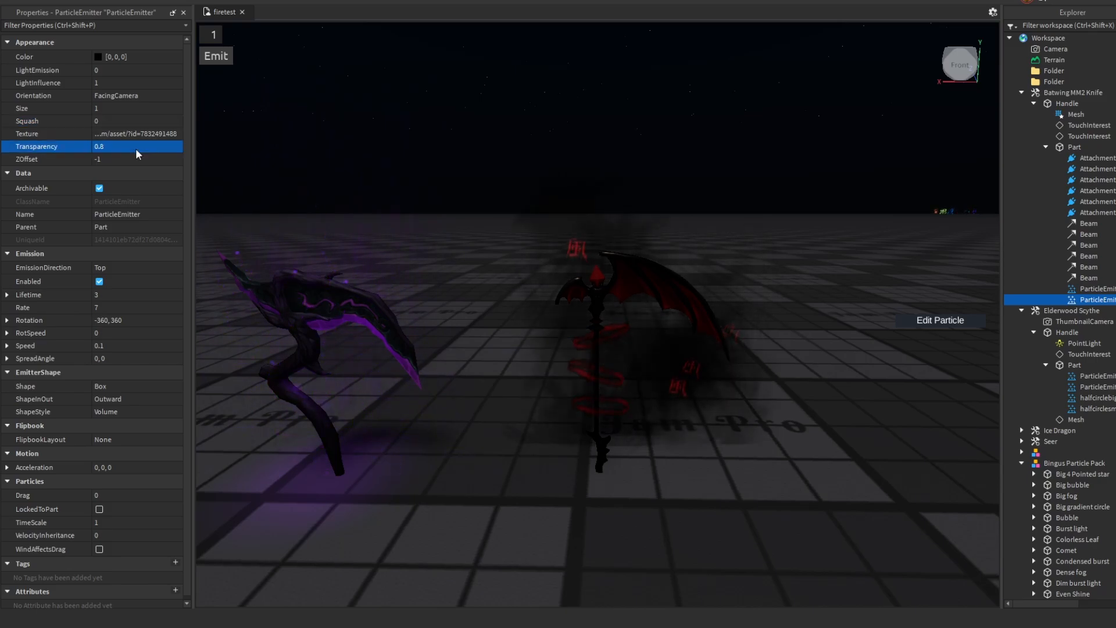
pyautogui.click(136, 150)
pyautogui.write('.9')
pyautogui.press('Return')
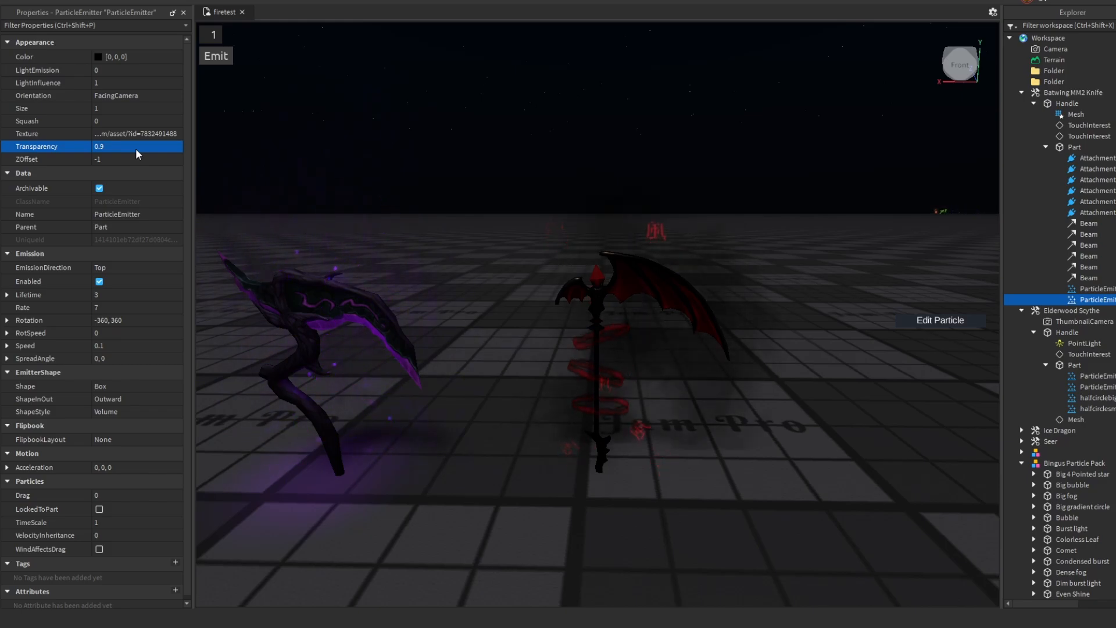
pyautogui.click(176, 146)
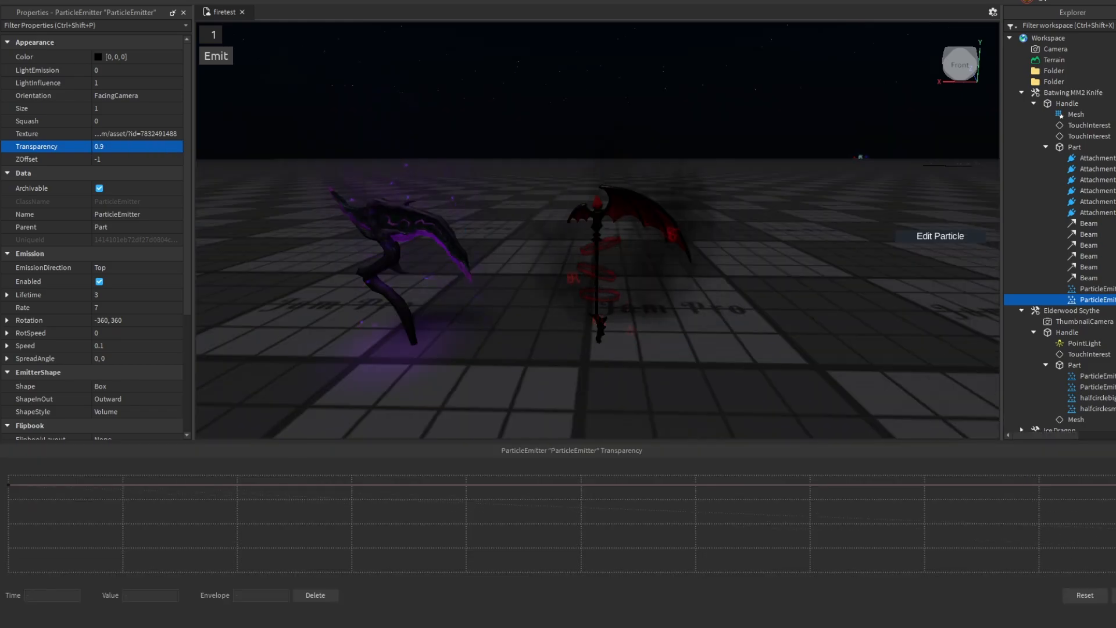
pyautogui.moveTo(1115, 485); pyautogui.dragTo(1115, 475)
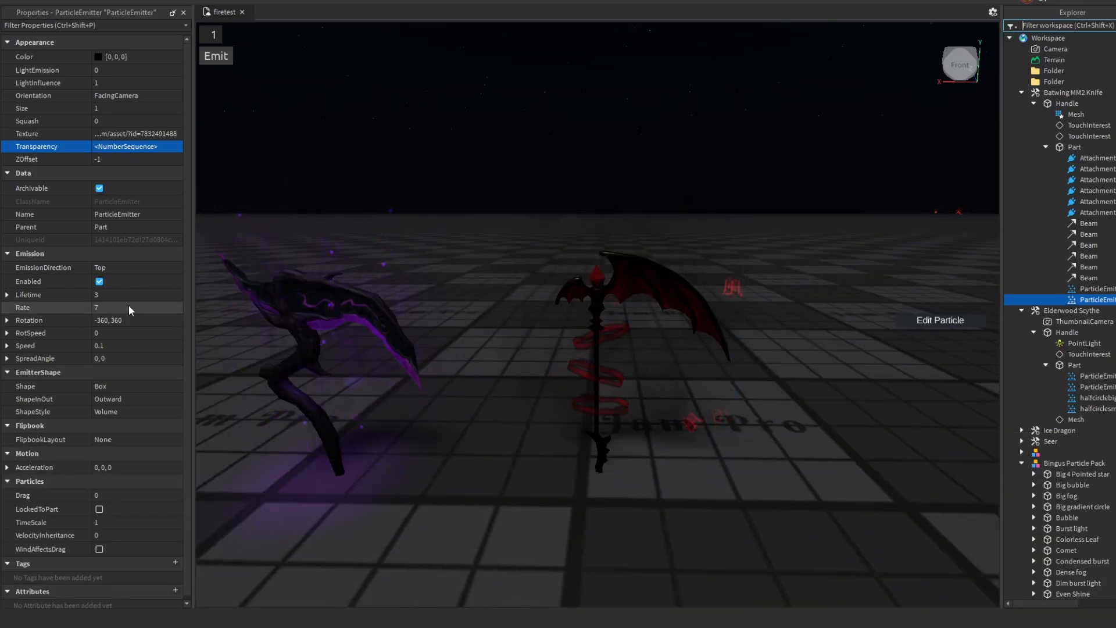
# Set the smoke emitter's Lifetime to 7 and its Rate to 2
pyautogui.click(130, 295)
pyautogui.write('7')
pyautogui.press('Return')
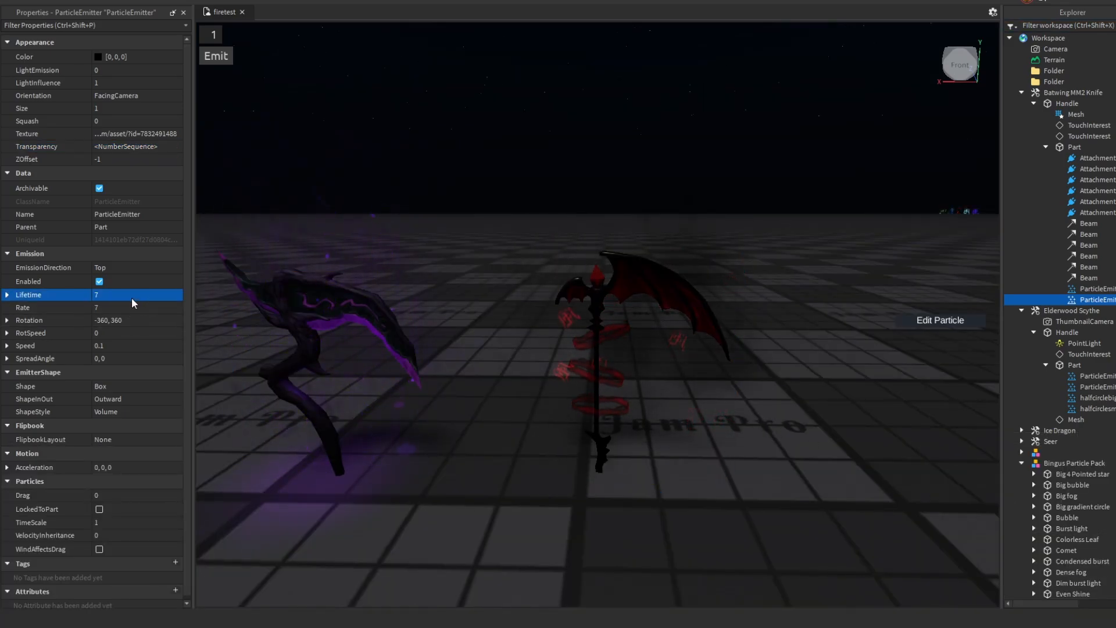
pyautogui.click(117, 305)
pyautogui.press('Return')
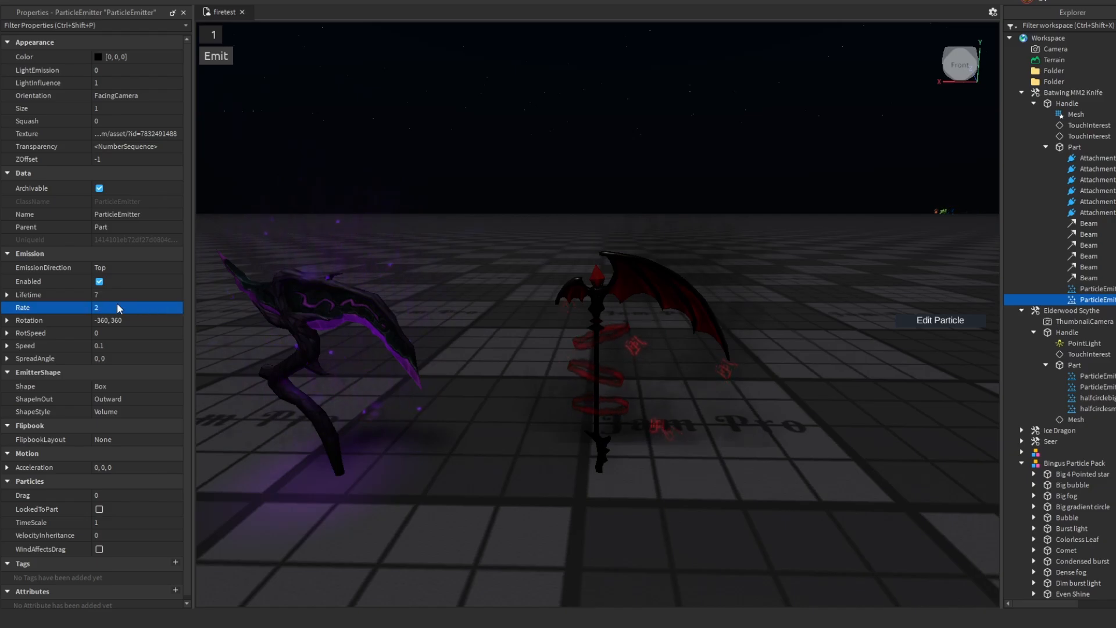
# Copy the halfcirclebig and halfcirclesmall emitters from the Elderwood Scythe's Part into the Batwing MM2 Knife's Part
pyautogui.click(764, 535)
pyautogui.press('w')
pyautogui.moveTo(785, 526); pyautogui.dragTo(786, 525, button='right')
pyautogui.press('s')
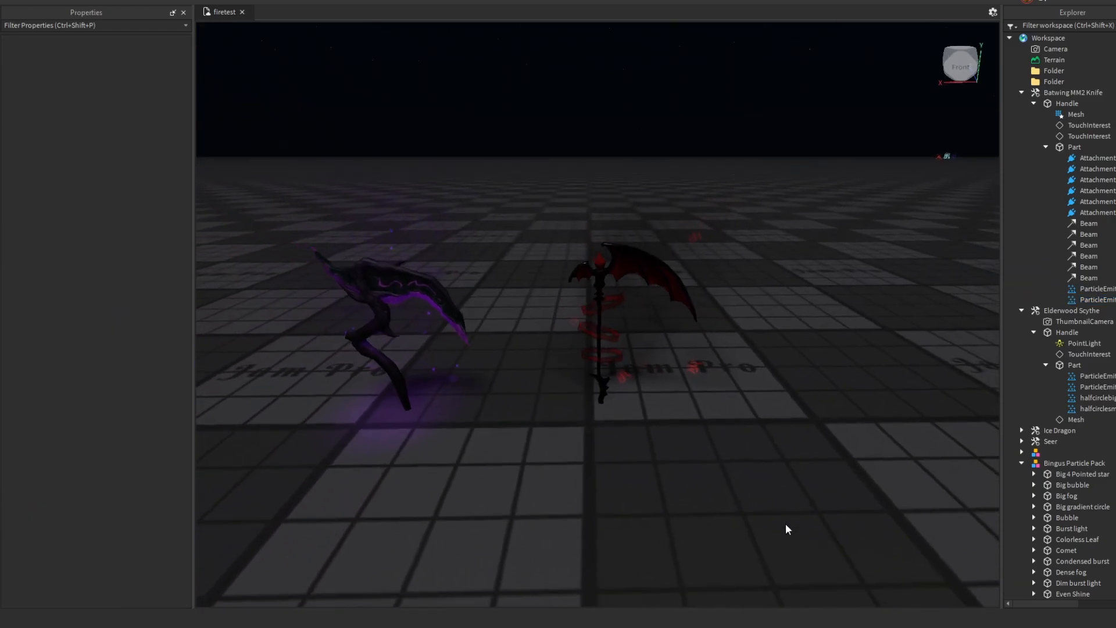
pyautogui.press('a')
pyautogui.press('w')
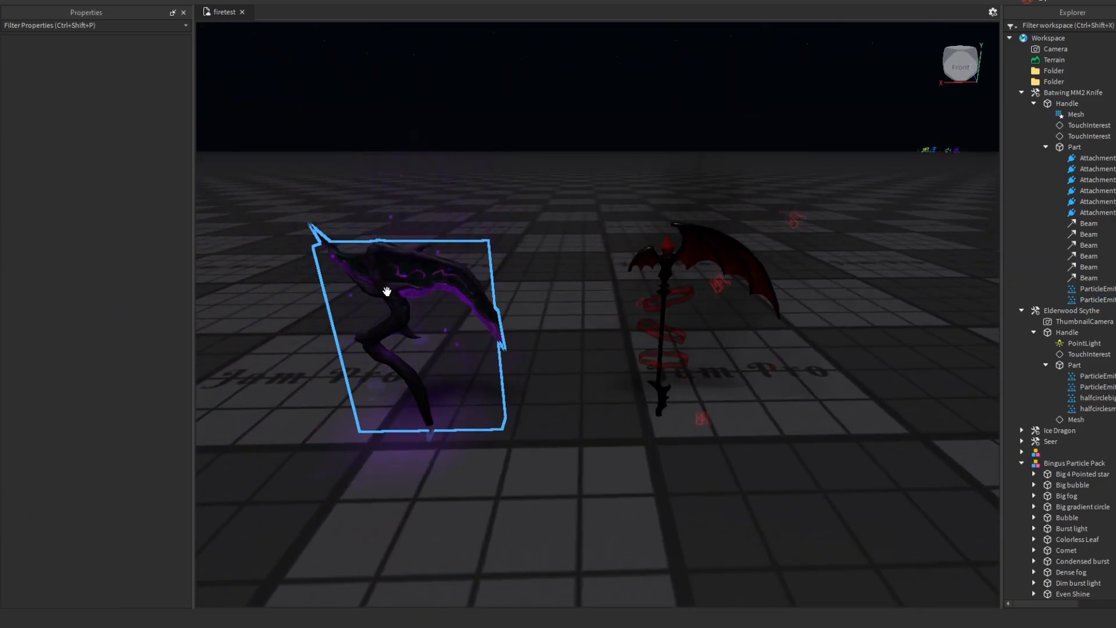
pyautogui.click(404, 319)
pyautogui.click(1080, 387)
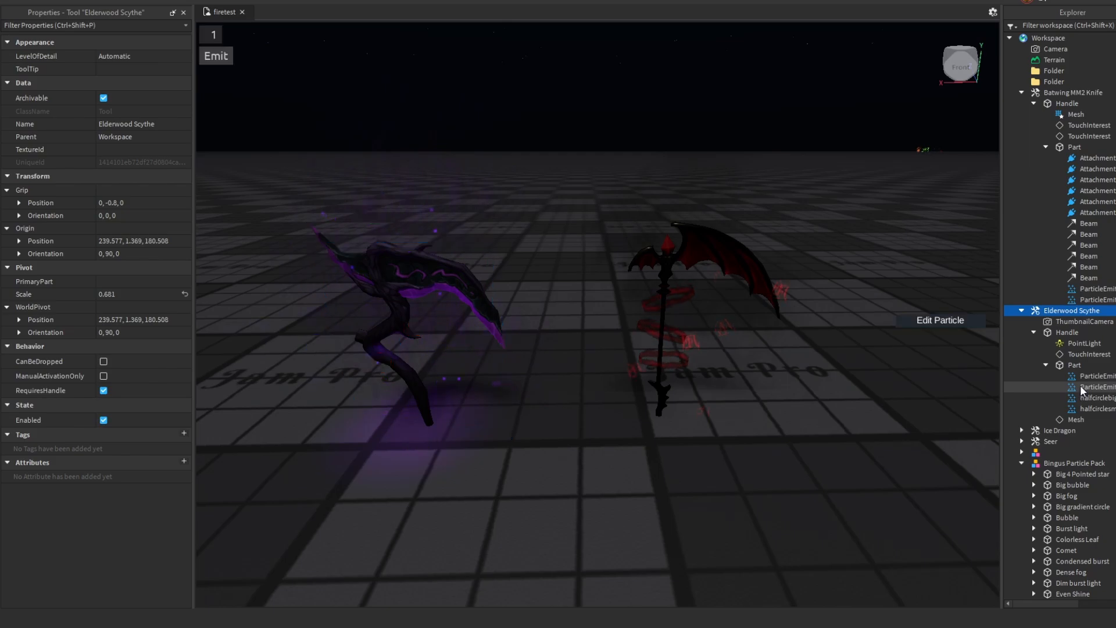
pyautogui.keyDown('shift'); pyautogui.click(1080, 377); pyautogui.keyUp('shift')
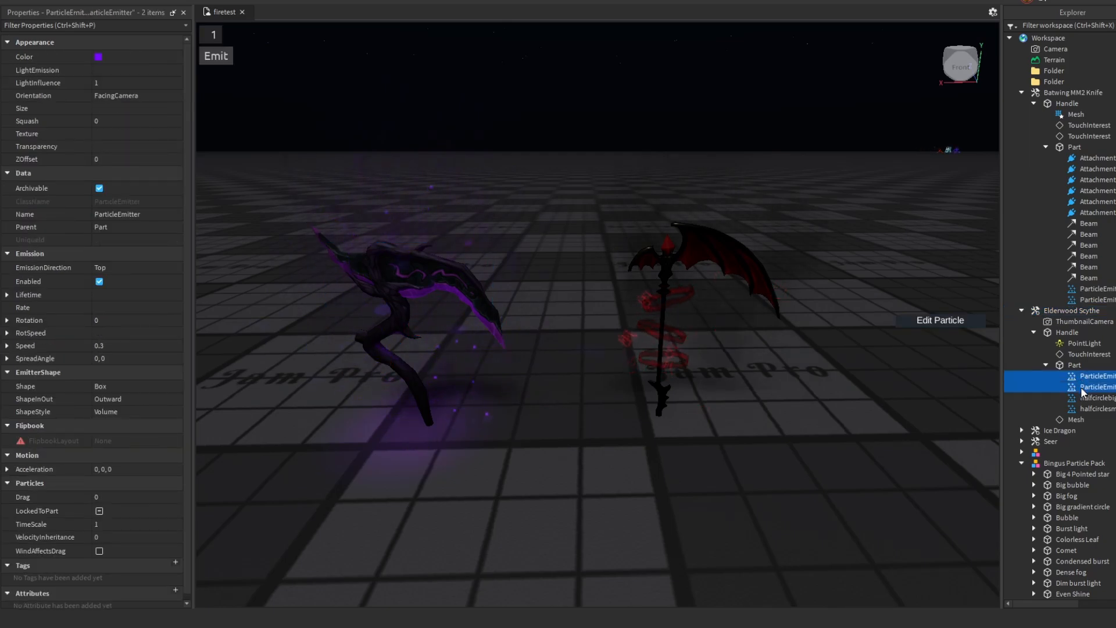
pyautogui.click(1080, 408)
pyautogui.keyDown('shift'); pyautogui.click(1079, 398); pyautogui.keyUp('shift')
pyautogui.click(1068, 148)
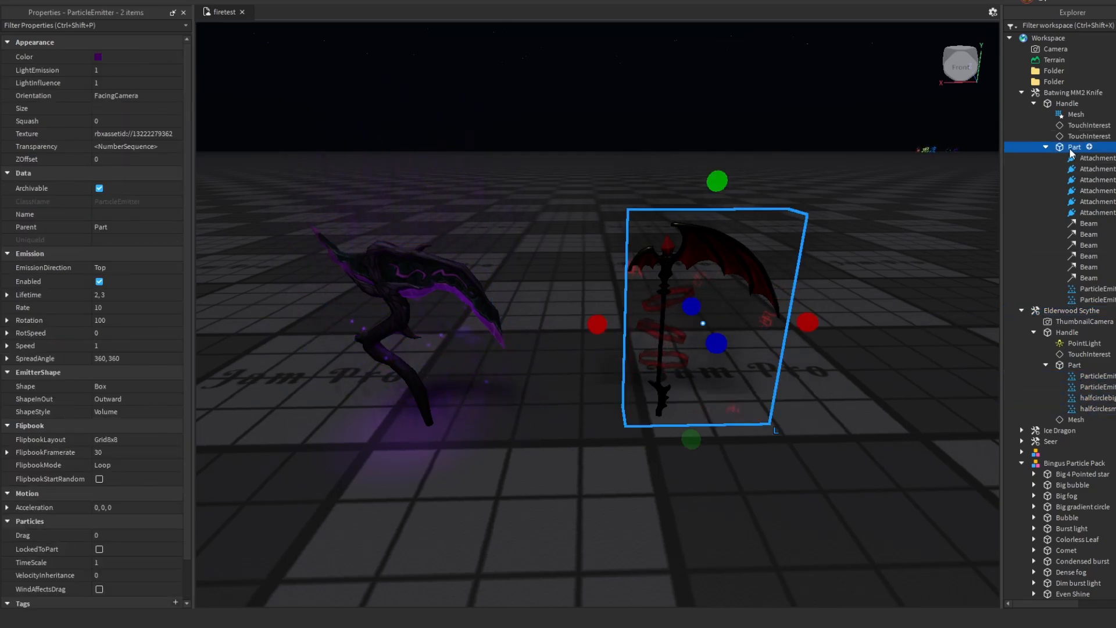
pyautogui.hotkey('ctrl', 'shift', 'v')
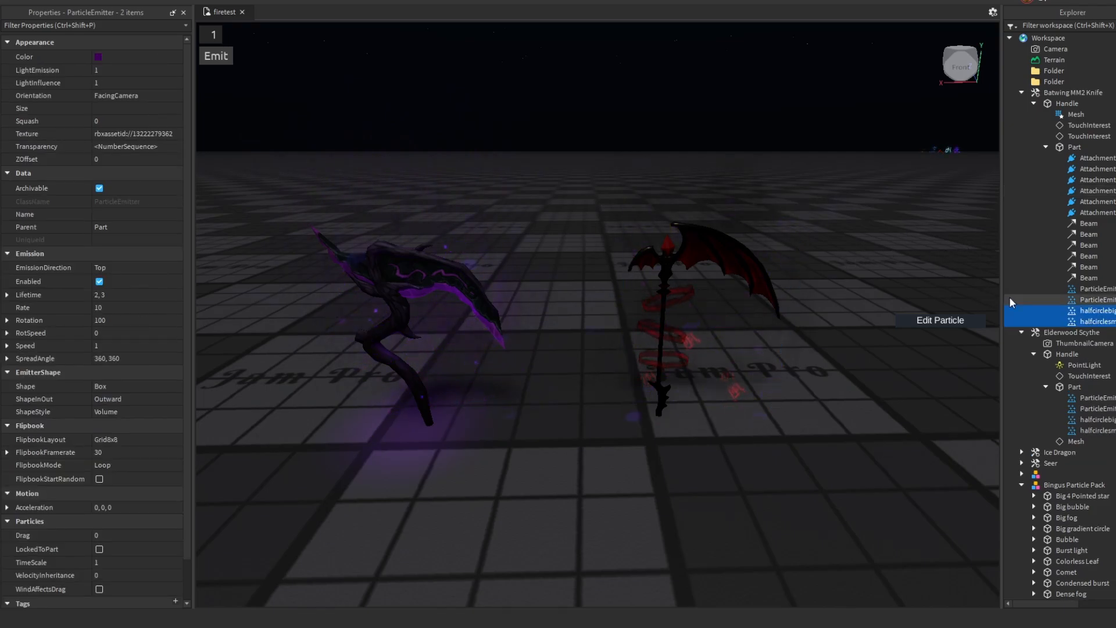
# Recolor the knife's halfcirclebig emitter to dark red 65, 0, 1 and set its Rate to 2
pyautogui.click(1088, 313)
pyautogui.click(116, 57)
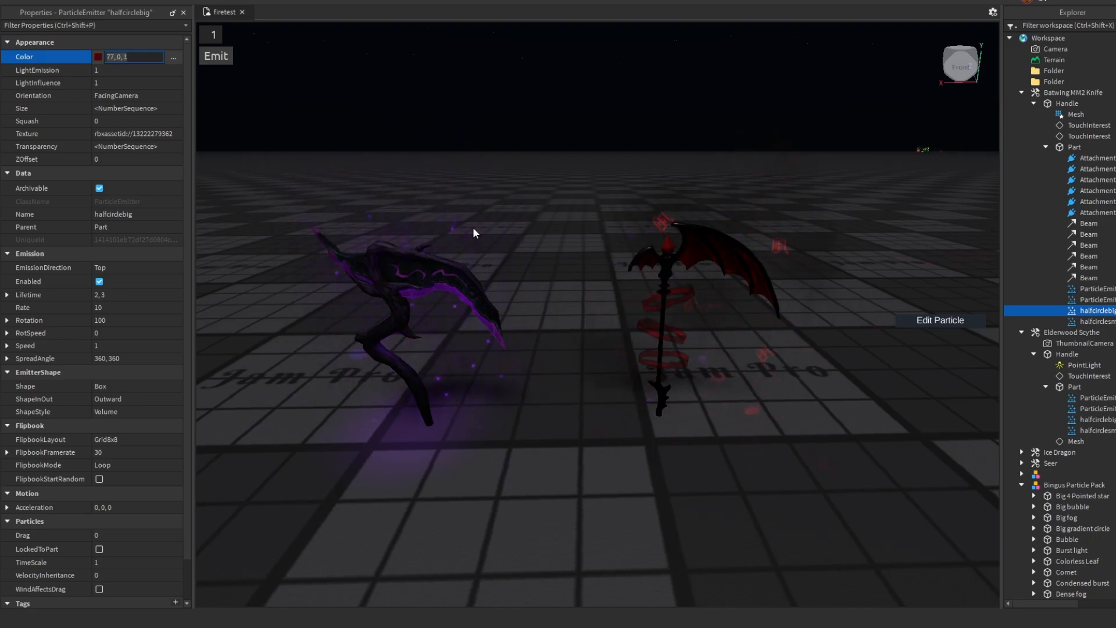
pyautogui.click(117, 307)
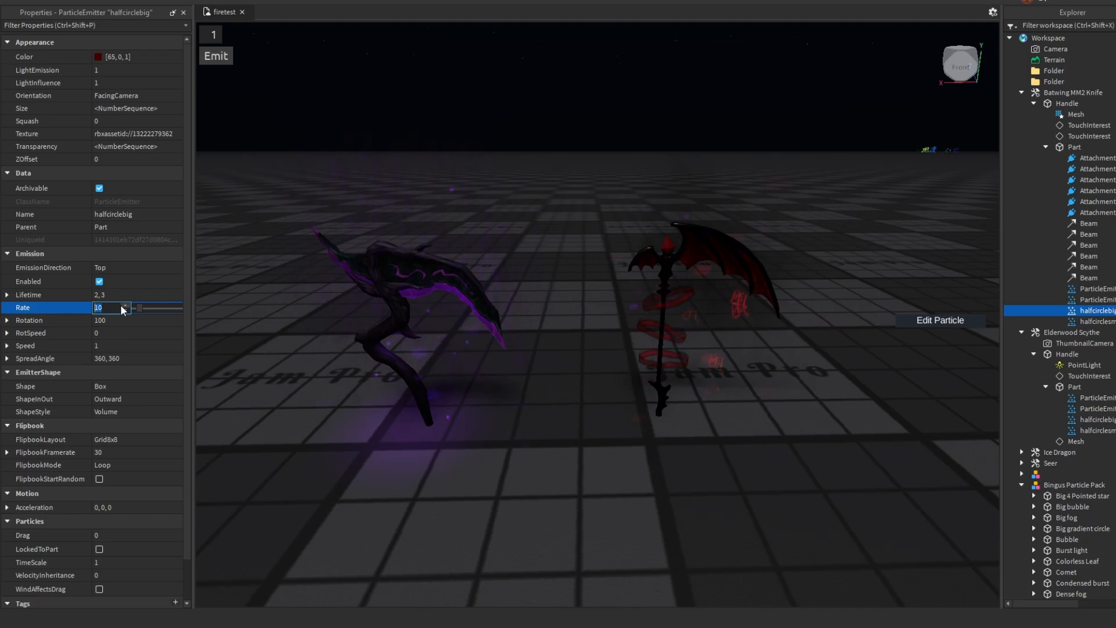
pyautogui.write('2')
pyautogui.press('Return')
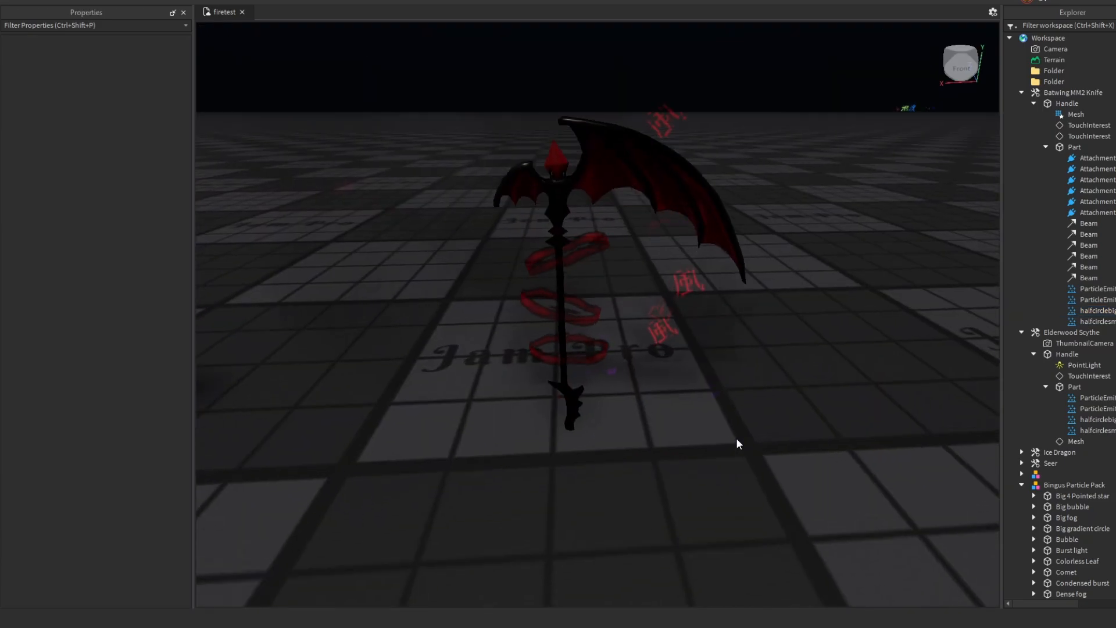
# Recolor the knife's halfcirclesmall emitter to dark red 66, 0, 1
pyautogui.moveTo(736, 438); pyautogui.dragTo(732, 440, button='right')
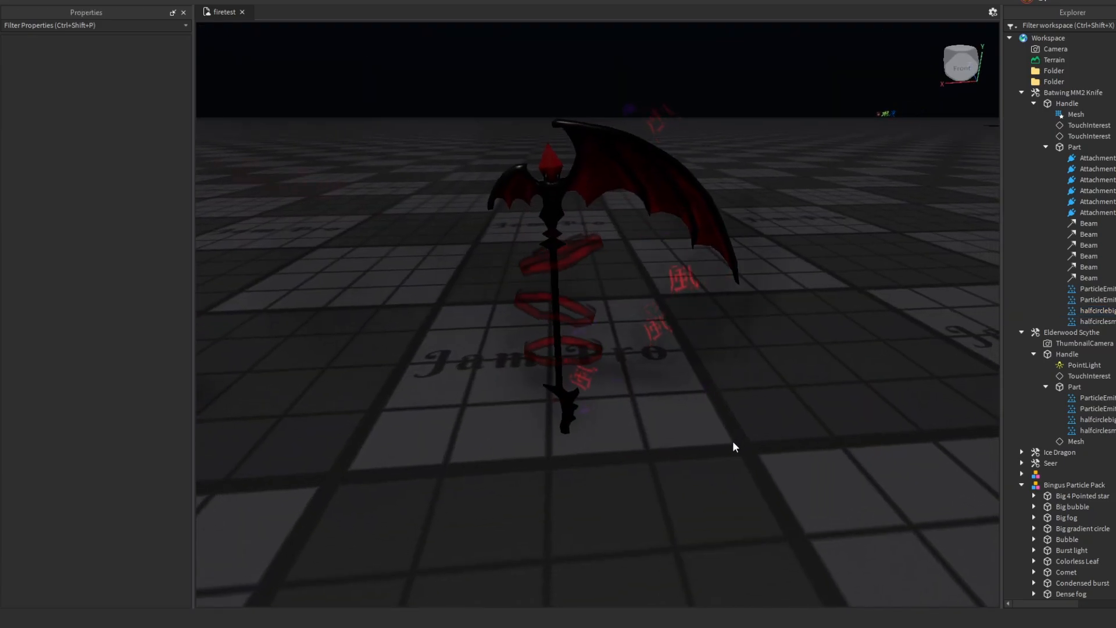
pyautogui.scroll(-3, 732, 441)
pyautogui.click(1092, 312)
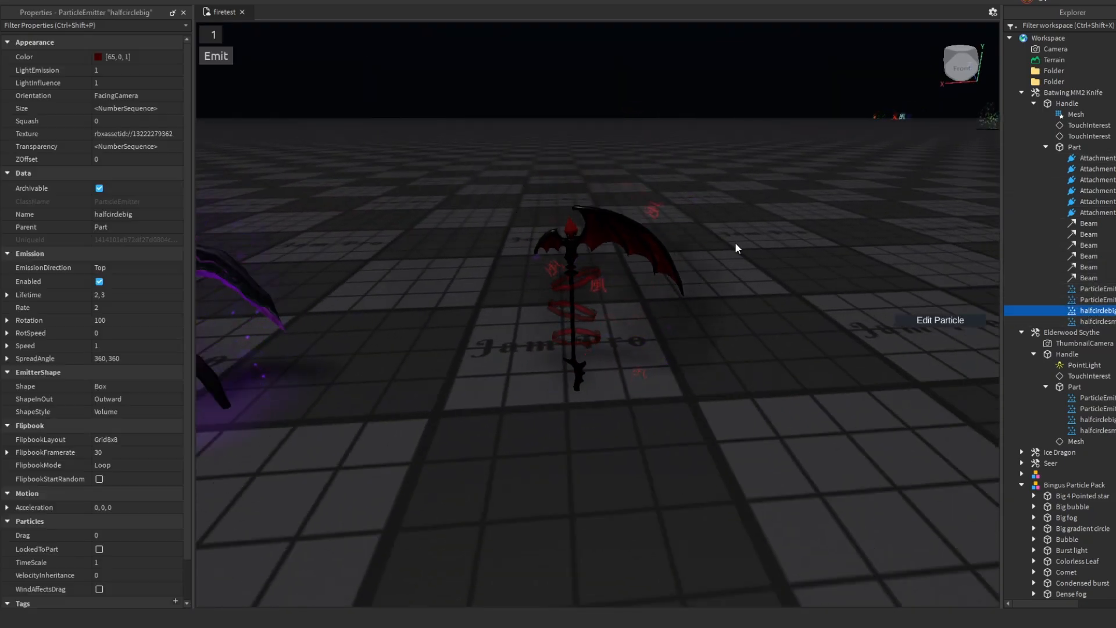
pyautogui.click(1095, 321)
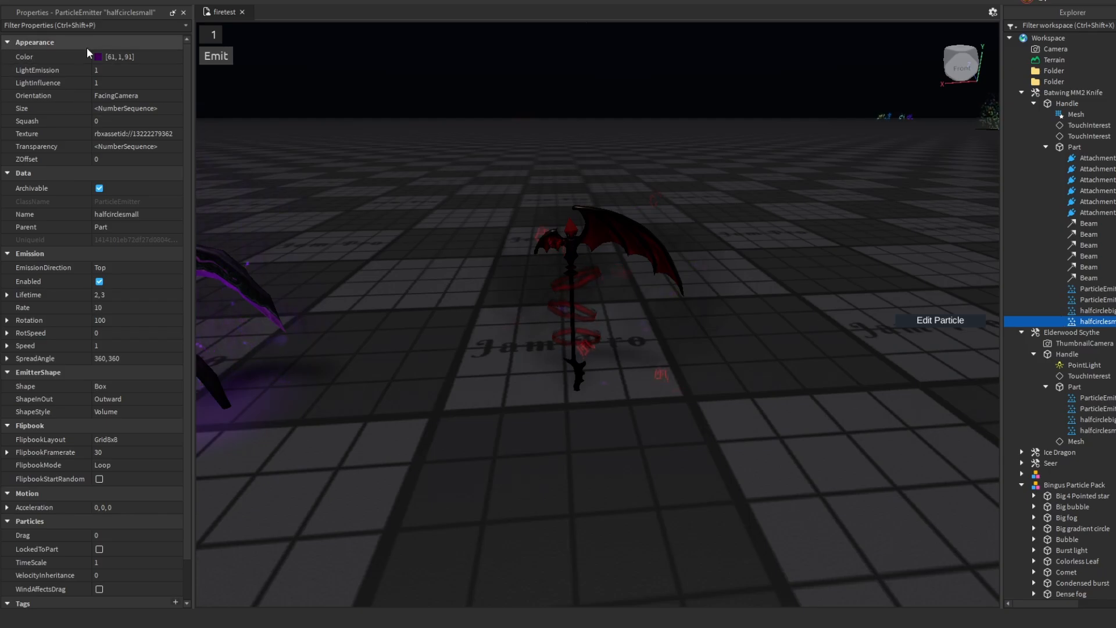
pyautogui.click(100, 58)
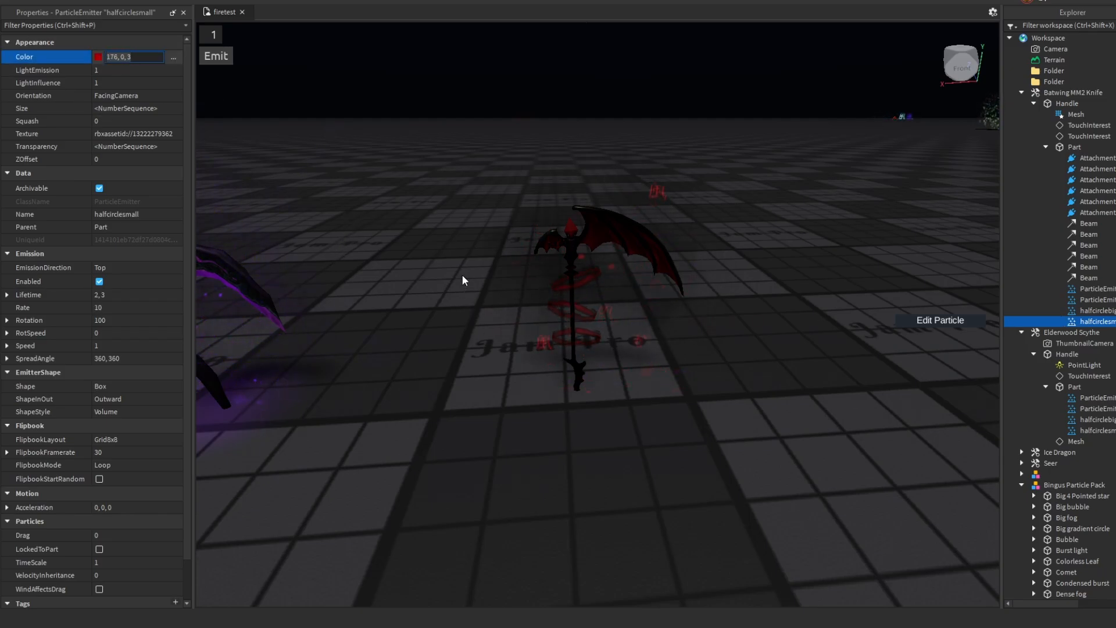
pyautogui.moveTo(464, 314); pyautogui.dragTo(460, 329)
pyautogui.click(420, 417)
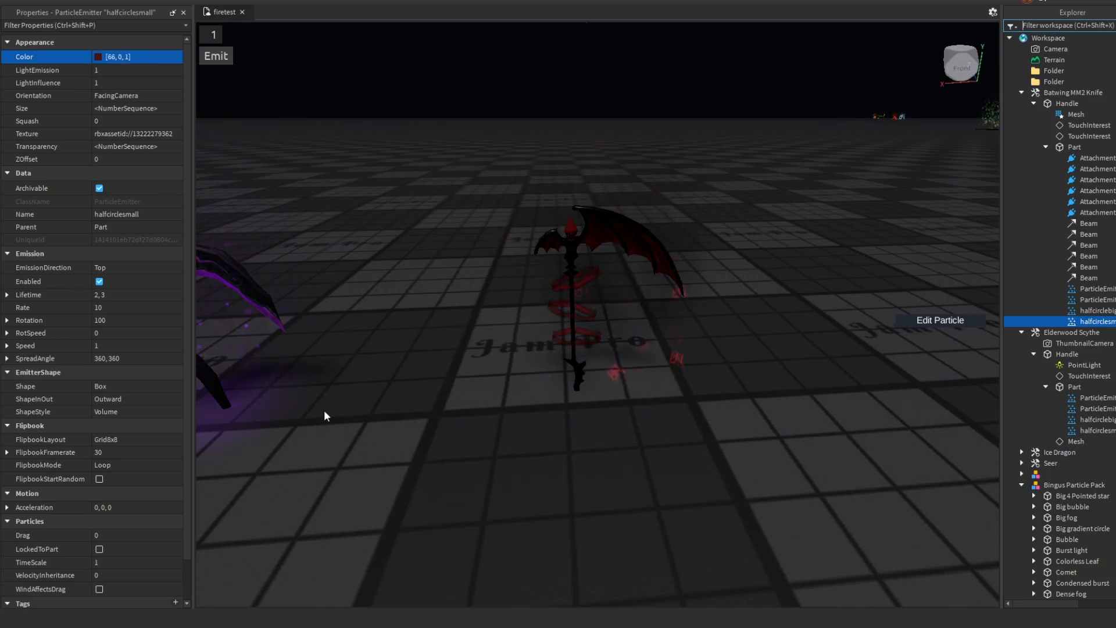
# Set the Speed of the knife's halfcirclesmall and halfcirclebig emitters to 0.5
pyautogui.click(113, 345)
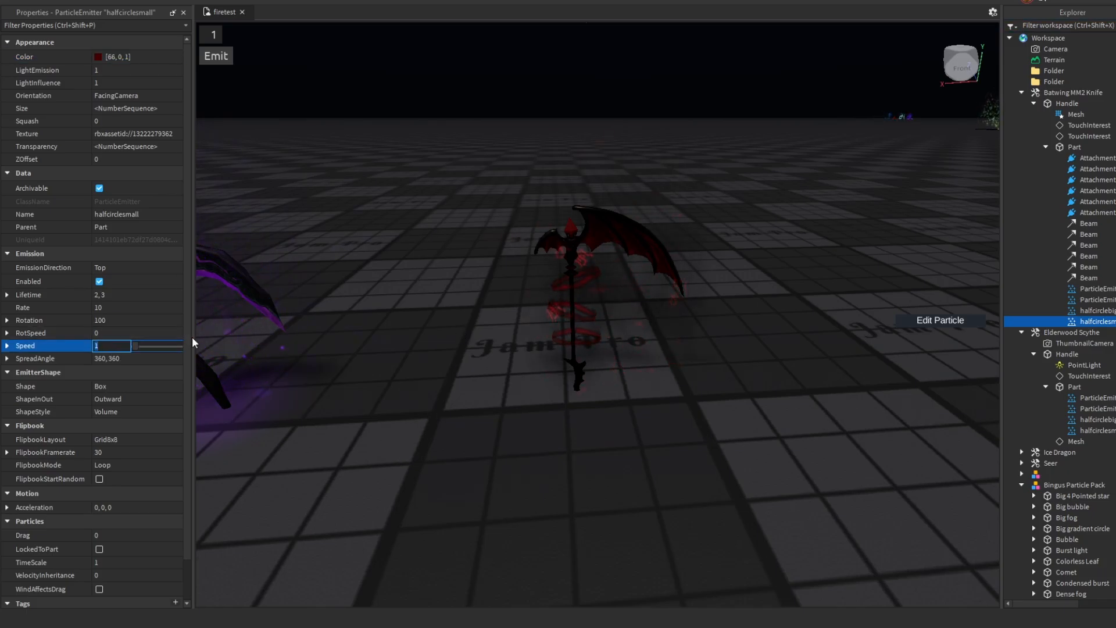
pyautogui.write('0.5')
pyautogui.press('Return')
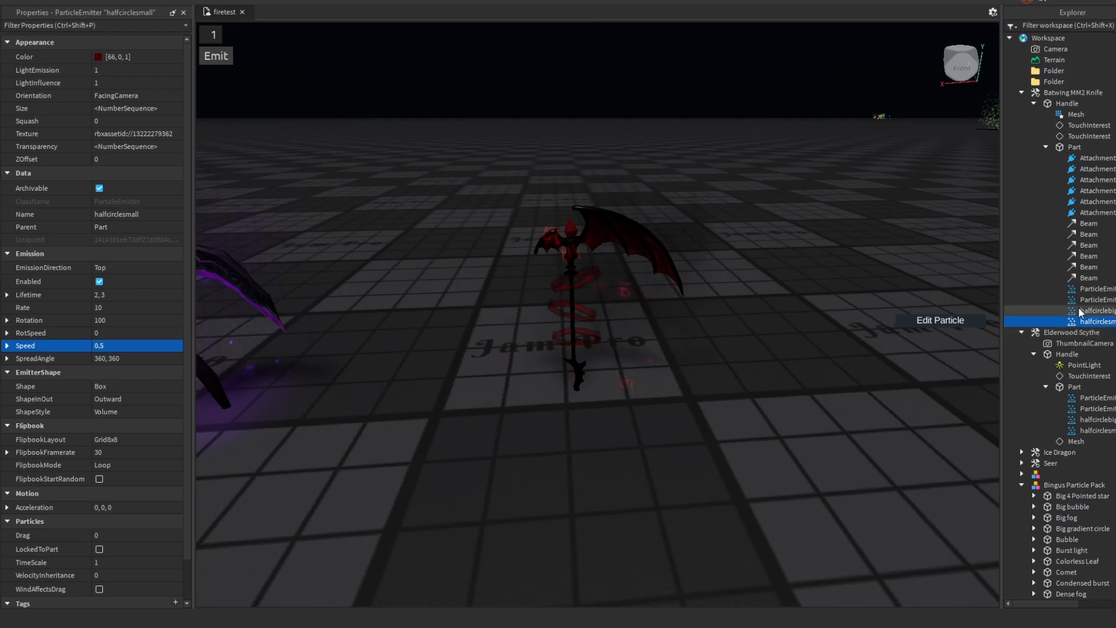
pyautogui.click(1096, 311)
pyautogui.click(129, 346)
pyautogui.write('0.5')
pyautogui.press('Return')
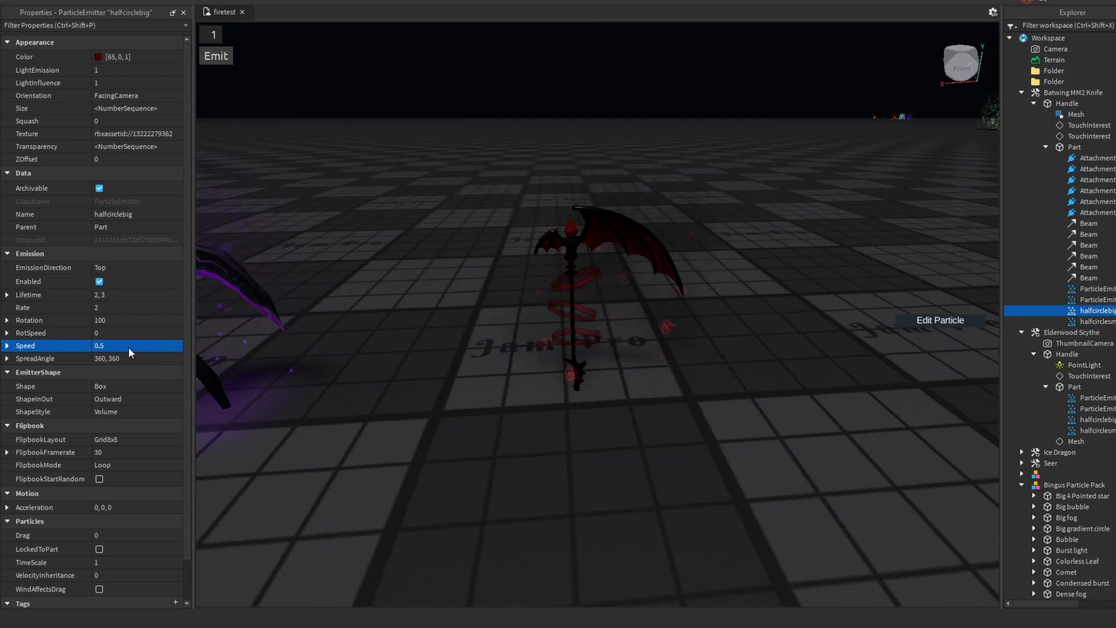
# Move the Elderwood Scythe sideways so it stands closer to the Batwing MM2 Knife
pyautogui.scroll(3, 642, 483)
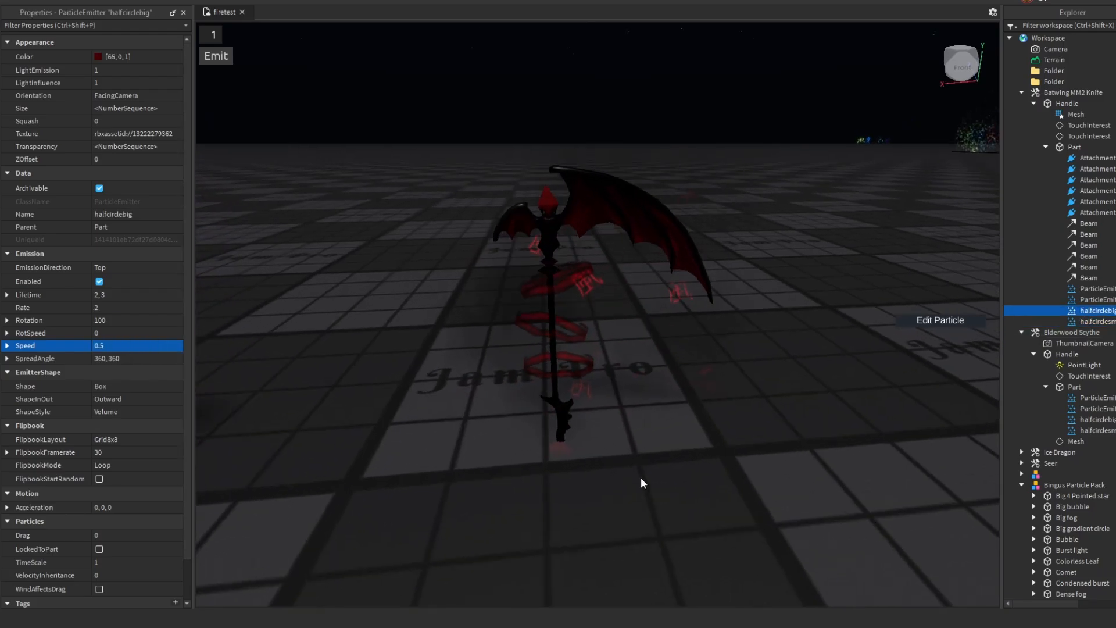
pyautogui.moveTo(640, 480); pyautogui.dragTo(625, 436, button='right')
pyautogui.moveTo(625, 436); pyautogui.dragTo(586, 423)
pyautogui.click(544, 461)
pyautogui.moveTo(544, 458); pyautogui.dragTo(543, 459, button='right')
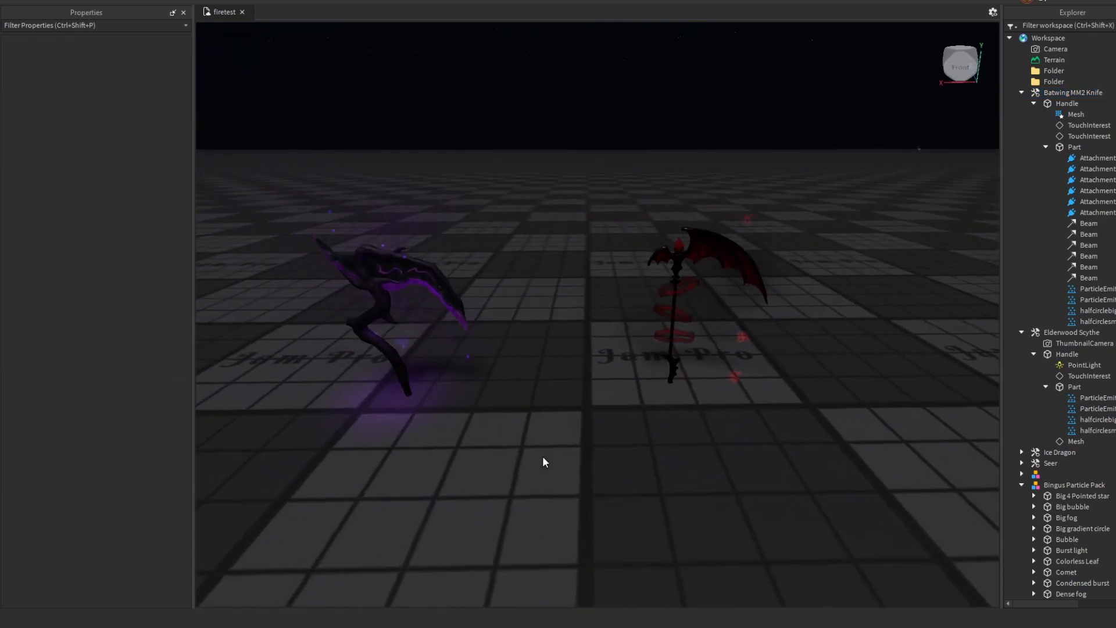
pyautogui.moveTo(399, 379); pyautogui.dragTo(530, 384)
pyautogui.click(621, 452)
pyautogui.press('d')
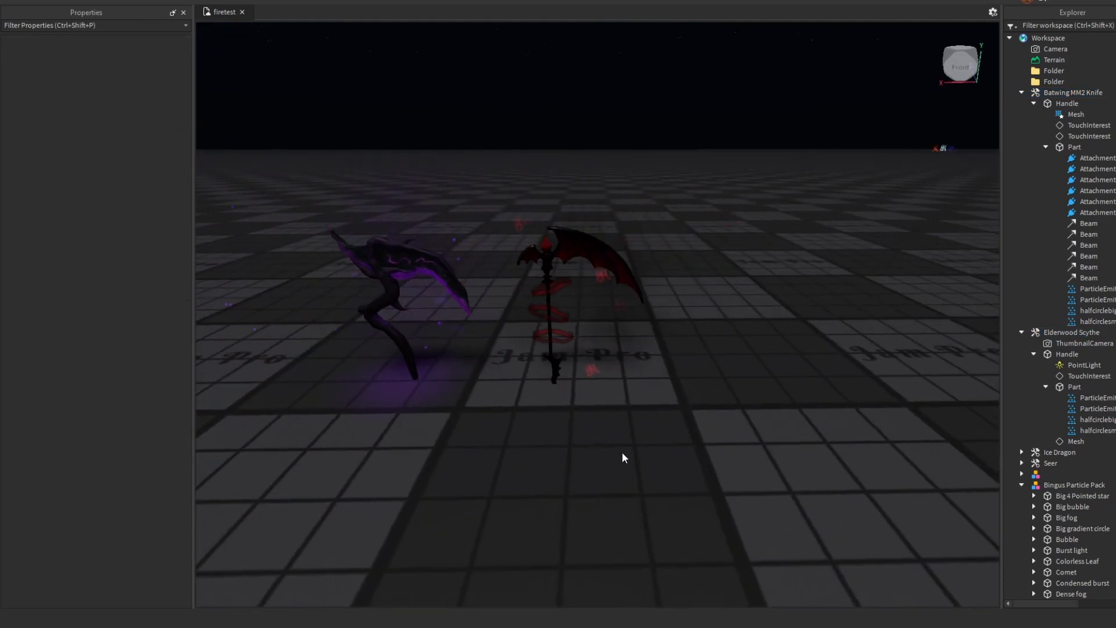
pyautogui.press('w')
pyautogui.moveTo(629, 448); pyautogui.dragTo(630, 448, button='right')
pyautogui.press('a')
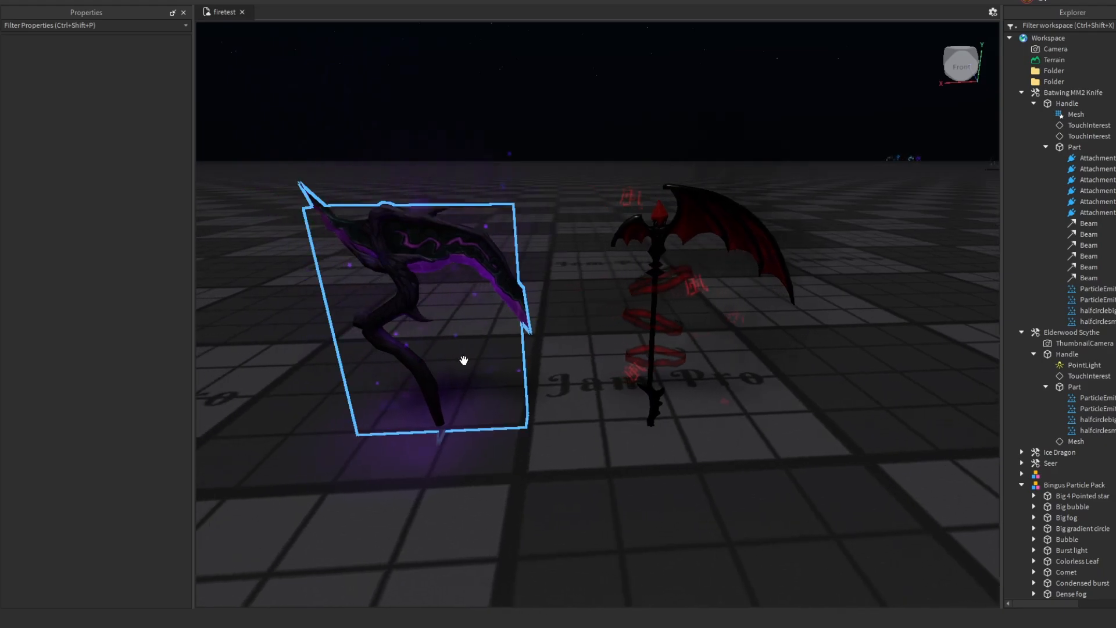
pyautogui.click(436, 326)
pyautogui.click(756, 372)
# Copy the texture ID of the grey shard decal on the slab beside the green-particle dummy in the particle pack area
pyautogui.moveTo(766, 381); pyautogui.dragTo(796, 368, button='right')
pyautogui.click(795, 369)
pyautogui.press('w')
pyautogui.press('w')
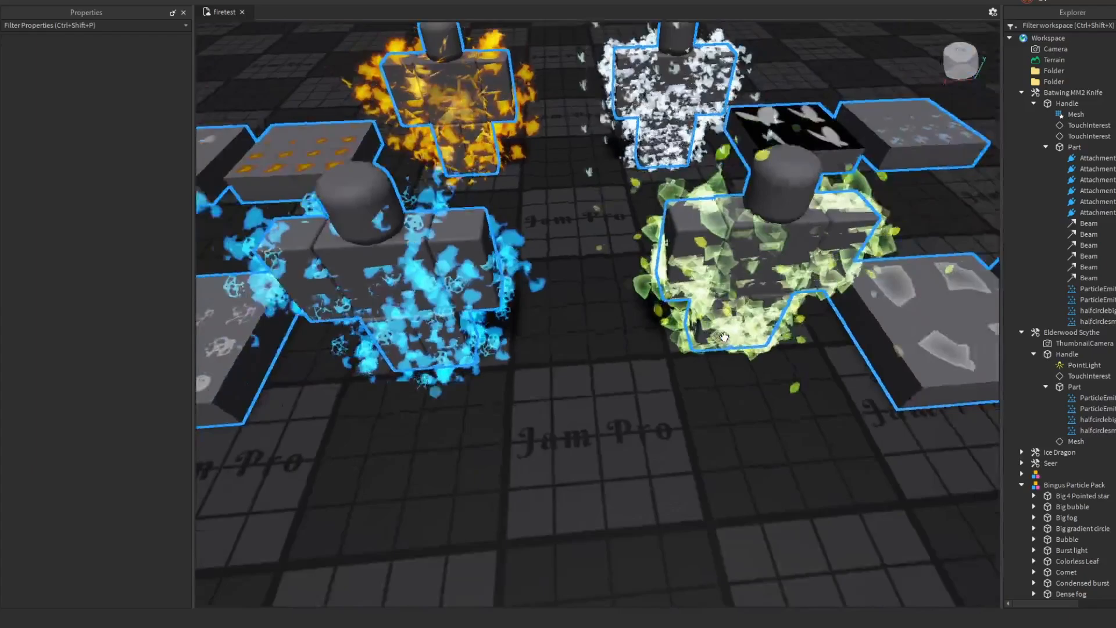
pyautogui.press('s')
pyautogui.press('d')
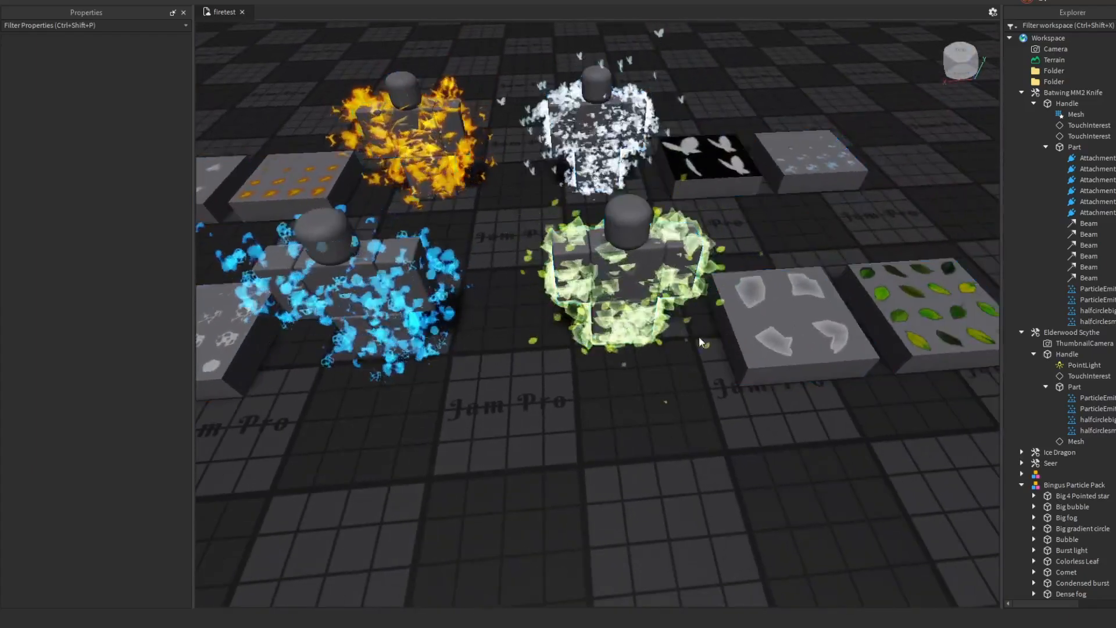
pyautogui.click(738, 315)
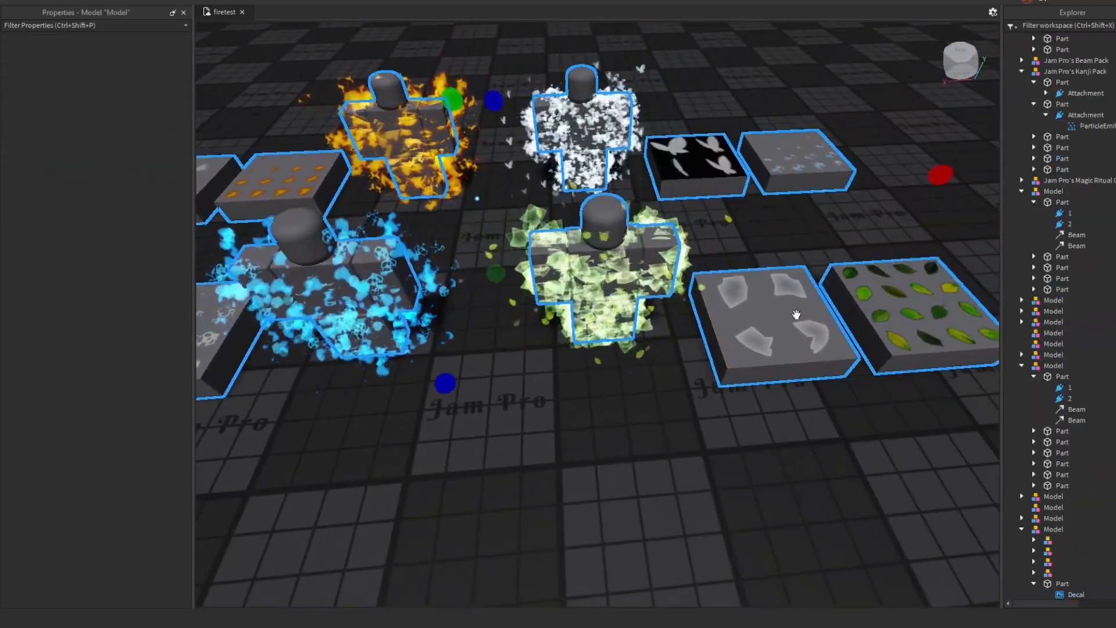
pyautogui.click(155, 70)
pyautogui.press('s')
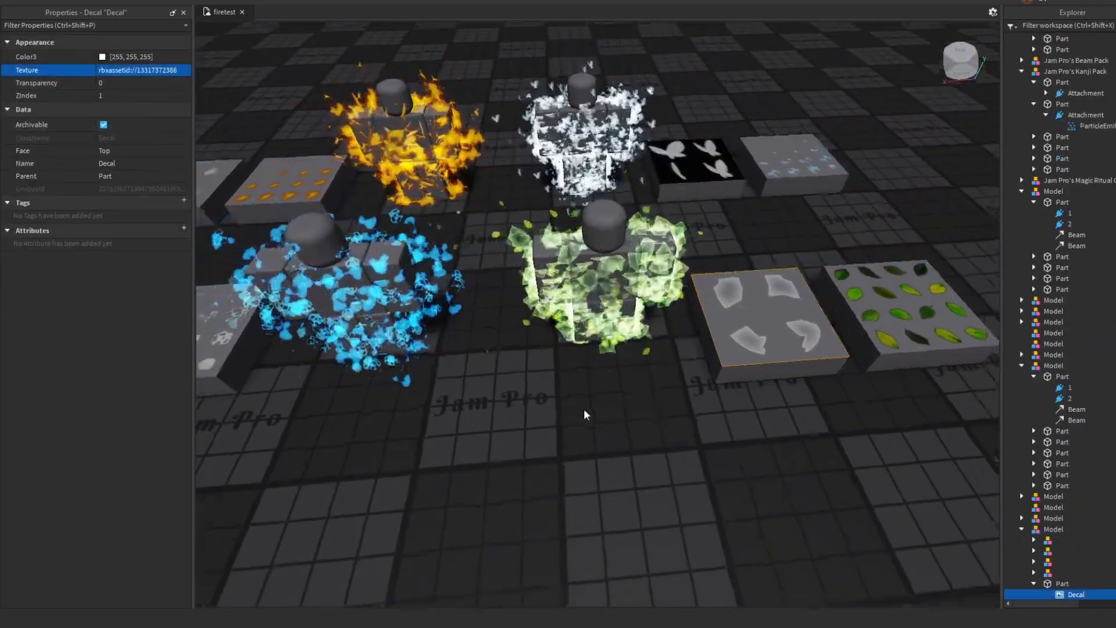
pyautogui.click(611, 449)
pyautogui.press('a')
pyautogui.scroll(5, 1076, 356)
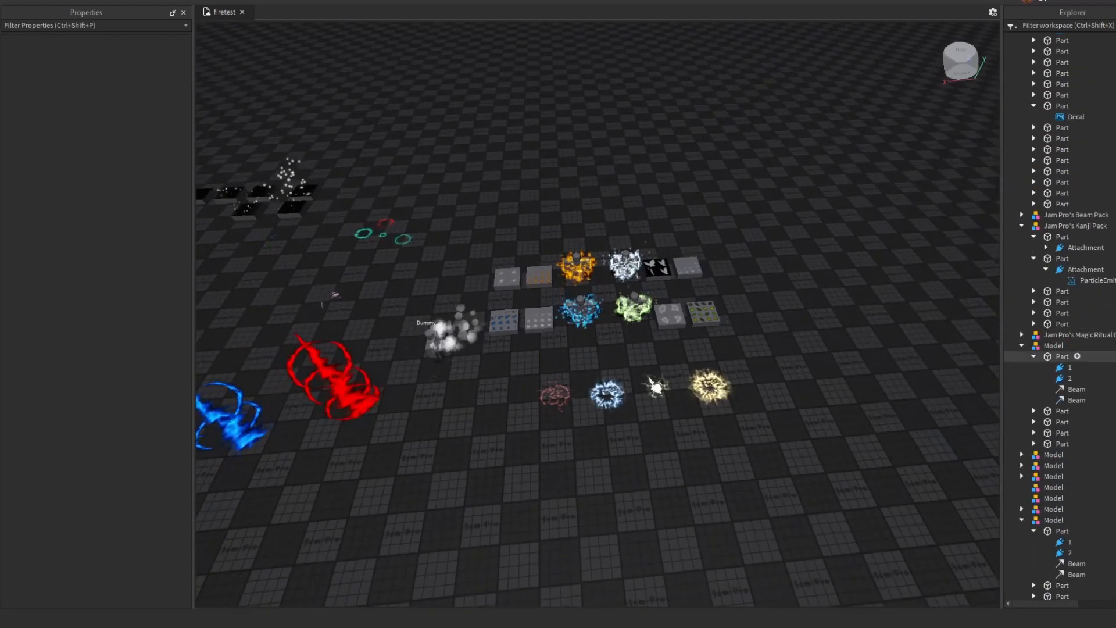
pyautogui.scroll(20, 1076, 166)
pyautogui.click(1074, 147)
pyautogui.press('f')
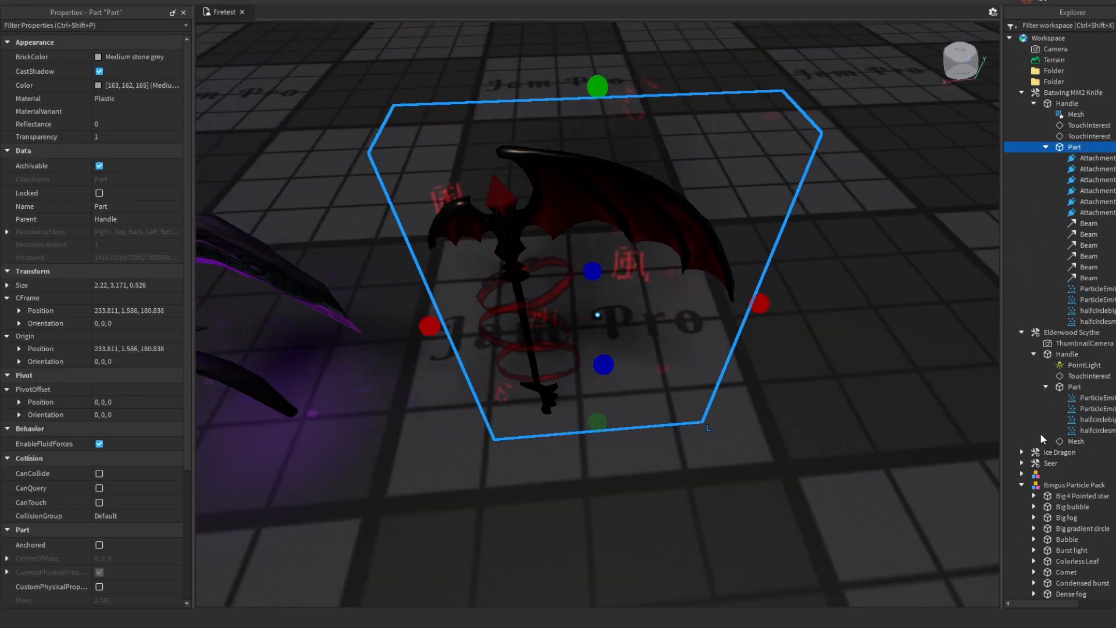
pyautogui.click(1065, 193)
pyautogui.click(129, 136)
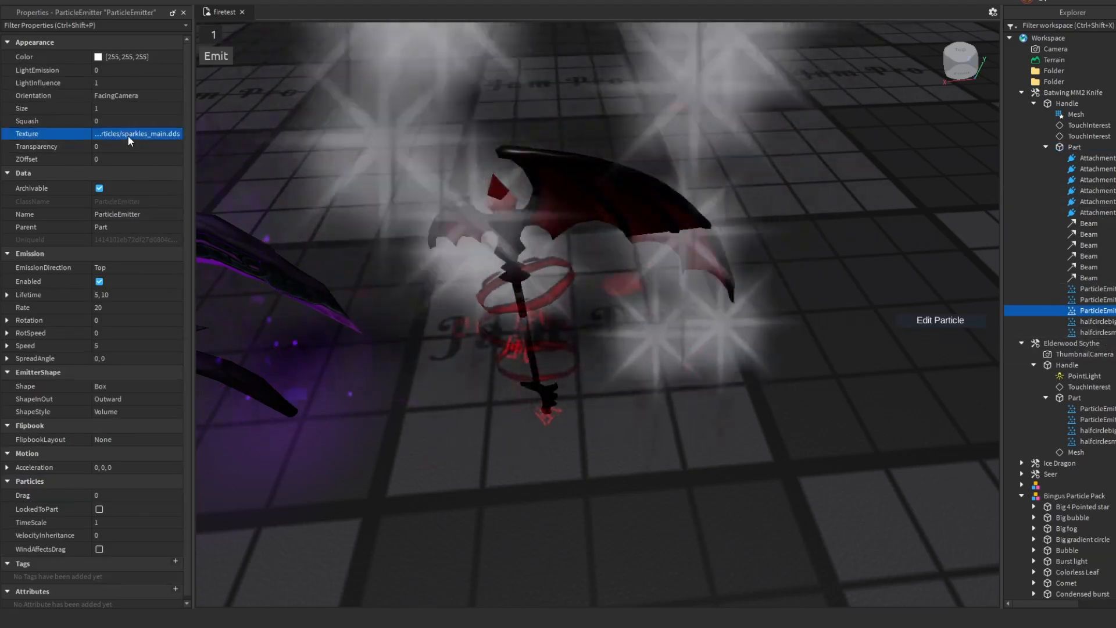
pyautogui.hotkey('ctrl', 'v')
pyautogui.press('Return')
pyautogui.moveTo(847, 390); pyautogui.dragTo(846, 390, button='right')
pyautogui.scroll(-3, 846, 390)
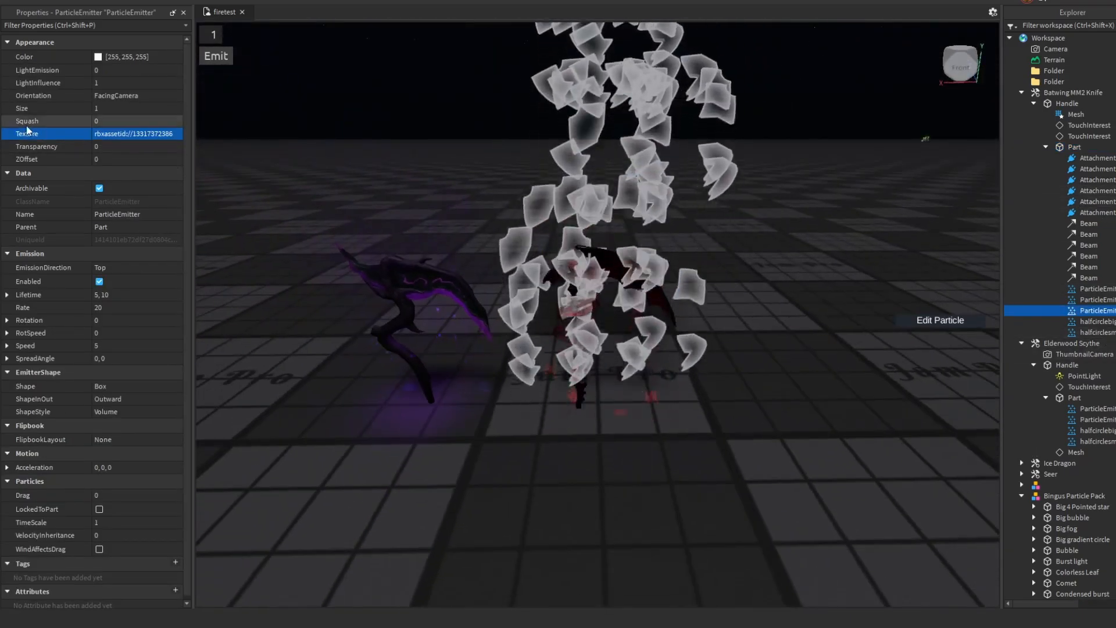
# Set the new shard emitter's FlipbookLayout to Grid2x2 and its FlipbookFramerate to 30
pyautogui.click(120, 441)
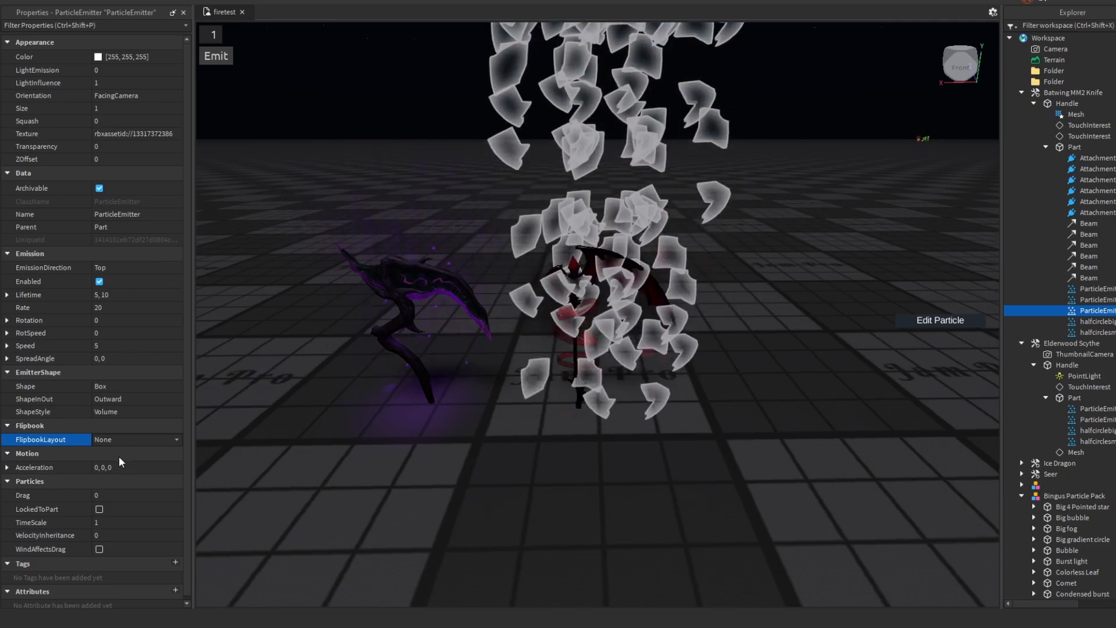
pyautogui.click(117, 456)
pyautogui.click(138, 452)
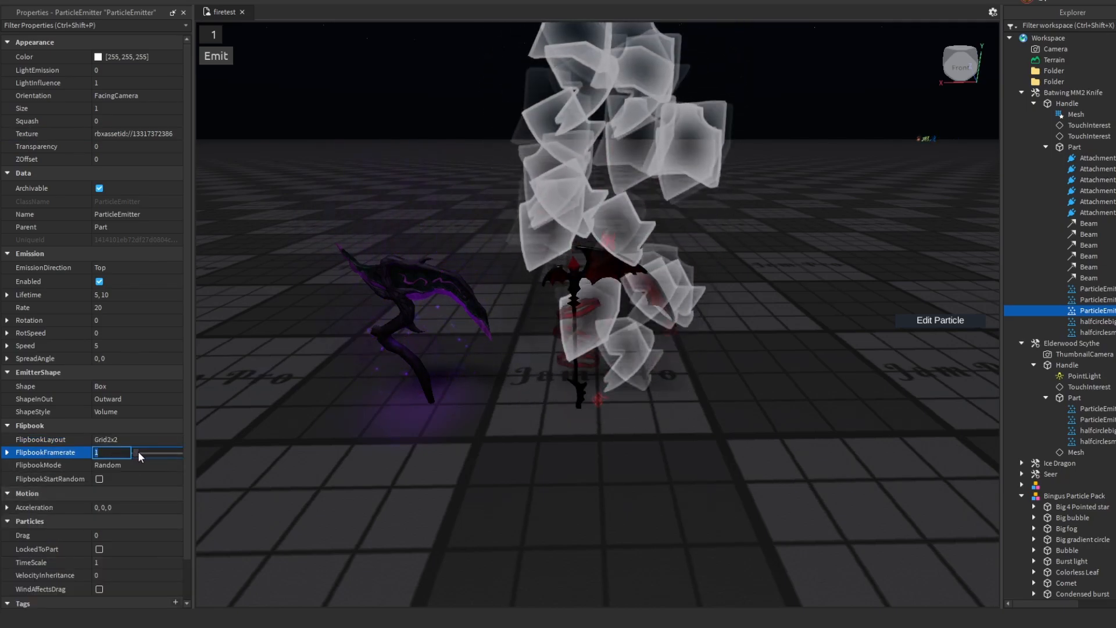
pyautogui.write('30')
pyautogui.press('Return')
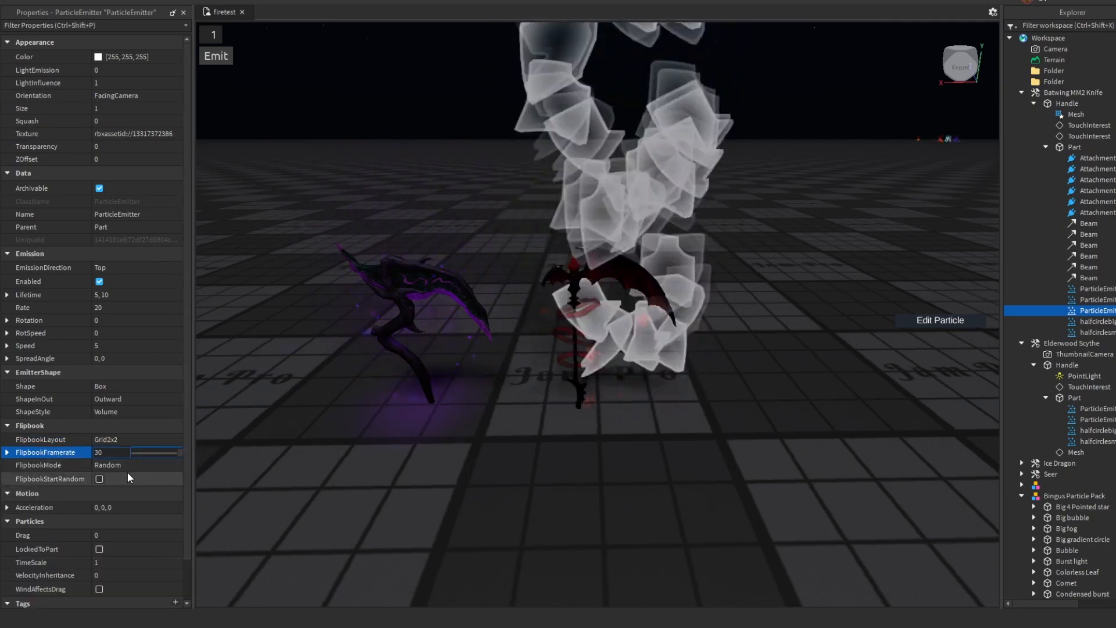
# Set the shard emitter's Speed to 0.5 and its SpreadAngle to -360, 360
pyautogui.click(115, 344)
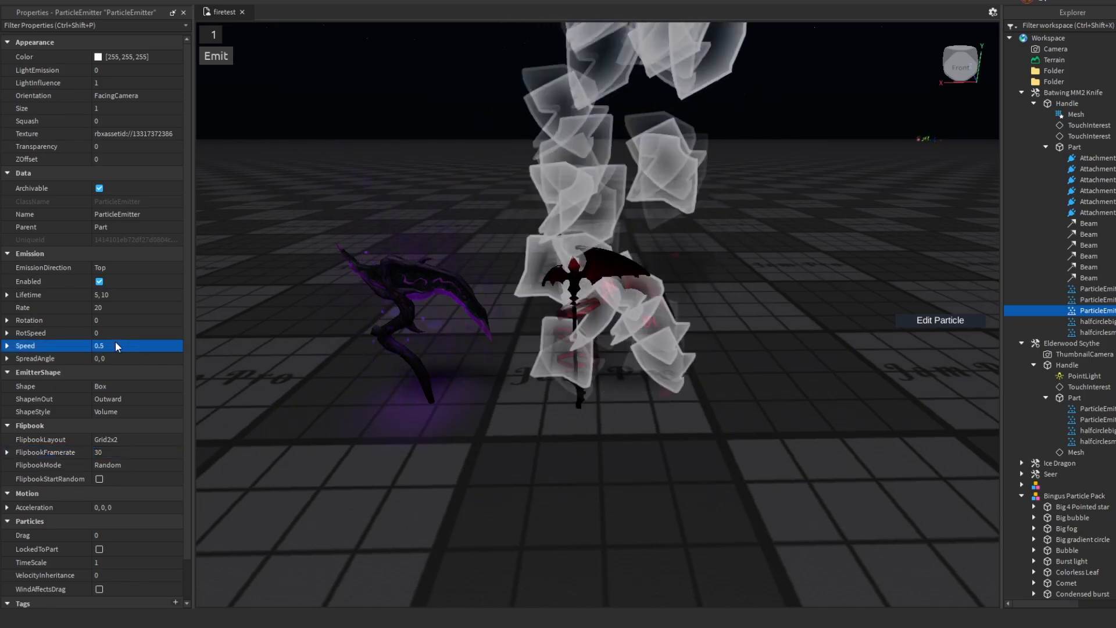
pyautogui.click(125, 358)
pyautogui.write('-360,')
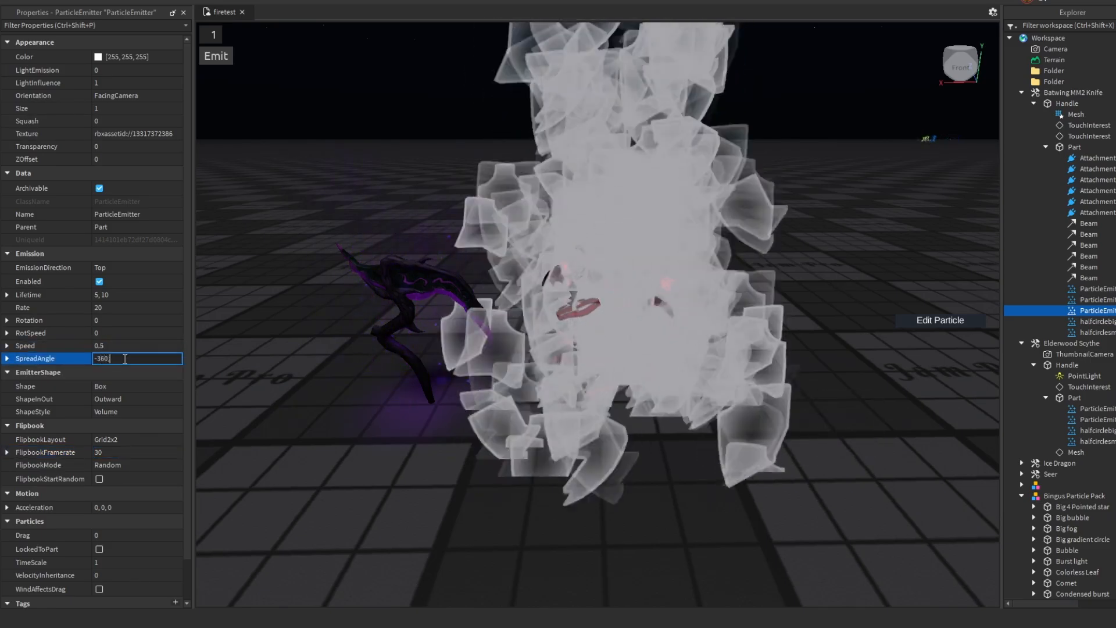
pyautogui.write(' 360')
# Set both the Lifetime and the Rate of the shard emitter to 1
pyautogui.click(123, 295)
pyautogui.write('1')
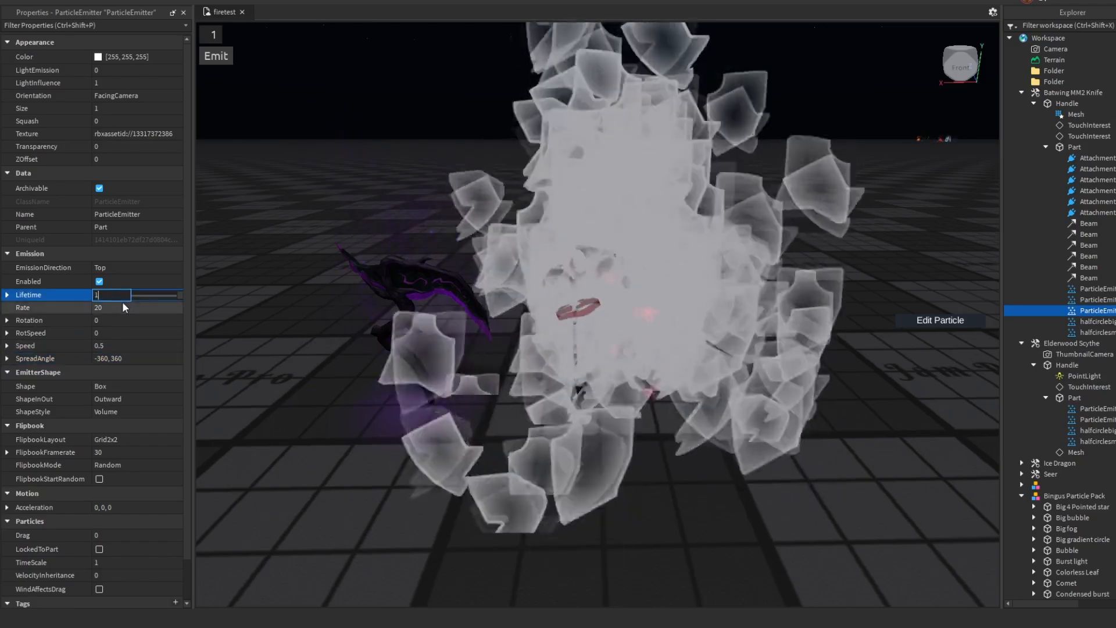
pyautogui.click(120, 305)
pyautogui.write('1')
pyautogui.press('Return')
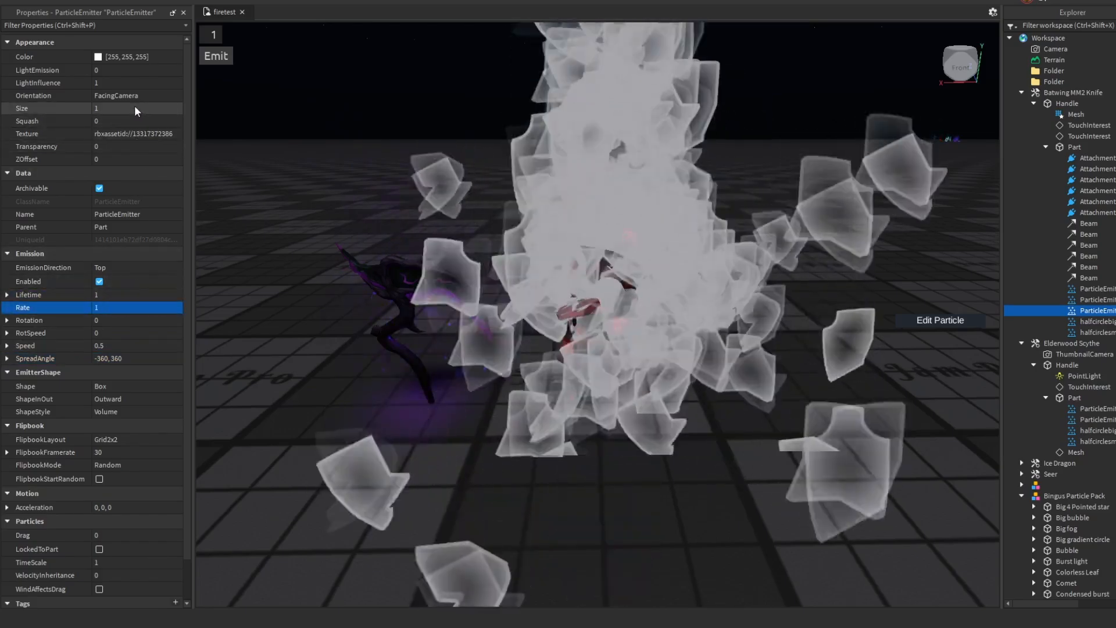
# Reduce the shard emitter's Size to 0.2
pyautogui.click(134, 108)
pyautogui.write('0.5')
pyautogui.press('Return')
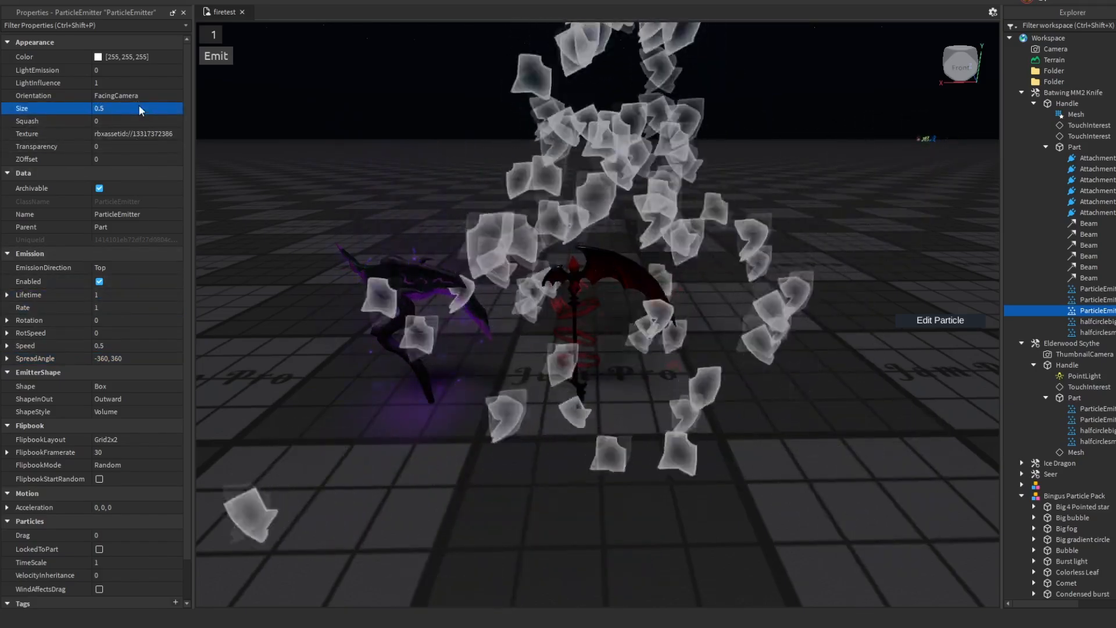
pyautogui.click(138, 108)
pyautogui.write('0')
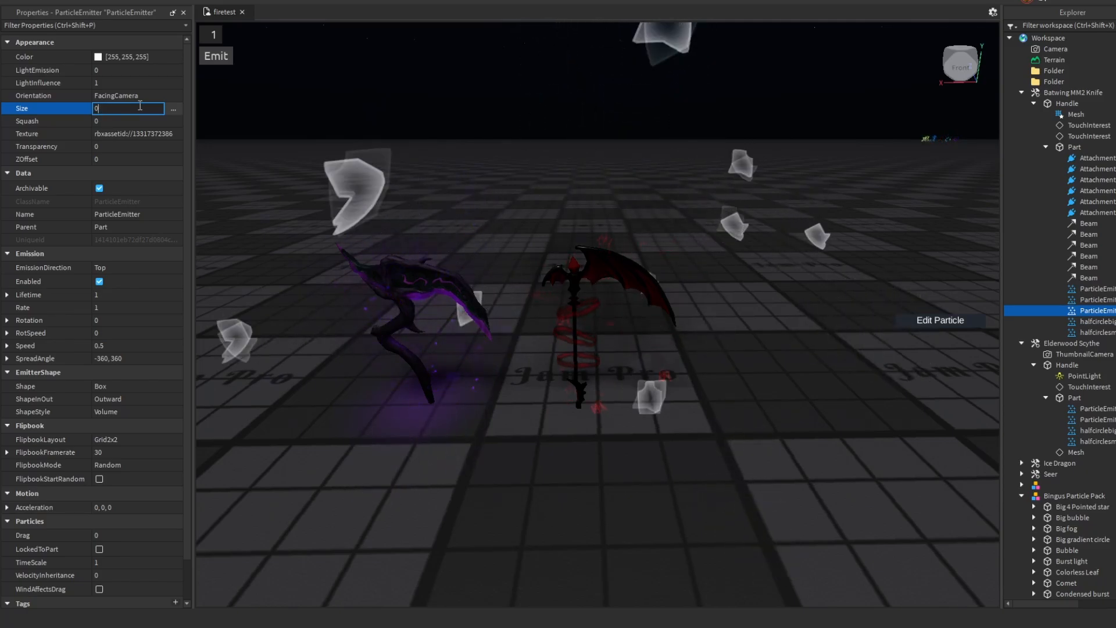
pyautogui.write('.2')
# Shape the shard emitter's Transparency curve to stay low and rise steeply near the end, and set its Rate to 5
pyautogui.click(133, 146)
pyautogui.click(174, 146)
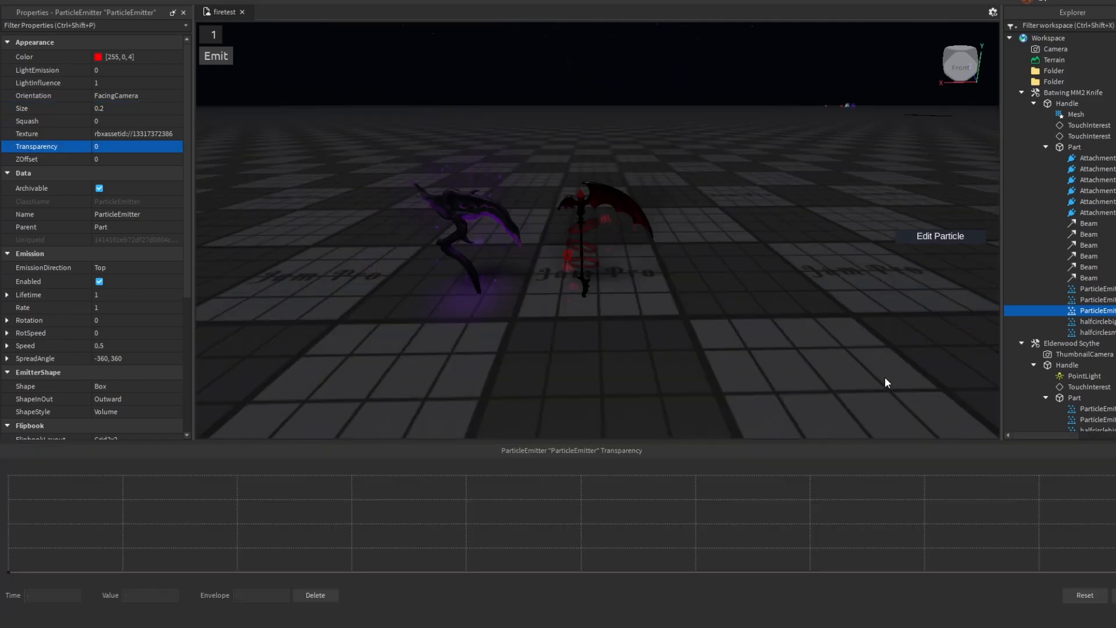
pyautogui.click(892, 518)
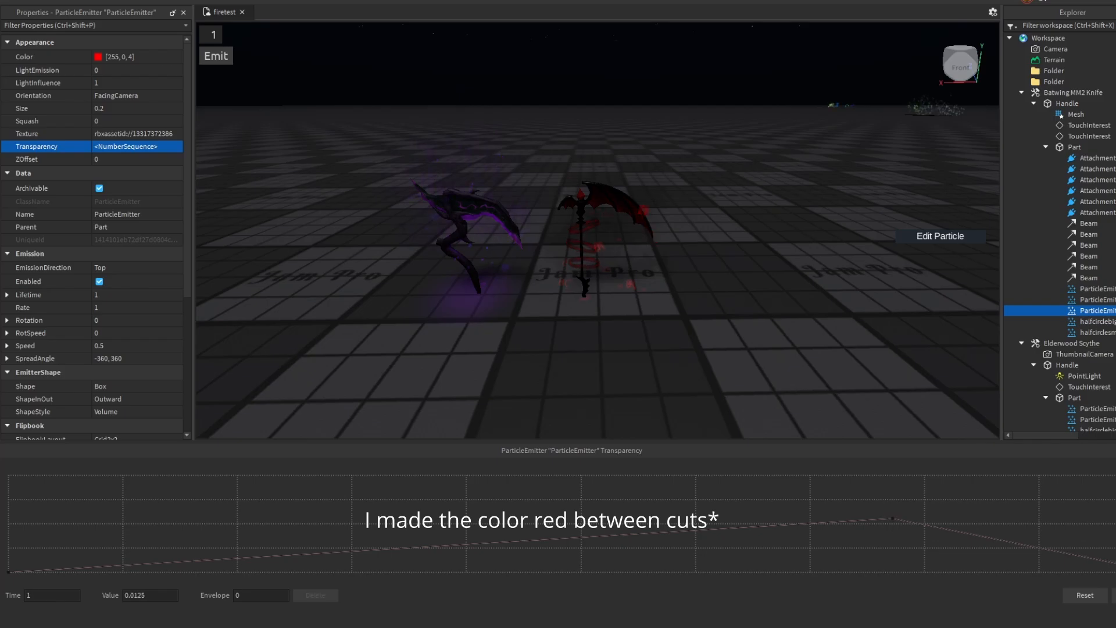
pyautogui.click(900, 499)
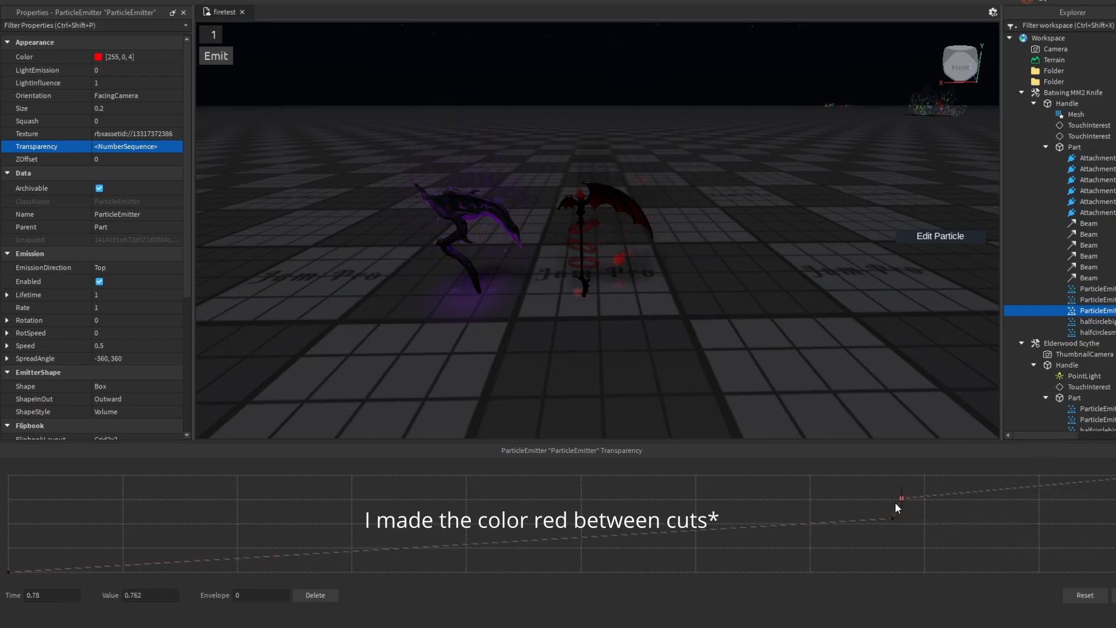
pyautogui.moveTo(891, 519); pyautogui.dragTo(832, 552)
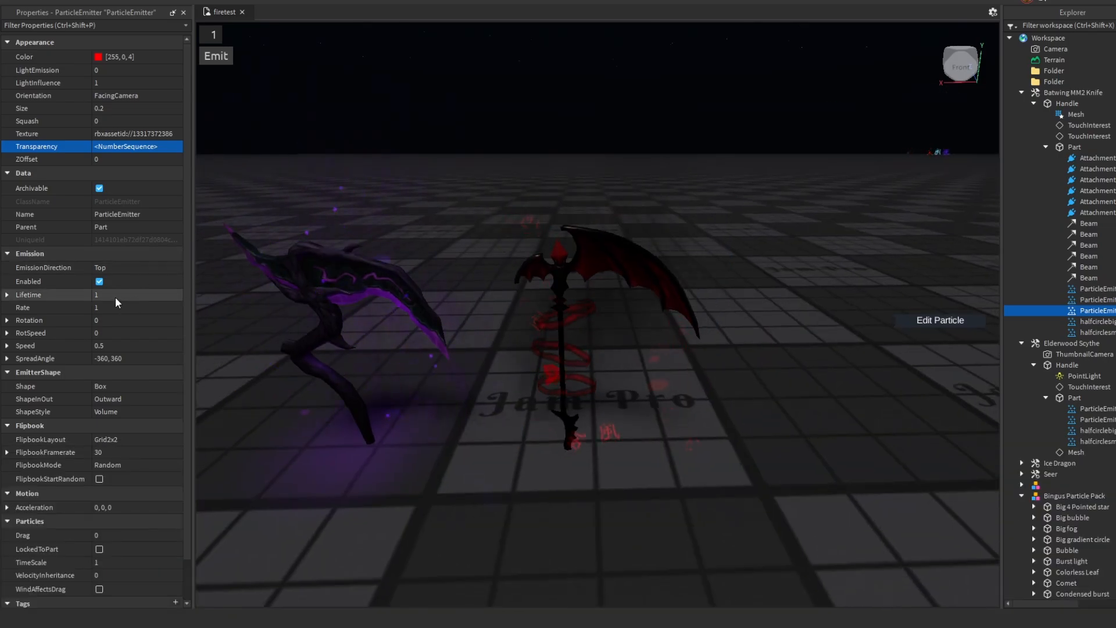
pyautogui.click(111, 308)
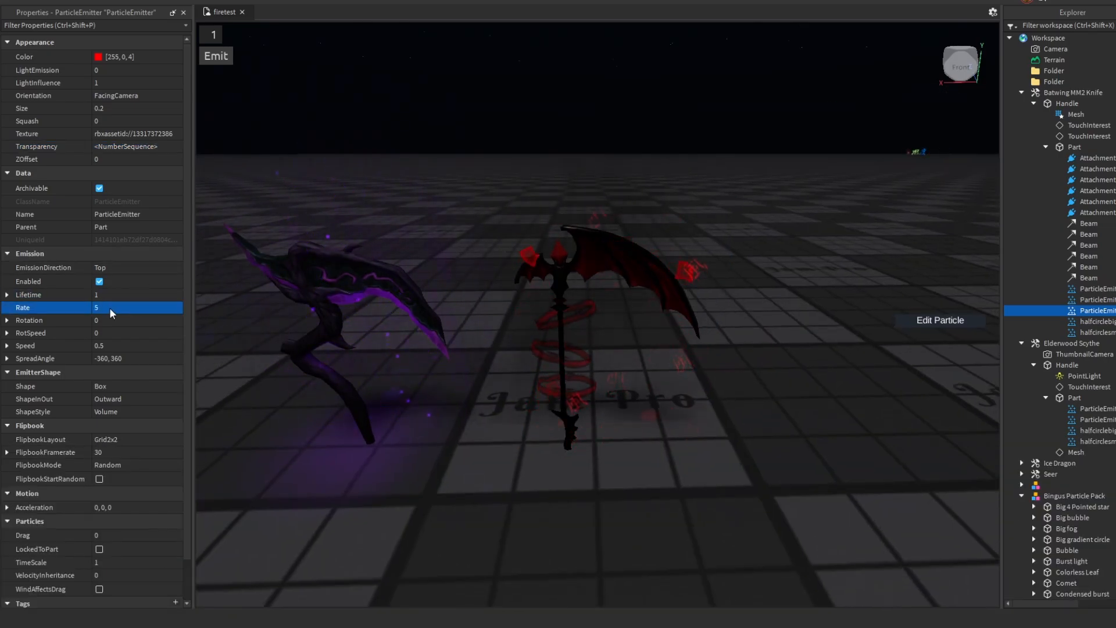
# Try a Size of 0.1 and a different LightEmission on the shard emitter, returning them to 0.2 and 0
pyautogui.click(112, 109)
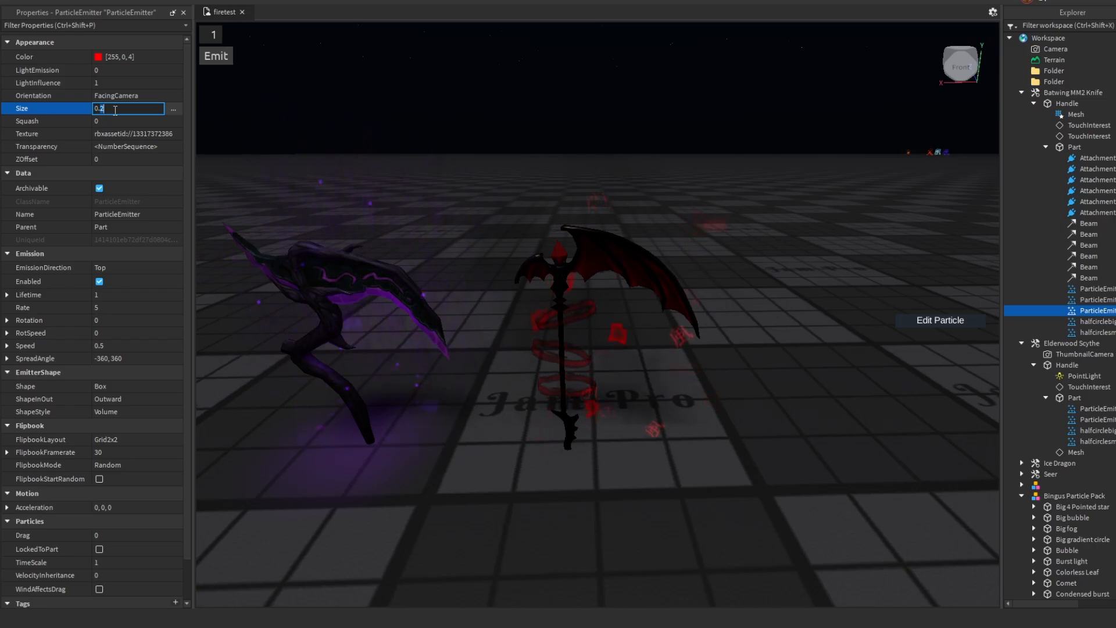
pyautogui.press('BackSpace')
pyautogui.write('1')
pyautogui.press('Return')
pyautogui.click(113, 108)
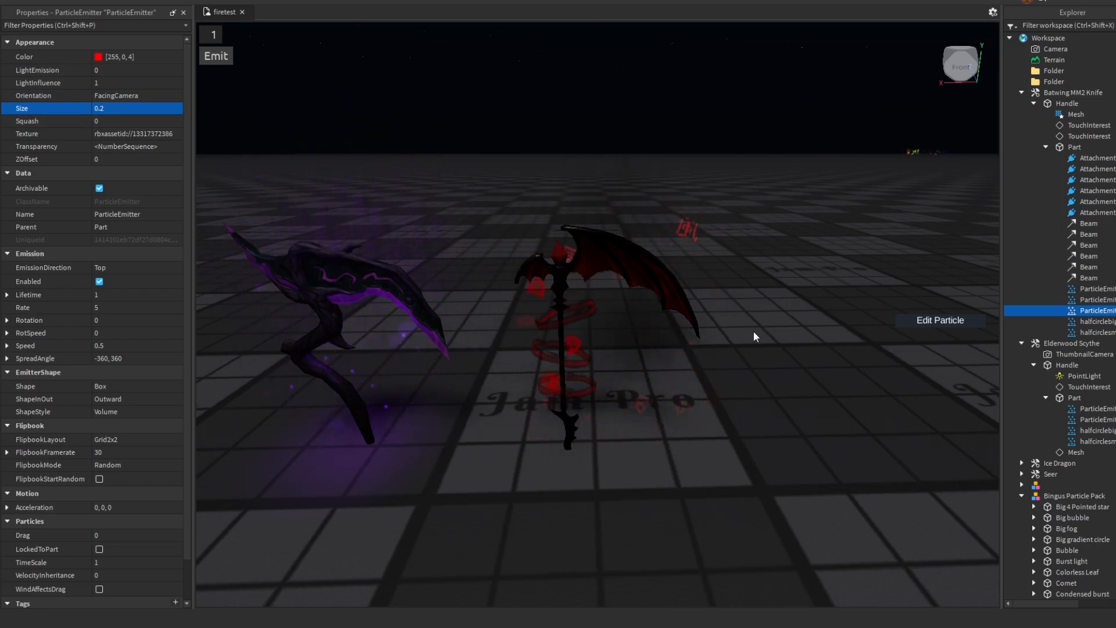
pyautogui.click(129, 70)
pyautogui.moveTo(136, 70); pyautogui.dragTo(60, 81)
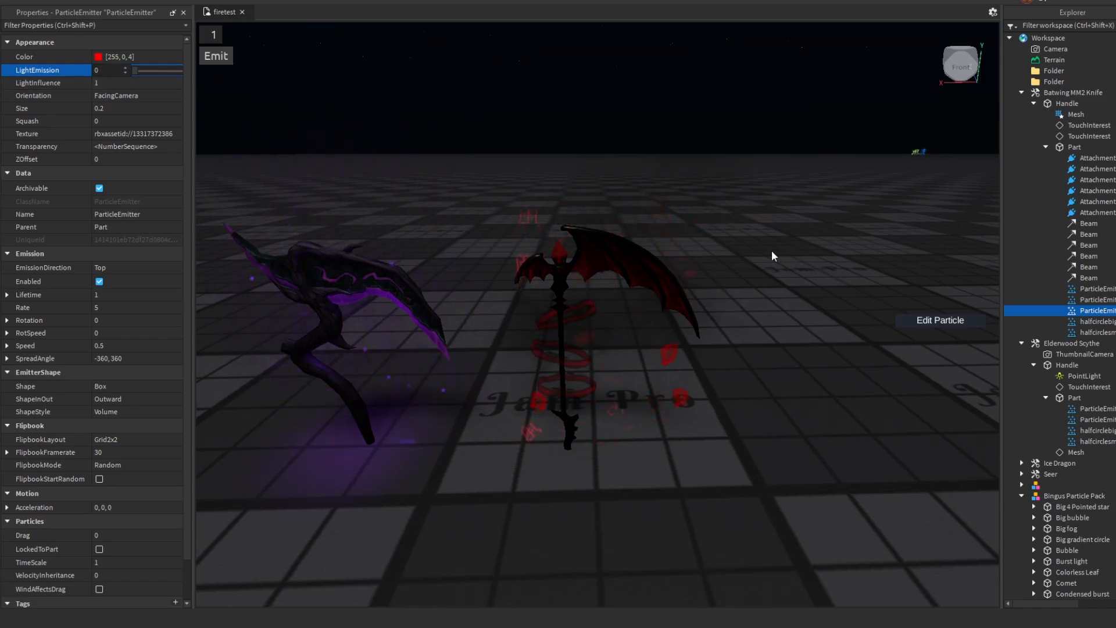
pyautogui.click(1087, 299)
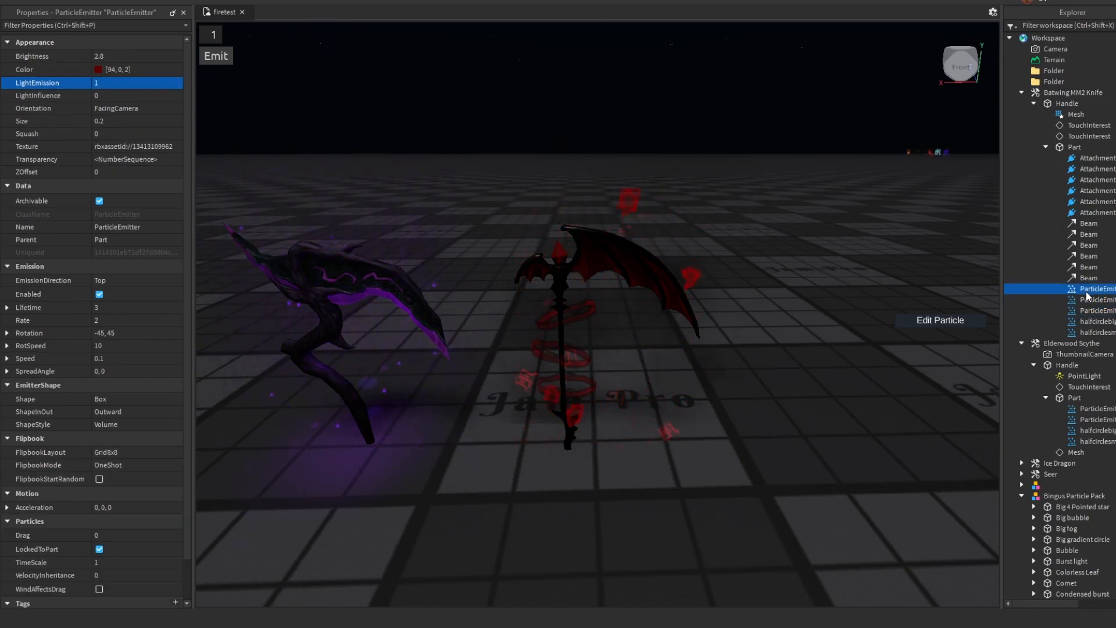
pyautogui.click(1087, 288)
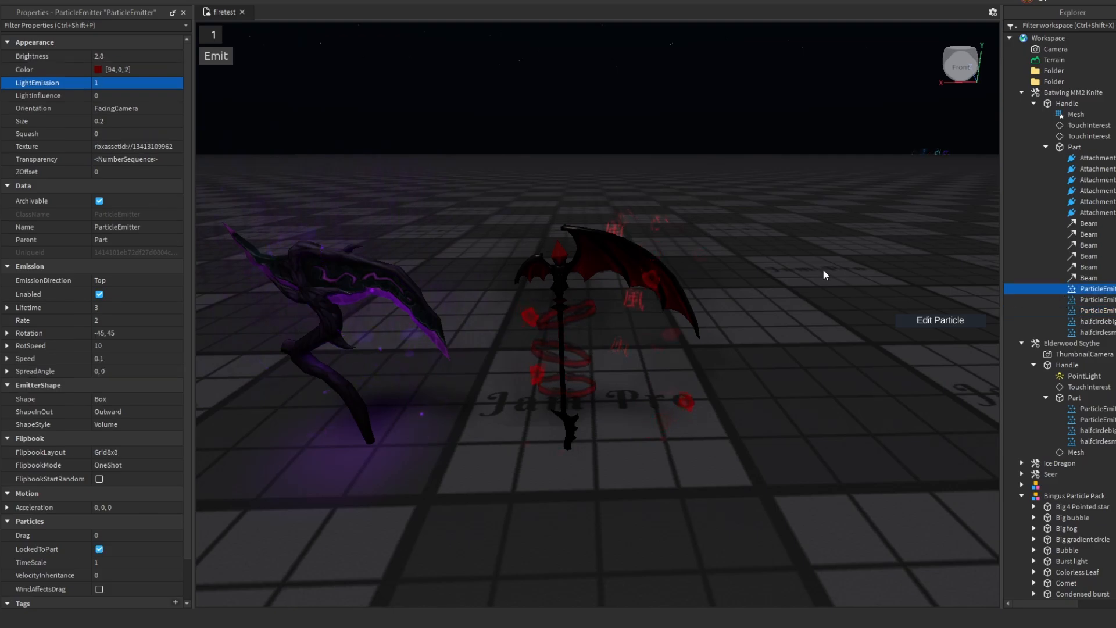
pyautogui.click(101, 74)
# Duplicate the red shard emitter and set the copy's Size to 0.1
pyautogui.click(1087, 311)
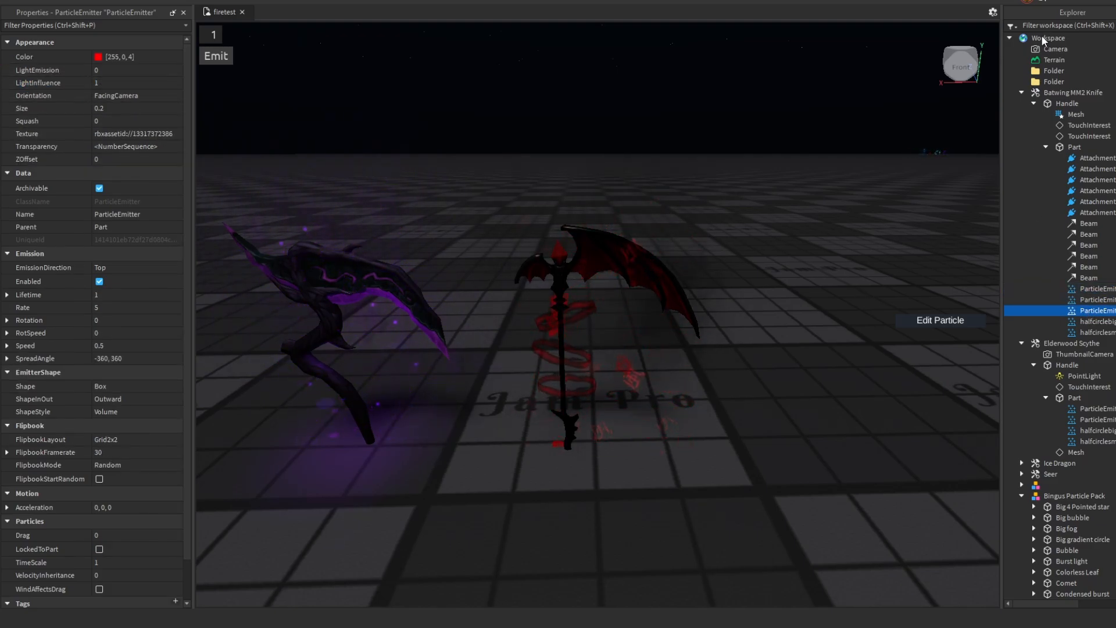
pyautogui.hotkey('ctrl', 'd')
pyautogui.click(112, 109)
pyautogui.write('0.')
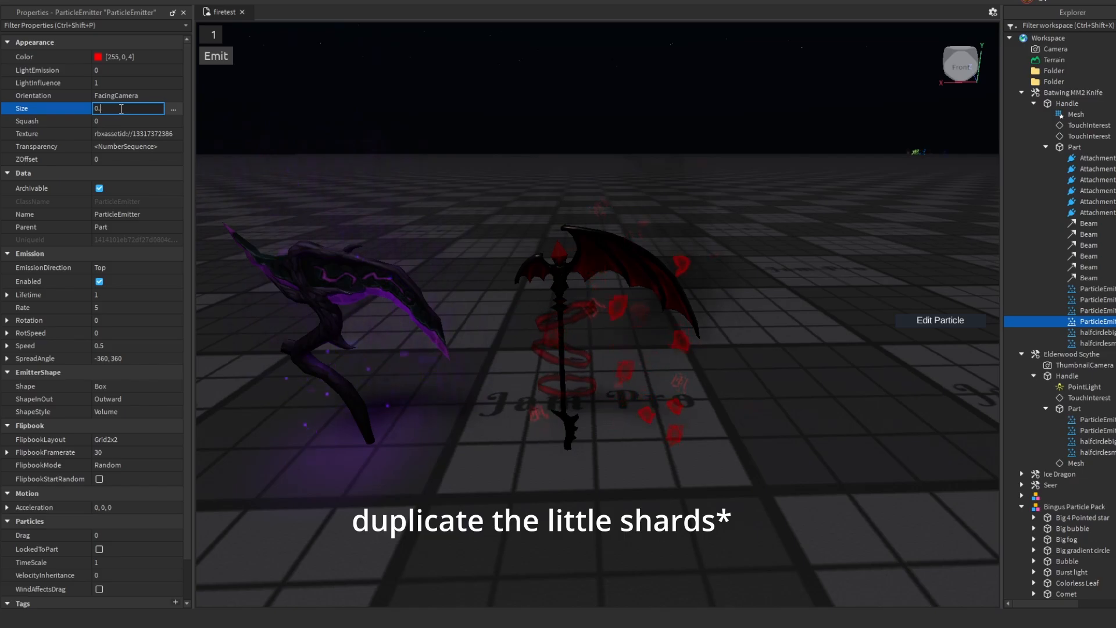
pyautogui.write('1')
# Recolor the duplicated shard emitter to a darker red, 199, 0, 3
pyautogui.click(100, 70)
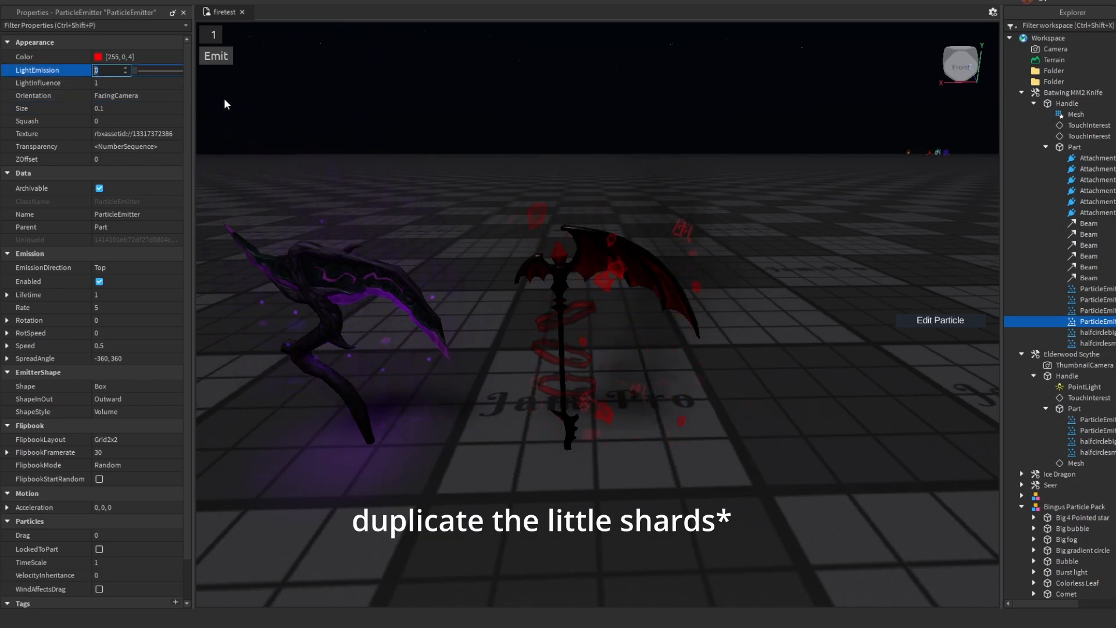
pyautogui.click(119, 56)
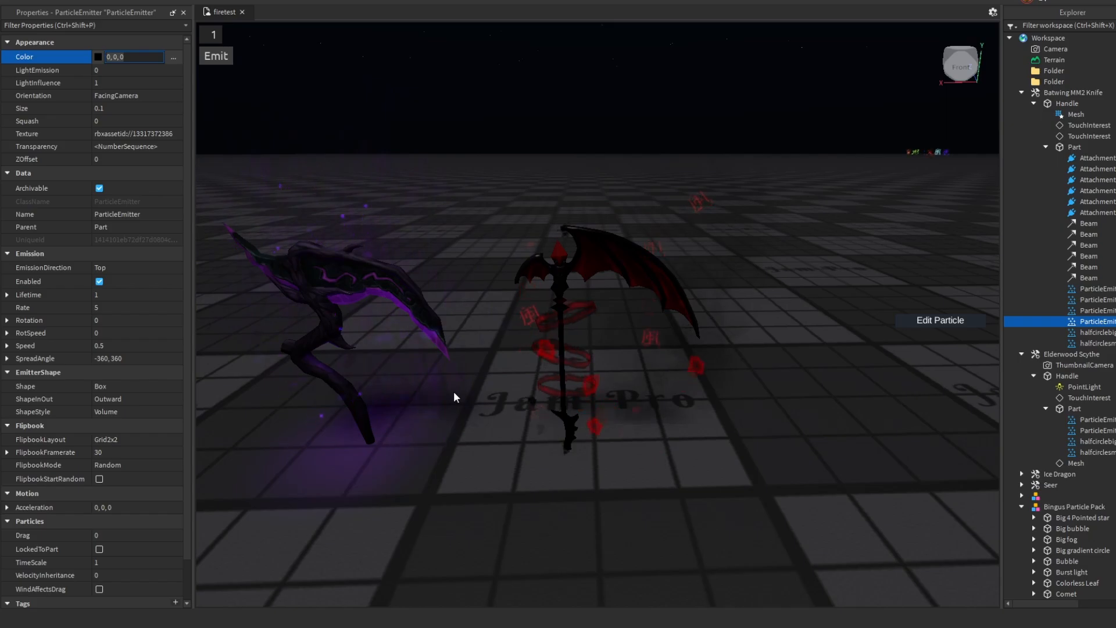
pyautogui.moveTo(446, 280); pyautogui.dragTo(443, 268)
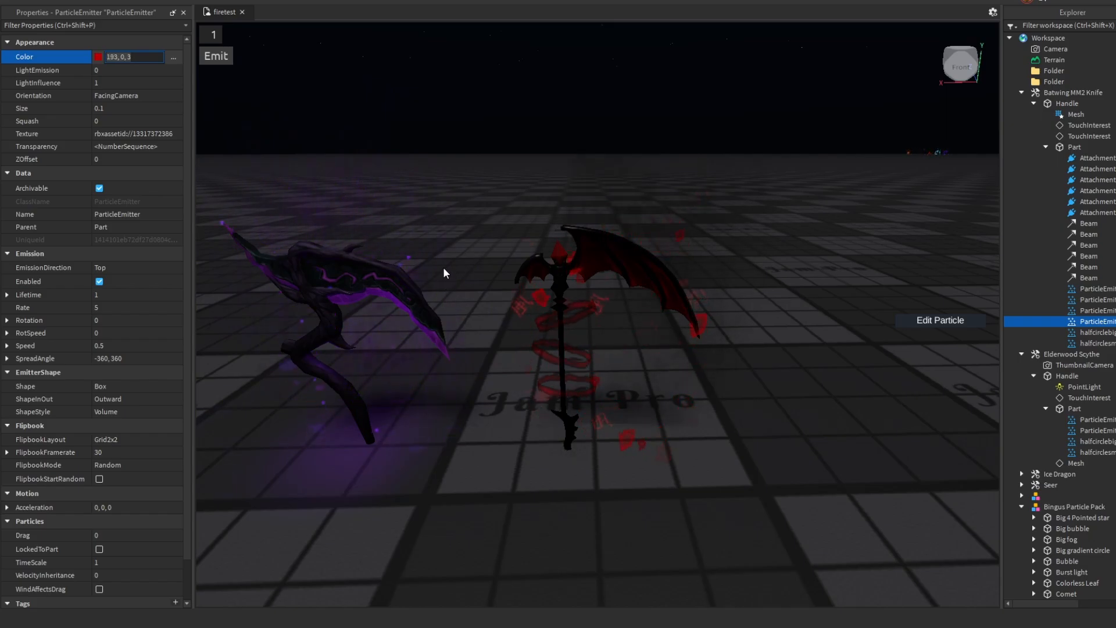
# Raise the small shard emitter's Transparency curve, starting near 0.4, reaching about 0.71 at time 0.69 and continuing higher toward the end
pyautogui.click(134, 146)
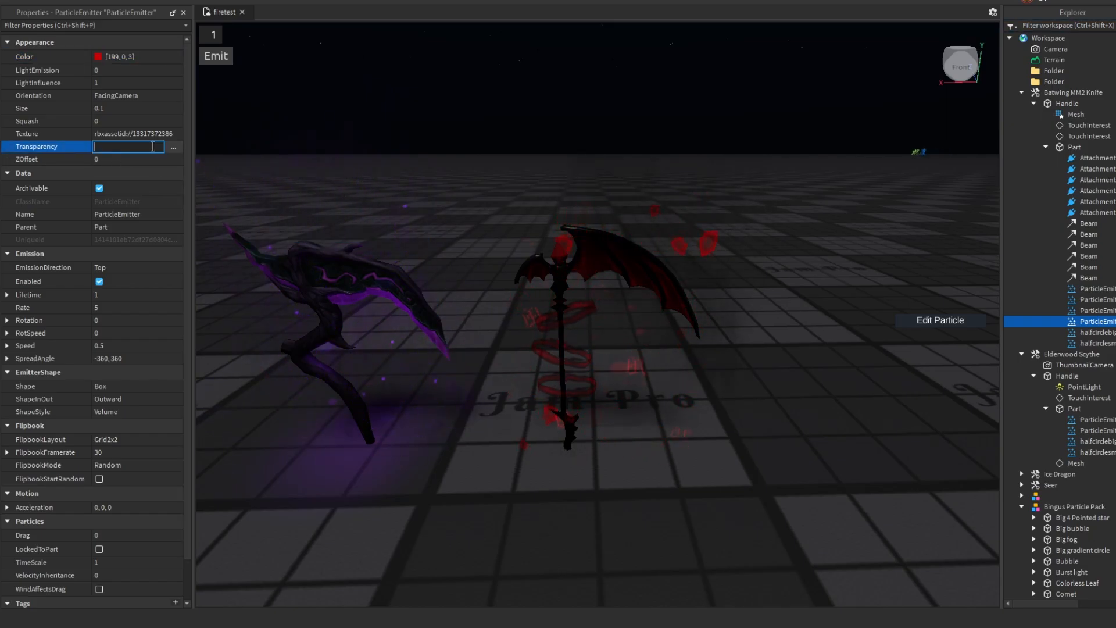
pyautogui.click(173, 146)
pyautogui.moveTo(8, 572); pyautogui.dragTo(9, 528)
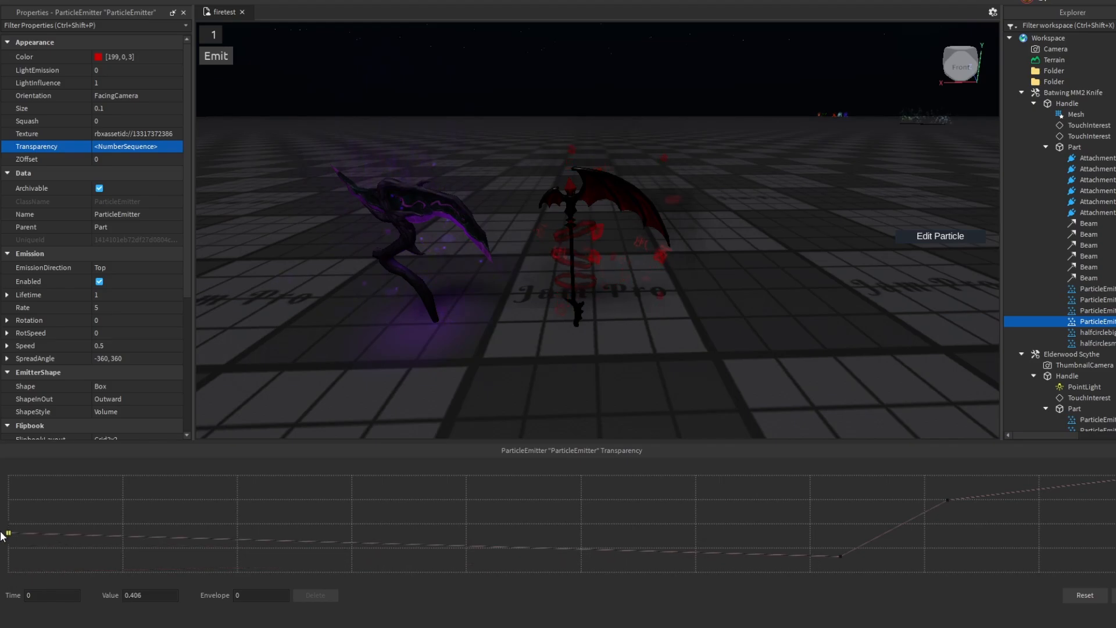
pyautogui.moveTo(841, 556); pyautogui.dragTo(799, 503)
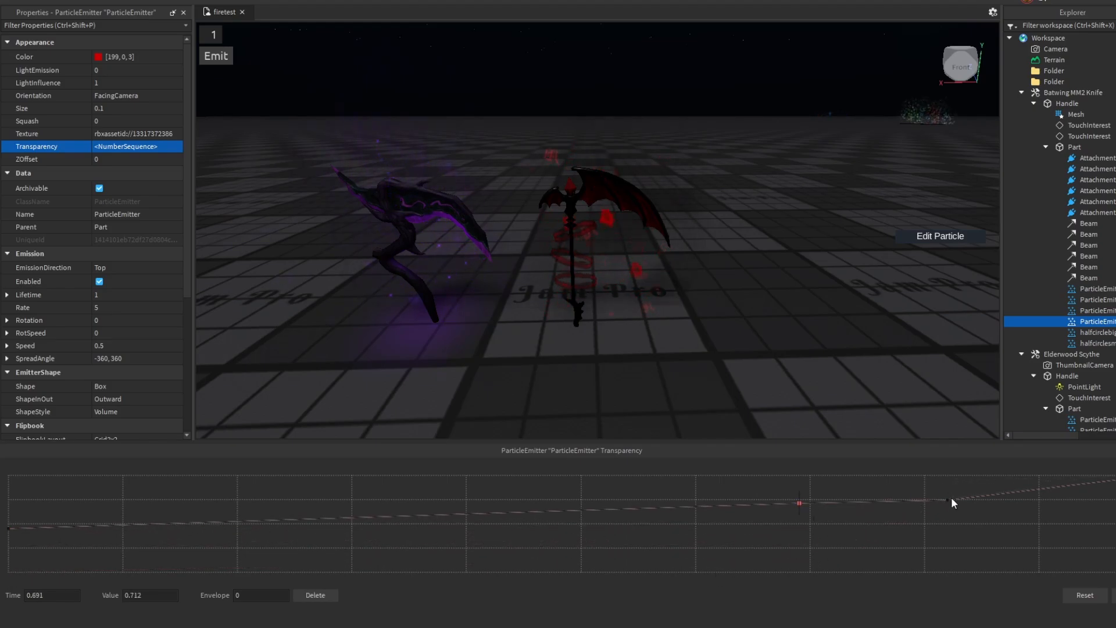
pyautogui.moveTo(951, 498); pyautogui.dragTo(929, 486)
pyautogui.click(1114, 595)
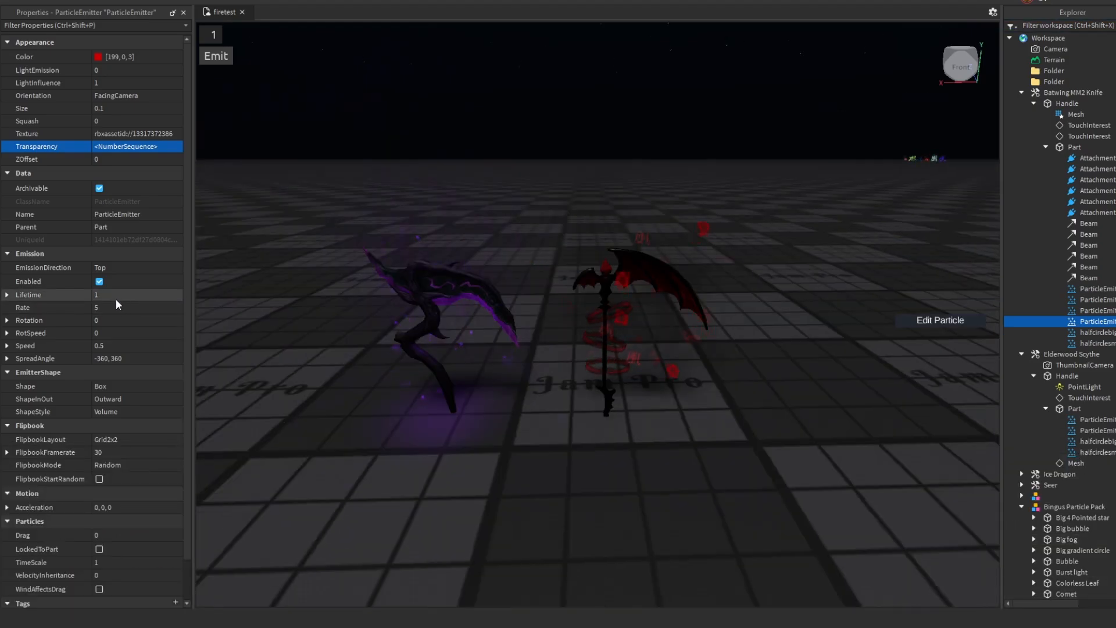
# Set the small shard emitter's Rate to 10 and its Lifetime to 2
pyautogui.click(117, 305)
pyautogui.write('10')
pyautogui.press('Return')
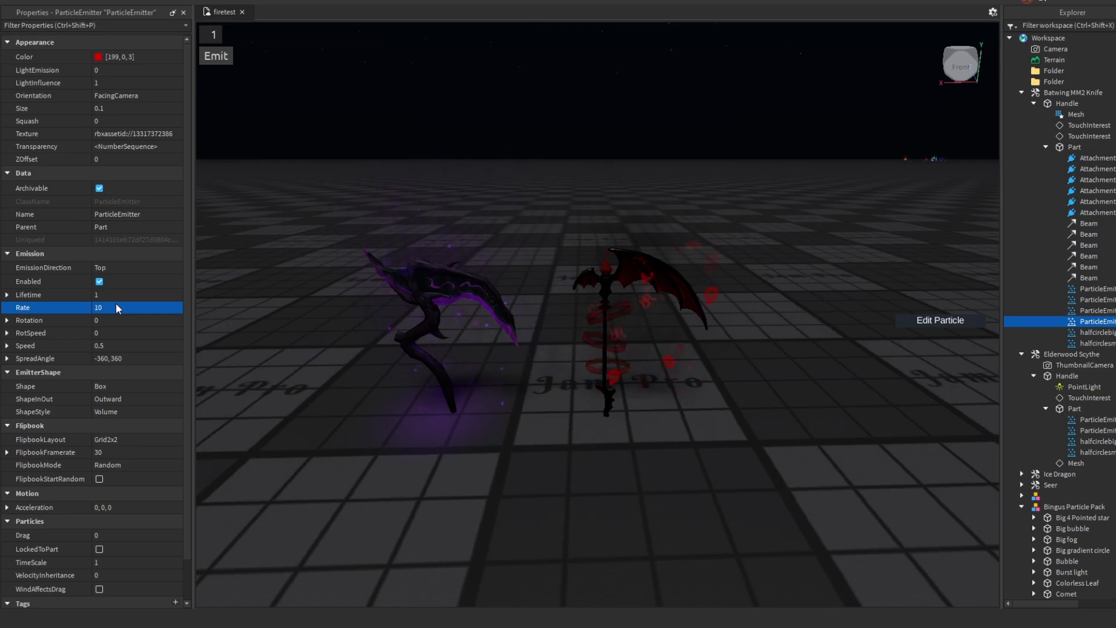
pyautogui.click(114, 296)
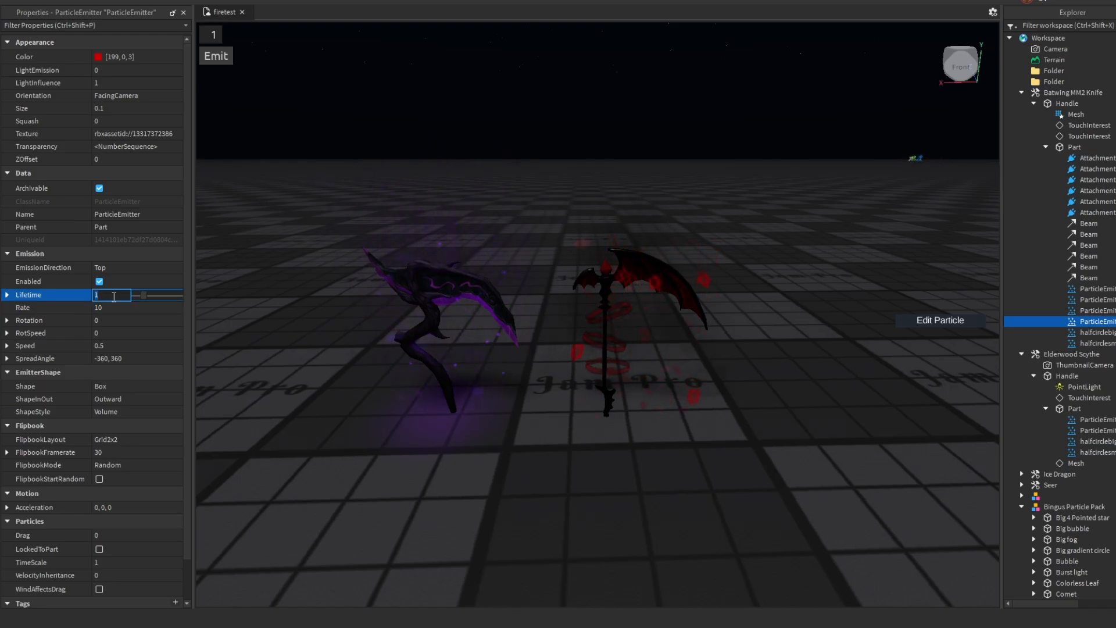
pyautogui.write('2')
pyautogui.press('Return')
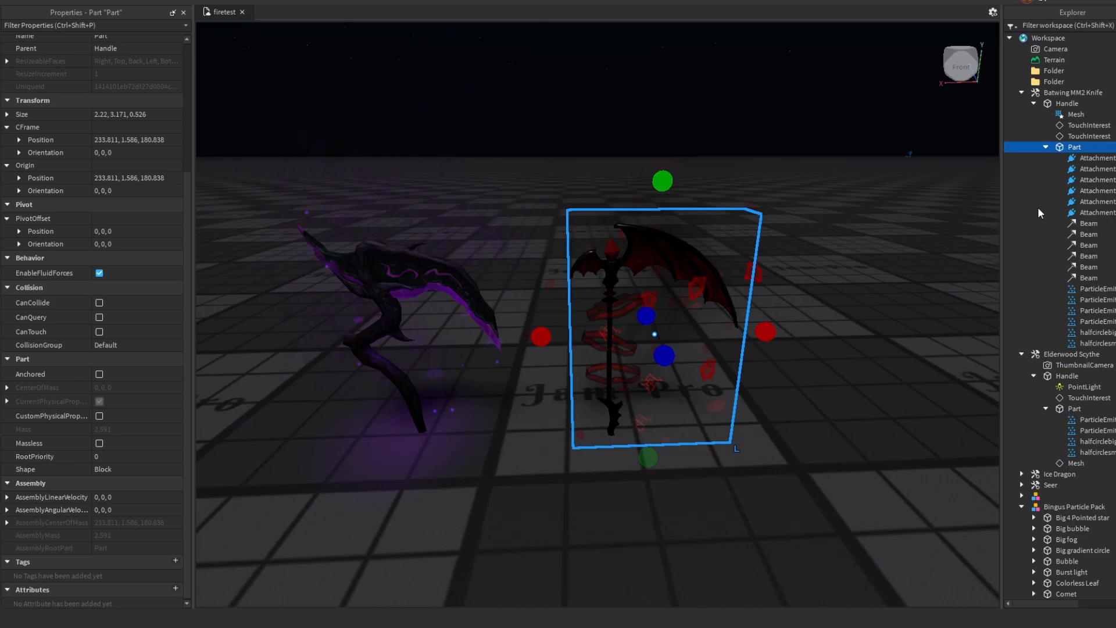
# Duplicate the knife's effect part, leaving the attachments and beams in the original and only the particle emitters in the copy
pyautogui.hotkey('ctrl', 'd')
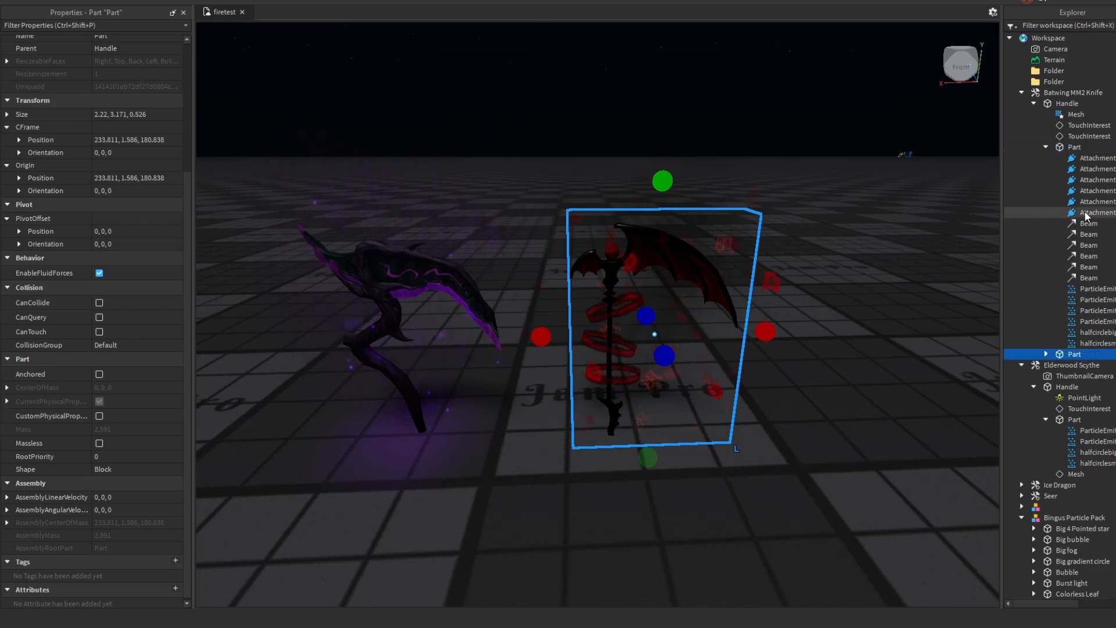
pyautogui.click(1091, 344)
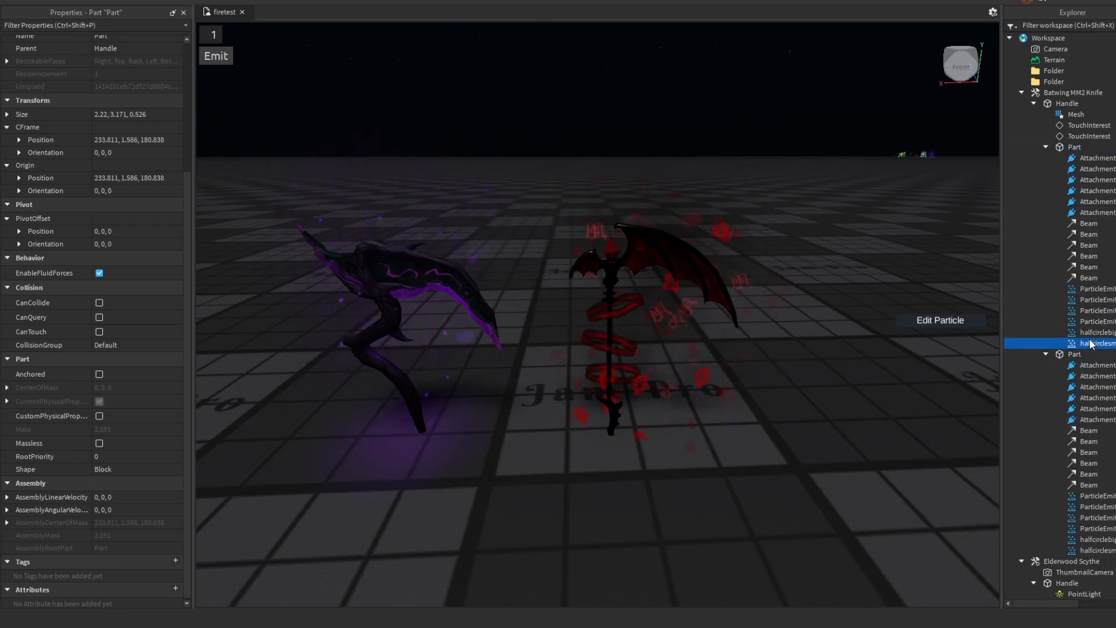
pyautogui.keyDown('shift'); pyautogui.click(1092, 289); pyautogui.keyUp('shift')
pyautogui.press('Delete')
pyautogui.click(1093, 299)
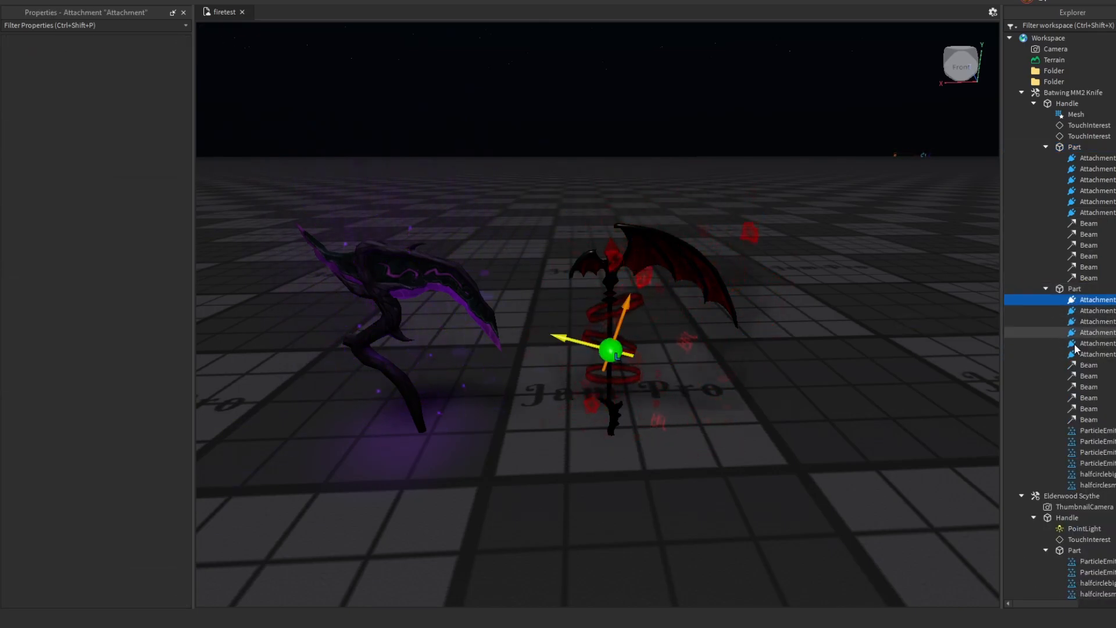
pyautogui.keyDown('shift'); pyautogui.click(1088, 419); pyautogui.keyUp('shift')
pyautogui.press('Delete')
# Narrow the emitter part to about 1.01 studs wide around the knife's handle
pyautogui.click(1061, 289)
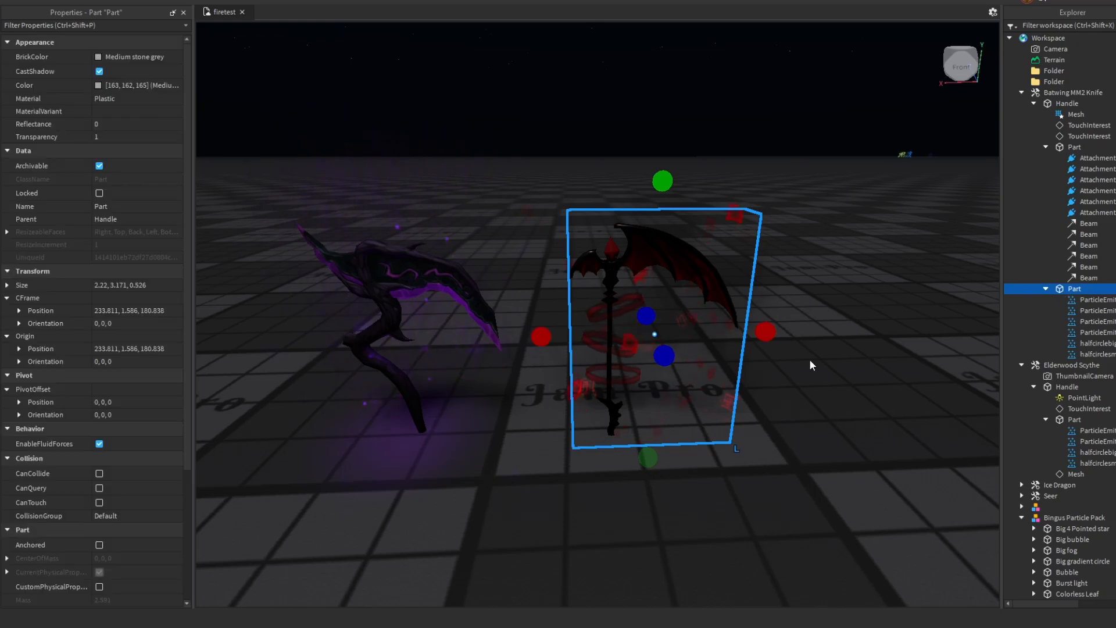
pyautogui.moveTo(765, 332); pyautogui.dragTo(688, 330)
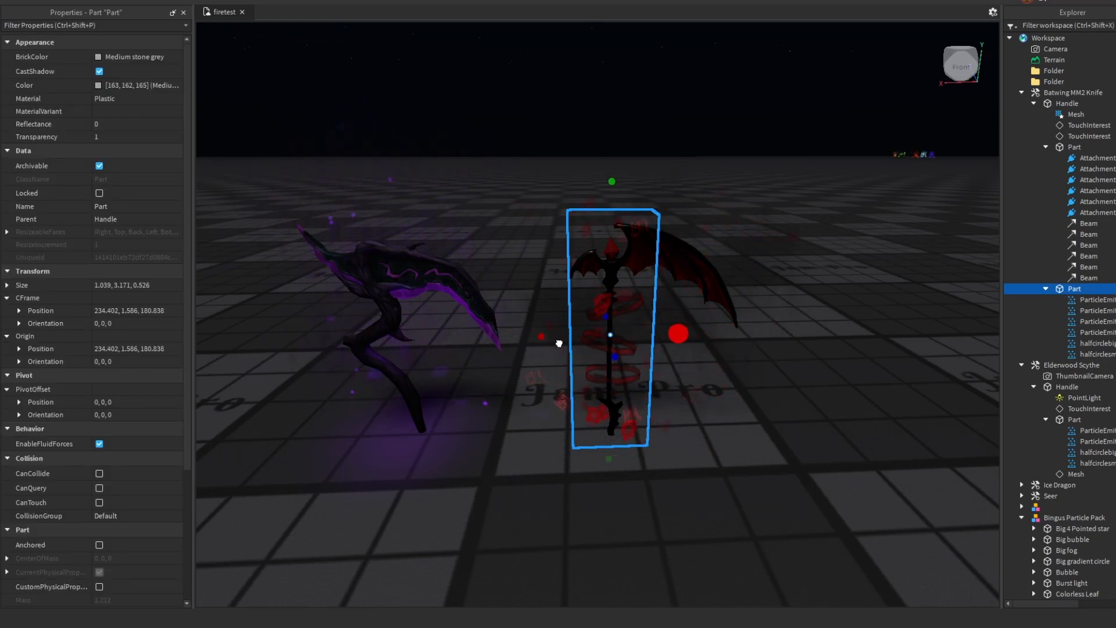
pyautogui.moveTo(547, 335); pyautogui.dragTo(547, 334)
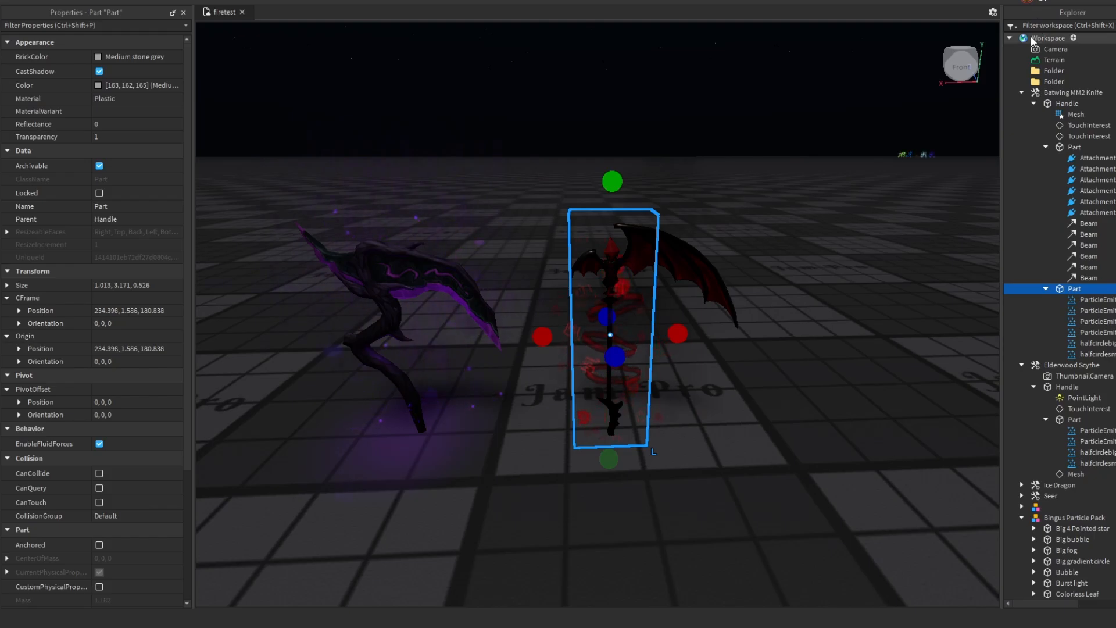
# Duplicate the emitter part and resize the copy to about 2.17 by 0.89 studs so it covers only the wings
pyautogui.hotkey('ctrl', 'd')
pyautogui.moveTo(609, 459); pyautogui.dragTo(610, 312)
pyautogui.moveTo(685, 240); pyautogui.dragTo(777, 238)
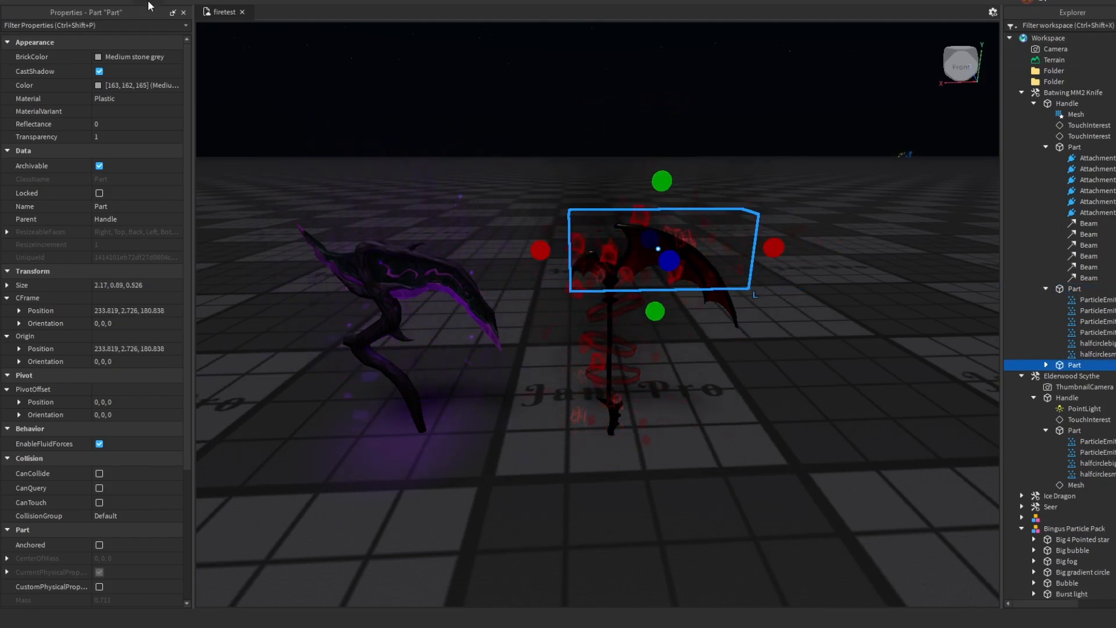
# Delete the narrow, full-height emitter part from the knife, keeping the one over the wings
pyautogui.hotkey('ctrl', '4')
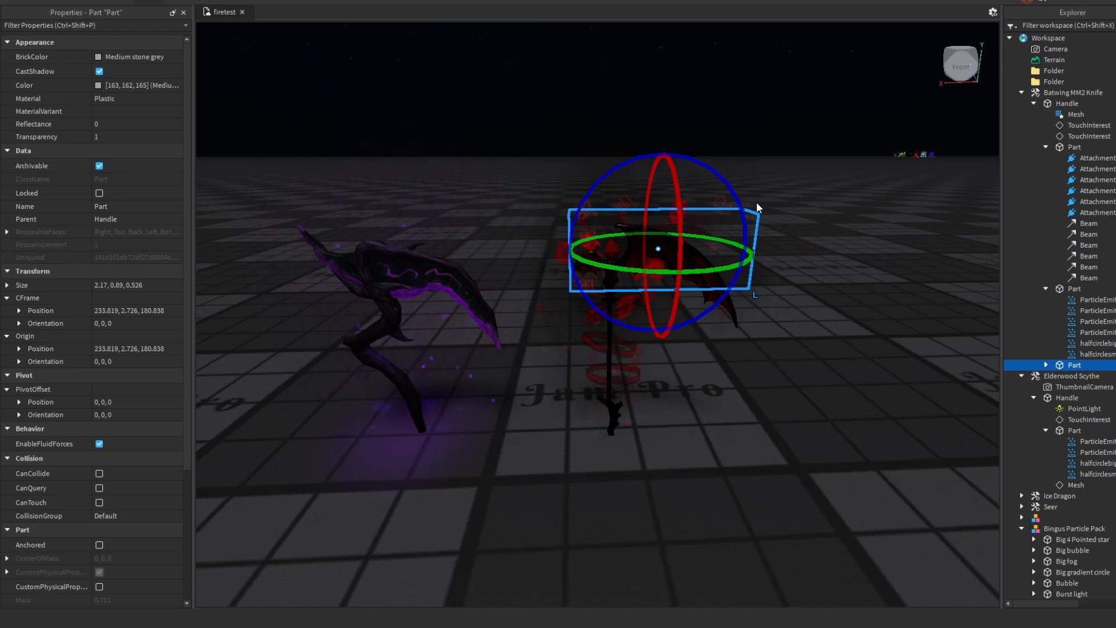
pyautogui.click(811, 260)
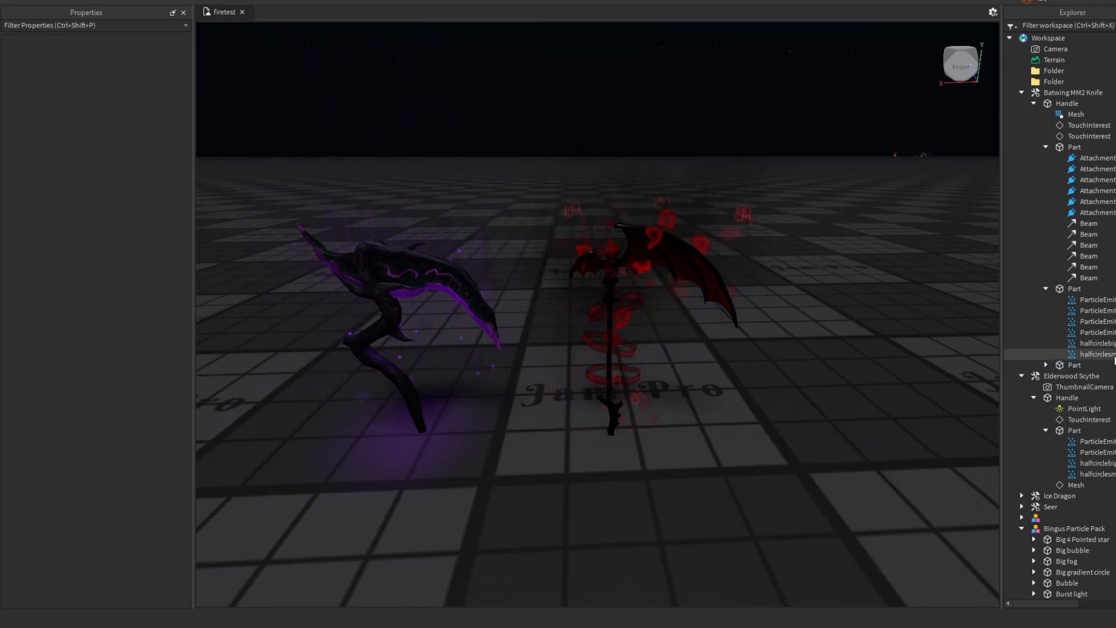
pyautogui.click(1072, 290)
pyautogui.press('Delete')
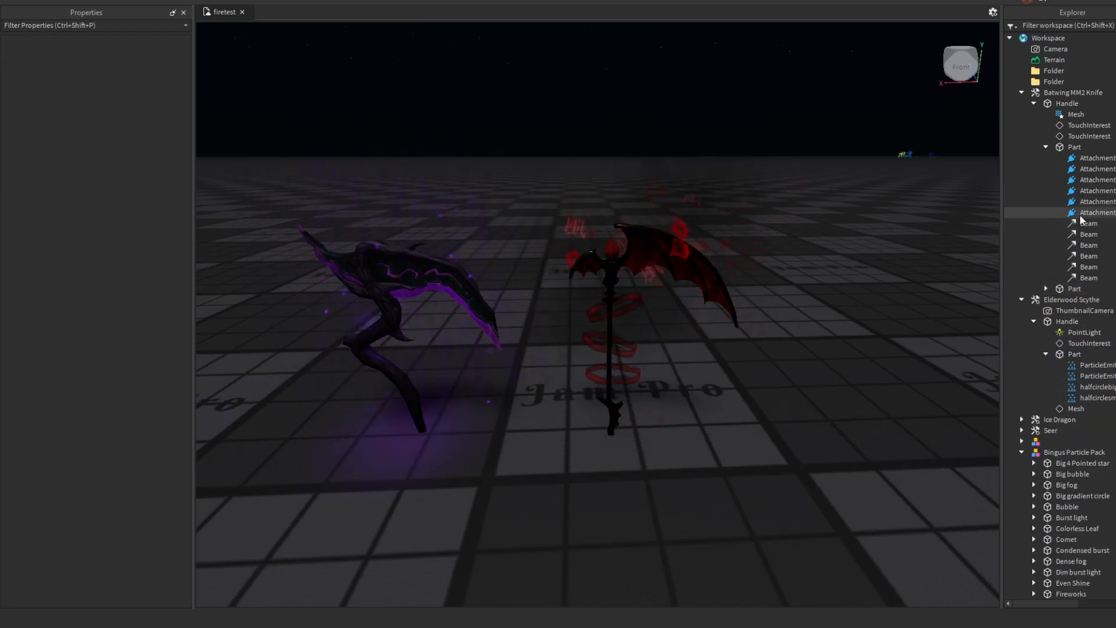
# Set the Rate to 1 on both the black smoke emitter and the red kanji emitter in the wing part
pyautogui.click(1078, 374)
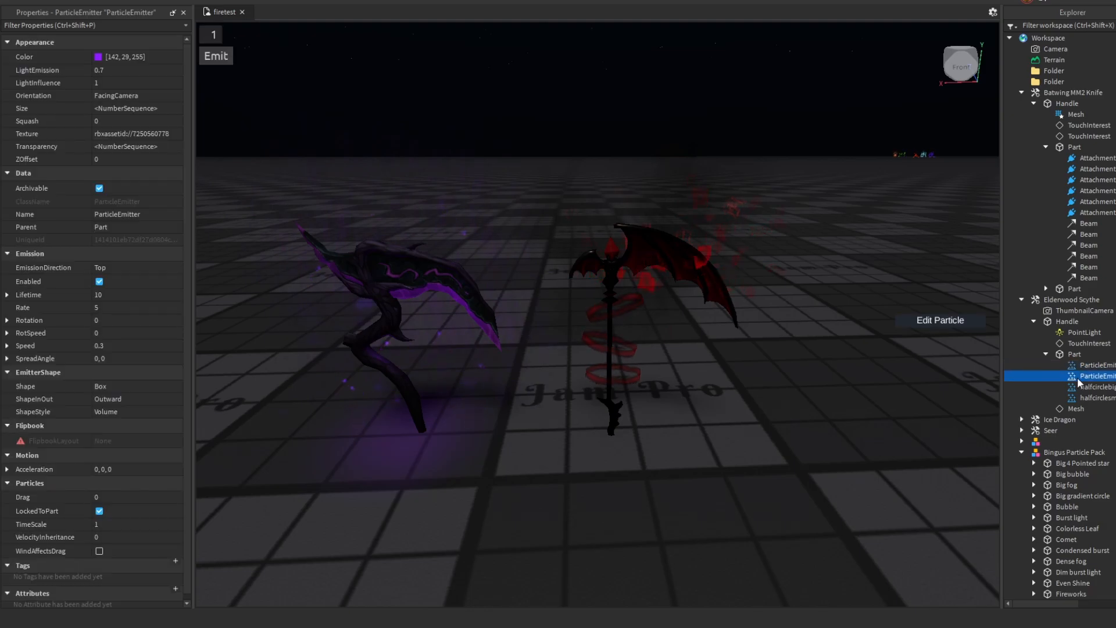
pyautogui.click(1074, 354)
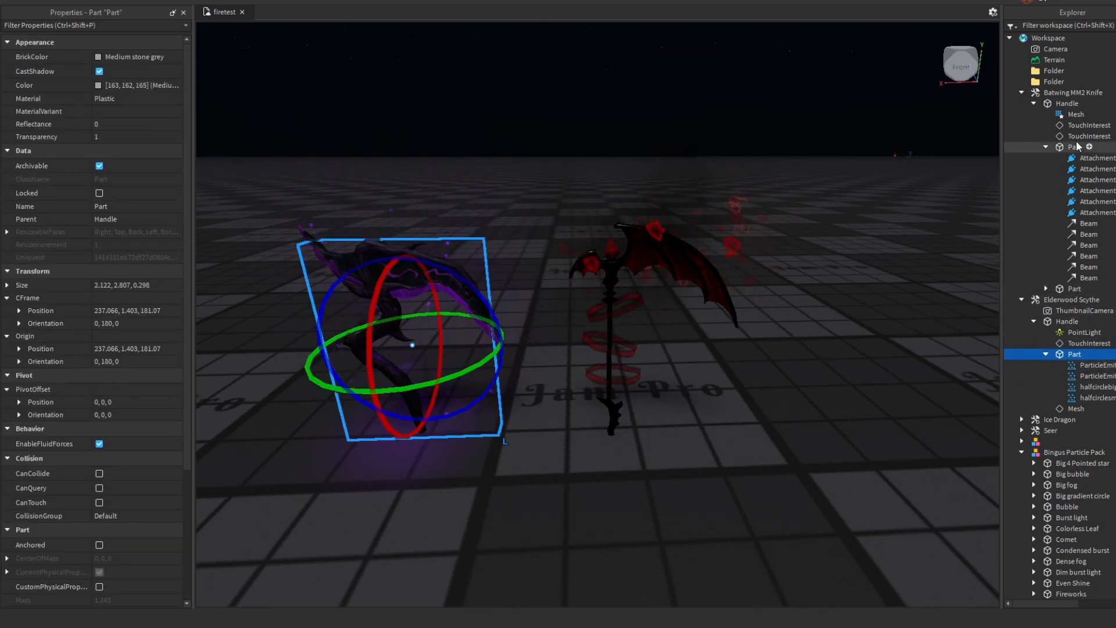
pyautogui.click(1038, 289)
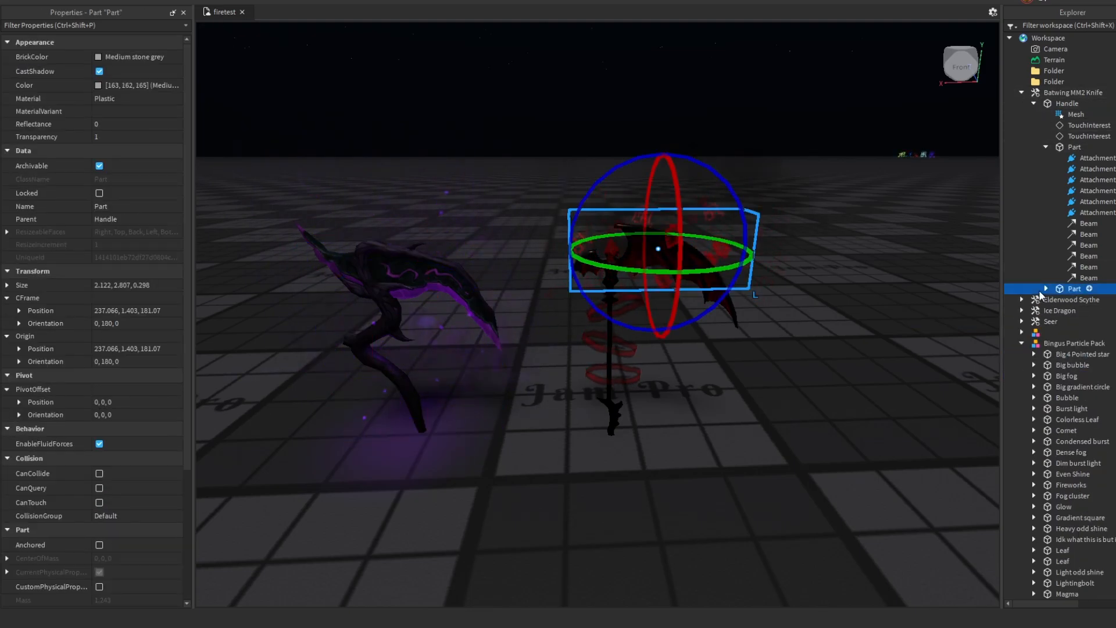
pyautogui.click(1046, 289)
pyautogui.click(1085, 300)
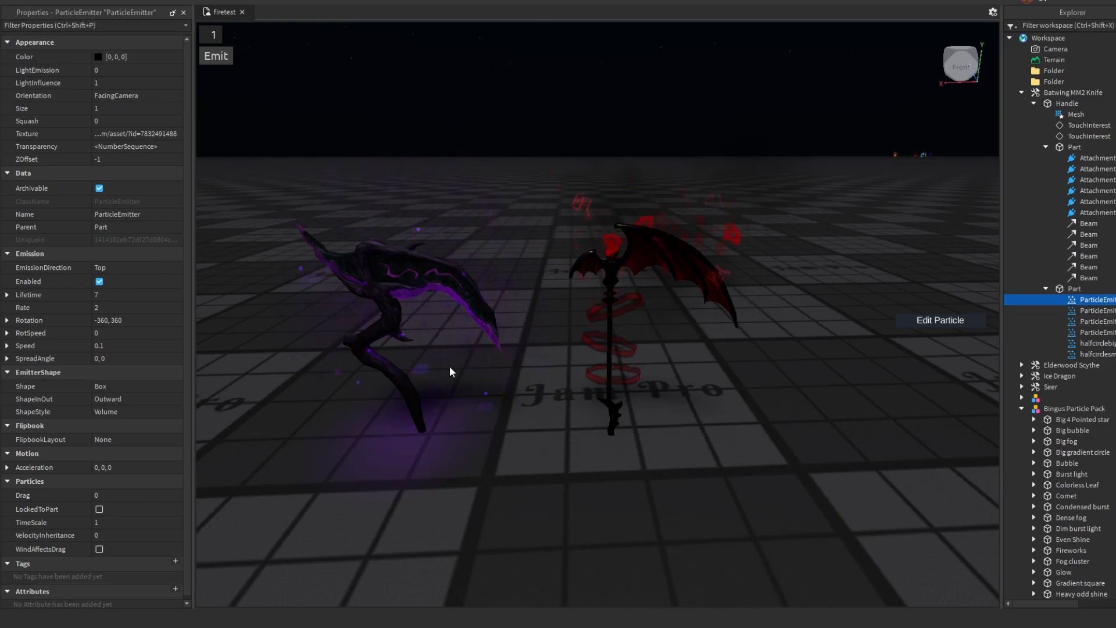
pyautogui.click(123, 308)
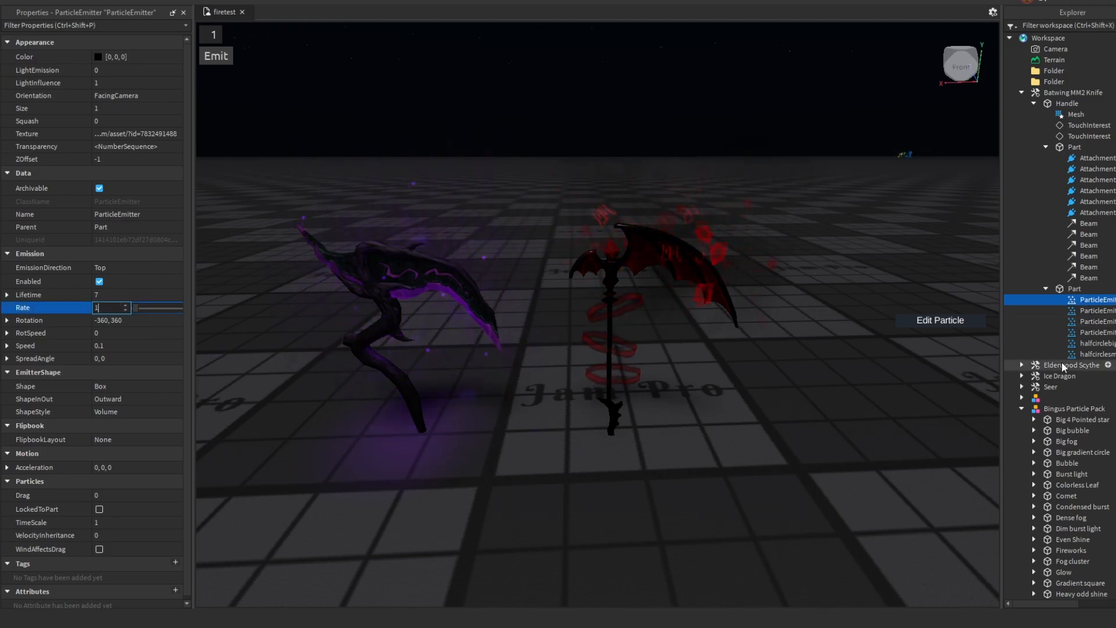
pyautogui.click(1080, 310)
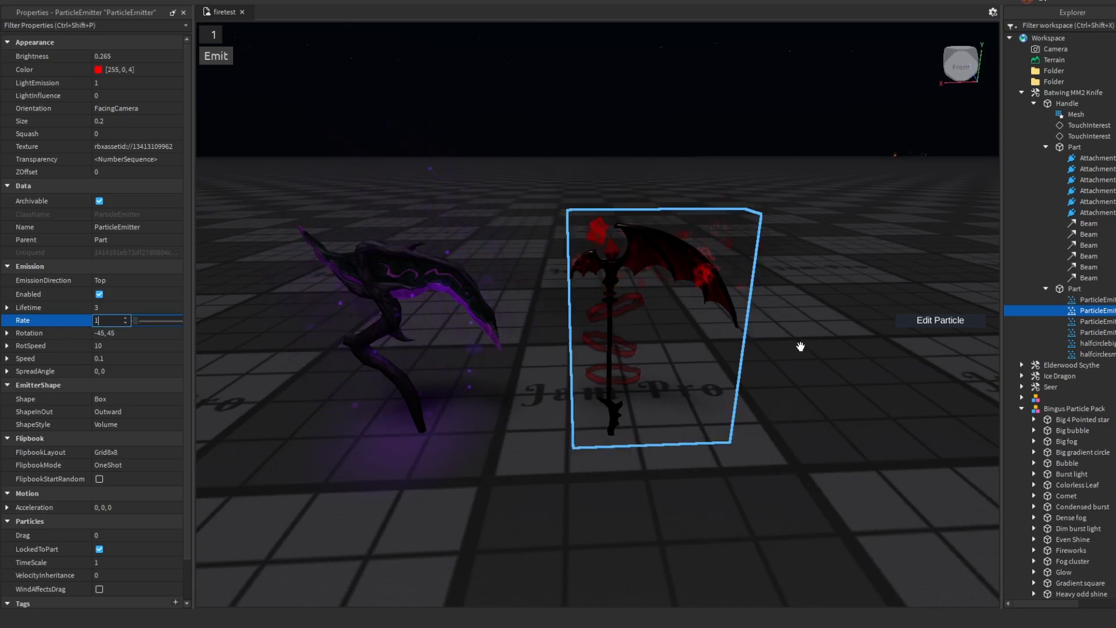
# Set the larger shard emitter's Rate to 2.5 and open the smaller shard emitter's Rate for editing
pyautogui.click(1080, 321)
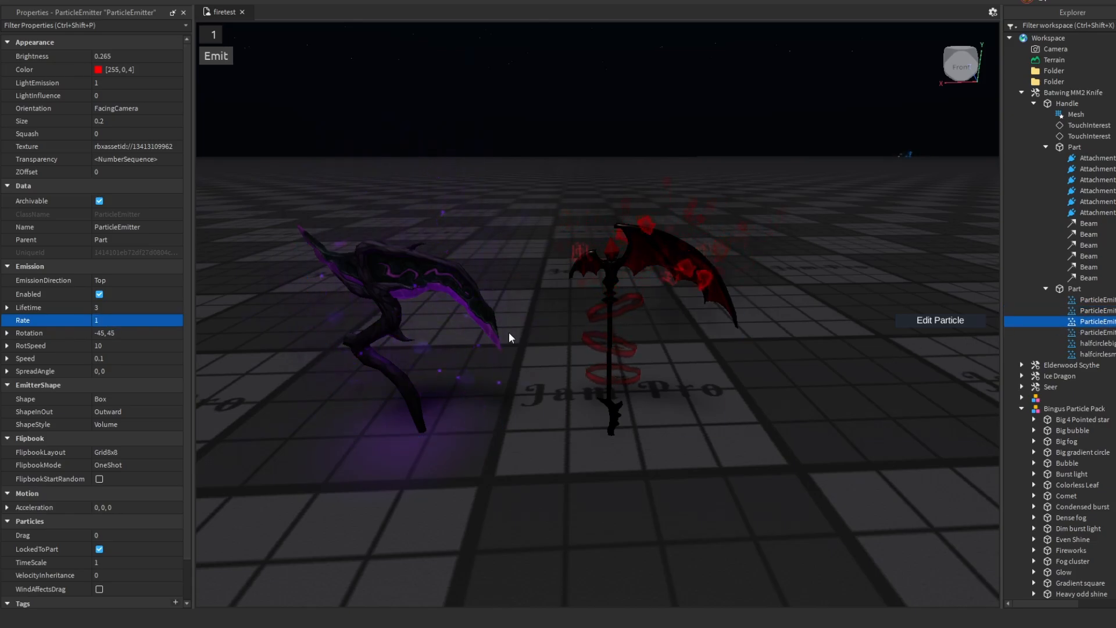
pyautogui.click(103, 308)
pyautogui.write('2.5')
pyautogui.press('Return')
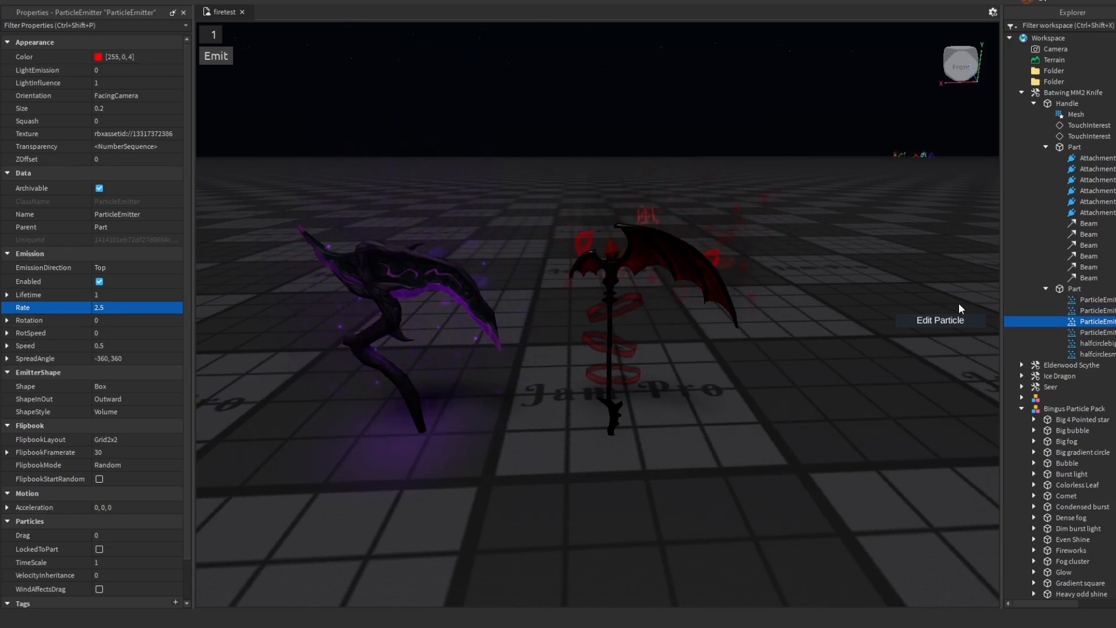
pyautogui.click(1070, 333)
pyautogui.click(116, 308)
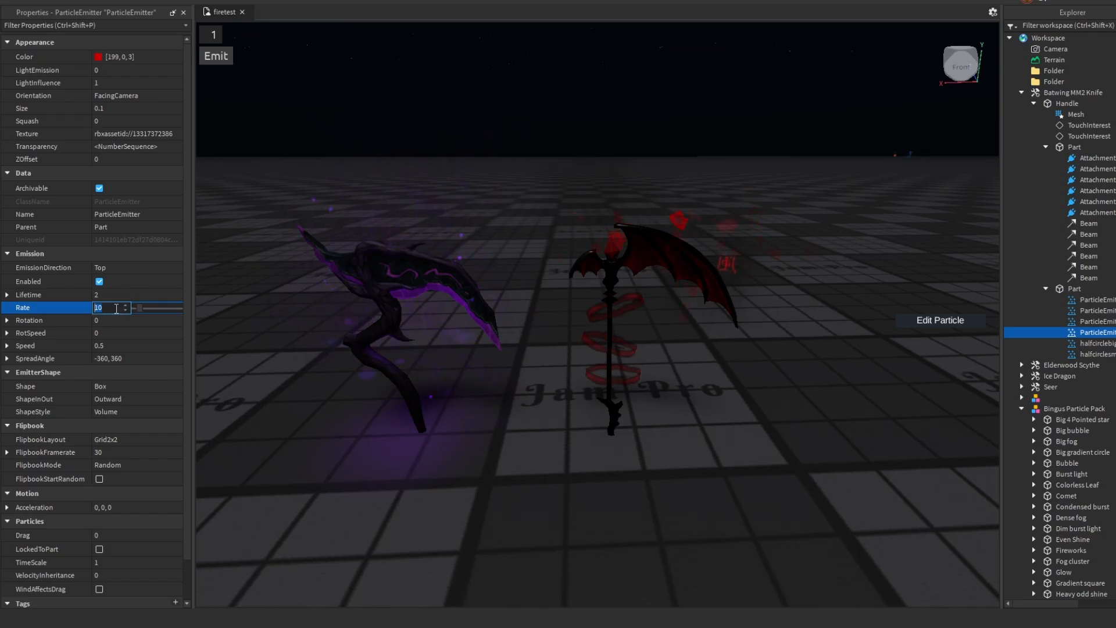
# Go through the wing part's half-circle emitters and set the Rate of halfcirclesmall to 5
pyautogui.click(1076, 343)
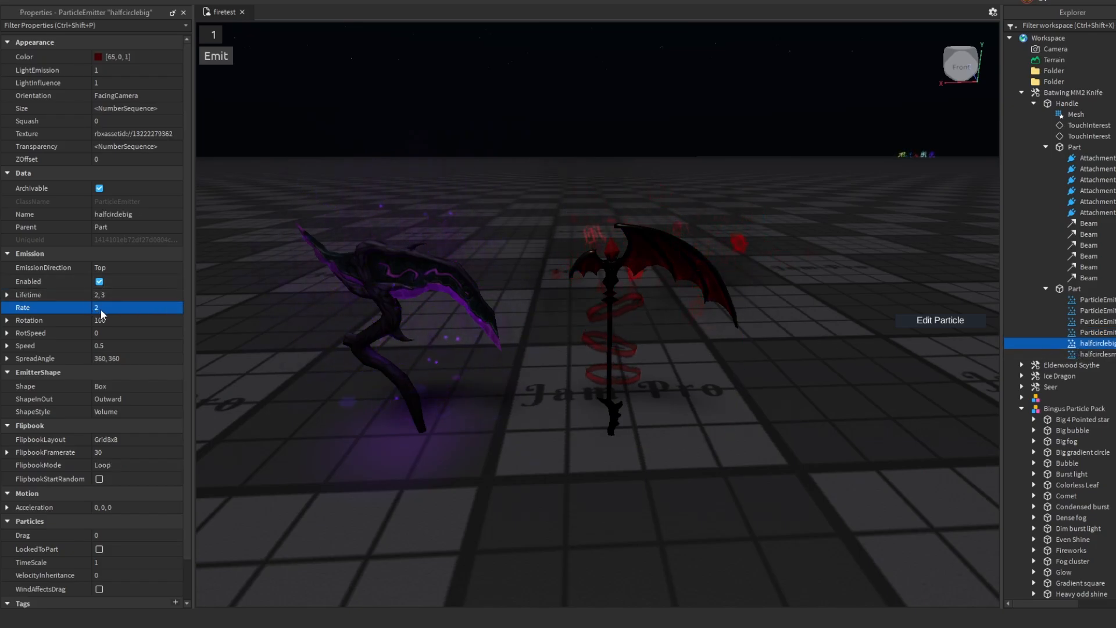
pyautogui.click(1082, 353)
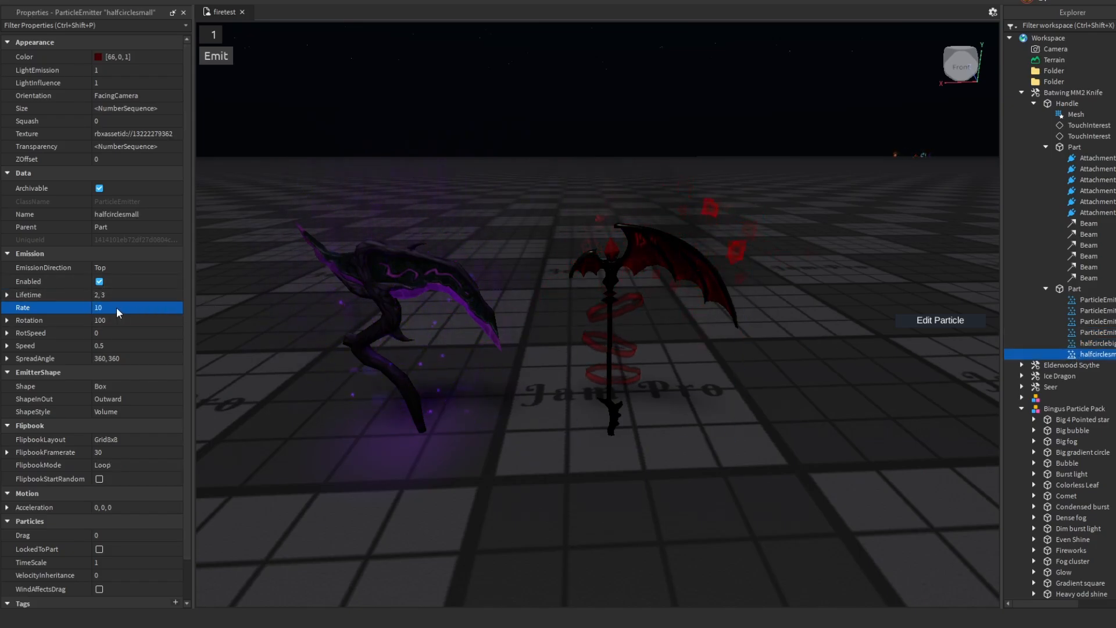
pyautogui.write('5')
pyautogui.press('Return')
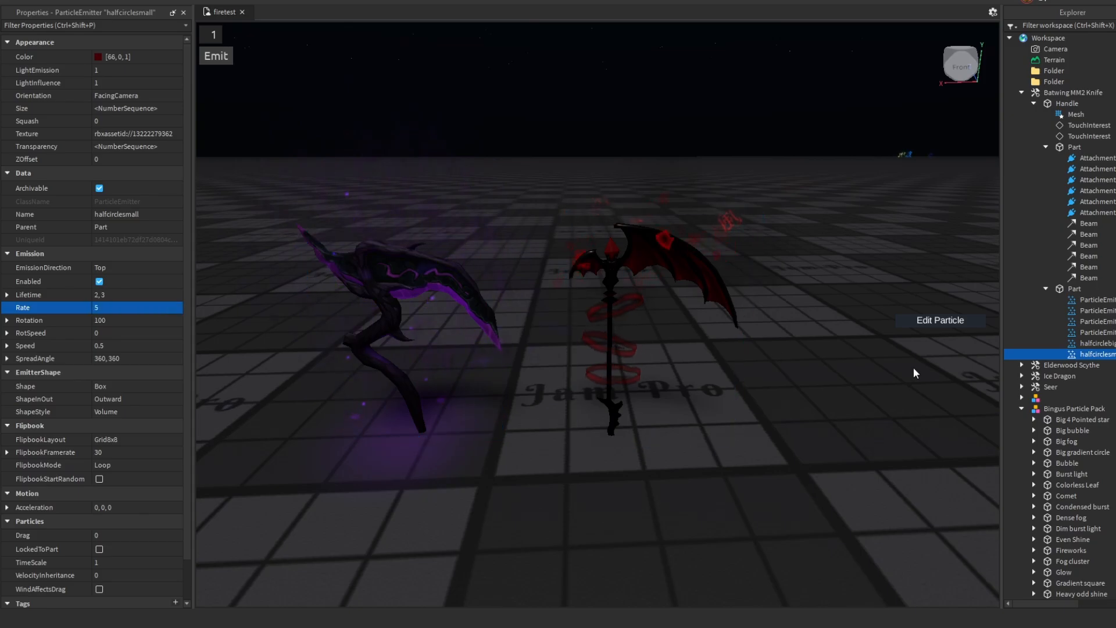
# Duplicate the wing emitter part and reshape the copy to about 1.08 by 3.18 studs around the knife's handle
pyautogui.click(1073, 289)
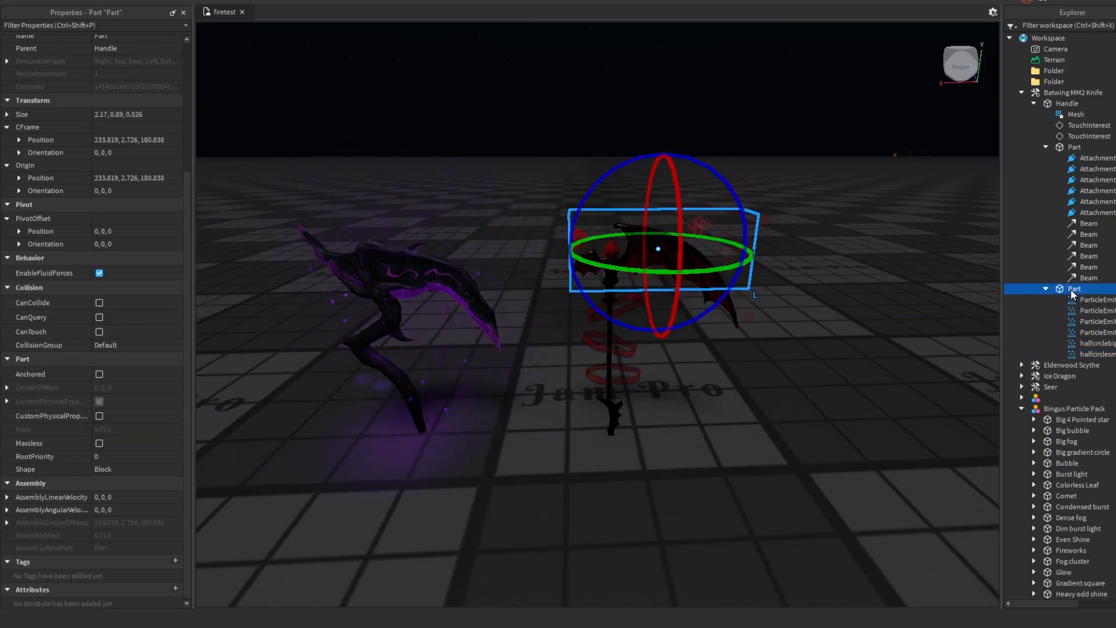
pyautogui.hotkey('ctrl', 'd')
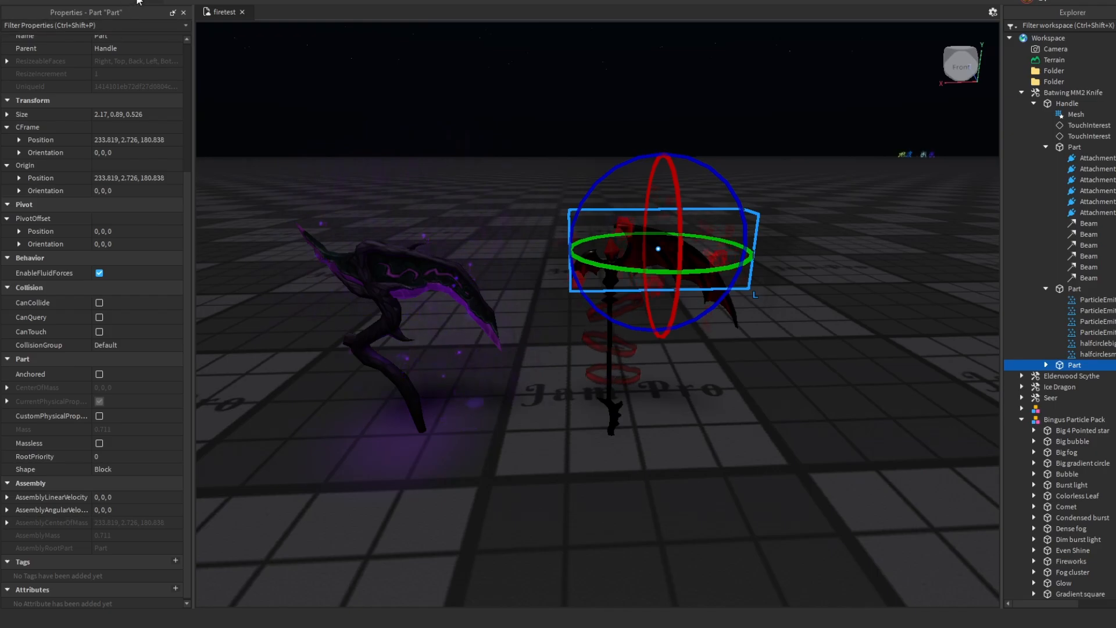
pyautogui.hotkey('ctrl', '3')
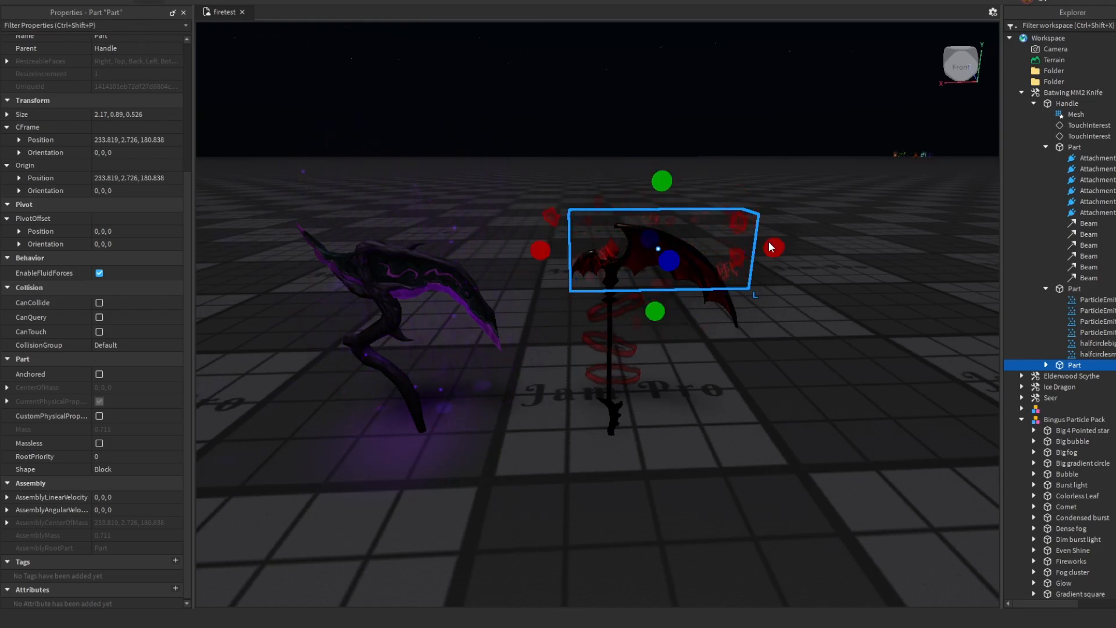
pyautogui.moveTo(769, 242); pyautogui.dragTo(691, 249)
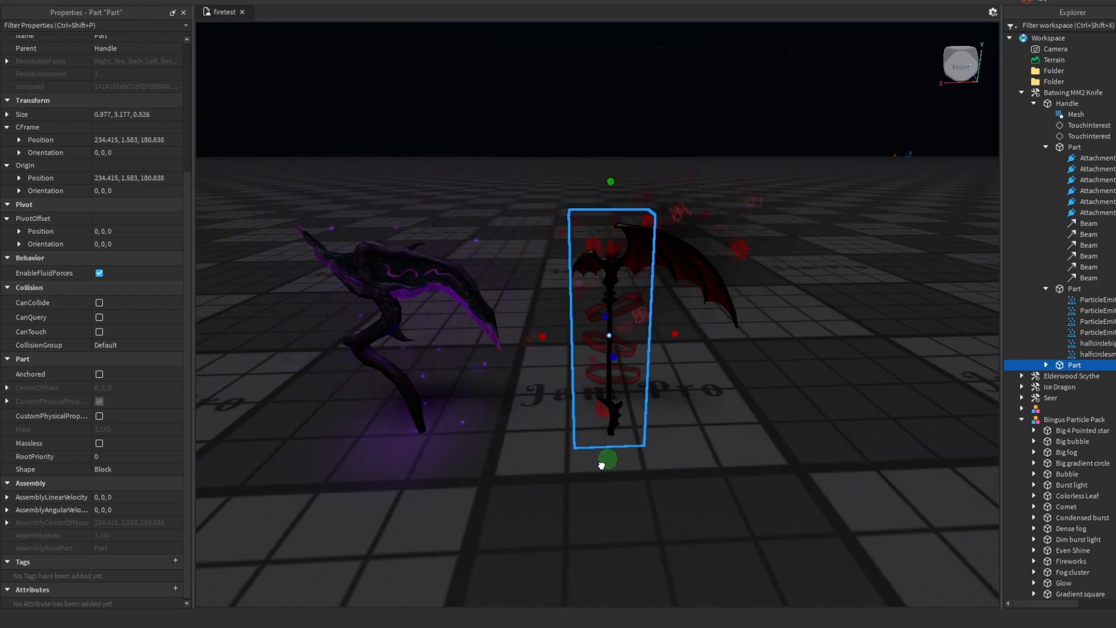
# Rotate the wing emitter part by about 31° and fit it over the large wing, shortening its length to about 1.69 studs
pyautogui.click(1072, 291)
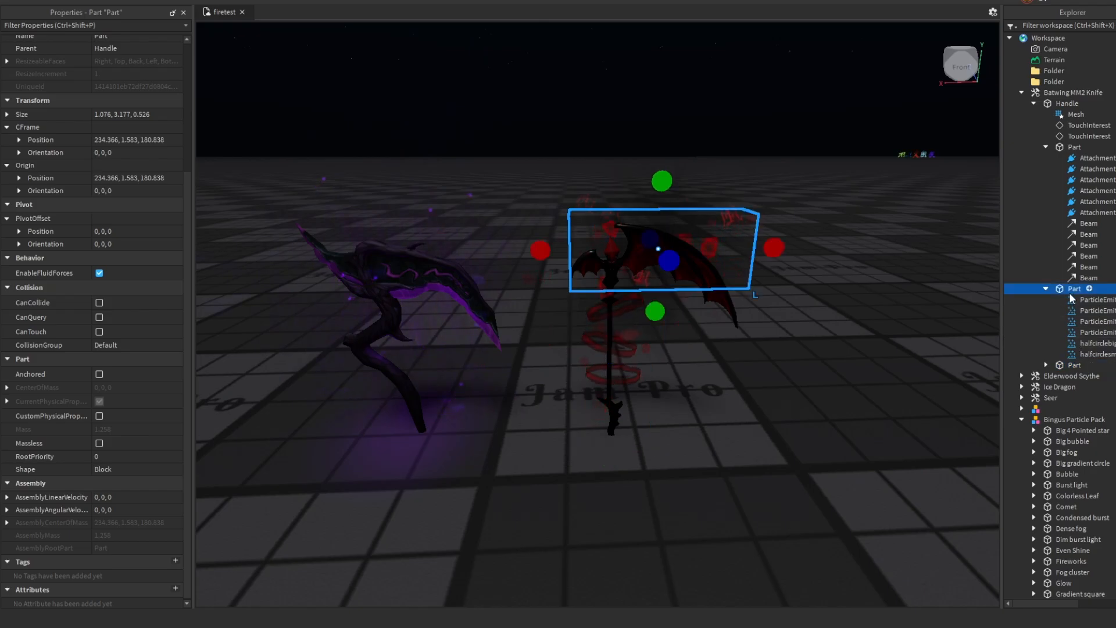
pyautogui.click(175, 2)
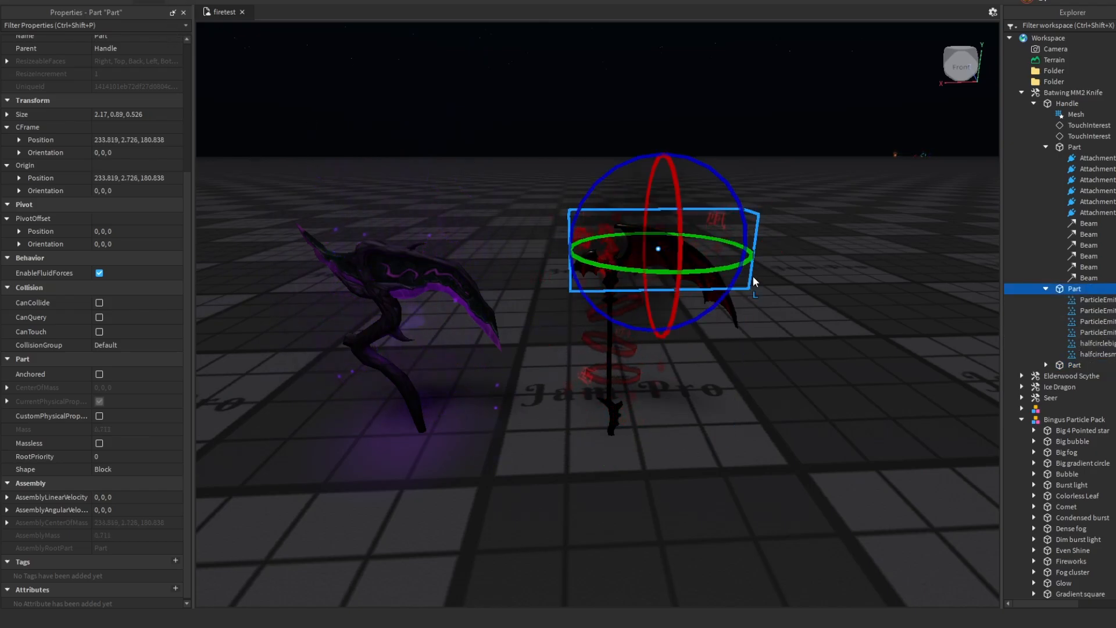
pyautogui.moveTo(753, 279); pyautogui.dragTo(753, 279, button='right')
pyautogui.moveTo(651, 196); pyautogui.dragTo(697, 239)
pyautogui.hotkey('ctrl', '2')
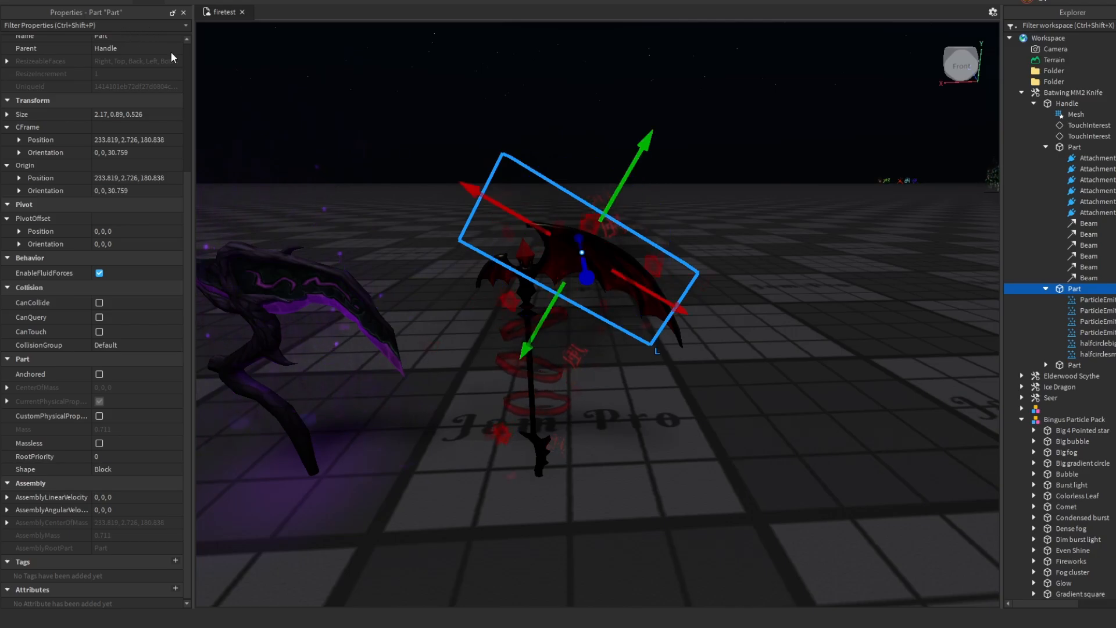
pyautogui.moveTo(676, 312); pyautogui.dragTo(699, 325)
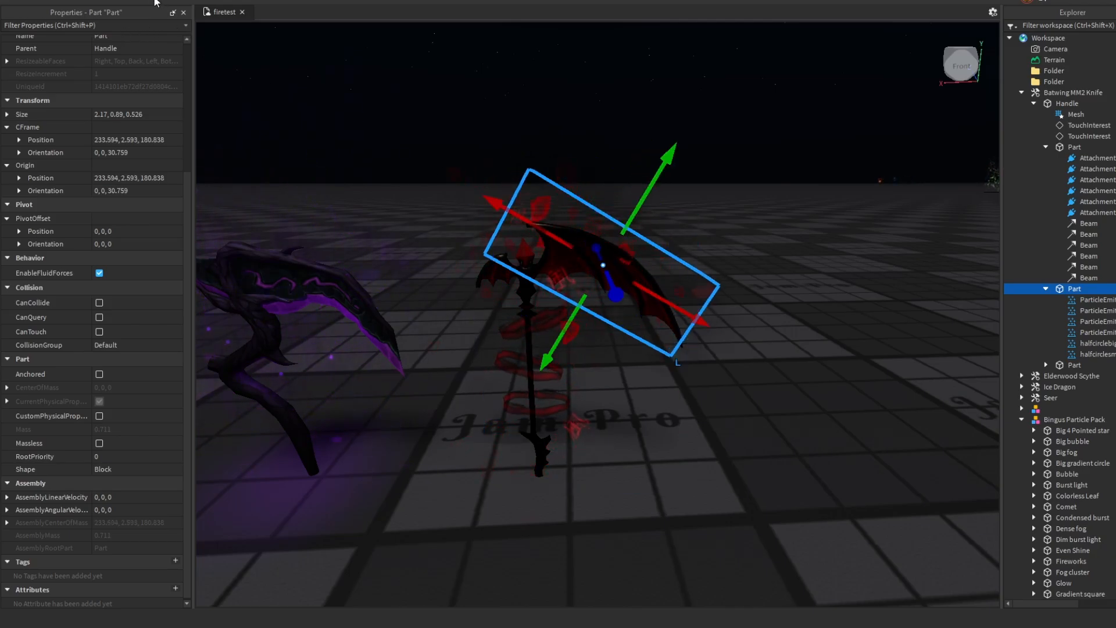
pyautogui.hotkey('ctrl', '3')
pyautogui.moveTo(481, 196); pyautogui.dragTo(535, 210)
# Examine how the beam, wing and handle parts cover the knife, and nudge the knife to watch its particles
pyautogui.keyDown('ctrl'); pyautogui.click(1074, 147); pyautogui.keyUp('ctrl')
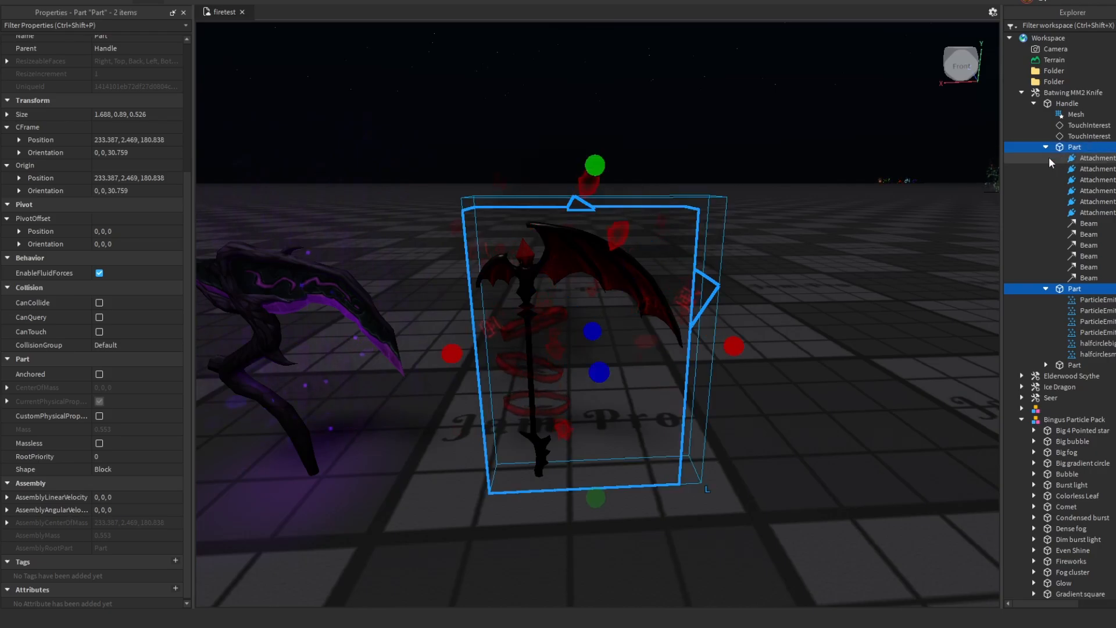
pyautogui.click(1074, 146)
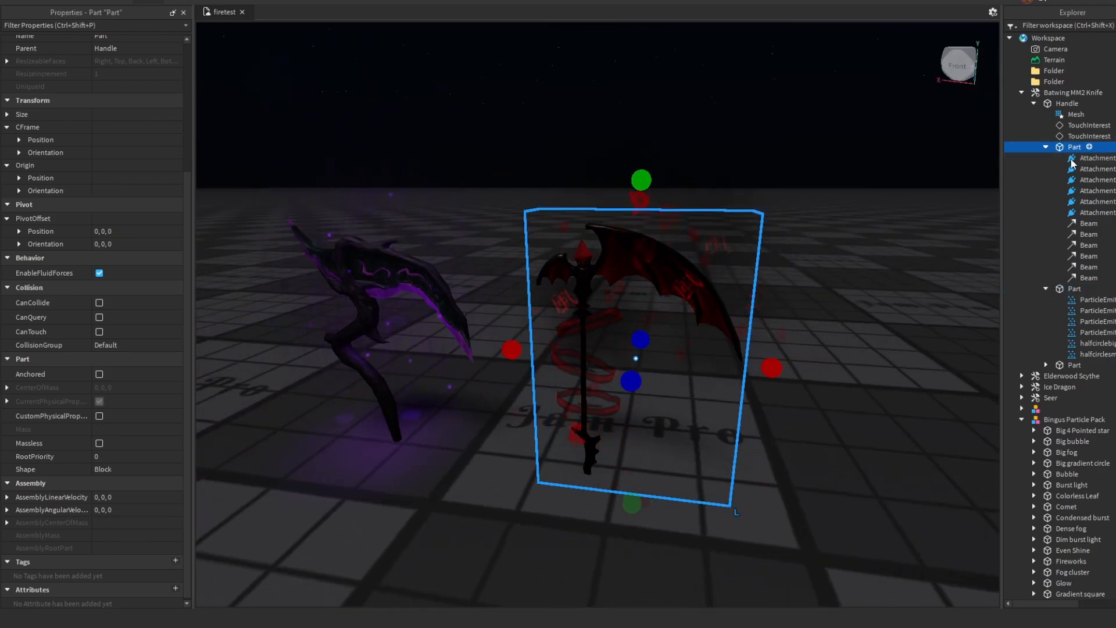
pyautogui.click(1074, 288)
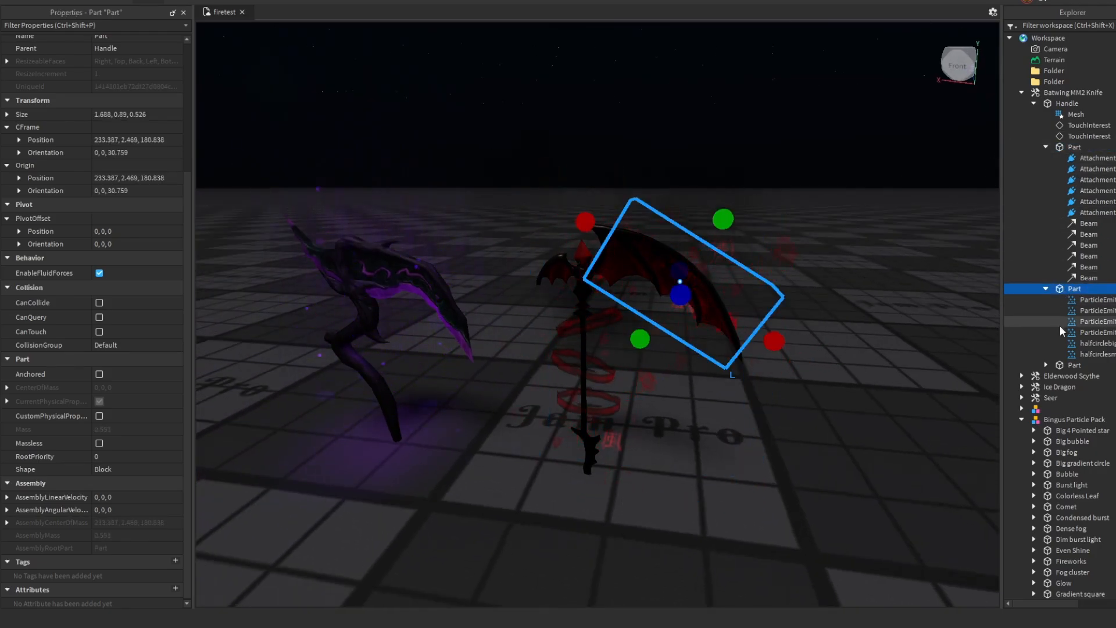
pyautogui.click(1074, 364)
pyautogui.keyDown('ctrl'); pyautogui.click(1070, 289); pyautogui.keyUp('ctrl')
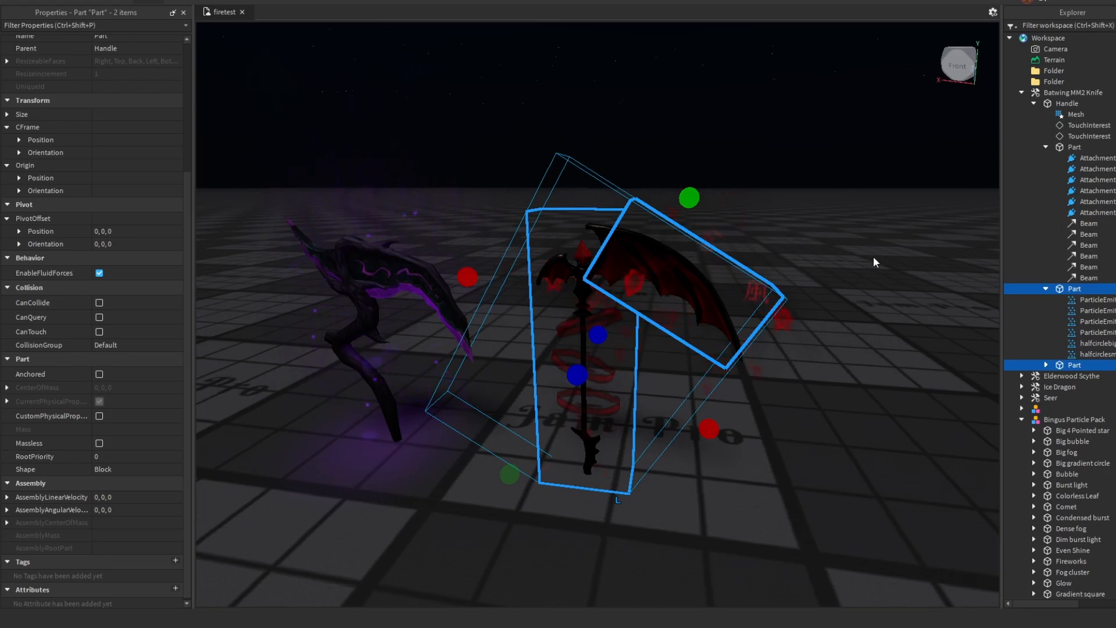
pyautogui.scroll(5, 808, 198)
pyautogui.click(867, 191)
pyautogui.moveTo(867, 191); pyautogui.dragTo(852, 222, button='right')
pyautogui.scroll(-5, 851, 222)
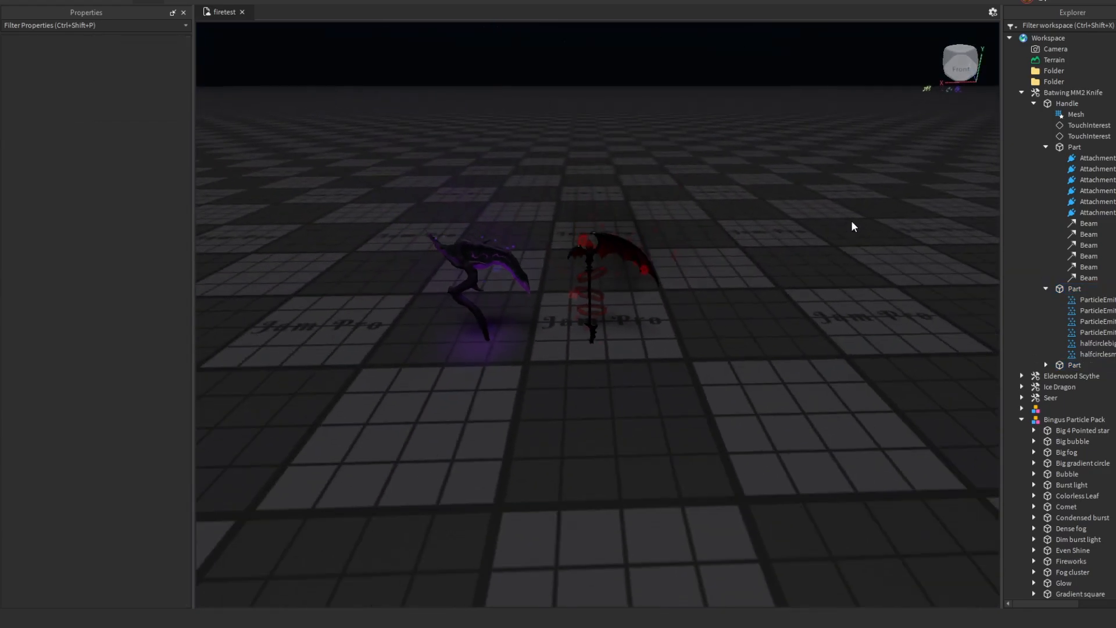
pyautogui.scroll(3, 717, 369)
pyautogui.moveTo(591, 364)
pyautogui.mouseDown()
pyautogui.moveTo(618, 357)
pyautogui.moveTo(733, 375)
pyautogui.moveTo(655, 351)
pyautogui.moveTo(603, 285)
pyautogui.moveTo(705, 294)
pyautogui.moveTo(625, 370)
pyautogui.moveTo(571, 348)
pyautogui.moveTo(618, 291)
pyautogui.moveTo(620, 356)
pyautogui.moveTo(579, 370)
pyautogui.mouseUp()
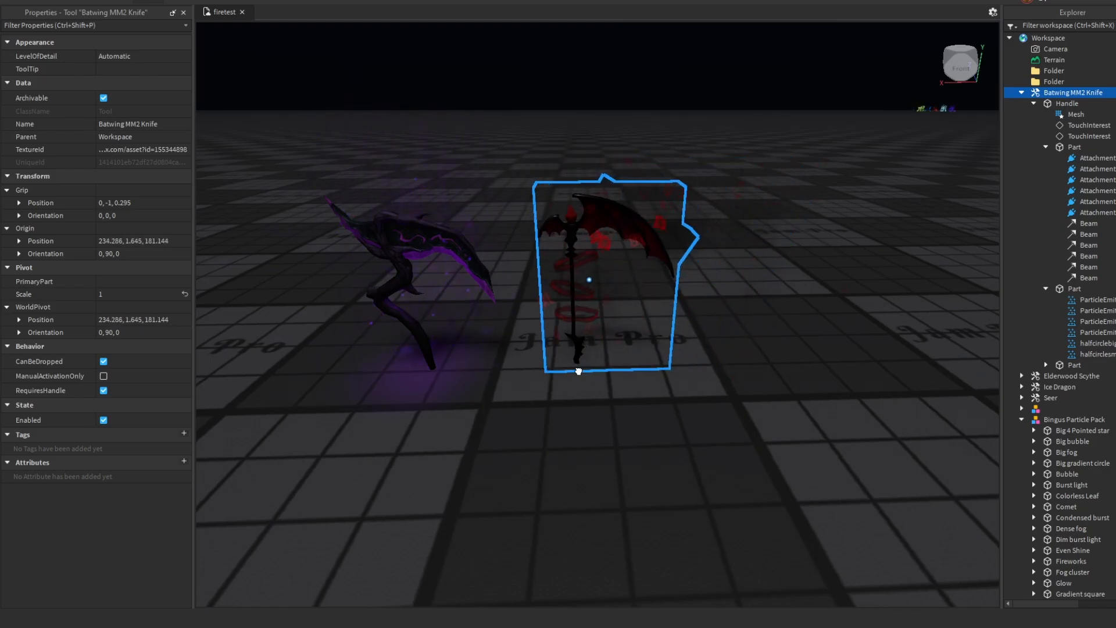
# Try deleting the red kanji emitter from the wing part, and undo the deletion
pyautogui.click(1082, 321)
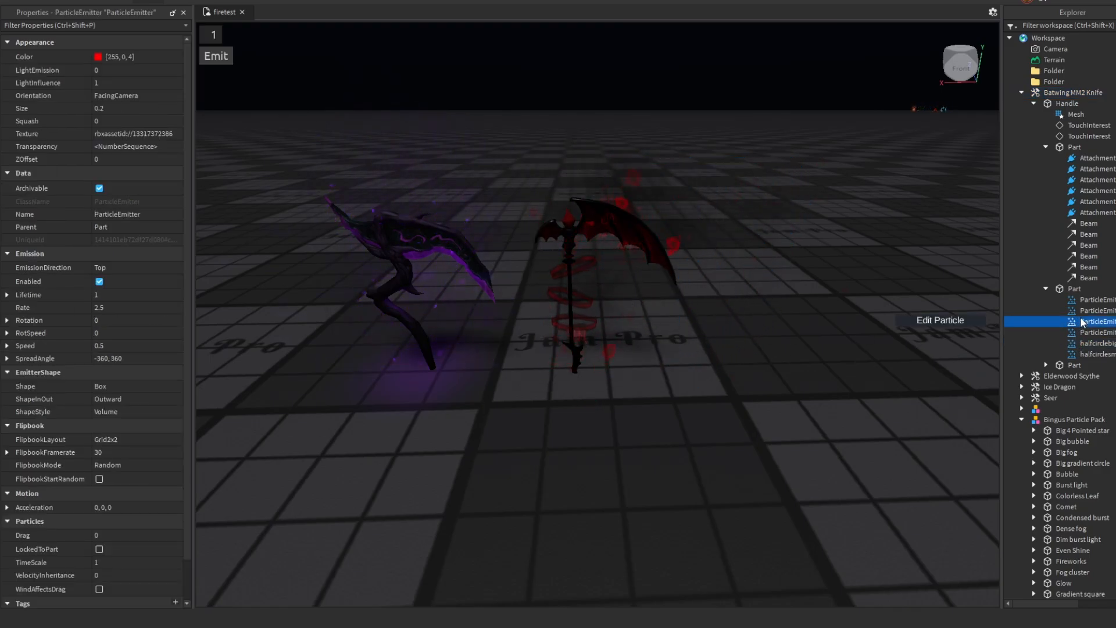
pyautogui.click(1080, 310)
pyautogui.click(1079, 299)
pyautogui.click(1077, 311)
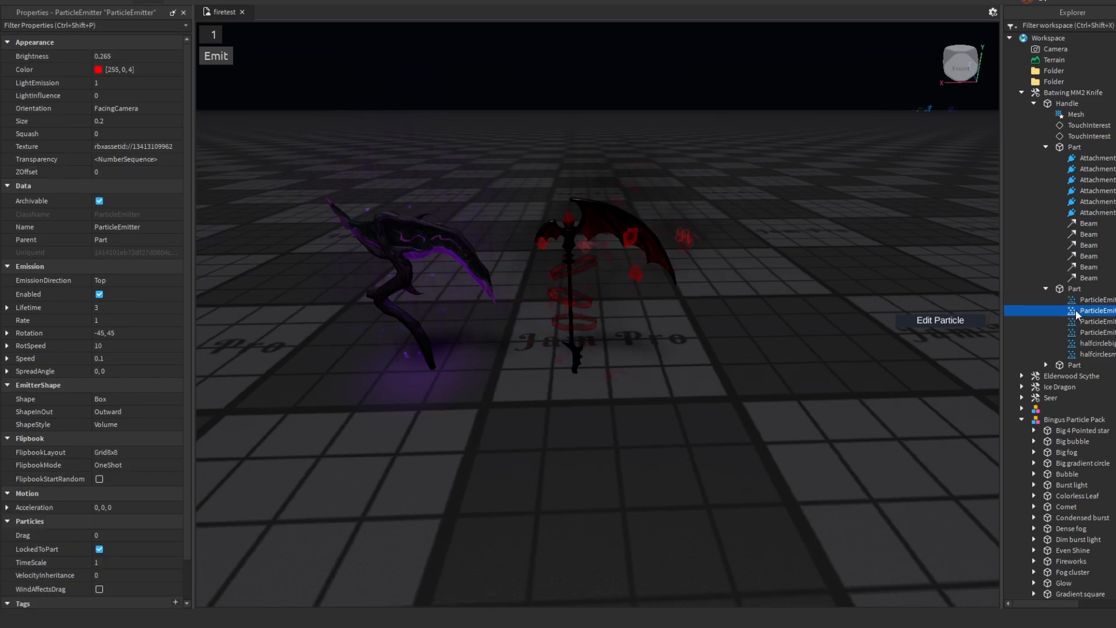
pyautogui.press('Delete')
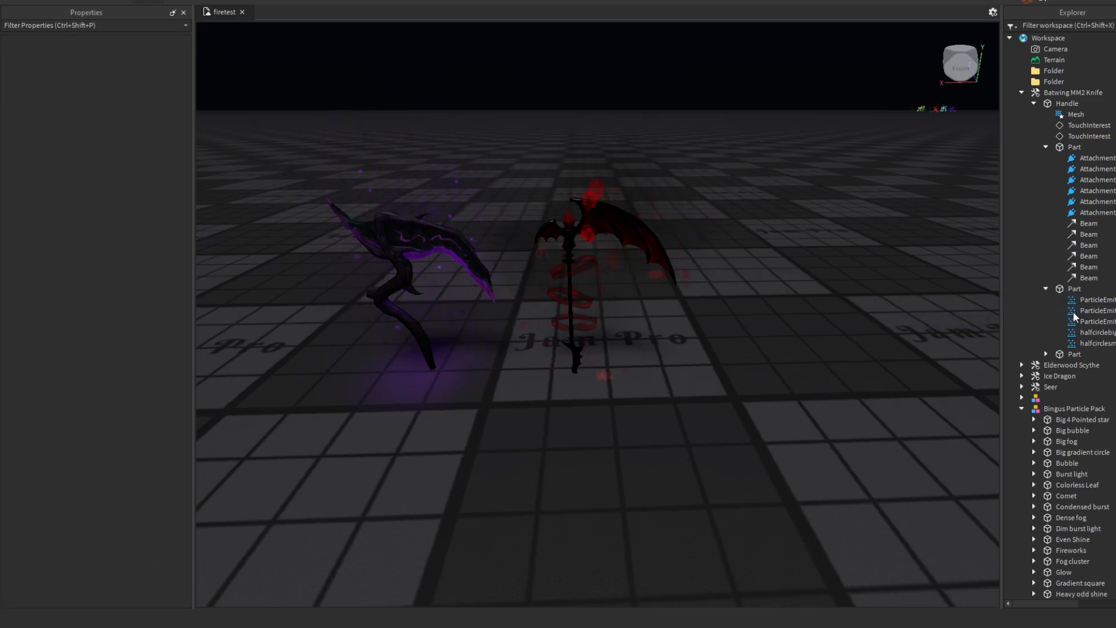
pyautogui.hotkey('ctrl', 'z')
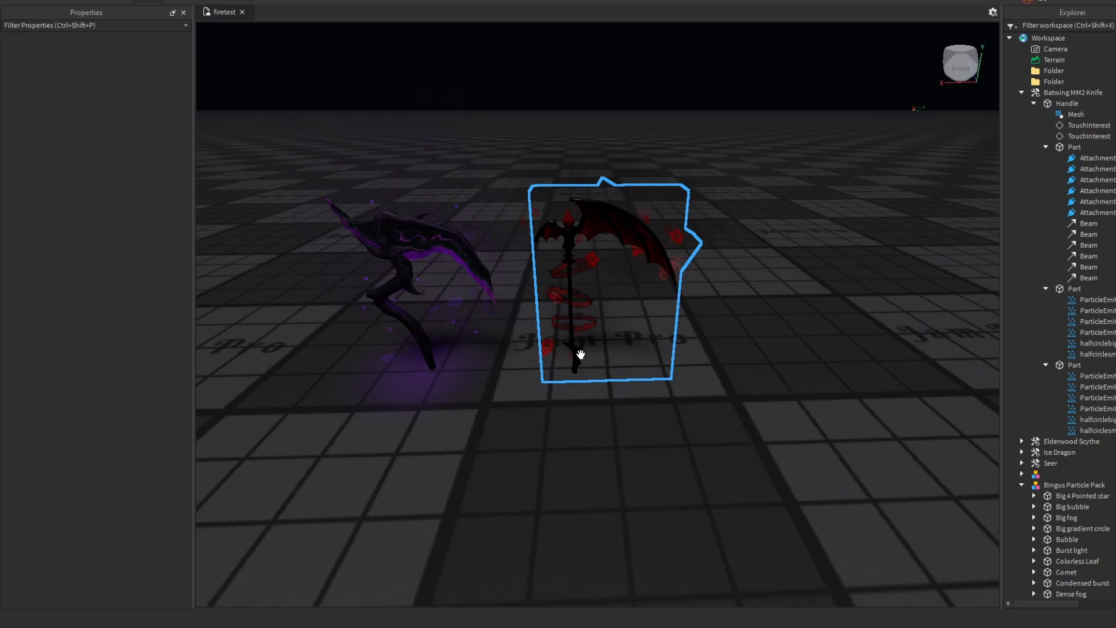
# Shift the knife slightly to watch its particles, and view it alongside the scythe and the other weapons
pyautogui.moveTo(580, 354); pyautogui.dragTo(573, 381)
pyautogui.click(783, 444)
pyautogui.moveTo(782, 444); pyautogui.dragTo(783, 443, button='right')
pyautogui.scroll(4, 797, 207)
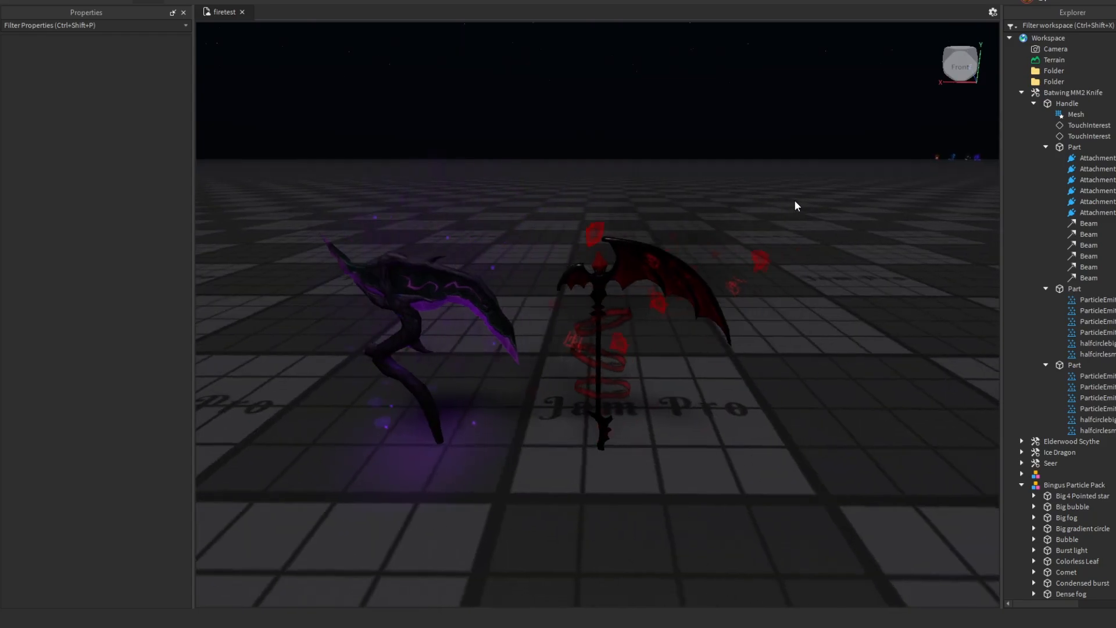
pyautogui.click(1096, 311)
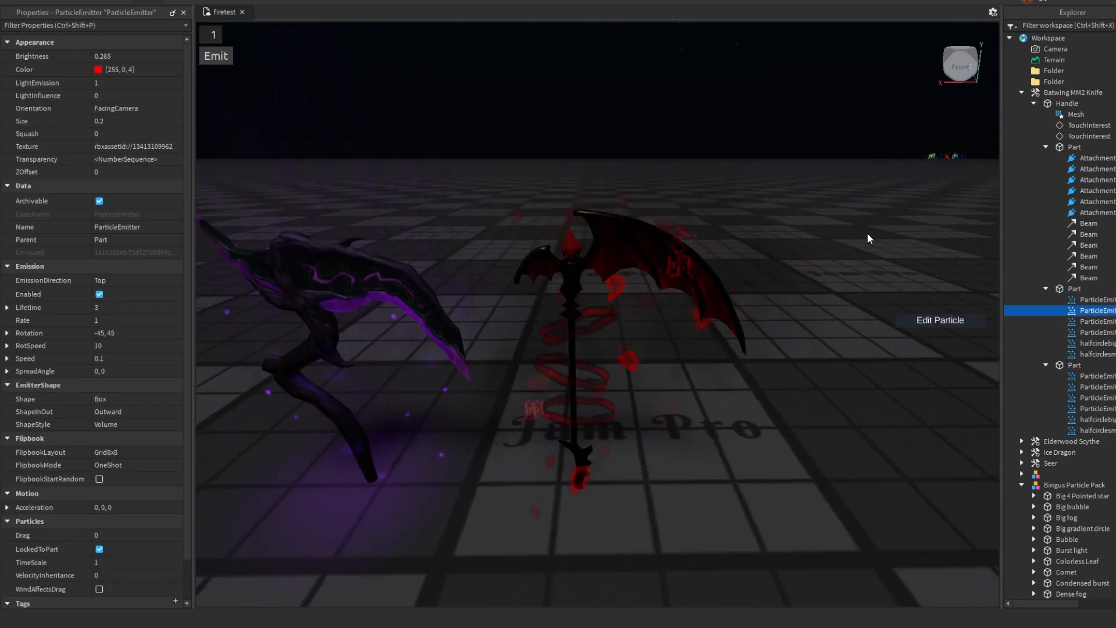
pyautogui.scroll(-5, 847, 267)
pyautogui.moveTo(849, 266); pyautogui.dragTo(849, 267, button='right')
pyautogui.moveTo(733, 380); pyautogui.dragTo(731, 380, button='right')
pyautogui.press('d')
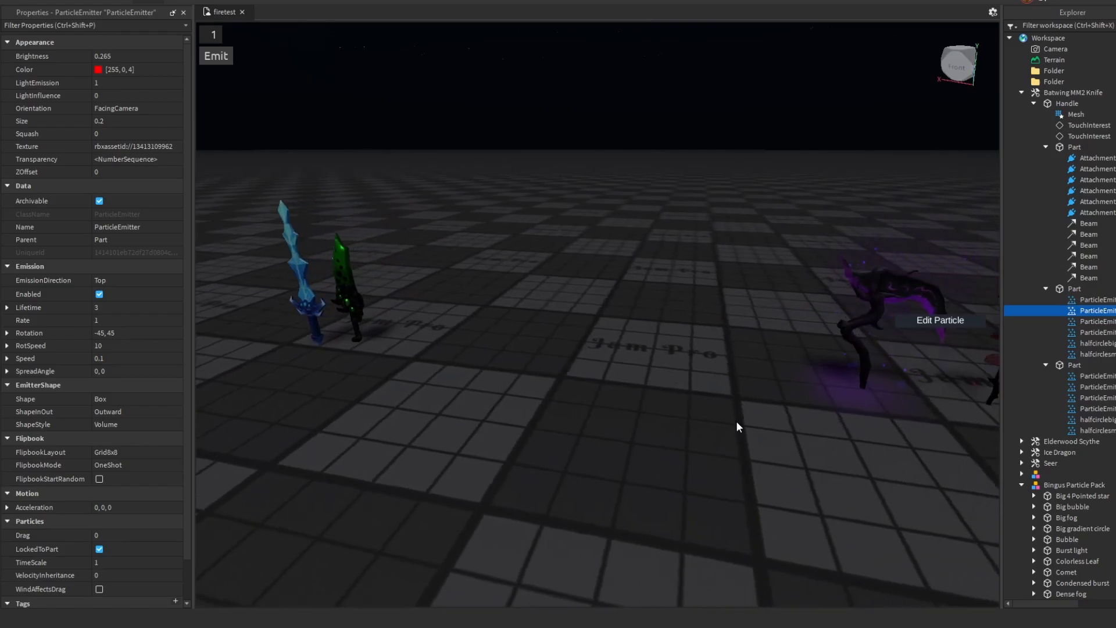
pyautogui.moveTo(714, 447); pyautogui.dragTo(714, 447, button='right')
pyautogui.press('w')
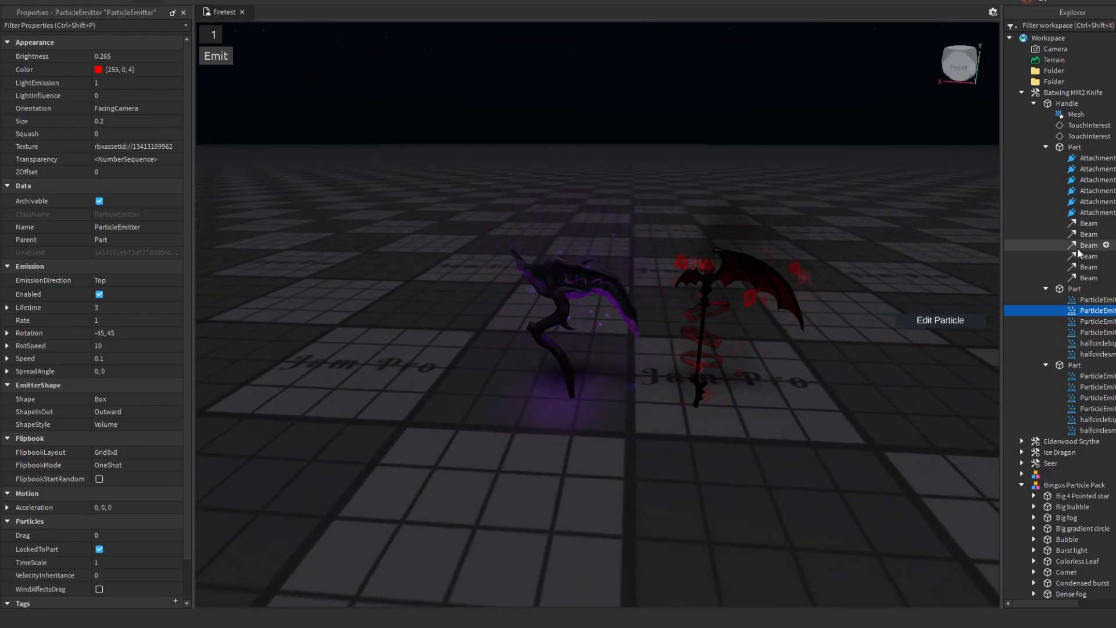
# Copy the PointLight from the Elderwood Scythe's handle into the Batwing MM2 Knife's handle
pyautogui.scroll(-2, 1076, 394)
pyautogui.click(1021, 379)
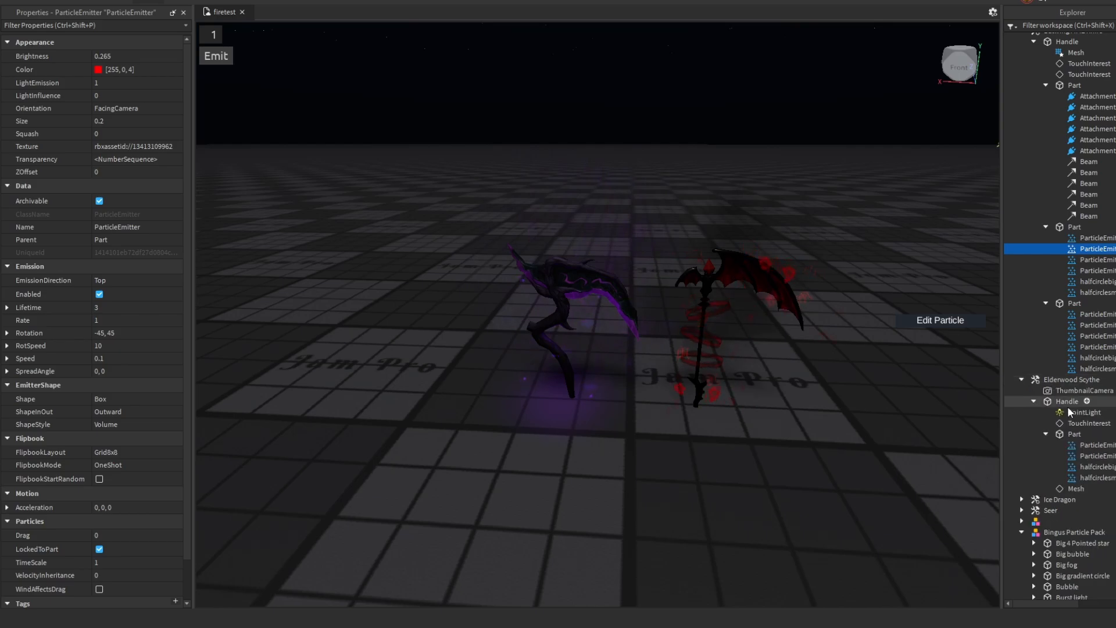
pyautogui.click(1084, 412)
pyautogui.click(1065, 42)
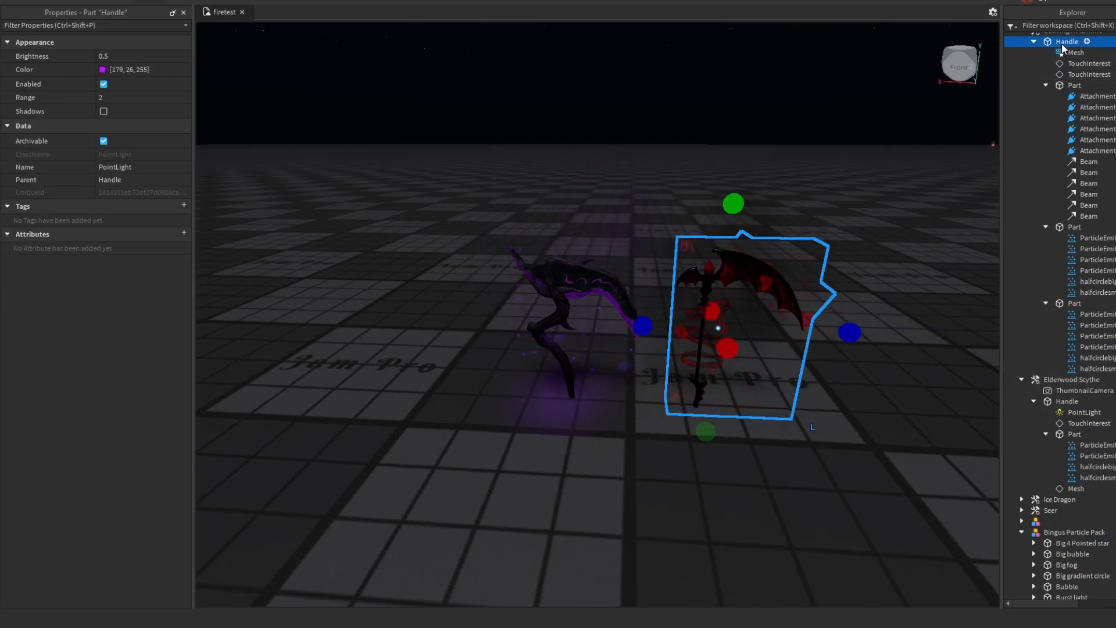
pyautogui.hotkey('ctrl', 'shift', 'v')
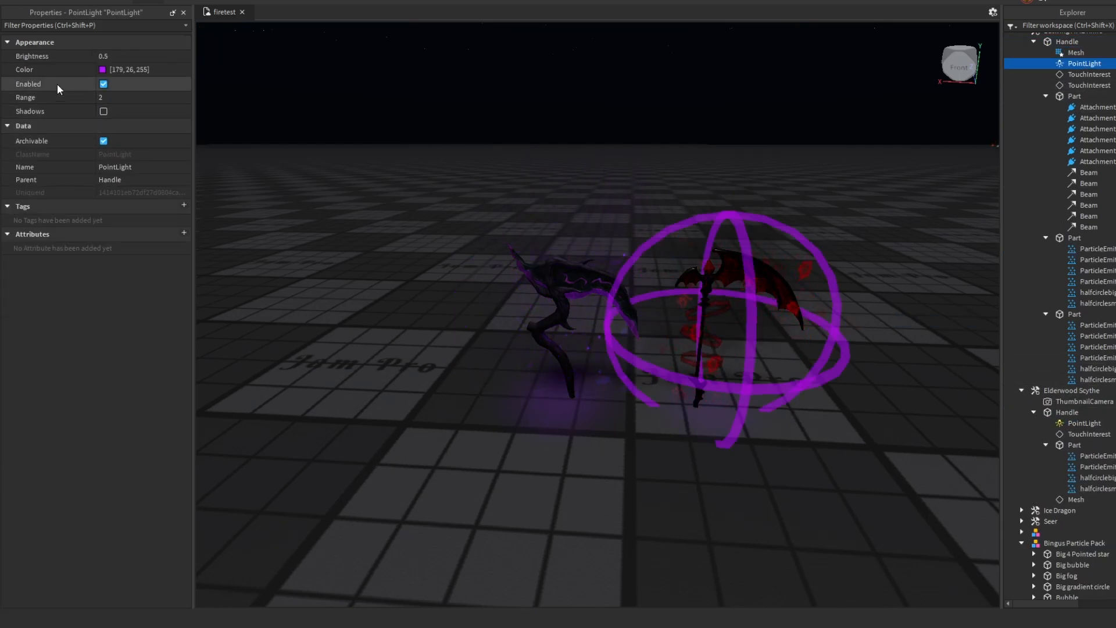
# Recolour the knife's PointLight to red (255, 0, 4) and move the knife farther from the scythe
pyautogui.click(101, 71)
pyautogui.moveTo(576, 209); pyautogui.dragTo(533, 169)
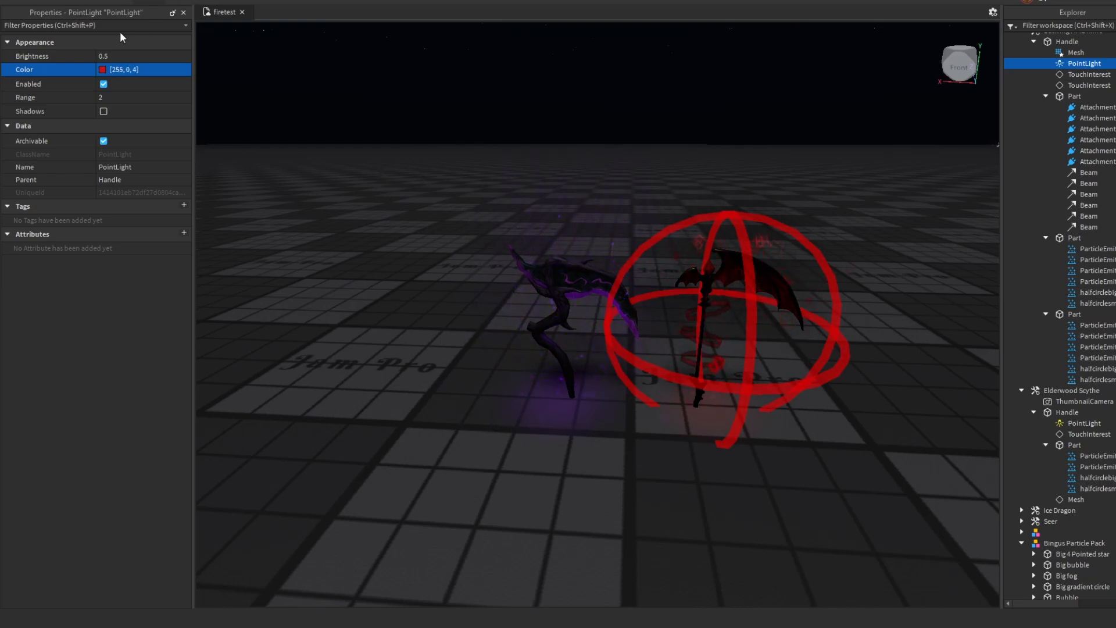
pyautogui.click(224, 64)
pyautogui.click(714, 312)
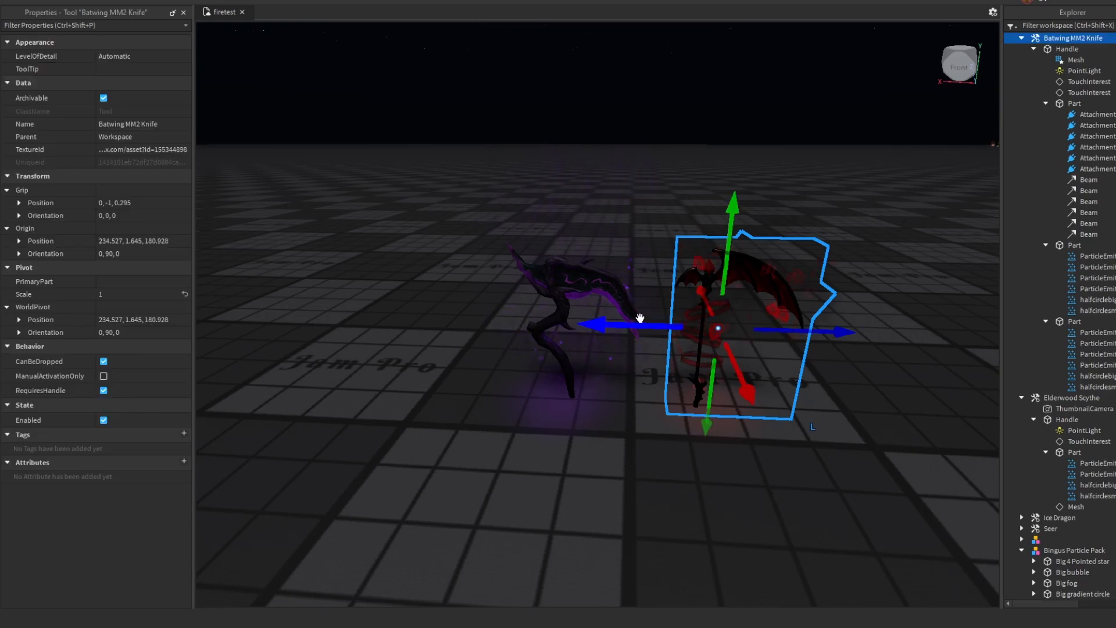
pyautogui.moveTo(642, 316); pyautogui.dragTo(693, 322)
# Set the knife's PointLight to a Range of 3 and a Brightness of 0.2, and check its glow beside the scythe
pyautogui.click(1084, 70)
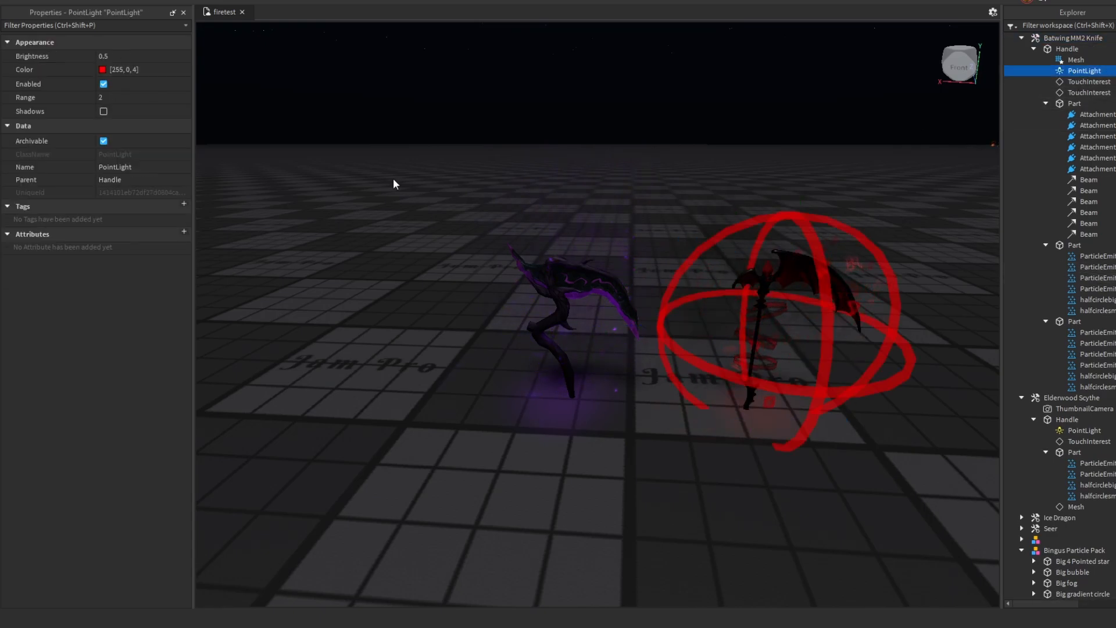
pyautogui.click(108, 97)
pyautogui.click(117, 56)
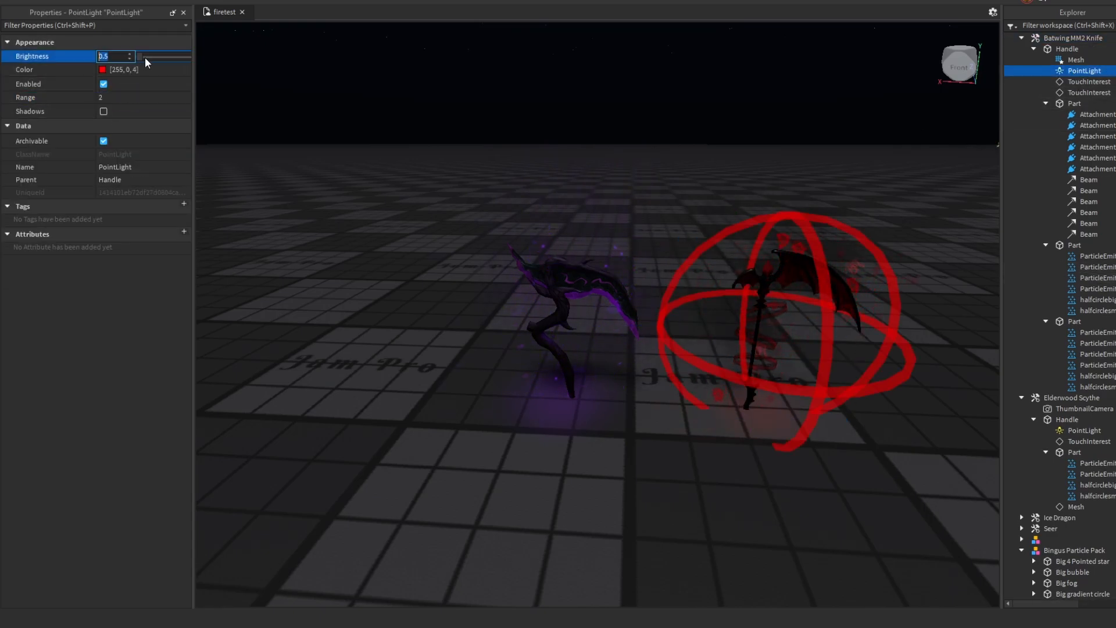
pyautogui.moveTo(145, 57); pyautogui.dragTo(141, 59)
pyautogui.click(105, 97)
pyautogui.write('3')
pyautogui.click(125, 57)
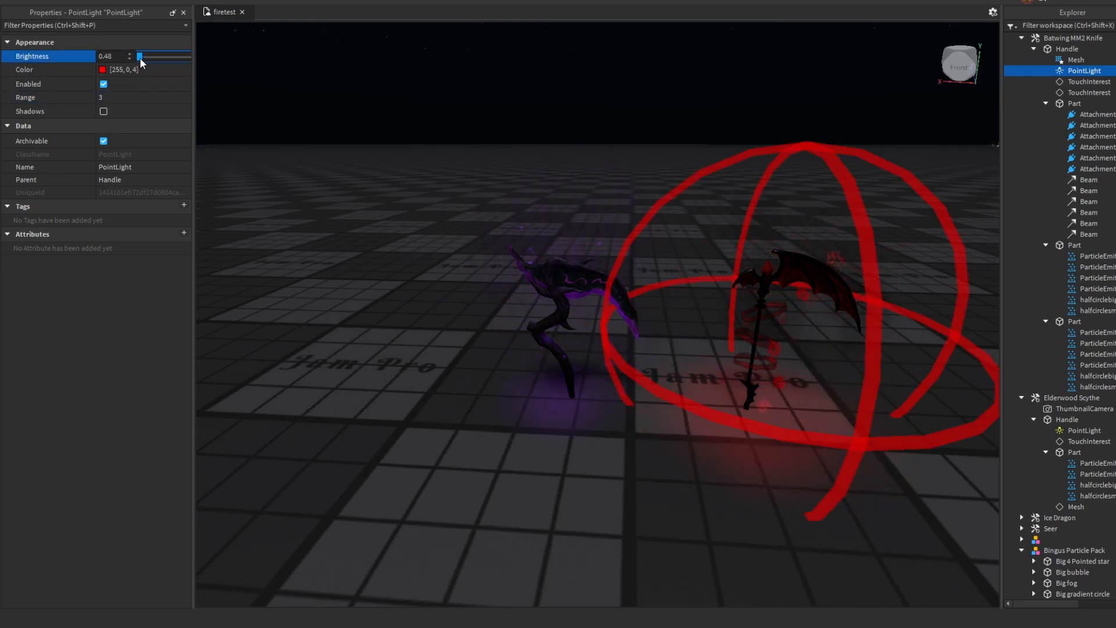
pyautogui.click(118, 57)
pyautogui.press('BackSpace')
pyautogui.write('2')
pyautogui.press('Return')
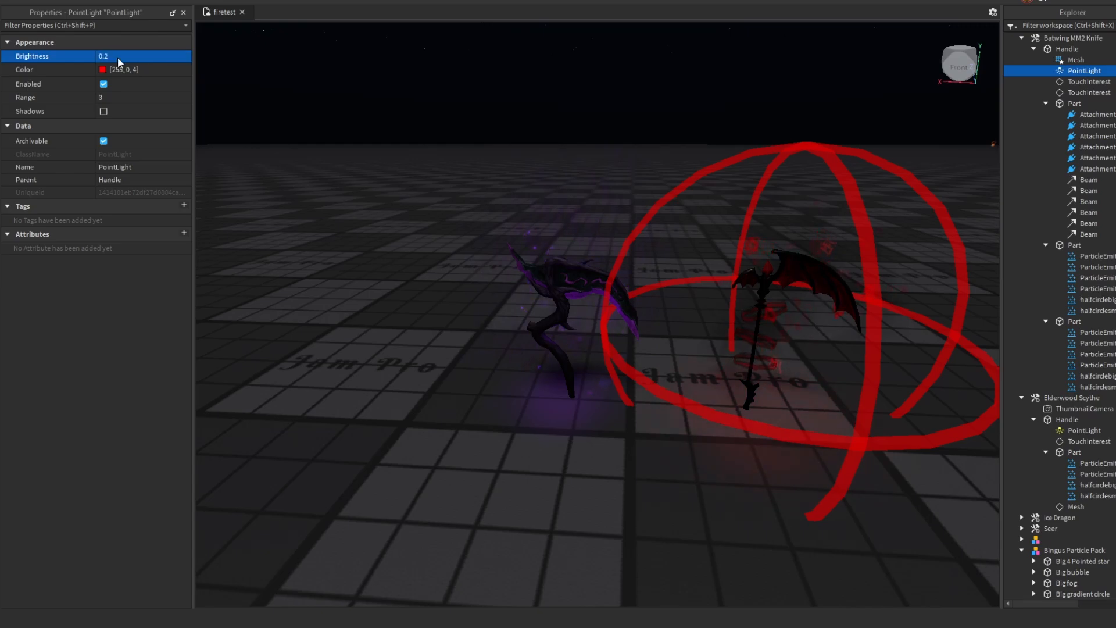
pyautogui.click(444, 157)
pyautogui.moveTo(511, 125); pyautogui.dragTo(511, 125, button='right')
pyautogui.moveTo(620, 353); pyautogui.dragTo(620, 351, button='right')
pyautogui.press('d')
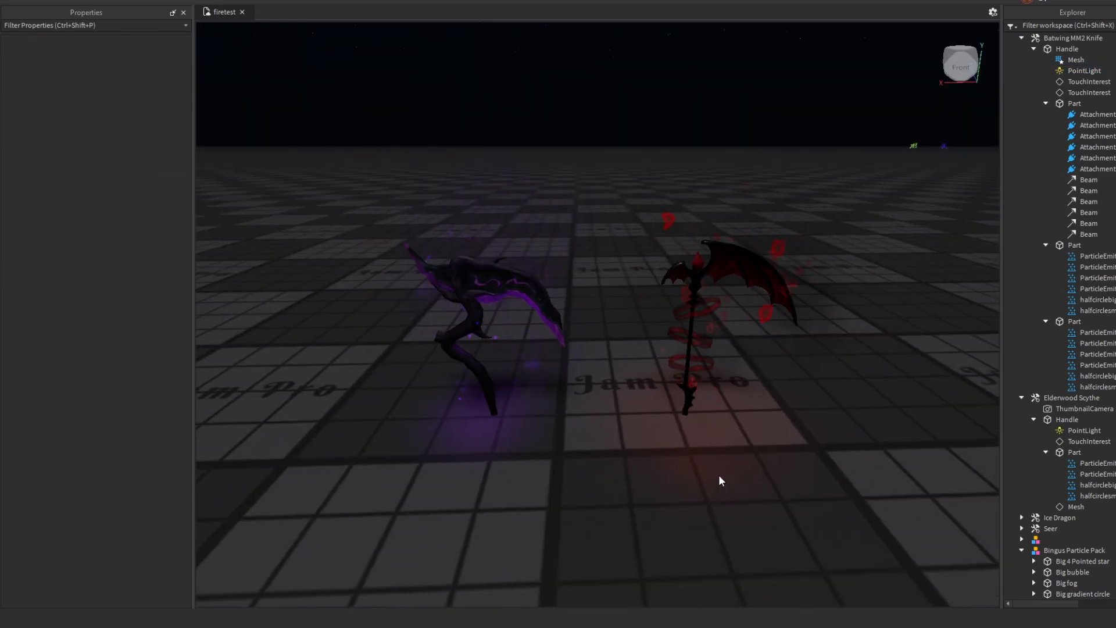